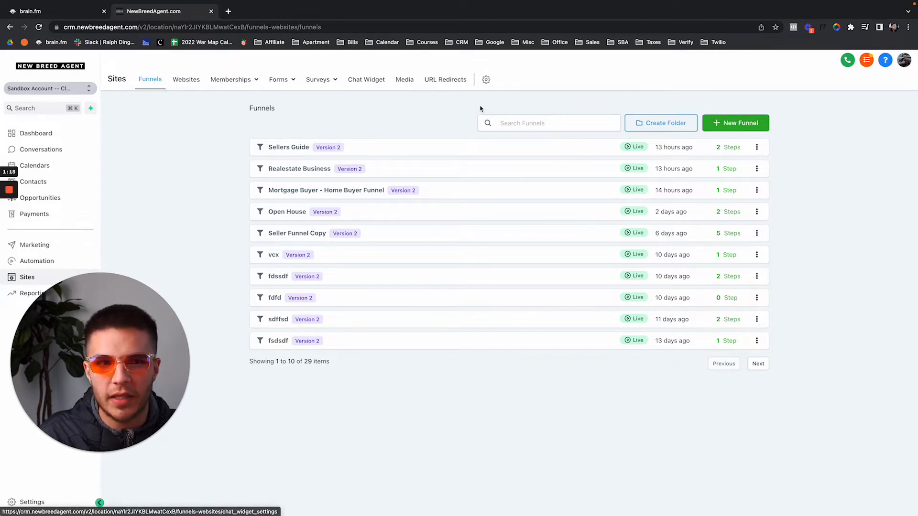
# Start a new funnel from the template library and open the Real Estate category's templates
pyautogui.click(717, 123)
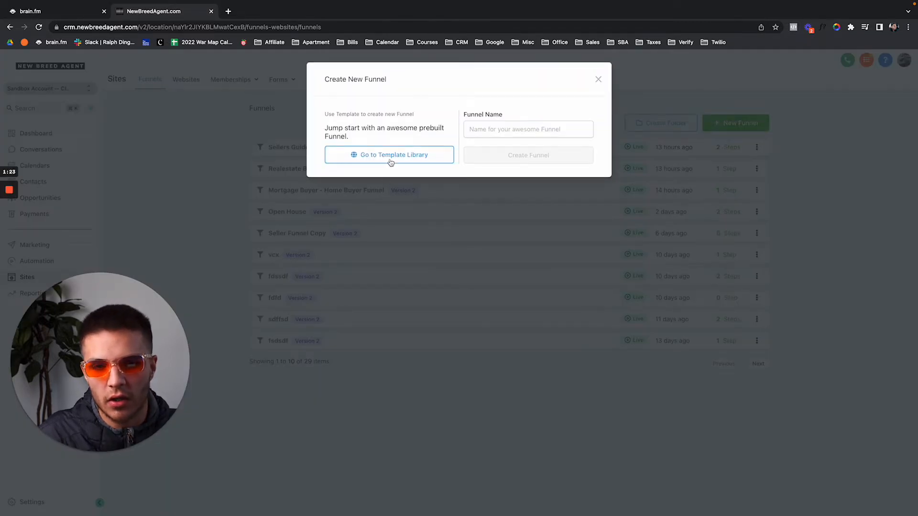
pyautogui.click(391, 162)
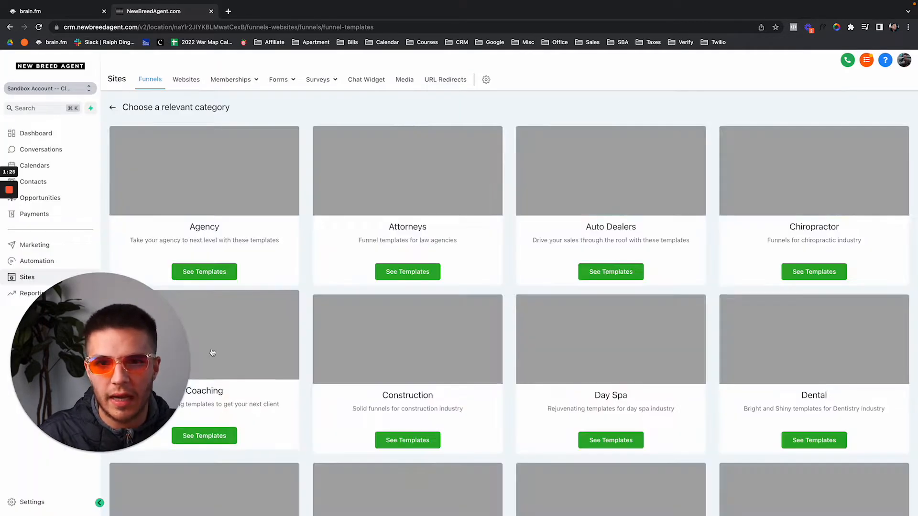
pyautogui.scroll(-10, 484, 267)
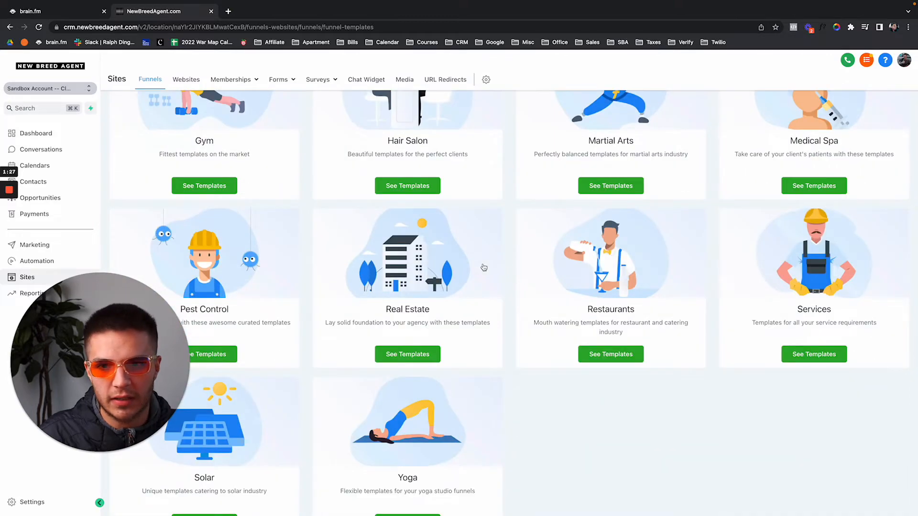
pyautogui.scroll(10, 484, 268)
pyautogui.scroll(-10, 484, 267)
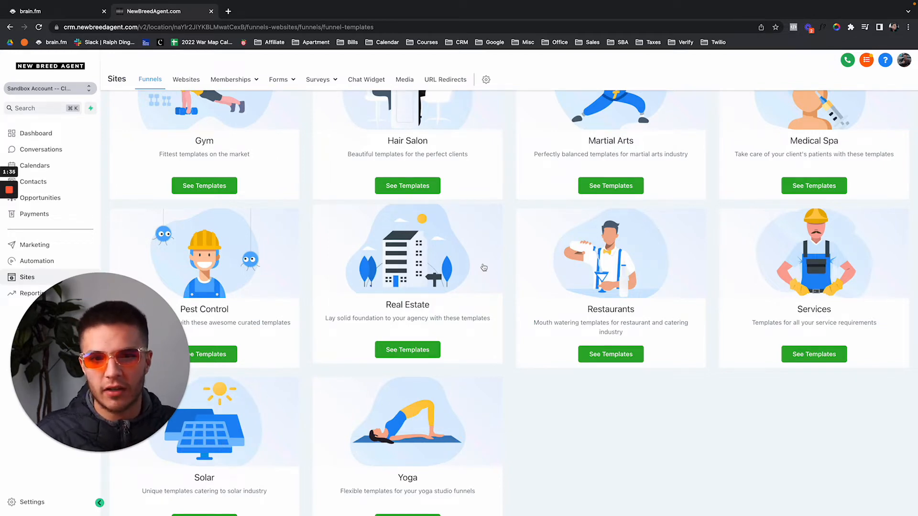
pyautogui.click(418, 352)
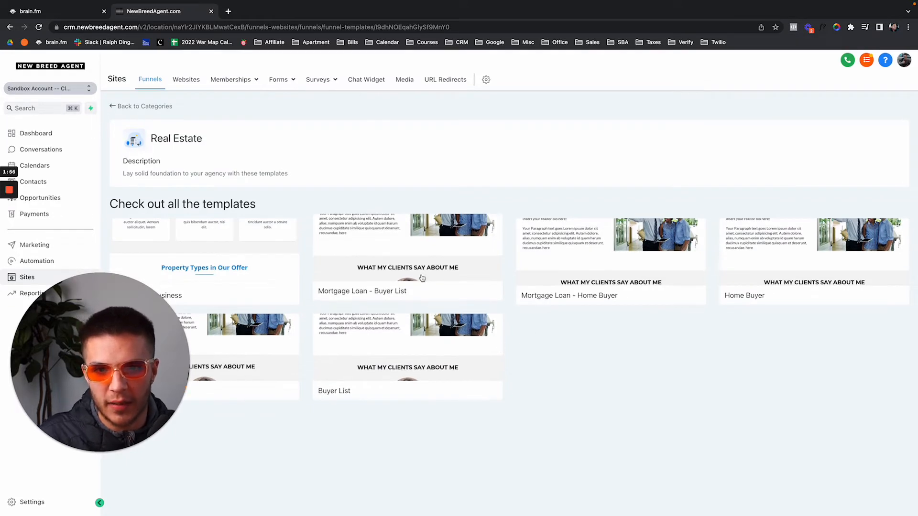
# Create the funnel from the Sellers Guide template, agreeing that it is a free template
pyautogui.moveTo(132, 405); pyautogui.dragTo(828, 402)
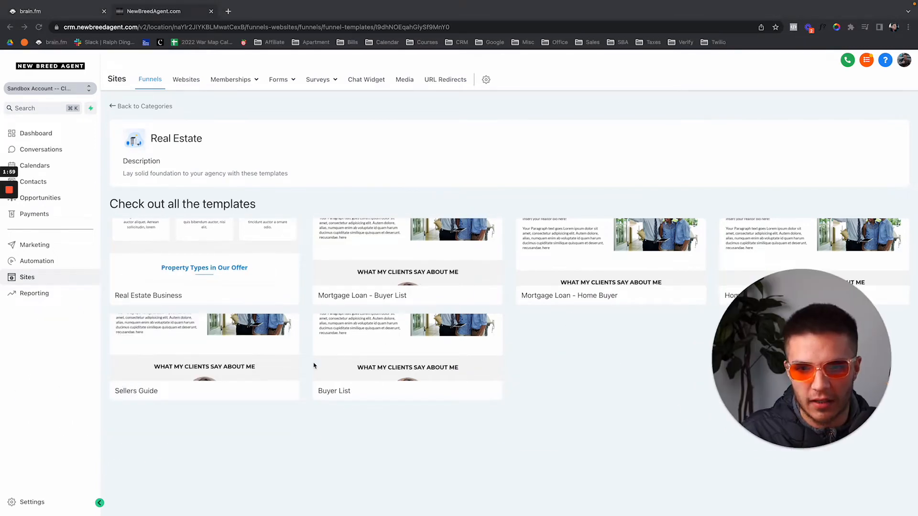
pyautogui.click(205, 356)
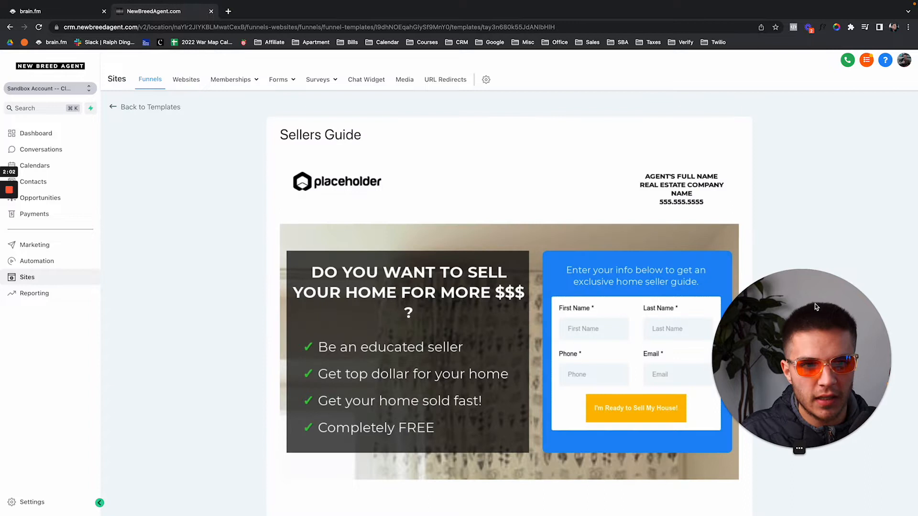
pyautogui.moveTo(815, 306); pyautogui.dragTo(847, 313)
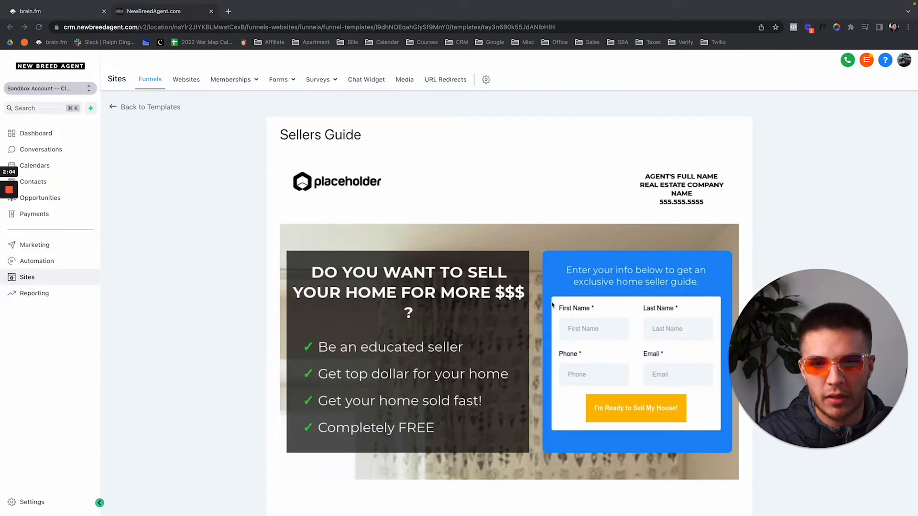
pyautogui.scroll(-1, 547, 318)
pyautogui.scroll(-8, 548, 319)
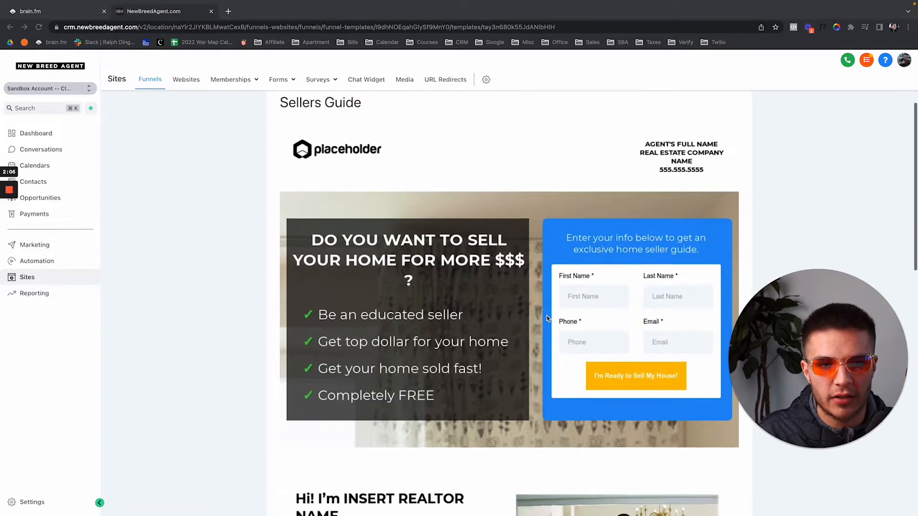
pyautogui.scroll(-10, 544, 296)
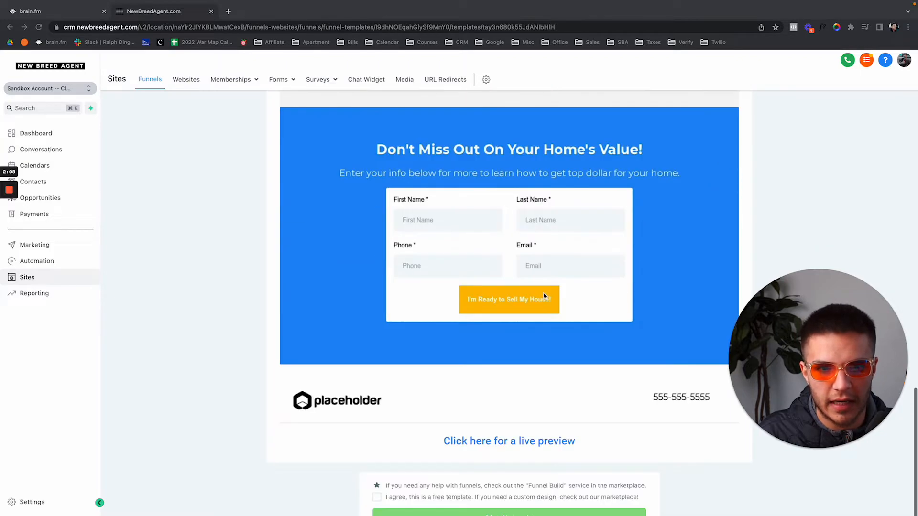
pyautogui.click(378, 498)
pyautogui.click(414, 512)
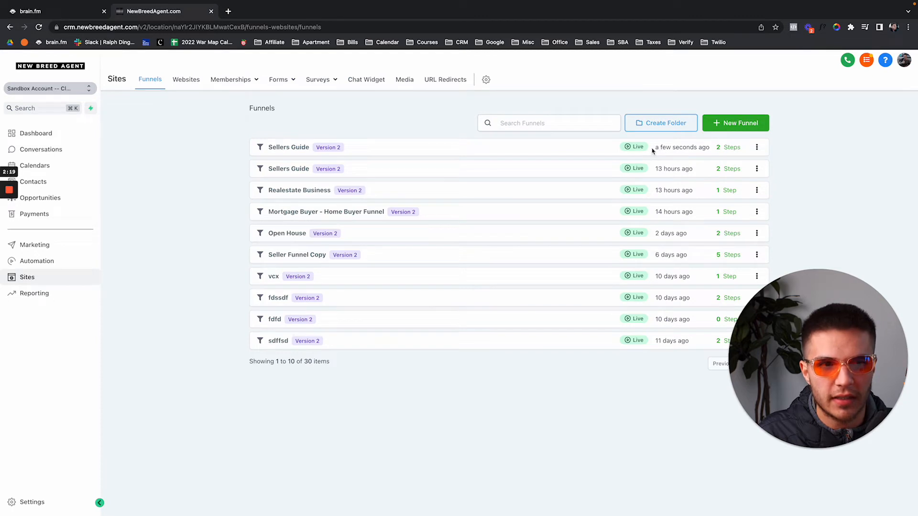
# Open the newly created Sellers Guide funnel and preview its Seller Guide Landing Page
pyautogui.moveTo(656, 148); pyautogui.dragTo(706, 147)
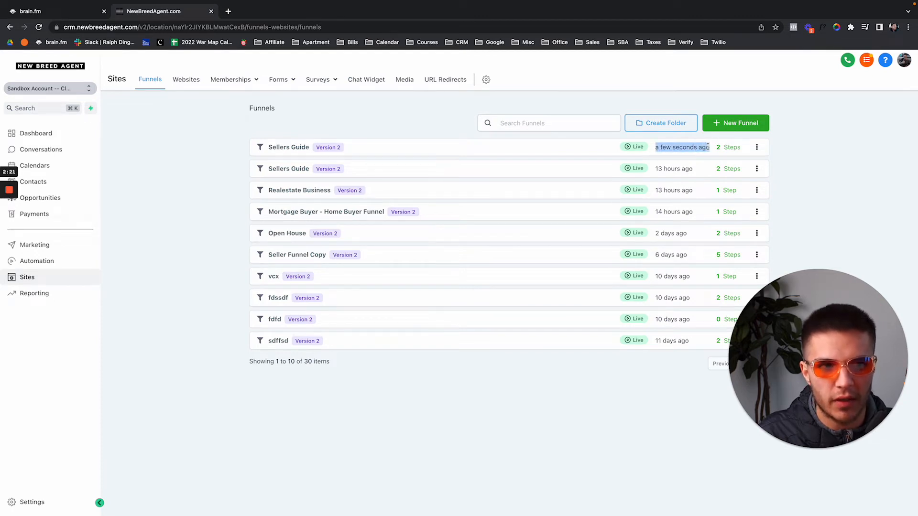
pyautogui.click(295, 150)
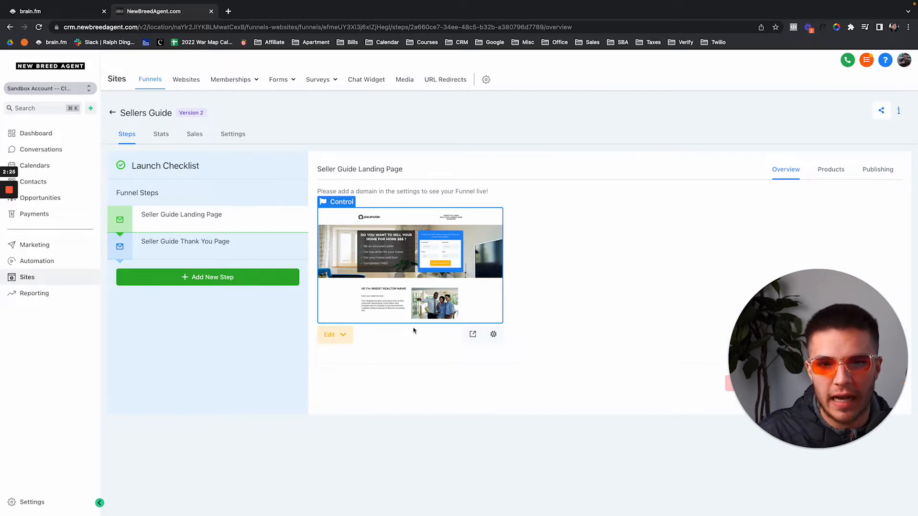
pyautogui.click(473, 334)
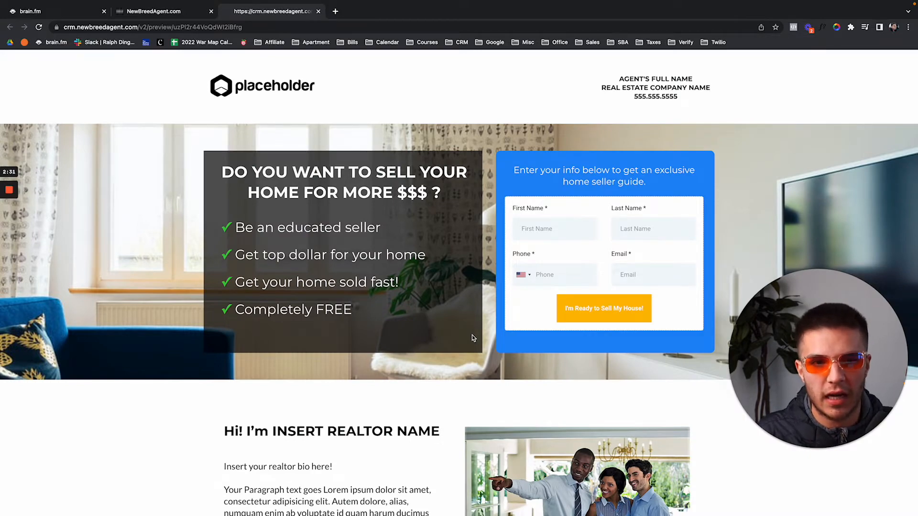
# Examine the landing page preview from the lead form through the bio, testimonial and footer, and close the preview
pyautogui.scroll(-10, 473, 338)
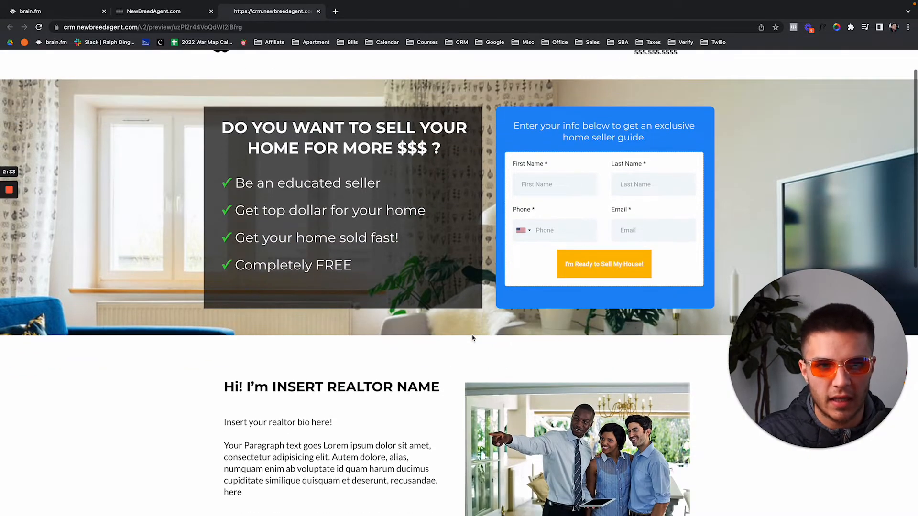
pyautogui.scroll(-4, 472, 325)
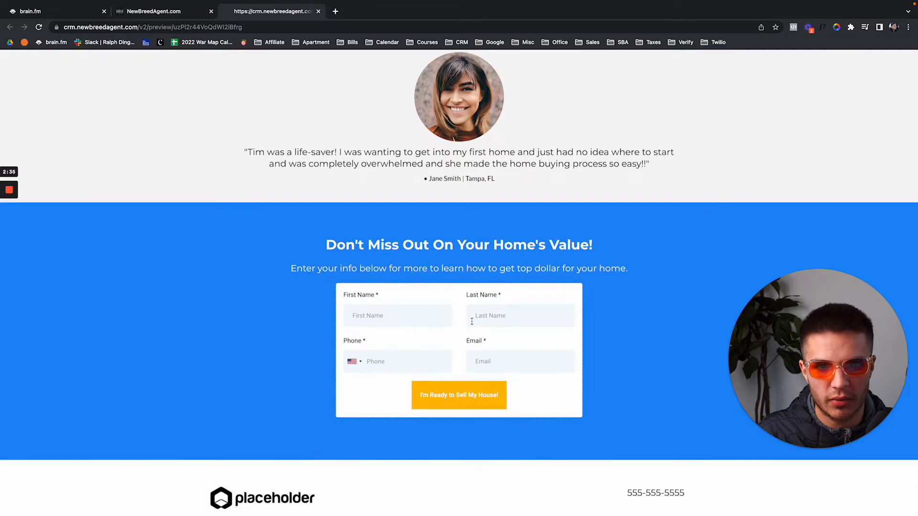
pyautogui.scroll(13, 472, 323)
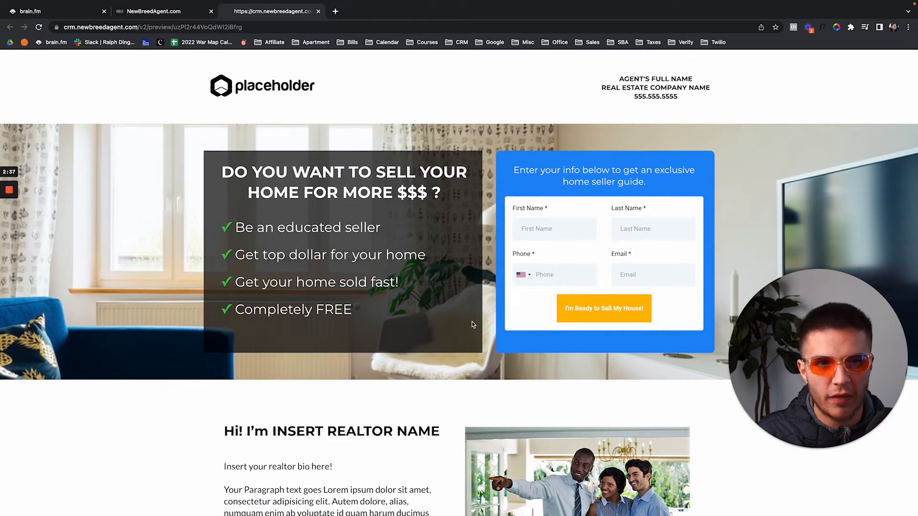
pyautogui.scroll(-8, 358, 369)
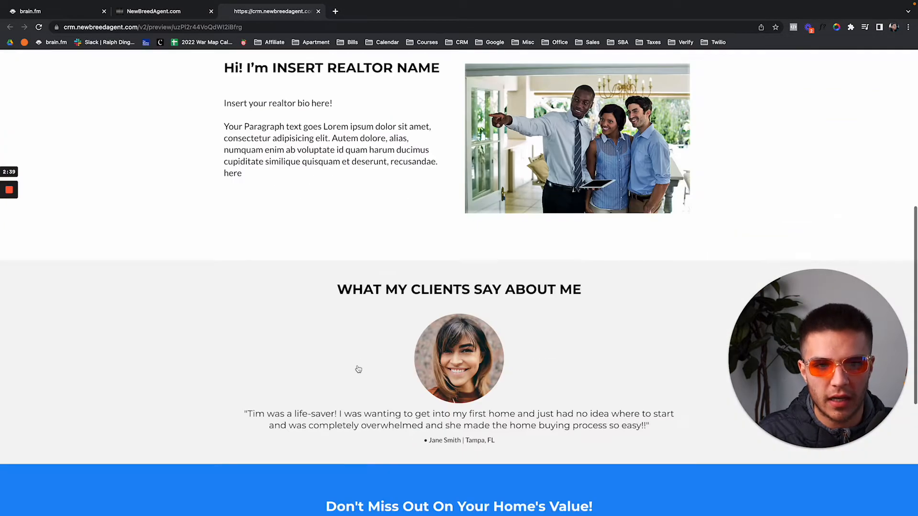
pyautogui.scroll(-6, 358, 369)
pyautogui.scroll(13, 359, 368)
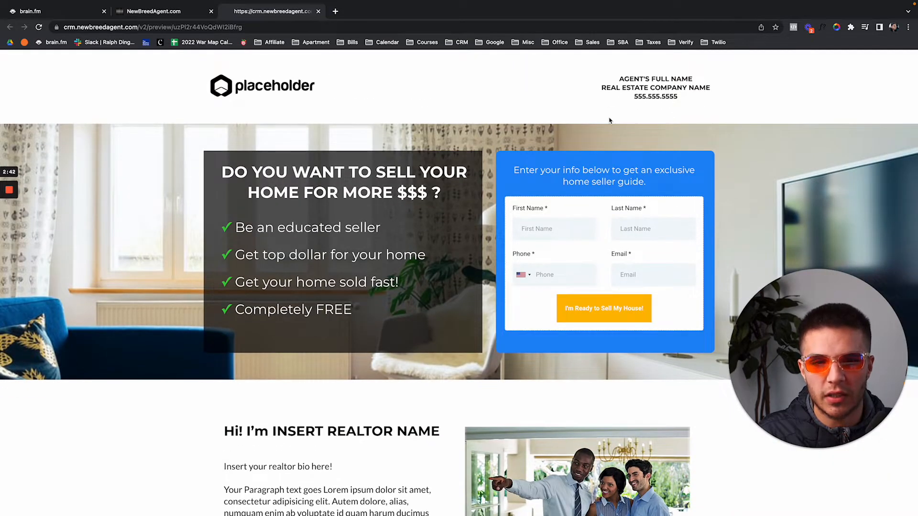
pyautogui.scroll(-6, 565, 245)
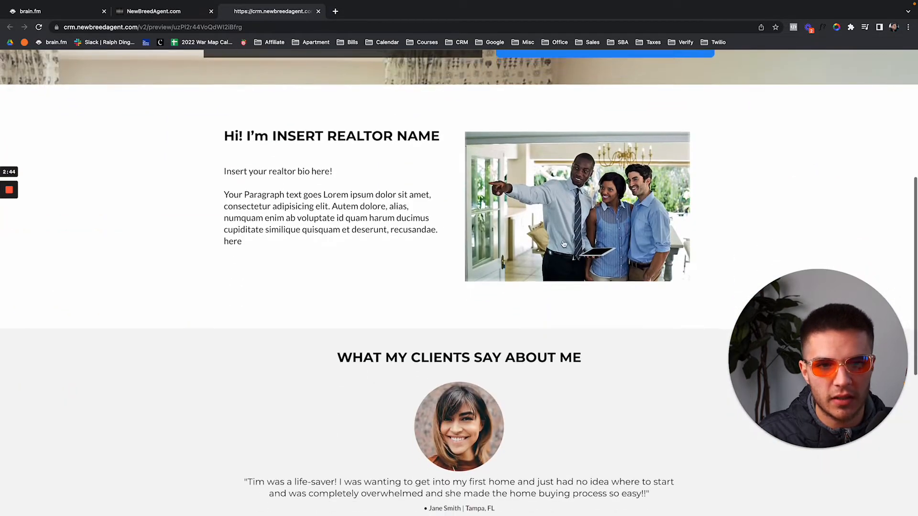
pyautogui.scroll(-7, 564, 244)
pyautogui.scroll(15, 564, 244)
pyautogui.click(153, 11)
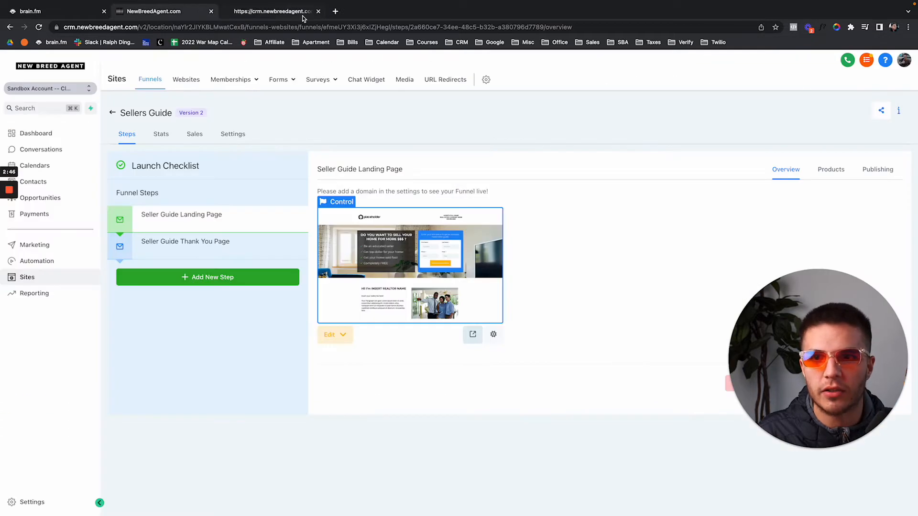
pyautogui.click(318, 11)
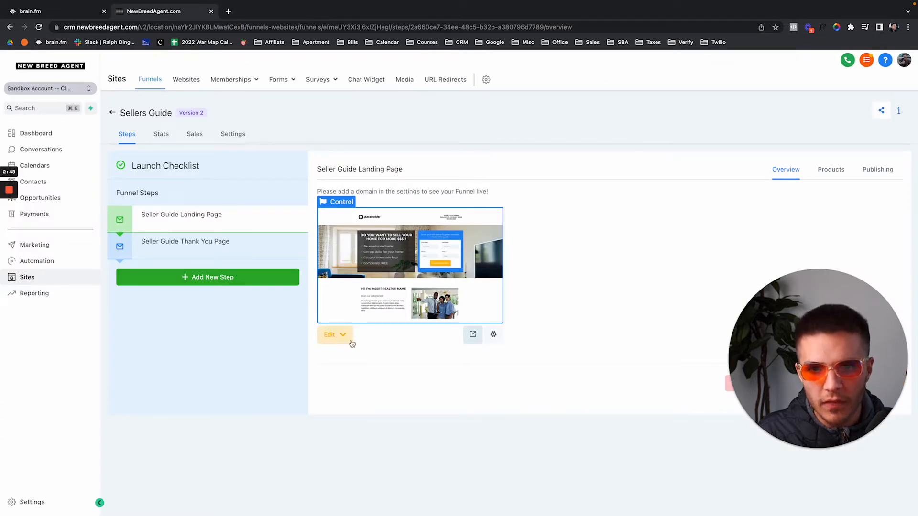
# Open the Seller Guide Landing Page in the funnel editor and look through its sections
pyautogui.click(328, 339)
pyautogui.click(340, 361)
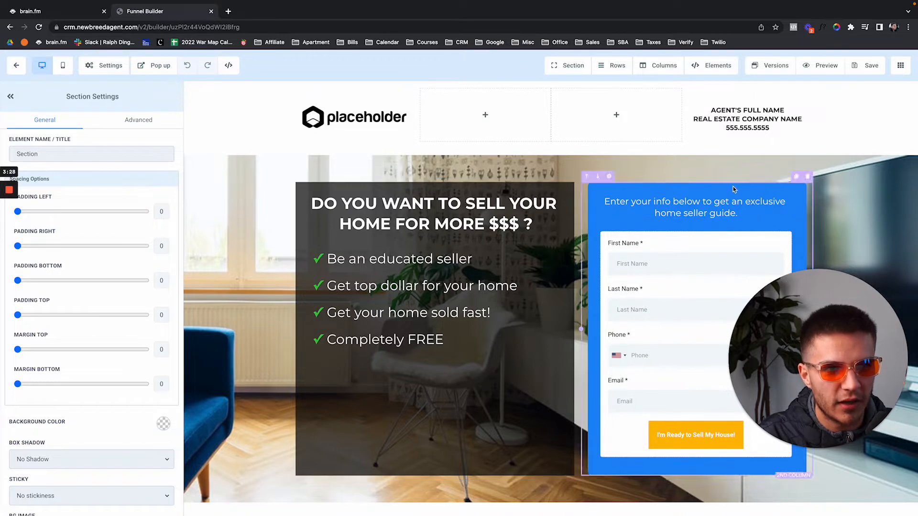
pyautogui.scroll(-8, 440, 276)
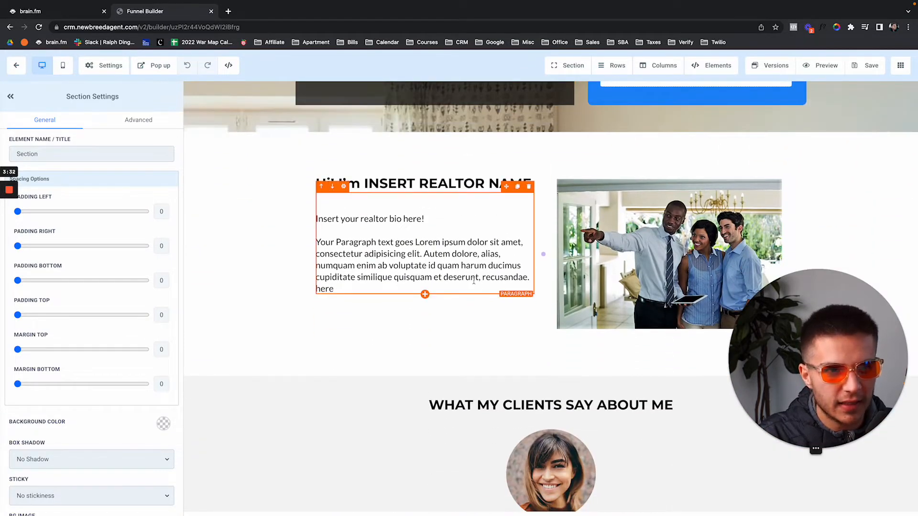
pyautogui.scroll(-8, 454, 245)
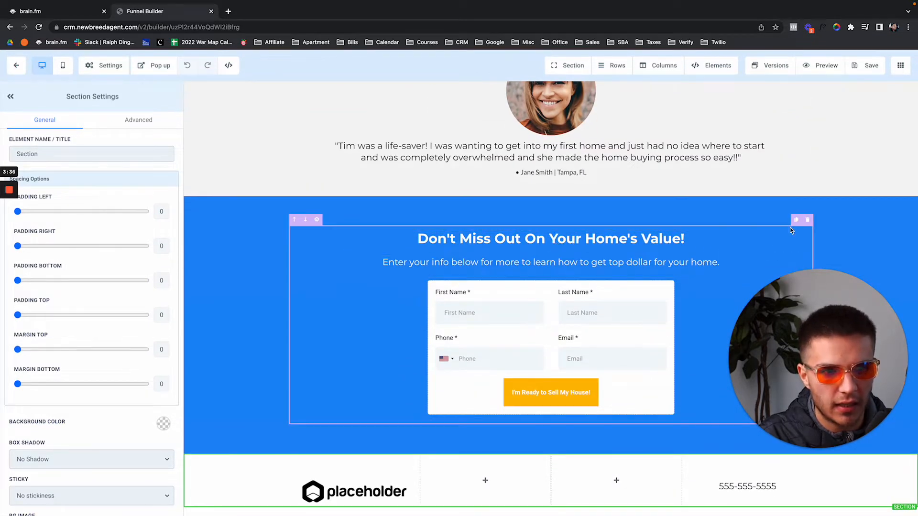
pyautogui.moveTo(849, 317); pyautogui.dragTo(129, 367)
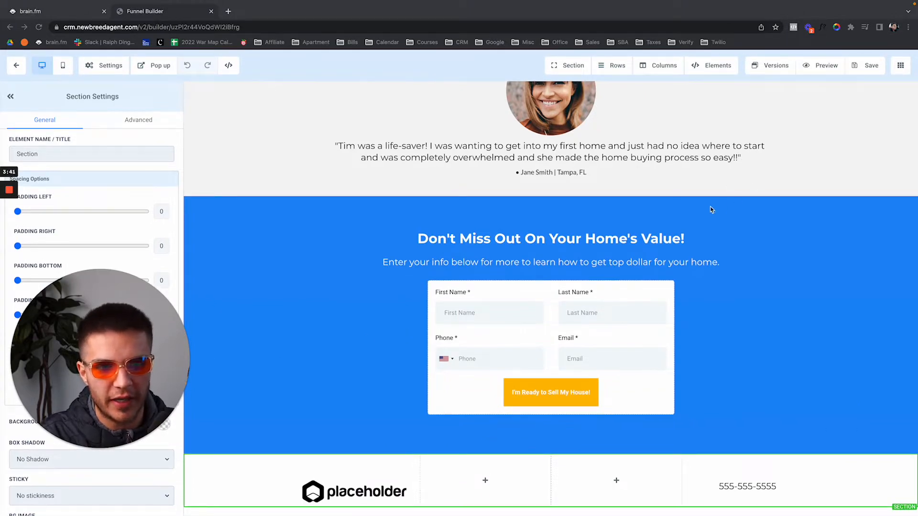
pyautogui.scroll(20, 705, 209)
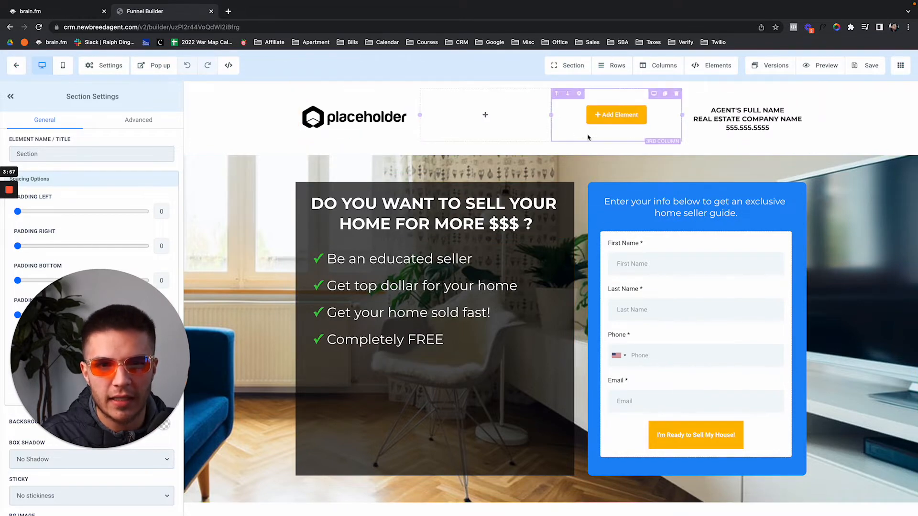
pyautogui.scroll(-12, 549, 258)
pyautogui.scroll(3, 549, 257)
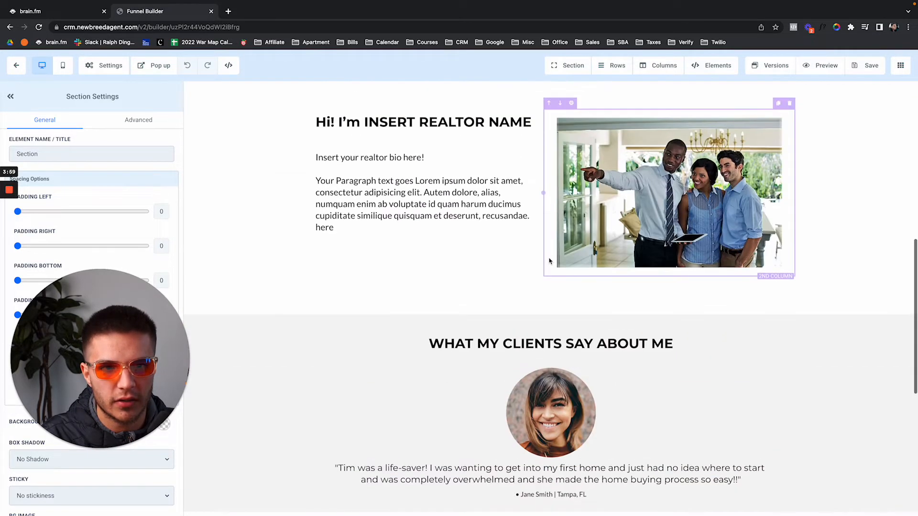
pyautogui.scroll(2, 549, 261)
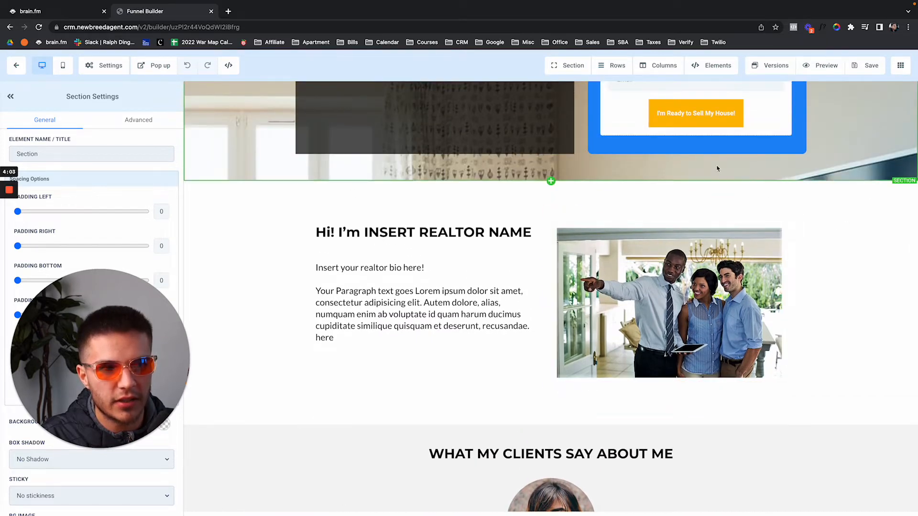
# Delete the realtor bio, client testimonial and "Don't Miss Out On Your Home's Value!" sections from the landing page
pyautogui.click(571, 66)
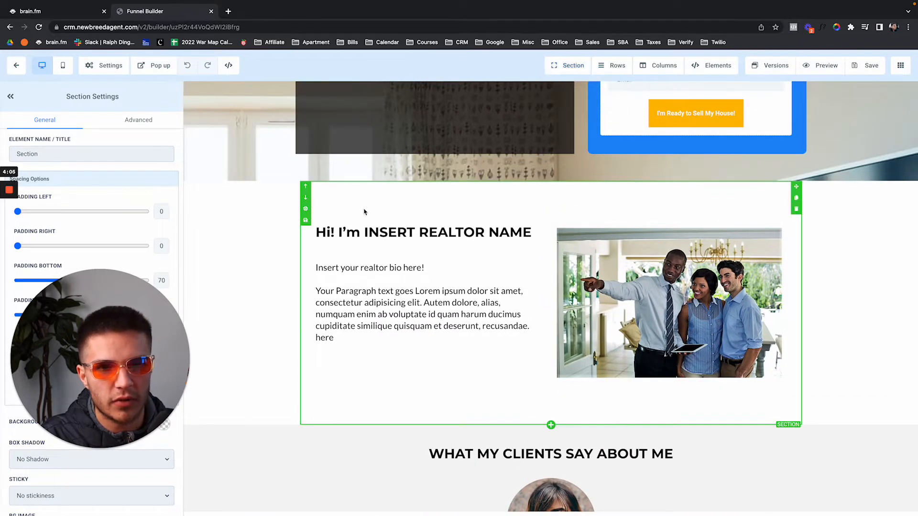
pyautogui.click(797, 210)
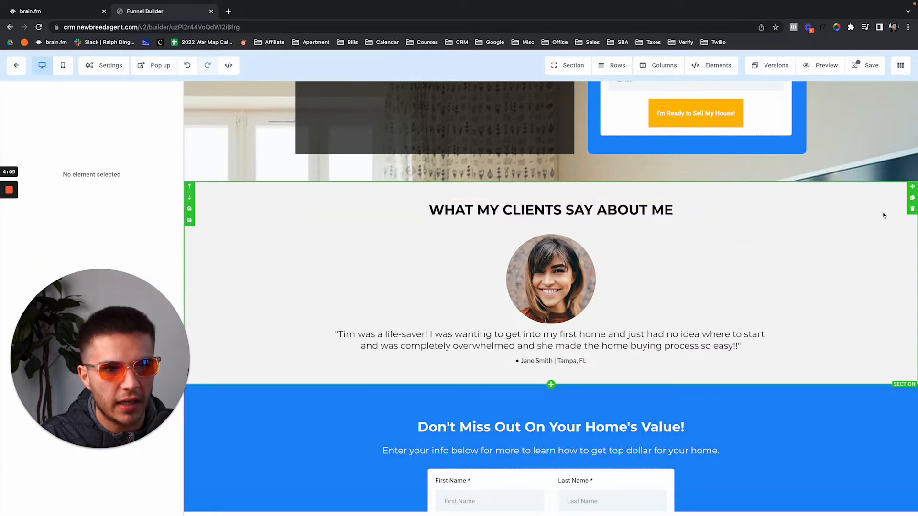
pyautogui.click(912, 209)
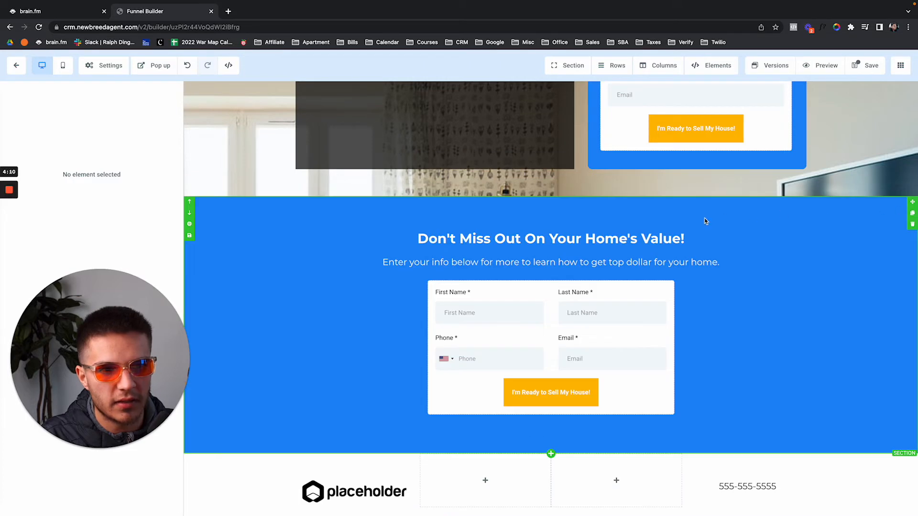
pyautogui.click(912, 224)
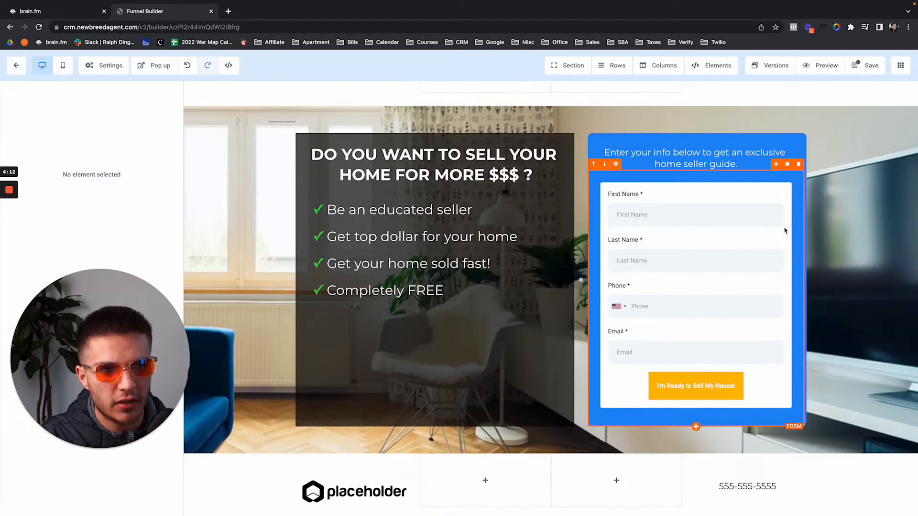
# Delete the two empty columns between the logo and the agent contact details in the page header
pyautogui.scroll(2, 784, 231)
pyautogui.scroll(-2, 785, 231)
pyautogui.scroll(1, 784, 231)
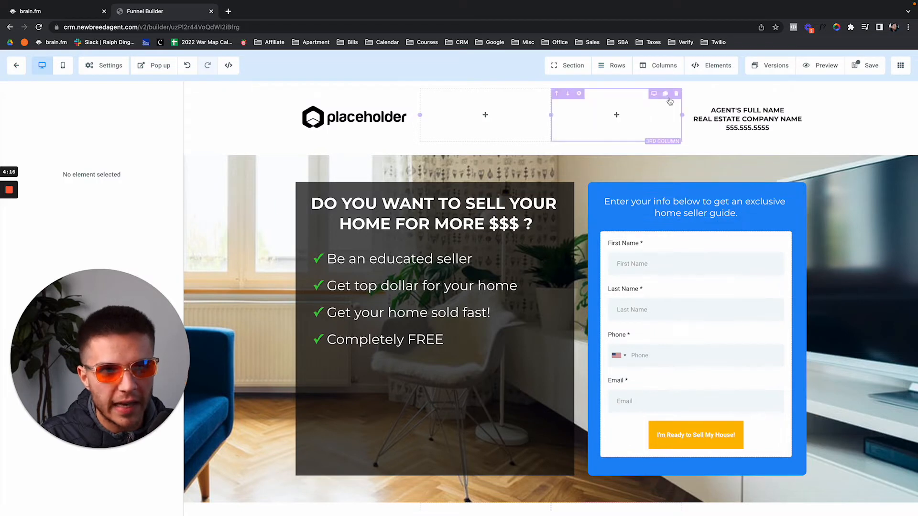
pyautogui.click(677, 95)
pyautogui.click(632, 94)
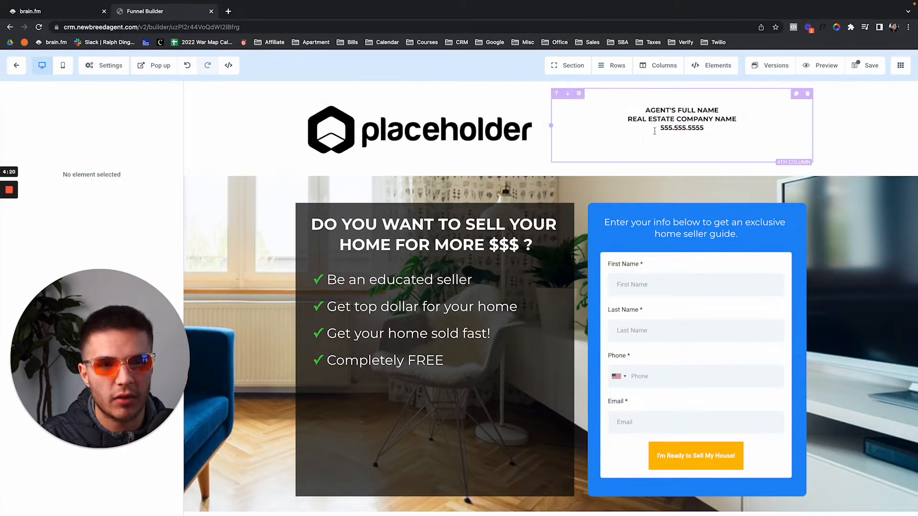
# Delete the agent contact column, the placeholder logo and the remaining empty column from the page header
pyautogui.click(808, 94)
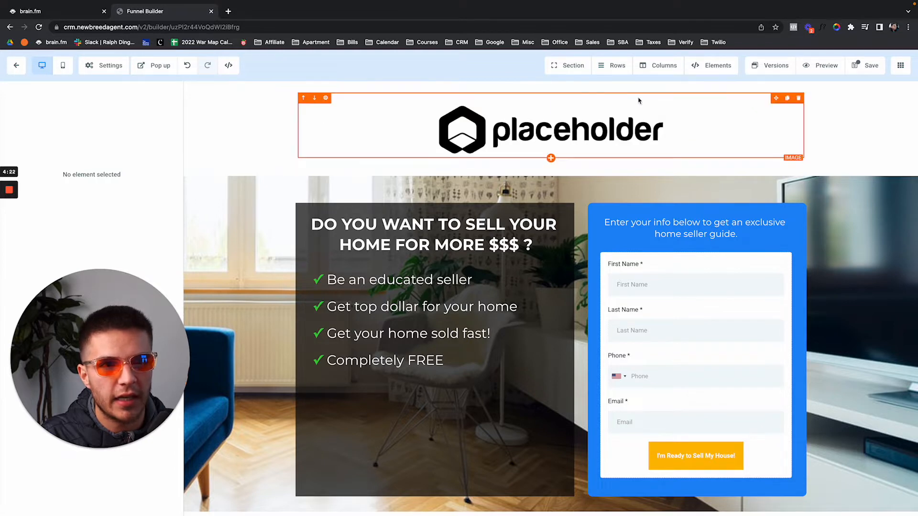
pyautogui.click(798, 99)
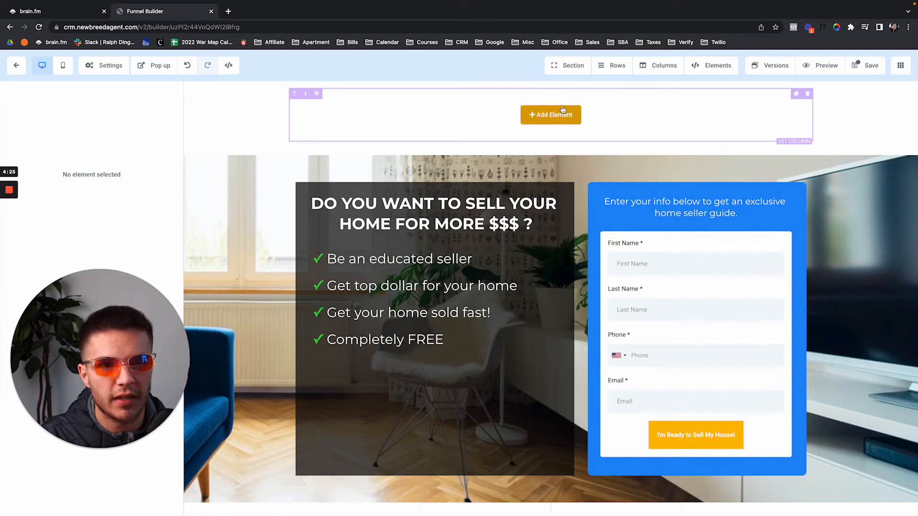
pyautogui.click(807, 93)
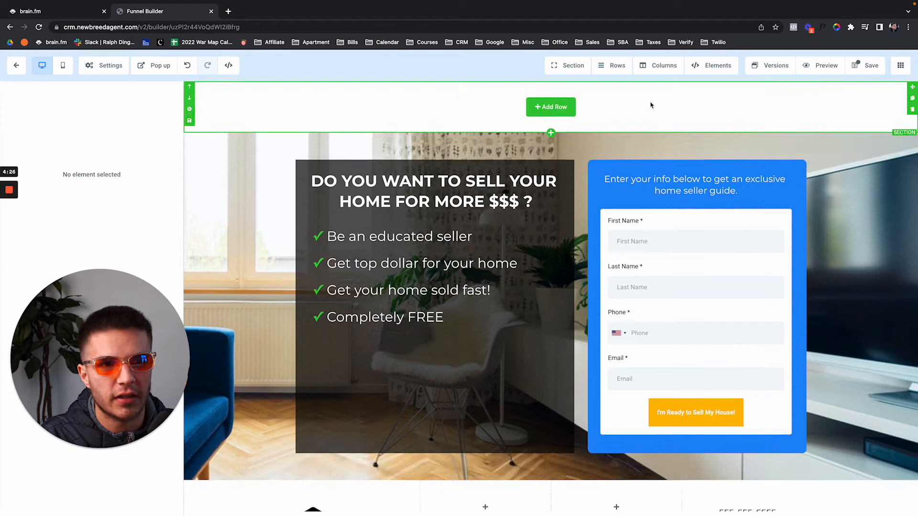
# Add a 2 Column row to the empty header section and insert an image element in its first column
pyautogui.click(569, 106)
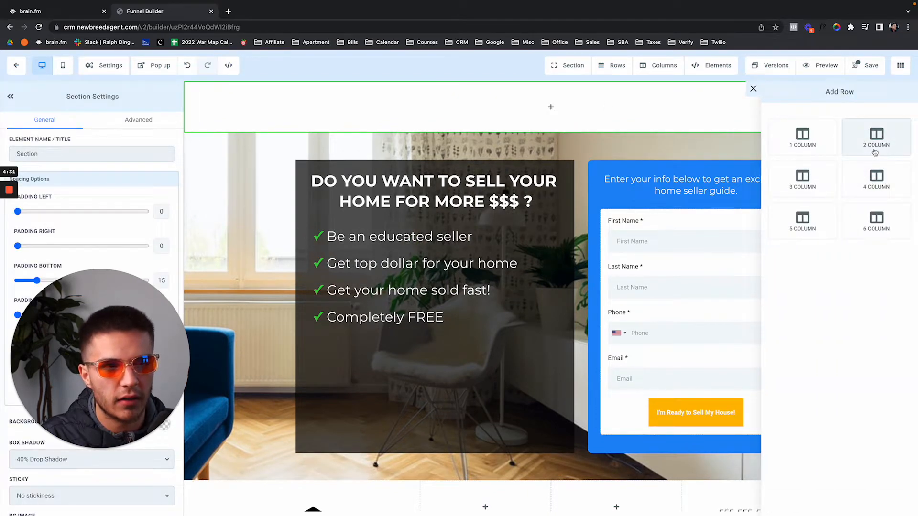
pyautogui.moveTo(875, 152); pyautogui.dragTo(553, 129)
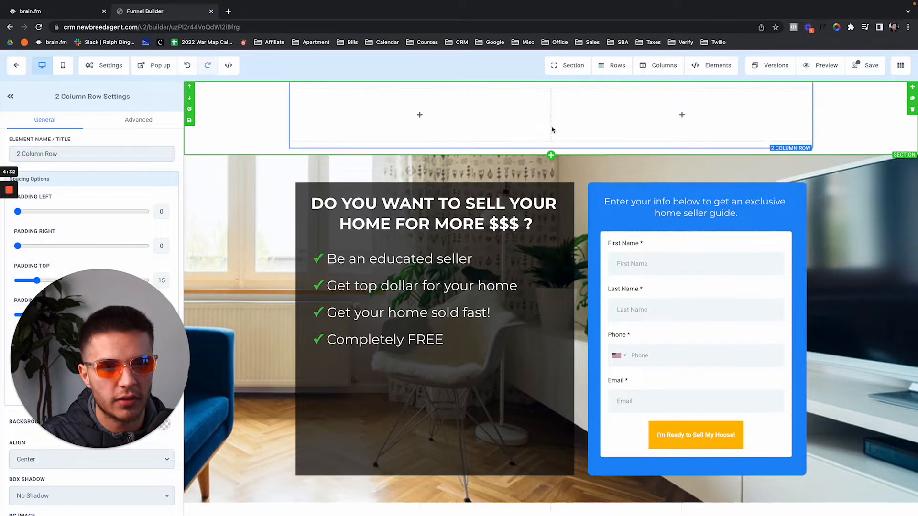
pyautogui.click(420, 115)
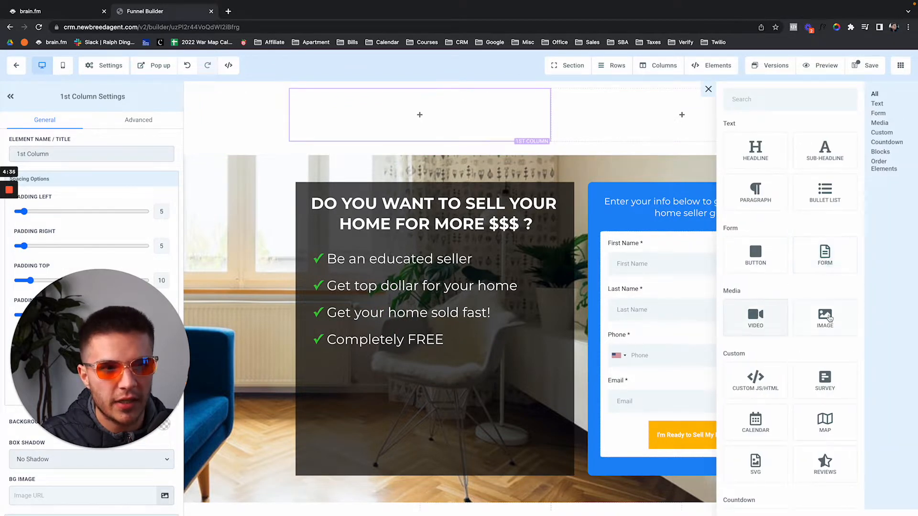
pyautogui.click(830, 318)
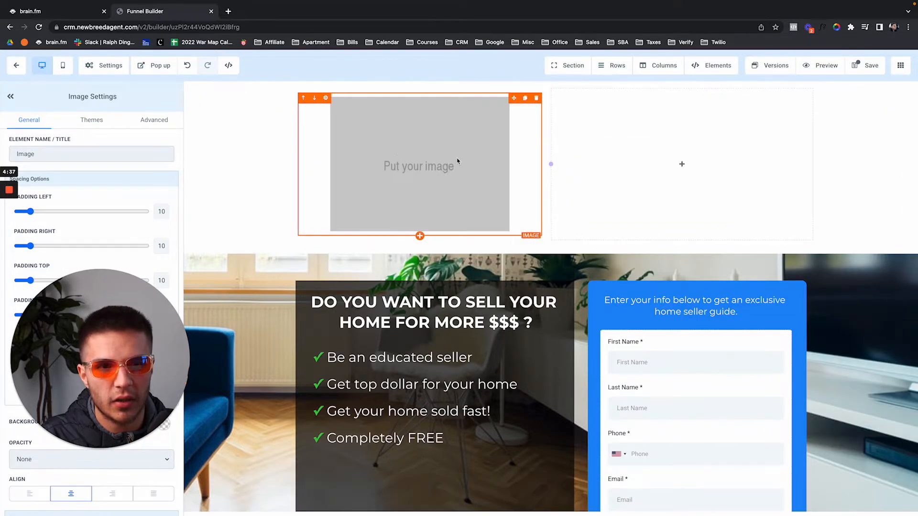
# Set the header image's source to the gold realtor logo from the media library
pyautogui.moveTo(101, 364); pyautogui.dragTo(261, 364)
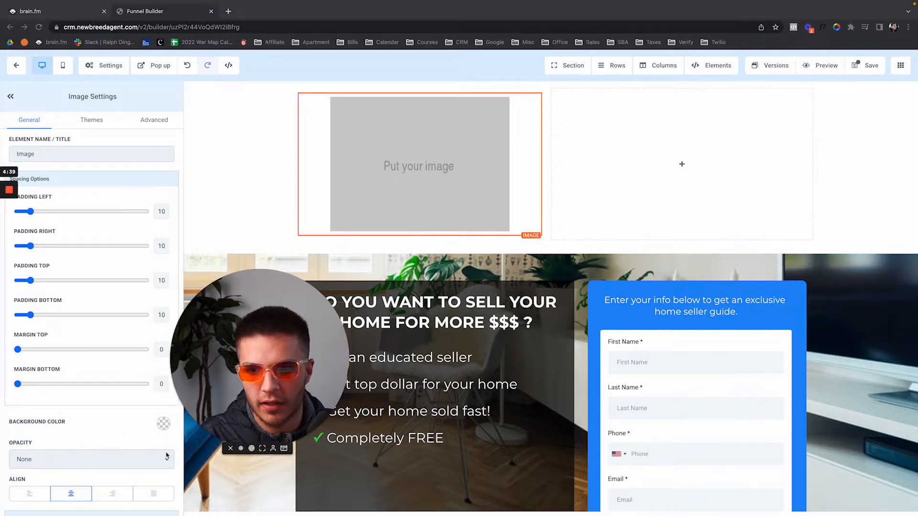
pyautogui.scroll(-3, 167, 455)
pyautogui.scroll(-2, 167, 455)
pyautogui.click(165, 391)
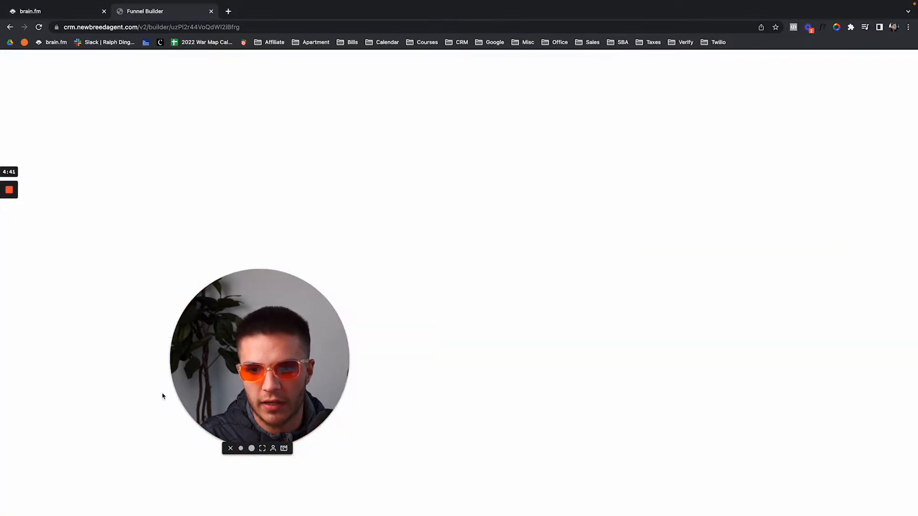
pyautogui.moveTo(236, 345); pyautogui.dragTo(424, 348)
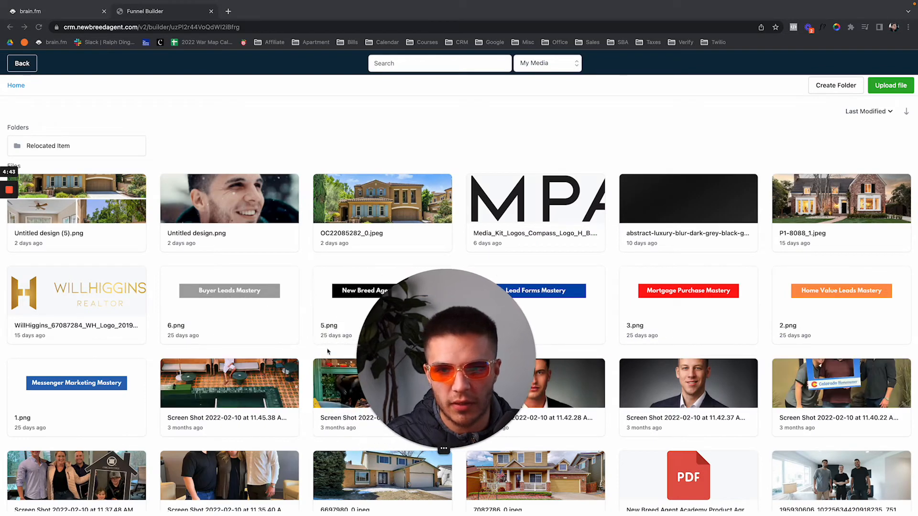
pyautogui.click(93, 296)
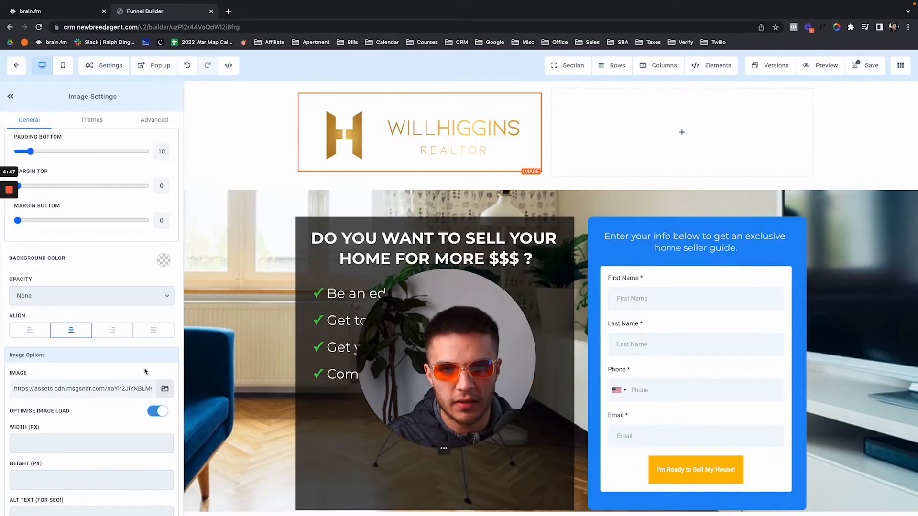
# Set the header logo's width to 150 px and align it to the left
pyautogui.scroll(-3, 102, 385)
pyautogui.click(63, 376)
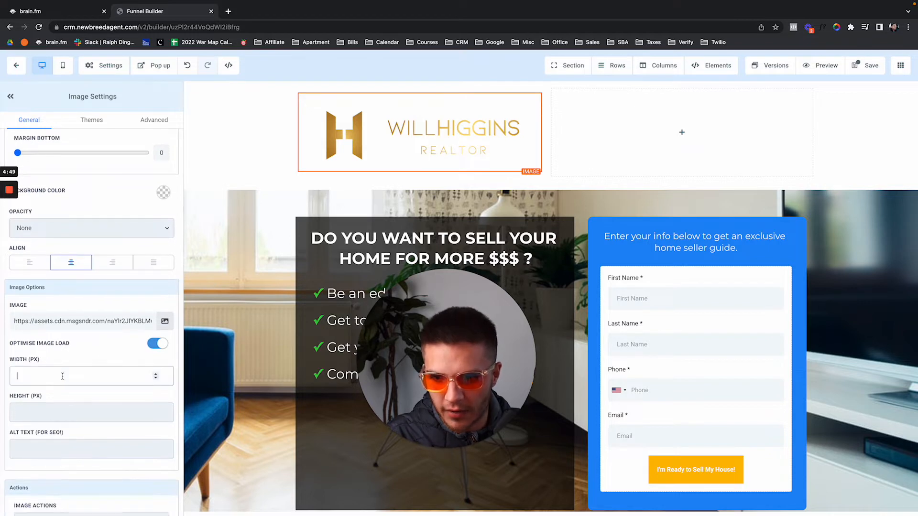
pyautogui.write('125')
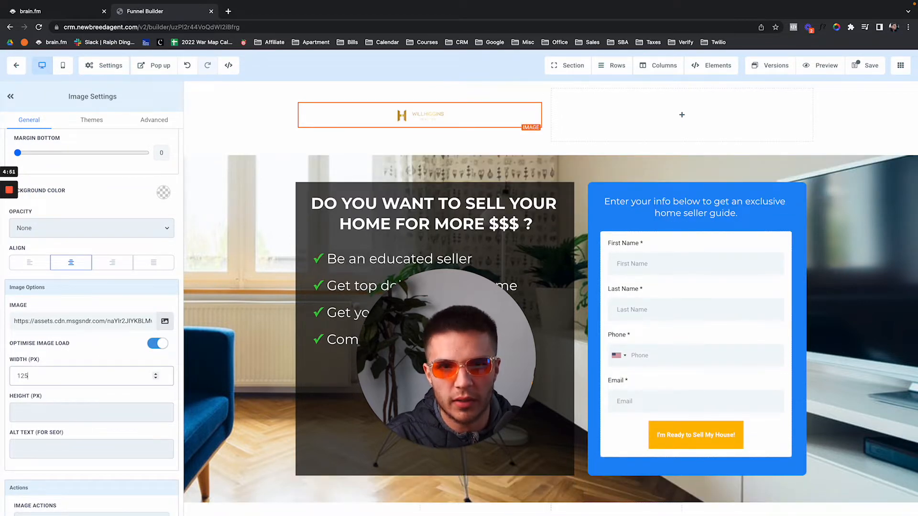
pyautogui.press('BackSpace')
pyautogui.press('BackSpace')
pyautogui.write('50')
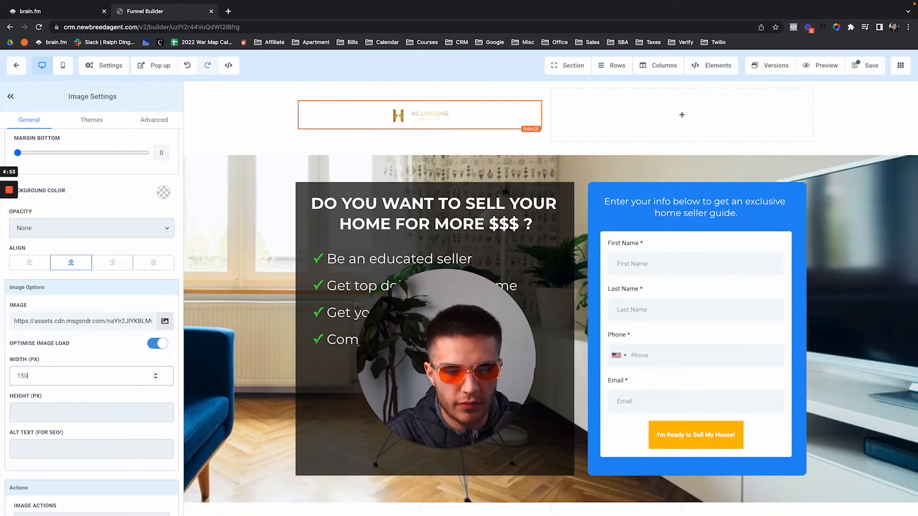
pyautogui.click(36, 266)
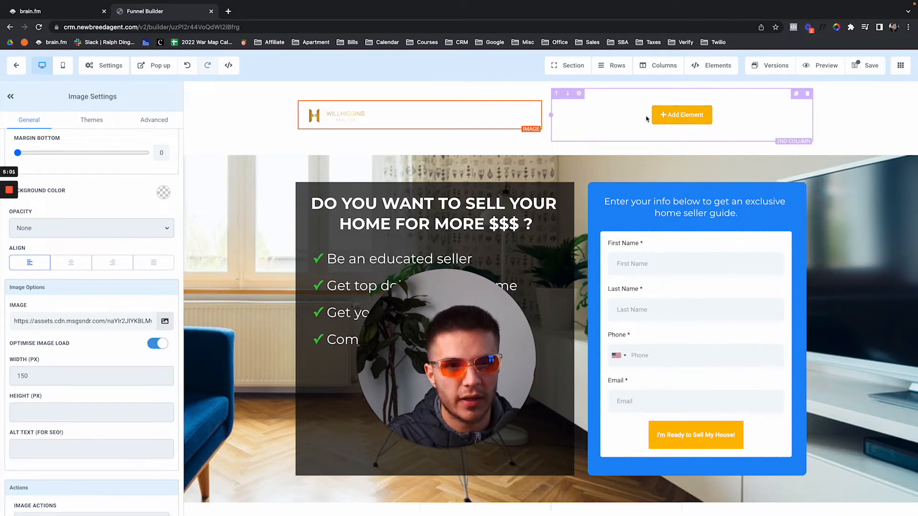
# Delete the empty second column of the header row and save the page without adding SEO metadata
pyautogui.click(808, 95)
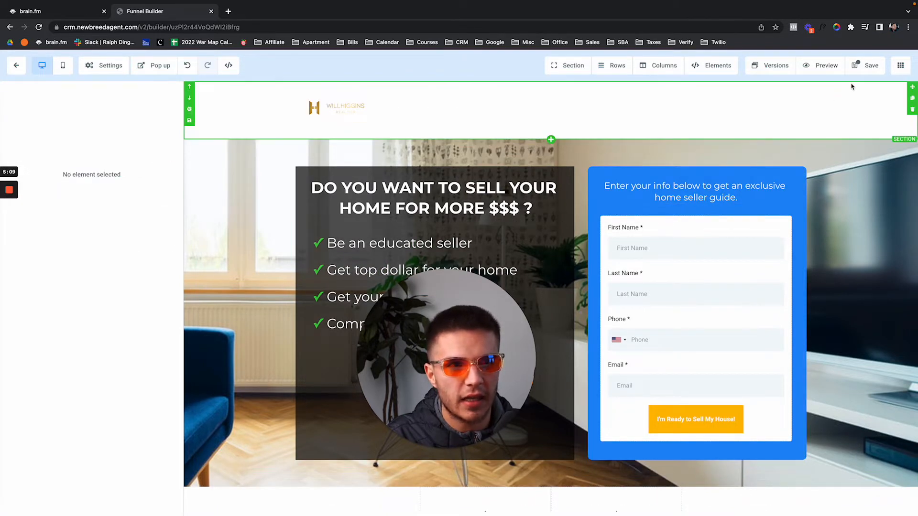
pyautogui.hotkey('ctrl', 's')
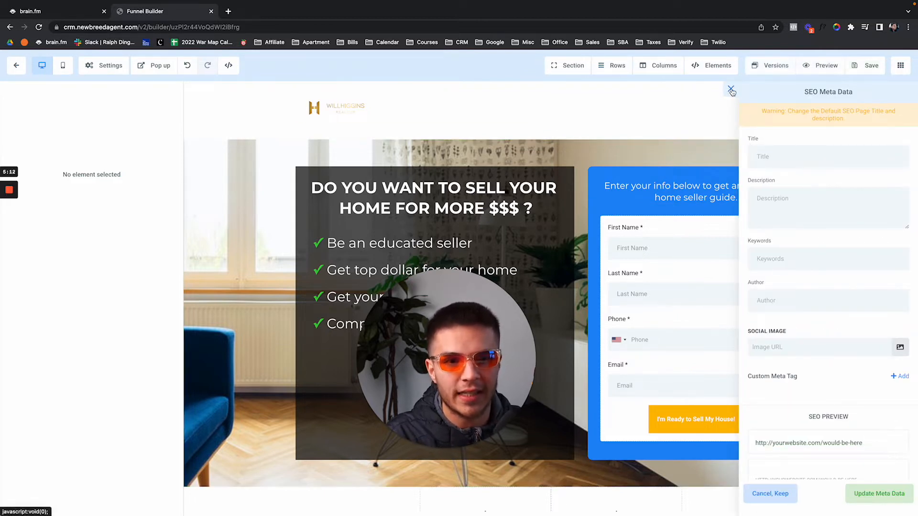
pyautogui.moveTo(478, 322); pyautogui.dragTo(165, 344)
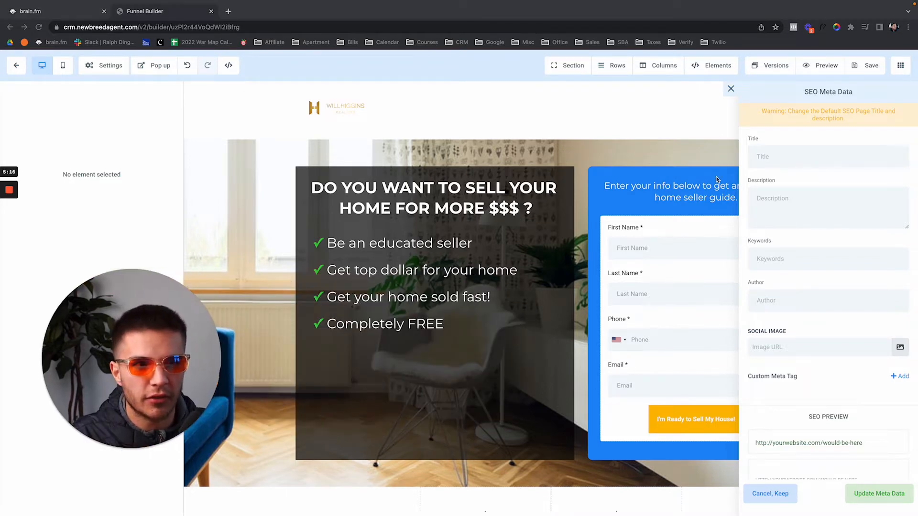
pyautogui.click(731, 90)
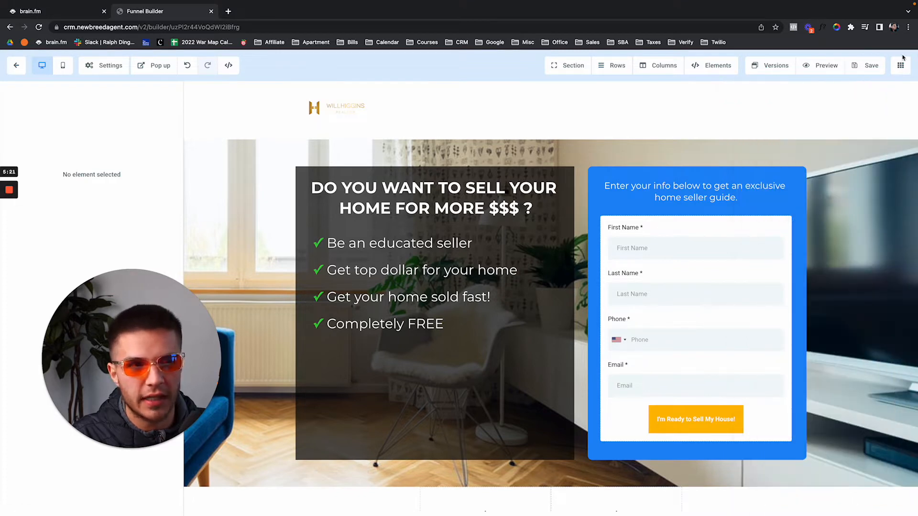
pyautogui.click(870, 65)
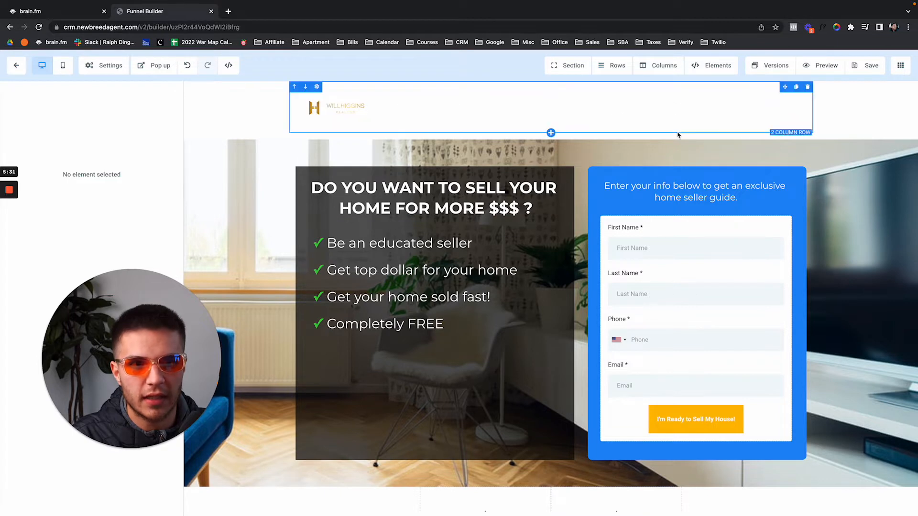
# Delete the footer section containing the placeholder logo and phone number
pyautogui.scroll(-1, 636, 122)
pyautogui.scroll(1, 655, 126)
pyautogui.scroll(-1, 678, 136)
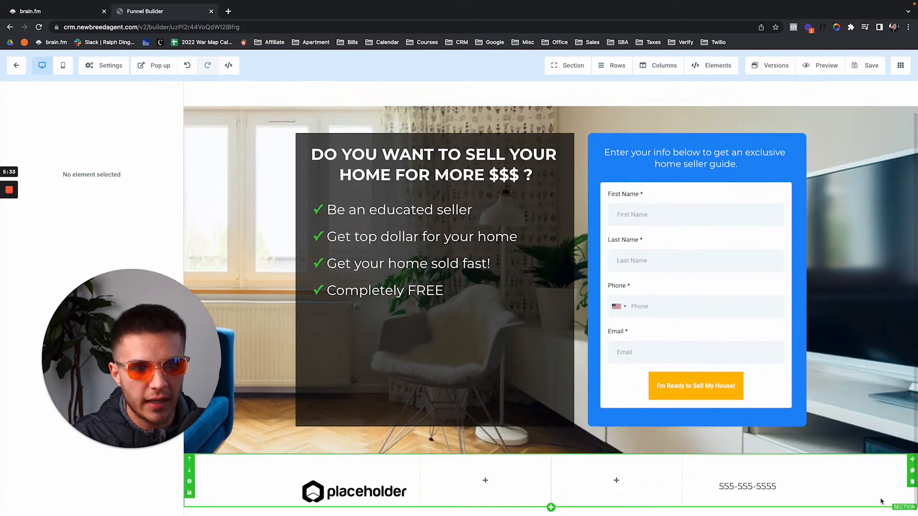
pyautogui.click(911, 483)
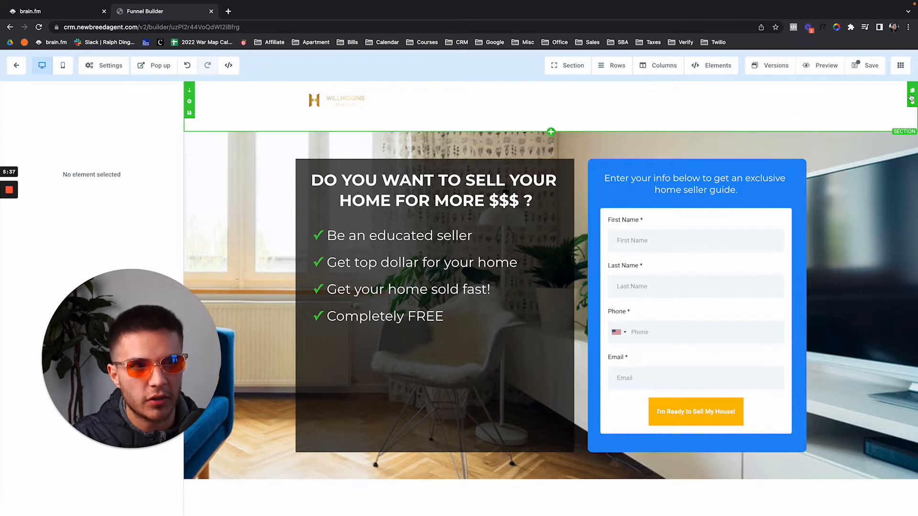
# Duplicate the logo header section and move the copy below the lead form section as a footer
pyautogui.click(913, 94)
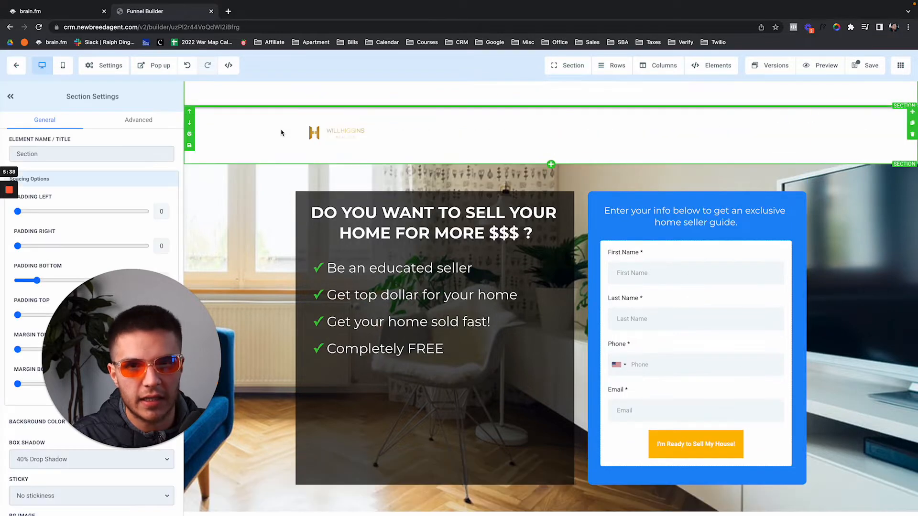
pyautogui.click(190, 122)
pyautogui.scroll(1, 553, 326)
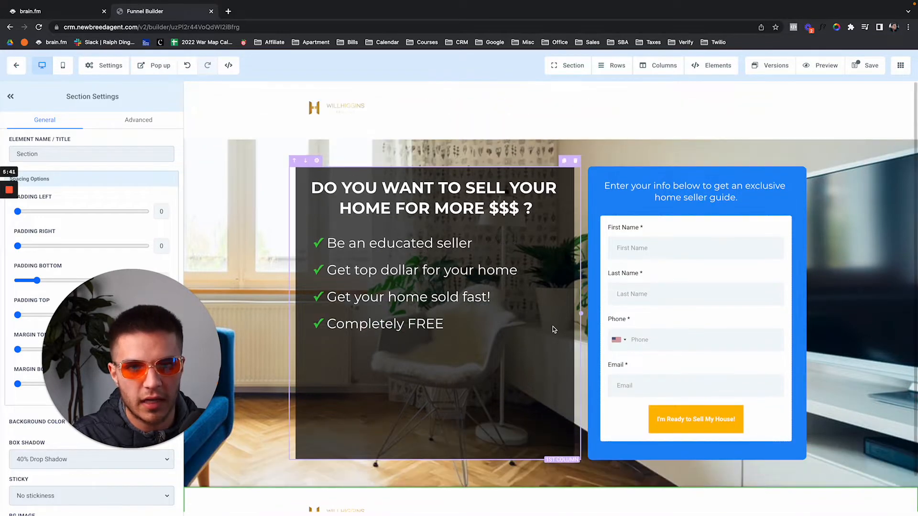
# Set the footer section's box shadow to No Shadow and save the page
pyautogui.scroll(-1, 553, 326)
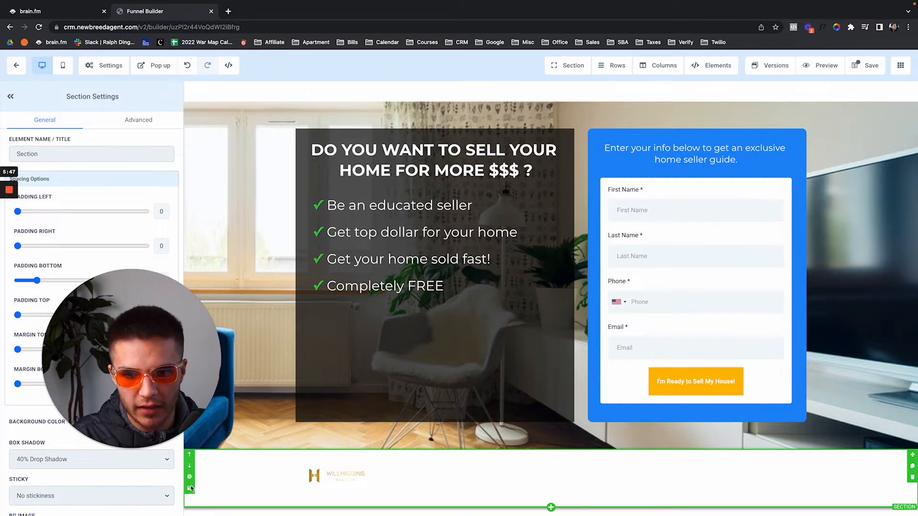
pyautogui.click(75, 469)
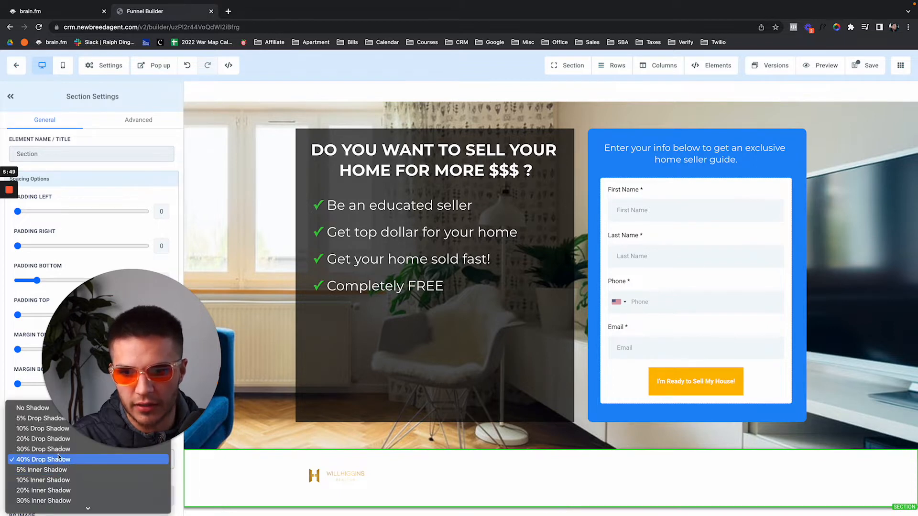
pyautogui.click(41, 411)
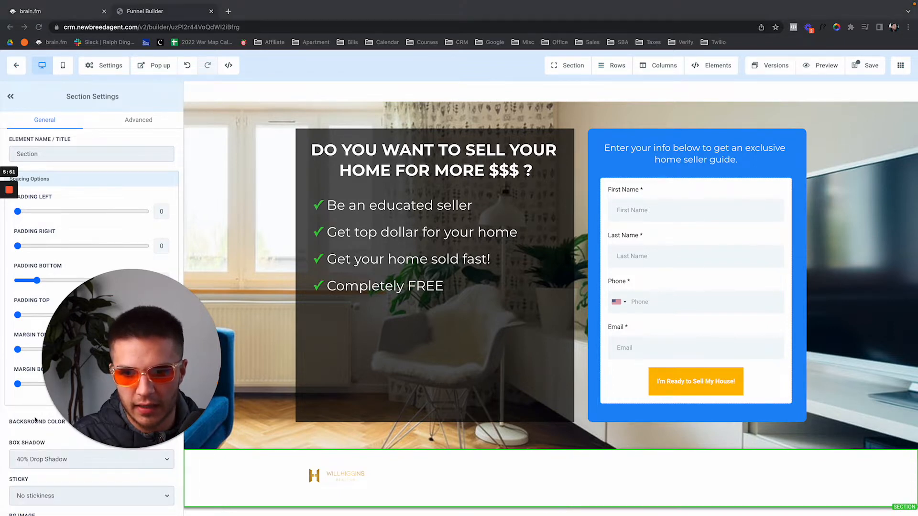
pyautogui.click(33, 461)
pyautogui.click(35, 465)
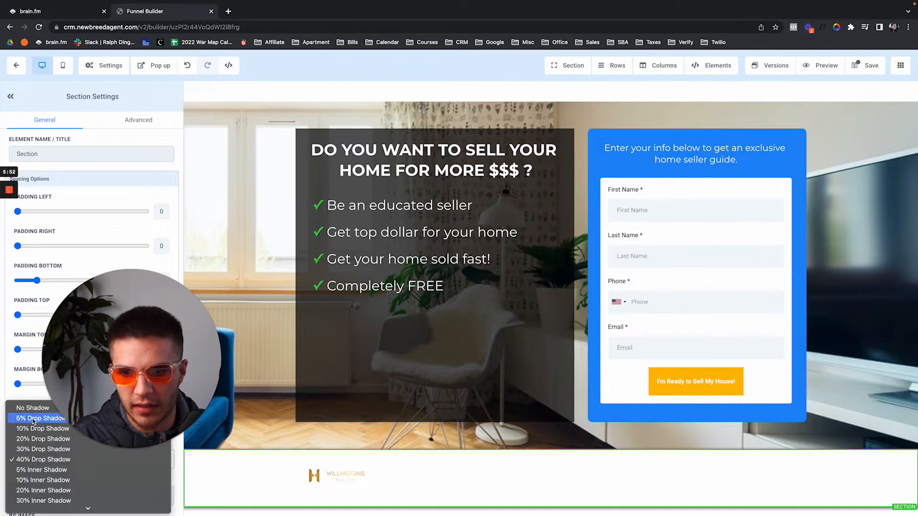
pyautogui.click(33, 410)
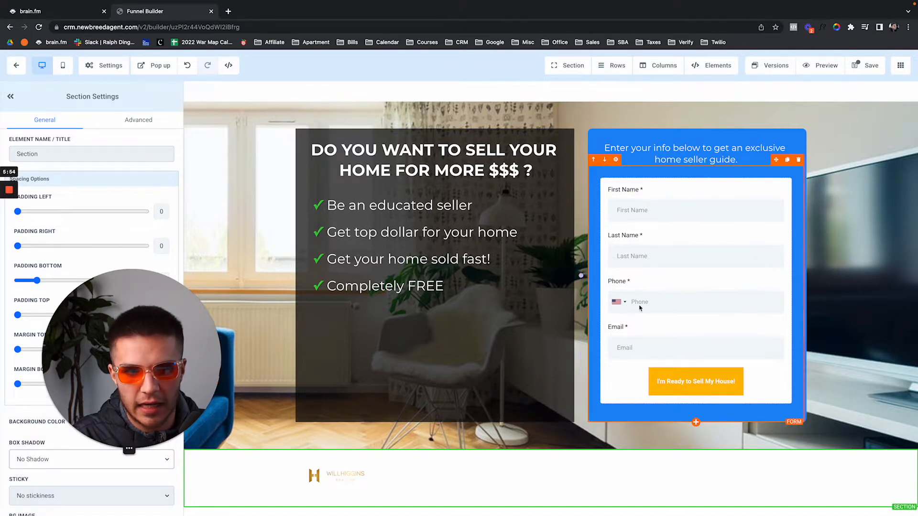
pyautogui.scroll(1, 882, 276)
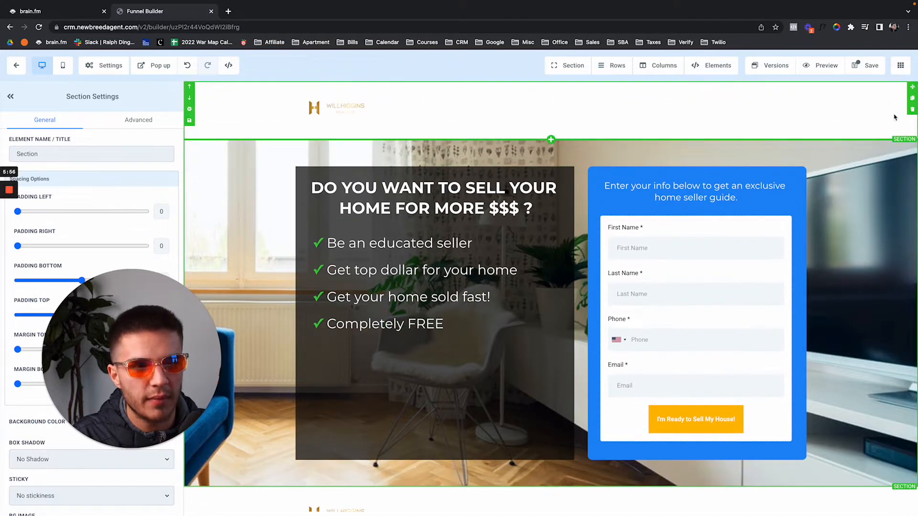
pyautogui.click(884, 72)
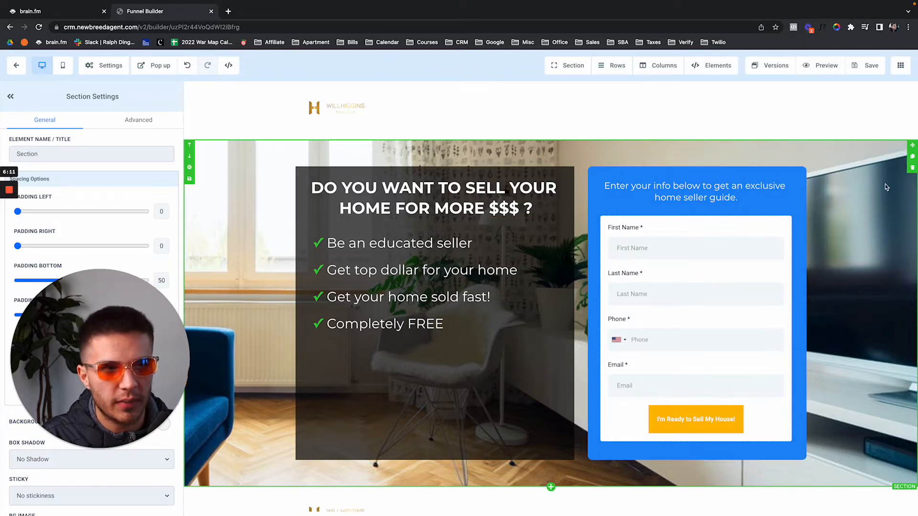
# Delete the main section with the "Do You Want to Sell Your Home for More $$$ ?" headline and lead form
pyautogui.click(912, 167)
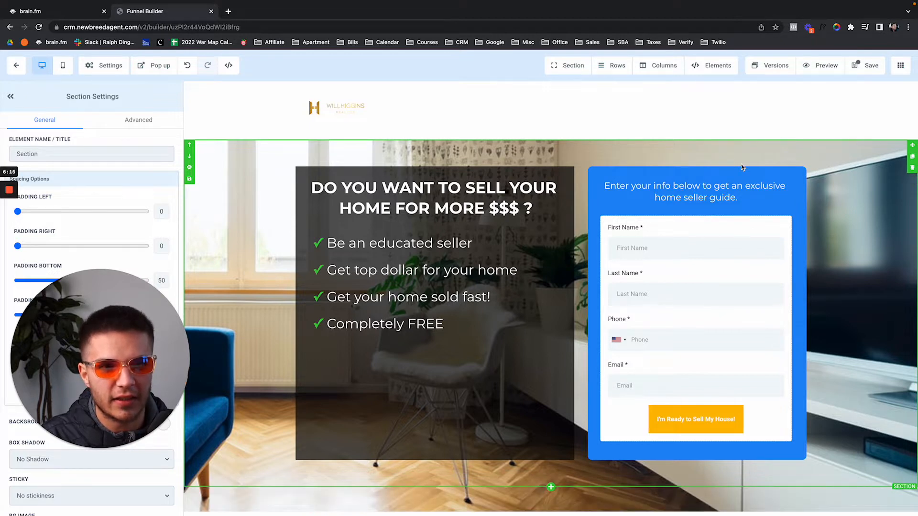
pyautogui.click(187, 65)
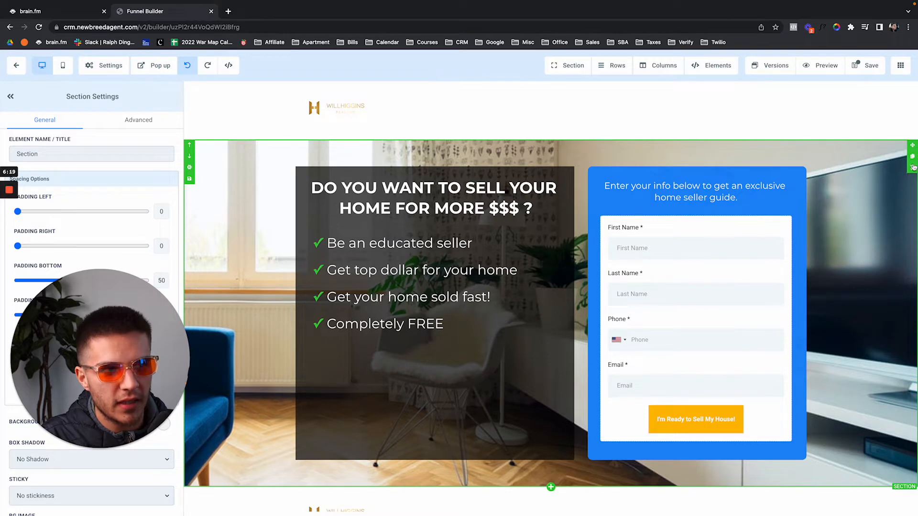
pyautogui.click(913, 167)
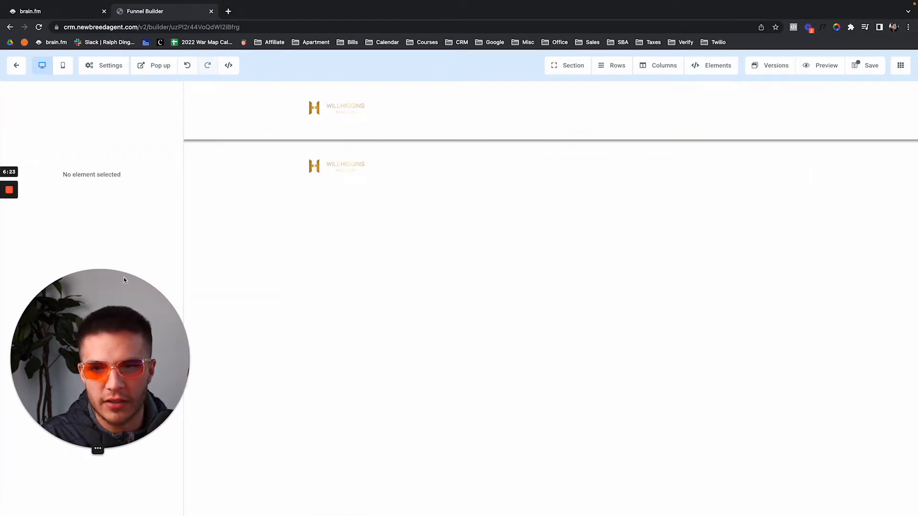
# Set the box shadow of the header logo section to No Shadow
pyautogui.click(254, 124)
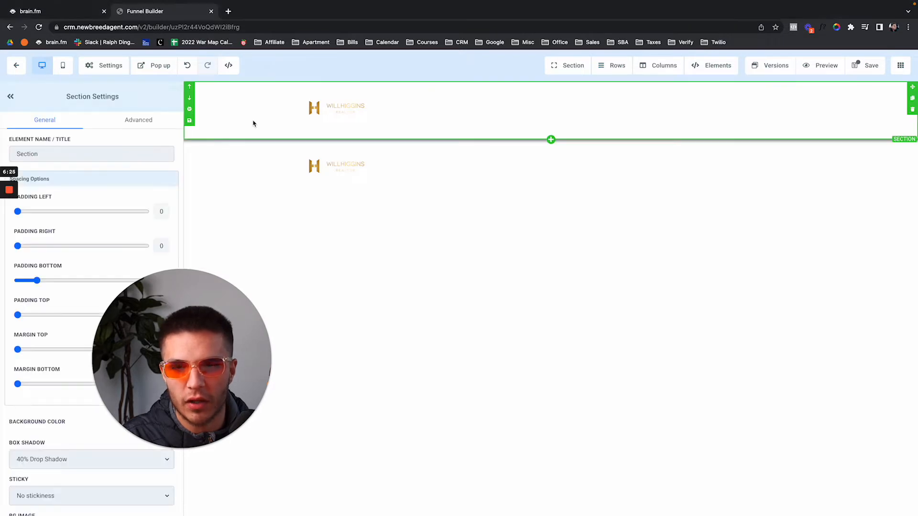
pyautogui.click(85, 460)
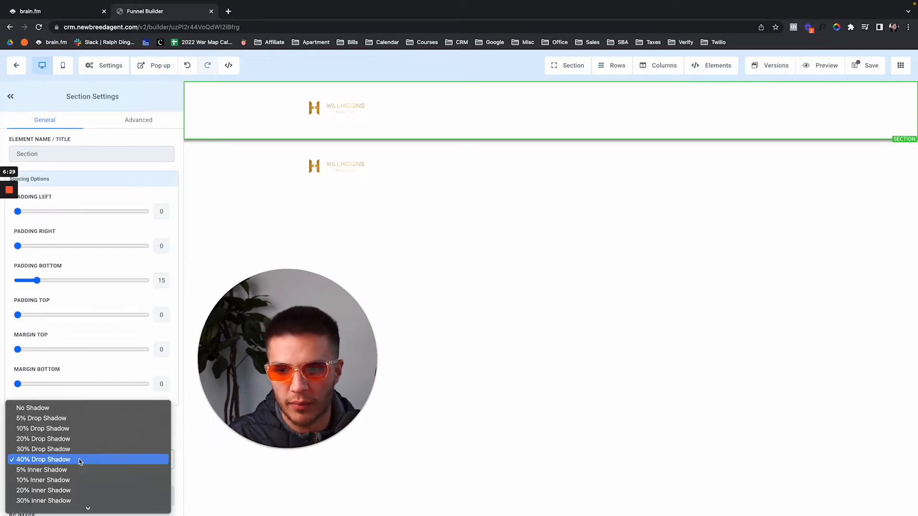
pyautogui.click(59, 408)
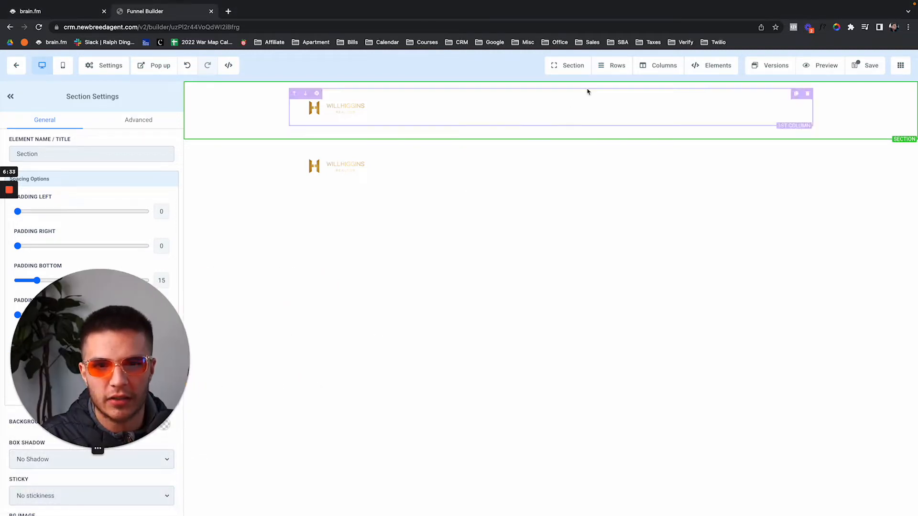
# Insert a full-width section between the header and footer logo sections and add a one-column row to it
pyautogui.click(551, 140)
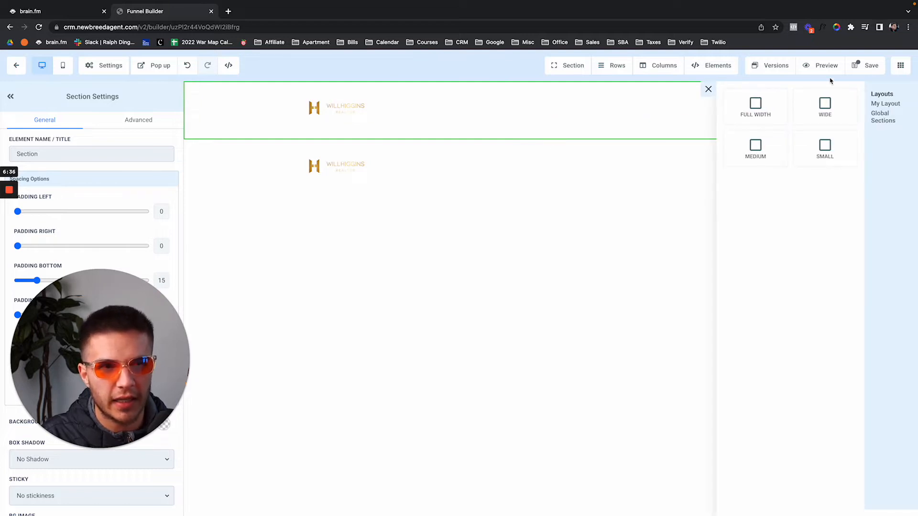
pyautogui.click(777, 104)
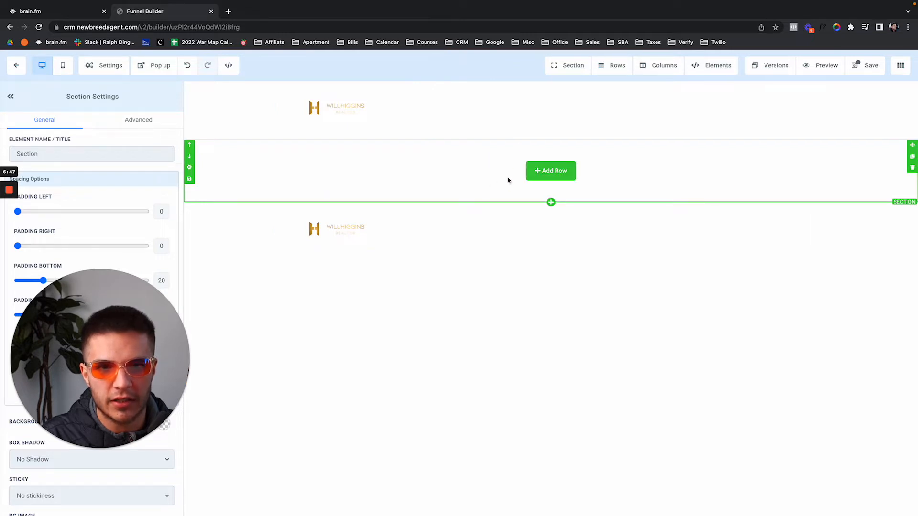
pyautogui.click(552, 173)
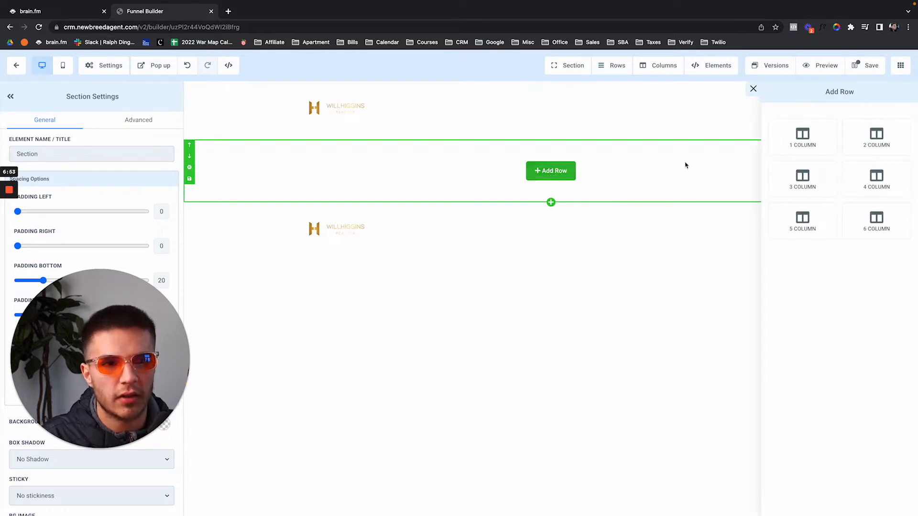
pyautogui.click(775, 141)
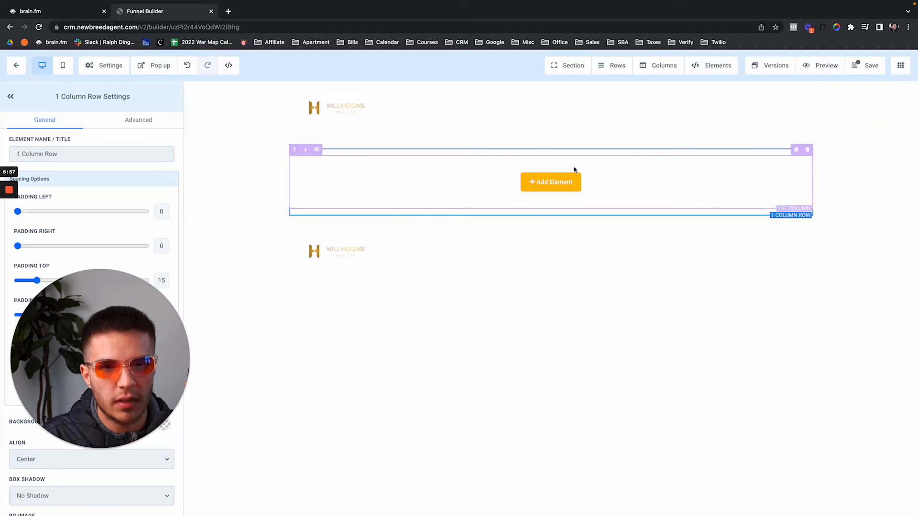
# Add a headline element to the new column with a sub-headline element directly below it
pyautogui.click(558, 182)
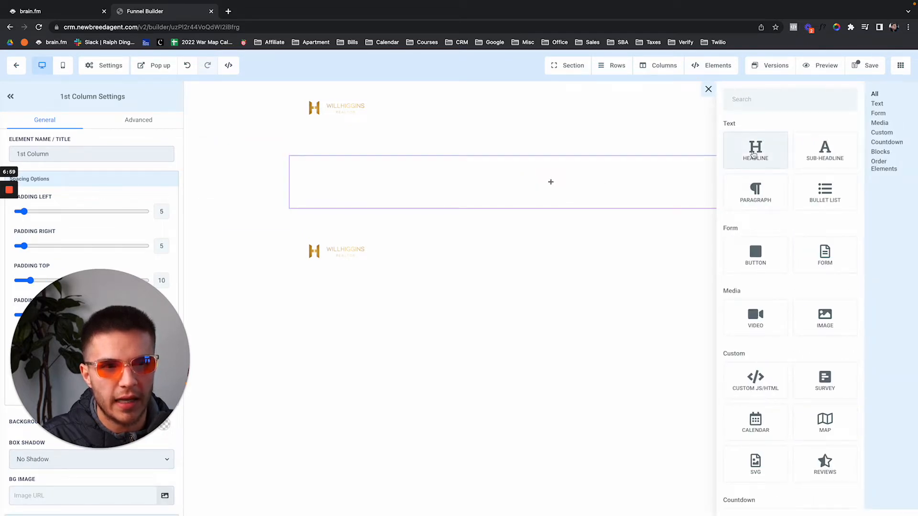
pyautogui.click(754, 153)
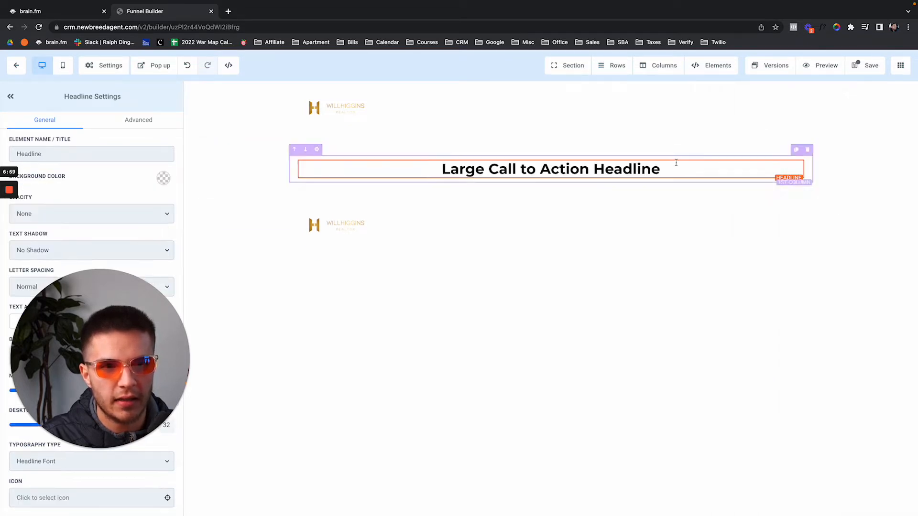
pyautogui.click(551, 179)
pyautogui.click(809, 159)
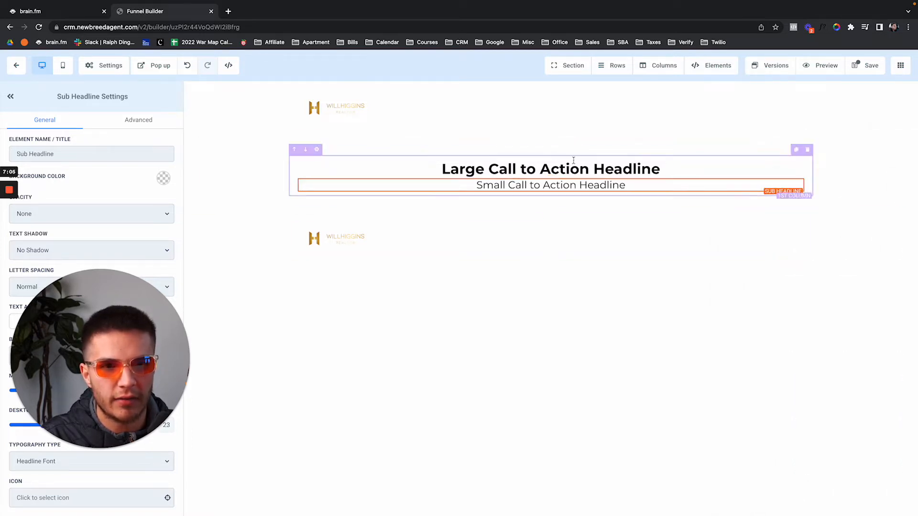
# Add a button element below the sub-headline in the middle section
pyautogui.click(551, 192)
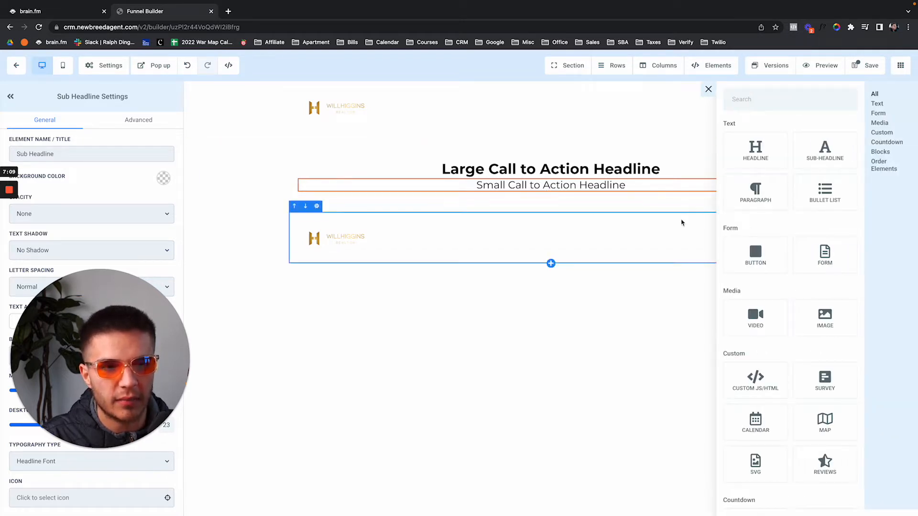
pyautogui.click(756, 253)
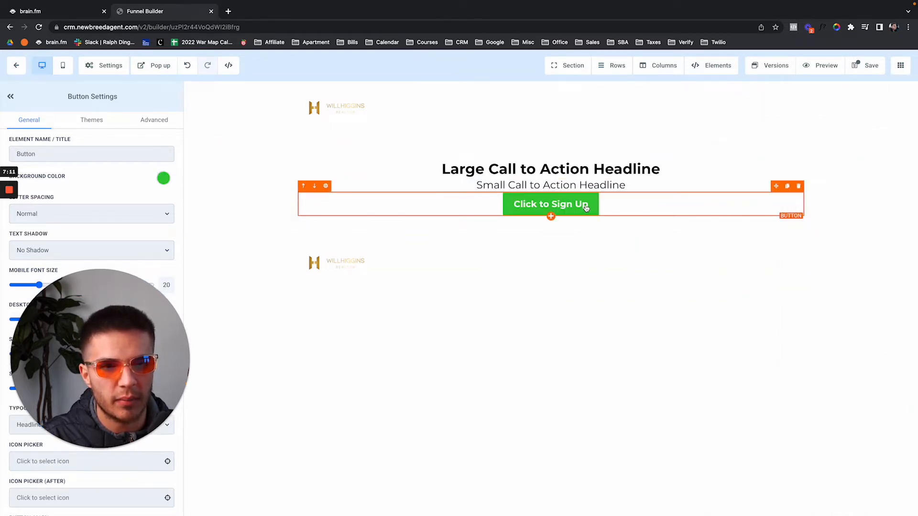
pyautogui.moveTo(579, 216)
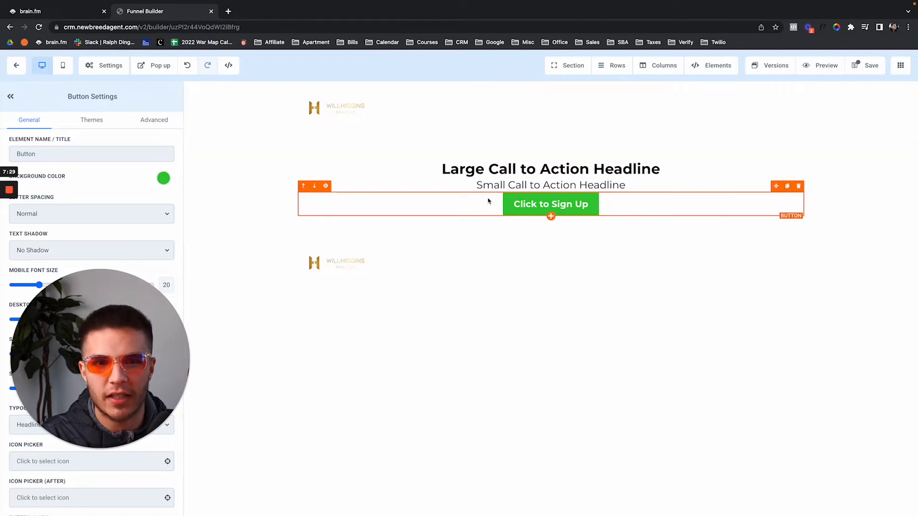
# Set the large headline's typography type to Custom Font and choose the Google font Roboto
pyautogui.click(550, 175)
pyautogui.moveTo(136, 301); pyautogui.dragTo(852, 384)
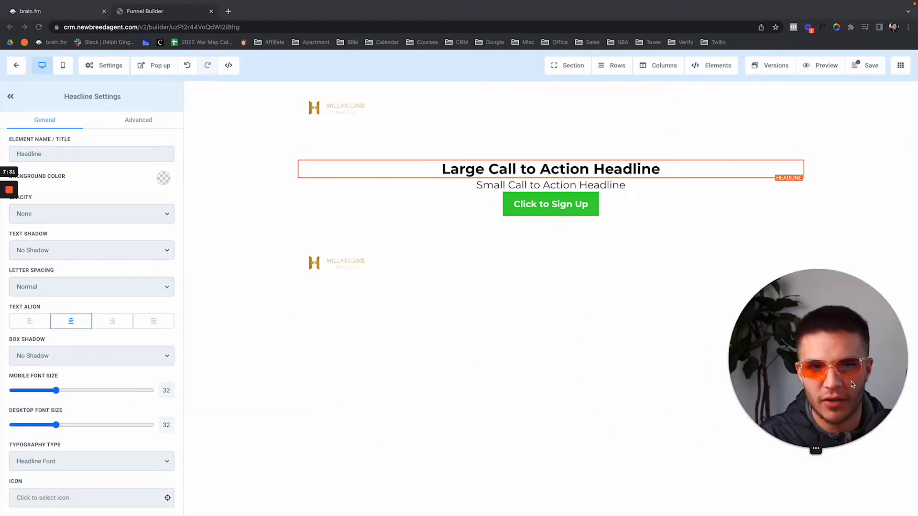
pyautogui.click(96, 461)
pyautogui.click(87, 483)
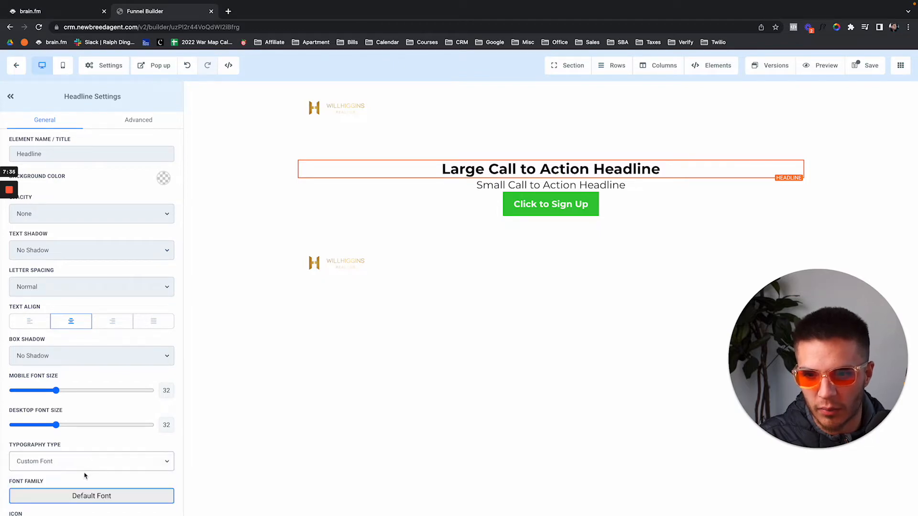
pyautogui.click(85, 495)
pyautogui.click(93, 127)
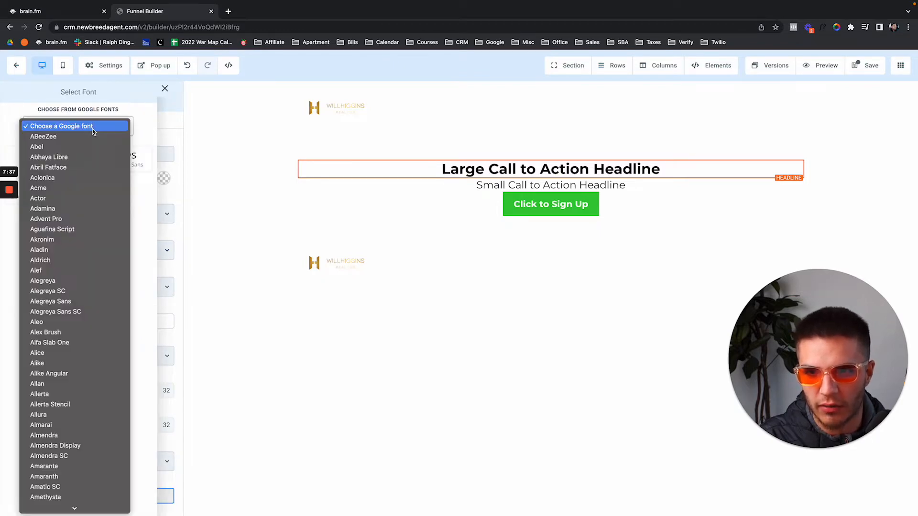
pyautogui.scroll(-20, 87, 279)
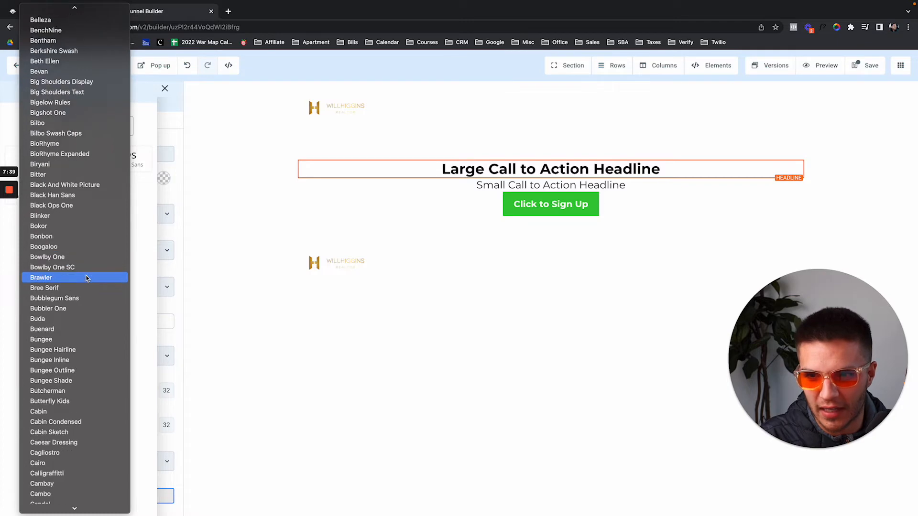
pyautogui.write('roboto')
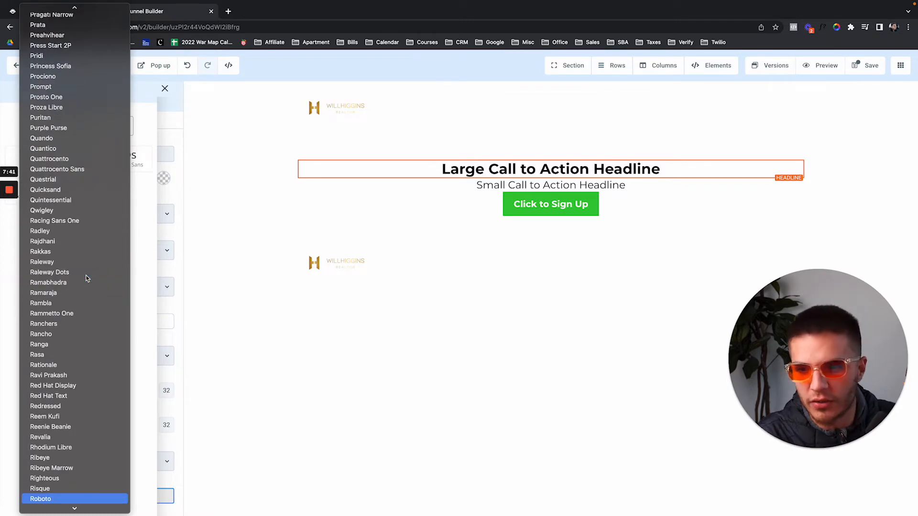
pyautogui.press('Return')
# Switch the sub-headline to a custom font and set its font family to Roboto
pyautogui.click(432, 188)
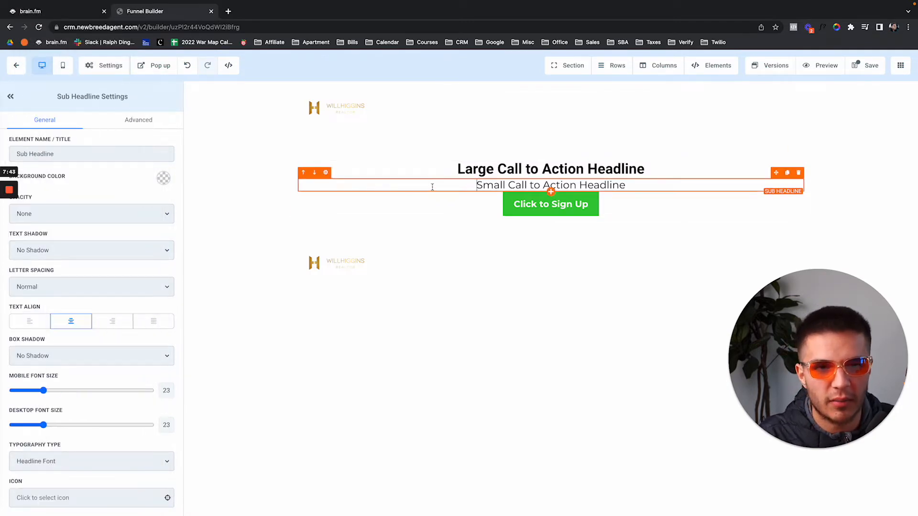
pyautogui.scroll(-1, 100, 348)
pyautogui.click(99, 413)
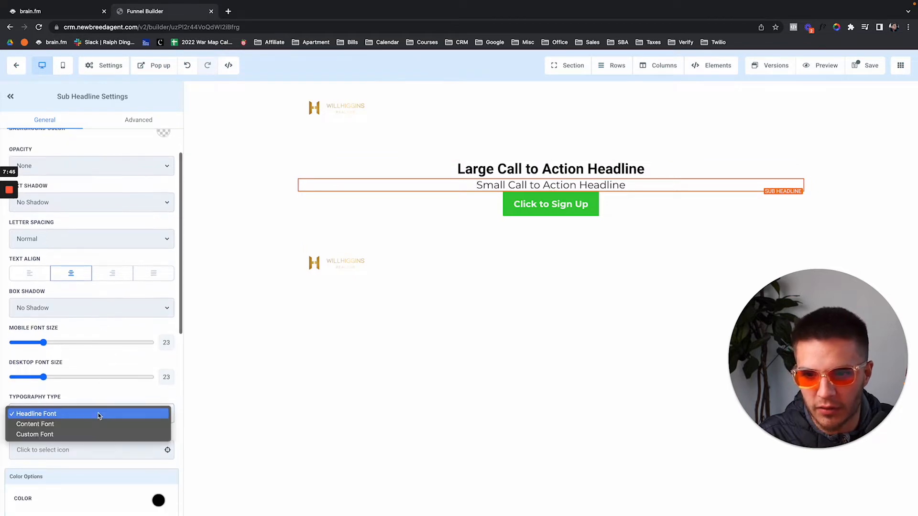
pyautogui.click(84, 435)
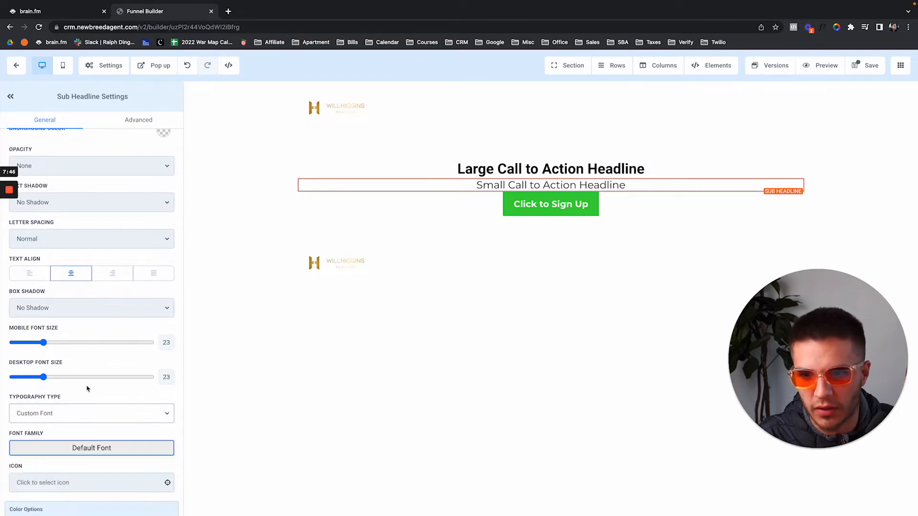
pyautogui.click(101, 457)
pyautogui.click(82, 132)
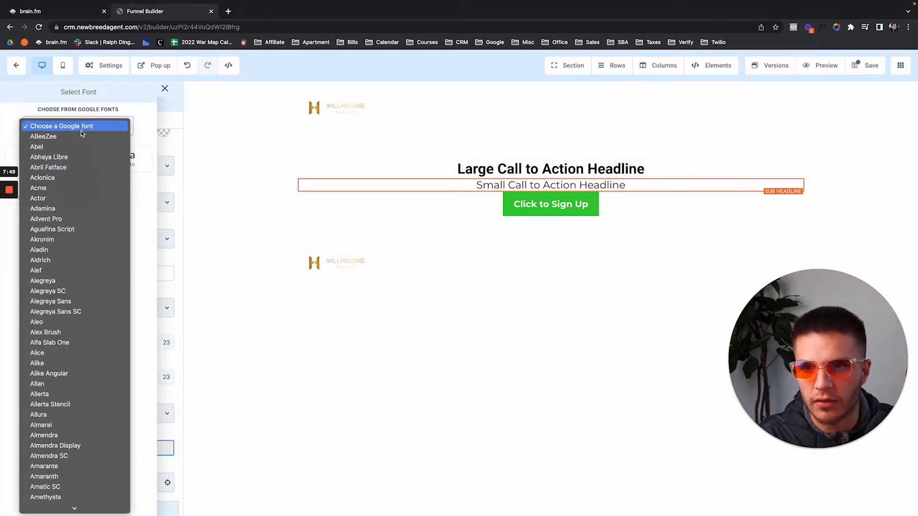
pyautogui.write('rob')
pyautogui.press('Return')
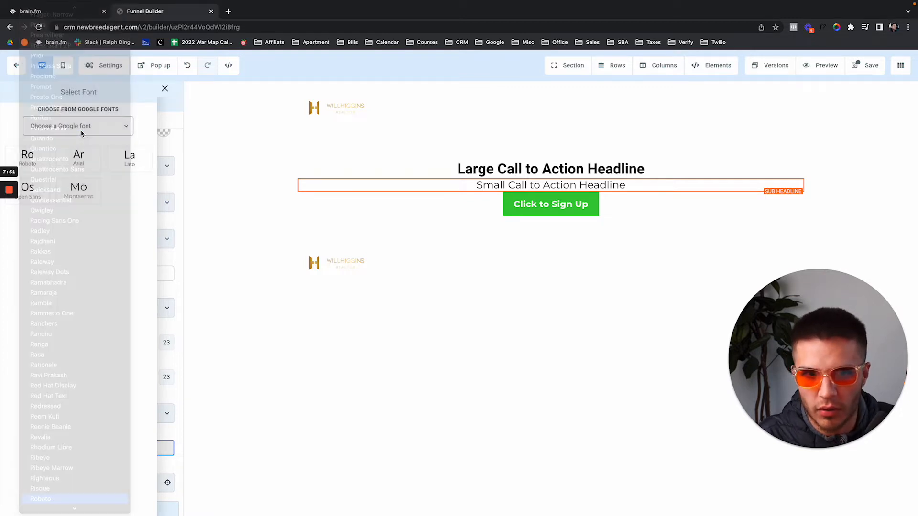
pyautogui.click(464, 245)
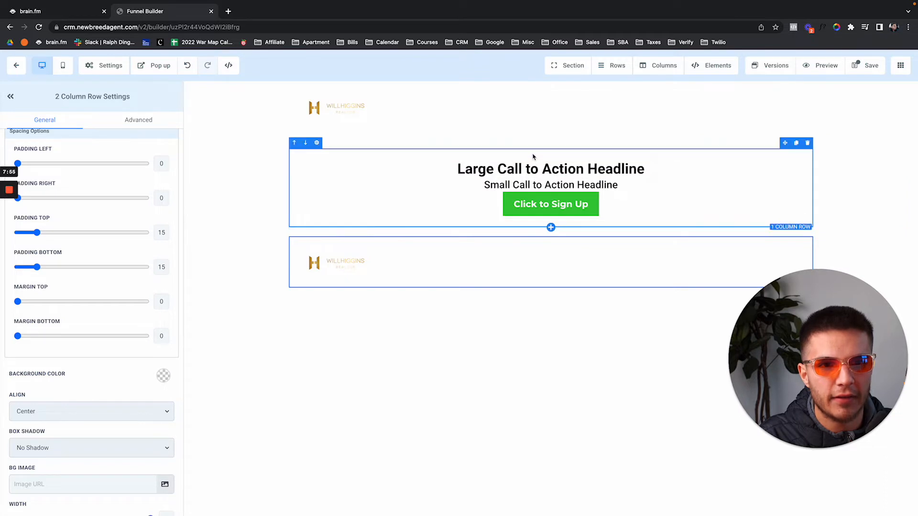
# Change the "Click to Sign Up" button's typography type to Custom Font with the Roboto font family
pyautogui.click(557, 206)
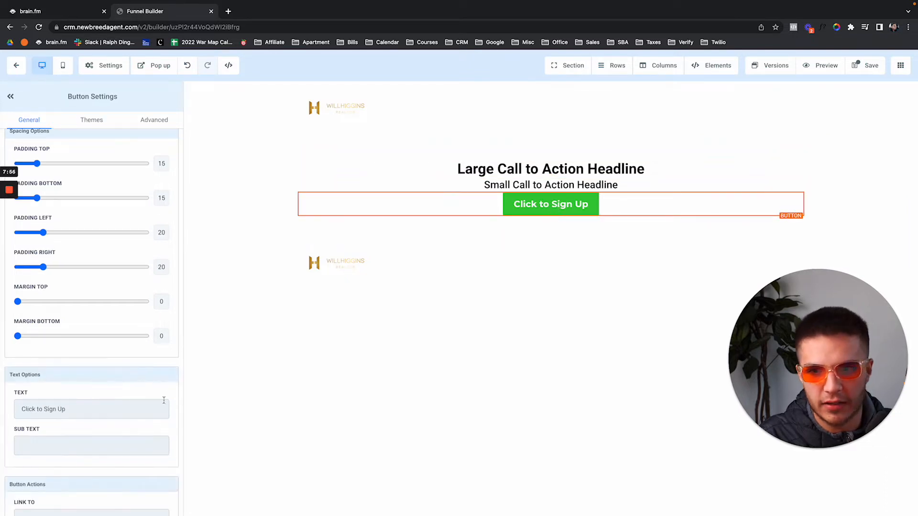
pyautogui.scroll(-1, 145, 406)
pyautogui.scroll(8, 145, 405)
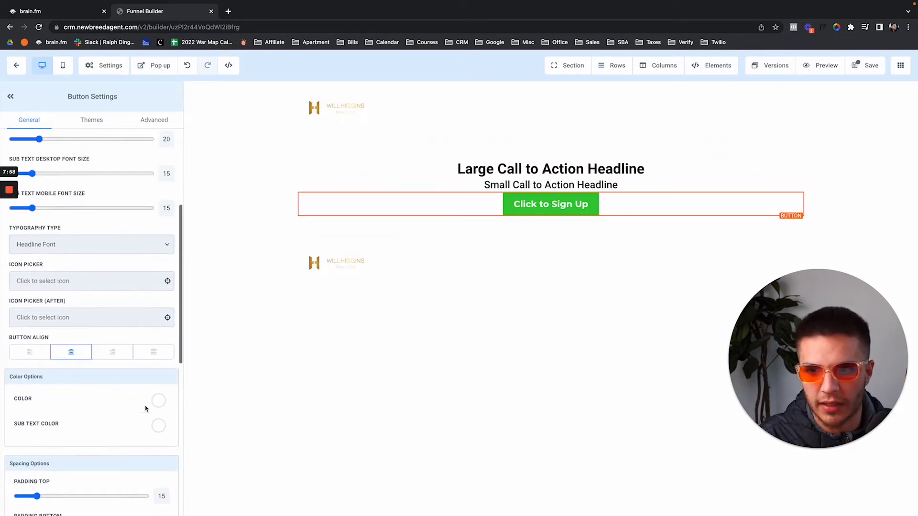
pyautogui.click(128, 298)
pyautogui.click(125, 316)
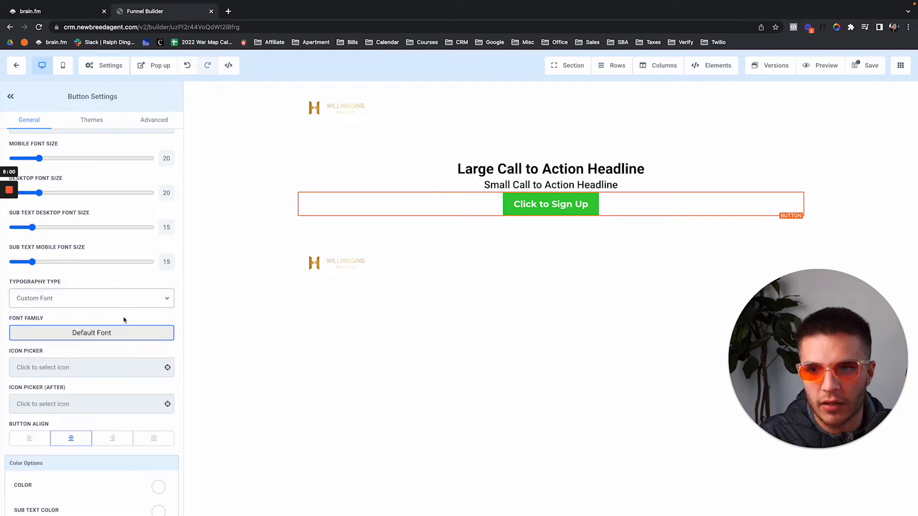
pyautogui.click(116, 337)
pyautogui.click(84, 127)
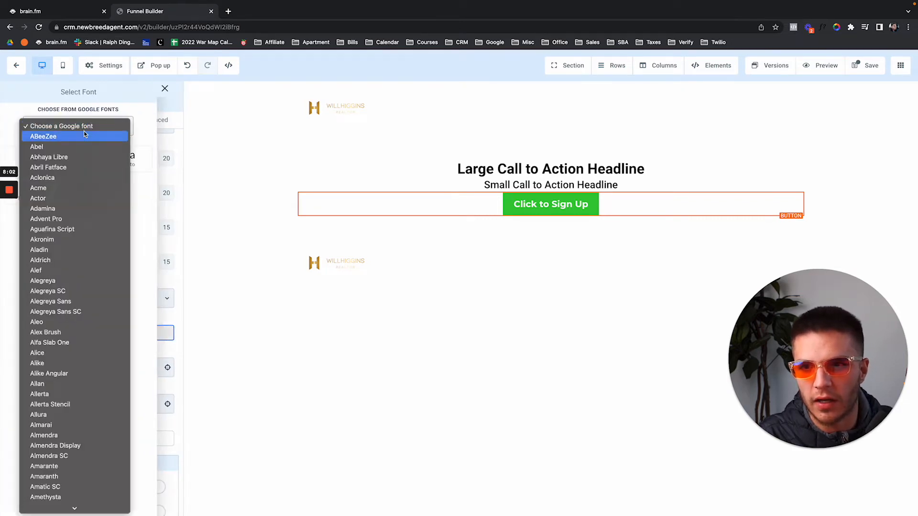
pyautogui.write('roboto')
pyautogui.press('Return')
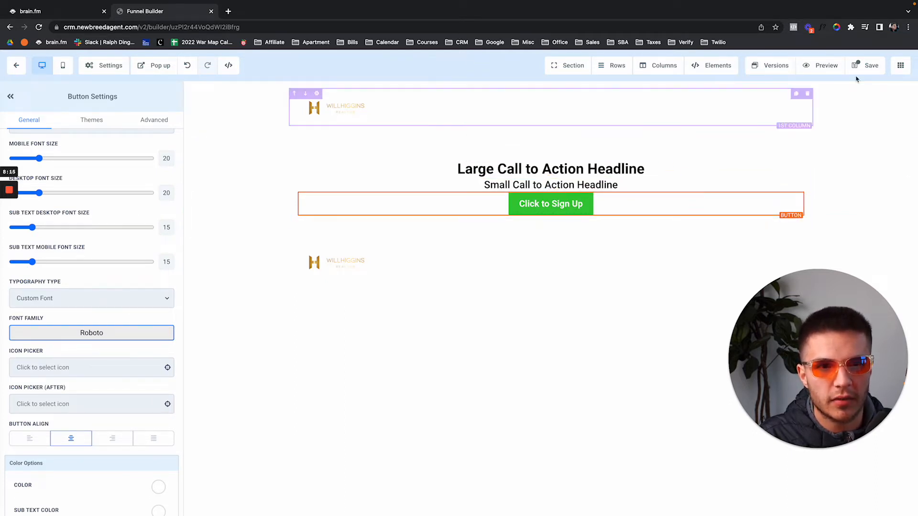
# Save the page, preview it in a new tab and close the preview
pyautogui.click(872, 67)
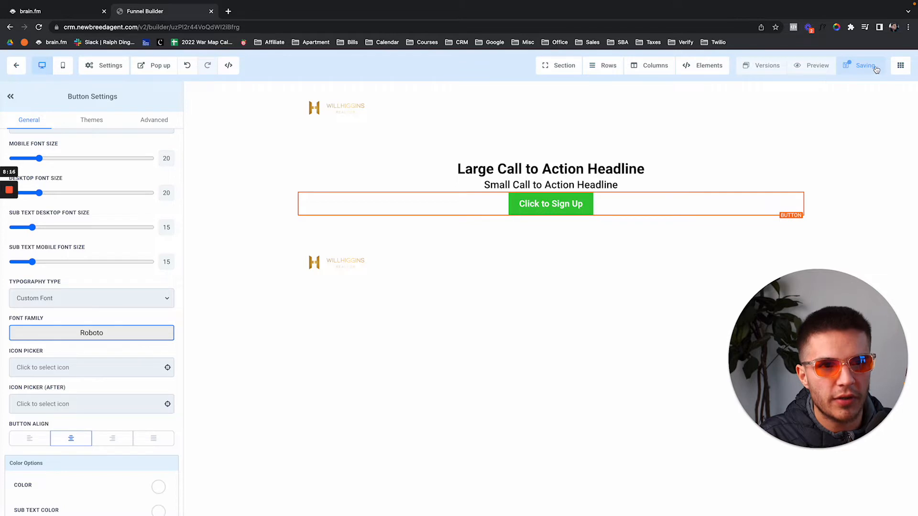
pyautogui.click(818, 67)
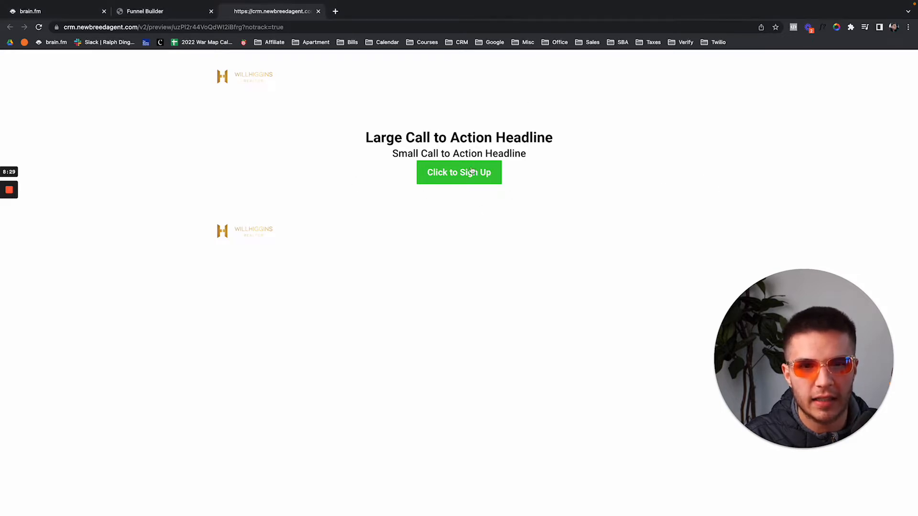
pyautogui.click(318, 11)
# Set the house photo from the media library as the background image of the middle section
pyautogui.click(189, 168)
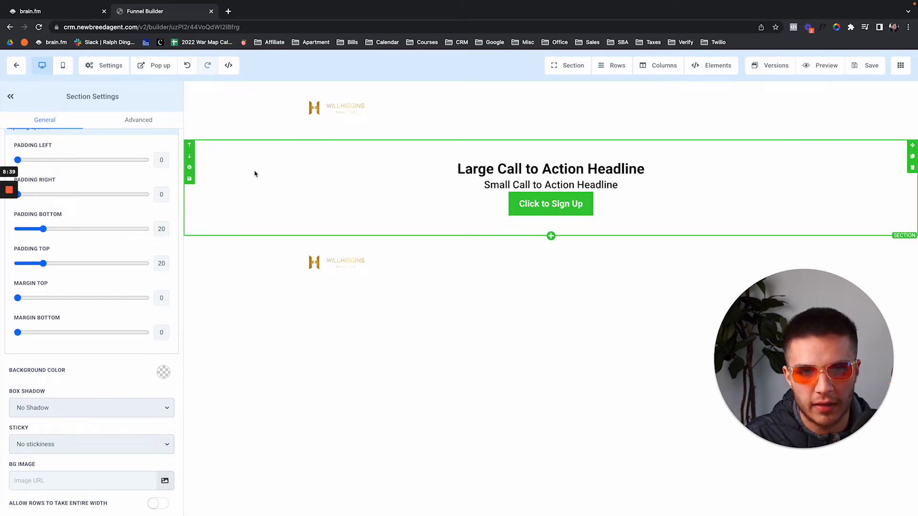
pyautogui.click(164, 480)
pyautogui.click(399, 204)
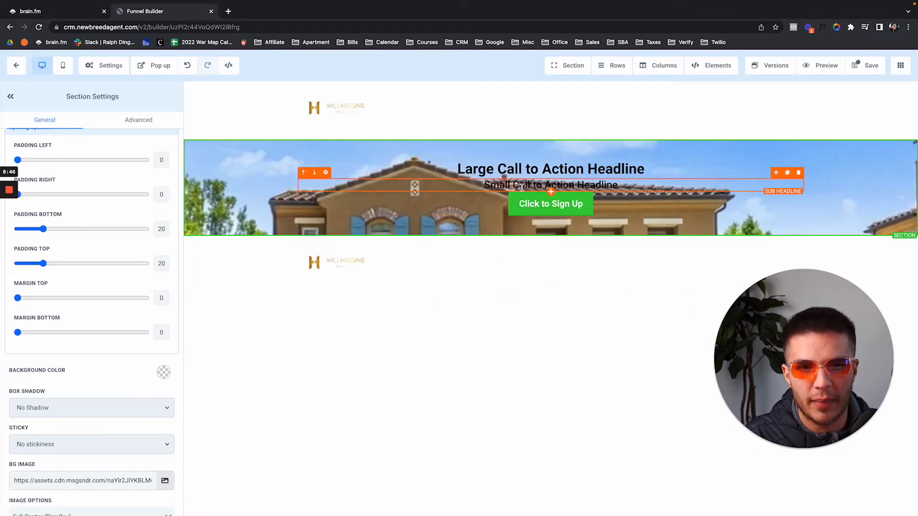
pyautogui.scroll(-3, 163, 386)
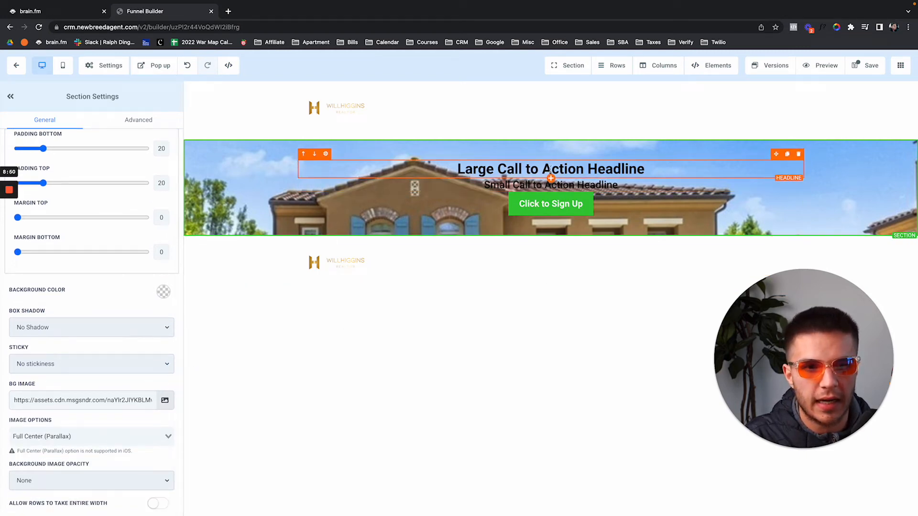
# Add a divider element above the headline in the middle section
pyautogui.click(552, 178)
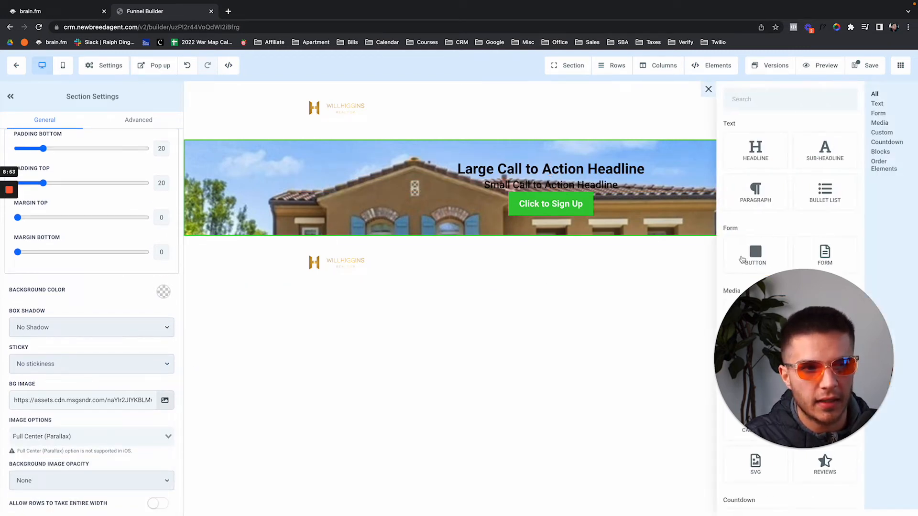
pyautogui.moveTo(784, 335); pyautogui.dragTo(152, 355)
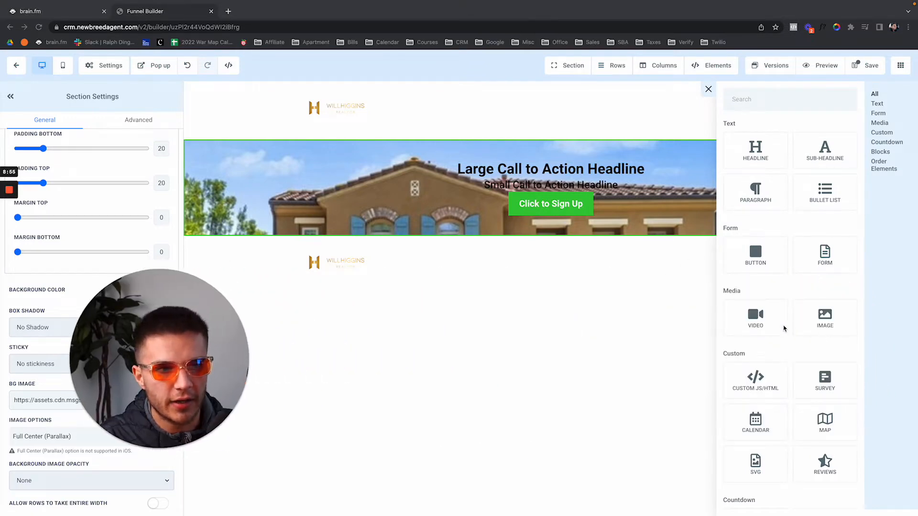
pyautogui.scroll(-3, 807, 297)
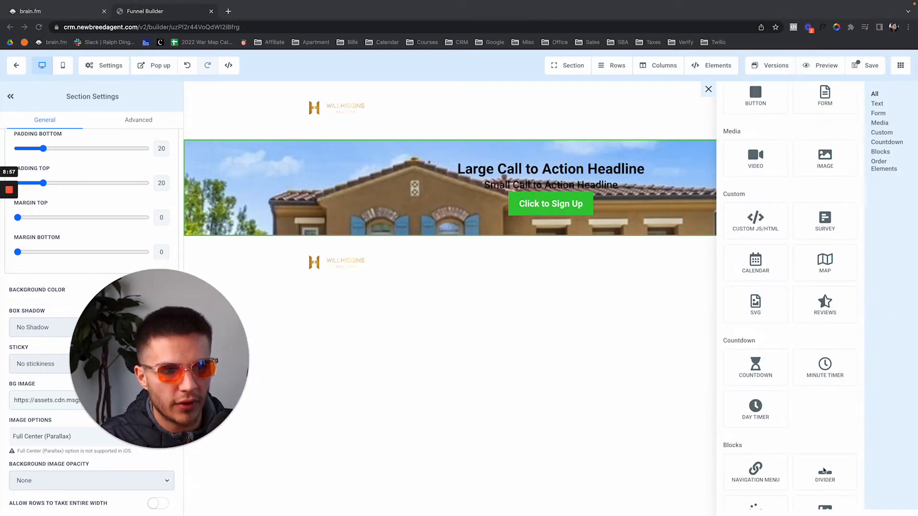
pyautogui.moveTo(830, 478); pyautogui.dragTo(625, 160)
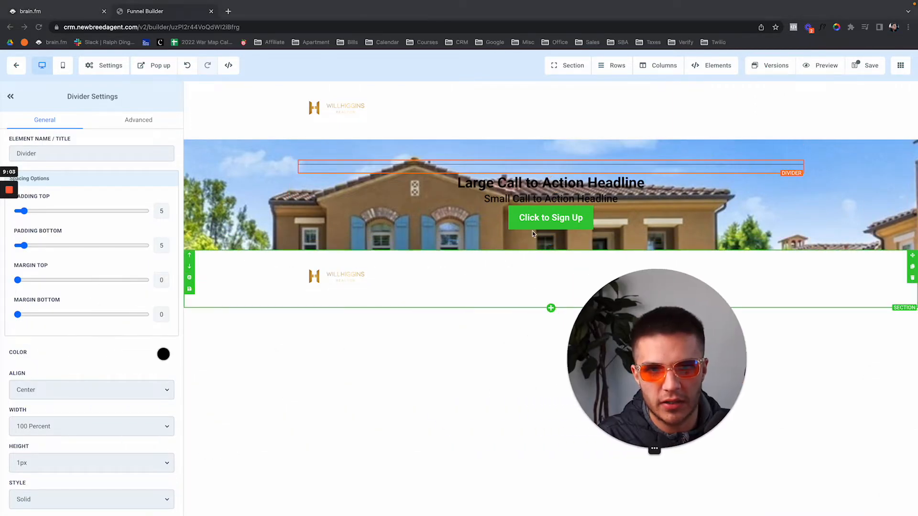
# Set the divider's height to 1px and its color to transparent
pyautogui.click(95, 424)
pyautogui.click(82, 465)
pyautogui.click(82, 463)
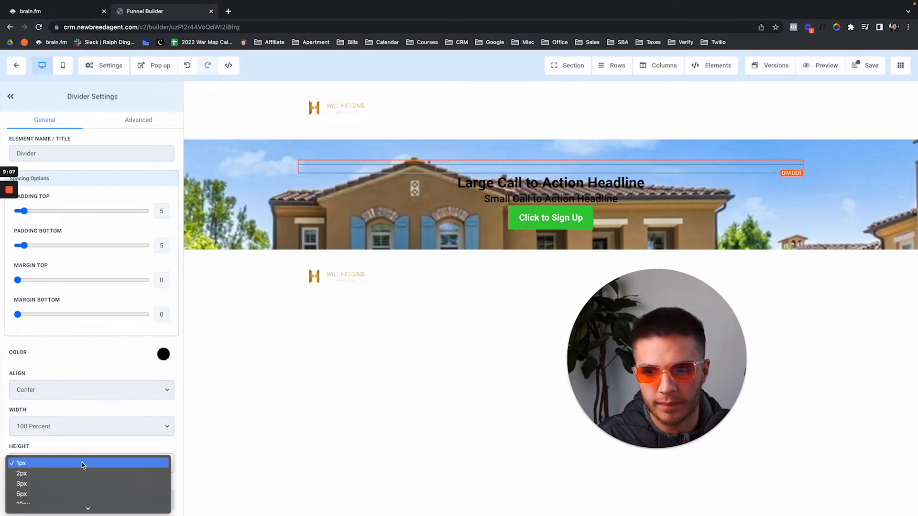
pyautogui.click(82, 460)
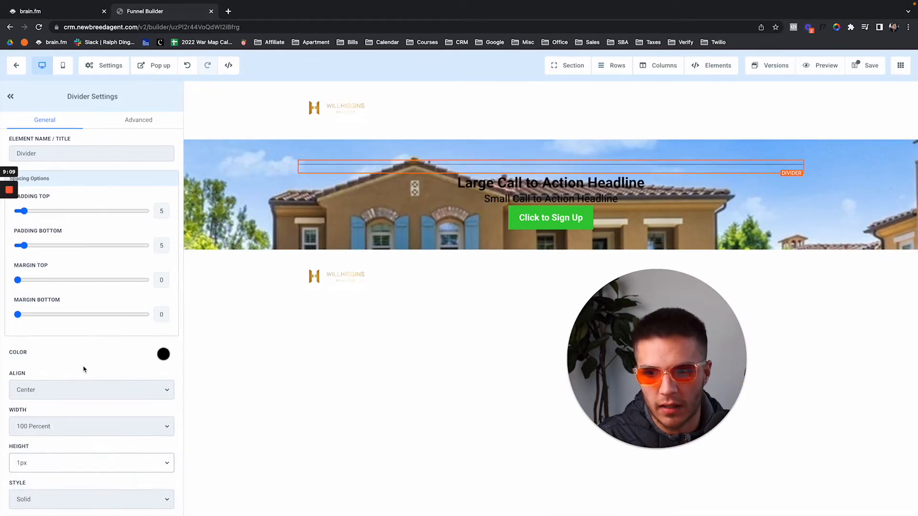
pyautogui.click(160, 355)
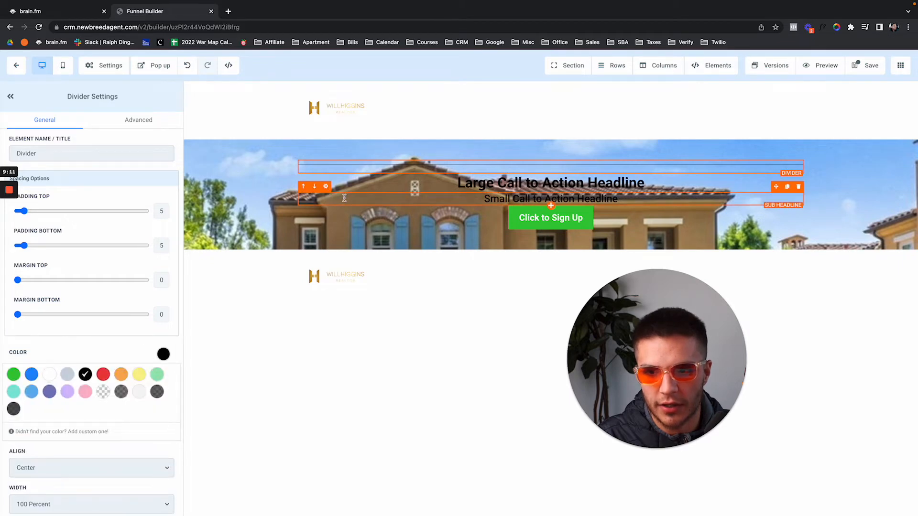
pyautogui.click(104, 393)
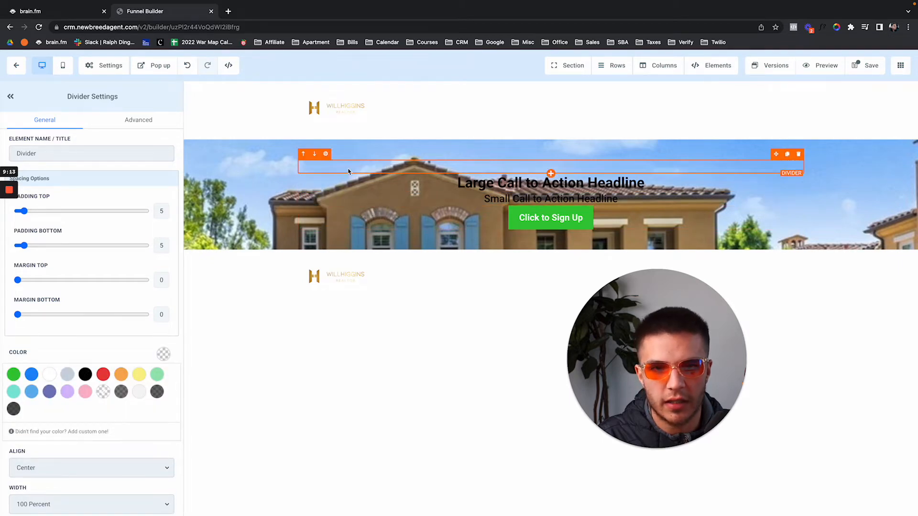
# Duplicate the transparent divider, move one copy below the sign-up button, and add four more copies above the headline
pyautogui.click(788, 155)
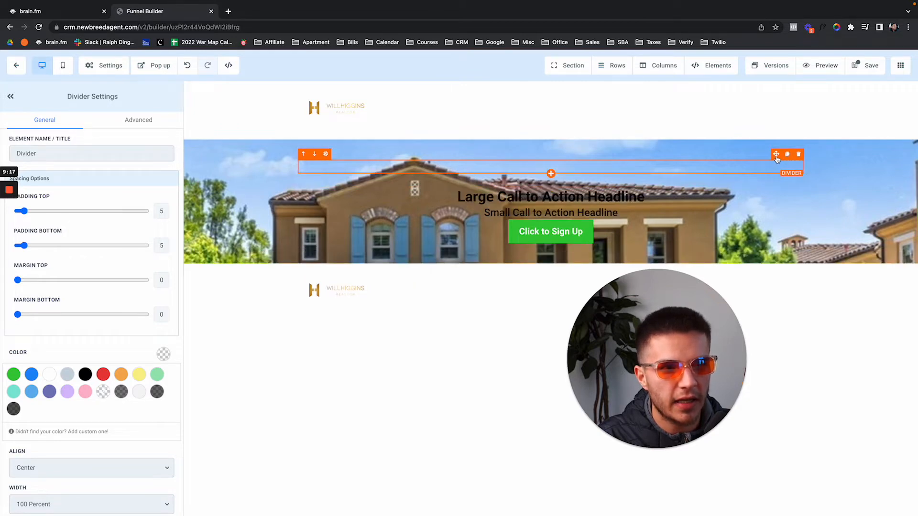
pyautogui.moveTo(777, 155); pyautogui.dragTo(789, 237)
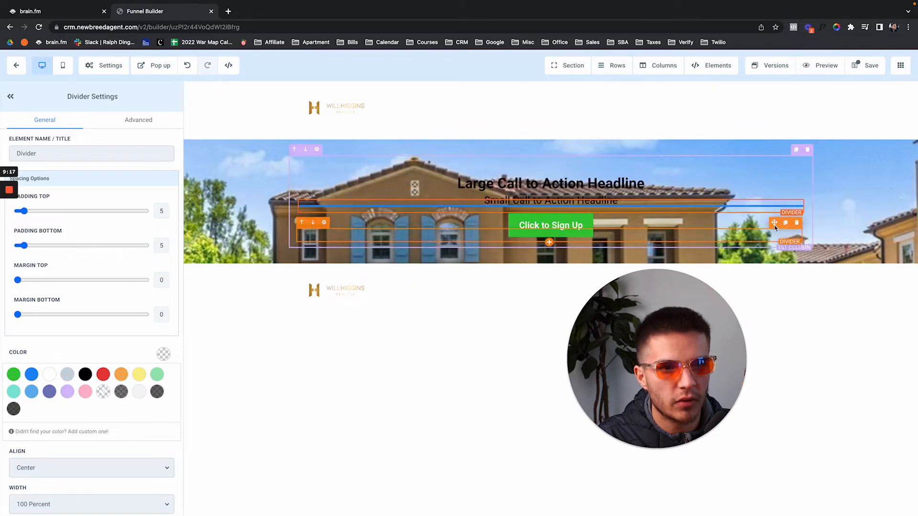
pyautogui.click(789, 157)
pyautogui.click(789, 157)
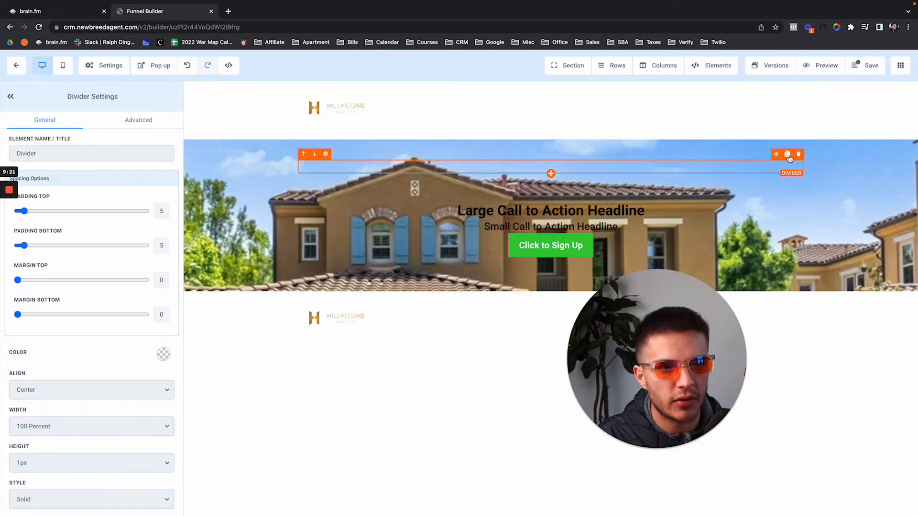
pyautogui.click(789, 156)
pyautogui.click(788, 157)
pyautogui.moveTo(705, 390); pyautogui.dragTo(867, 390)
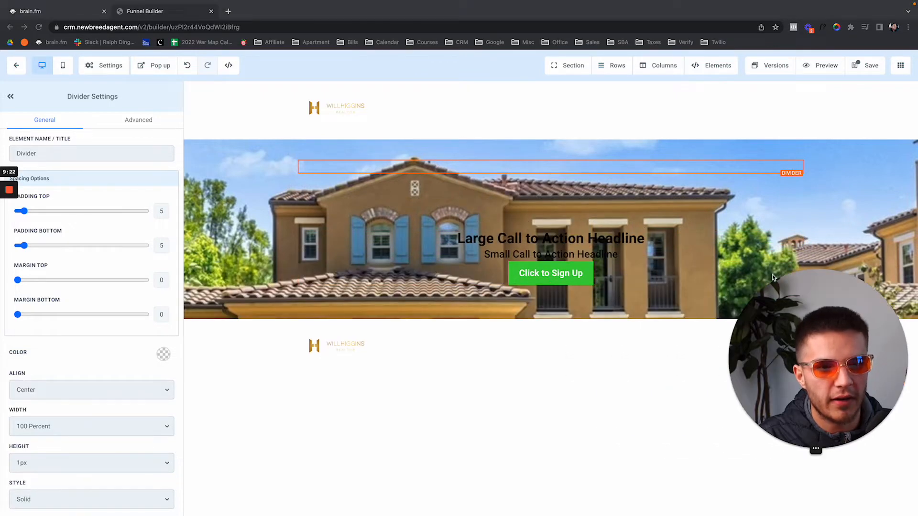
pyautogui.moveTo(772, 325); pyautogui.dragTo(121, 325)
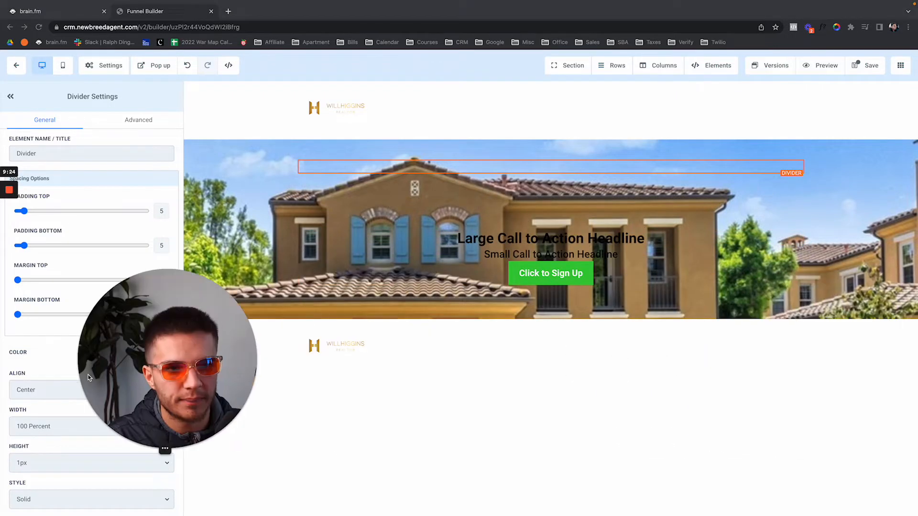
# Duplicate the divider below the sign-up button for extra space and delete two of the dividers above the headline
pyautogui.click(767, 257)
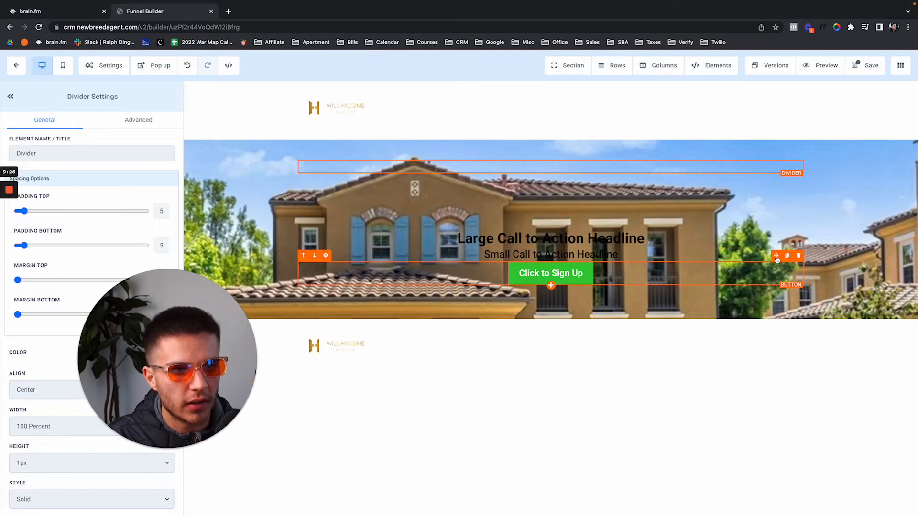
pyautogui.click(787, 256)
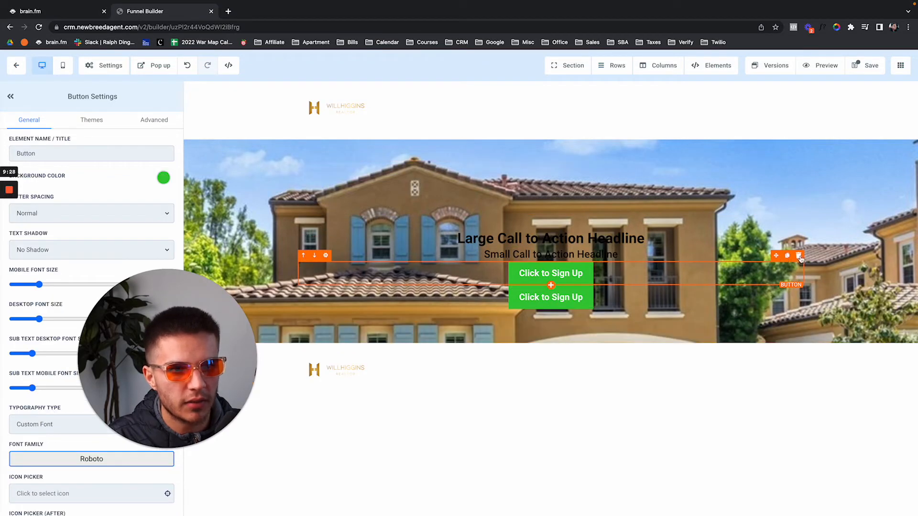
pyautogui.click(799, 256)
pyautogui.click(788, 279)
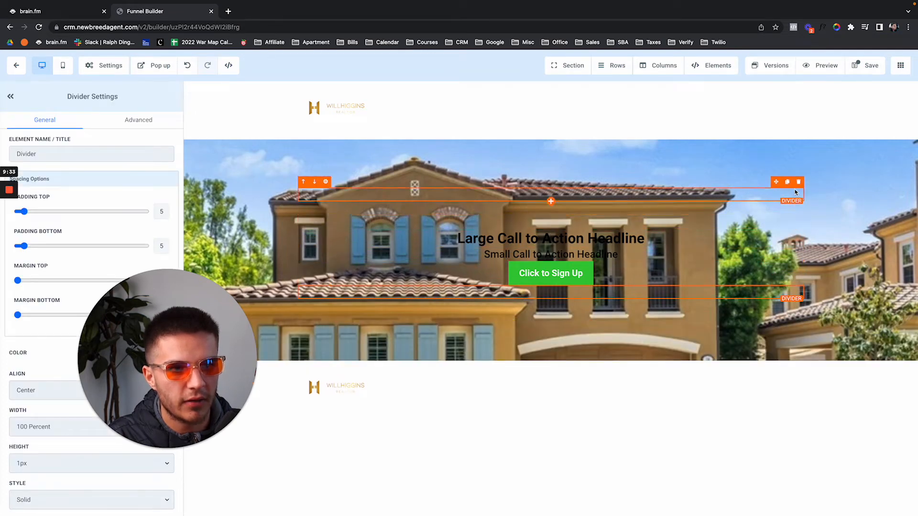
pyautogui.click(799, 182)
pyautogui.click(799, 169)
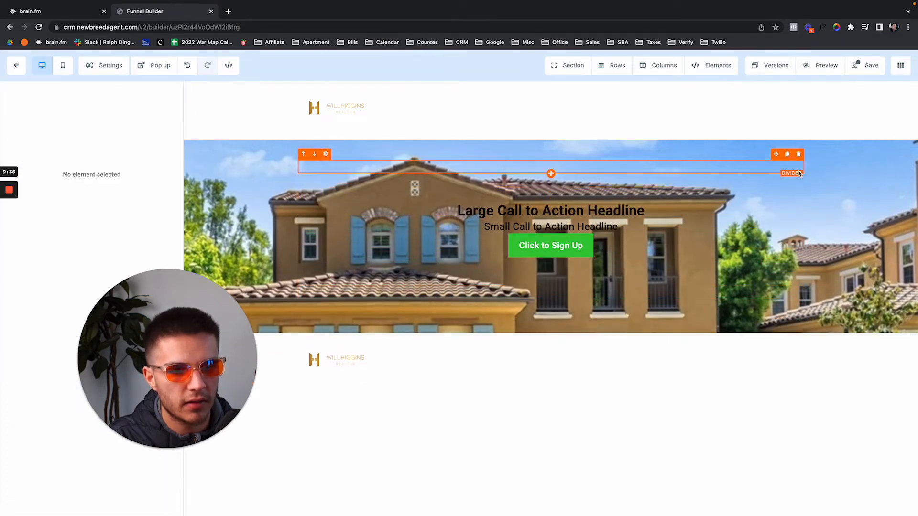
# Delete the footer logo section and clear the middle section's background image
pyautogui.scroll(-1, 467, 313)
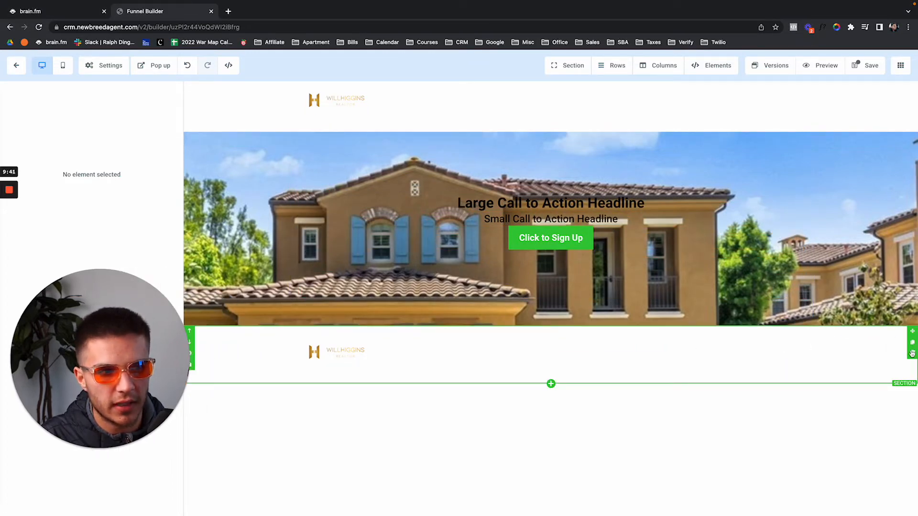
pyautogui.click(913, 354)
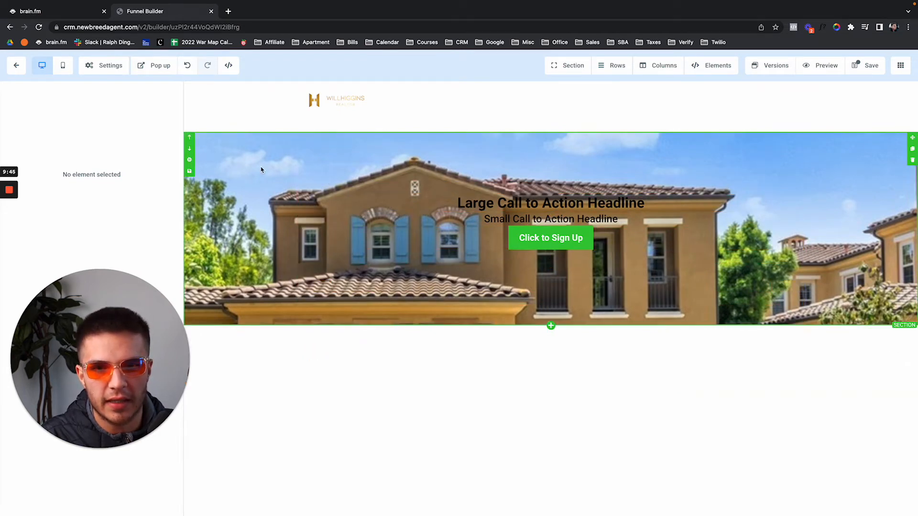
pyautogui.click(190, 160)
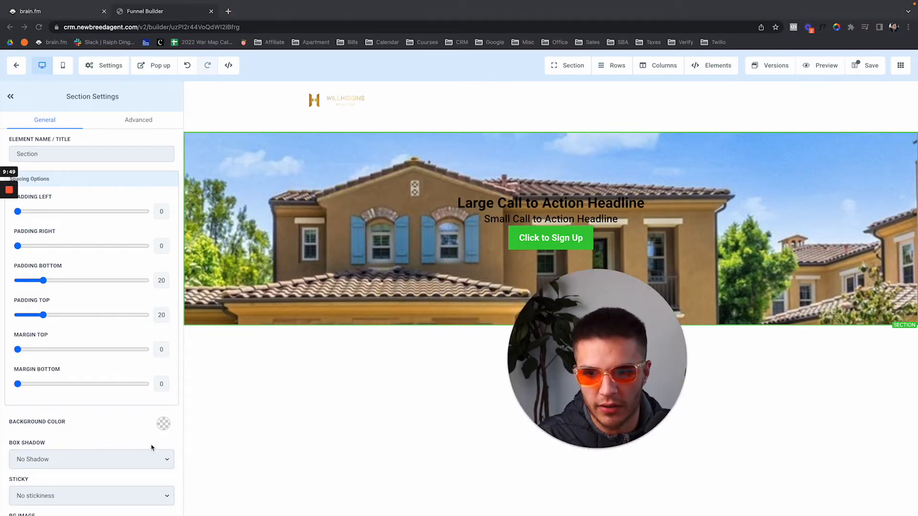
pyautogui.scroll(-3, 164, 436)
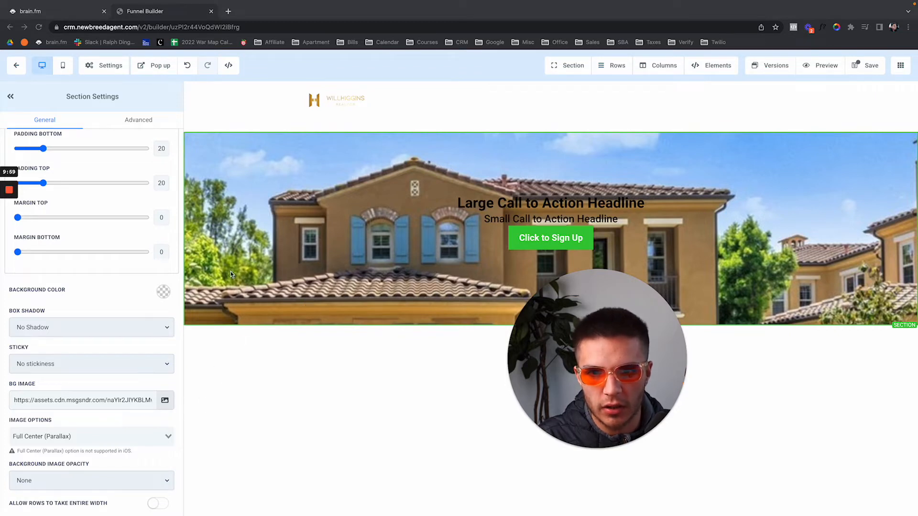
pyautogui.click(156, 391)
pyautogui.hotkey('ctrl', 'a')
pyautogui.press('BackSpace')
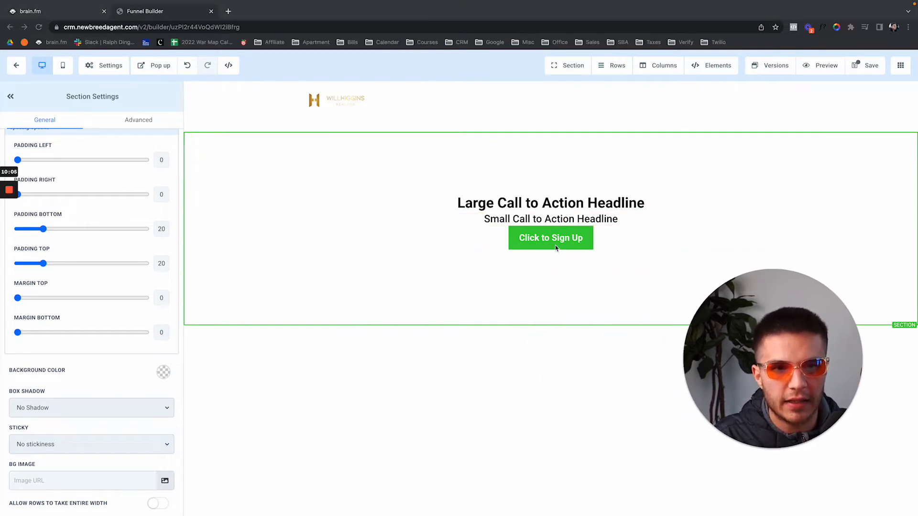
# Set the house photo OC22085282_0.jpeg from the media library as the background image of the whole page
pyautogui.click(104, 64)
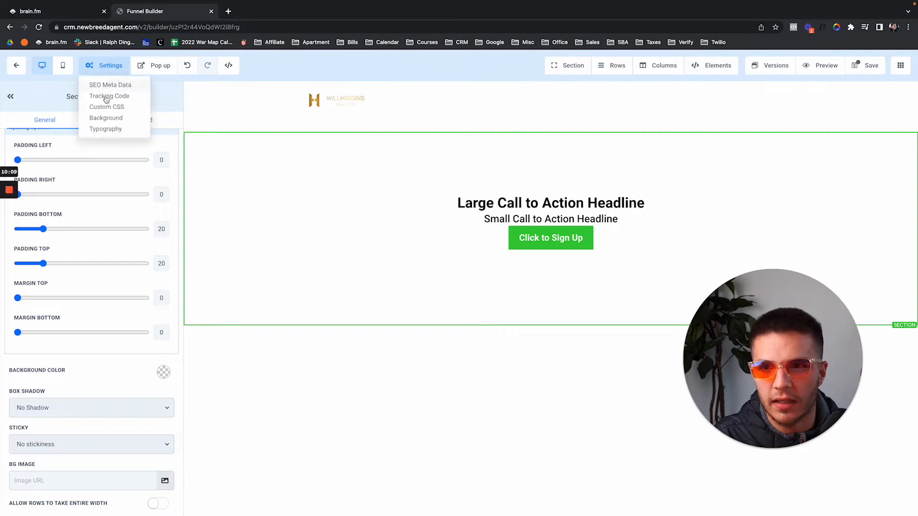
pyautogui.click(110, 118)
pyautogui.click(133, 145)
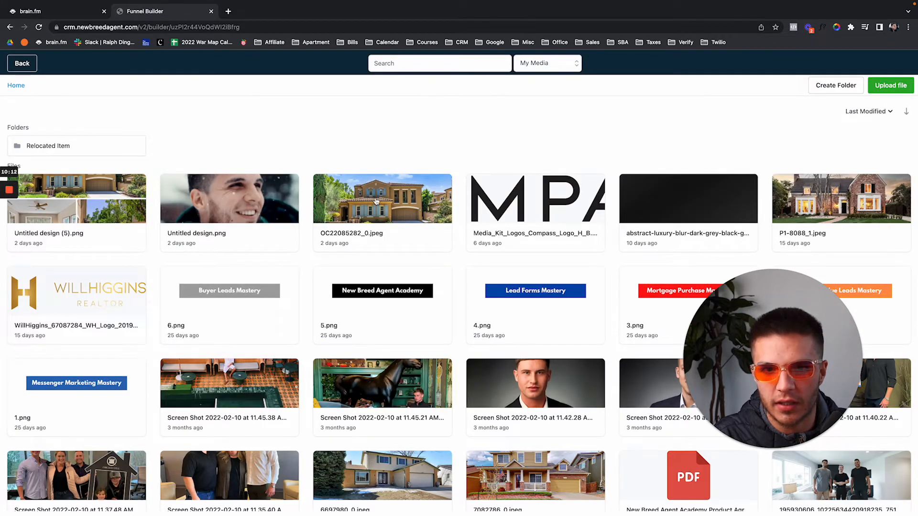
pyautogui.click(377, 201)
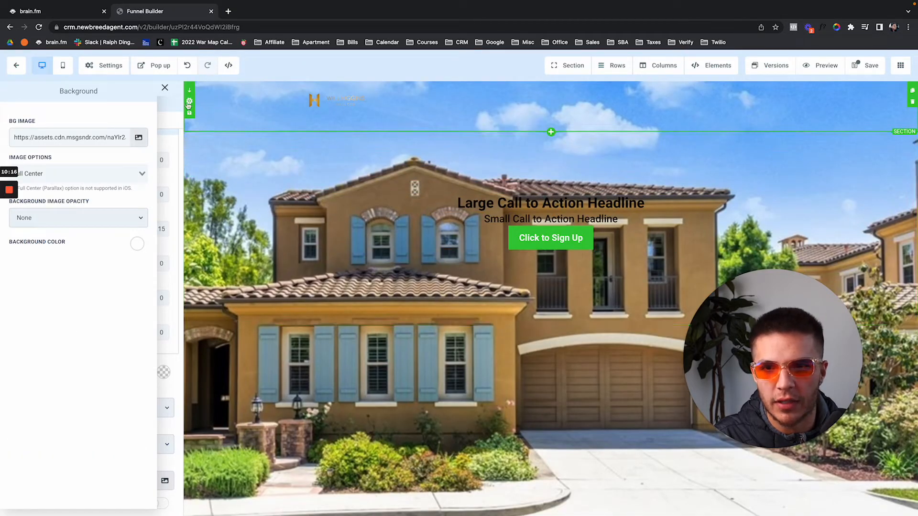
pyautogui.click(164, 88)
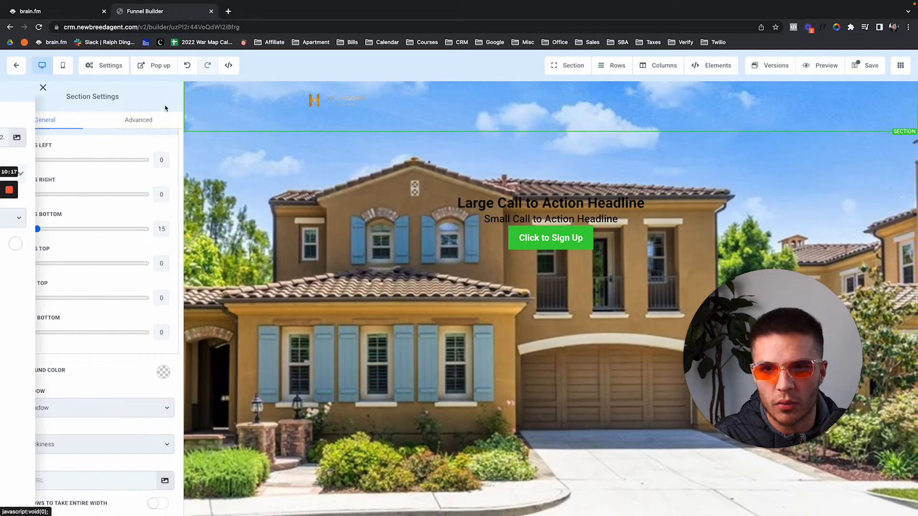
# Set the background color of the logo header section to white
pyautogui.click(163, 371)
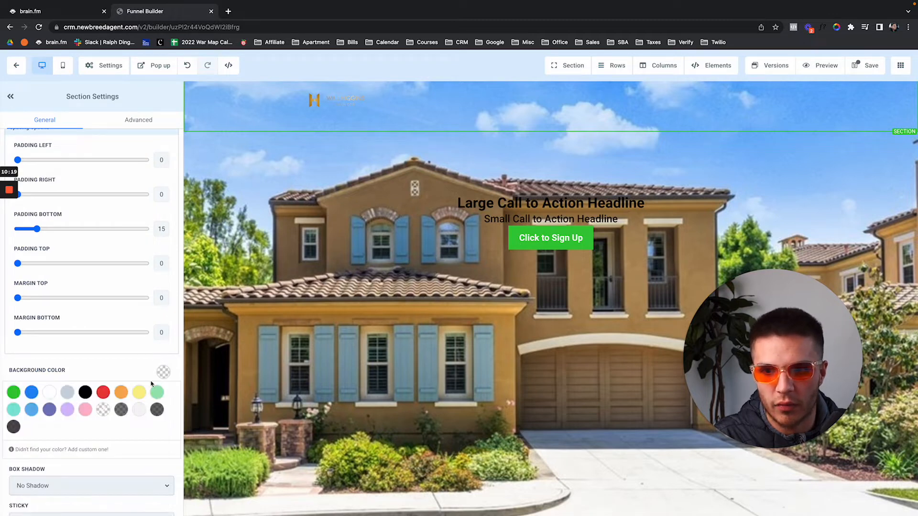
pyautogui.click(50, 394)
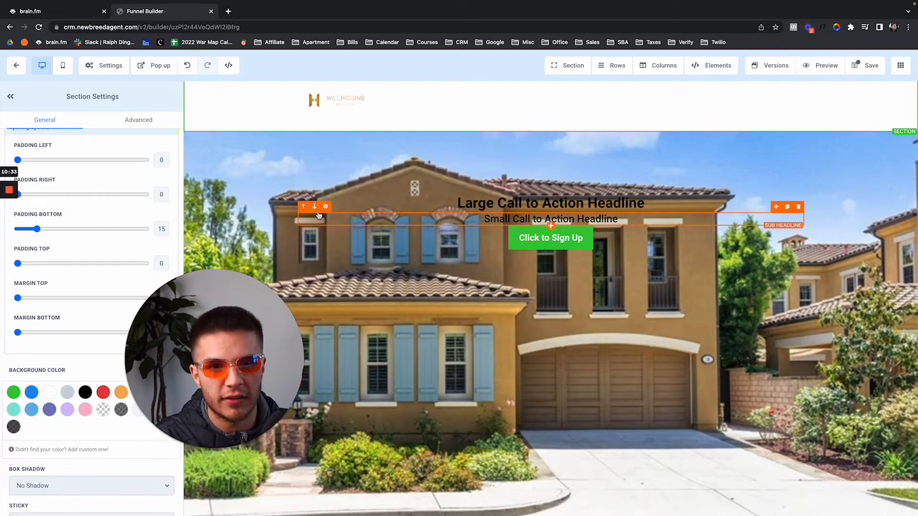
pyautogui.moveTo(167, 338); pyautogui.dragTo(57, 325)
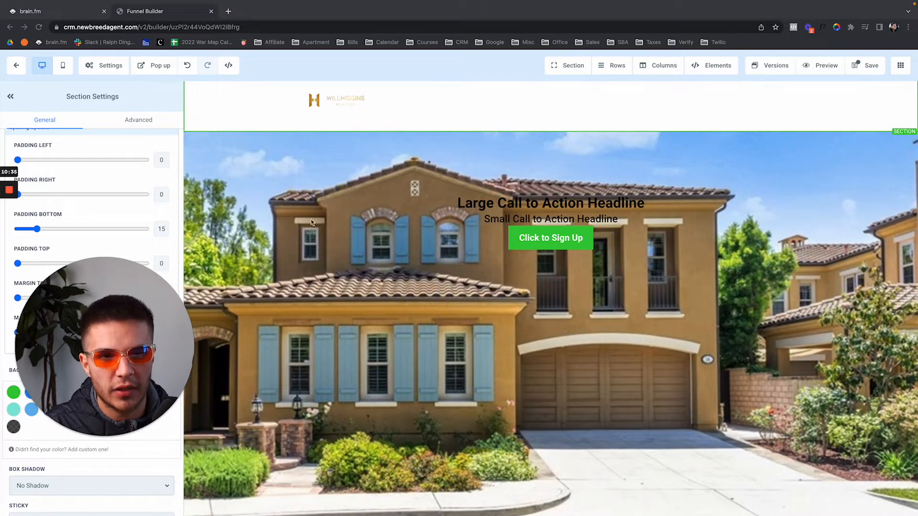
pyautogui.click(208, 185)
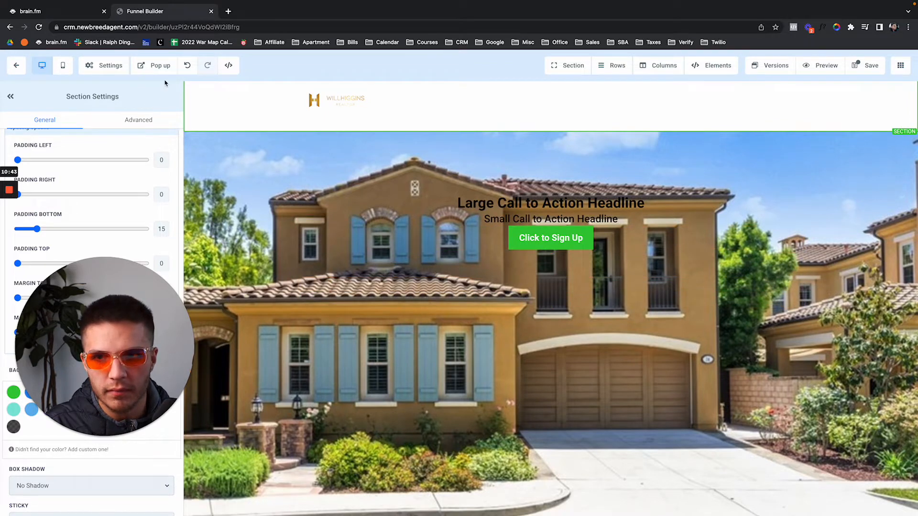
# Set the "Click to Sign Up" button's link action to Open popup and open the page's popup for editing
pyautogui.click(530, 238)
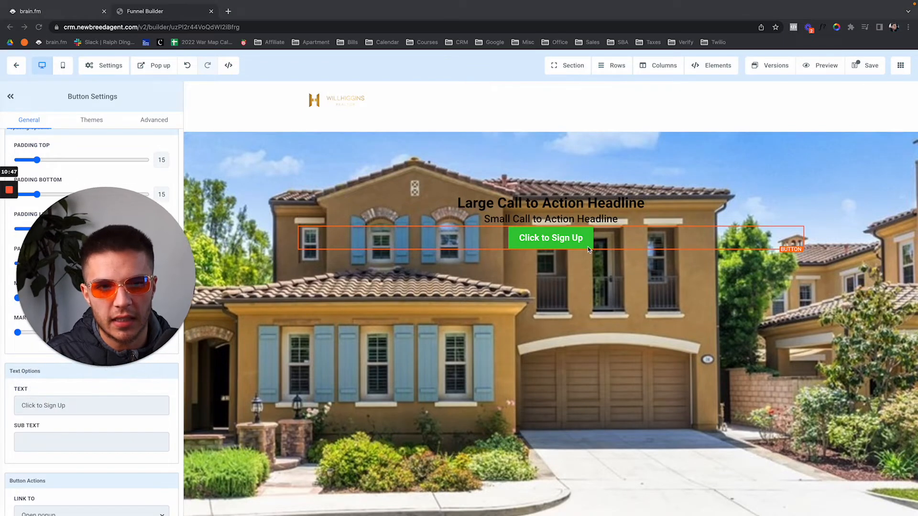
pyautogui.scroll(-1, 40, 490)
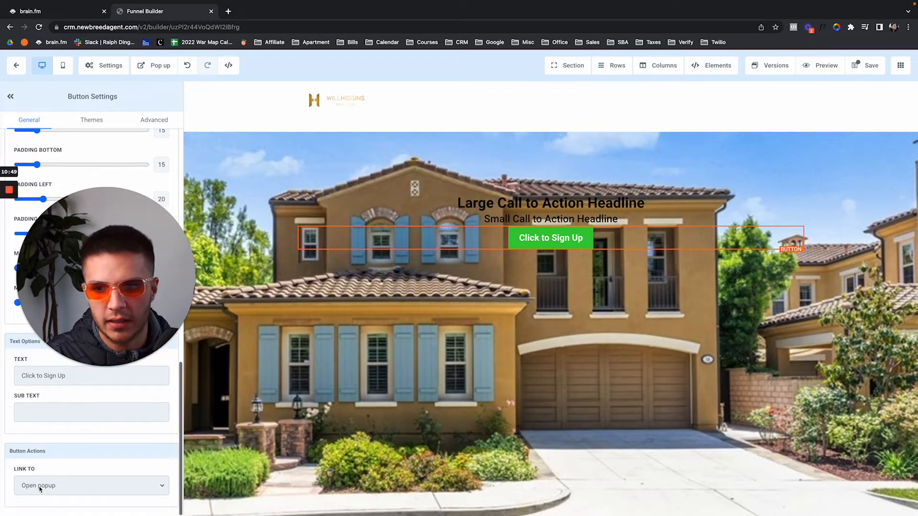
pyautogui.click(45, 486)
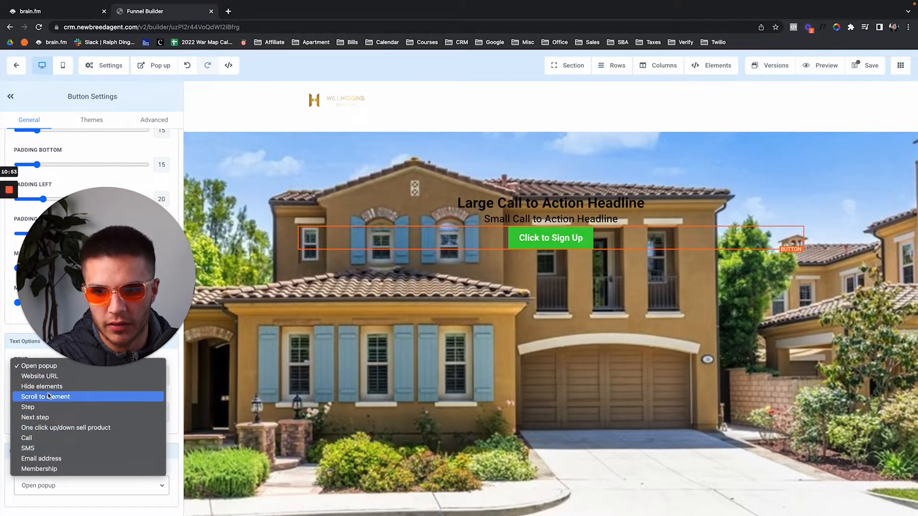
pyautogui.click(48, 368)
pyautogui.click(47, 369)
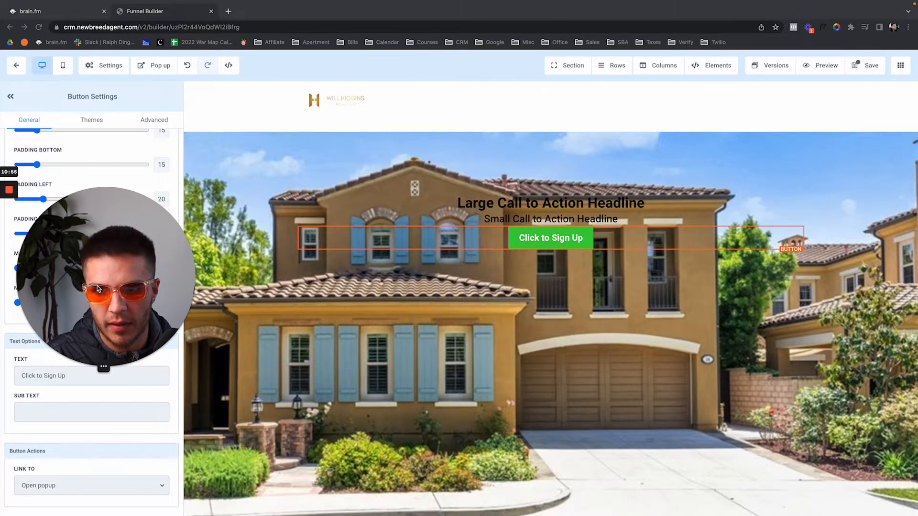
pyautogui.moveTo(99, 351); pyautogui.dragTo(97, 433)
pyautogui.click(160, 65)
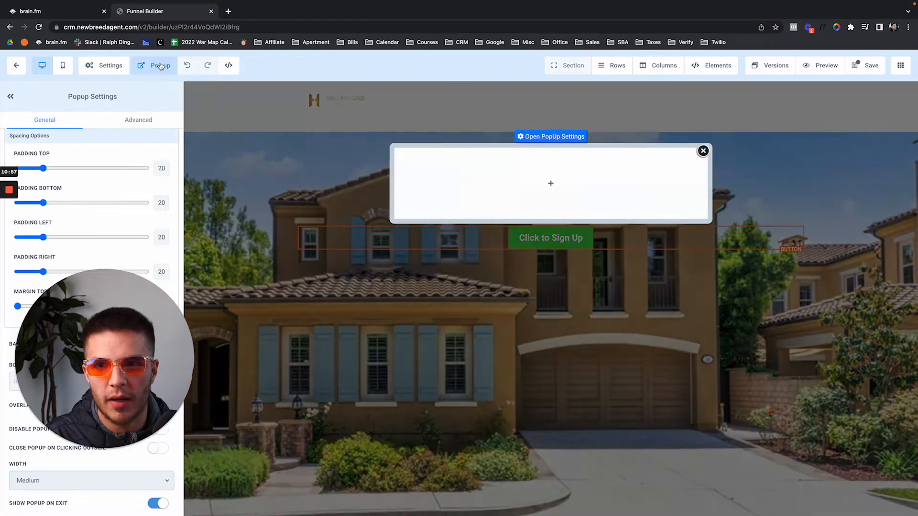
# Add a one-column row to the empty popup and place a headline and a sub-headline in it
pyautogui.click(550, 184)
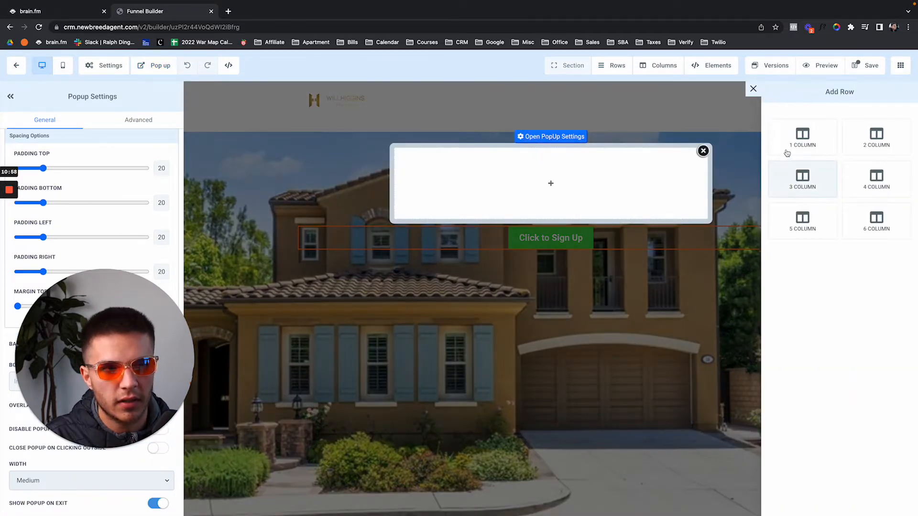
pyautogui.click(775, 146)
pyautogui.click(550, 194)
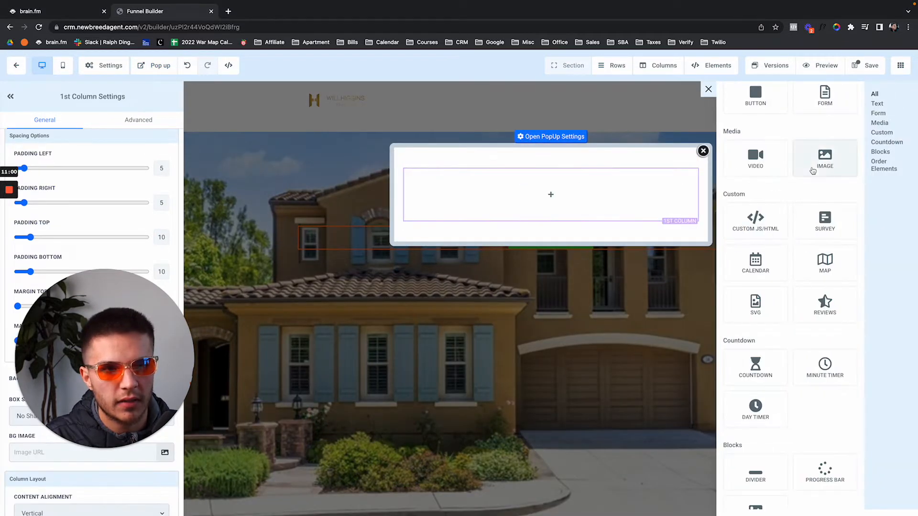
pyautogui.click(756, 153)
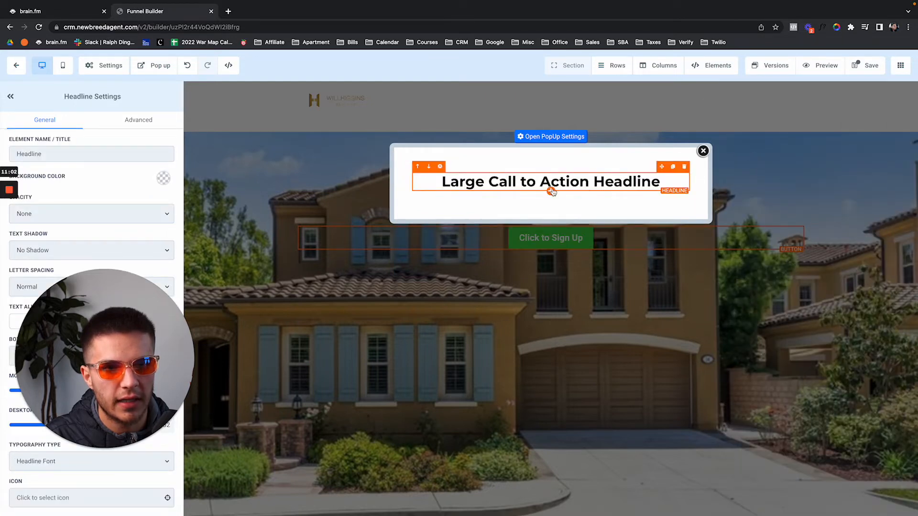
pyautogui.click(825, 149)
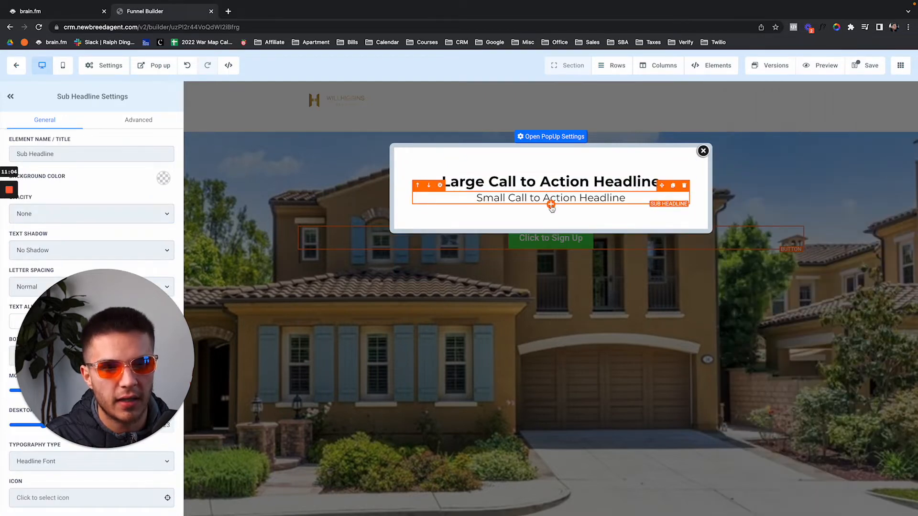
# Add a form element below the popup's sub-headline and select Demo Course Form for it
pyautogui.click(825, 253)
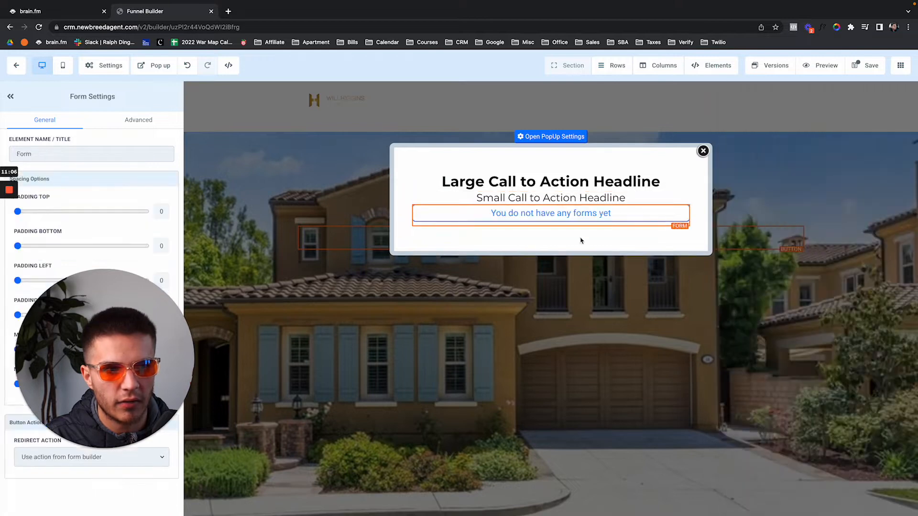
pyautogui.click(464, 254)
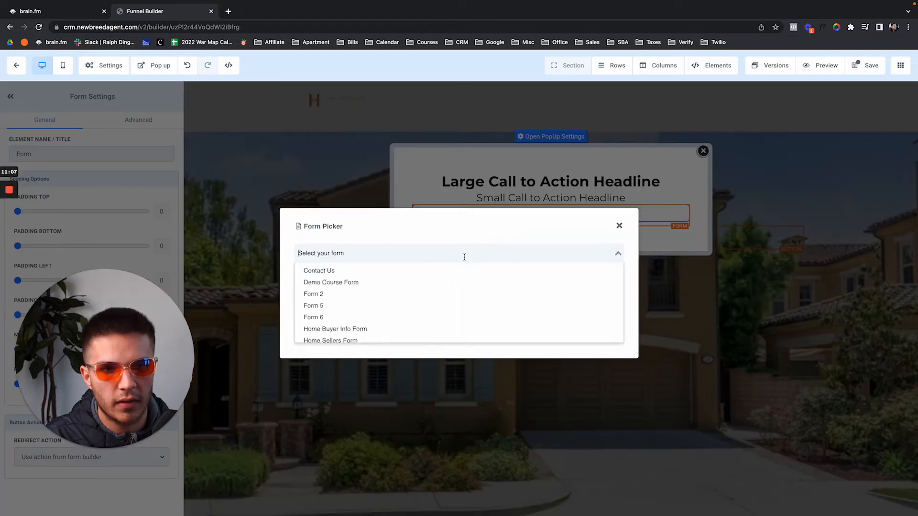
pyautogui.click(433, 282)
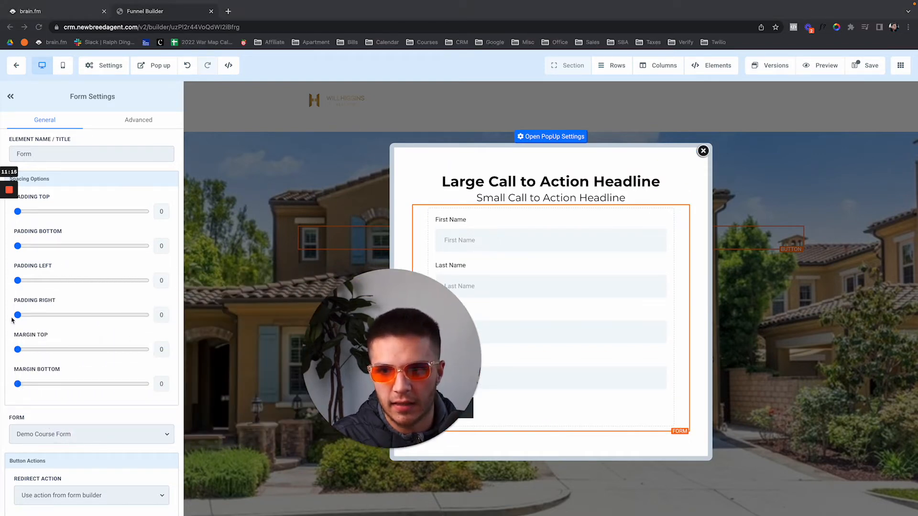
# Set the popup's bottom and top padding to 0 in its spacing options
pyautogui.click(534, 139)
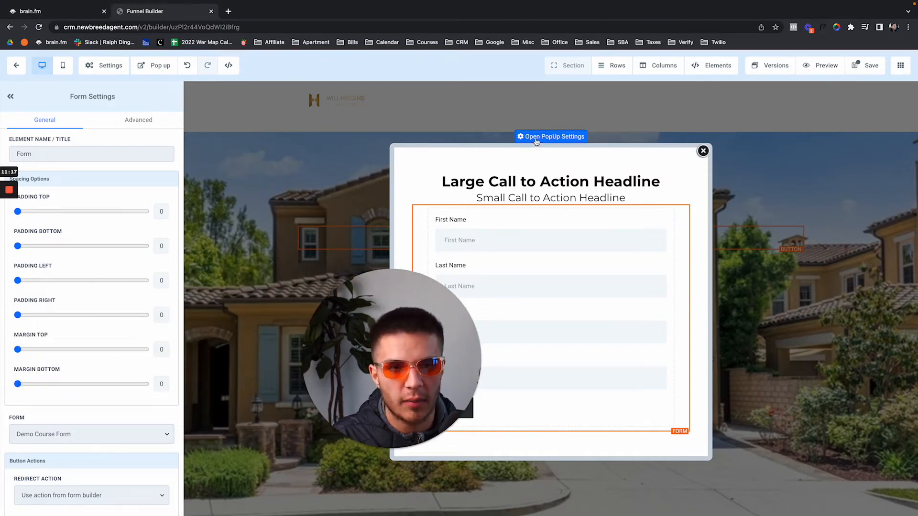
pyautogui.click(536, 138)
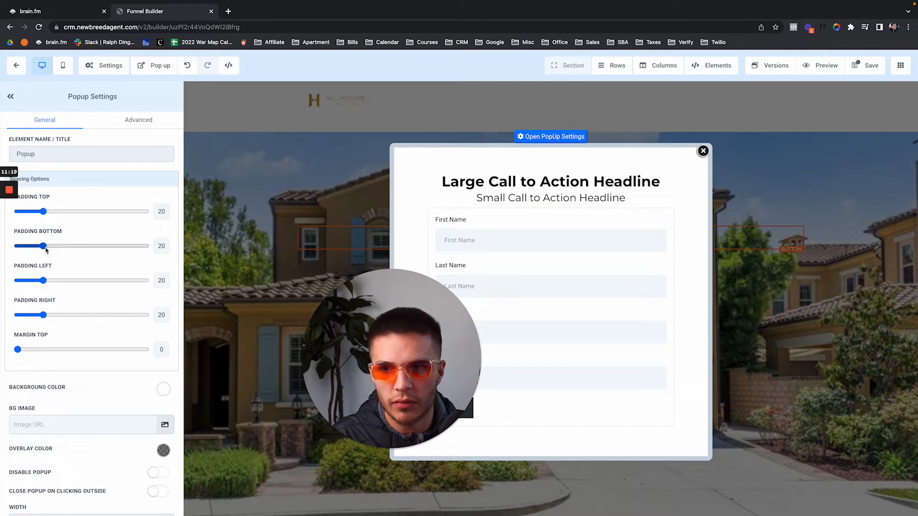
pyautogui.moveTo(44, 246); pyautogui.dragTo(1, 252)
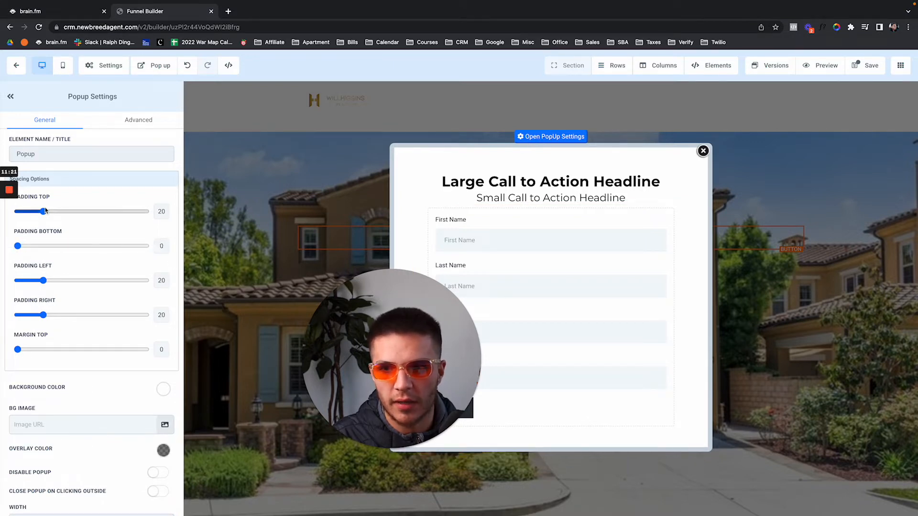
pyautogui.moveTo(43, 211); pyautogui.dragTo(1, 213)
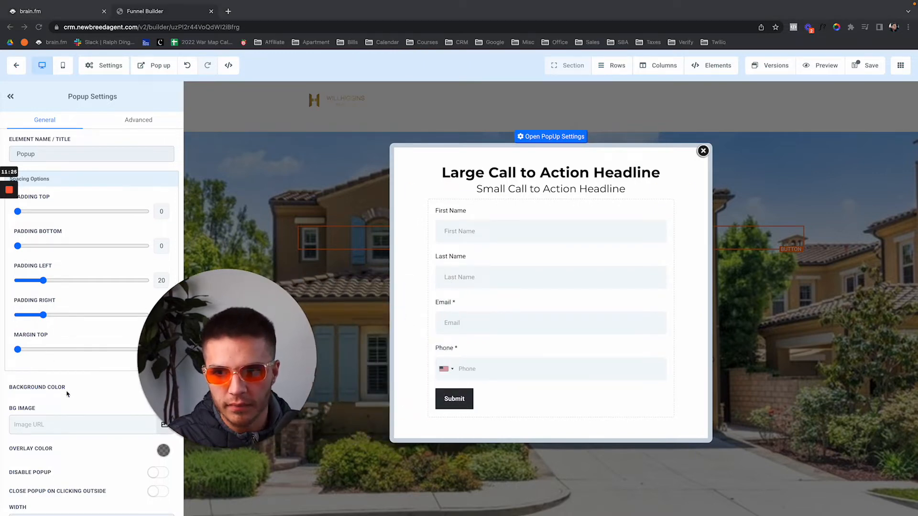
pyautogui.scroll(-1, 67, 389)
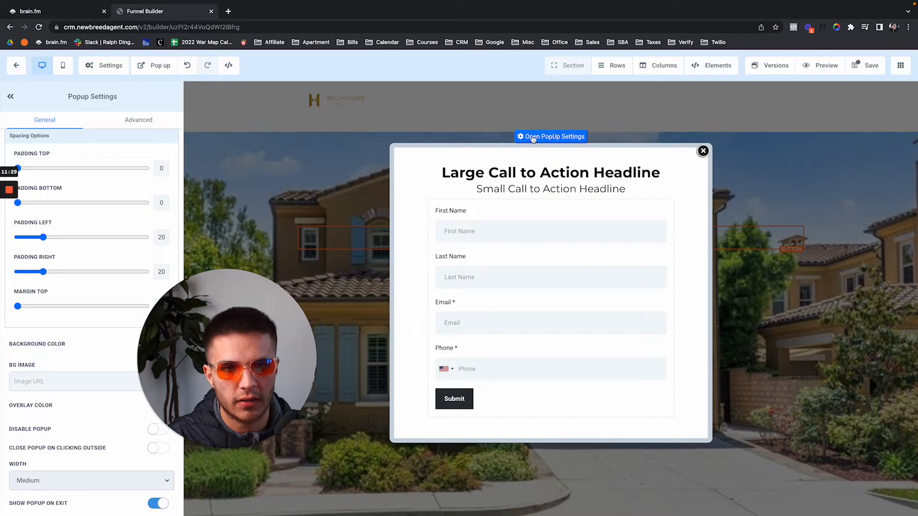
pyautogui.scroll(1, 132, 341)
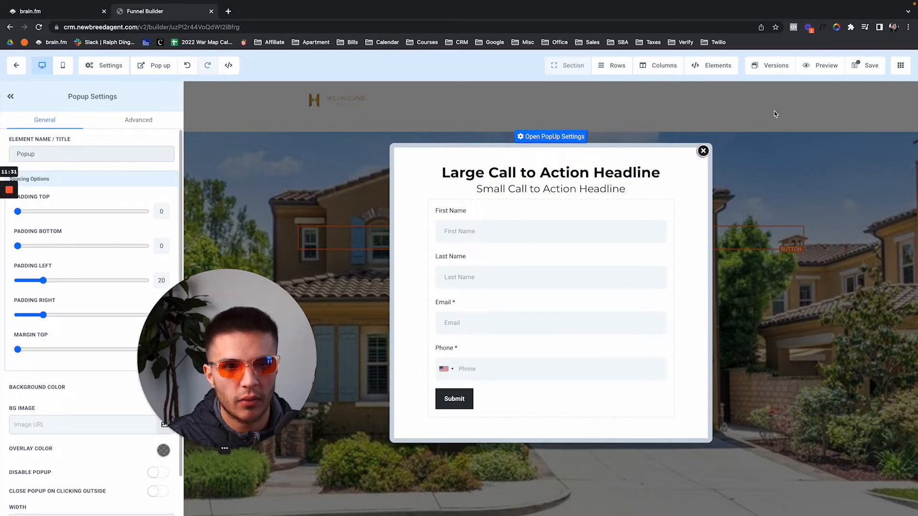
# Save the landing page and check its header and background layout in the preview
pyautogui.click(857, 73)
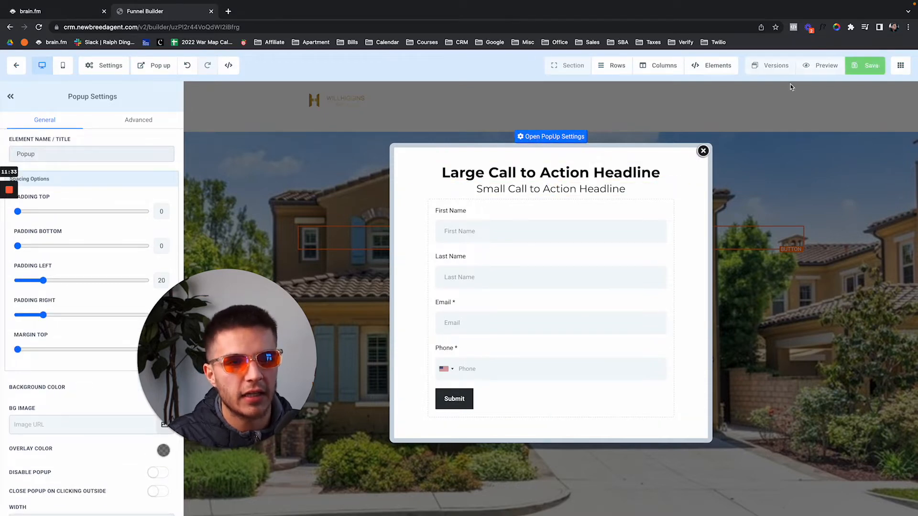
pyautogui.click(810, 71)
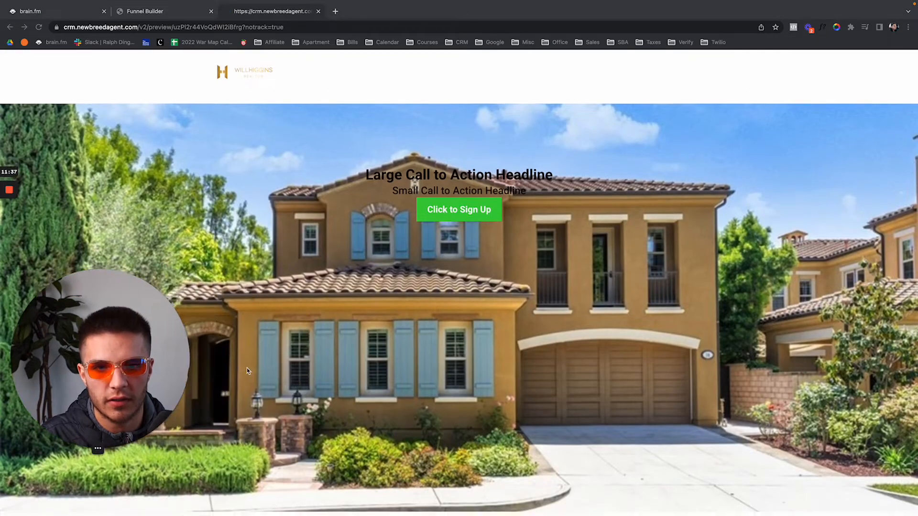
pyautogui.scroll(-1, 247, 369)
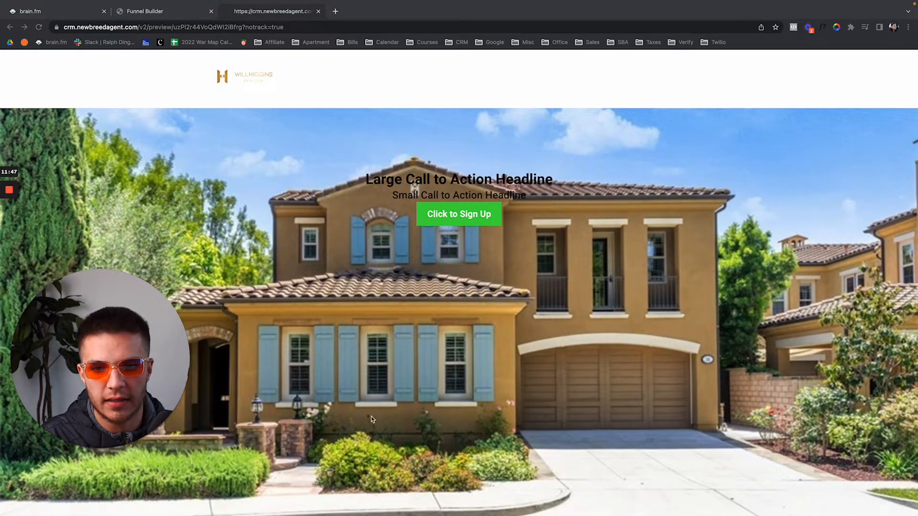
pyautogui.scroll(-1, 327, 426)
pyautogui.scroll(1, 327, 427)
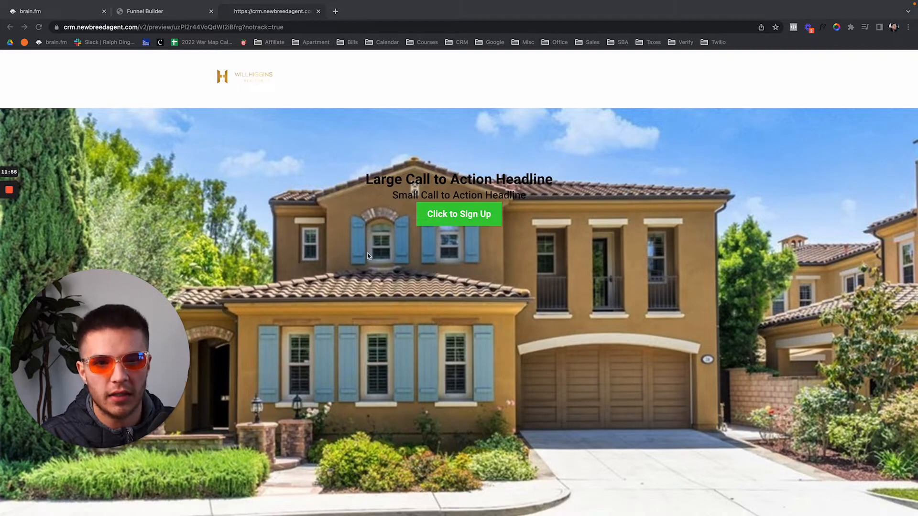
pyautogui.scroll(1, 369, 256)
pyautogui.scroll(-1, 368, 256)
pyautogui.click(320, 11)
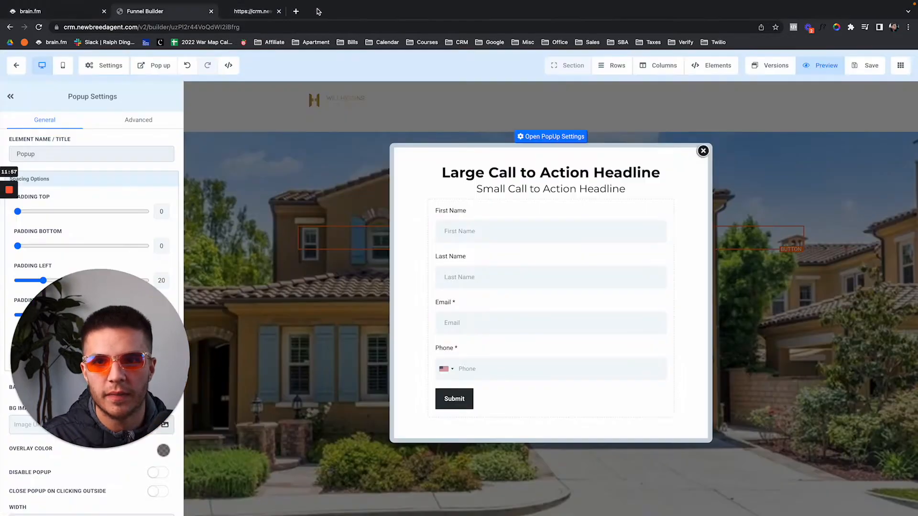
# Close the popup and set the logo header section's bottom padding to 0
pyautogui.click(703, 151)
pyautogui.click(190, 102)
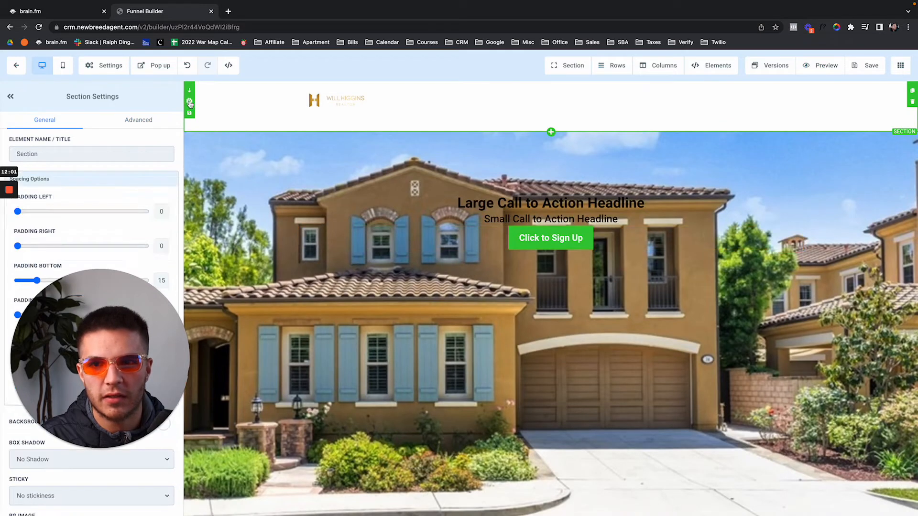
pyautogui.moveTo(74, 291); pyautogui.dragTo(264, 312)
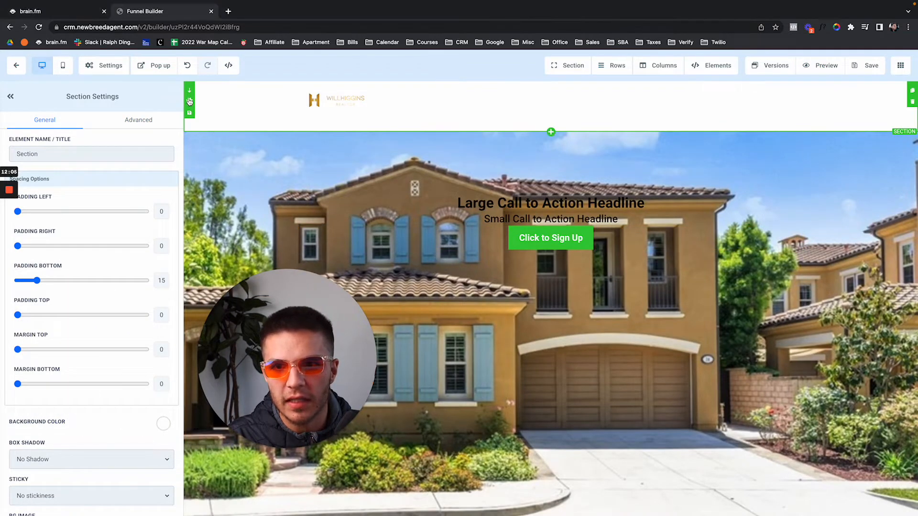
pyautogui.moveTo(35, 284); pyautogui.dragTo(1, 282)
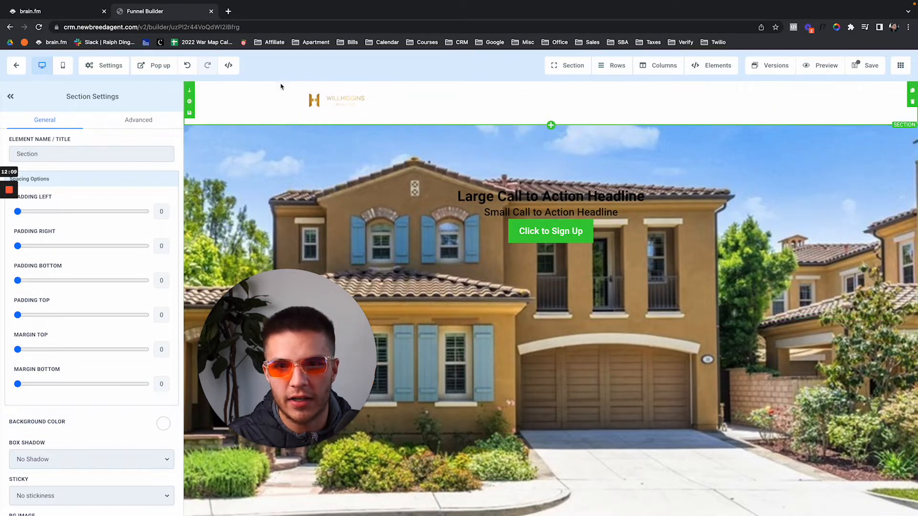
# Set the top and bottom padding of the header's two-column row to 0
pyautogui.scroll(1, 250, 97)
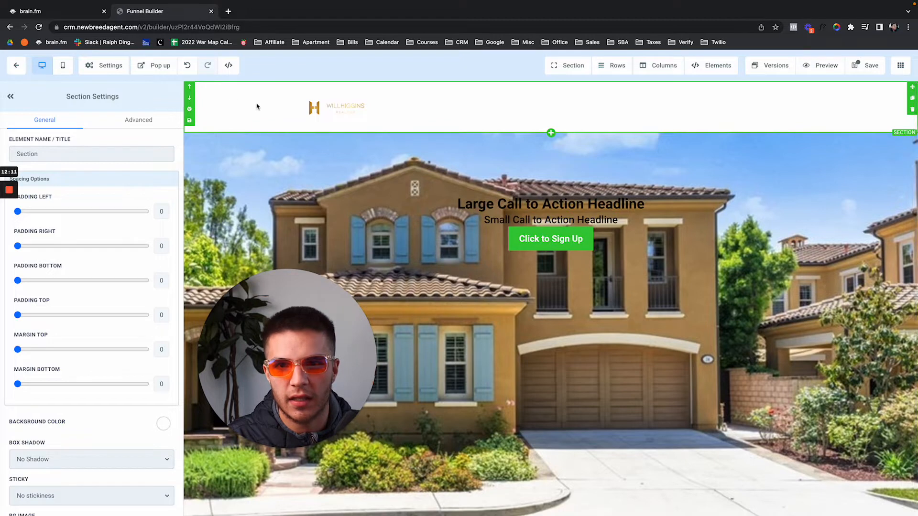
pyautogui.click(293, 123)
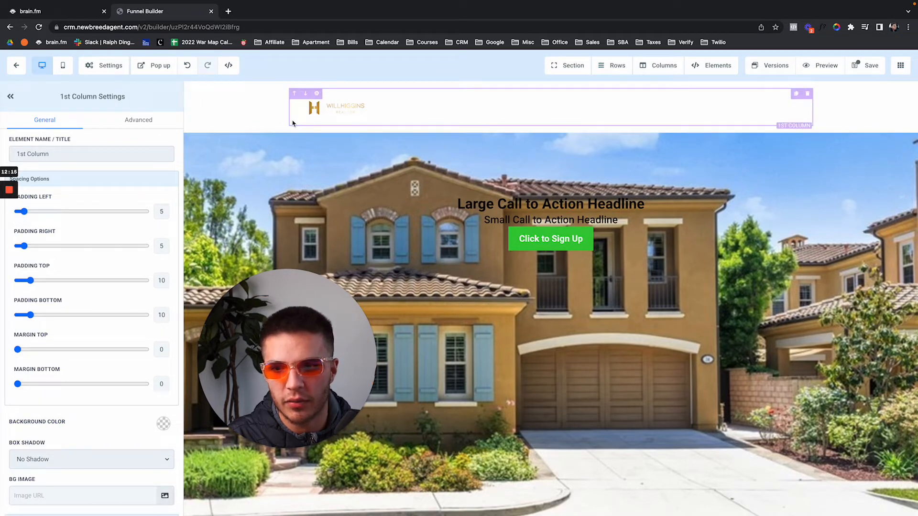
pyautogui.click(290, 132)
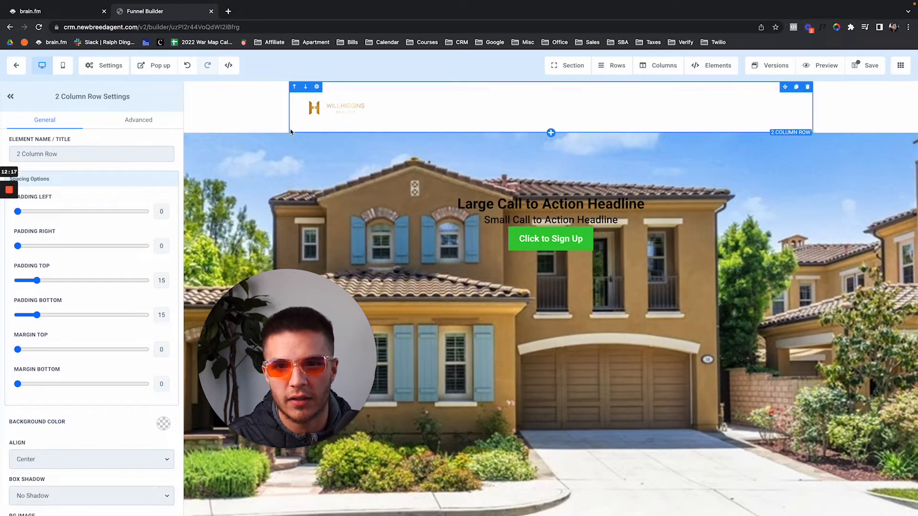
pyautogui.moveTo(39, 283); pyautogui.dragTo(1, 284)
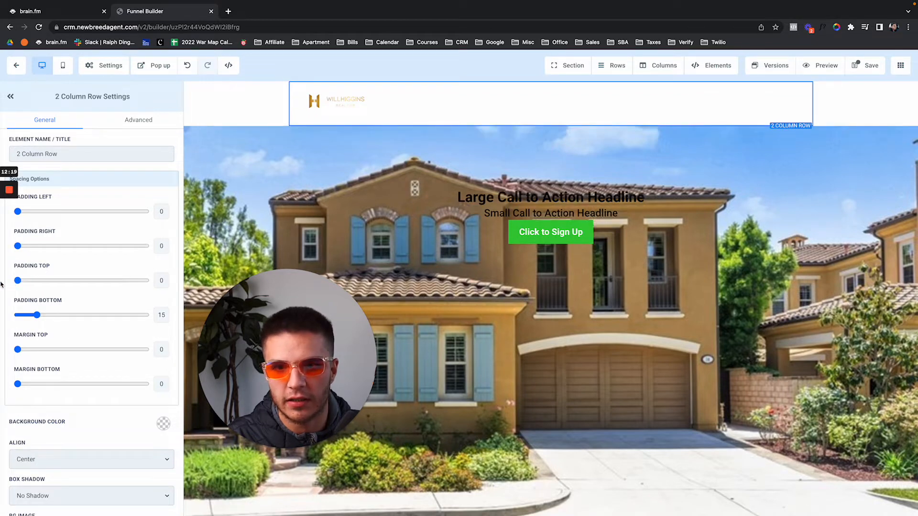
pyautogui.moveTo(37, 318); pyautogui.dragTo(1, 319)
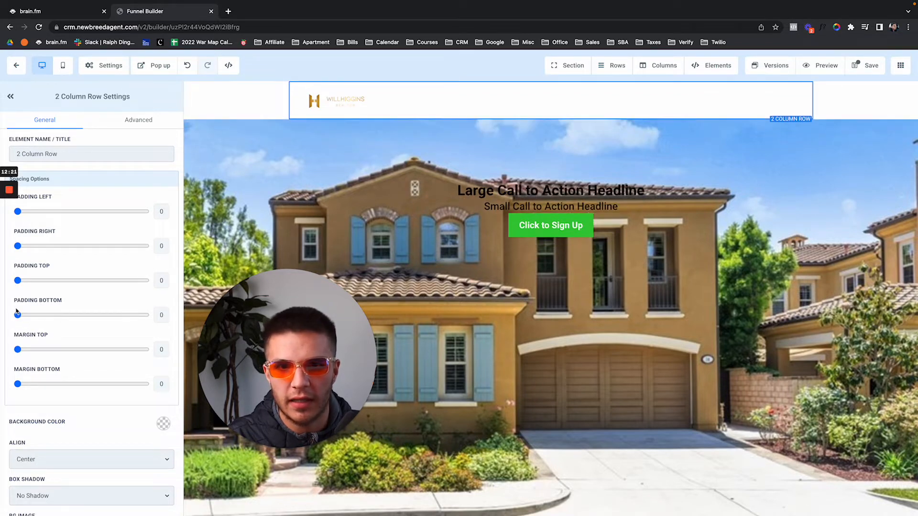
# Set the logo image's top and bottom padding to 0
pyautogui.click(346, 96)
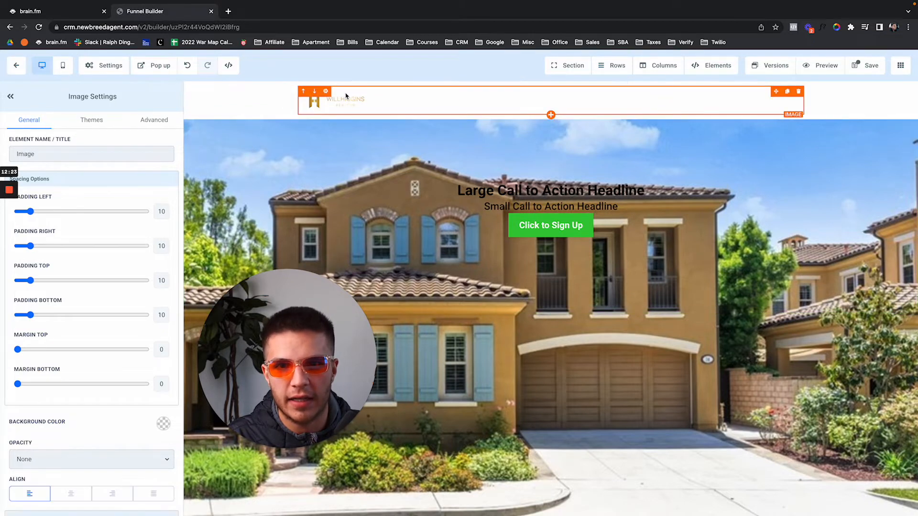
pyautogui.moveTo(30, 315)
pyautogui.mouseDown()
pyautogui.moveTo(1, 320)
pyautogui.moveTo(32, 319)
pyautogui.mouseUp()
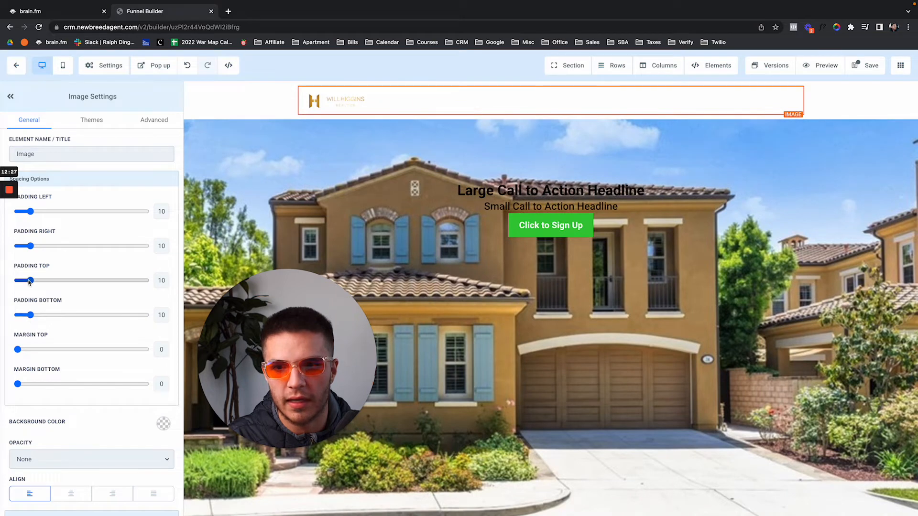
pyautogui.moveTo(29, 281); pyautogui.dragTo(2, 283)
pyautogui.moveTo(43, 315); pyautogui.dragTo(3, 317)
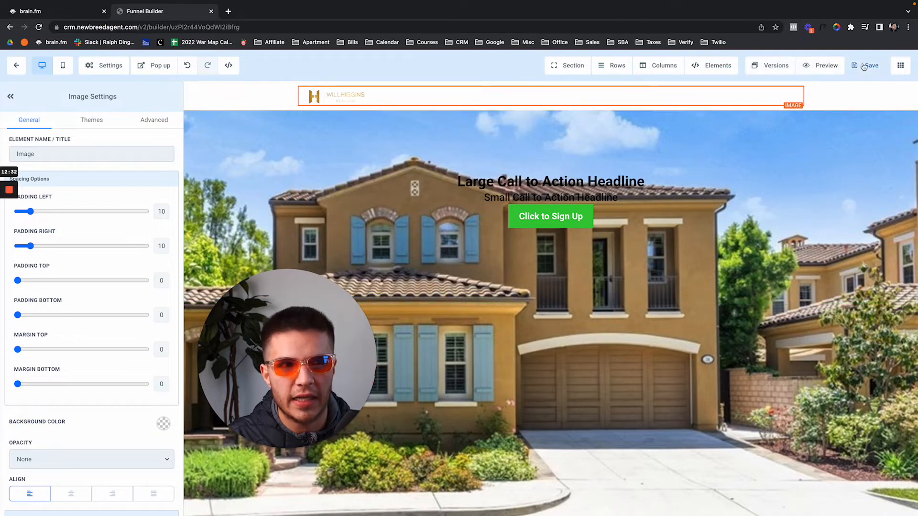
# Preview the page to check the slimmer header and return to the builder
pyautogui.click(822, 65)
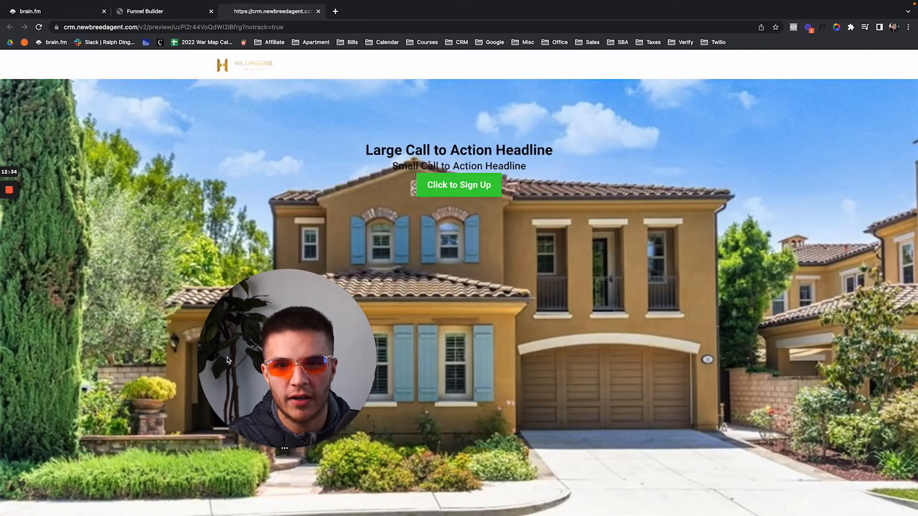
pyautogui.moveTo(228, 357); pyautogui.dragTo(99, 366)
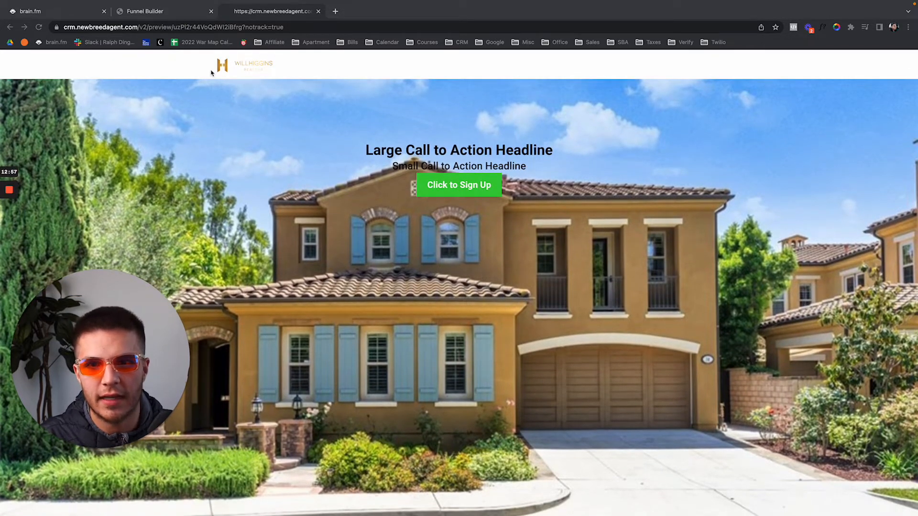
pyautogui.click(190, 15)
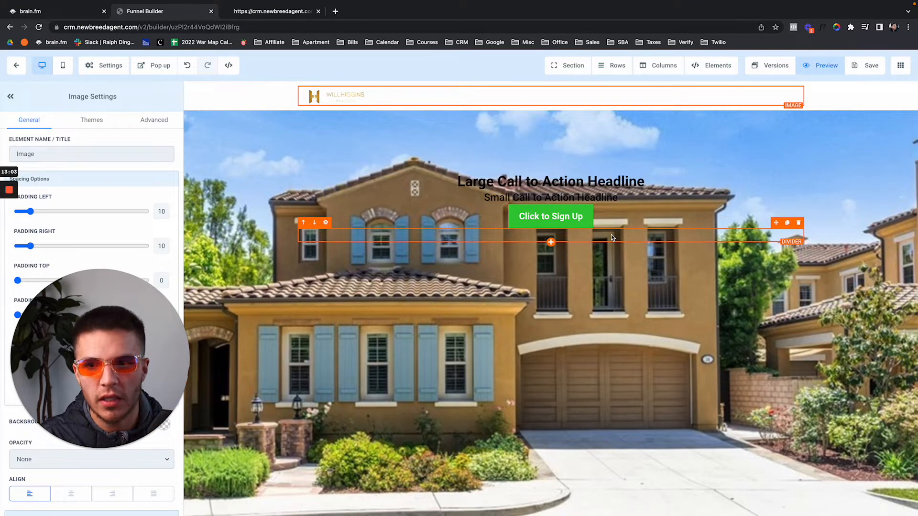
pyautogui.moveTo(611, 234); pyautogui.dragTo(643, 155)
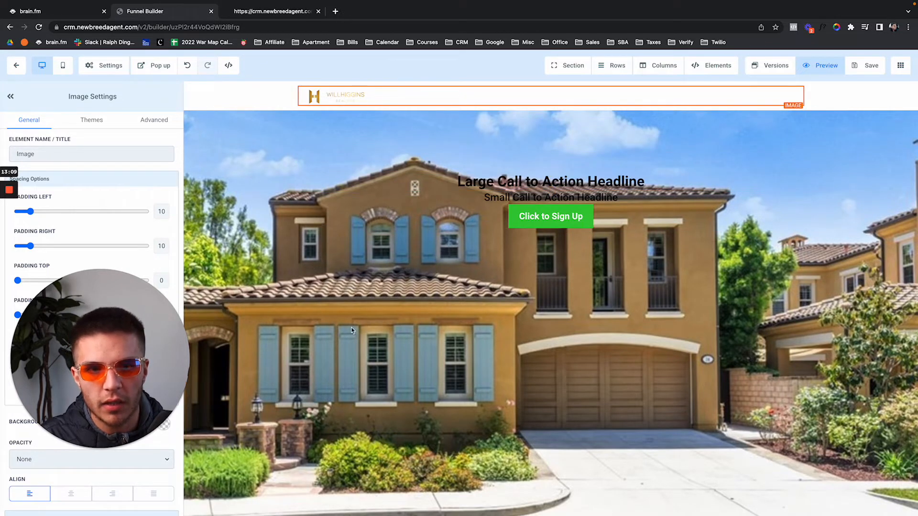
# Open the newbreedagent.com home page in a new browser tab
pyautogui.click(335, 11)
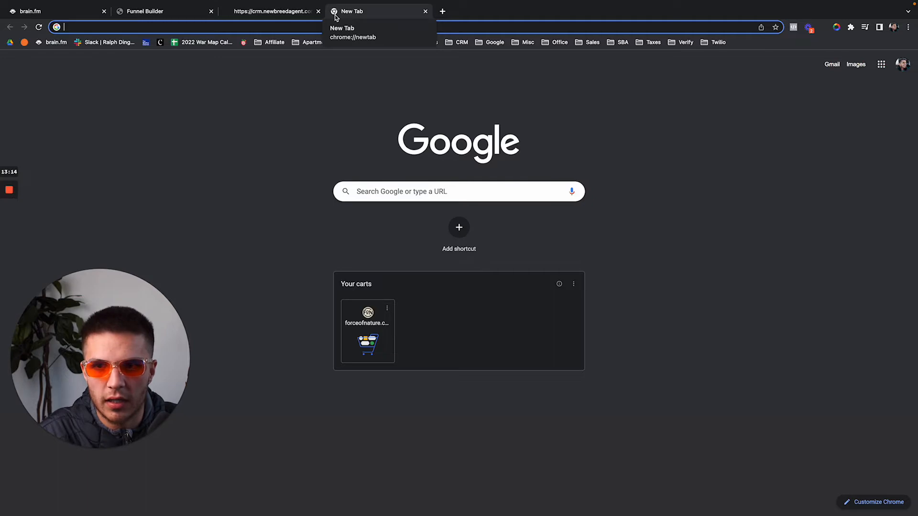
pyautogui.write('new')
pyautogui.click(306, 44)
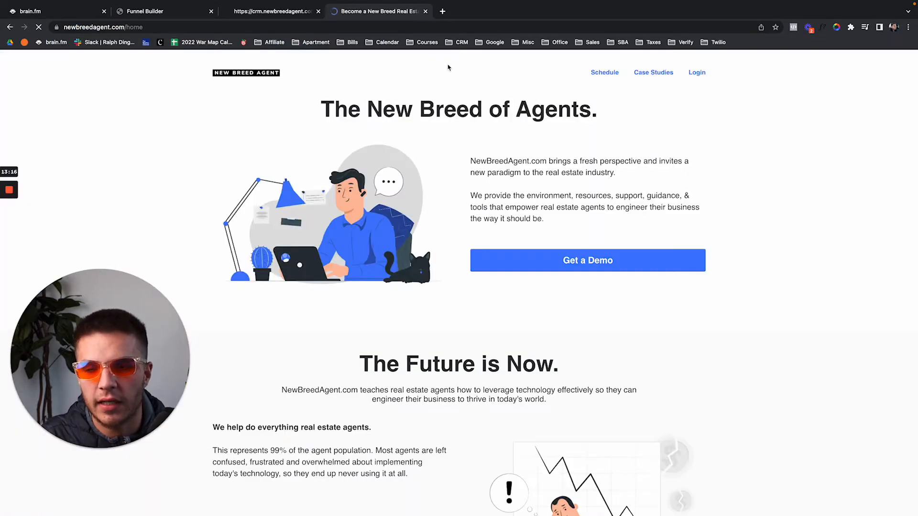
# Open the site's Case Studies page and copy its "Case Studies" heading
pyautogui.click(648, 73)
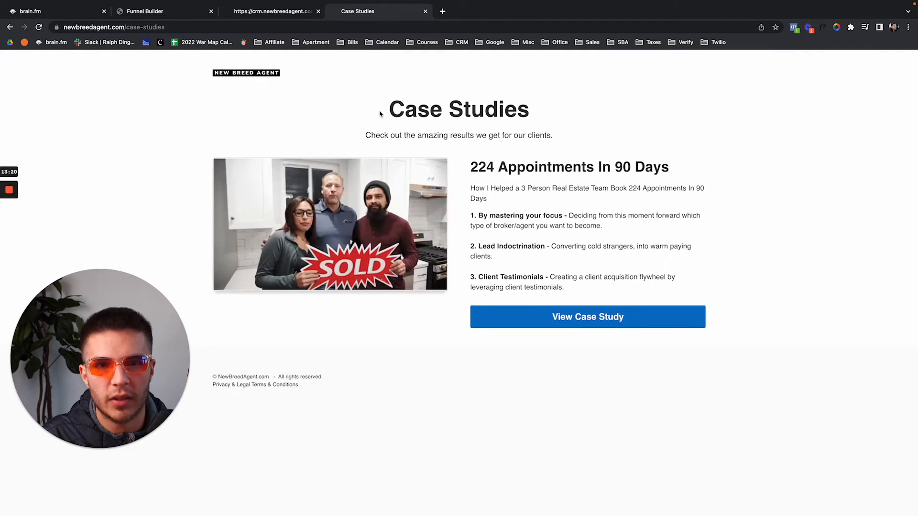
pyautogui.moveTo(381, 115); pyautogui.dragTo(554, 136)
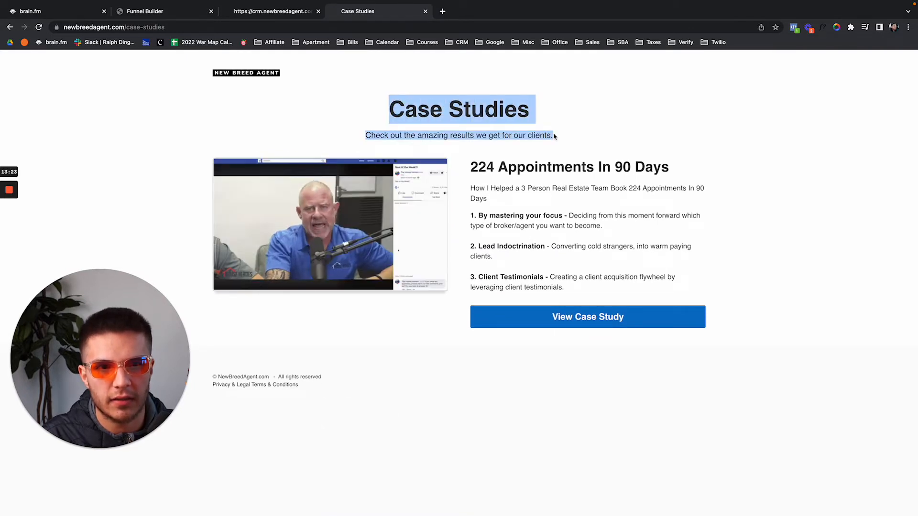
pyautogui.click(295, 85)
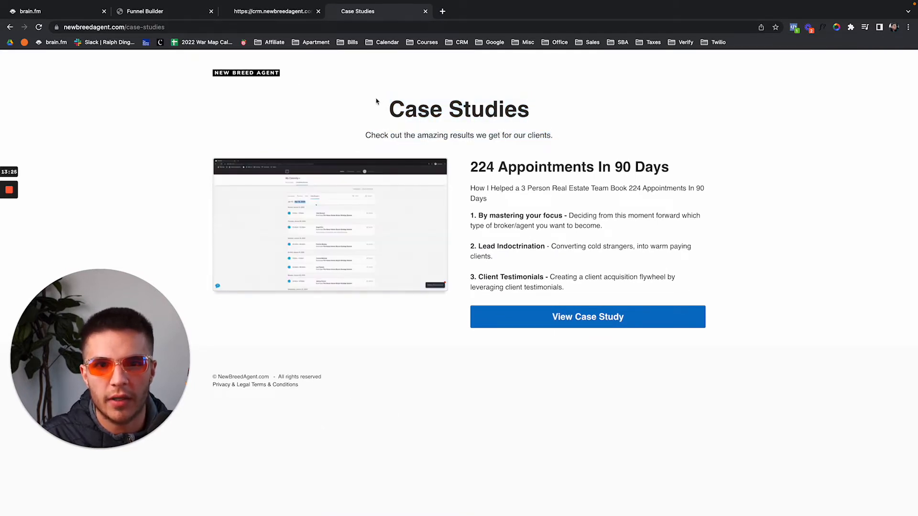
pyautogui.moveTo(491, 109); pyautogui.dragTo(539, 115)
pyautogui.press('super+c')
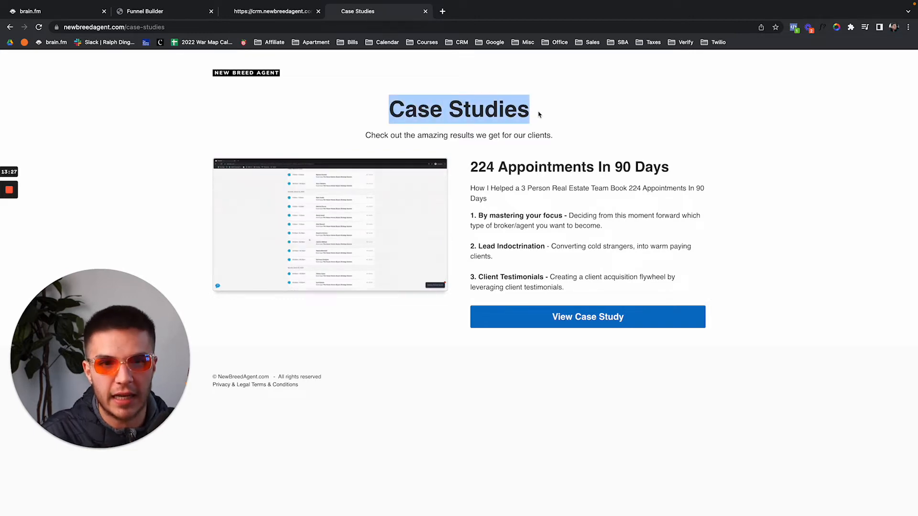
# Return to the funnel builder and replace the large call to action headline with "Case Studies"
pyautogui.click(258, 19)
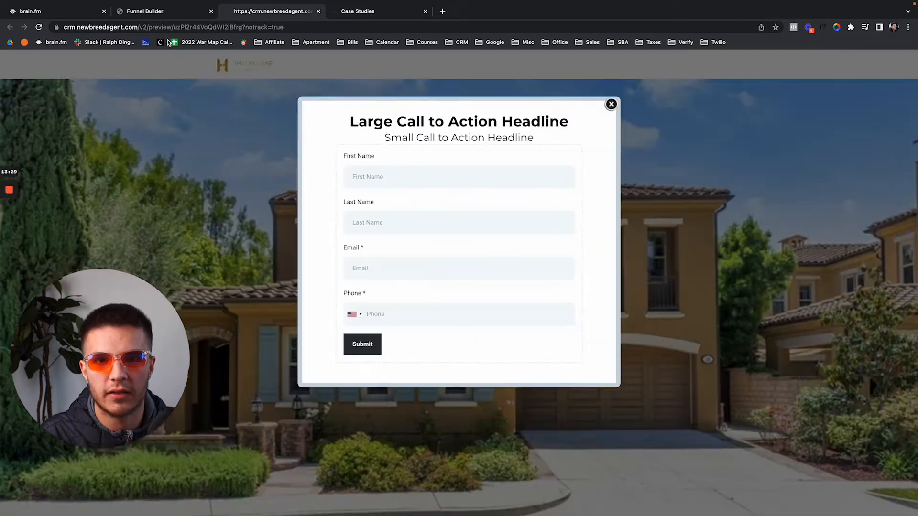
pyautogui.click(166, 13)
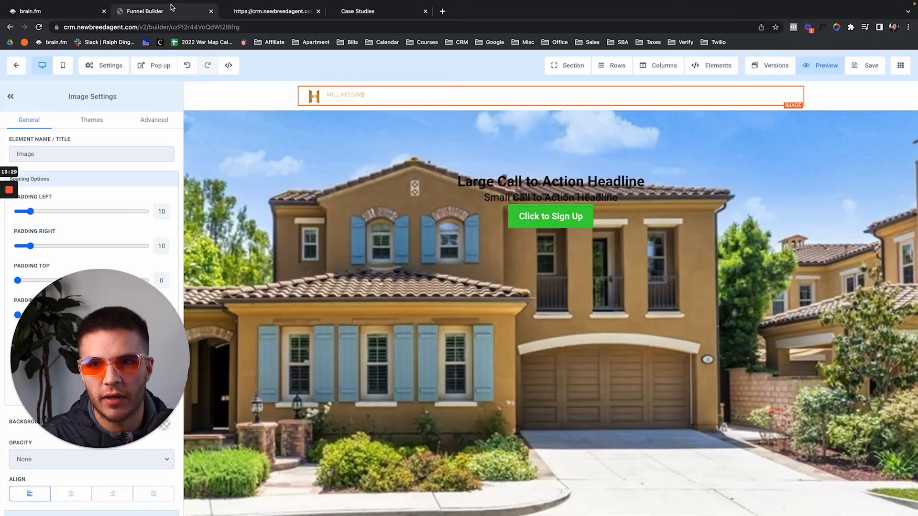
pyautogui.click(532, 186)
pyautogui.press('super+a')
pyautogui.press('super+v')
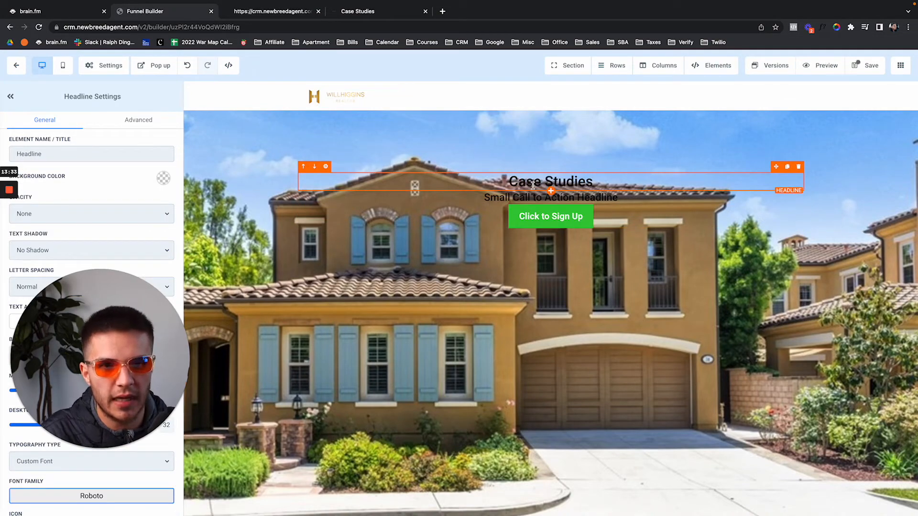
# Copy the reference page's subtitle and replace the builder's sub-headline with "Check out the amazing results we get for our clients."
pyautogui.moveTo(372, 17)
pyautogui.click(368, 35)
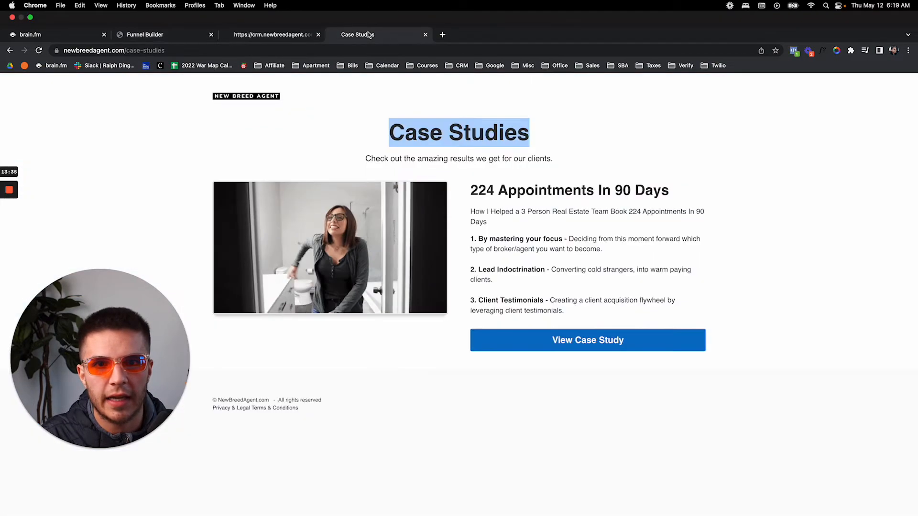
pyautogui.moveTo(366, 136); pyautogui.dragTo(553, 136)
pyautogui.hotkey('ctrl', 'c')
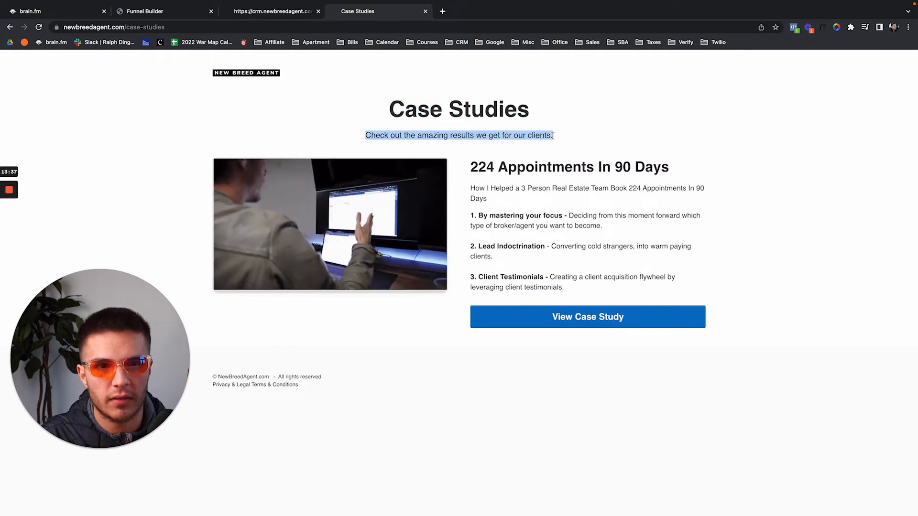
pyautogui.click(145, 11)
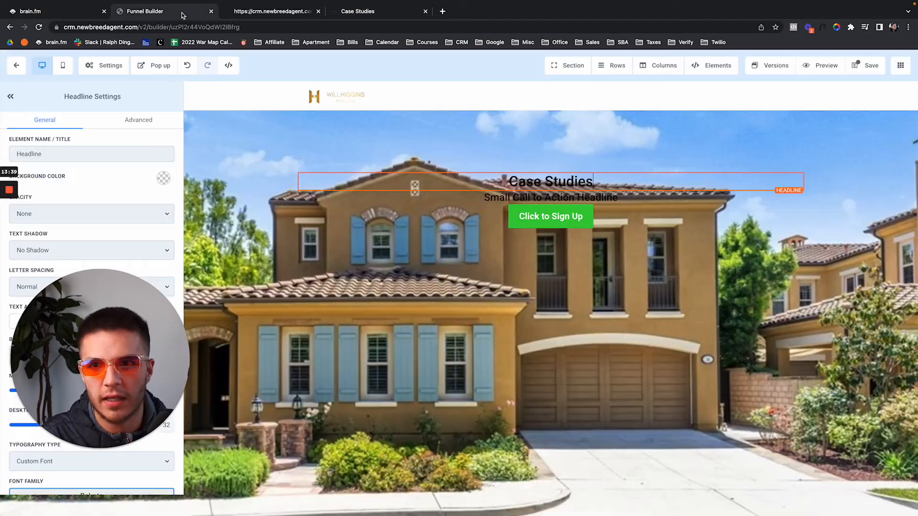
pyautogui.click(472, 196)
pyautogui.hotkey('ctrl', 'a')
pyautogui.hotkey('ctrl', 'v')
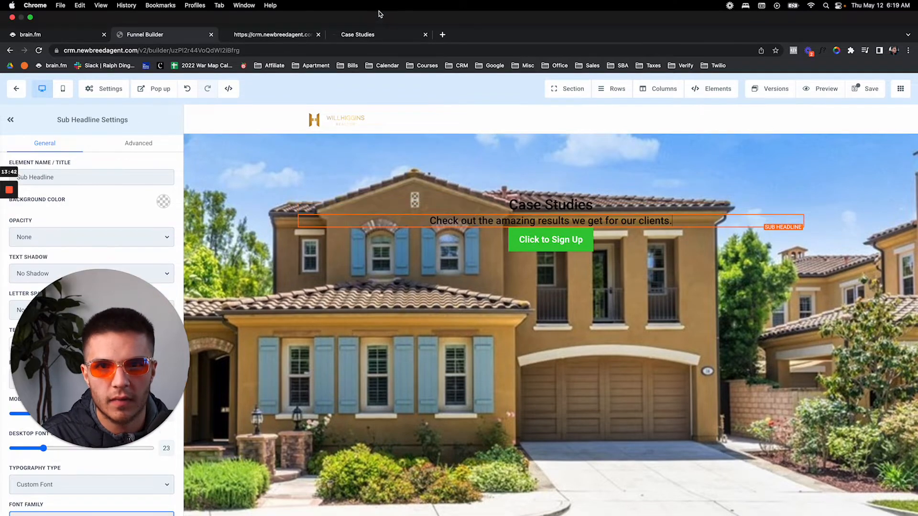
# Copy the reference page's case study text, from "224 Appointments In 90 Days" through the third numbered point on client testimonials
pyautogui.click(373, 11)
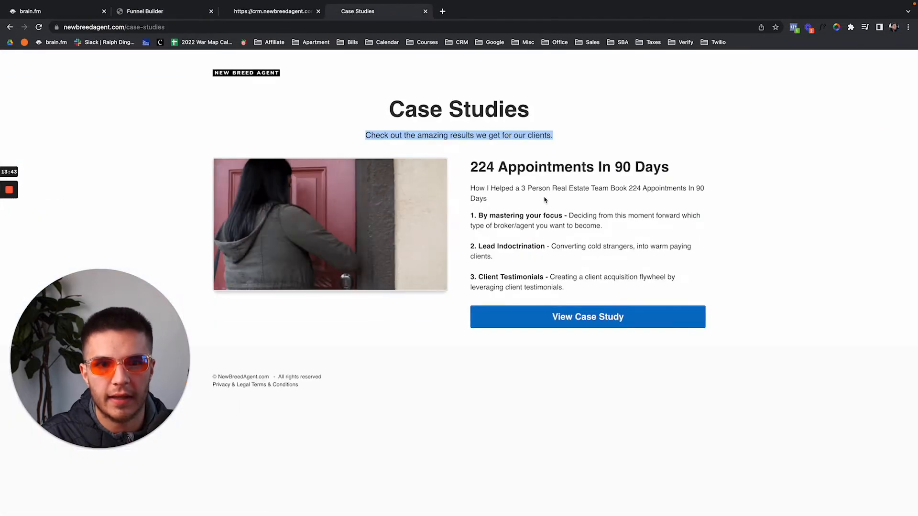
pyautogui.moveTo(467, 168); pyautogui.dragTo(607, 300)
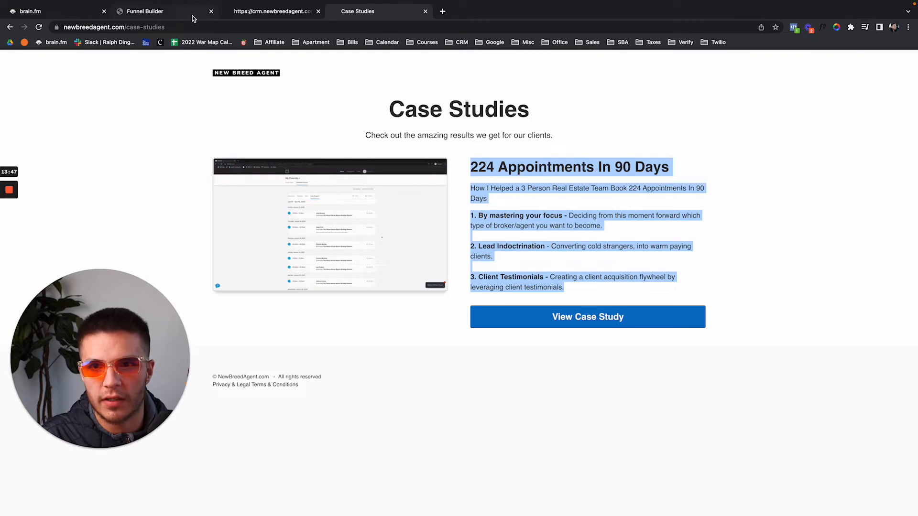
pyautogui.moveTo(403, 108); pyautogui.dragTo(550, 136)
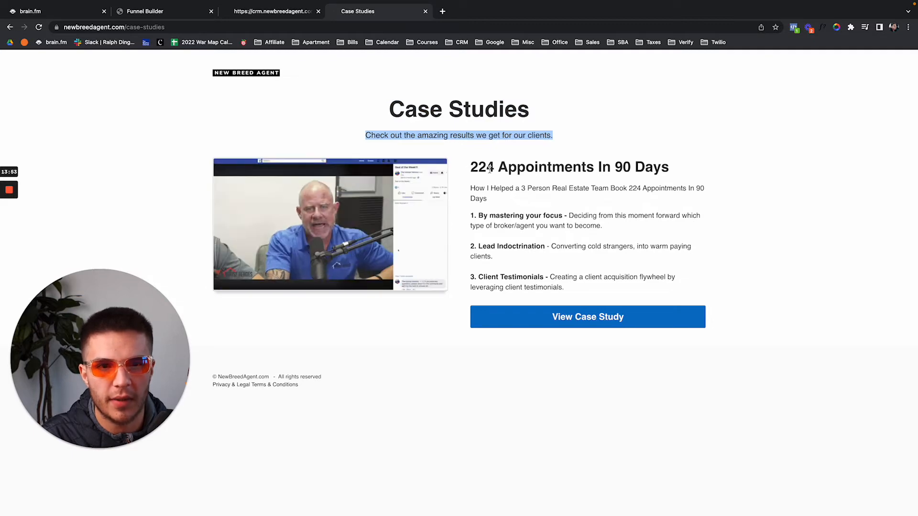
pyautogui.moveTo(470, 167); pyautogui.dragTo(590, 291)
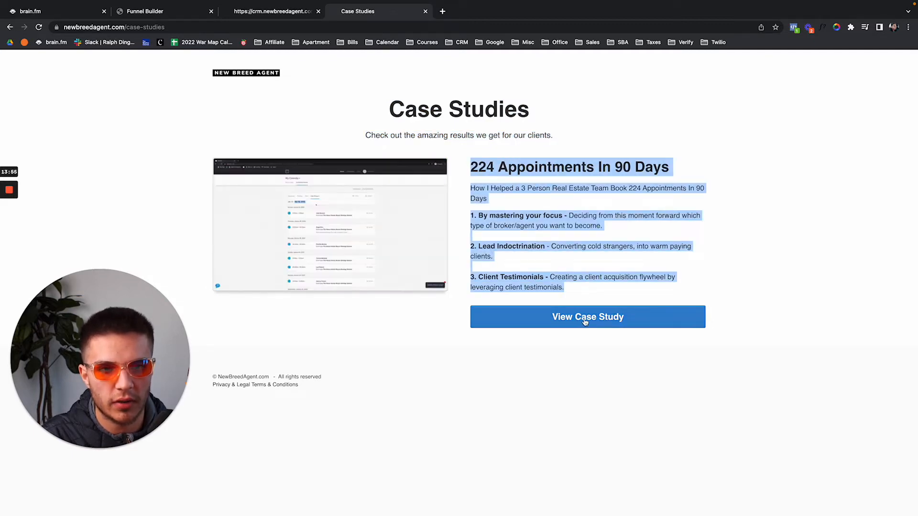
# In the funnel builder, delete the dividers above and below the headlines and the Click to Sign Up button
pyautogui.click(186, 11)
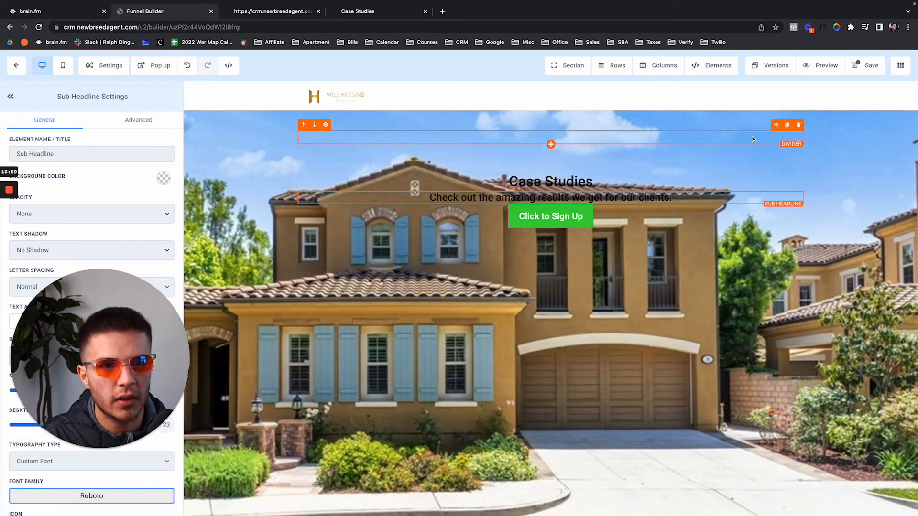
pyautogui.click(799, 126)
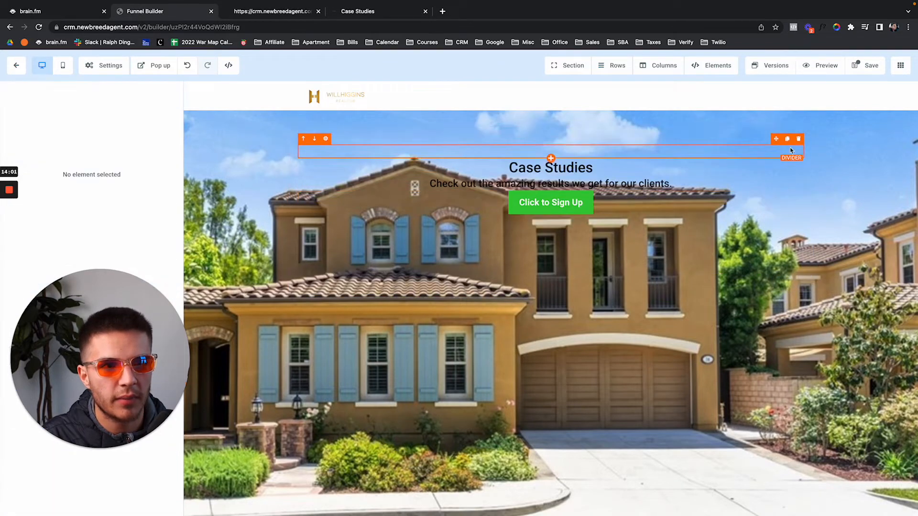
pyautogui.click(799, 126)
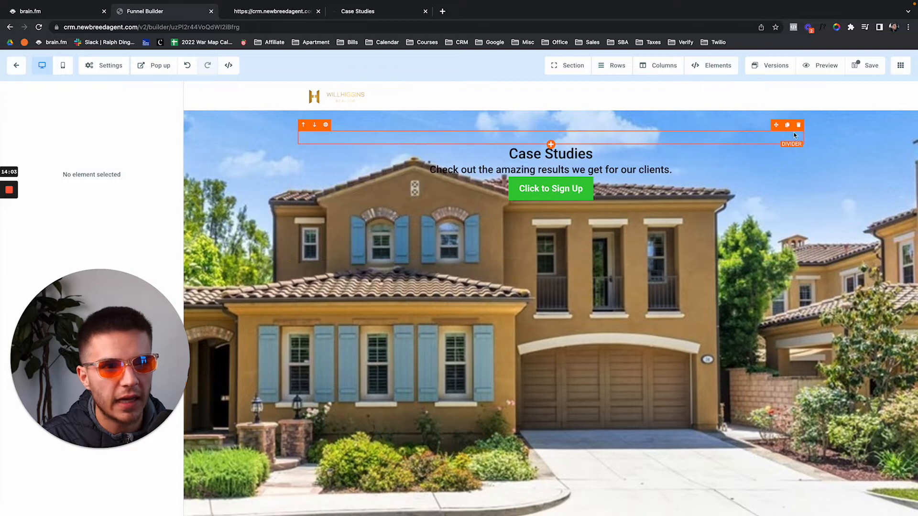
pyautogui.click(798, 126)
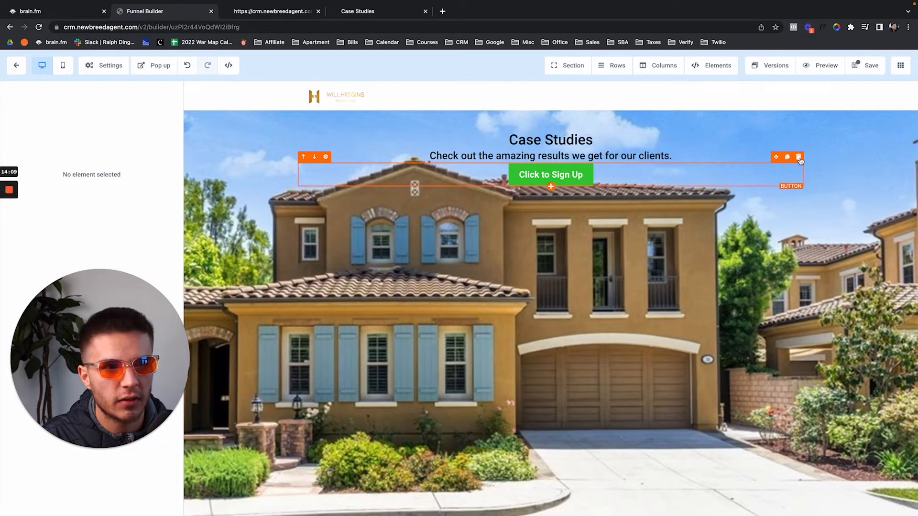
pyautogui.click(799, 157)
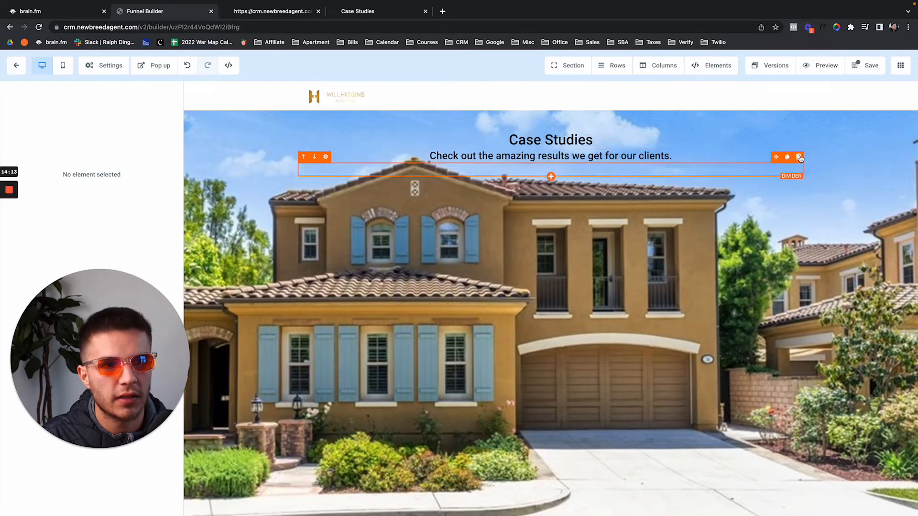
pyautogui.click(799, 171)
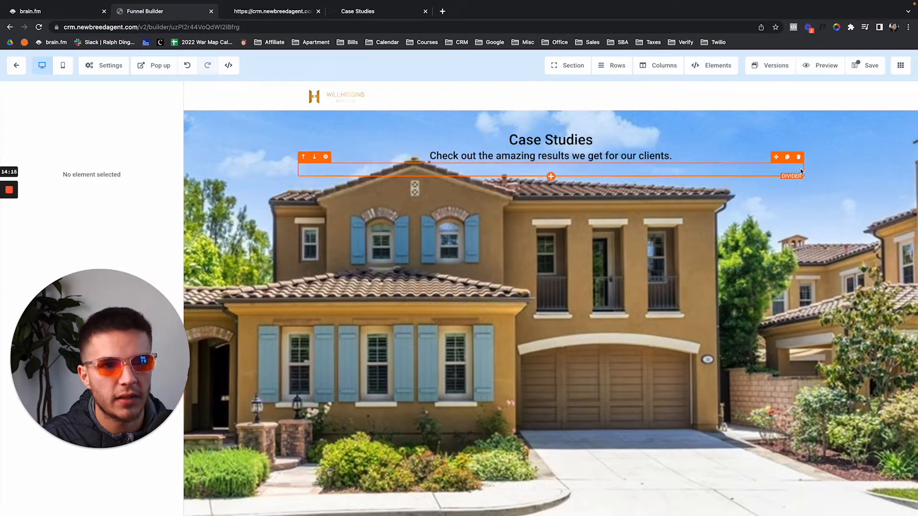
pyautogui.click(799, 157)
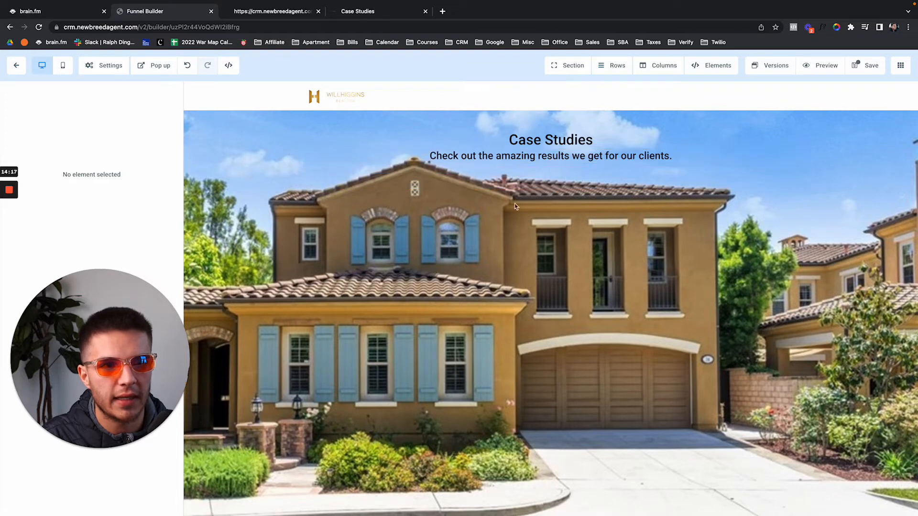
# Add a two-column row below the sub-headline and place an image element in its first column
pyautogui.click(552, 174)
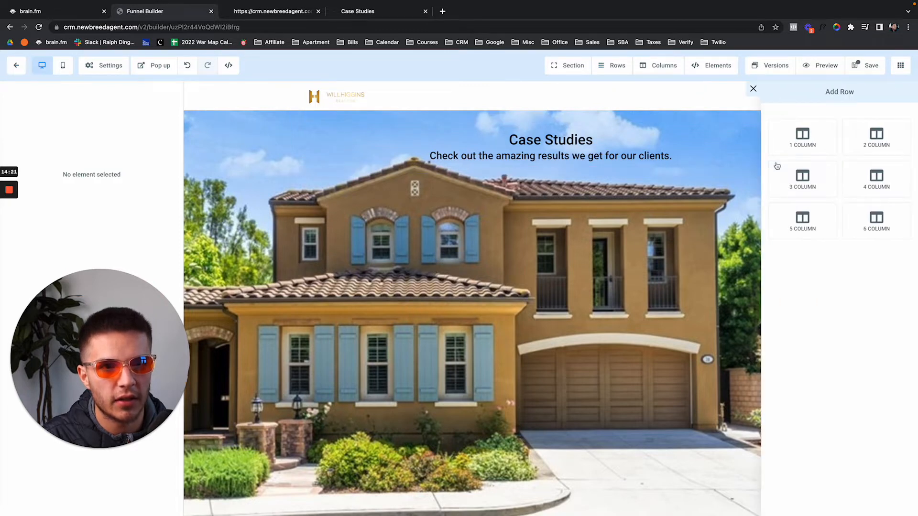
pyautogui.click(868, 141)
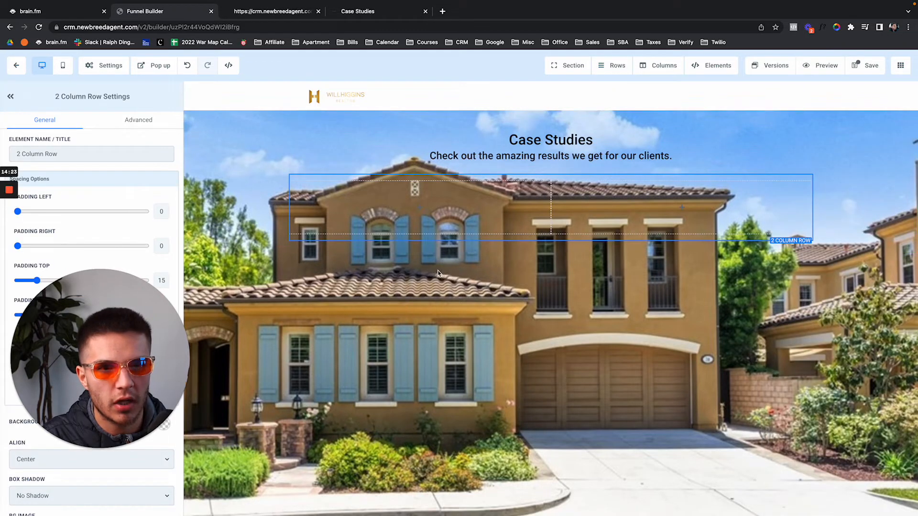
pyautogui.click(420, 205)
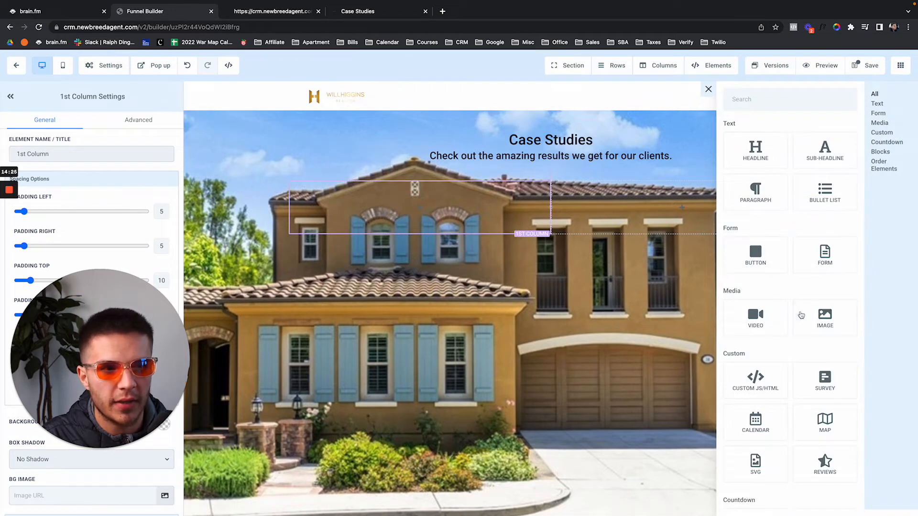
pyautogui.click(802, 315)
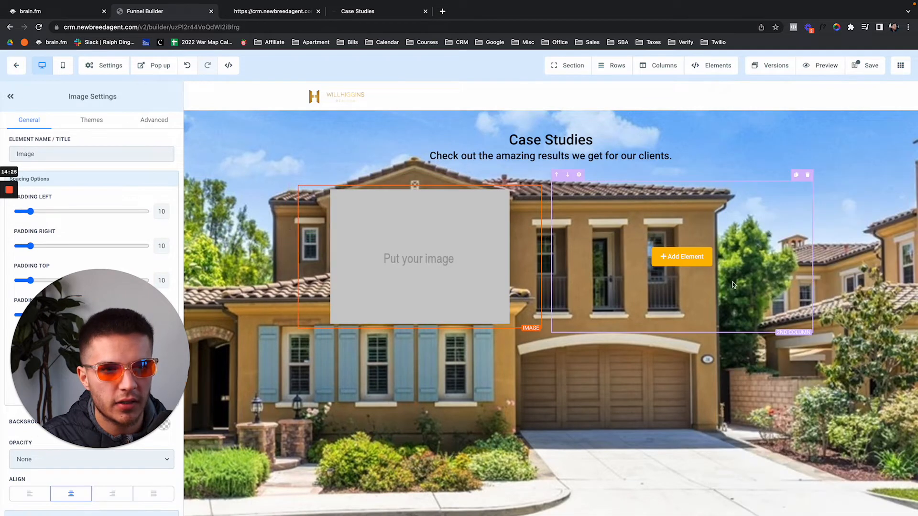
# Add a paragraph to the second column and replace its placeholder with the copied "224 Appointments In 90 Days" case study text
pyautogui.click(676, 254)
pyautogui.click(755, 189)
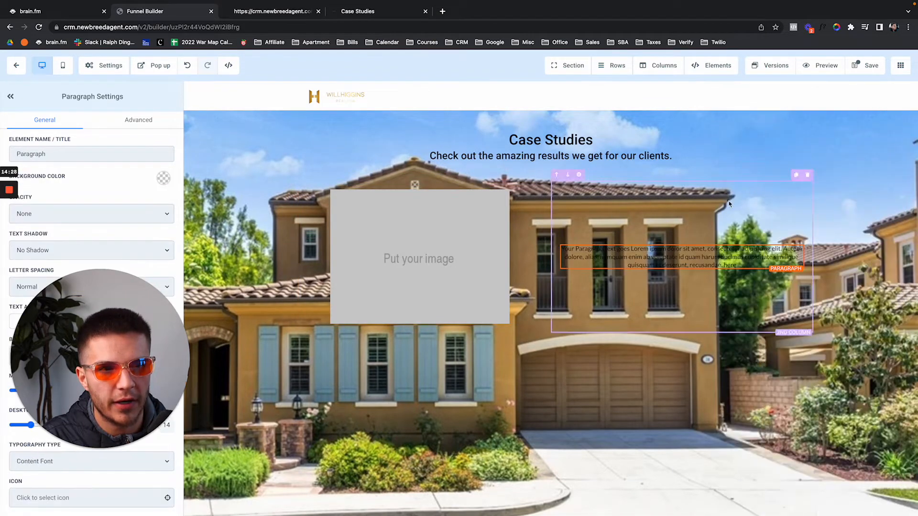
pyautogui.click(676, 257)
pyautogui.hotkey('ctrl', 'a')
pyautogui.write('224 Appointments In 90 Days How I Helped a 3 Person Real Estate Team Book 224 Appointments In 90 Days 1. By mastering your focus - Deciding from this moment forward which type of broker/agent you want to become  2. Lead Indoctrination - Converting cold strangers, into warm paying clients.  3. Client Testimonials - Creating a client acquisition flywheel by leveraging client testimonials.')
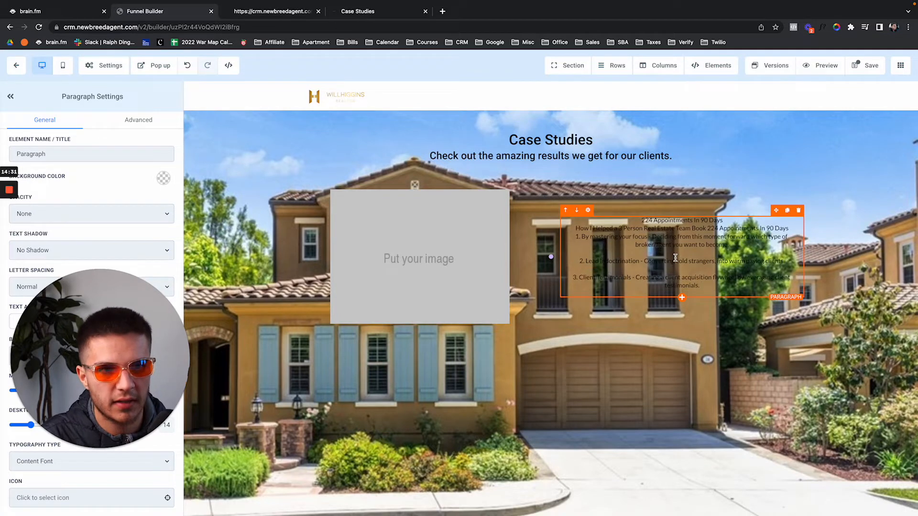
# Compare the case study paragraph with the reference page and align its text left
pyautogui.hotkey('ctrl', 'a')
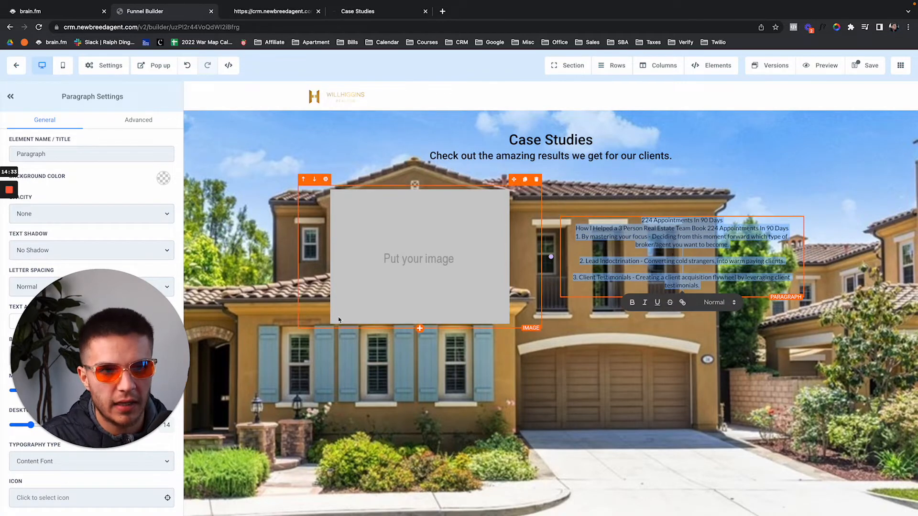
pyautogui.moveTo(100, 358); pyautogui.dragTo(818, 359)
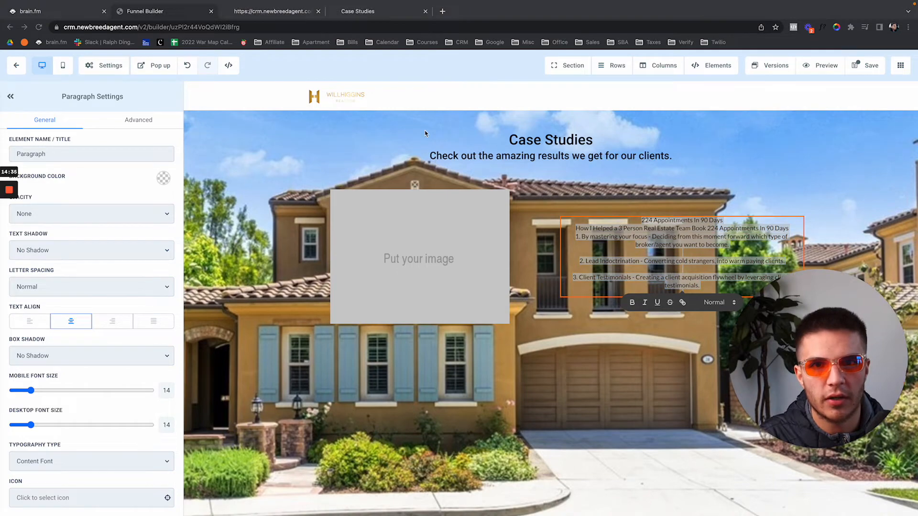
pyautogui.click(389, 11)
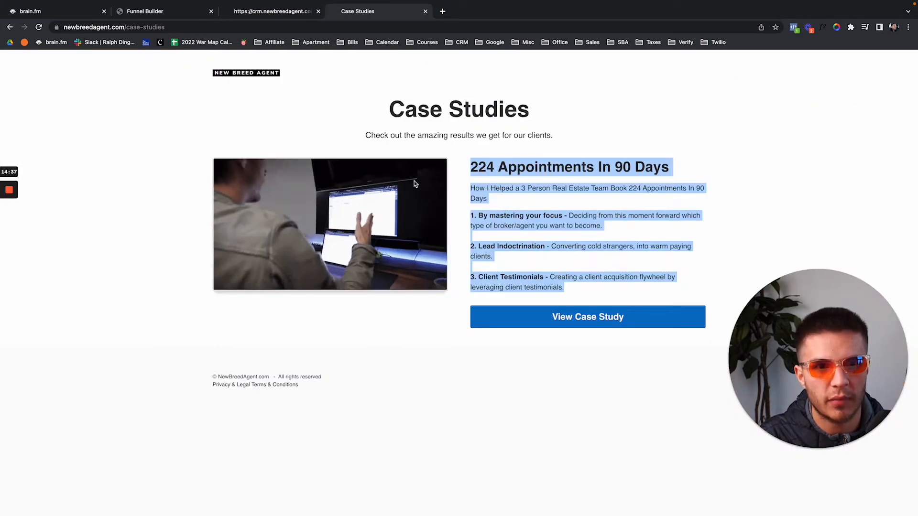
pyautogui.click(145, 11)
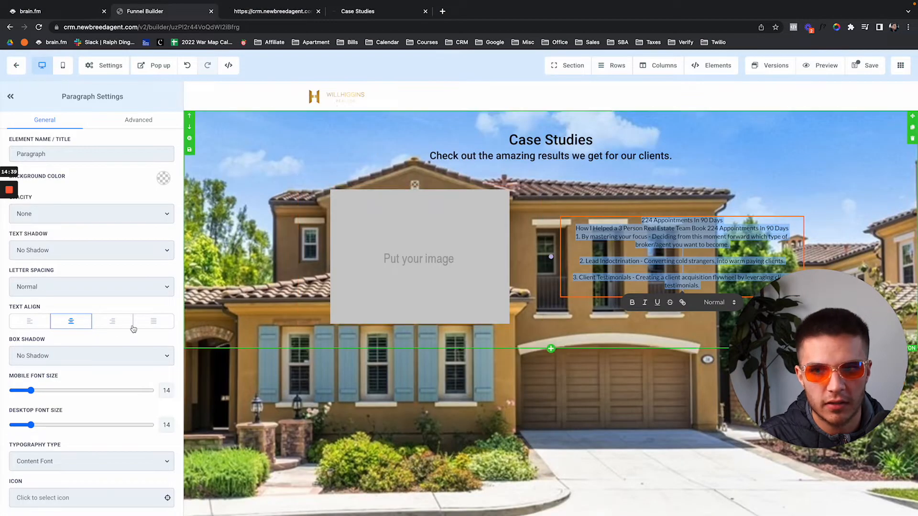
pyautogui.click(26, 324)
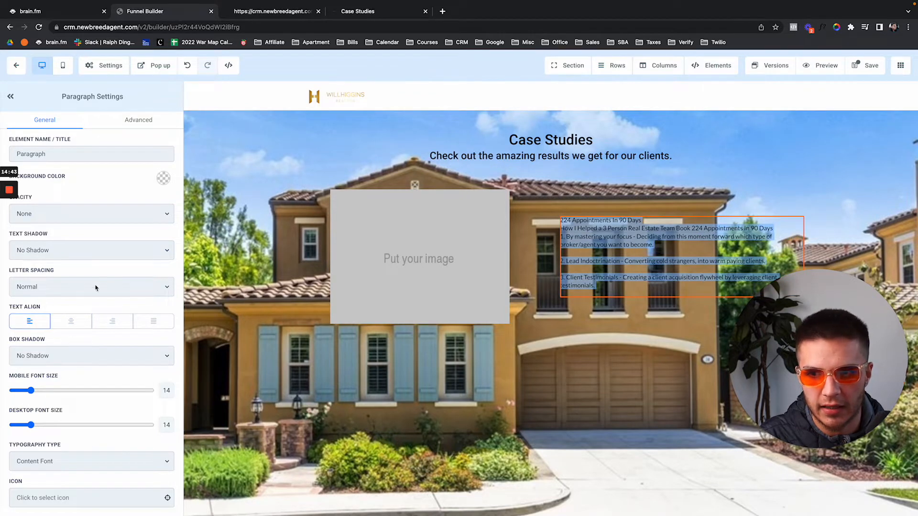
# Set the case study paragraph's text and bold text colours to white and its desktop font size to 21
pyautogui.scroll(-5, 127, 351)
pyautogui.click(157, 326)
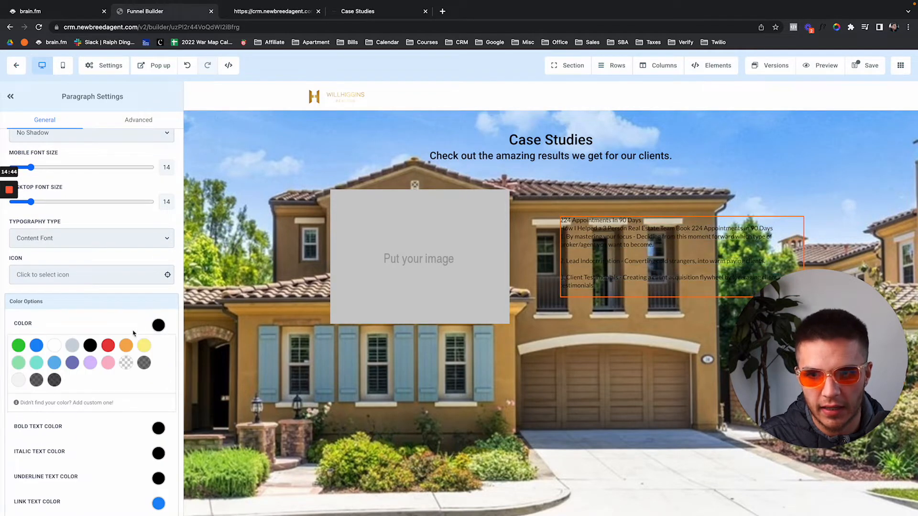
pyautogui.click(55, 347)
pyautogui.click(158, 327)
pyautogui.click(158, 352)
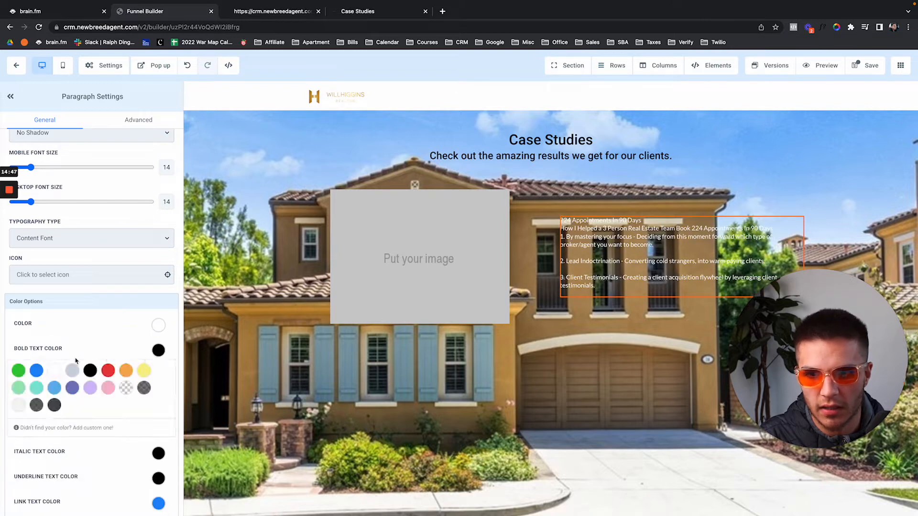
pyautogui.click(158, 350)
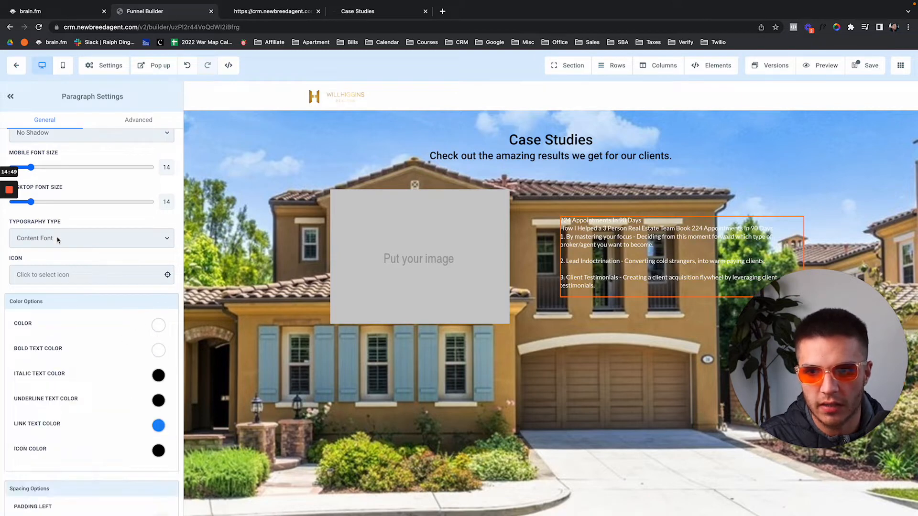
pyautogui.moveTo(30, 201); pyautogui.dragTo(41, 202)
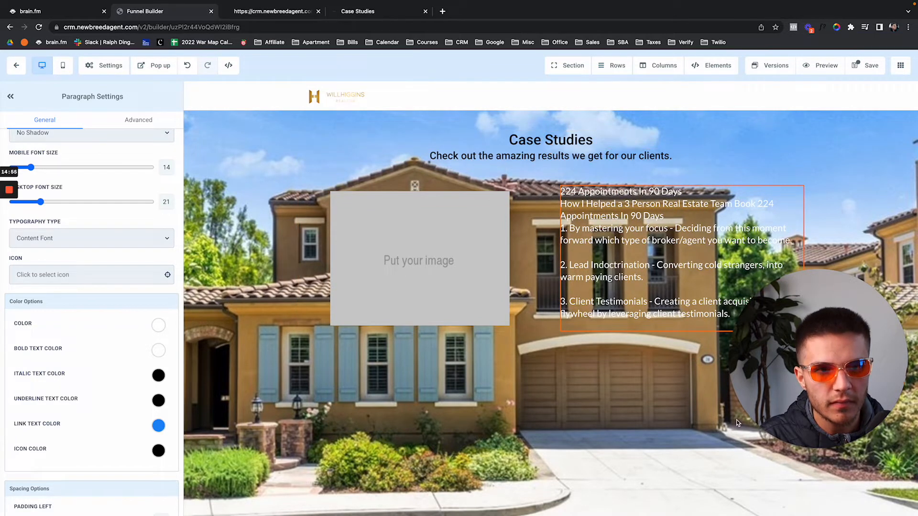
# Add a button below the case study paragraph and set its width to Fill Width
pyautogui.click(655, 350)
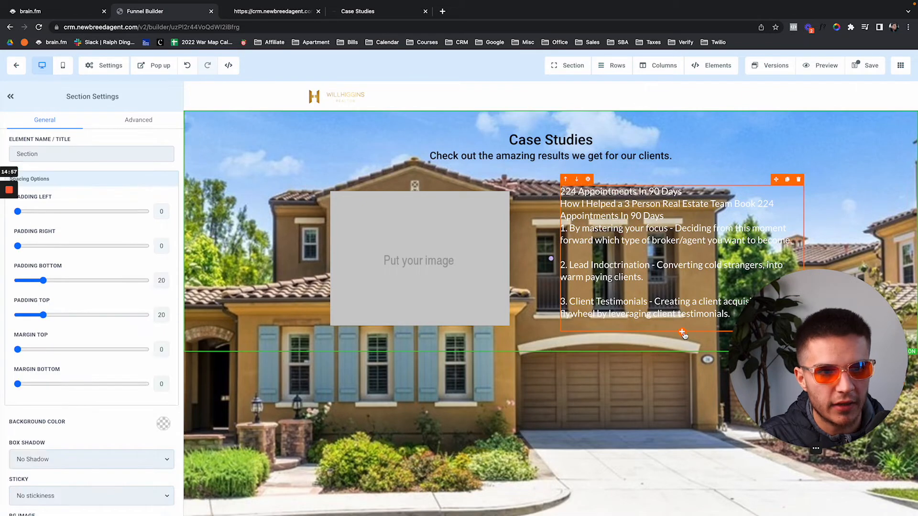
pyautogui.click(683, 332)
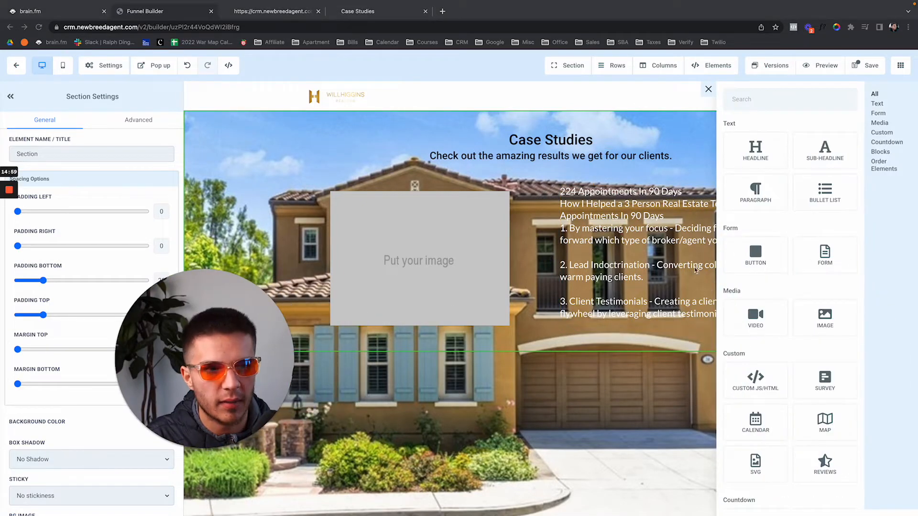
pyautogui.click(744, 264)
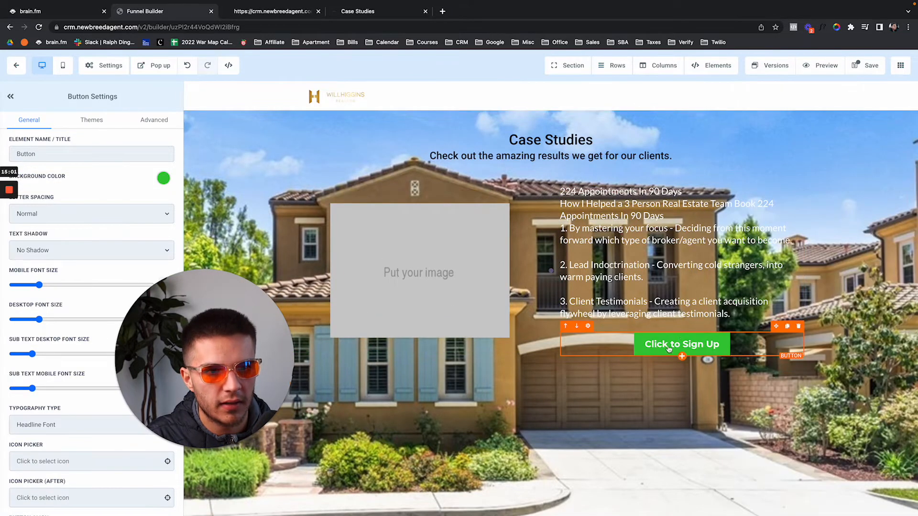
pyautogui.click(98, 123)
pyautogui.click(145, 125)
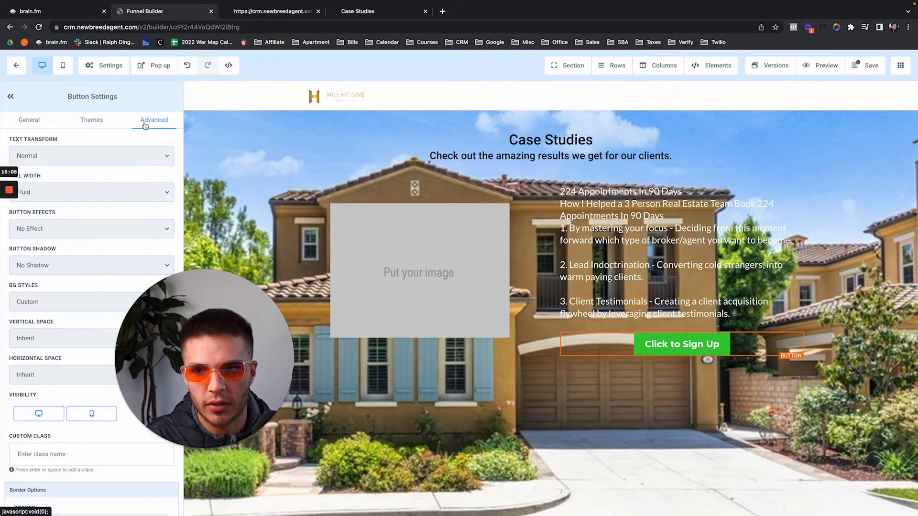
pyautogui.click(111, 192)
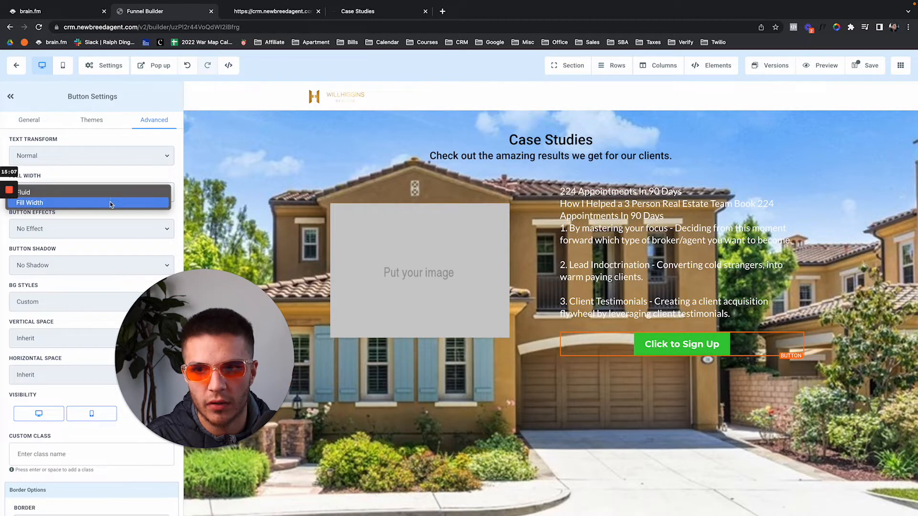
pyautogui.click(120, 204)
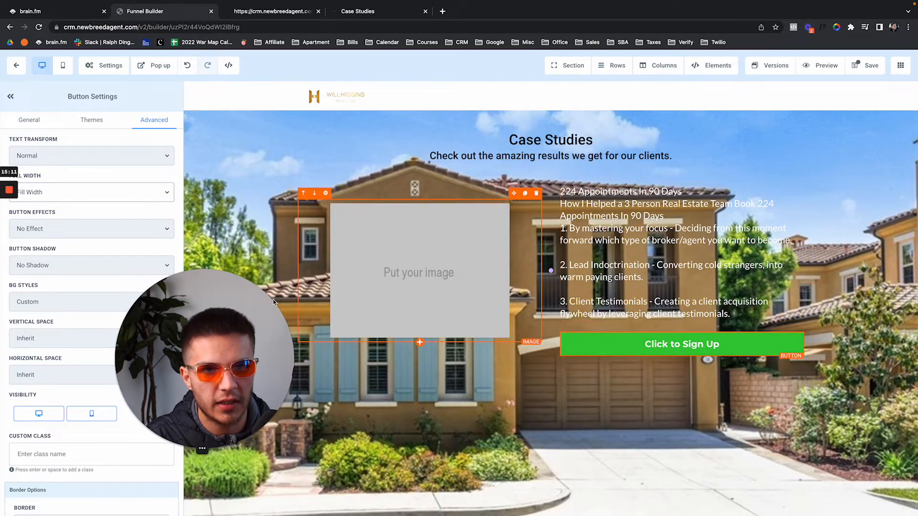
# Save the page and preview it in the browser
pyautogui.moveTo(191, 321); pyautogui.dragTo(86, 321)
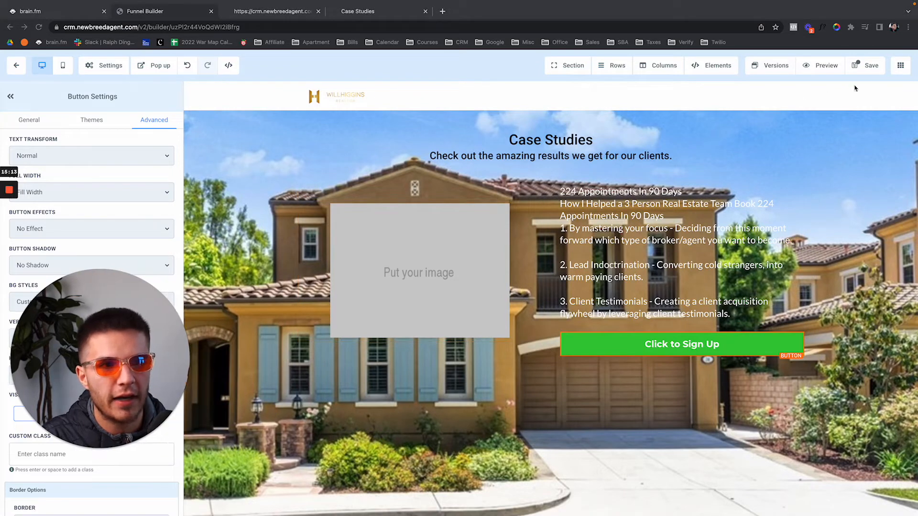
pyautogui.click(865, 70)
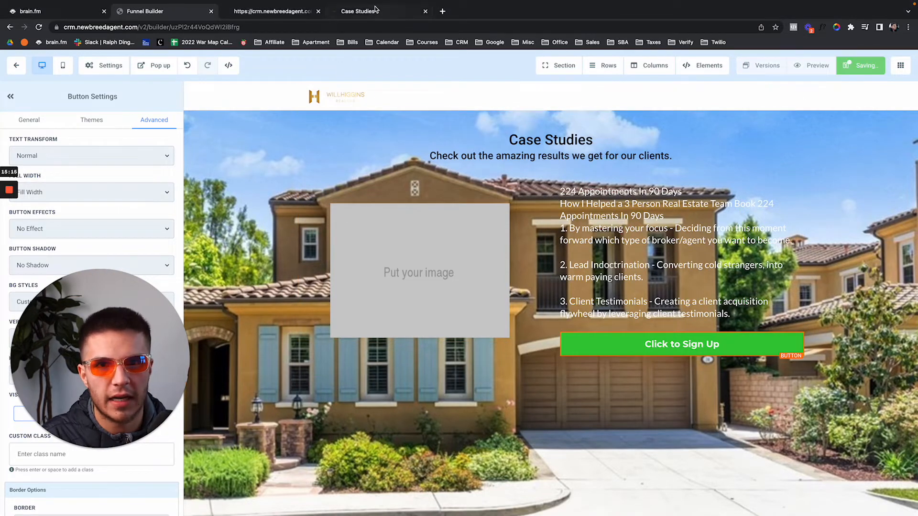
pyautogui.click(376, 11)
pyautogui.click(205, 14)
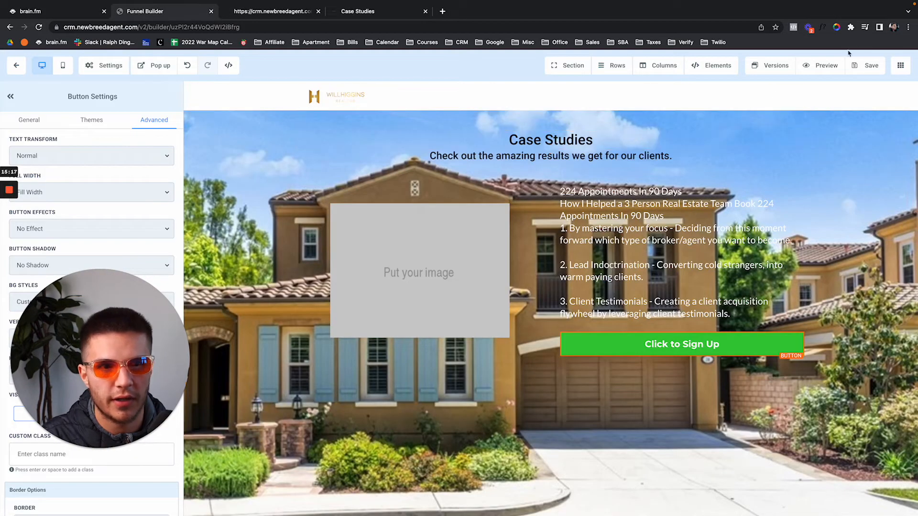
pyautogui.click(814, 67)
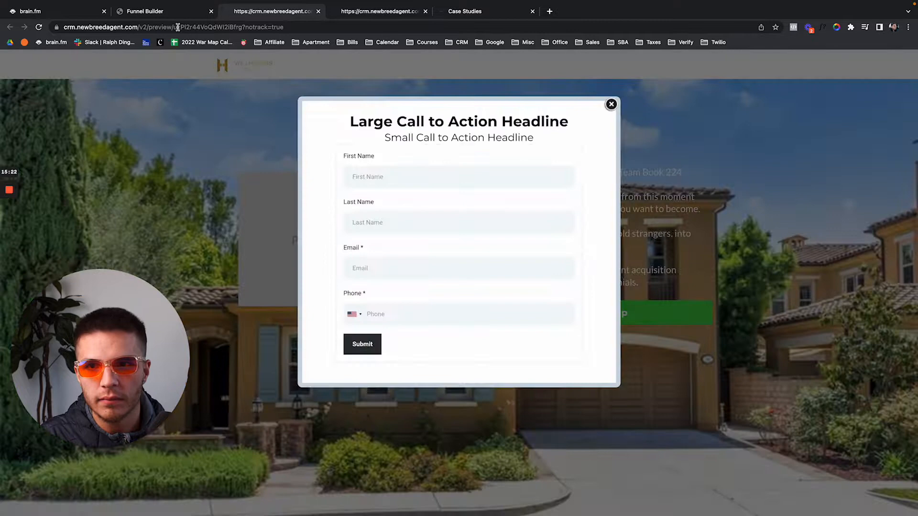
pyautogui.click(178, 12)
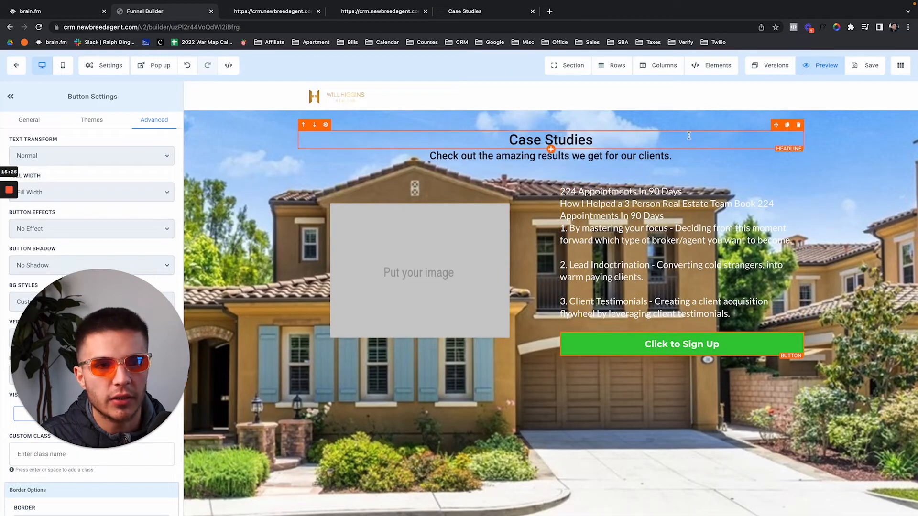
pyautogui.click(849, 65)
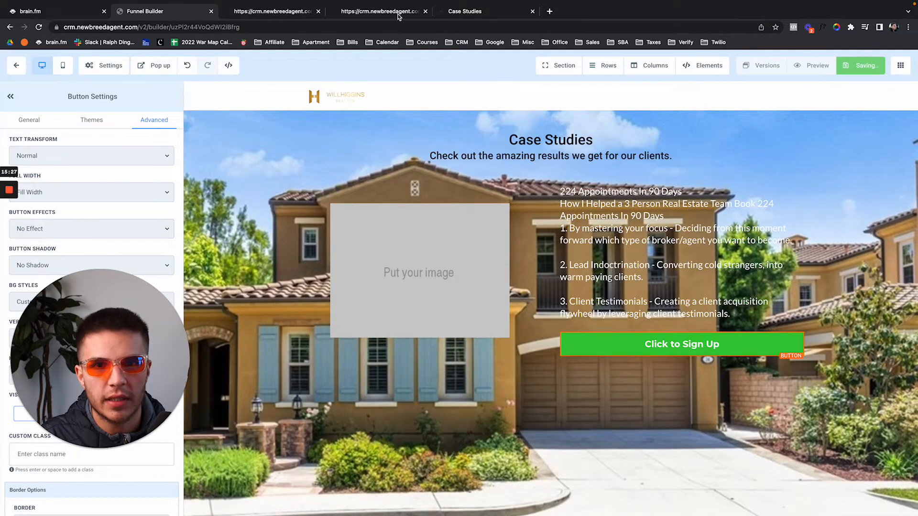
pyautogui.click(401, 14)
# On the Case Studies reference page, use WhatFont to inspect the fonts of the headline and the line below it
pyautogui.click(466, 10)
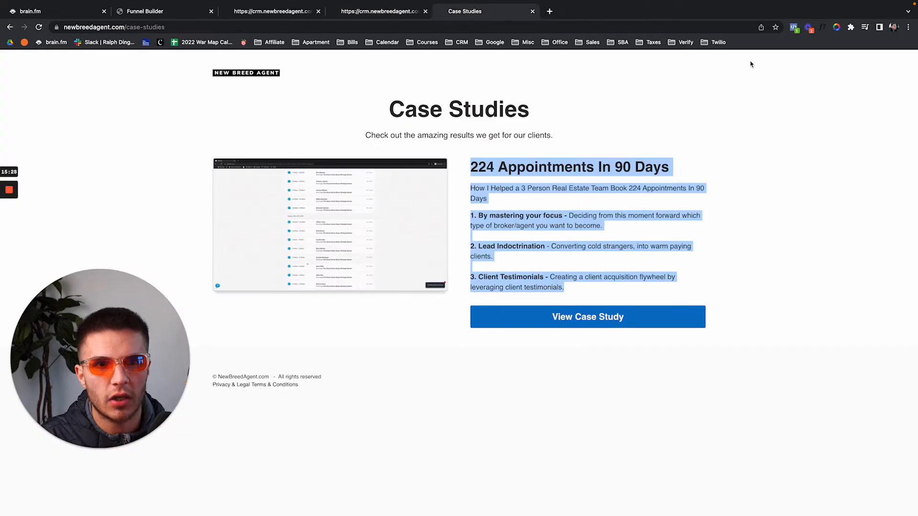
pyautogui.click(821, 31)
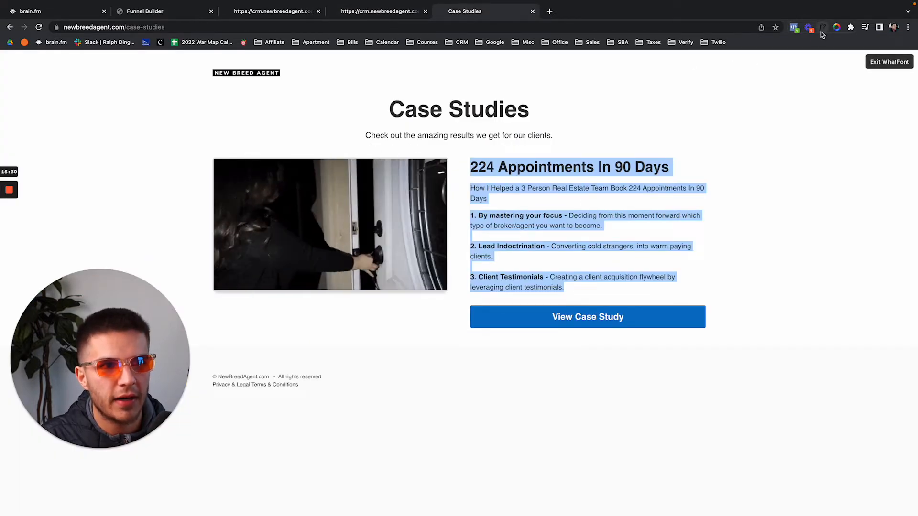
pyautogui.click(443, 115)
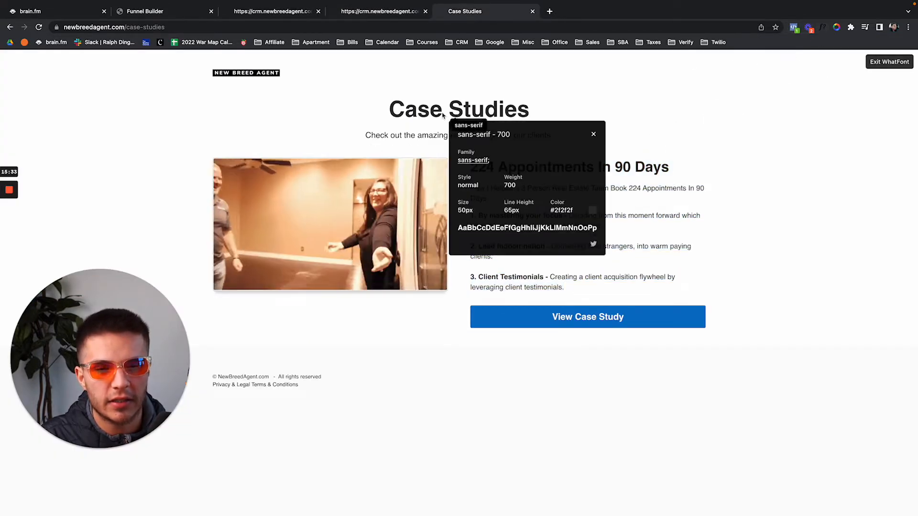
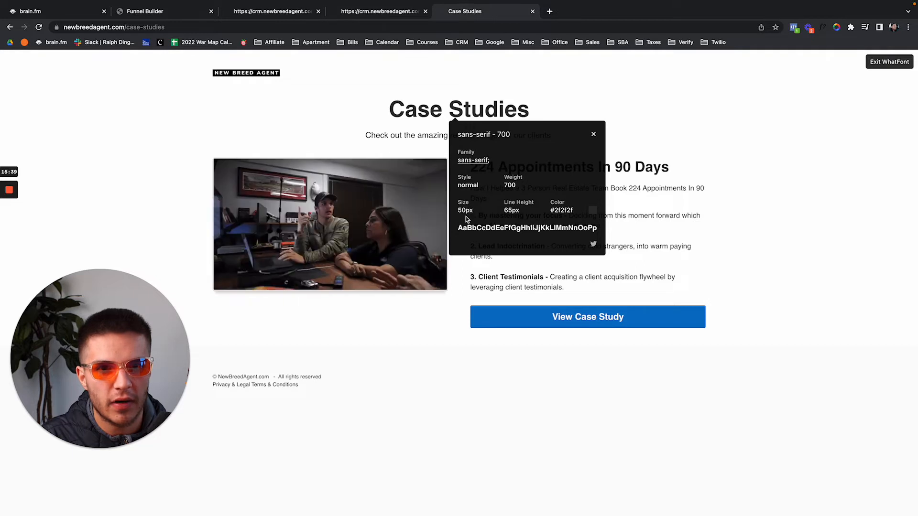
pyautogui.click(431, 139)
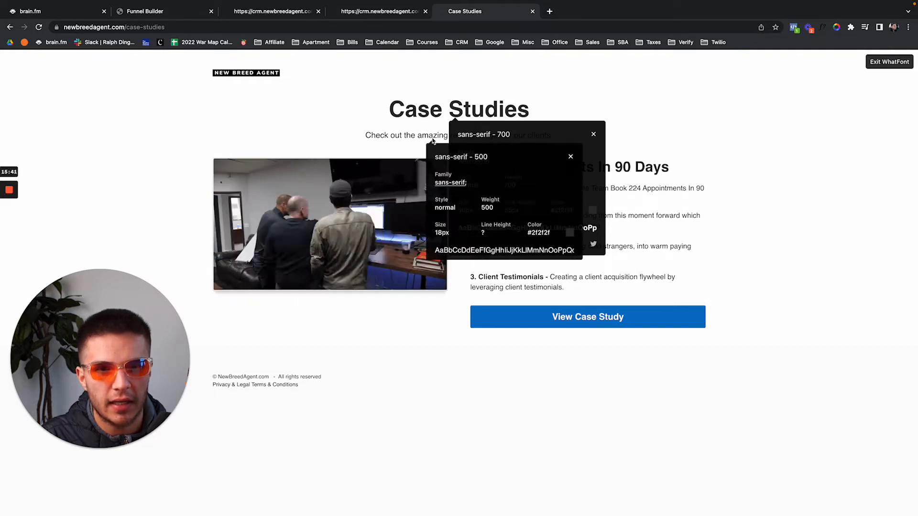
pyautogui.click(593, 134)
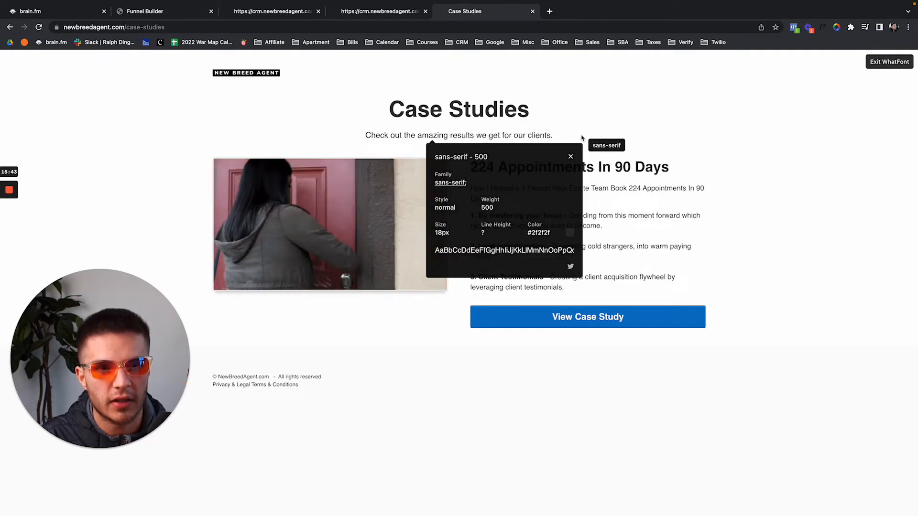
pyautogui.click(570, 157)
# Back in the funnel builder, set the desktop font size of the Case Studies headline to 50 and the sub-headline to 18
pyautogui.click(169, 13)
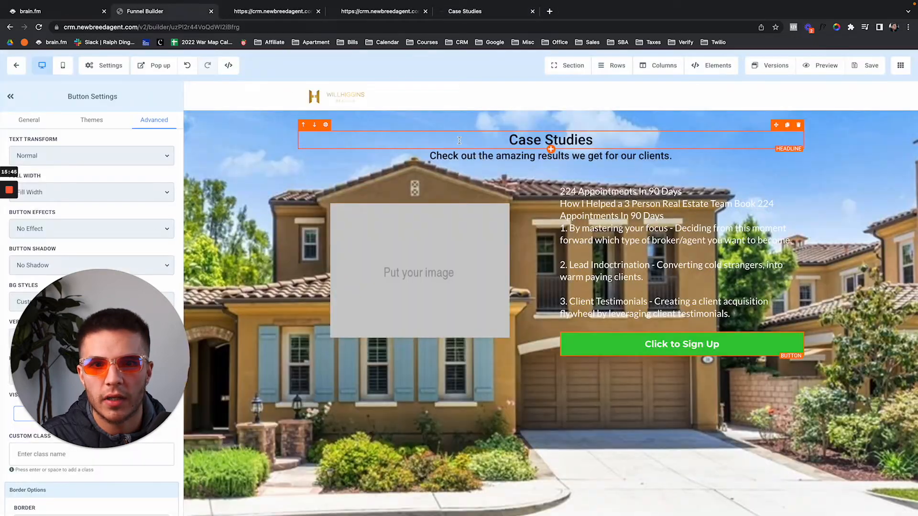
pyautogui.click(537, 140)
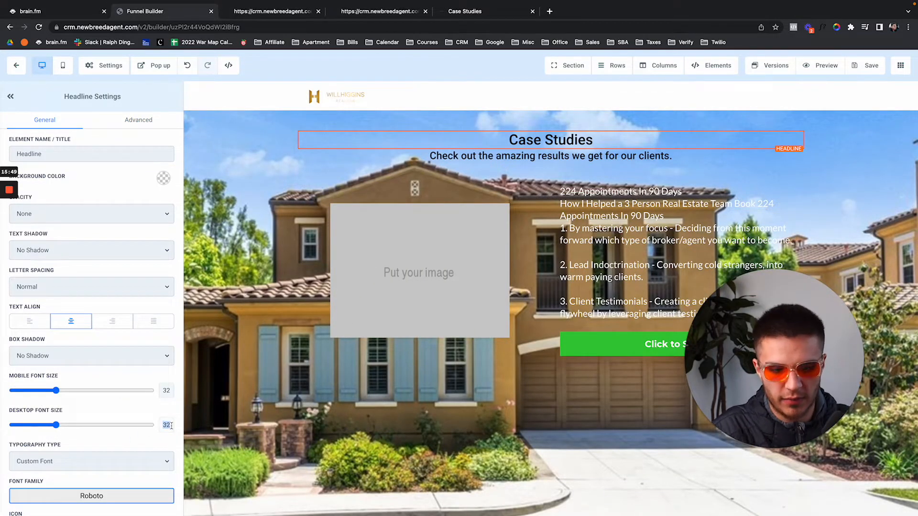
pyautogui.write('50')
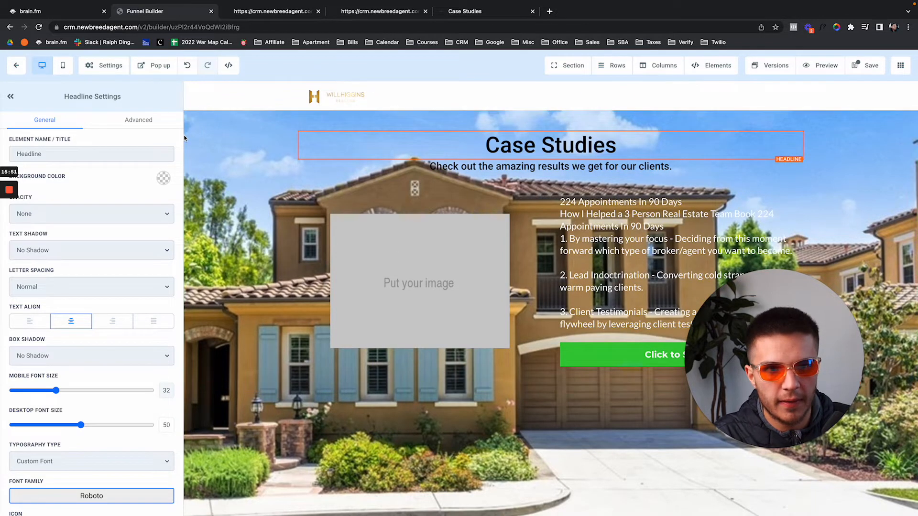
pyautogui.click(441, 164)
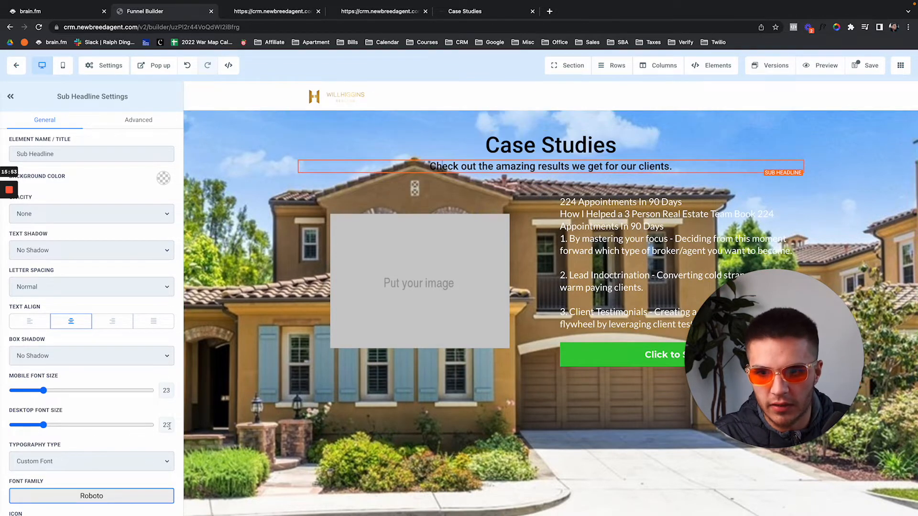
pyautogui.write('18')
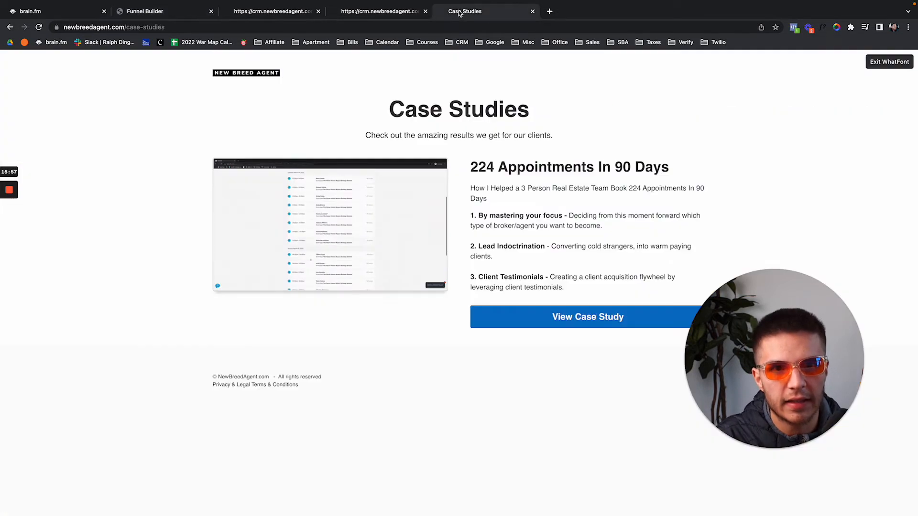
# On the Case Studies reference page, inspect the fonts of the "224 Appointments In 90 Days" heading and its description text
pyautogui.click(459, 11)
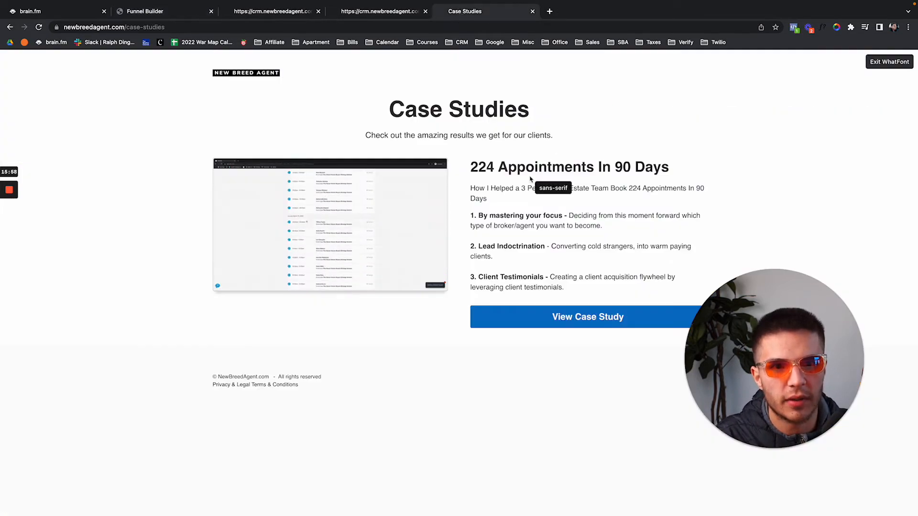
pyautogui.click(586, 192)
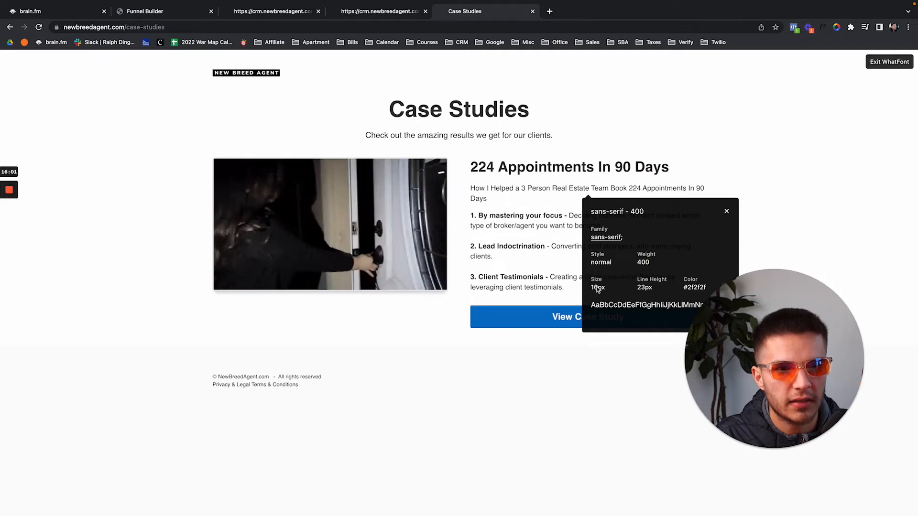
pyautogui.click(487, 166)
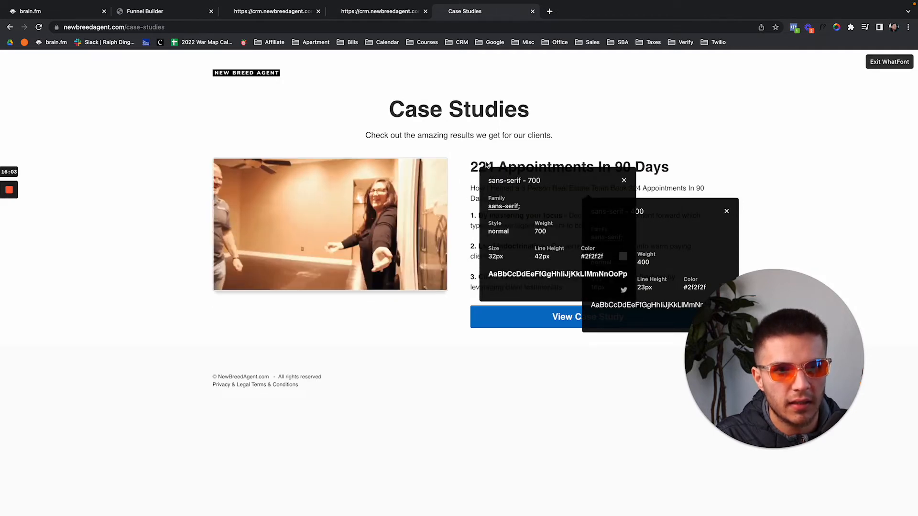
pyautogui.click(623, 181)
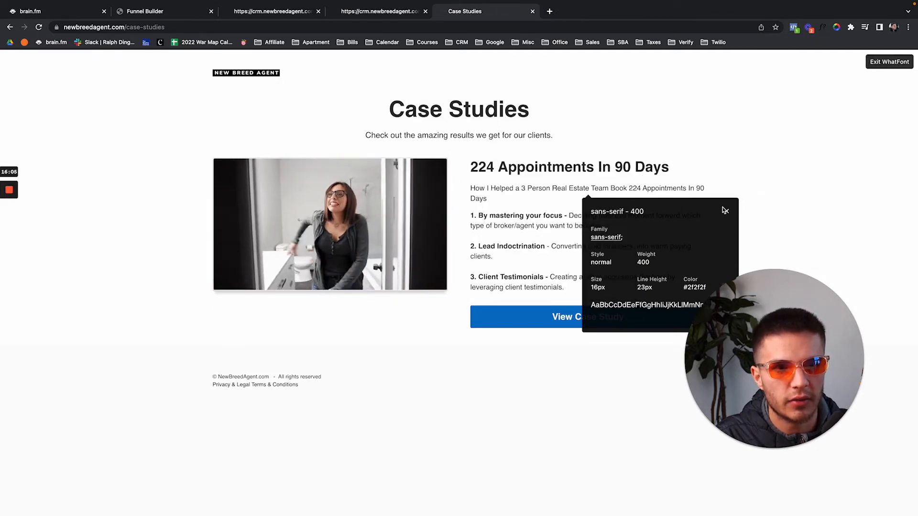
pyautogui.click(726, 211)
# In the funnel builder, set the case study paragraph's desktop font size to 16
pyautogui.click(181, 41)
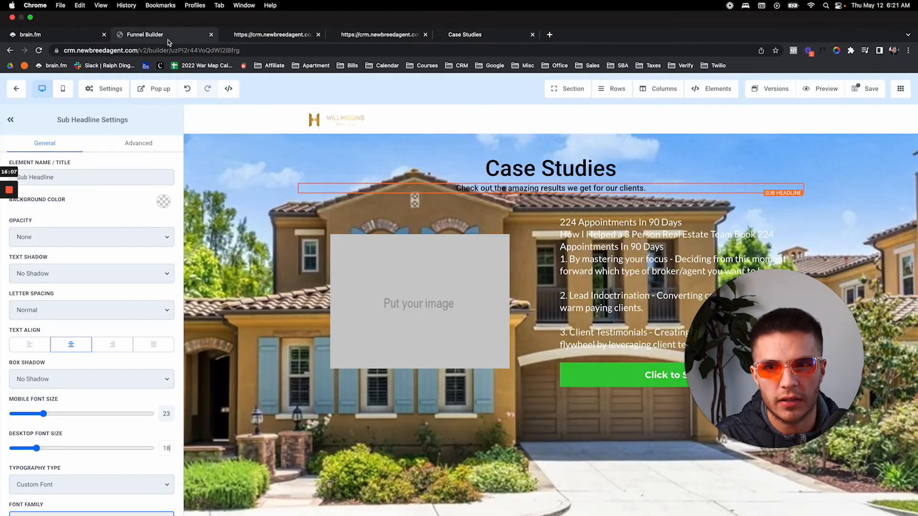
pyautogui.click(698, 200)
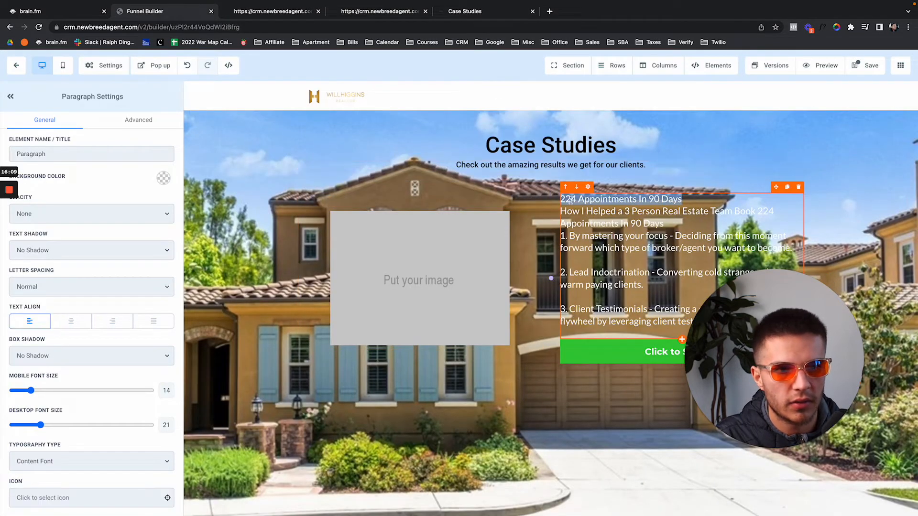
pyautogui.moveTo(570, 200); pyautogui.dragTo(567, 200)
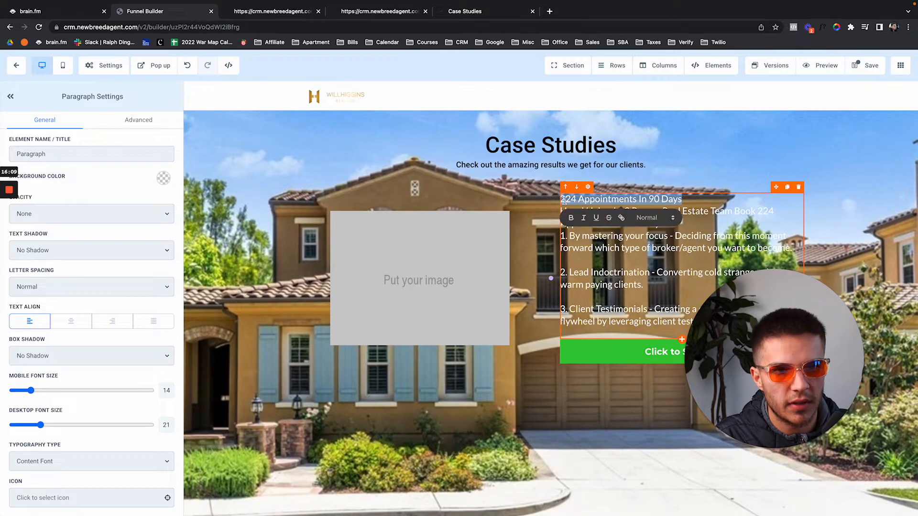
pyautogui.click(169, 423)
pyautogui.write('16')
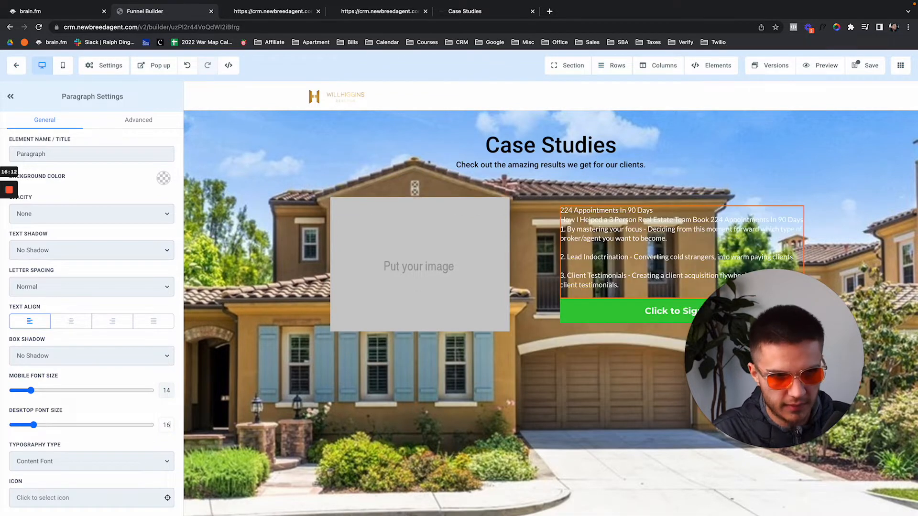
# Copy the "224 Appointments In 90 Days" line in the case study paragraph and insert a blank line after it
pyautogui.tripleClick(653, 212)
pyautogui.press('super+c')
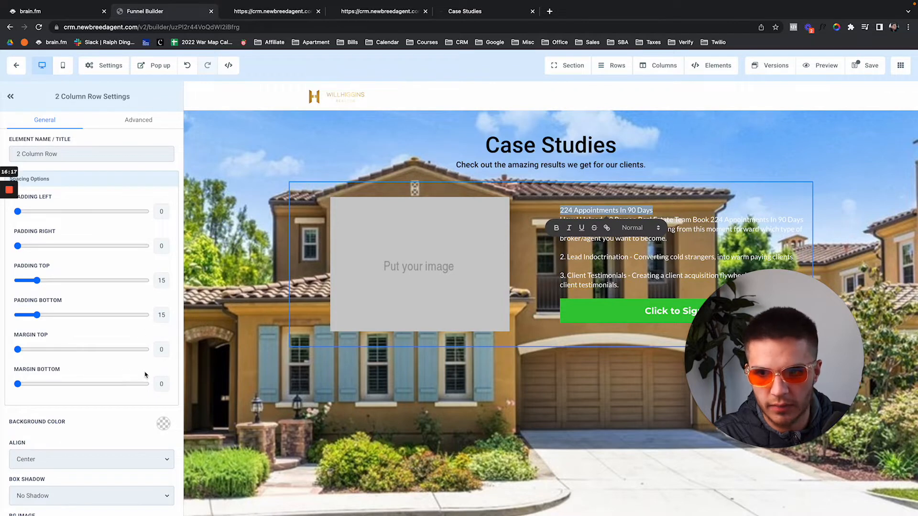
pyautogui.scroll(-2, 145, 375)
pyautogui.scroll(2, 142, 386)
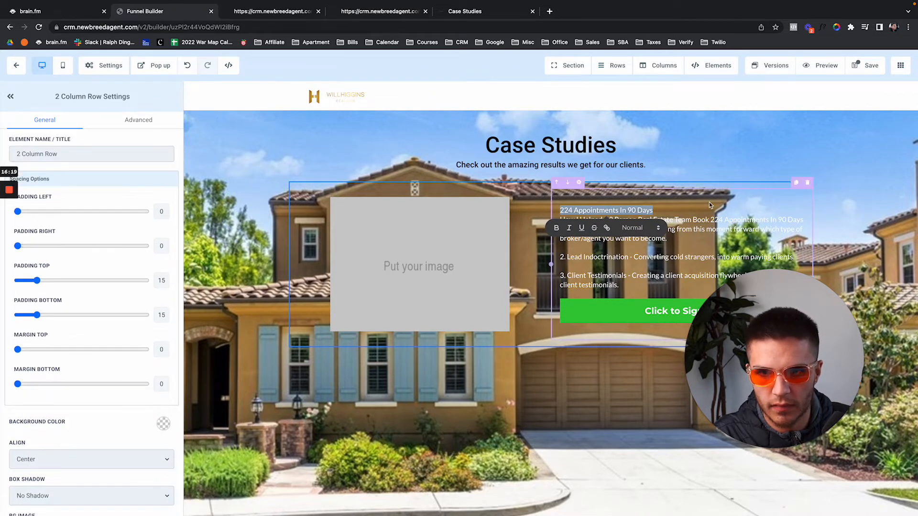
pyautogui.click(653, 209)
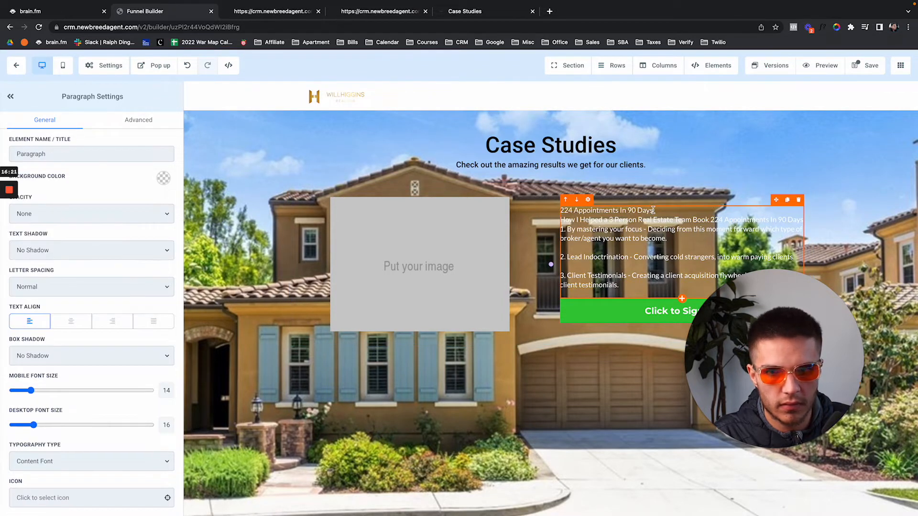
pyautogui.click(595, 205)
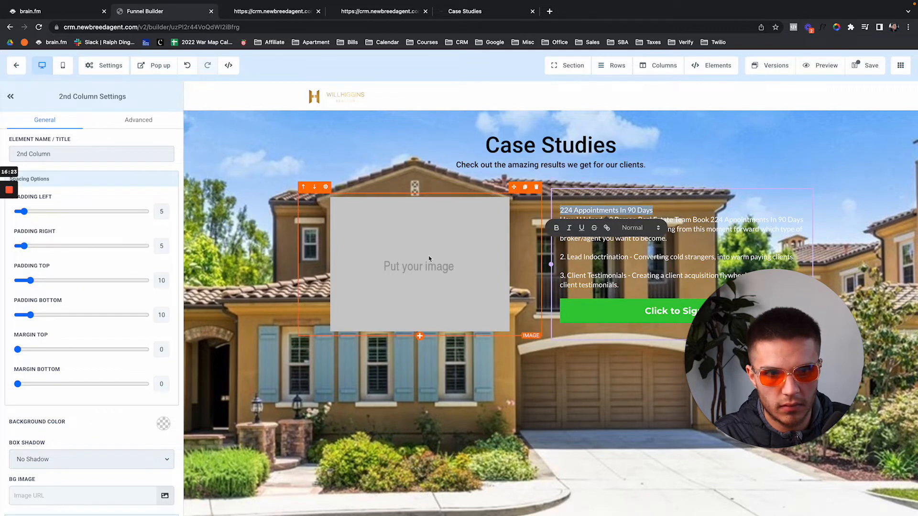
pyautogui.click(667, 211)
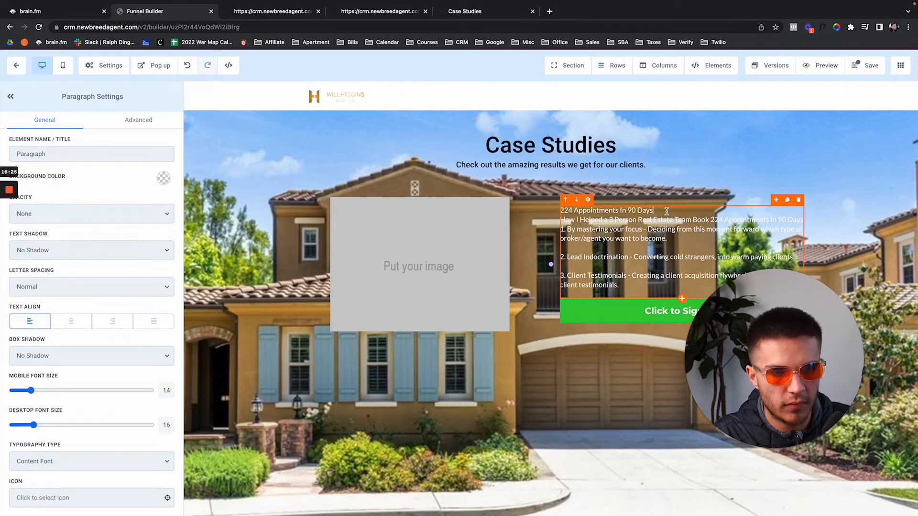
pyautogui.press('Return')
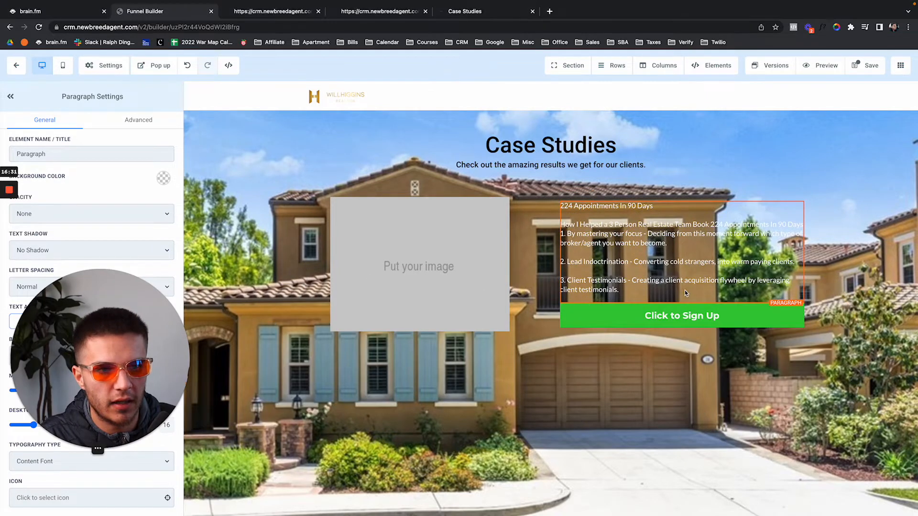
pyautogui.click(683, 304)
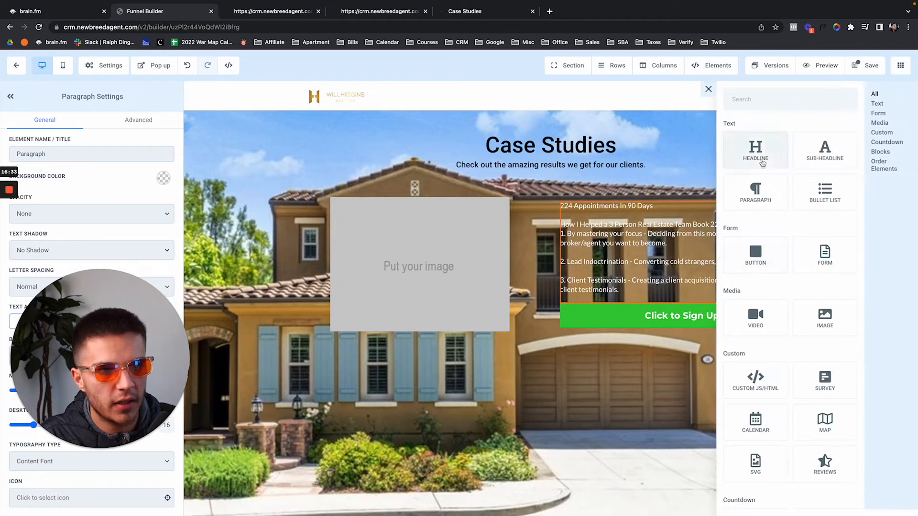
pyautogui.click(763, 161)
pyautogui.click(763, 164)
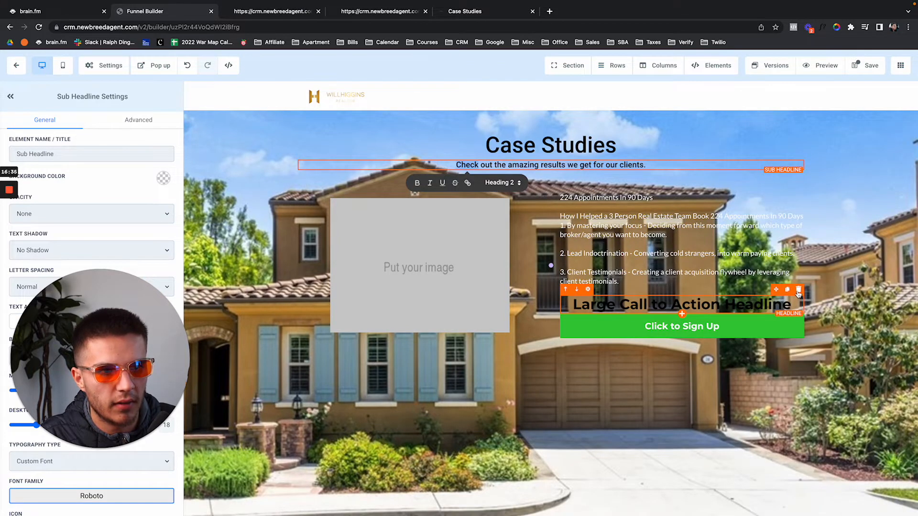
pyautogui.click(799, 291)
# Add a sub-headline above the case study paragraph and replace its text with the copied "224 Appointments In 90 Days"
pyautogui.click(683, 304)
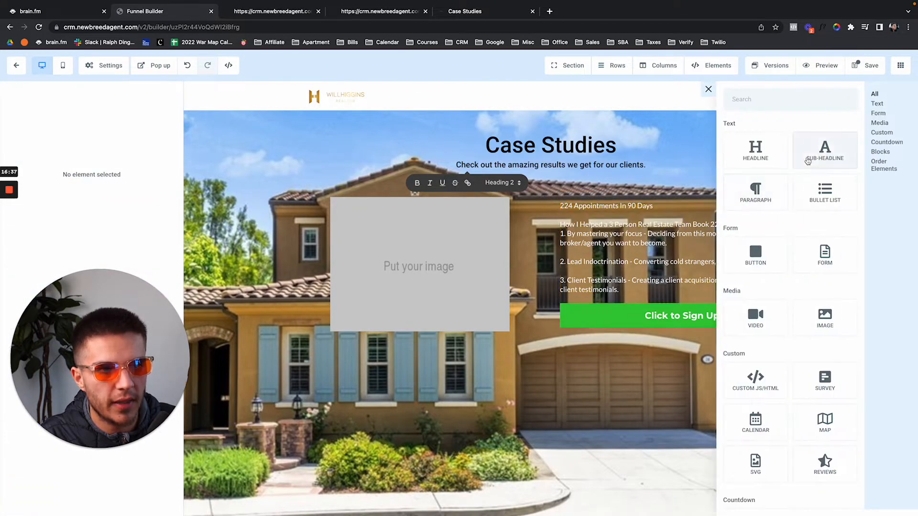
pyautogui.moveTo(824, 154); pyautogui.dragTo(625, 205)
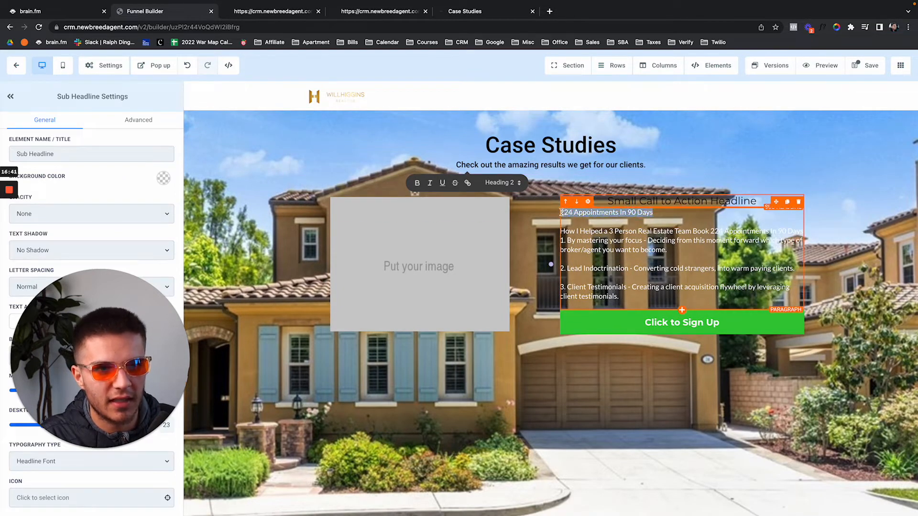
pyautogui.moveTo(561, 212); pyautogui.dragTo(561, 213)
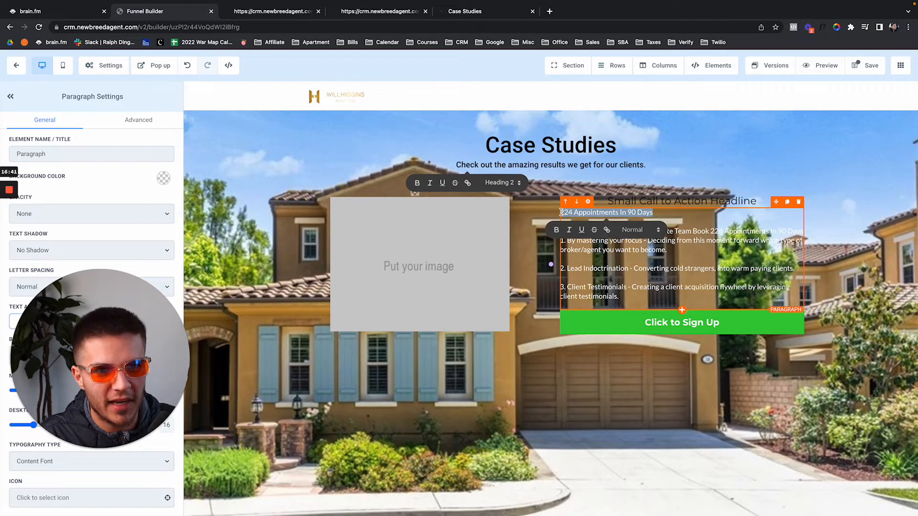
pyautogui.click(643, 201)
pyautogui.press('super+a')
pyautogui.press('super+v')
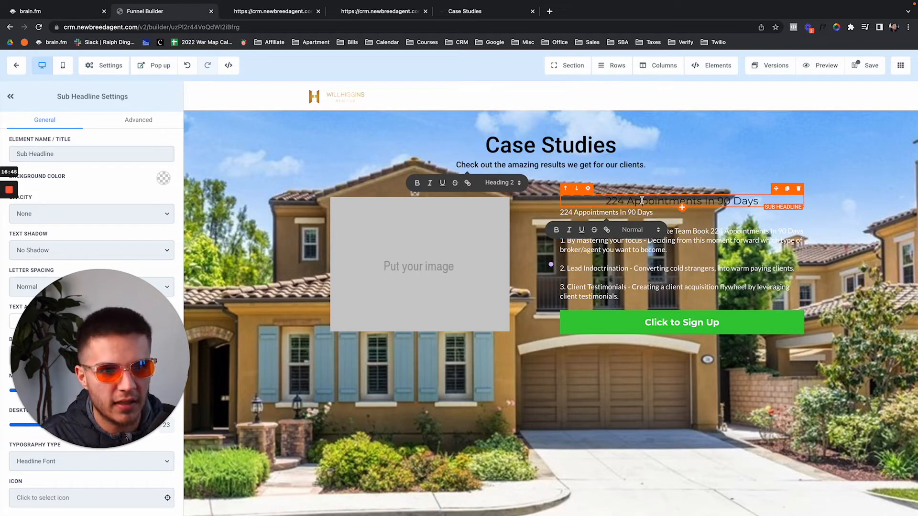
# Left-align the "224 Appointments In 90 Days" sub-headline and set its desktop font size to 32
pyautogui.press('super+a')
pyautogui.moveTo(37, 343); pyautogui.dragTo(223, 343)
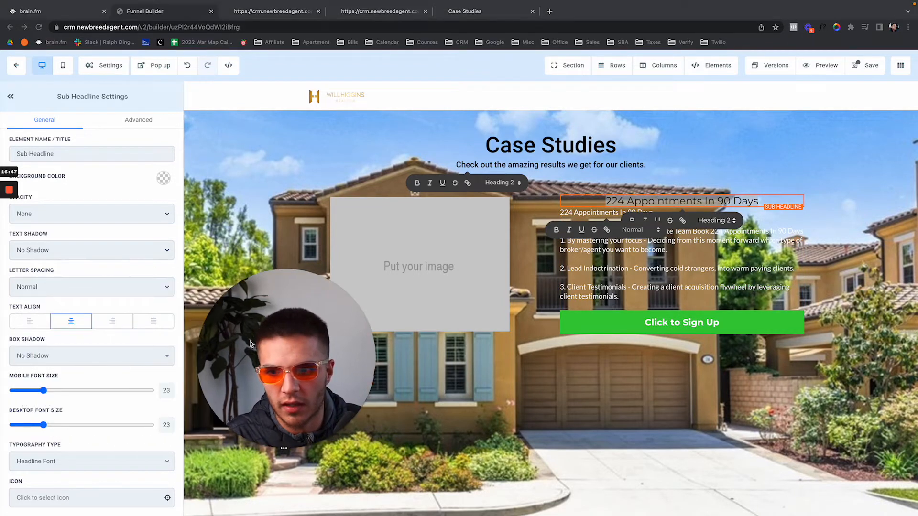
pyautogui.click(31, 322)
pyautogui.click(33, 323)
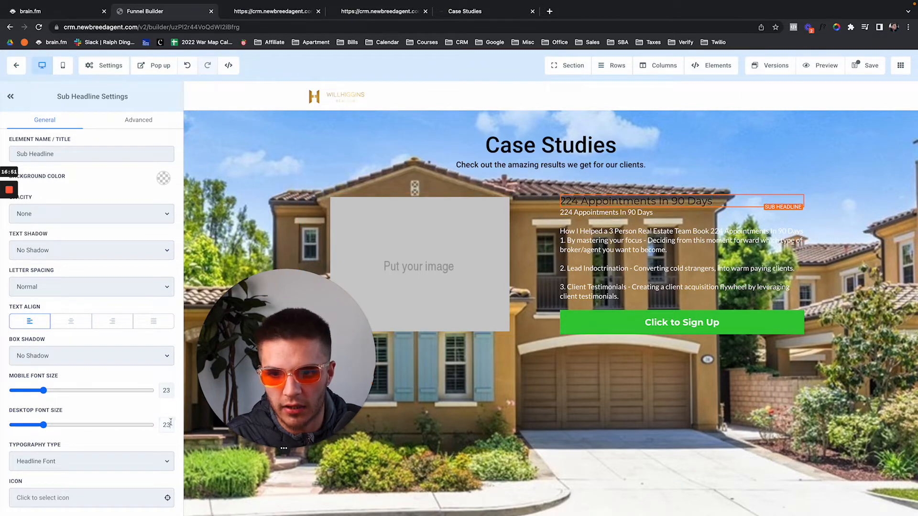
pyautogui.write('a')
pyautogui.write('32')
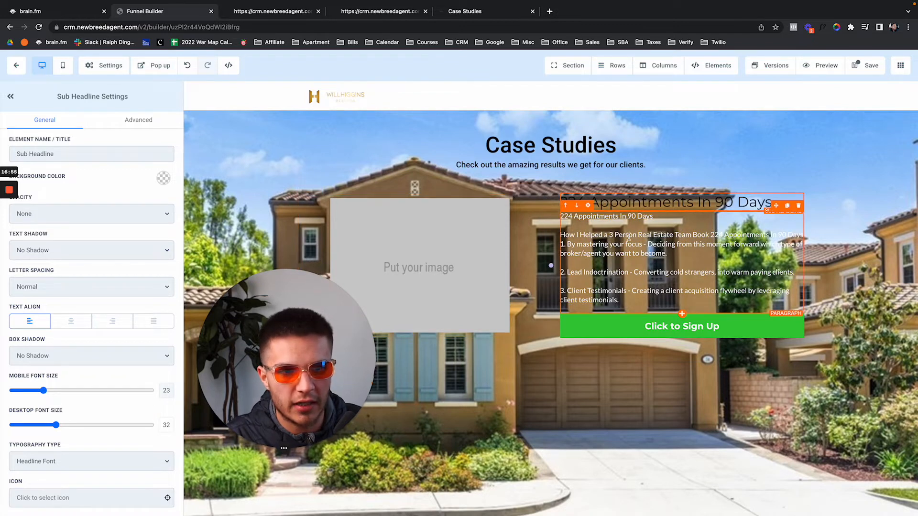
# Remove the duplicate title and empty lines from the paragraph's start and add a blank line before "1. By mastering your focus"
pyautogui.moveTo(653, 219); pyautogui.dragTo(560, 223)
pyautogui.press('BackSpace')
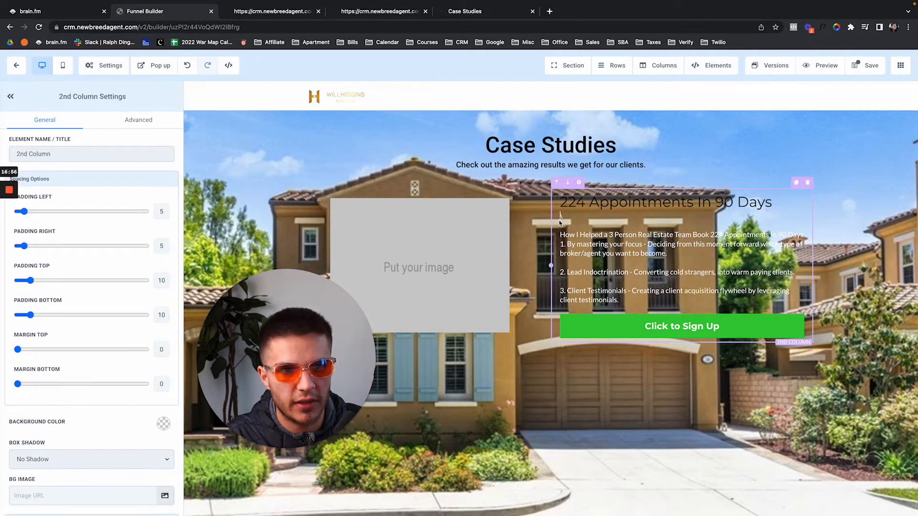
pyautogui.click(562, 216)
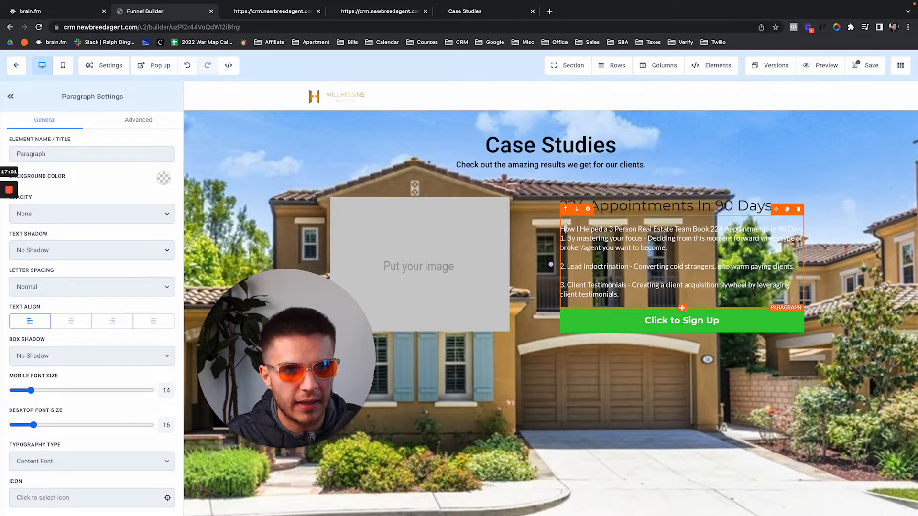
pyautogui.press('BackSpace')
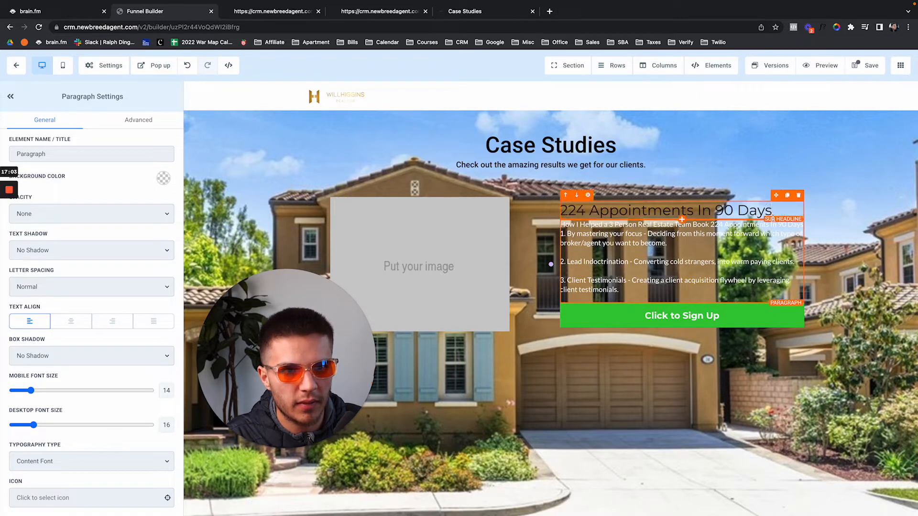
pyautogui.press('Return')
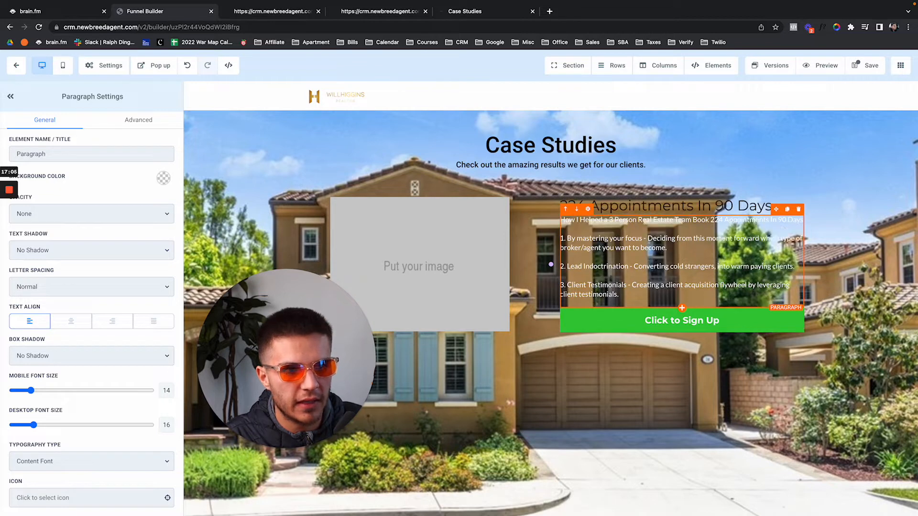
pyautogui.hotkey('ctrl', 'a')
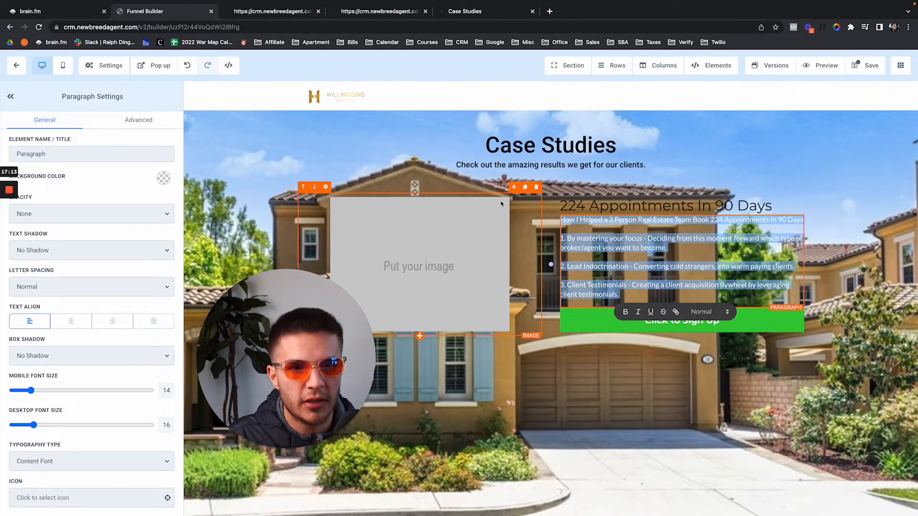
# Switch the "224 Appointments In 90 Days" sub-headline to a custom font and choose Roboto
pyautogui.click(643, 209)
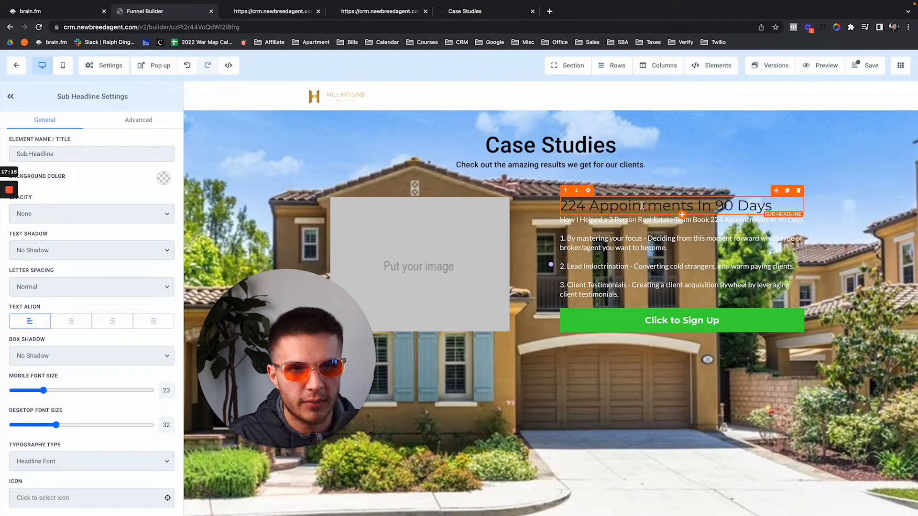
pyautogui.tripleClick(643, 206)
pyautogui.scroll(-2, 57, 407)
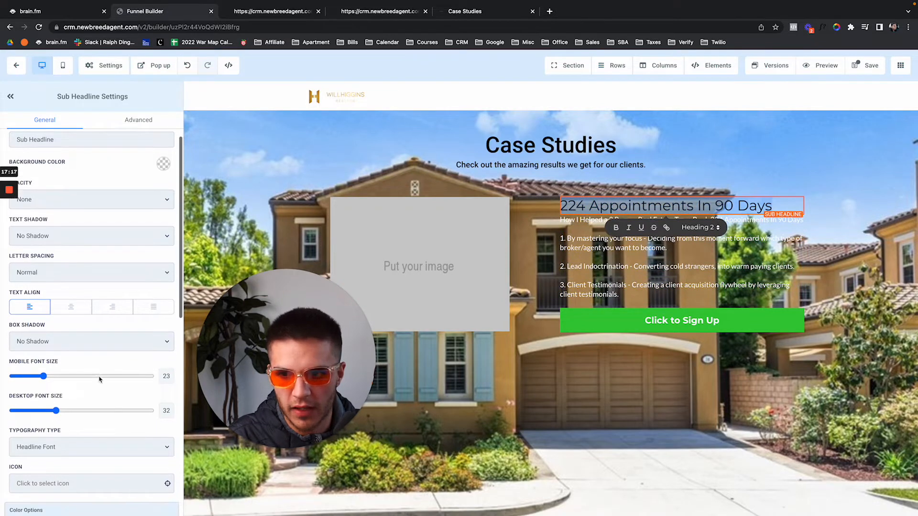
pyautogui.click(101, 422)
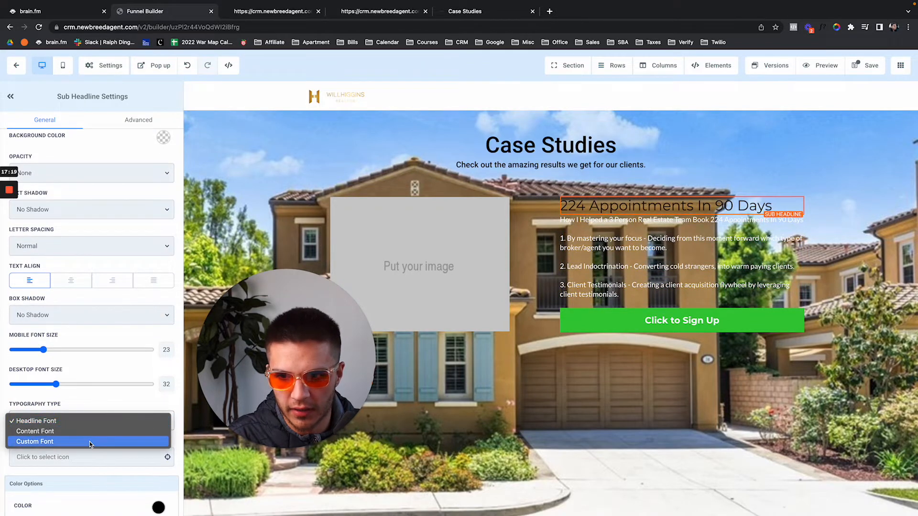
pyautogui.click(90, 442)
pyautogui.click(99, 454)
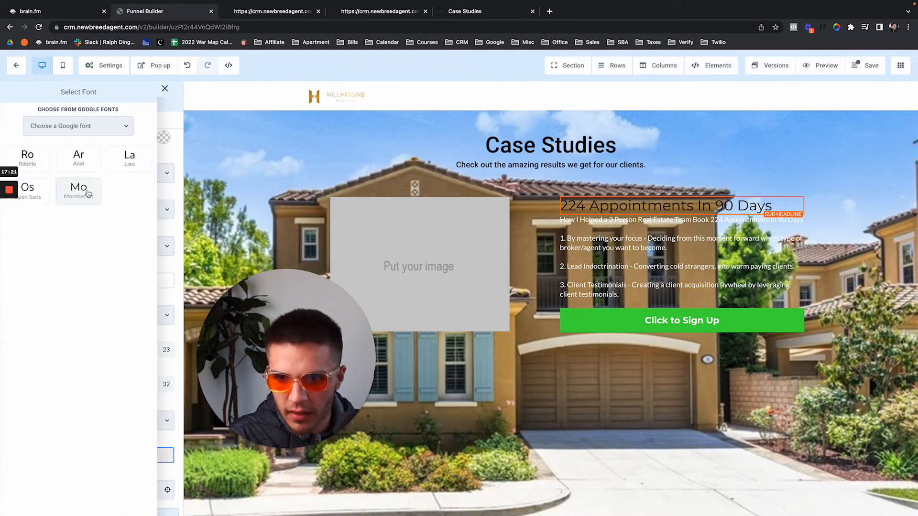
pyautogui.click(30, 157)
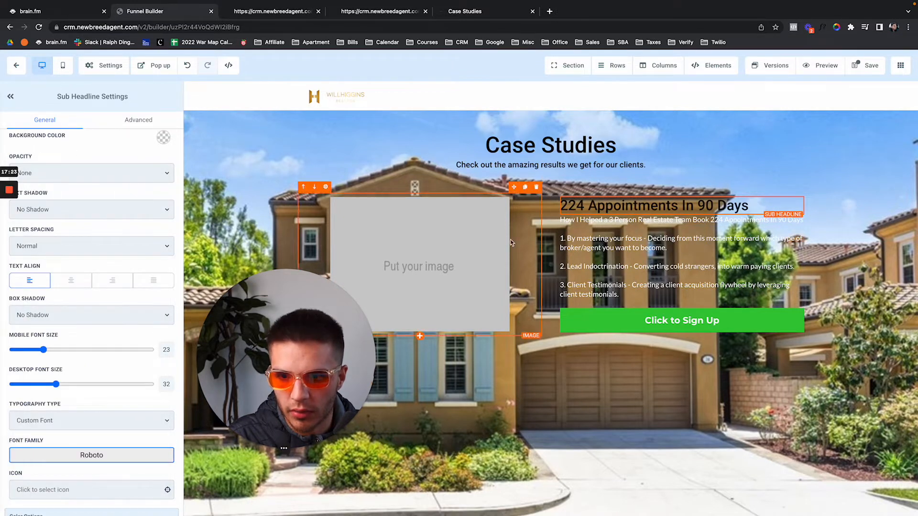
# Switch the whole case study paragraph to a custom font and choose Roboto
pyautogui.click(551, 264)
pyautogui.click(577, 249)
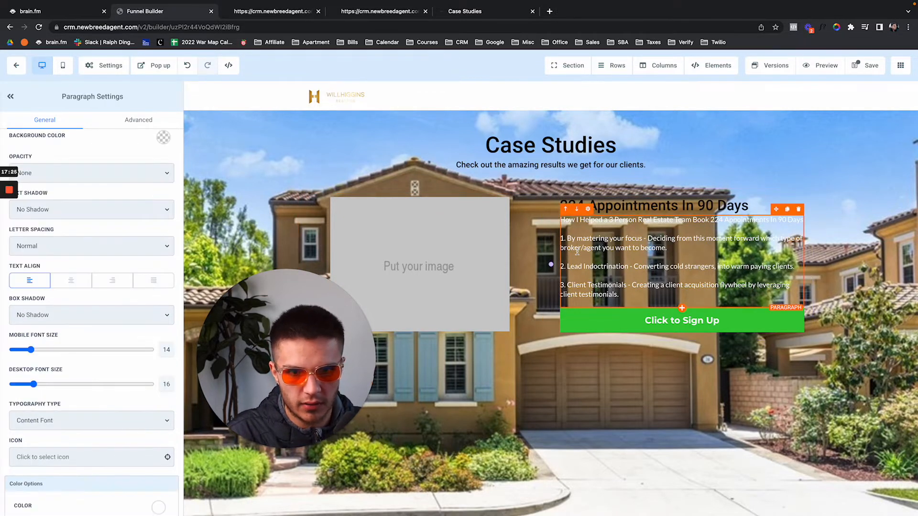
pyautogui.hotkey('ctrl', 'a')
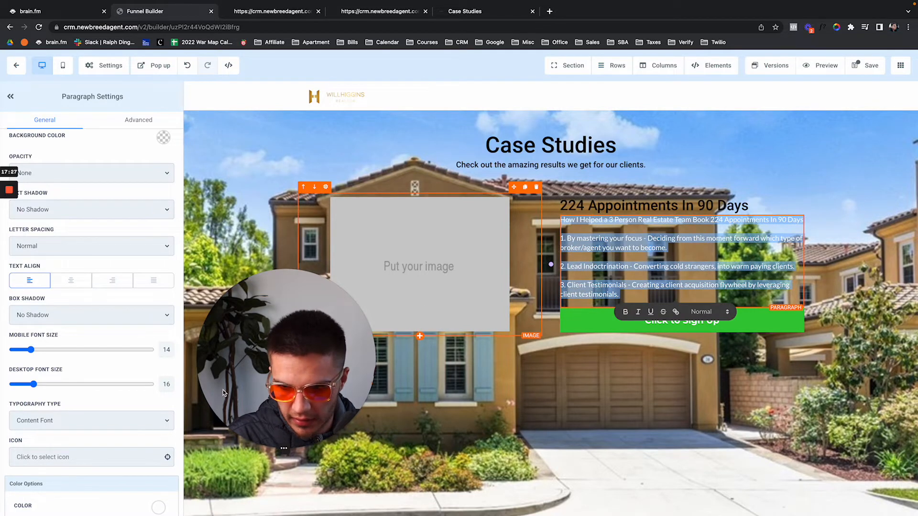
pyautogui.click(91, 425)
pyautogui.click(79, 432)
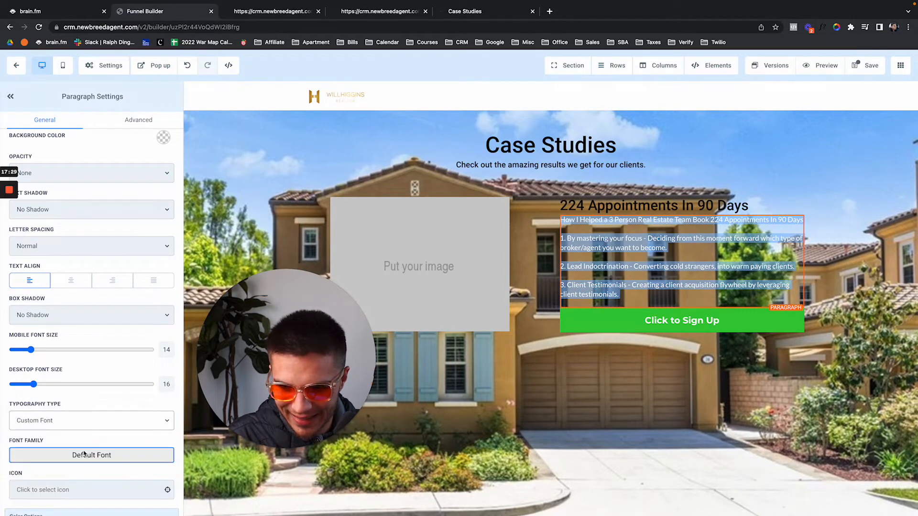
pyautogui.click(86, 454)
pyautogui.click(38, 160)
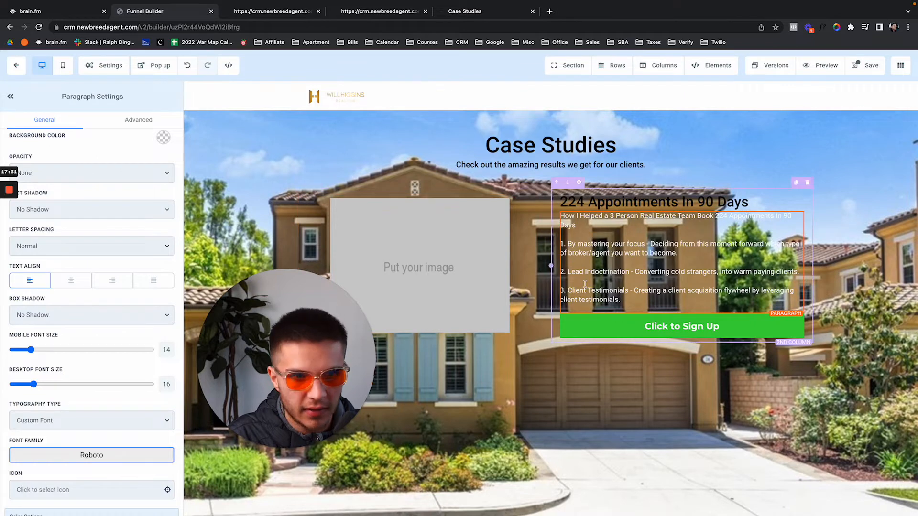
# Give the "Click to Sign Up" button the custom font Roboto and save the page
pyautogui.click(654, 328)
pyautogui.click(41, 387)
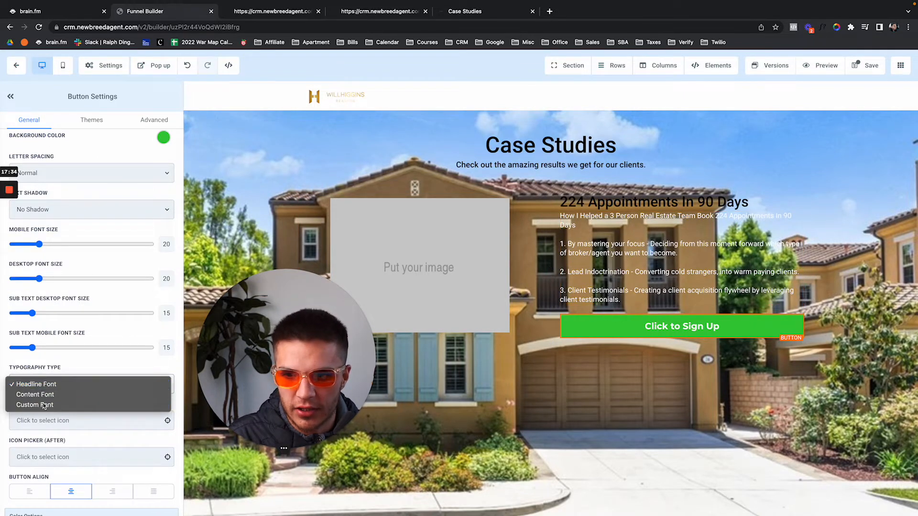
pyautogui.click(43, 404)
pyautogui.click(68, 420)
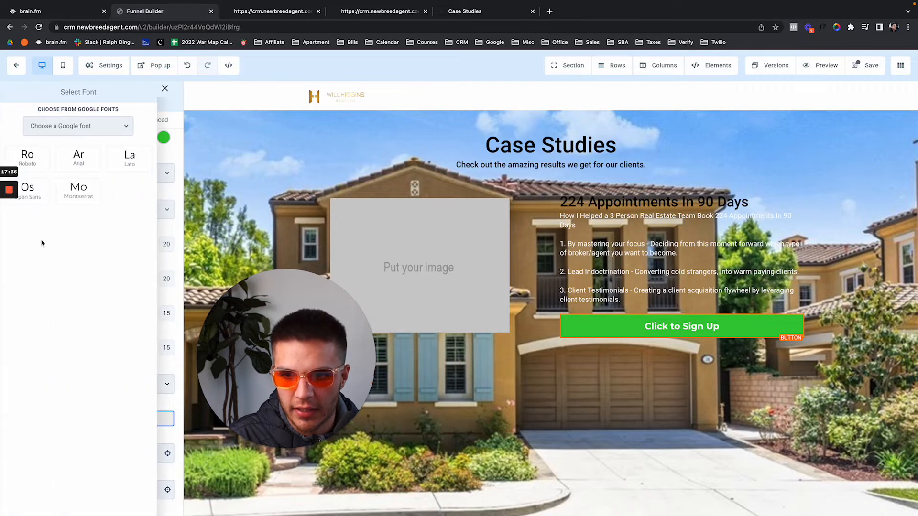
pyautogui.click(41, 168)
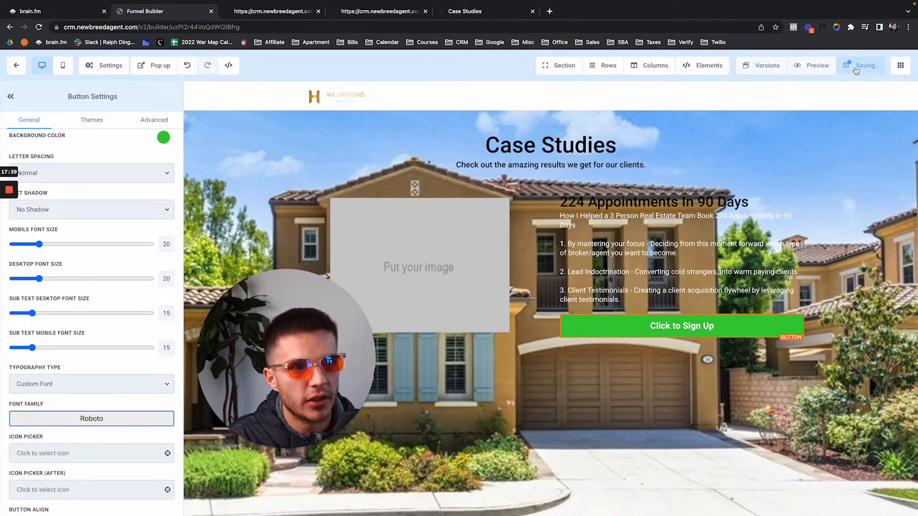
# Preview the page, dismiss its sign-up form popup, and compare the layout with the Case Studies reference page
pyautogui.click(808, 72)
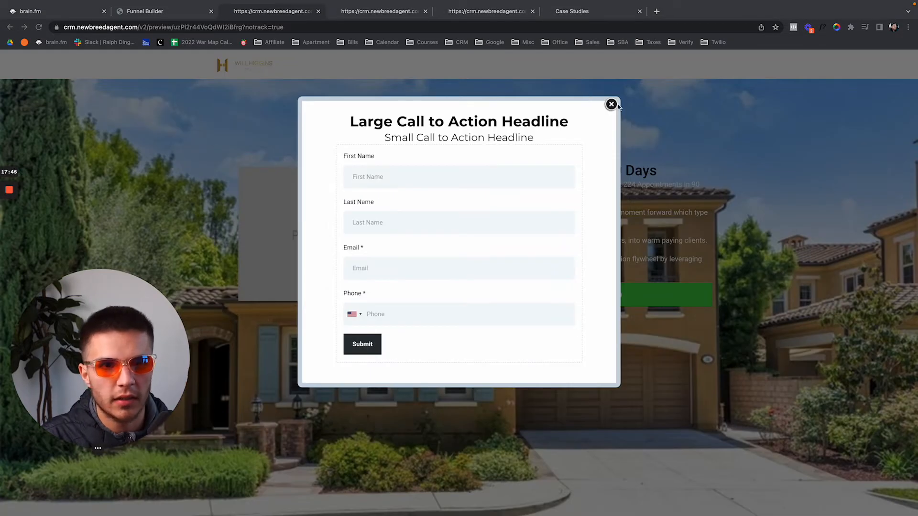
pyautogui.click(612, 105)
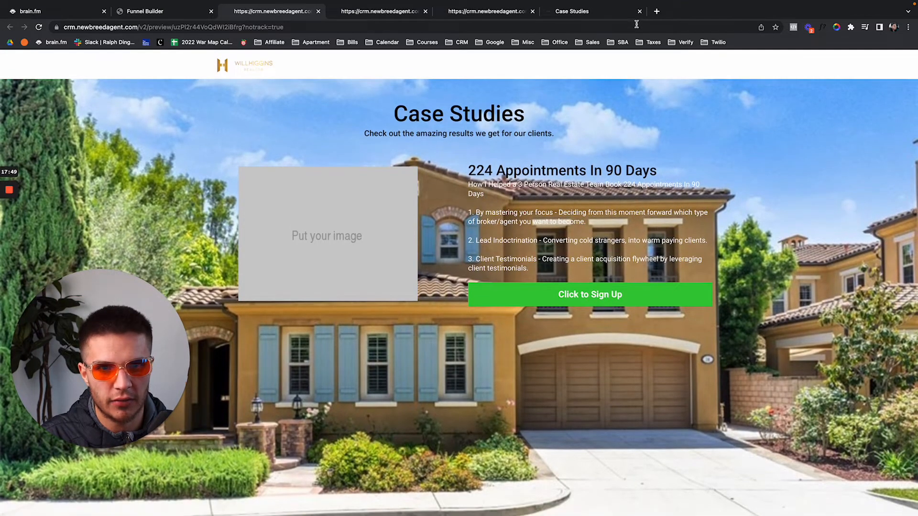
pyautogui.click(584, 13)
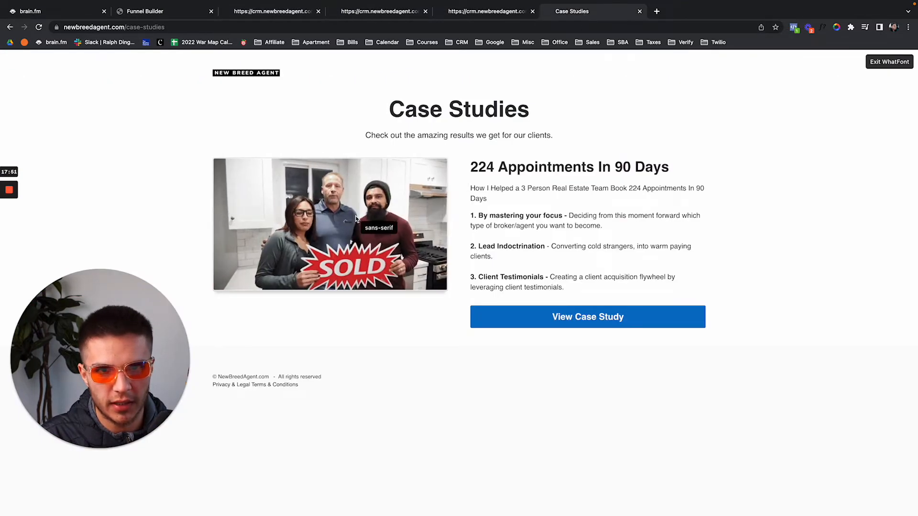
# Save the animated case study image from the Case Studies page to Downloads as ezgif-1-2528caafc8ad
pyautogui.rightClick(321, 219)
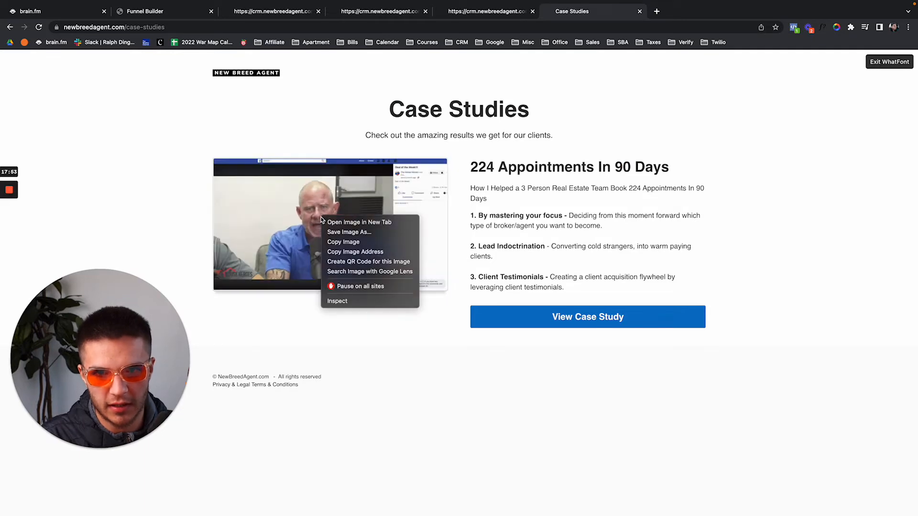
pyautogui.click(336, 232)
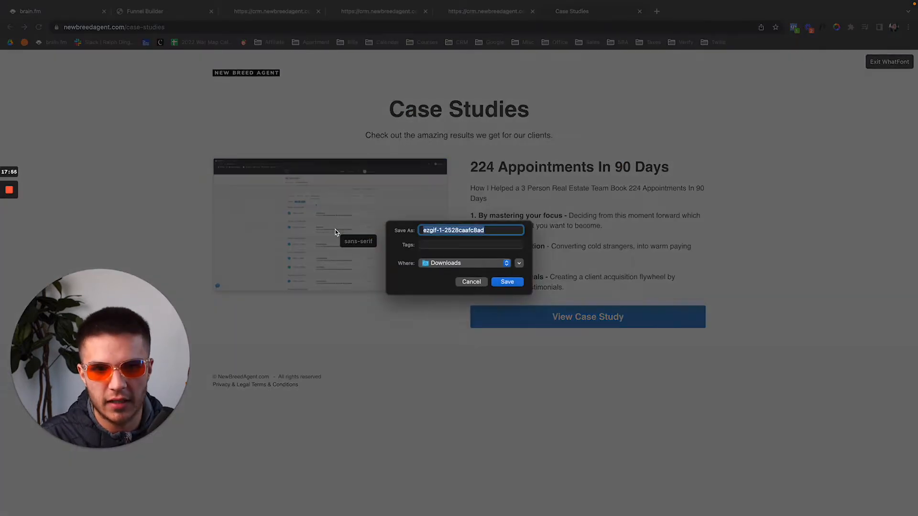
pyautogui.press('Return')
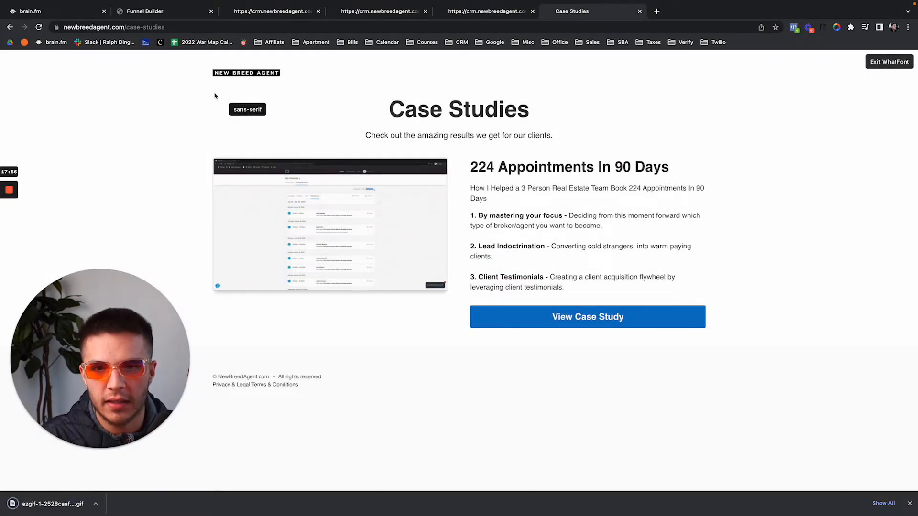
# In the Funnel Builder, try to upload ezgif-1-2528caafc8ad.gif to the media library for the placeholder image beside the case study text
pyautogui.click(172, 14)
pyautogui.click(408, 211)
pyautogui.moveTo(130, 324); pyautogui.dragTo(331, 313)
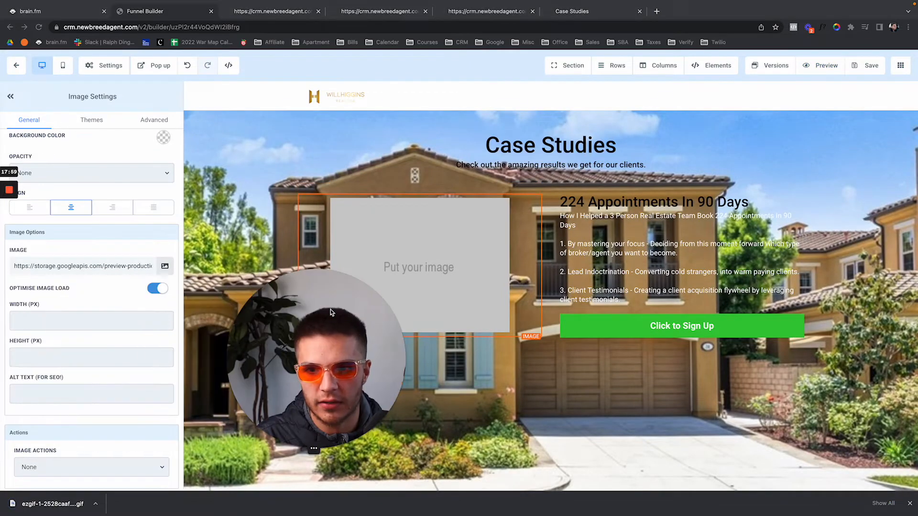
pyautogui.click(165, 266)
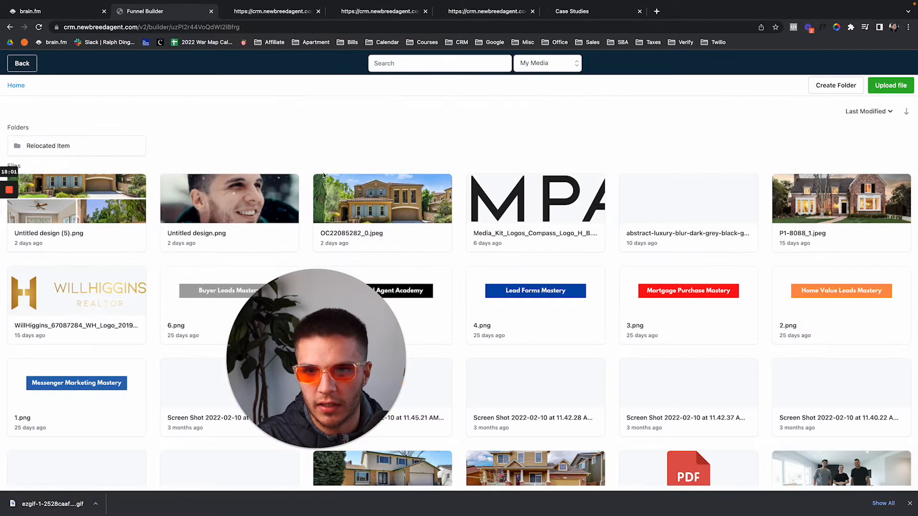
pyautogui.click(891, 85)
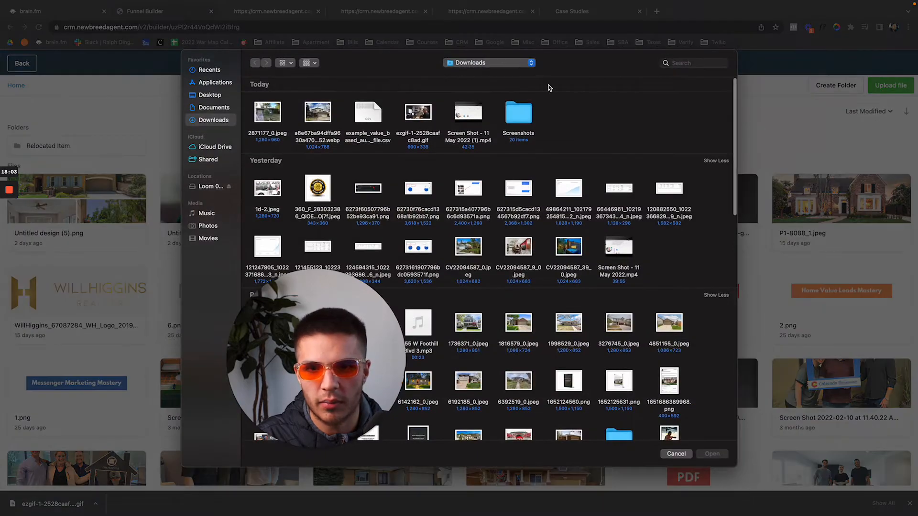
pyautogui.doubleClick(410, 123)
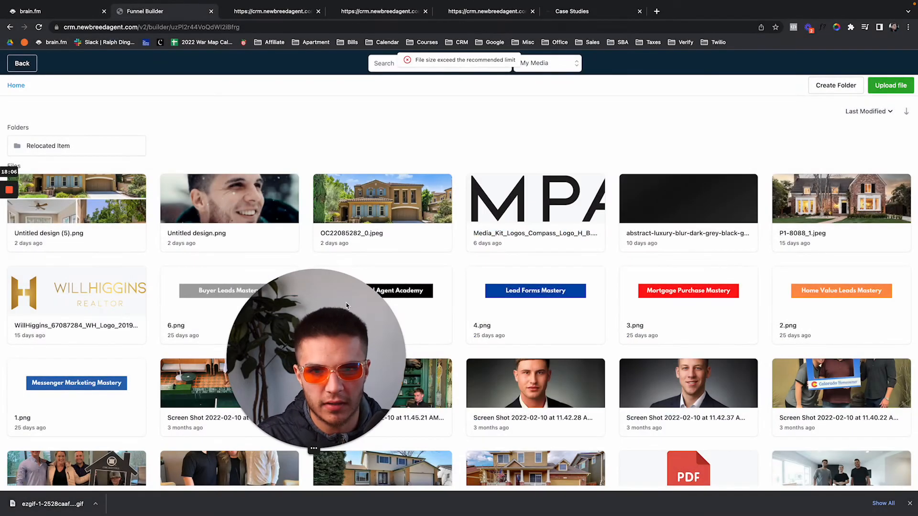
pyautogui.moveTo(347, 306); pyautogui.dragTo(165, 341)
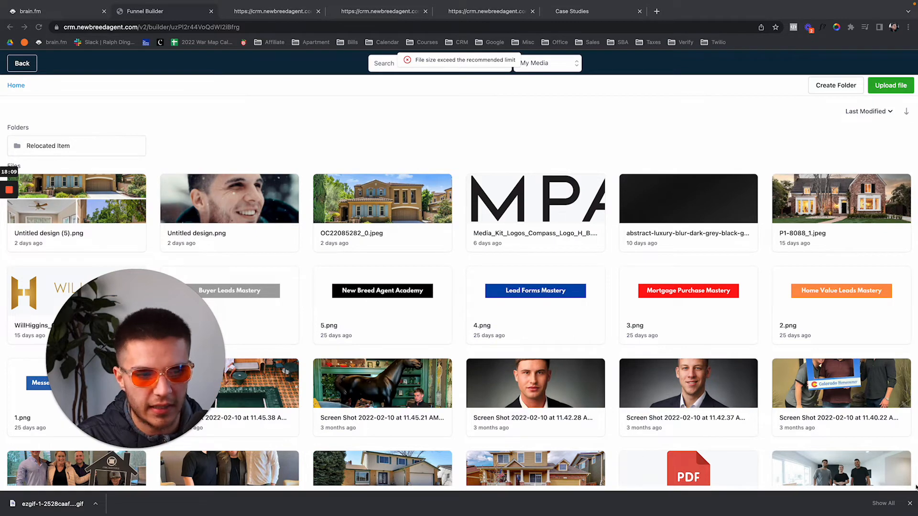
pyautogui.click(910, 503)
# Use the library photo of three men standing in a living room as the case study image
pyautogui.scroll(-1, 456, 314)
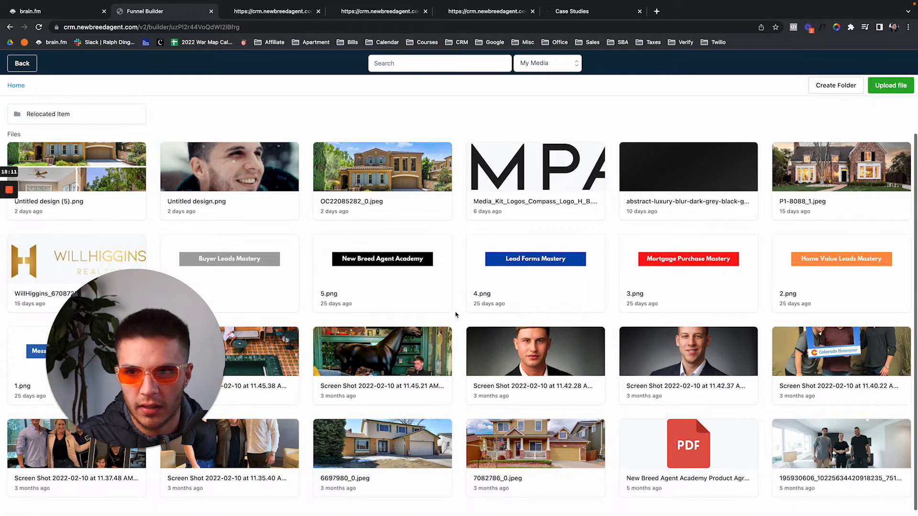
pyautogui.scroll(1, 456, 314)
pyautogui.doubleClick(832, 475)
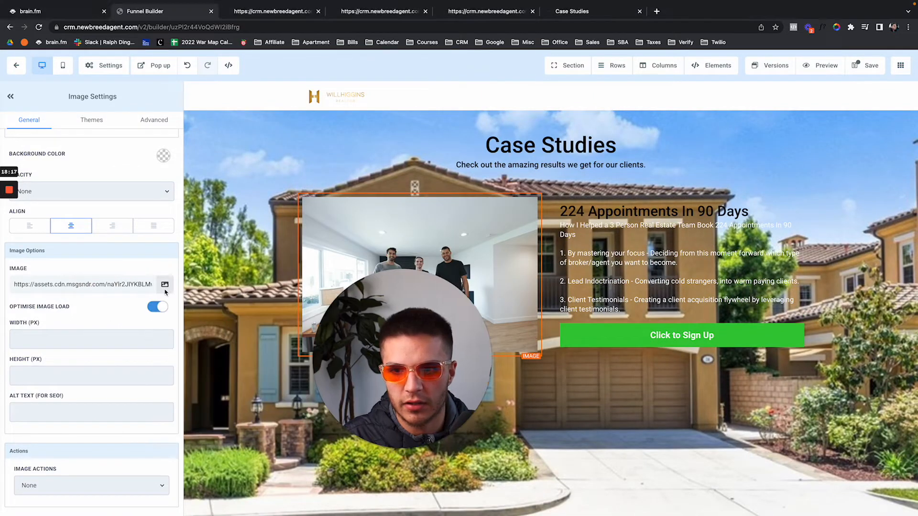
# Try again to upload ezgif-1-2528caafc8ad.gif as the case study image, and return to the page editor
pyautogui.click(165, 287)
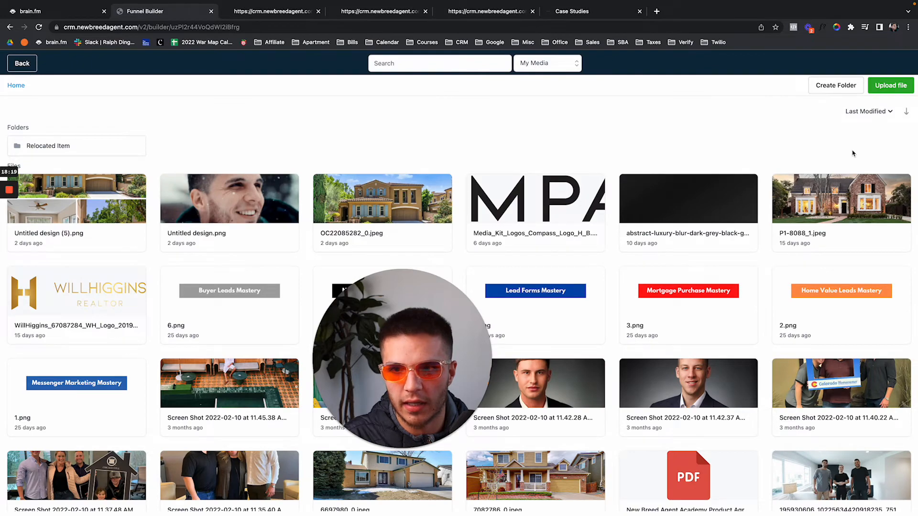
pyautogui.click(898, 84)
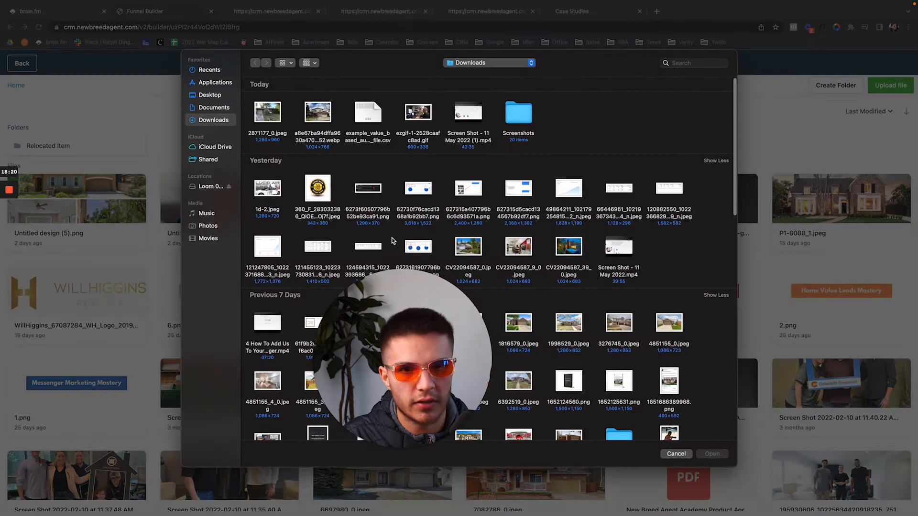
pyautogui.doubleClick(406, 117)
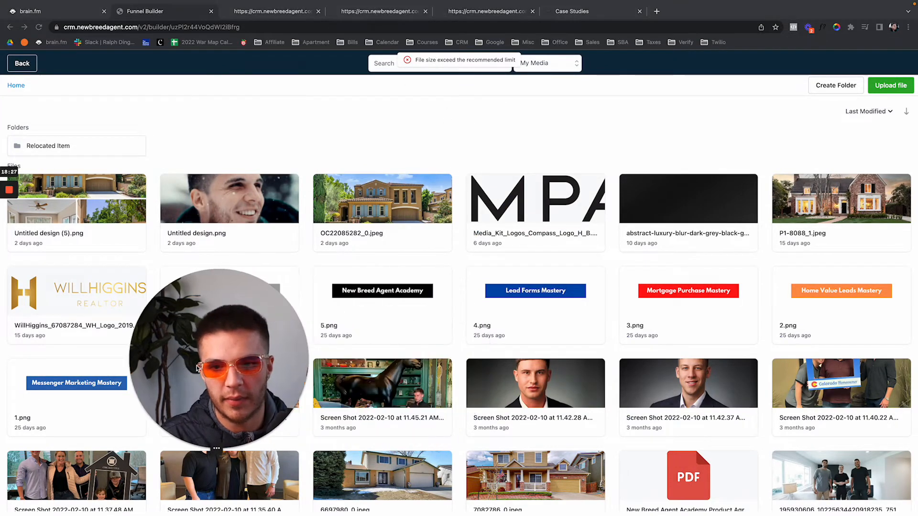
pyautogui.scroll(-1, 547, 335)
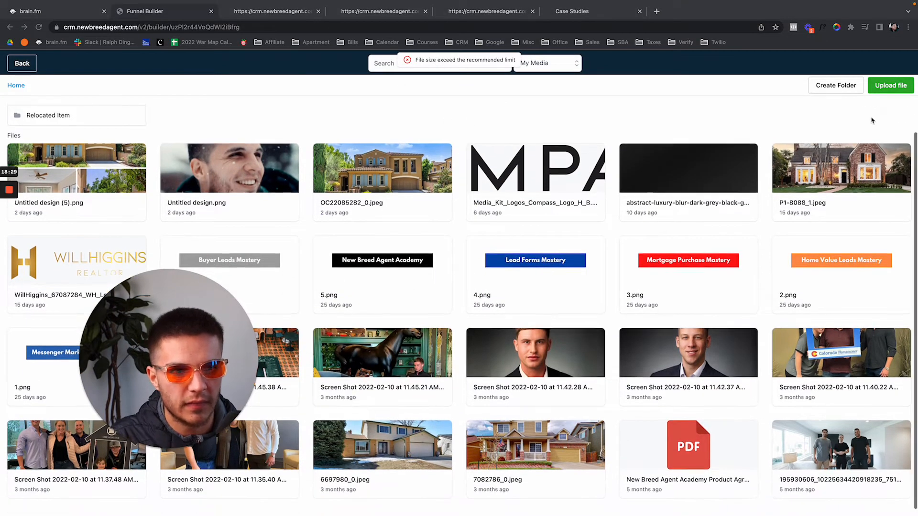
pyautogui.scroll(1, 531, 166)
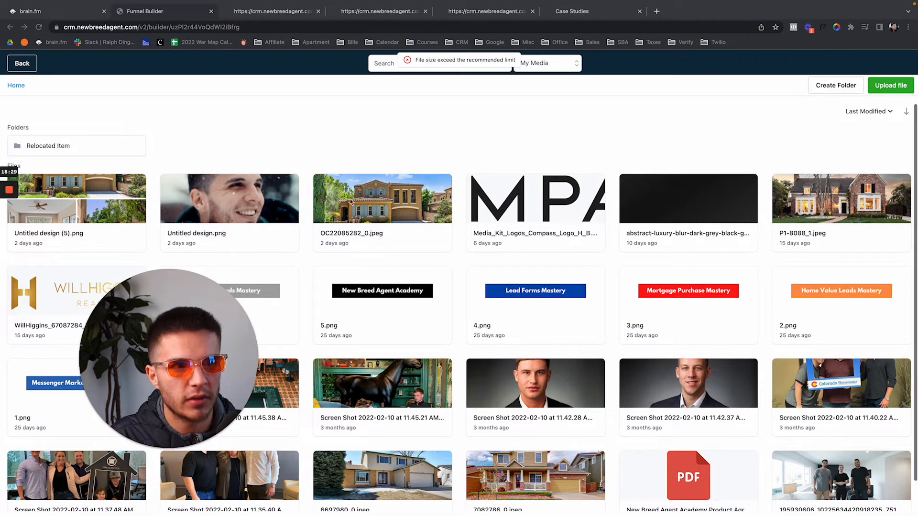
pyautogui.click(22, 63)
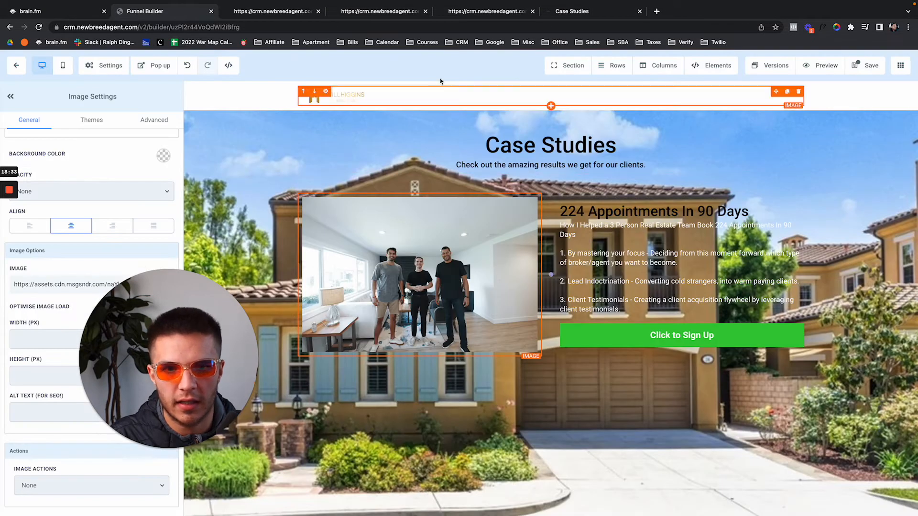
# Close two of the extra CRM preview tabs and bring up the Case Studies reference page
pyautogui.click(484, 12)
pyautogui.click(532, 11)
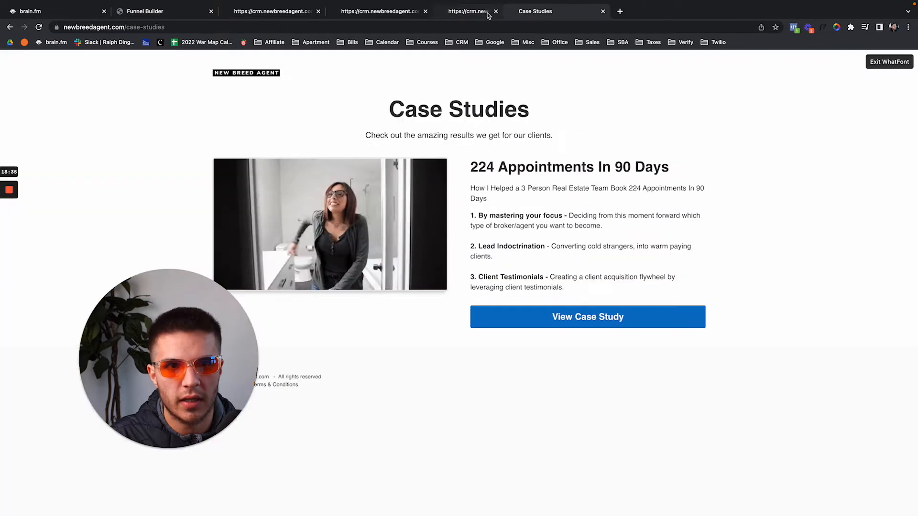
pyautogui.click(425, 11)
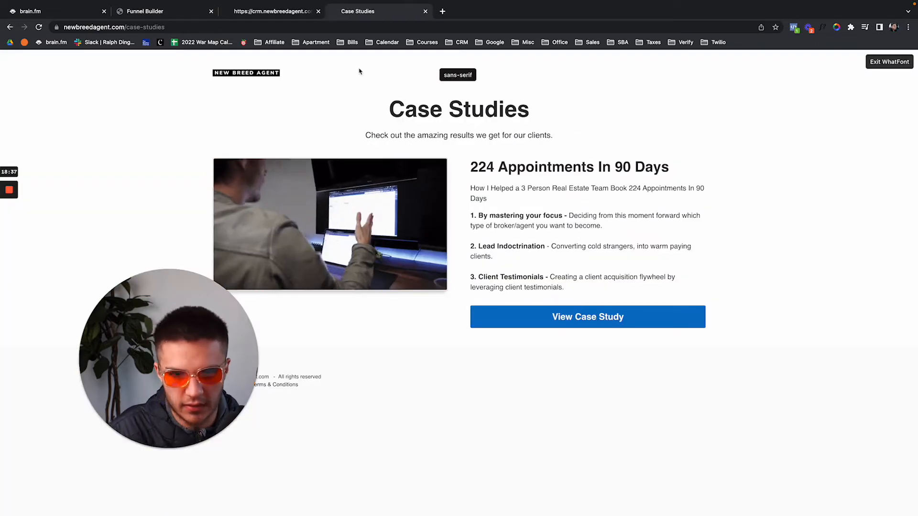
# Capture a screenshot of only the animated picture on the Case Studies reference page
pyautogui.moveTo(137, 339); pyautogui.dragTo(69, 341)
pyautogui.press('shift+super+4')
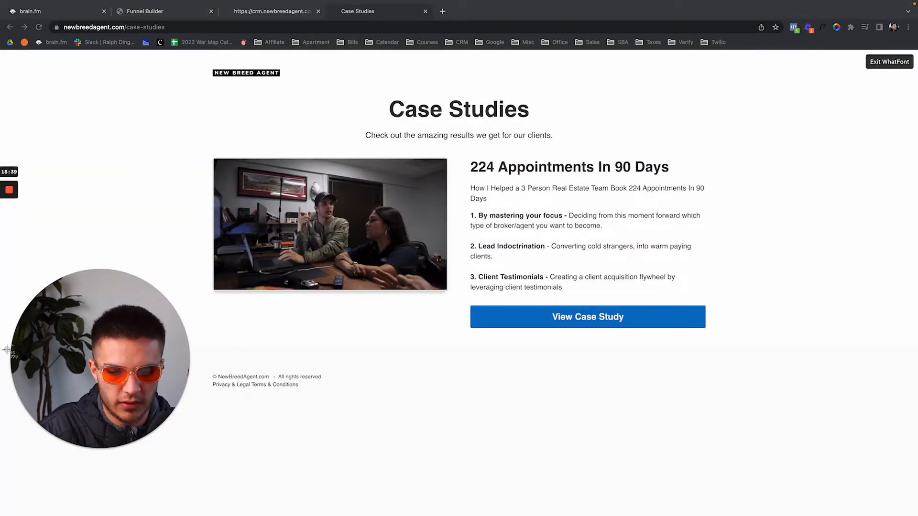
pyautogui.moveTo(216, 157); pyautogui.dragTo(448, 290)
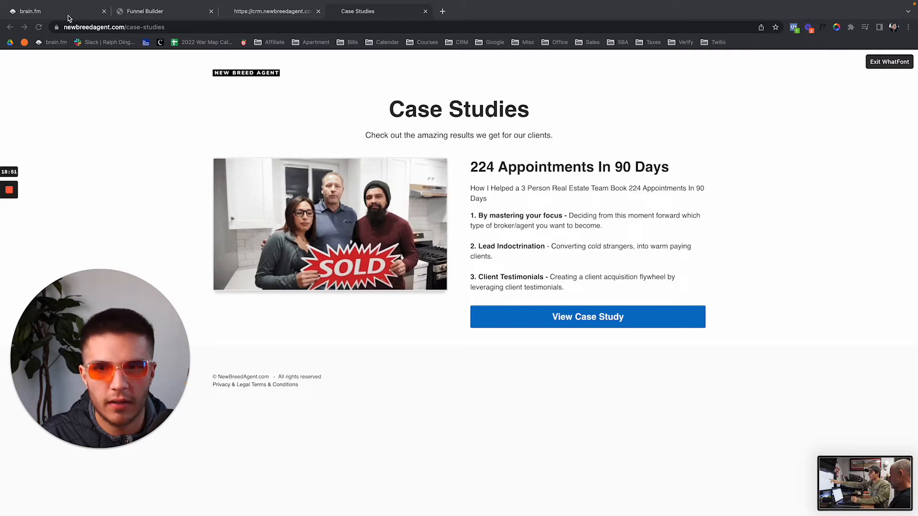
# Upload the new 6.24.38 AM screenshot from the Screenshots folder and use it as the case study image in the Funnel Builder
pyautogui.click(148, 11)
pyautogui.moveTo(129, 335); pyautogui.dragTo(405, 335)
pyautogui.click(165, 285)
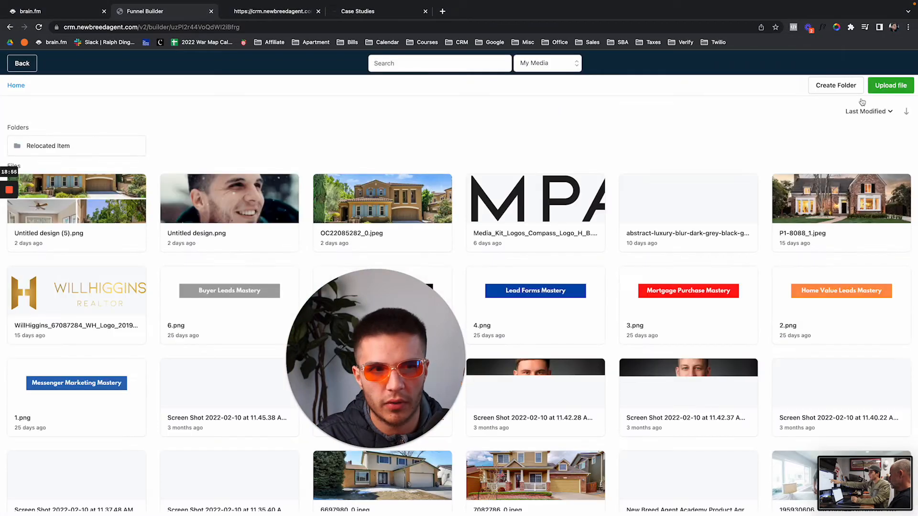
pyautogui.click(891, 85)
pyautogui.doubleClick(516, 119)
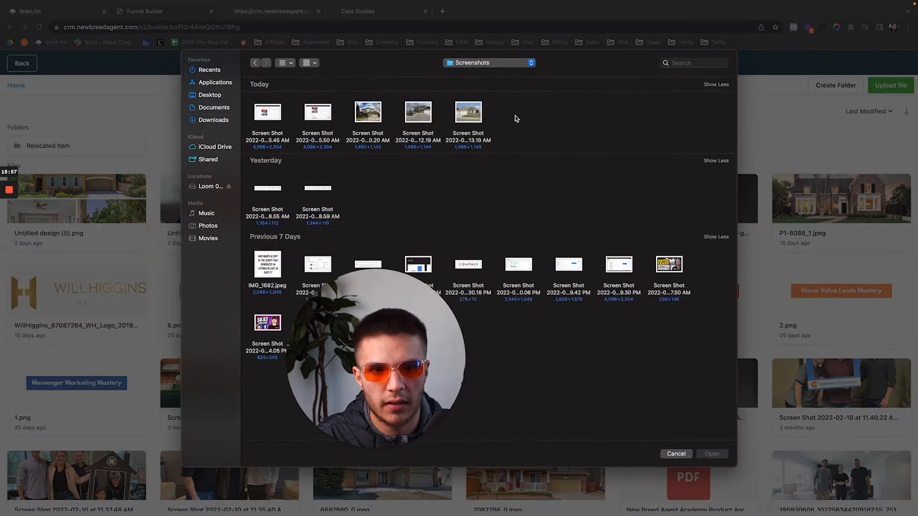
pyautogui.click(518, 112)
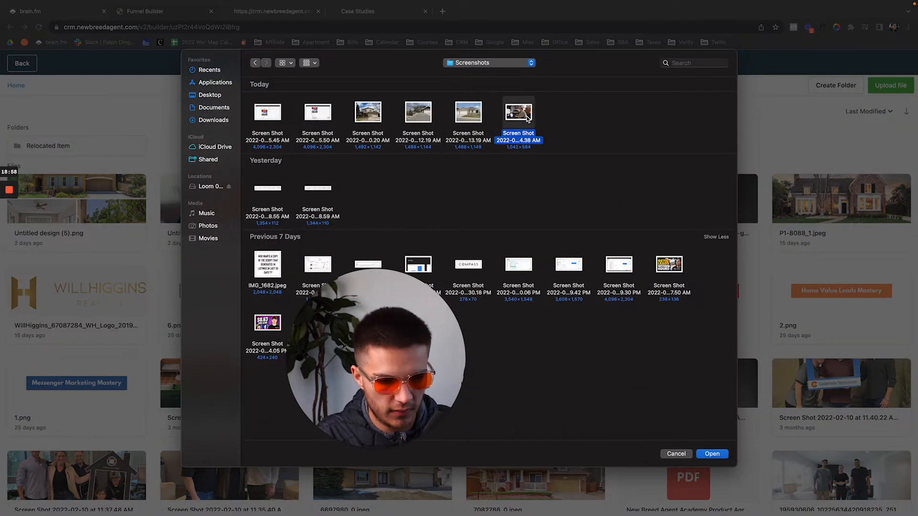
pyautogui.press('Return')
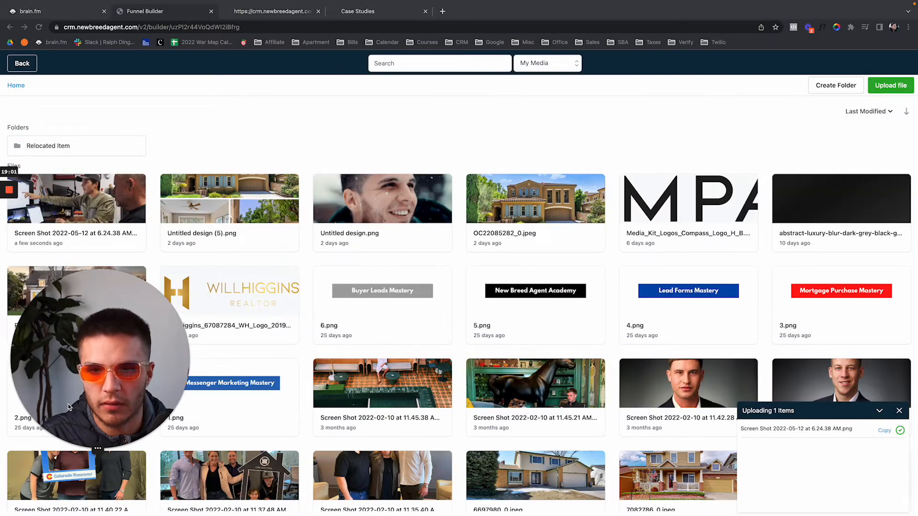
pyautogui.click(126, 245)
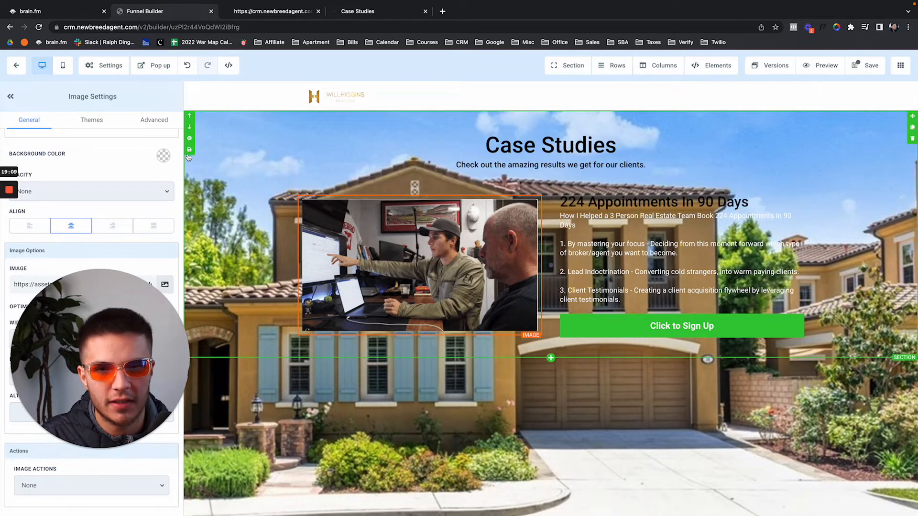
# Remove the house background image from the page by clearing its image URL
pyautogui.click(119, 68)
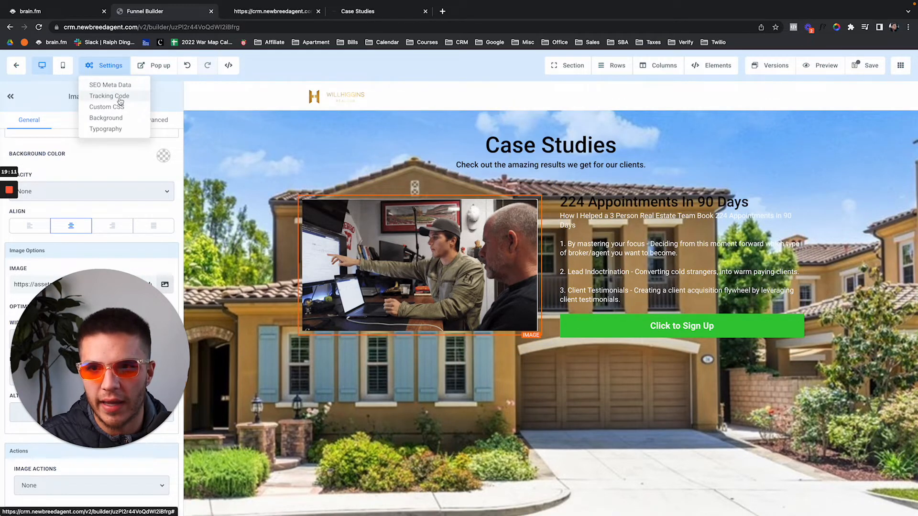
pyautogui.click(106, 118)
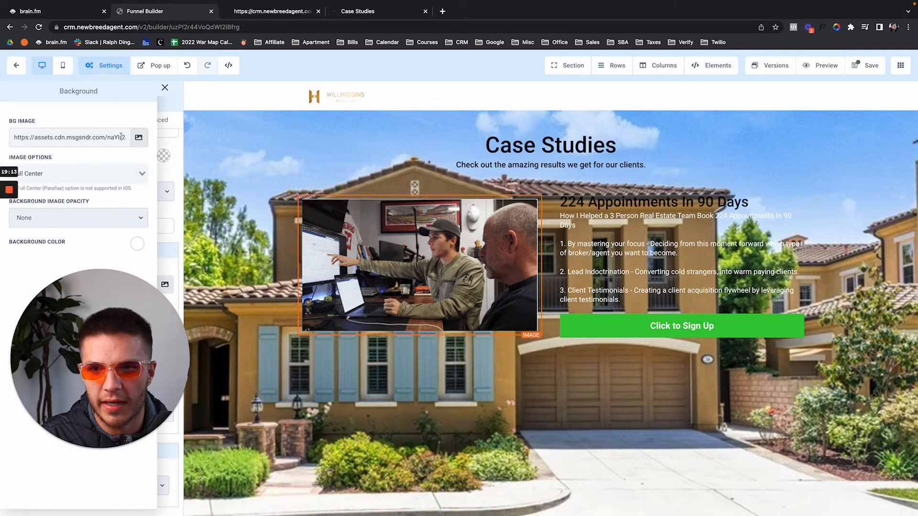
pyautogui.press('super+a')
pyautogui.press('BackSpace')
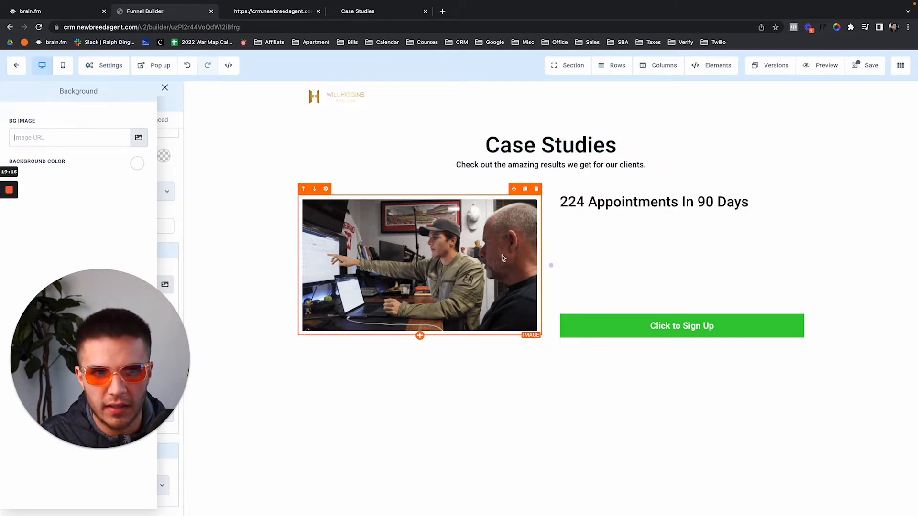
# Select the whole case study paragraph and set its text color to black
pyautogui.click(601, 244)
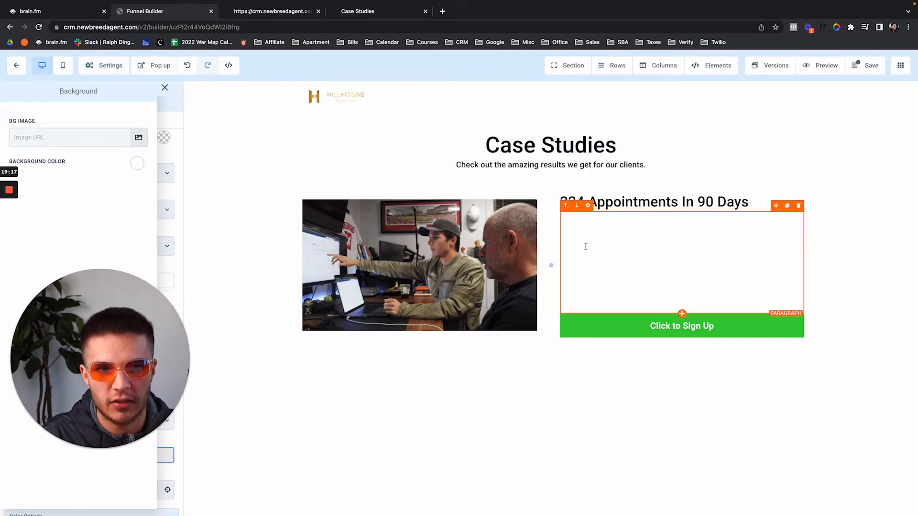
pyautogui.press('super+a')
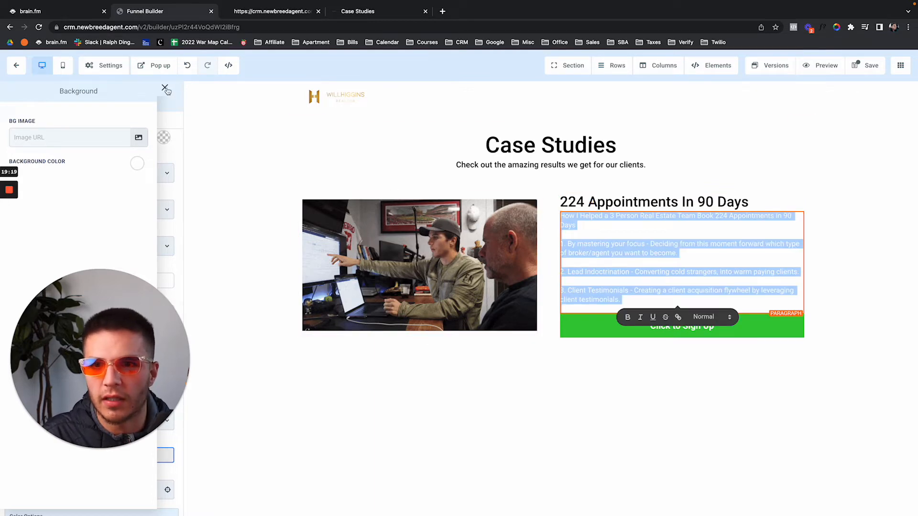
pyautogui.click(165, 89)
pyautogui.scroll(-5, 175, 335)
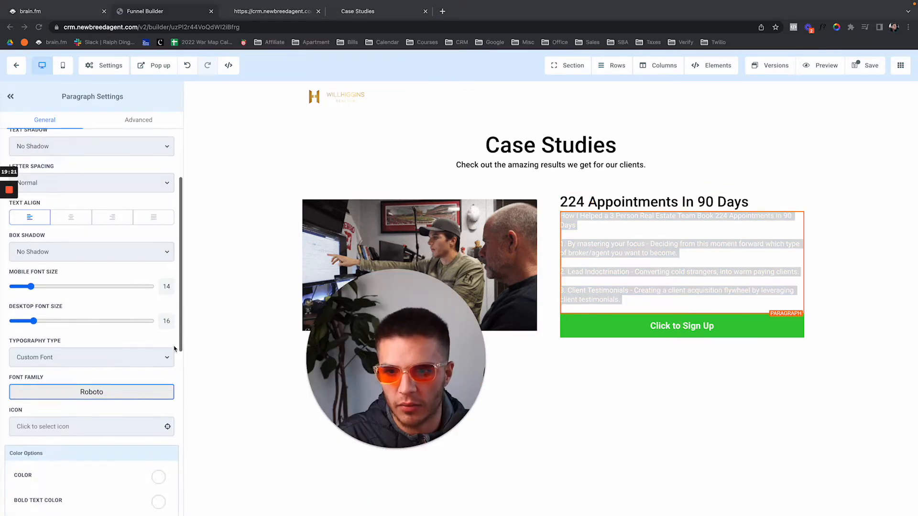
pyautogui.scroll(-4, 168, 353)
pyautogui.click(164, 297)
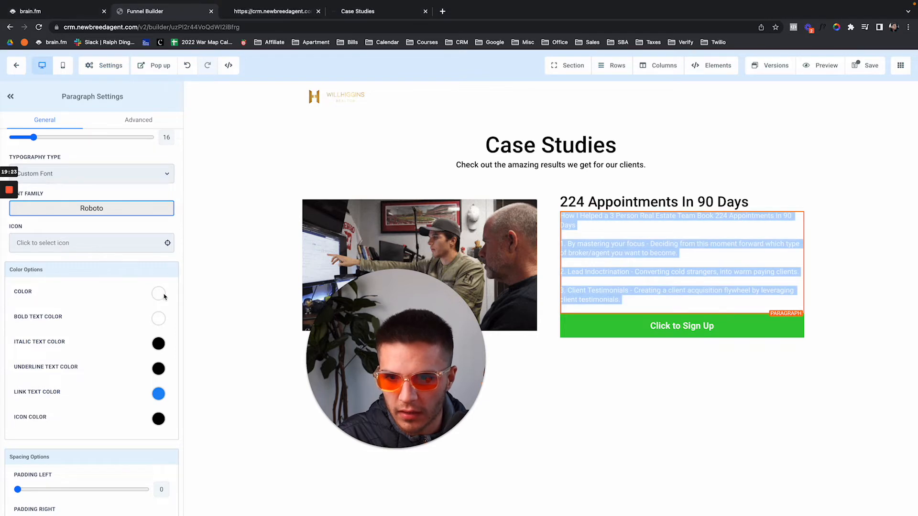
pyautogui.click(164, 297)
pyautogui.click(157, 295)
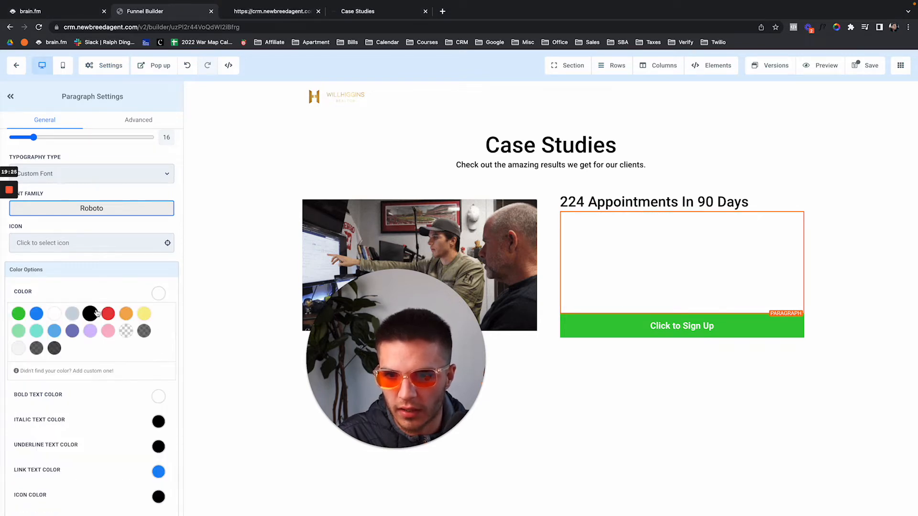
pyautogui.click(95, 313)
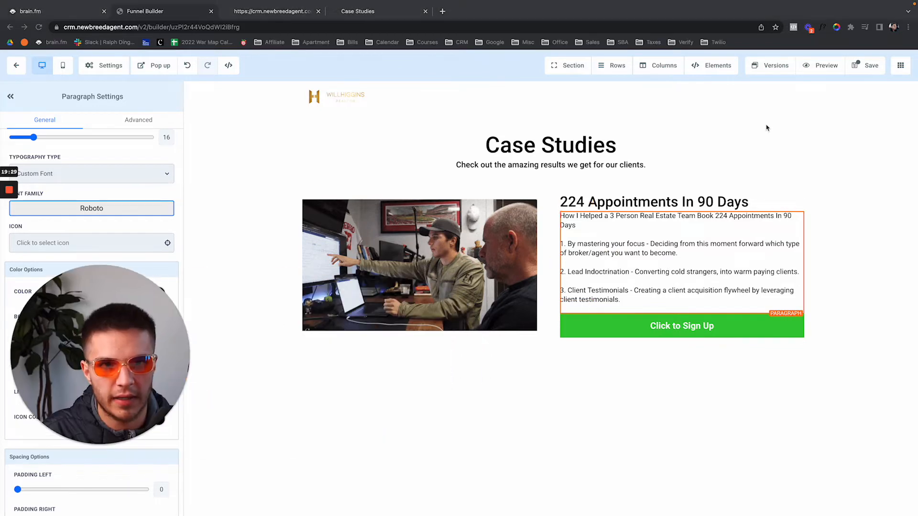
# Compare the page with the Case Studies reference and save the landing page
pyautogui.click(381, 13)
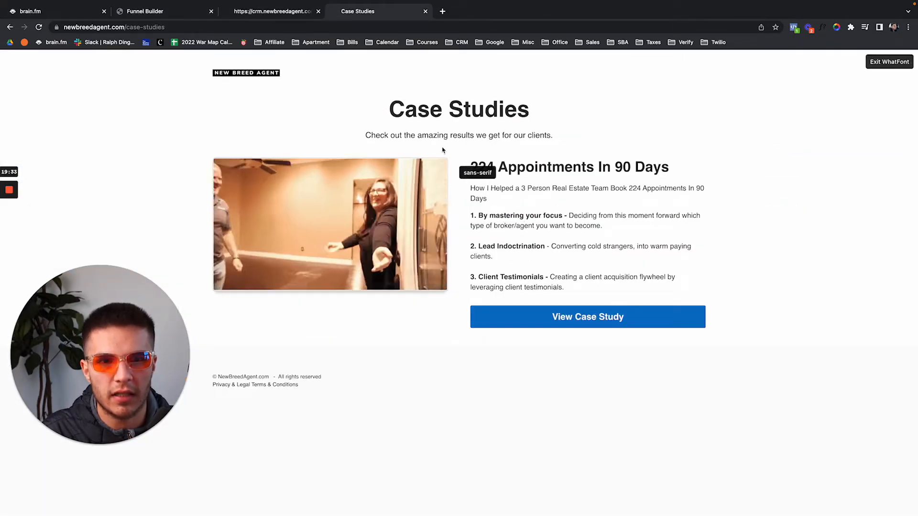
pyautogui.click(165, 12)
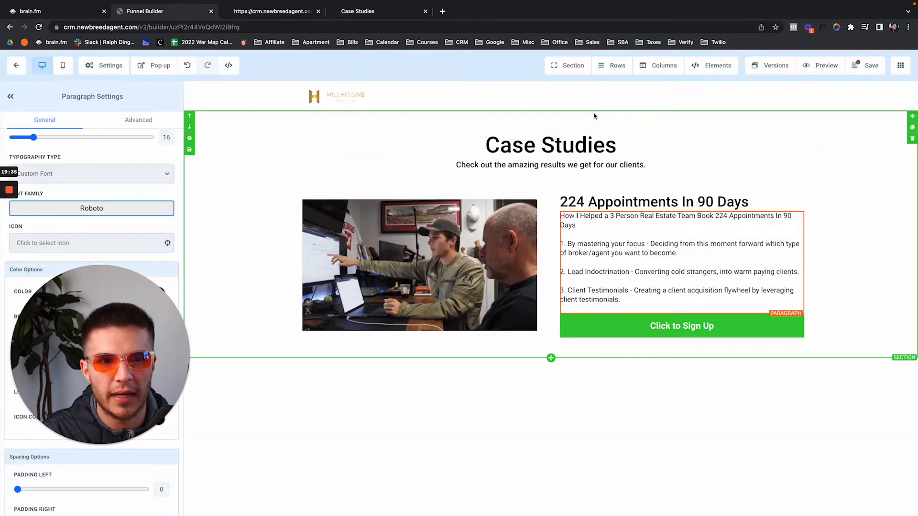
pyautogui.click(861, 66)
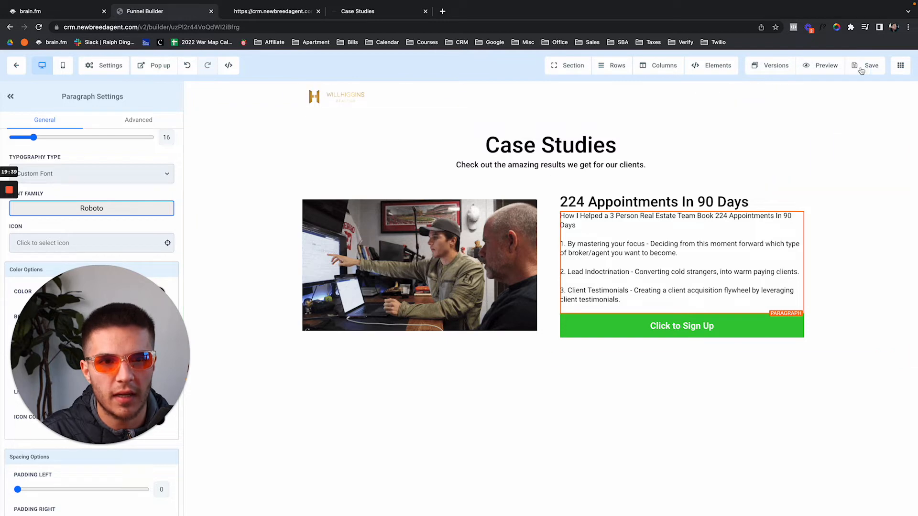
# Preview the funnel page and compare its headings, text and spacing with the live newbreedagent.com Case Studies page
pyautogui.click(827, 67)
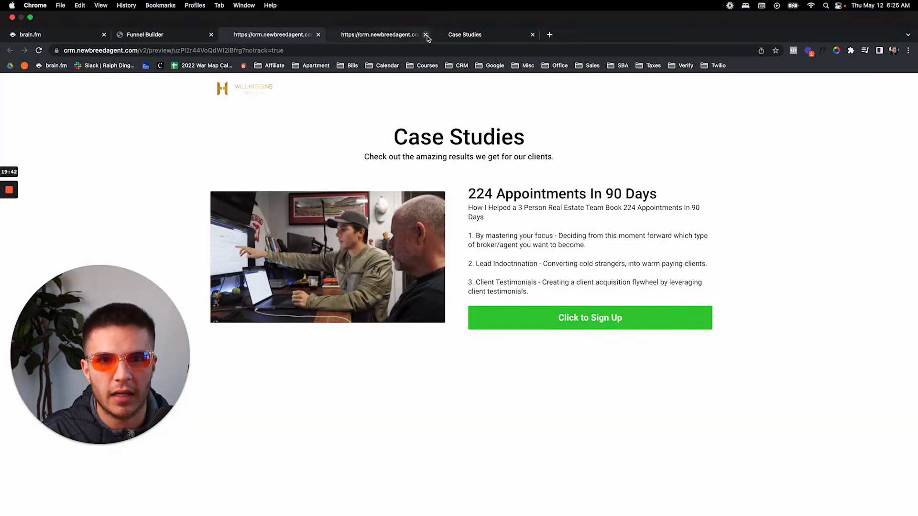
pyautogui.click(426, 34)
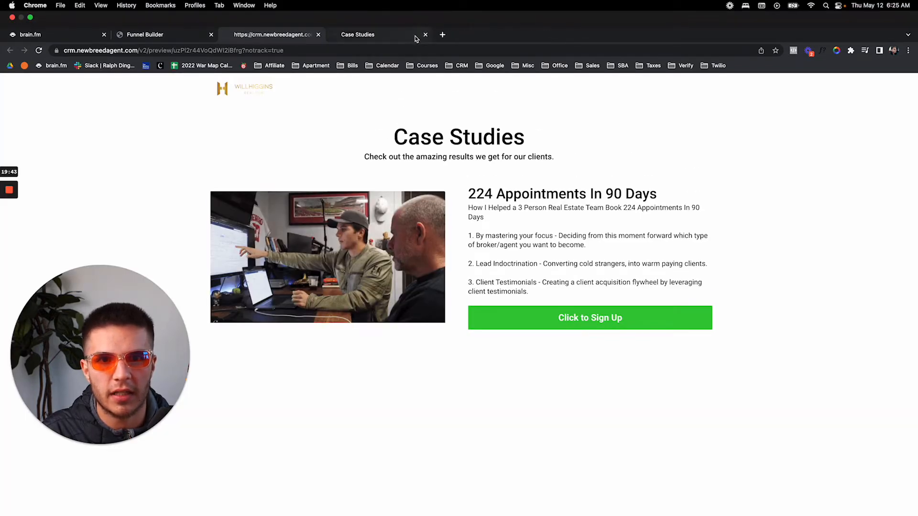
pyautogui.click(399, 36)
pyautogui.click(296, 36)
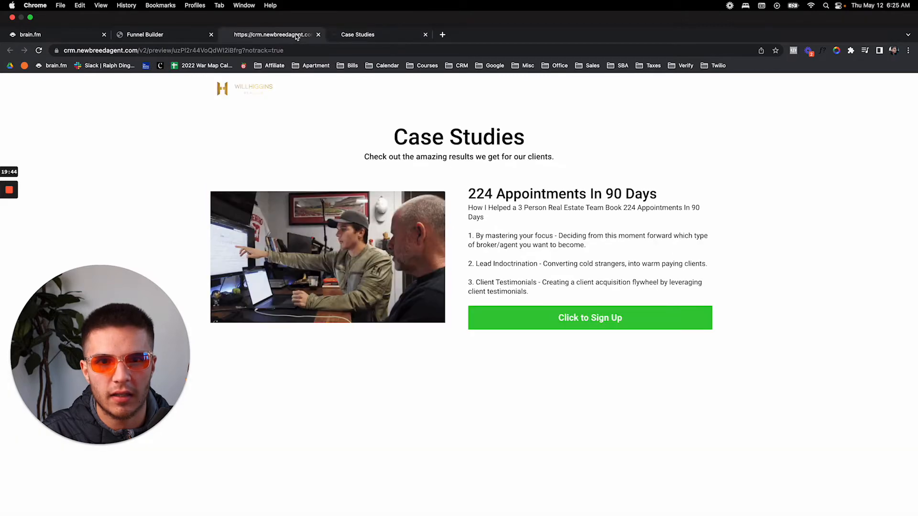
pyautogui.click(371, 39)
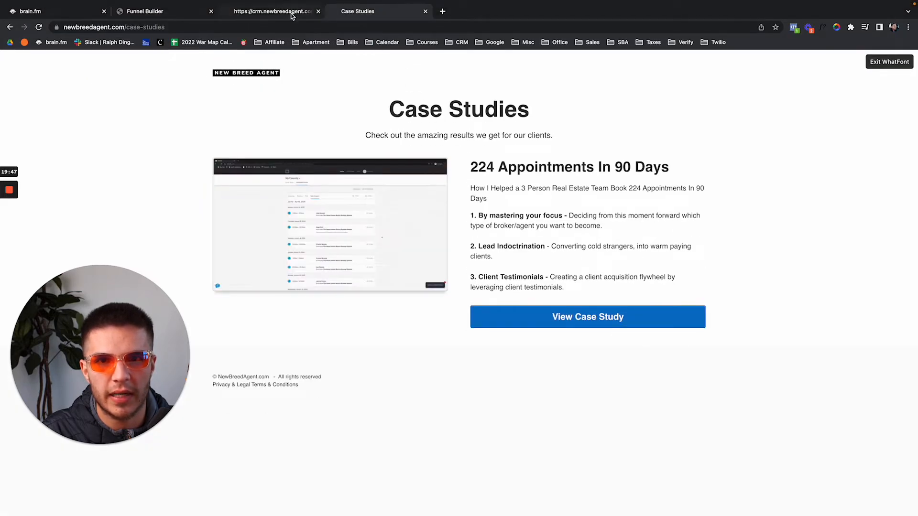
pyautogui.click(310, 16)
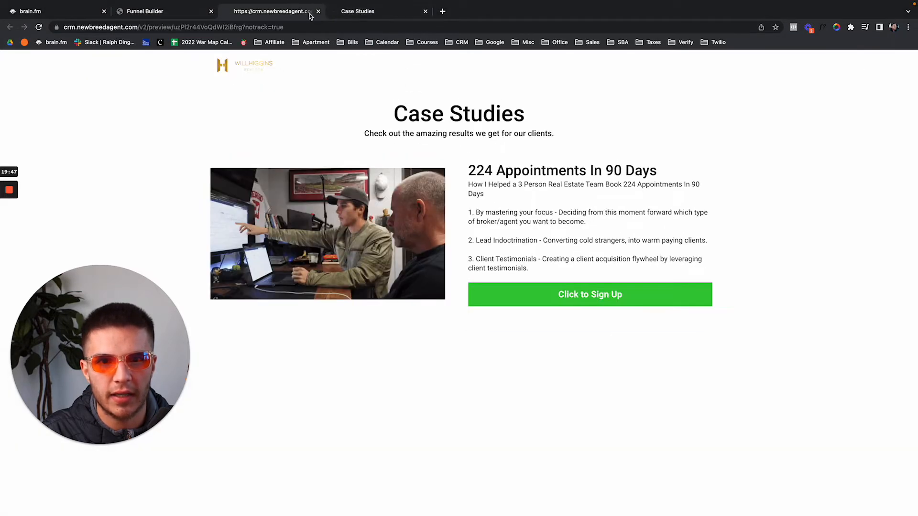
pyautogui.click(368, 12)
pyautogui.click(257, 15)
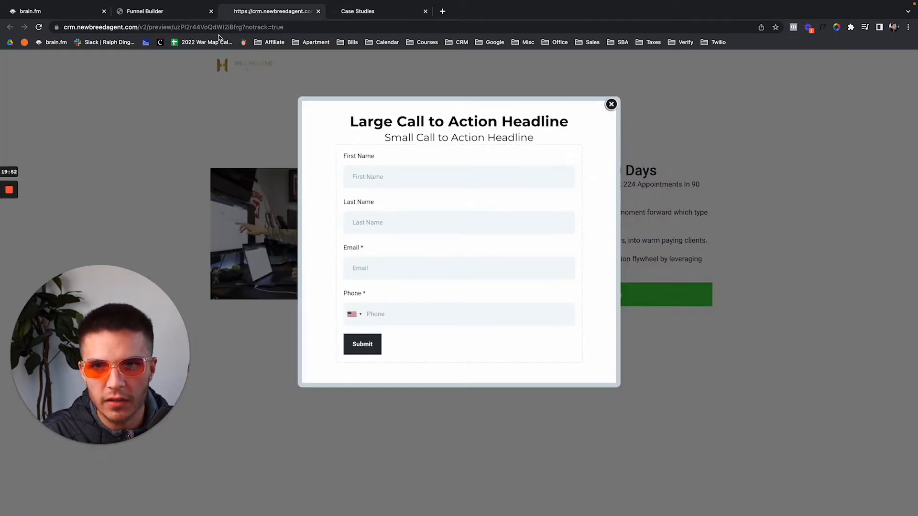
# Return to the funnel builder, close the preview and make the Case Studies headline text bold
pyautogui.click(188, 18)
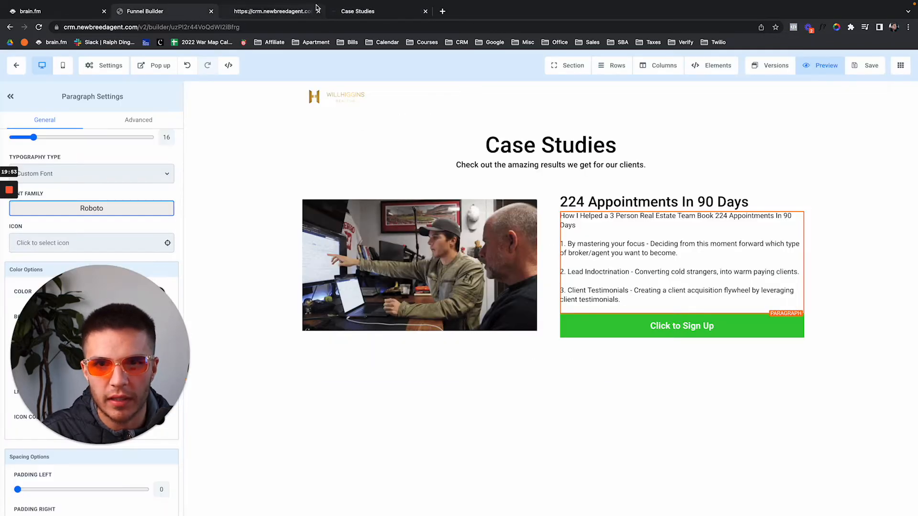
pyautogui.click(507, 146)
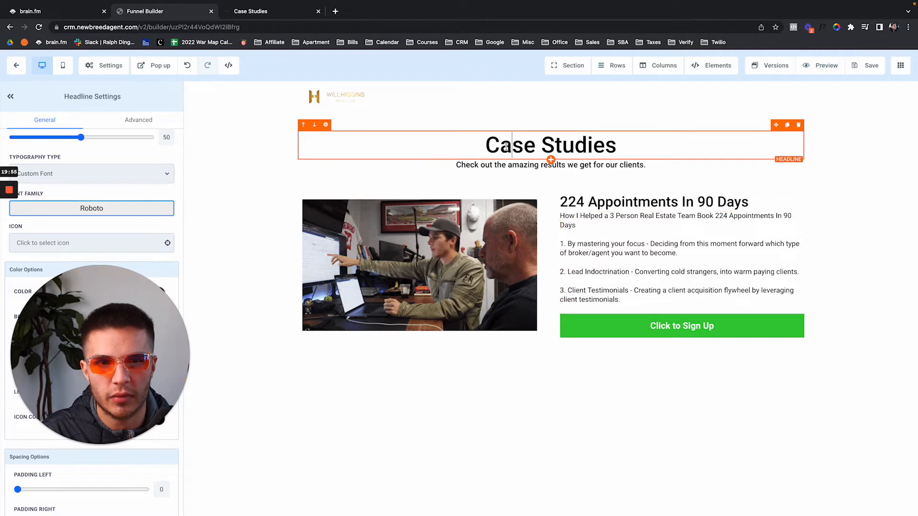
pyautogui.tripleClick(506, 147)
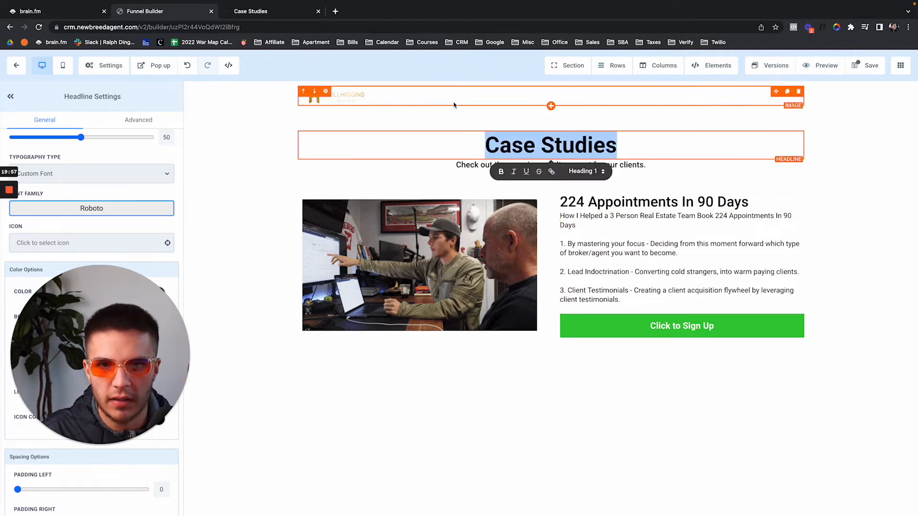
# Set the top padding of the one-column row holding the Case Studies headline to 0 and save the page
pyautogui.click(468, 127)
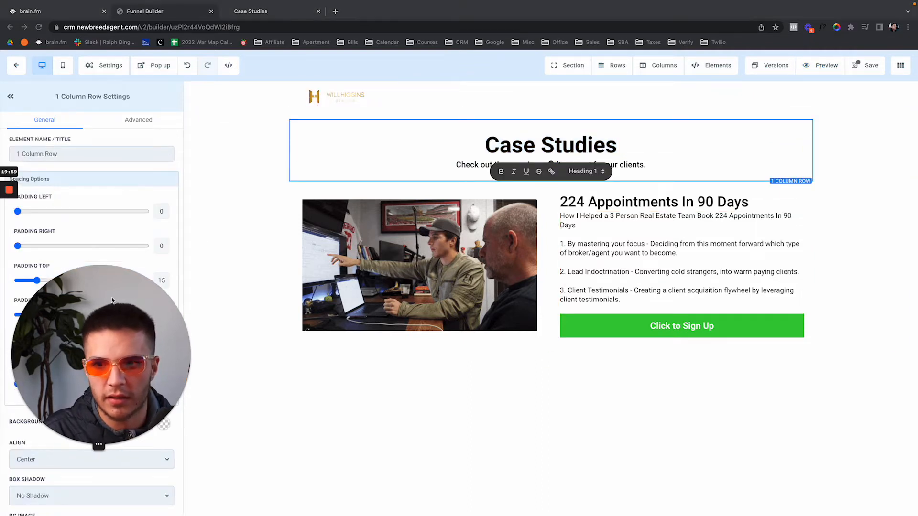
pyautogui.moveTo(62, 309); pyautogui.dragTo(259, 314)
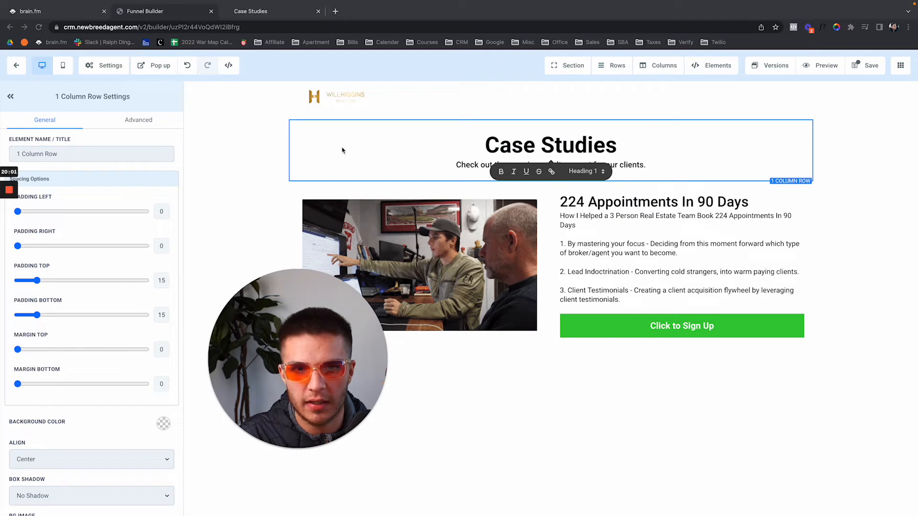
pyautogui.click(166, 283)
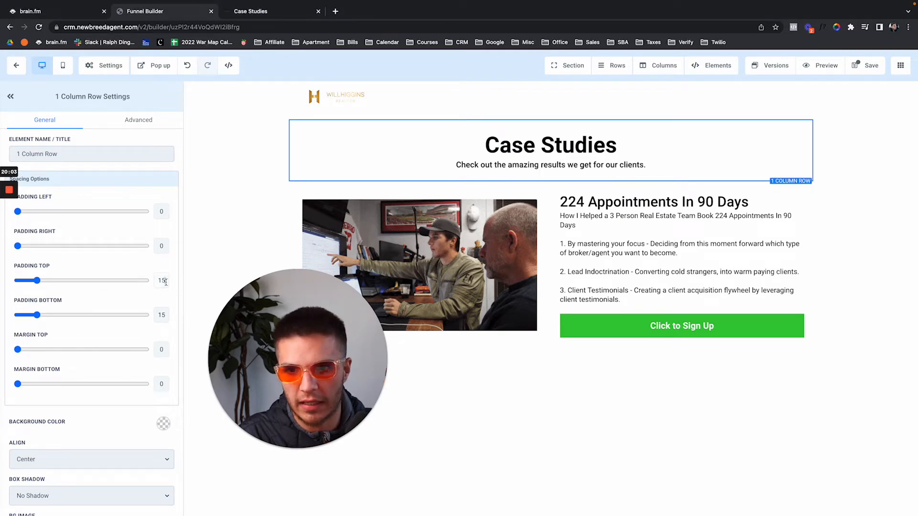
pyautogui.press('BackSpace')
pyautogui.write('0')
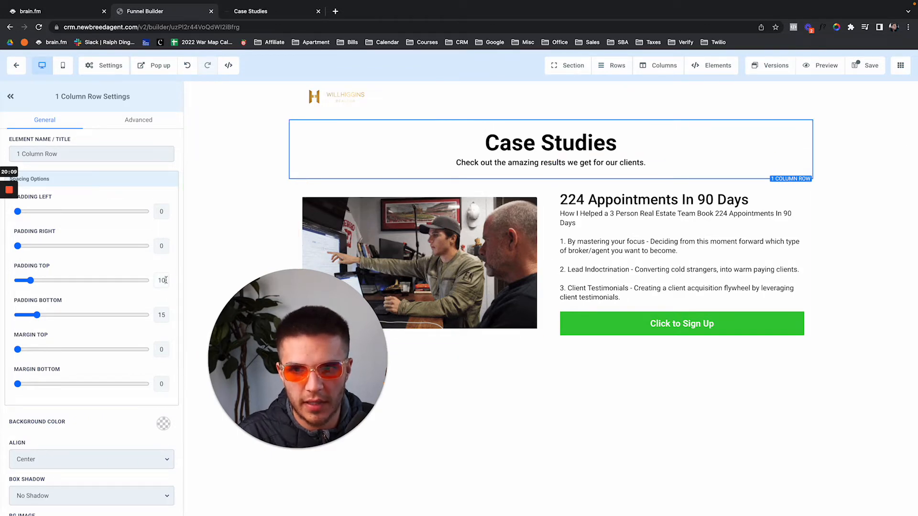
pyautogui.press('BackSpace')
pyautogui.write('5')
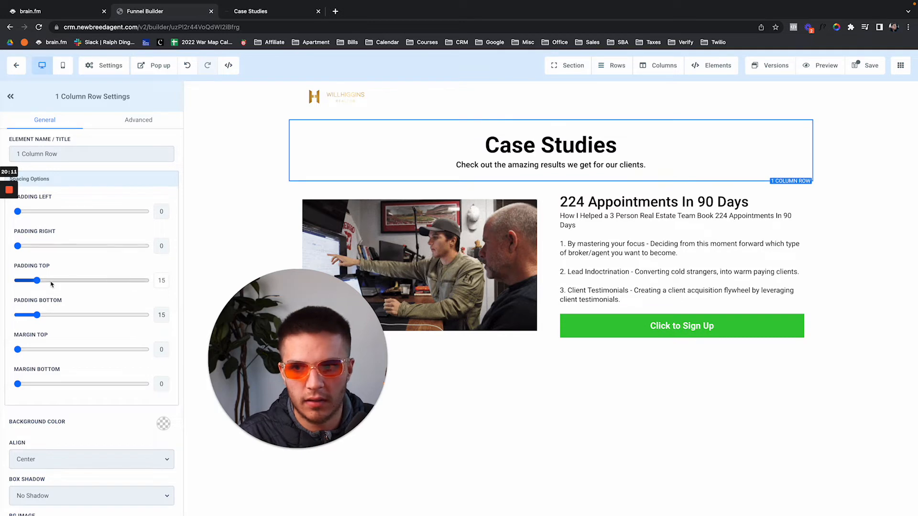
pyautogui.moveTo(37, 283); pyautogui.dragTo(19, 283)
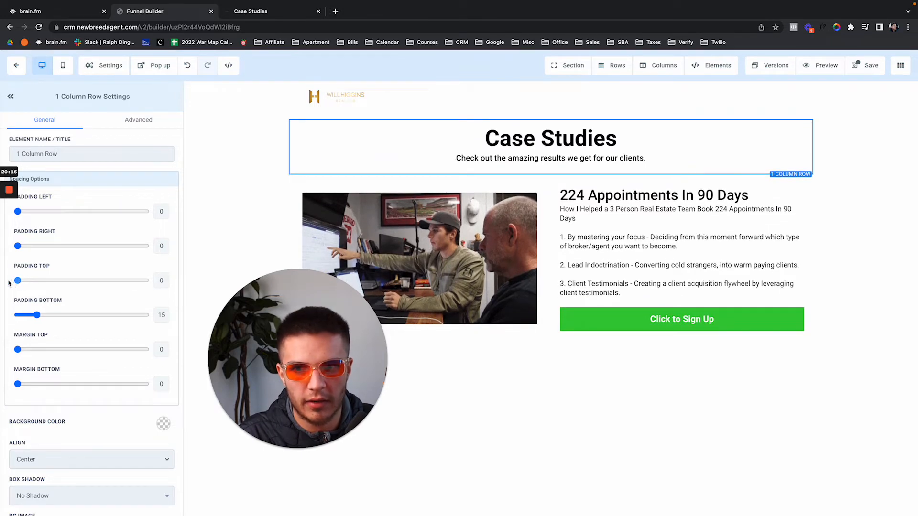
pyautogui.click(866, 66)
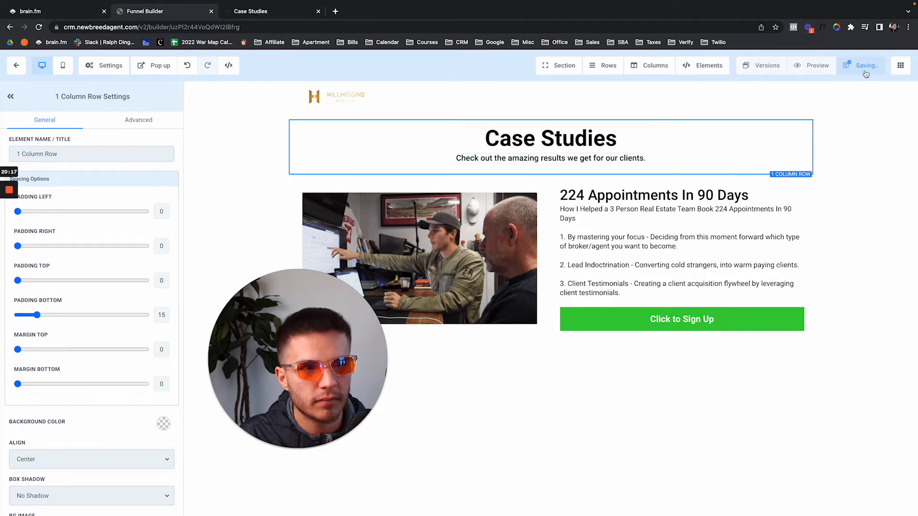
# Preview the saved page without its sign-up pop-up, compare it with the reference Case Studies page, and close the reference page
pyautogui.click(832, 71)
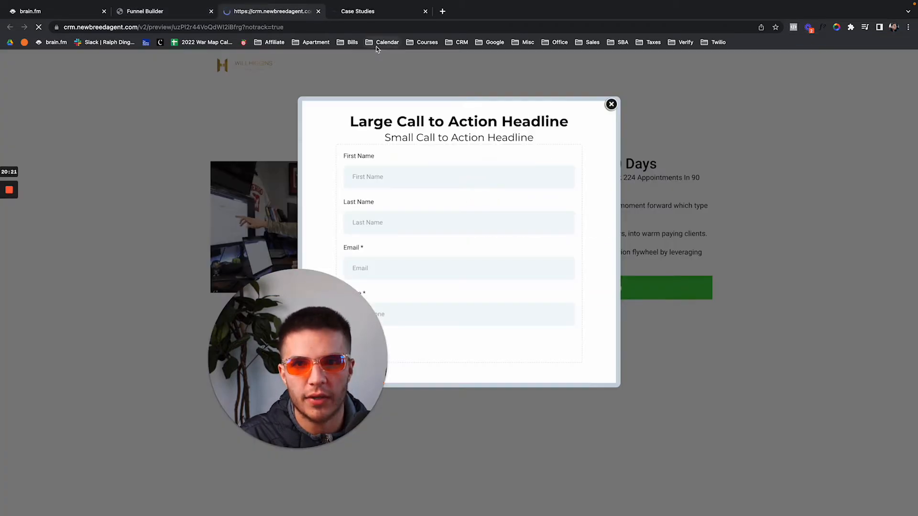
pyautogui.click(611, 105)
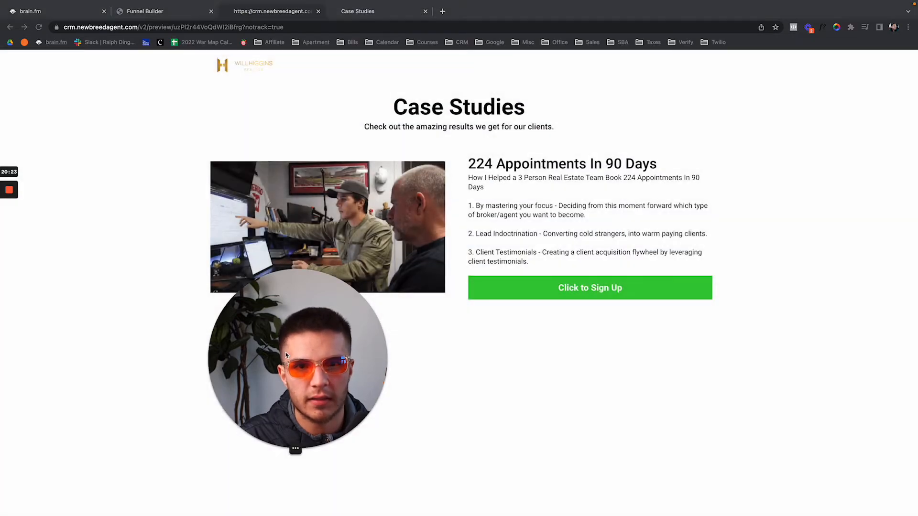
pyautogui.moveTo(305, 330); pyautogui.dragTo(107, 330)
pyautogui.click(356, 14)
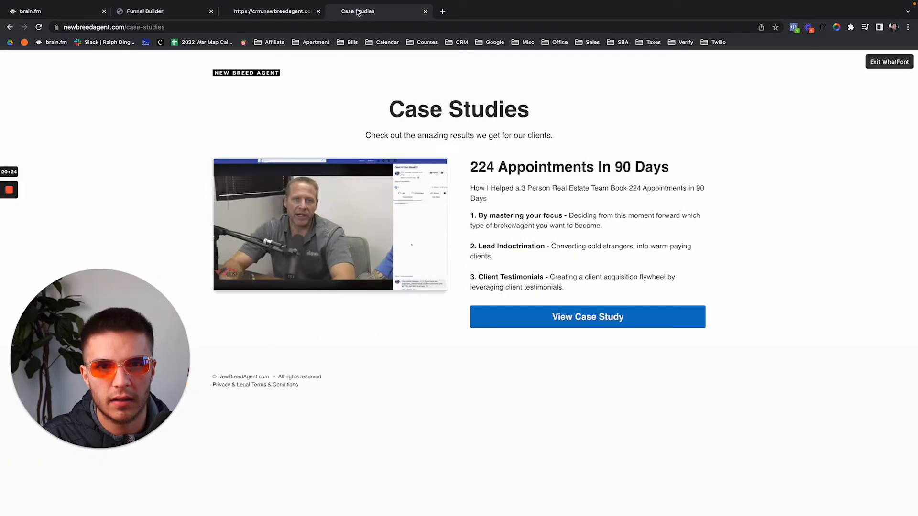
pyautogui.click(297, 15)
pyautogui.click(359, 13)
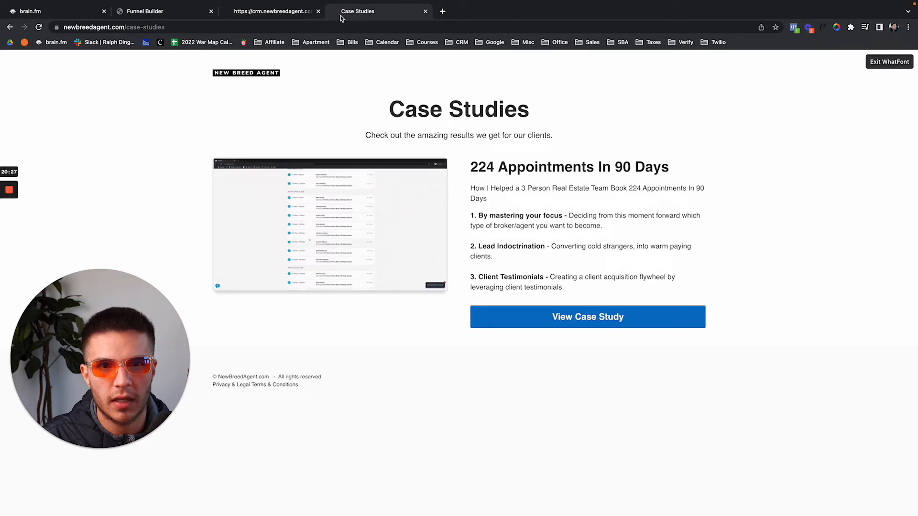
pyautogui.click(293, 14)
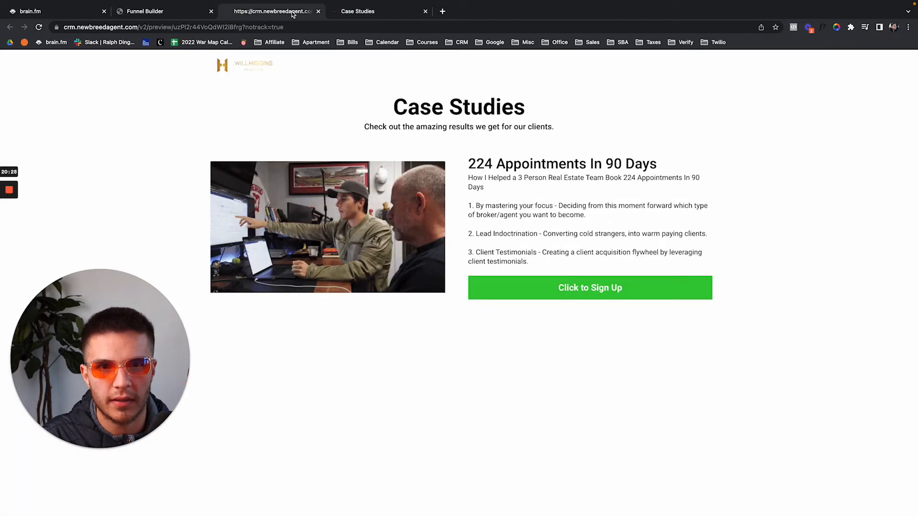
pyautogui.click(348, 12)
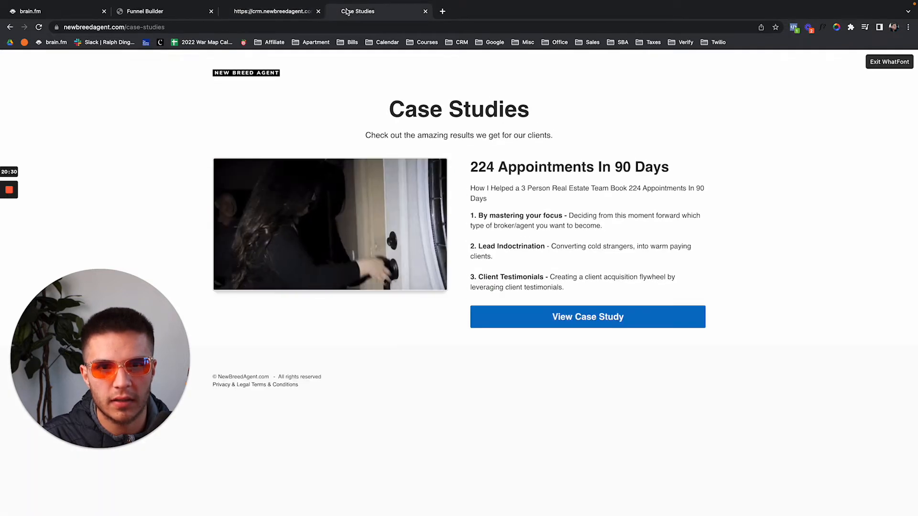
pyautogui.click(260, 11)
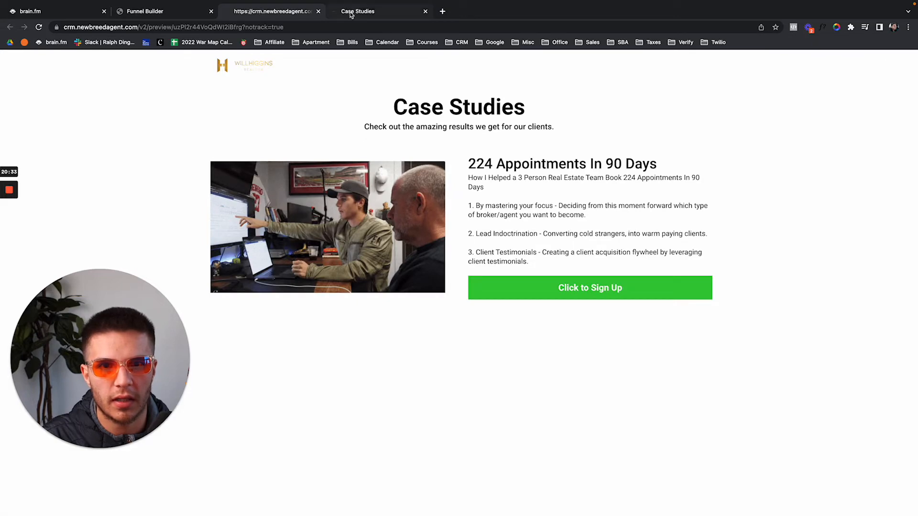
pyautogui.click(375, 12)
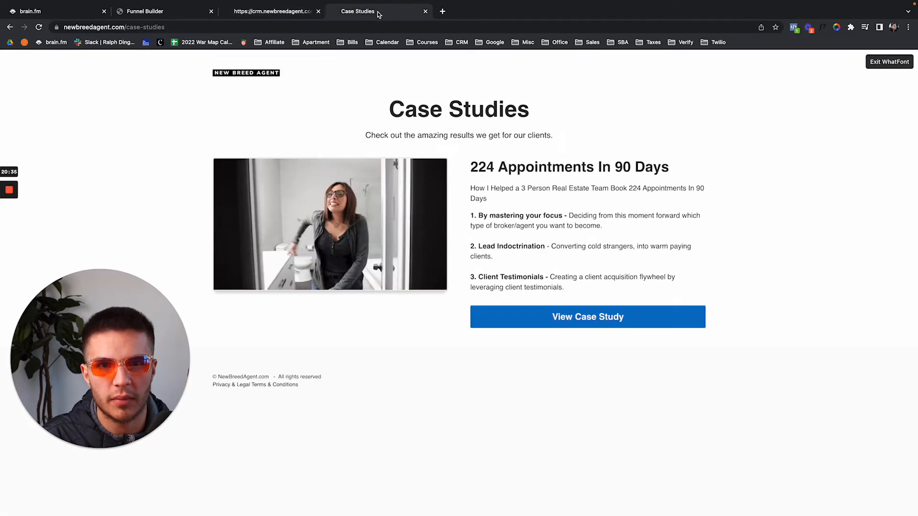
pyautogui.click(425, 11)
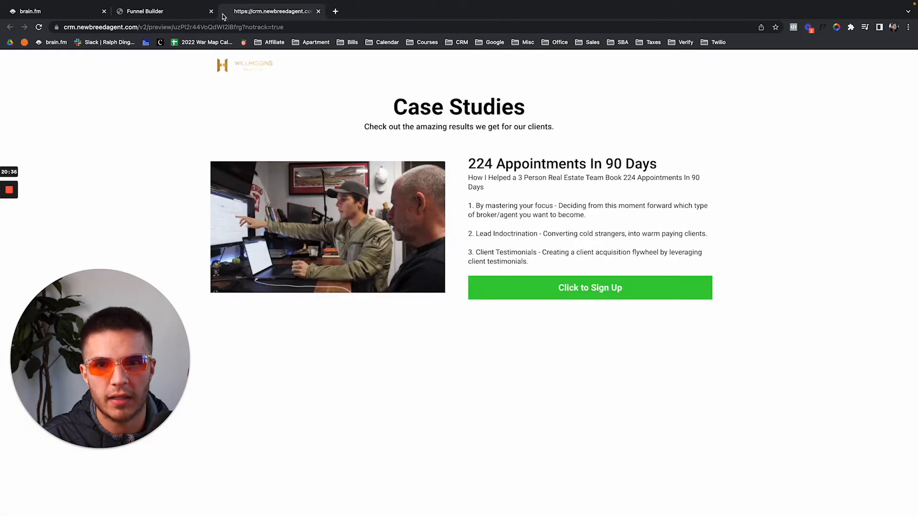
# Back in the funnel builder, set the top padding of the Case Studies headline row to 5 and save the page
pyautogui.click(176, 13)
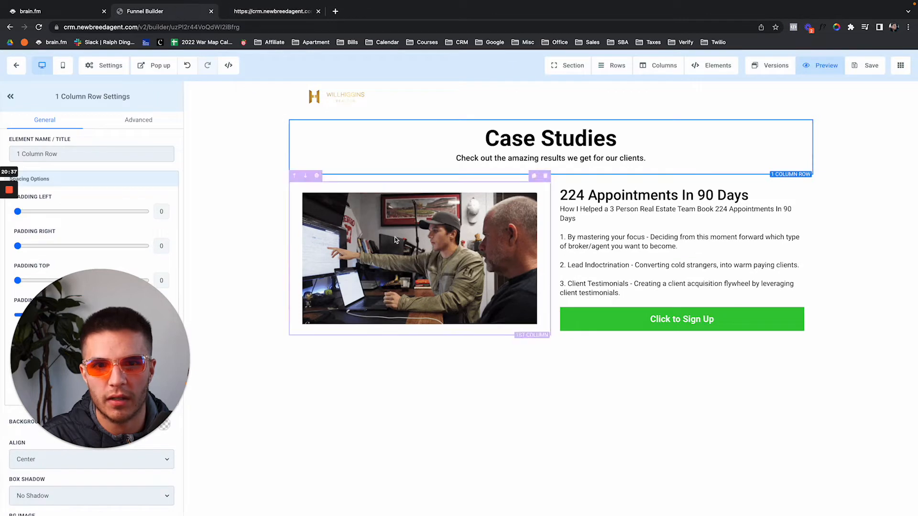
pyautogui.click(461, 125)
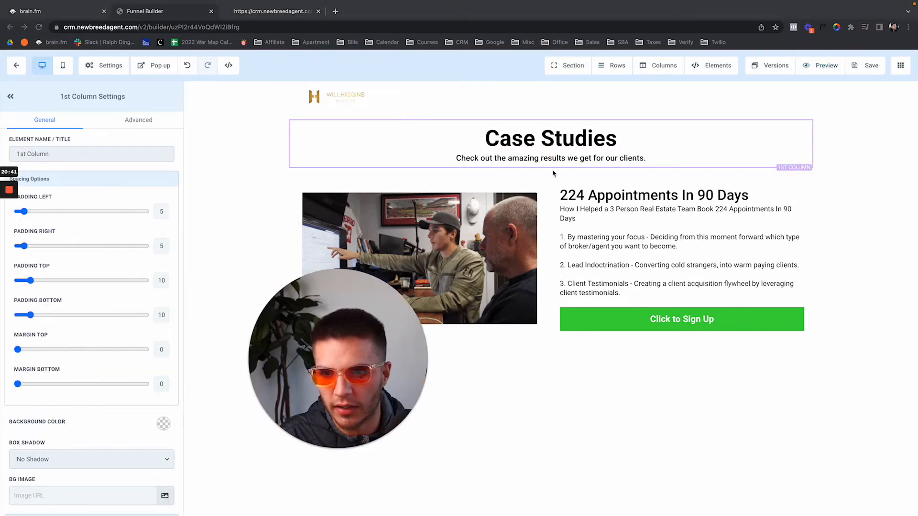
pyautogui.click(461, 117)
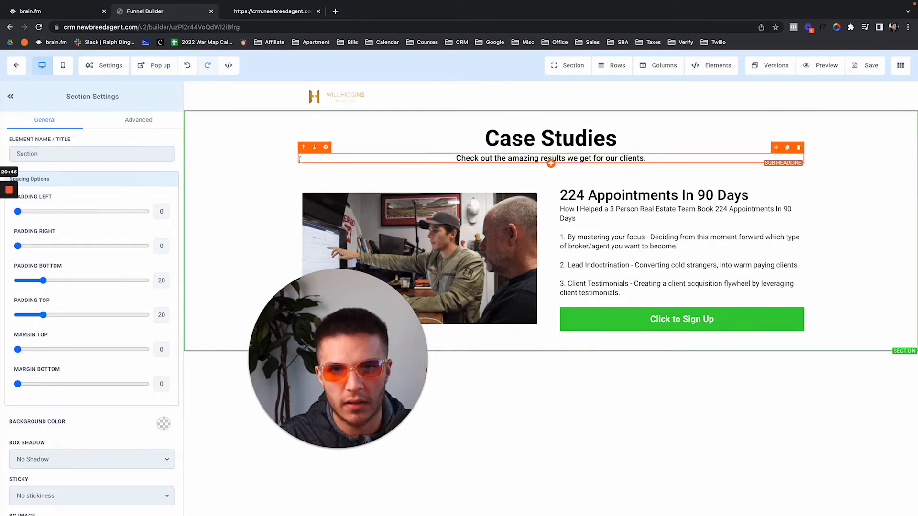
pyautogui.click(289, 143)
pyautogui.click(289, 142)
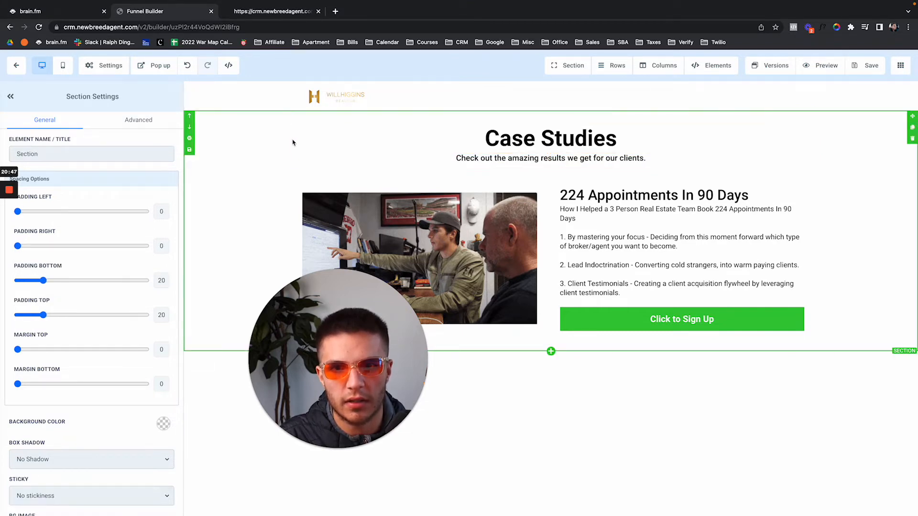
pyautogui.click(491, 126)
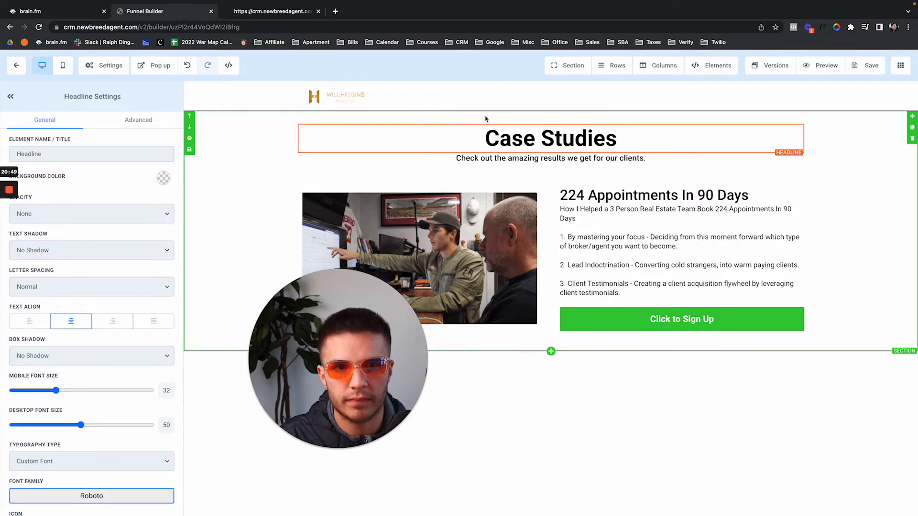
pyautogui.click(485, 119)
pyautogui.click(443, 132)
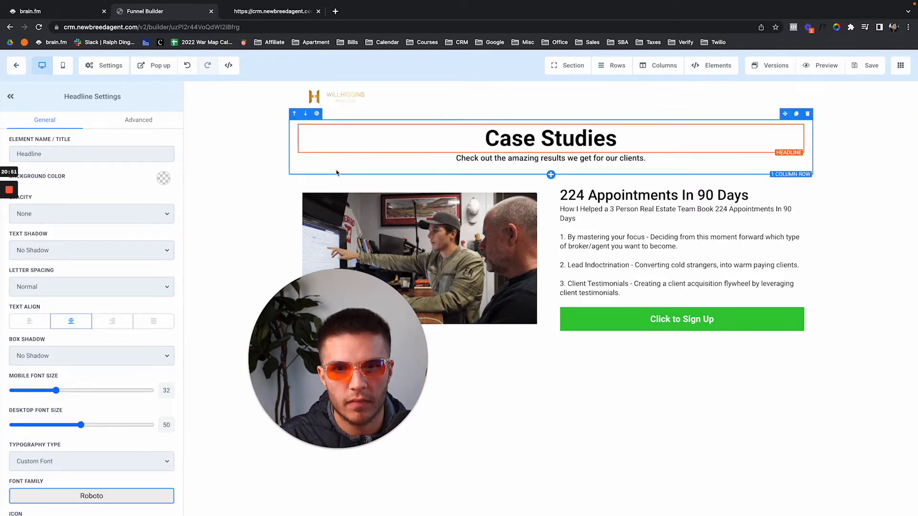
pyautogui.click(337, 172)
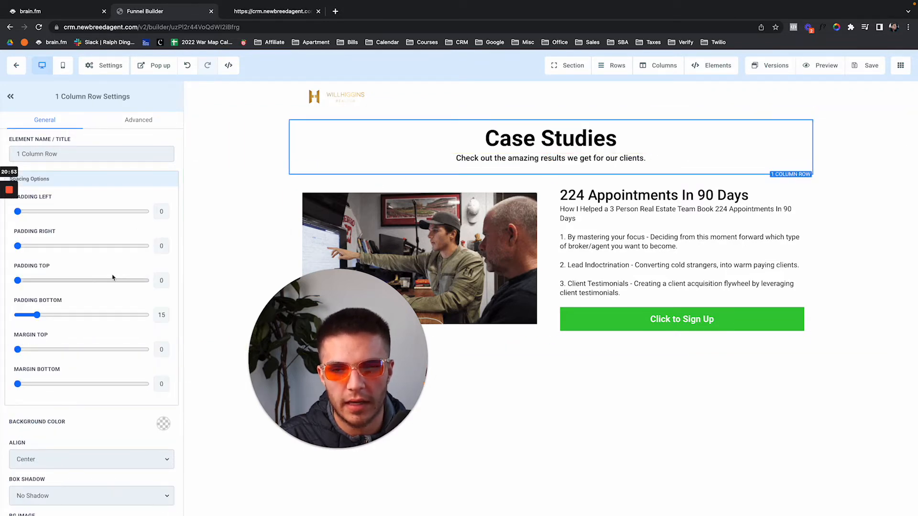
pyautogui.doubleClick(163, 279)
pyautogui.write('5')
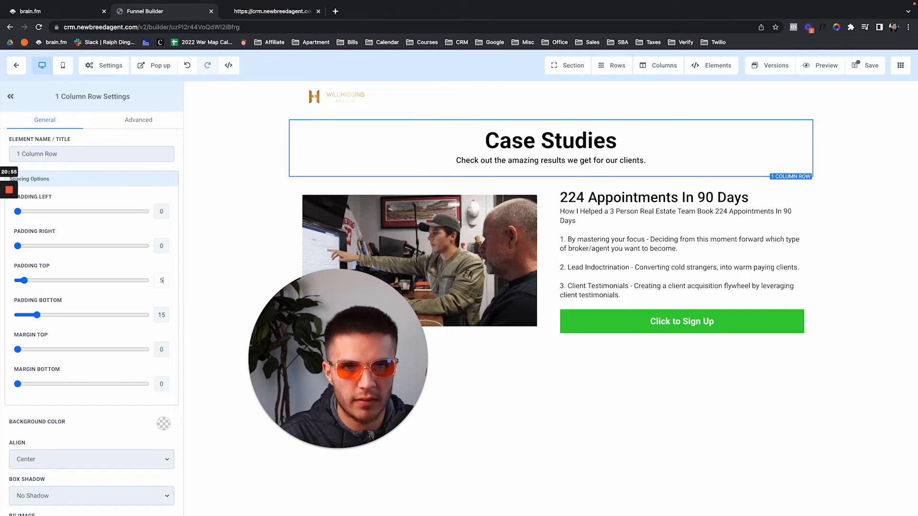
pyautogui.click(865, 73)
pyautogui.moveTo(374, 398); pyautogui.dragTo(137, 398)
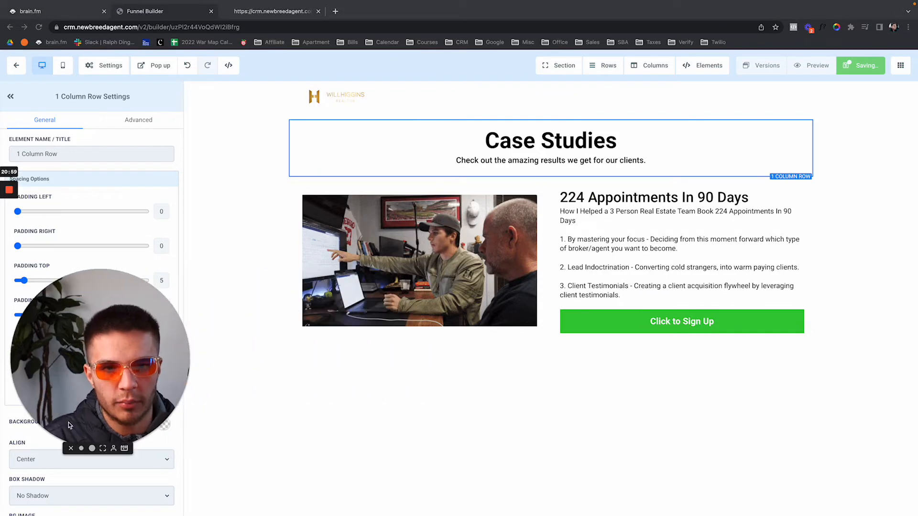
# Recolor the Click to Sign Up button with the blue background color, and apply the darker blue rectangular button theme
pyautogui.click(582, 320)
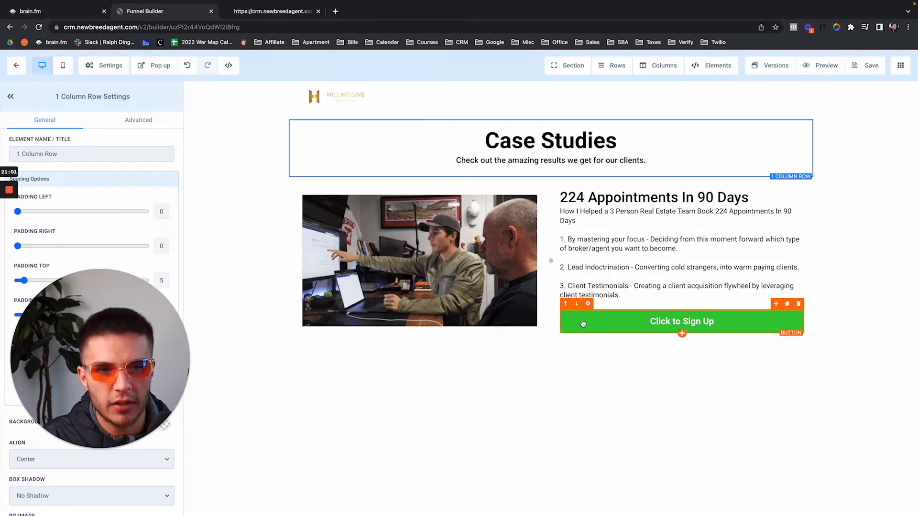
pyautogui.click(163, 179)
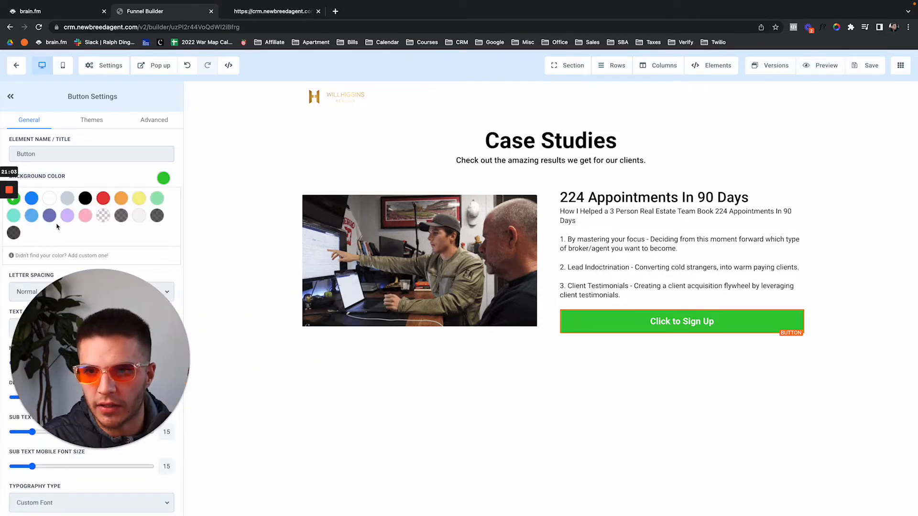
pyautogui.click(32, 198)
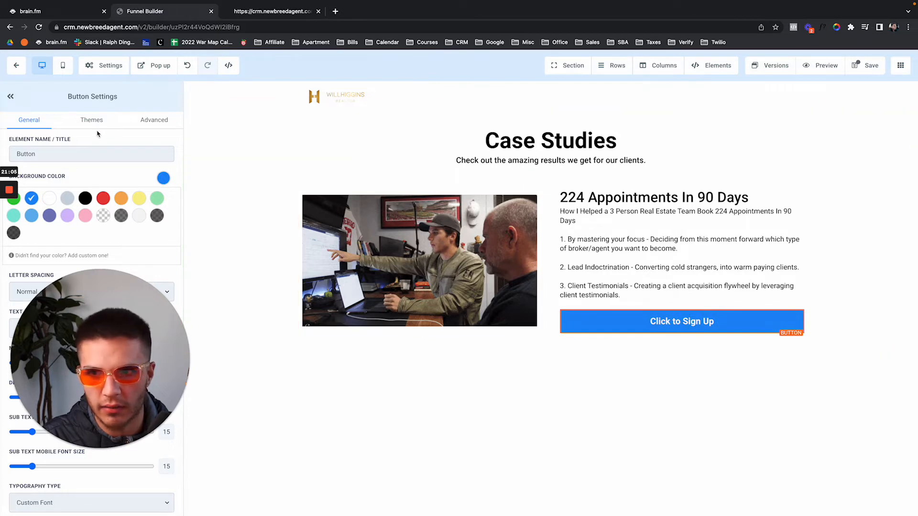
pyautogui.click(95, 126)
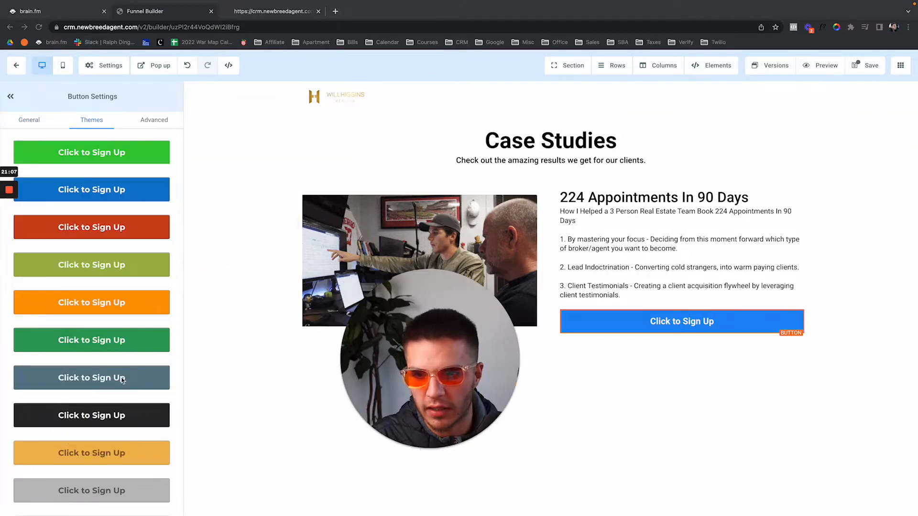
pyautogui.scroll(-5, 123, 380)
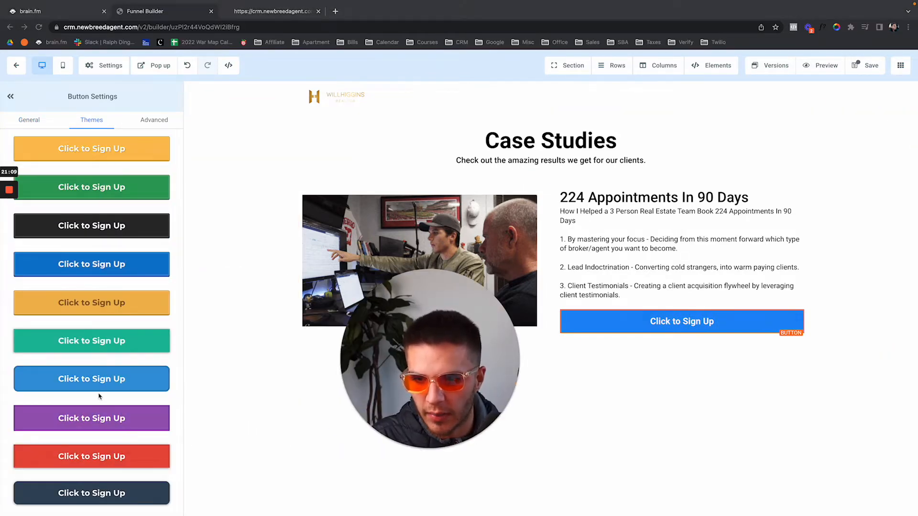
pyautogui.click(119, 265)
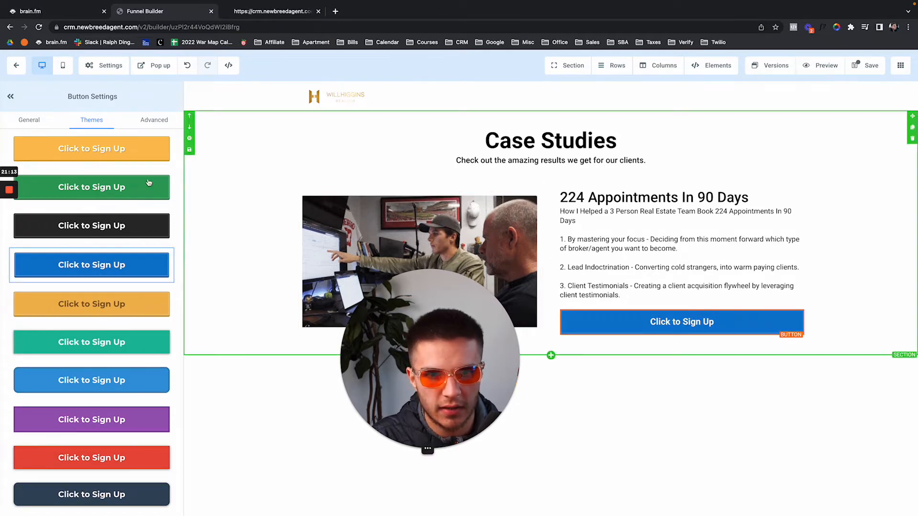
# Change the blue button's text to "View Case Study" and save the page
pyautogui.click(46, 128)
pyautogui.scroll(-5, 71, 287)
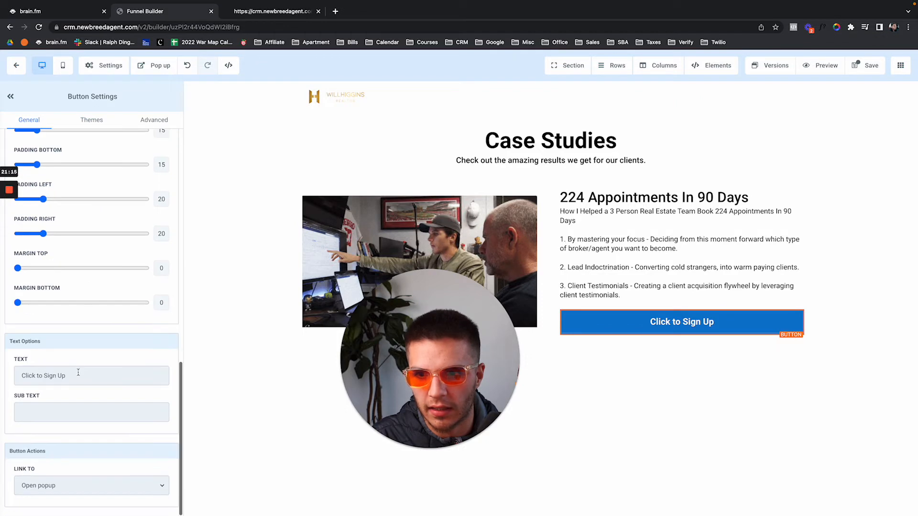
pyautogui.press('super+a')
pyautogui.write('View ')
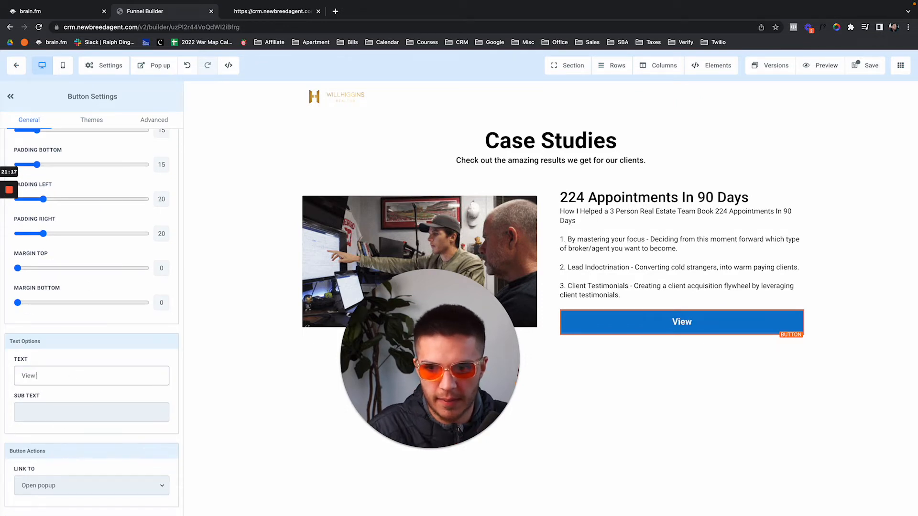
pyautogui.write('Case Study')
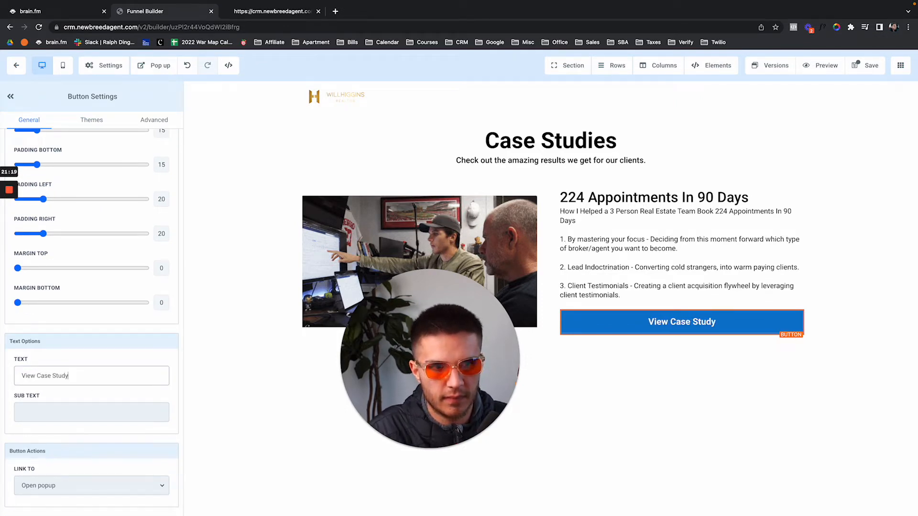
pyautogui.moveTo(377, 339); pyautogui.dragTo(2, 340)
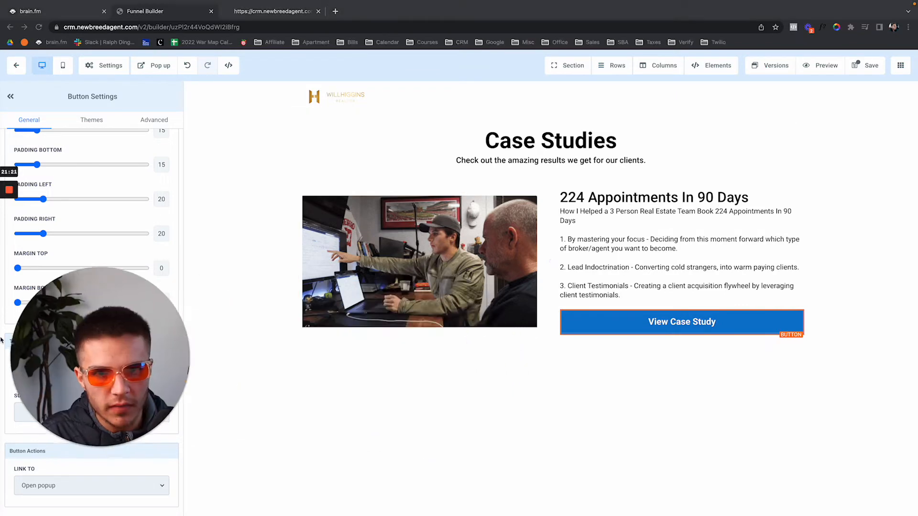
pyautogui.click(855, 63)
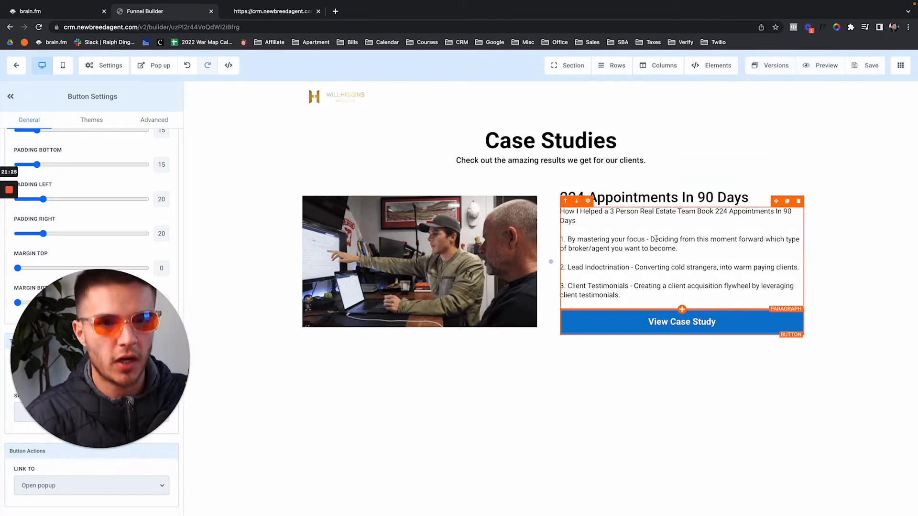
# Preview the saved page, and open the Case Studies page of newbreedagent.com in another browser tab as the reference
pyautogui.click(830, 66)
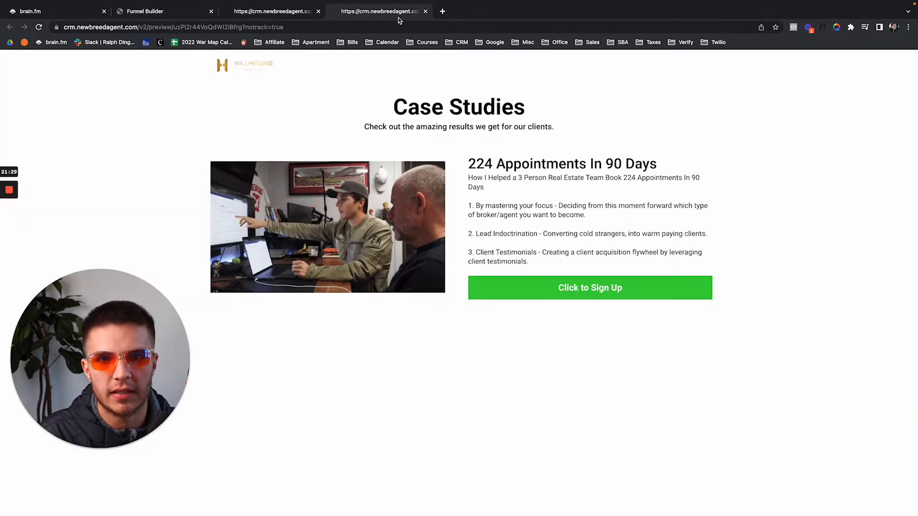
pyautogui.click(442, 11)
pyautogui.write('new')
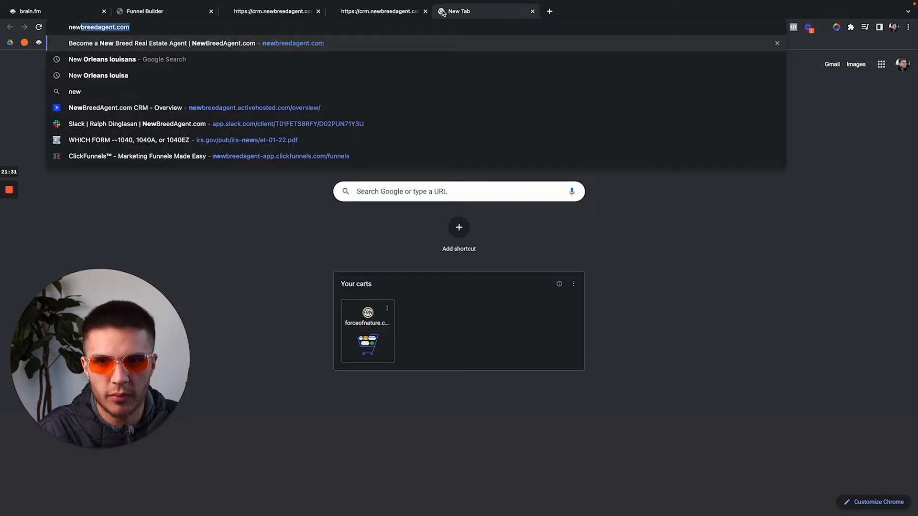
pyautogui.press('Return')
pyautogui.click(426, 11)
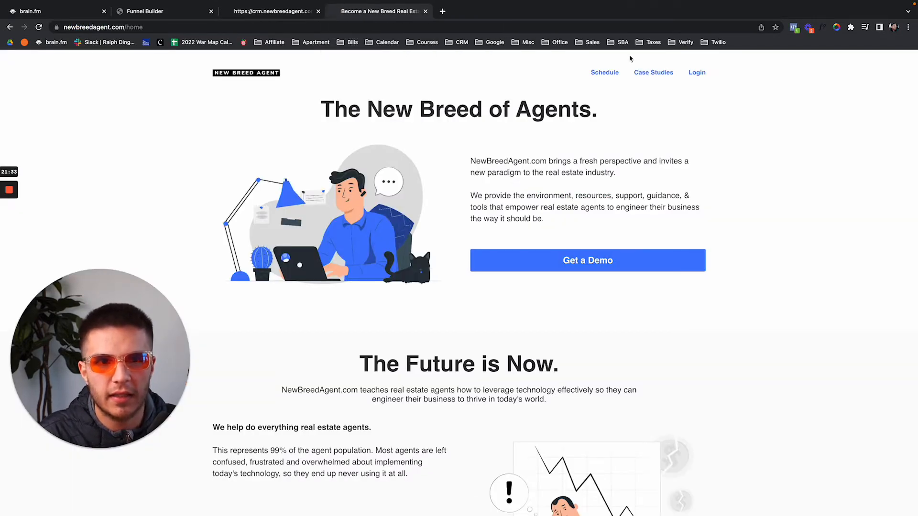
pyautogui.click(647, 73)
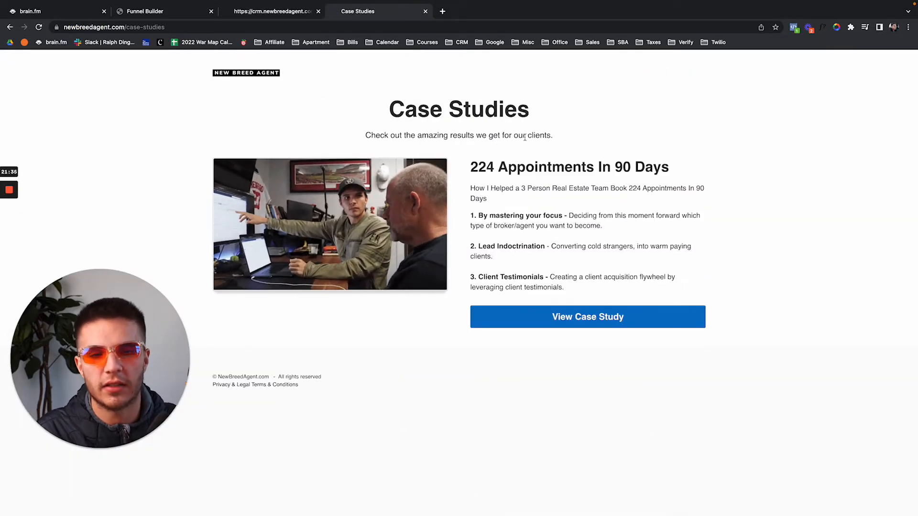
# Dismiss the preview's sign-up pop-up and compare the previewed page with the reference Case Studies page
pyautogui.click(258, 12)
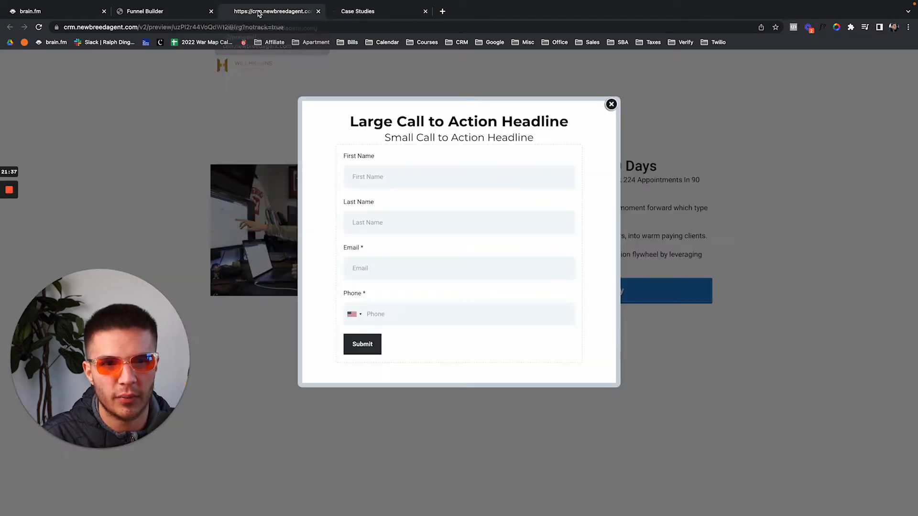
pyautogui.click(612, 105)
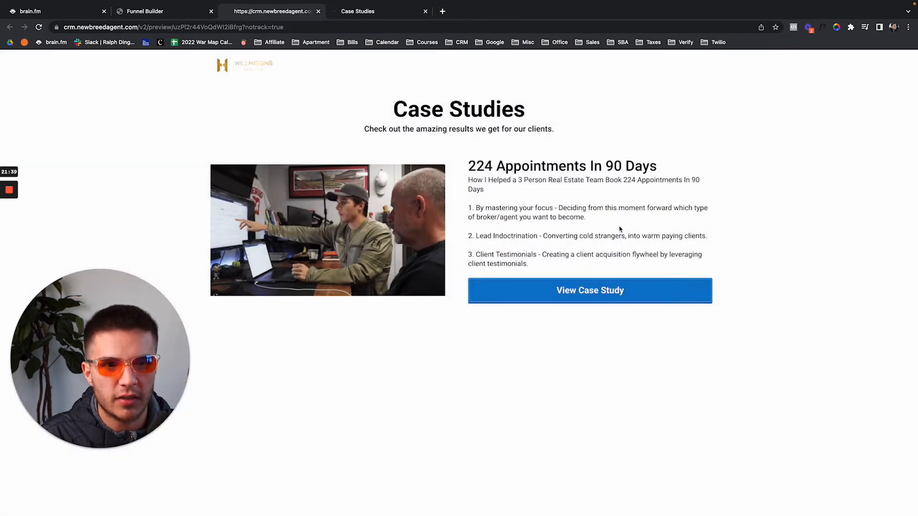
pyautogui.click(375, 15)
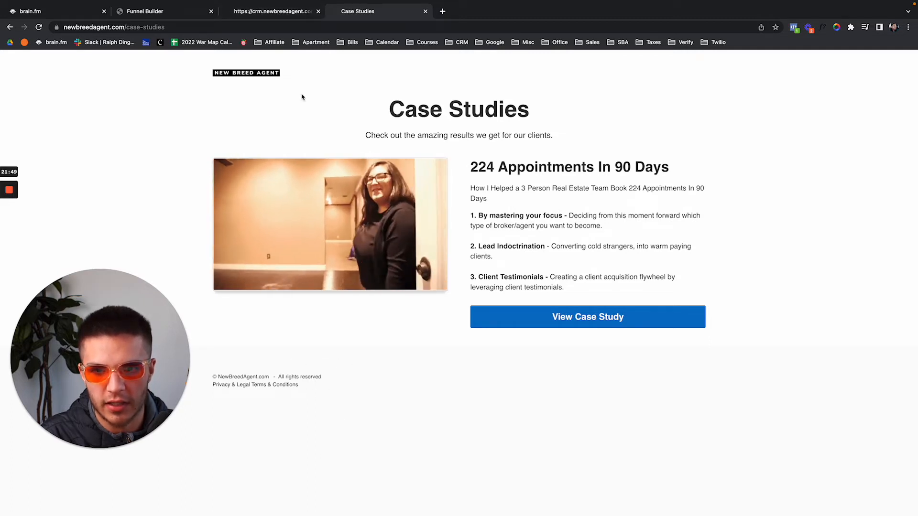
pyautogui.click(286, 15)
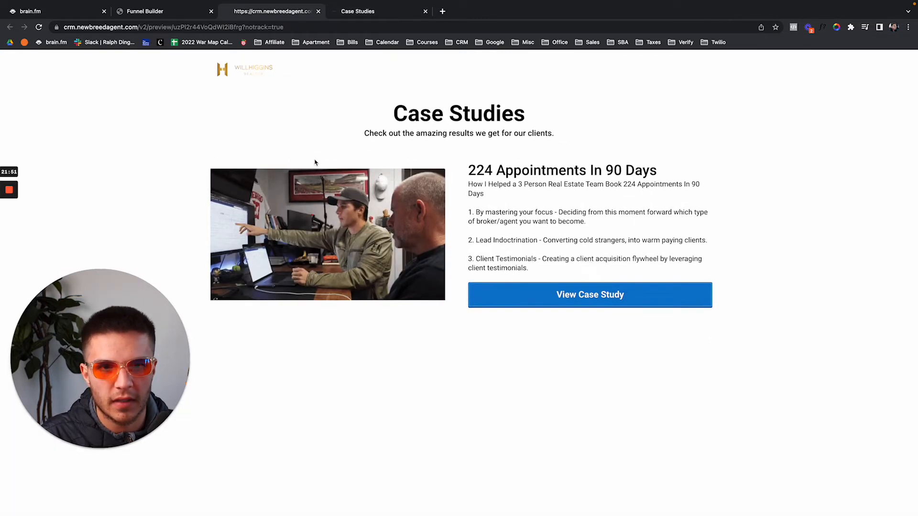
# Back in the funnel builder, add a full-width section below the case study containing a one-column row with a paragraph element
pyautogui.click(190, 17)
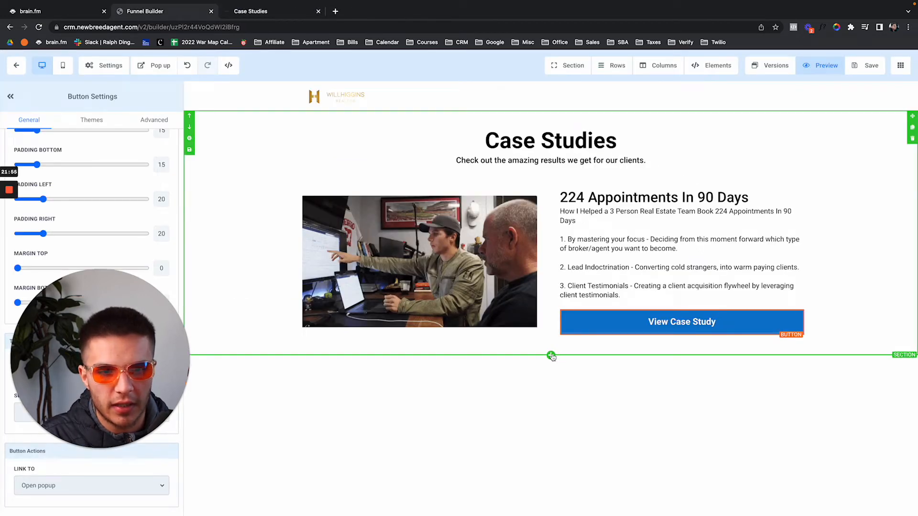
pyautogui.click(551, 356)
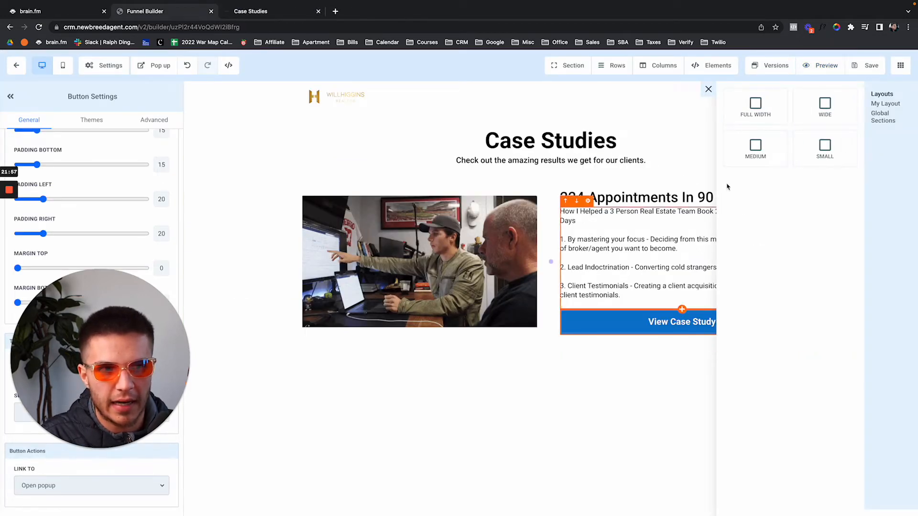
pyautogui.click(756, 107)
pyautogui.click(529, 383)
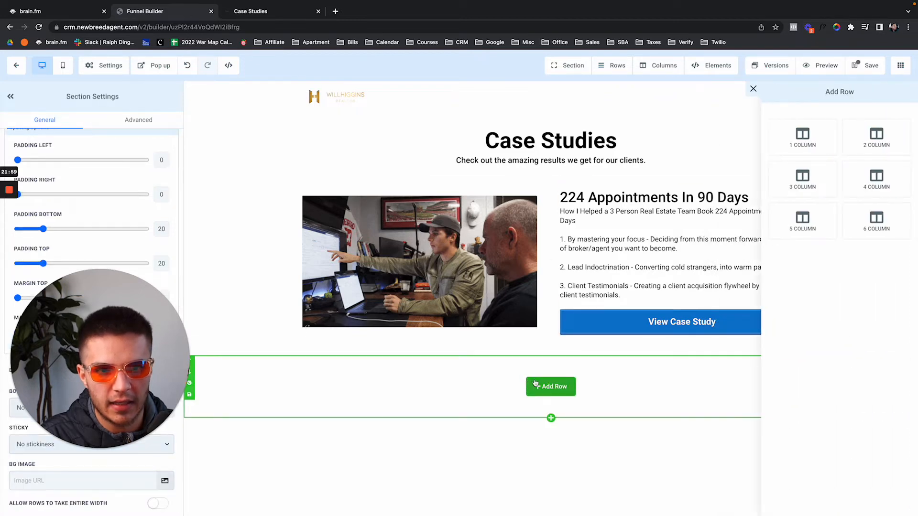
pyautogui.click(806, 147)
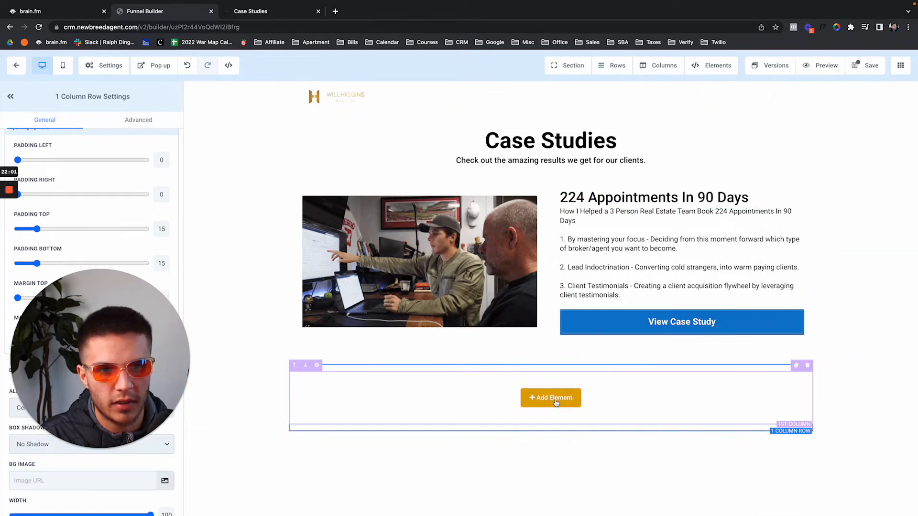
pyautogui.click(550, 396)
pyautogui.click(755, 192)
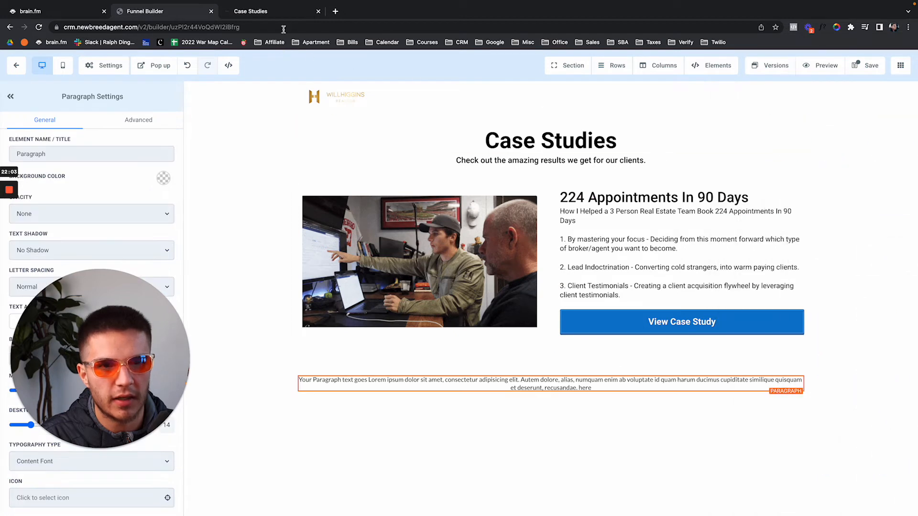
# Replace the new paragraph's placeholder with the reference page's copyright and Privacy & Legal Terms & Conditions footer text, aligned left
pyautogui.hotkey('ctrl', 'Tab')
pyautogui.moveTo(315, 378); pyautogui.dragTo(212, 377)
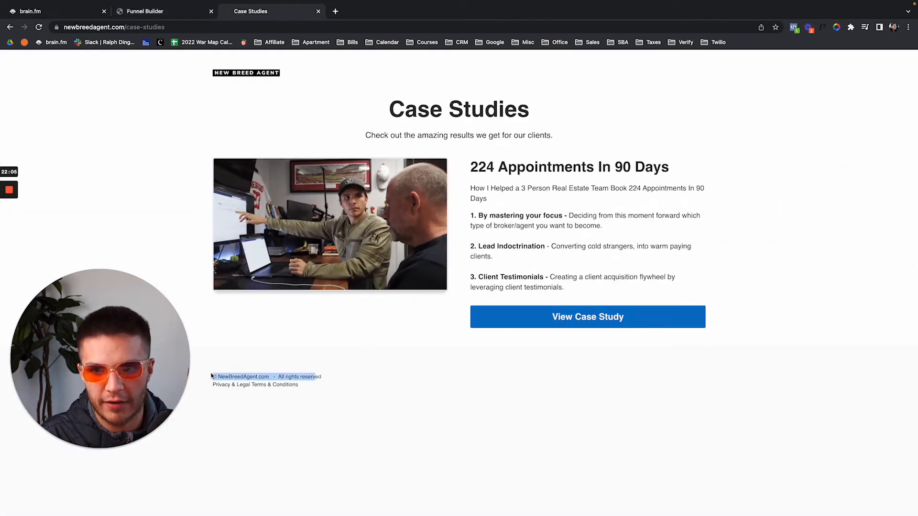
pyautogui.moveTo(300, 389); pyautogui.dragTo(217, 371)
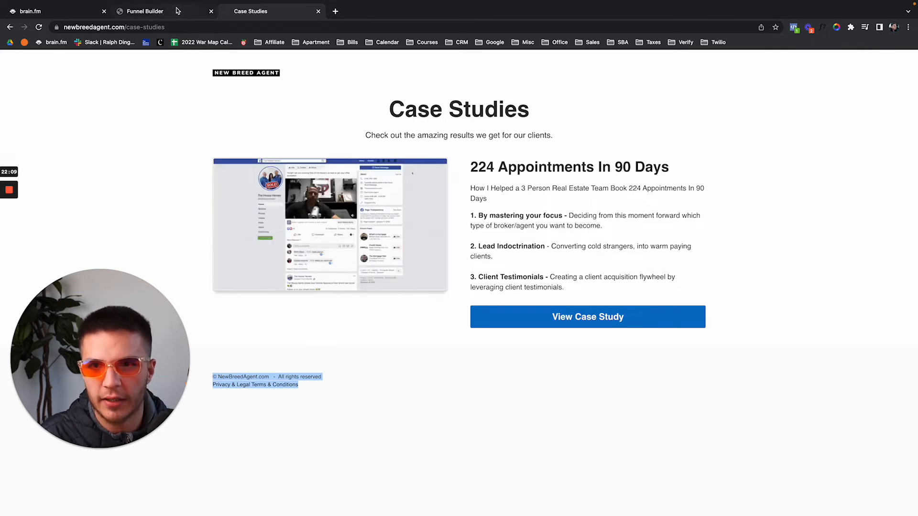
pyautogui.hotkey('ctrl', 'shift', 'Tab')
pyautogui.hotkey('ctrl', 'a')
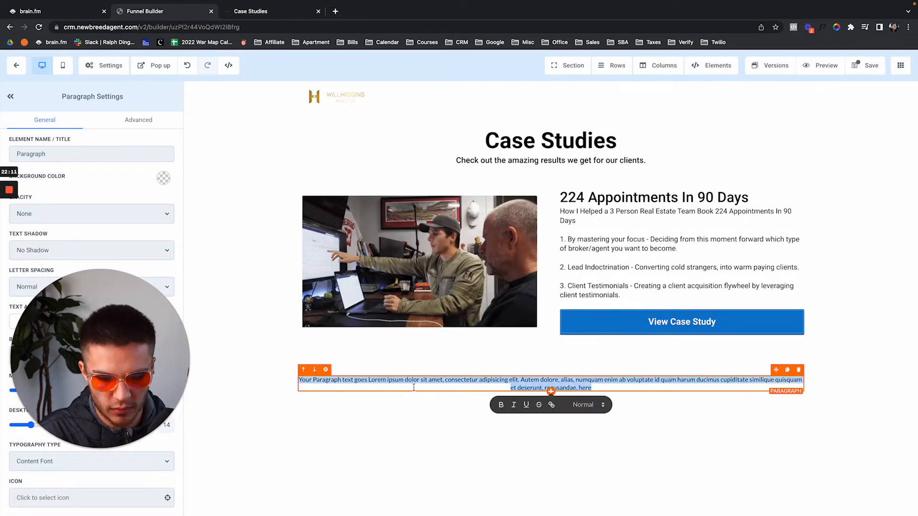
pyautogui.write('© NewBreedAgent.com - All rights reserved Privacy & Legal Terms & Conditions')
pyautogui.hotkey('ctrl', 'a')
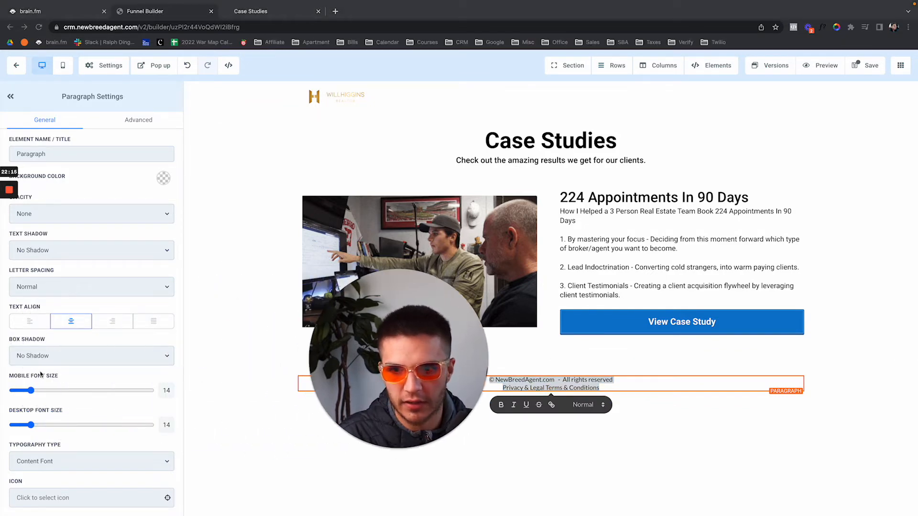
pyautogui.click(29, 322)
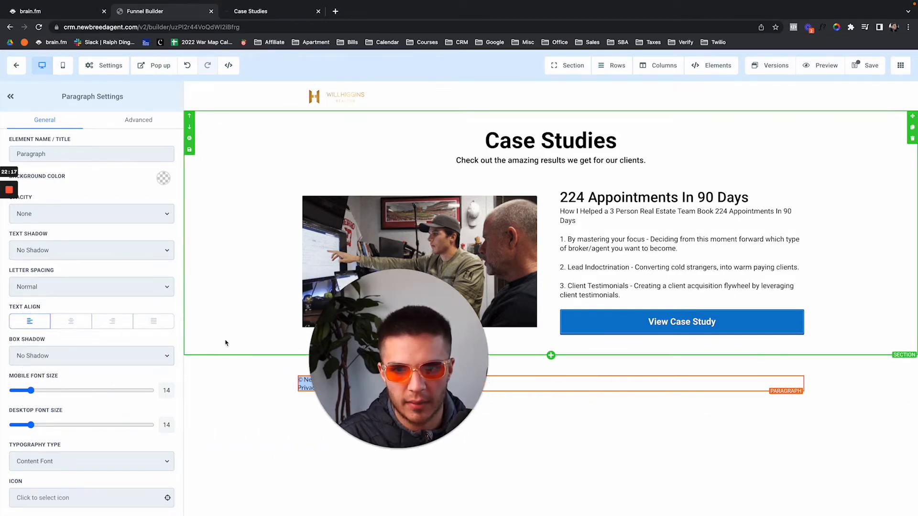
# Add a custom light grey color, about #E6E6E6, as the page's background color
pyautogui.click(98, 68)
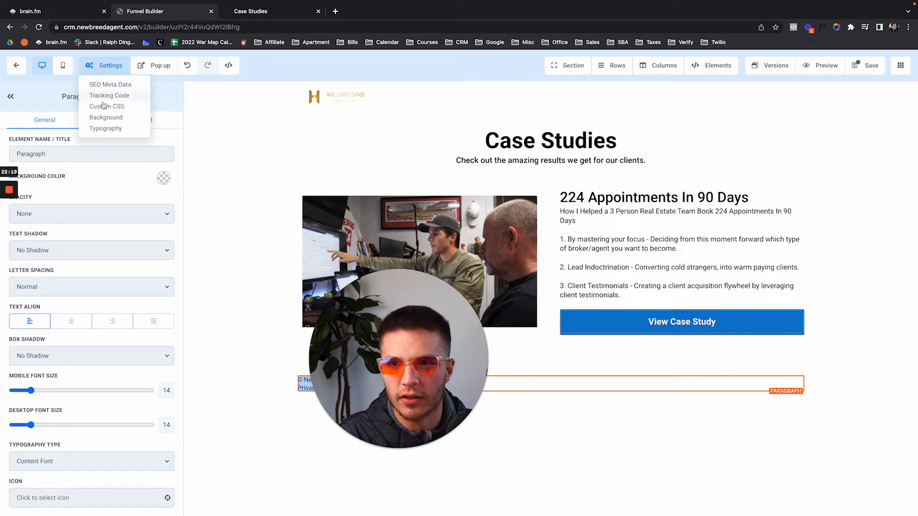
pyautogui.click(105, 118)
pyautogui.click(138, 165)
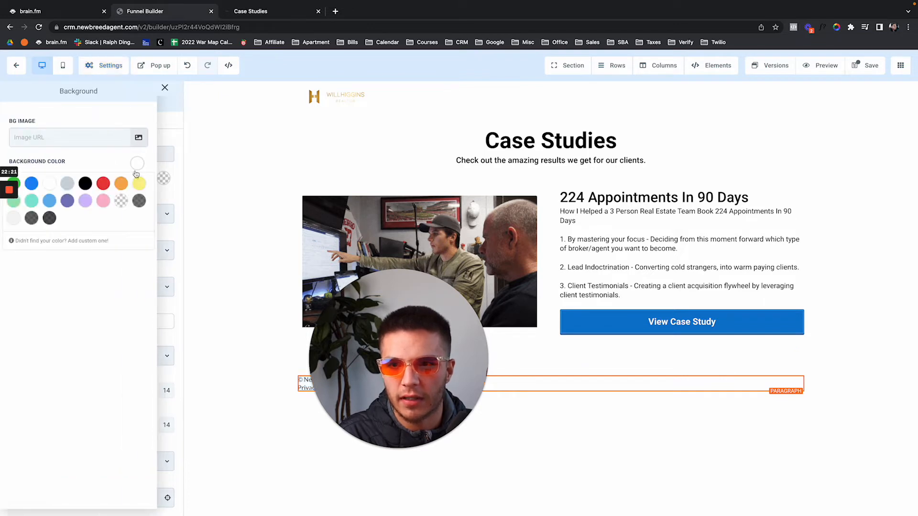
pyautogui.click(134, 166)
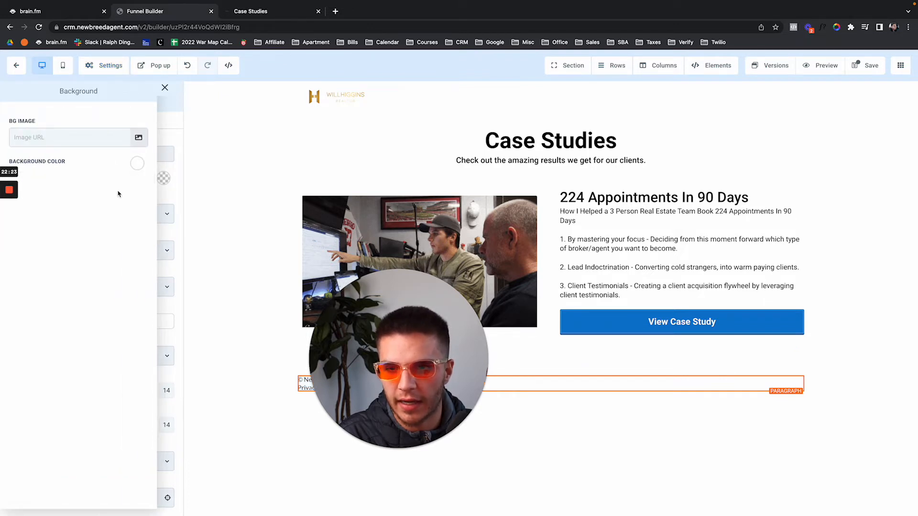
pyautogui.click(129, 170)
pyautogui.click(65, 242)
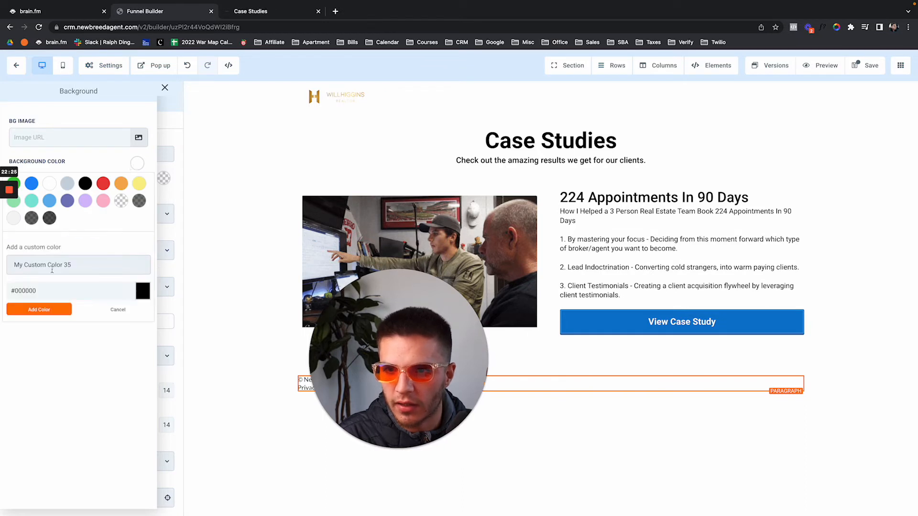
pyautogui.click(142, 294)
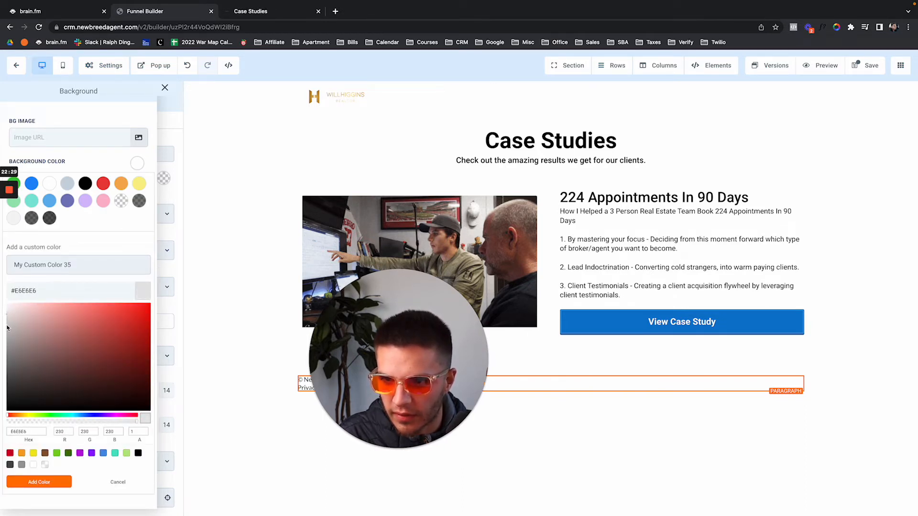
pyautogui.click(34, 483)
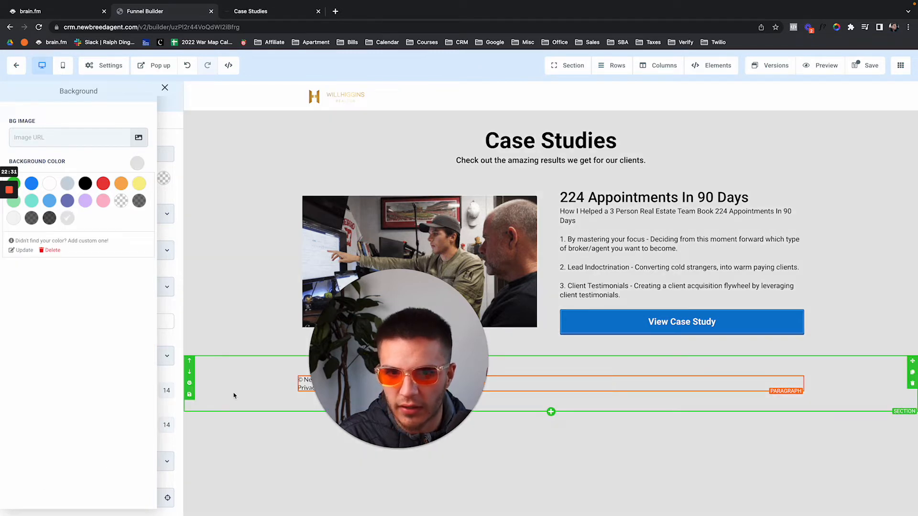
# Close the page background settings and give the main Case Studies section a white background color
pyautogui.click(220, 163)
pyautogui.click(168, 105)
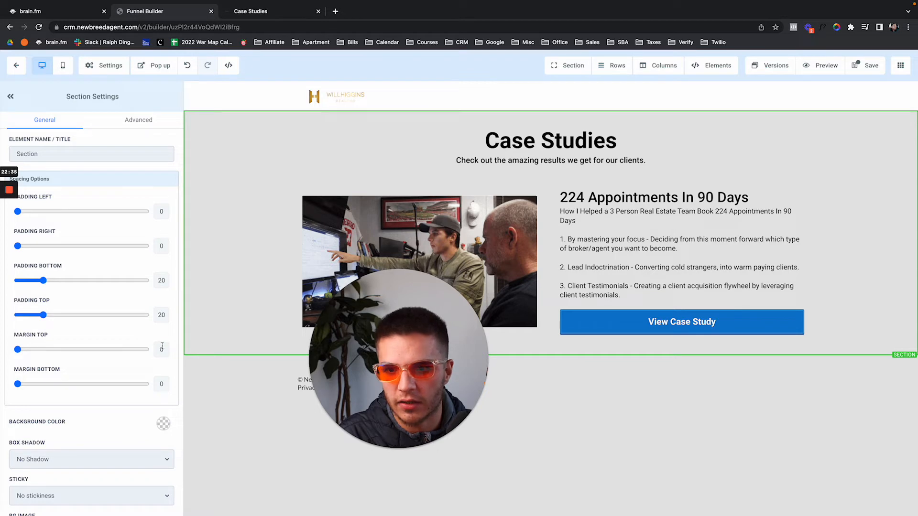
pyautogui.click(163, 424)
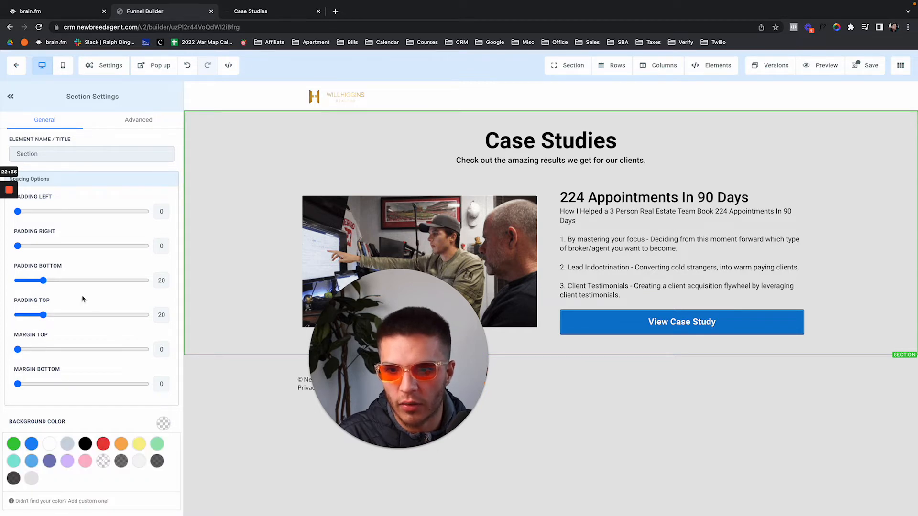
pyautogui.click(49, 444)
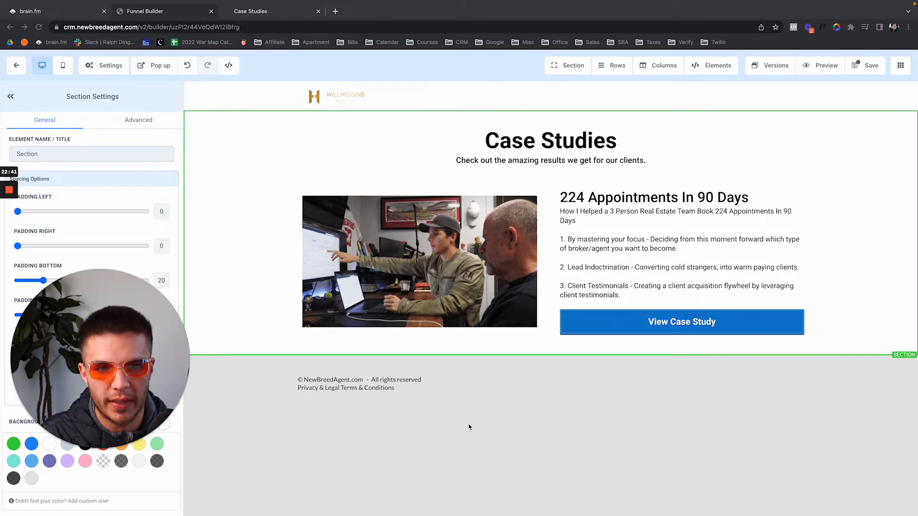
pyautogui.scroll(-1, 431, 387)
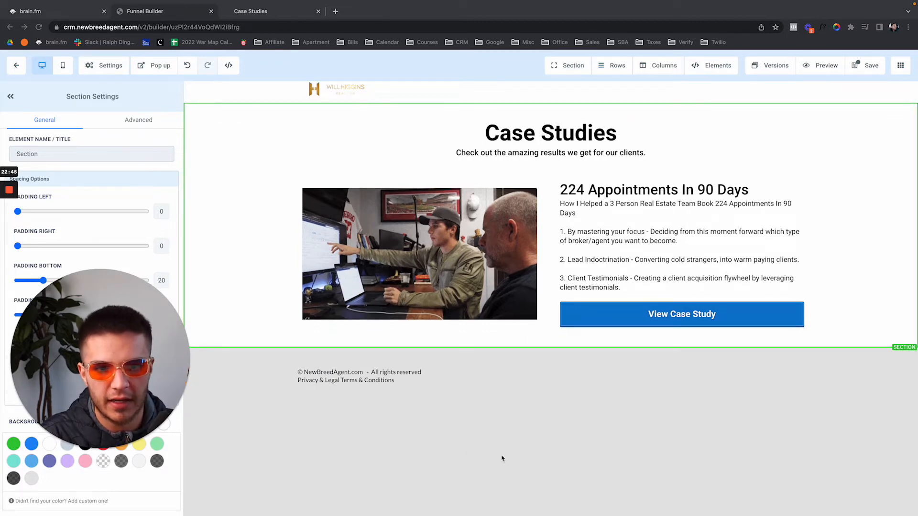
pyautogui.moveTo(119, 374); pyautogui.dragTo(288, 375)
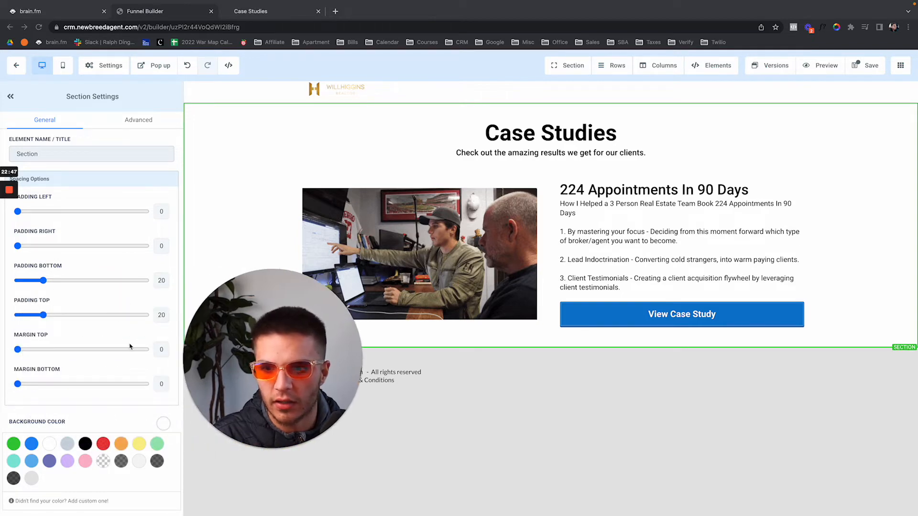
# Switch to the reference Case Studies page and sample its footer background color, #fcfcfc, with the color picker extension
pyautogui.hotkey('ctrl', 'Tab')
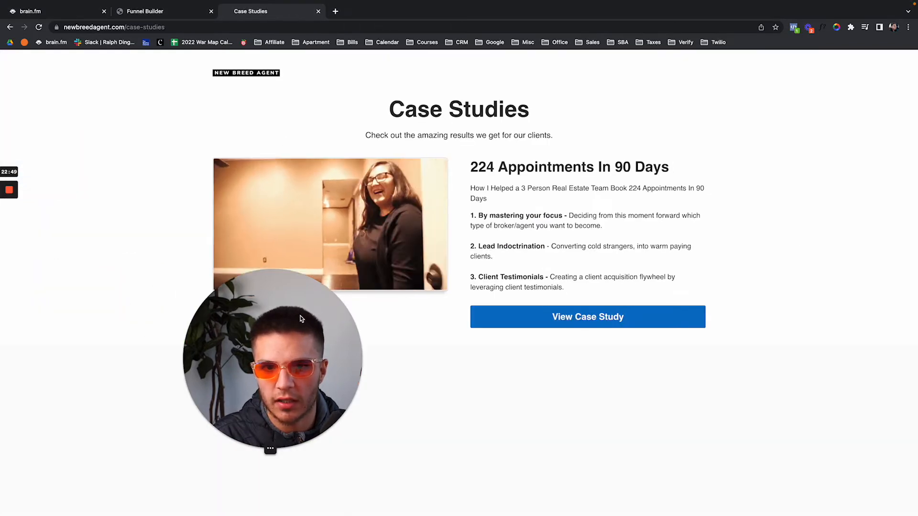
pyautogui.moveTo(301, 319); pyautogui.dragTo(150, 319)
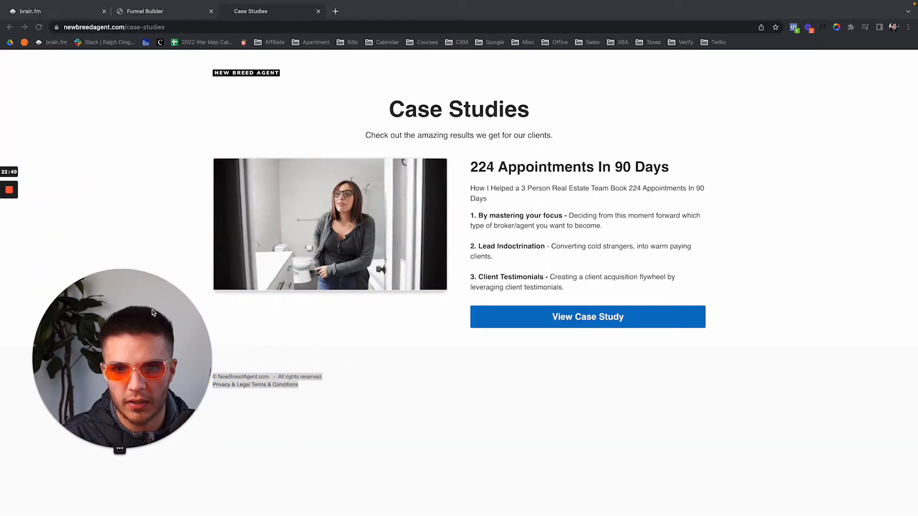
pyautogui.click(837, 28)
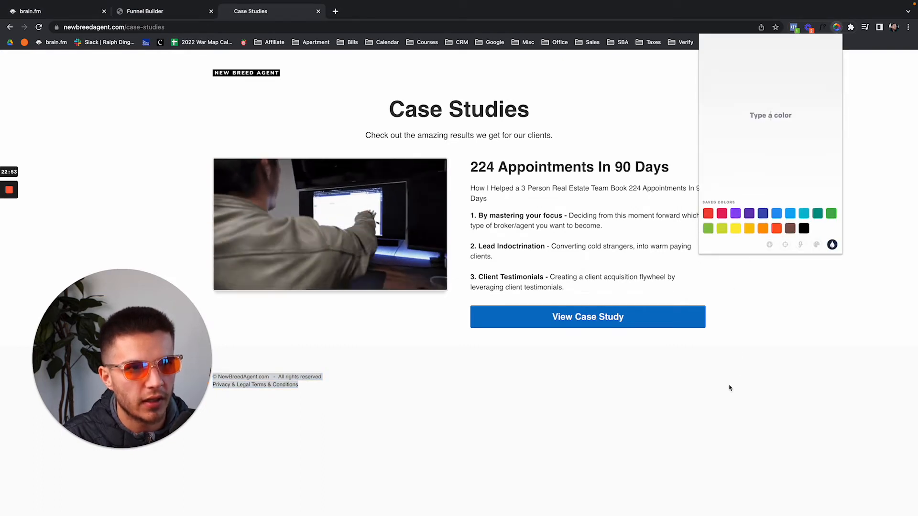
pyautogui.click(817, 245)
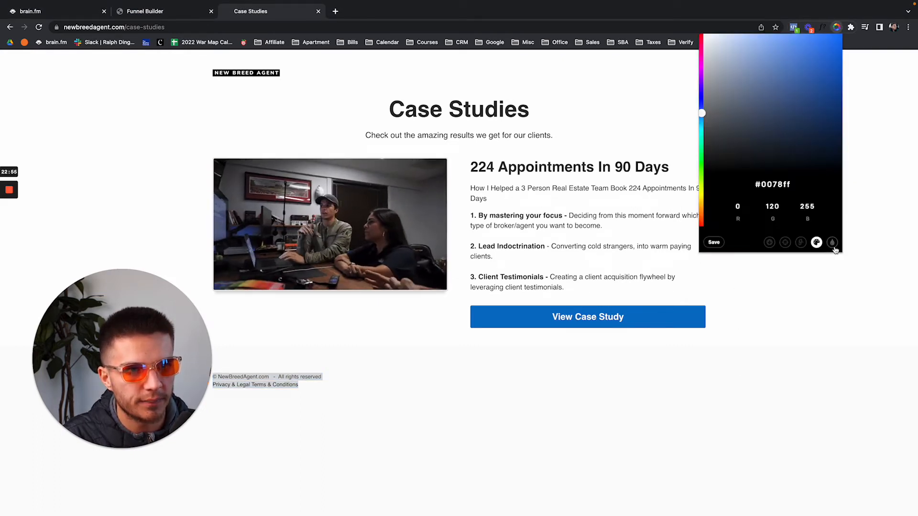
pyautogui.click(834, 246)
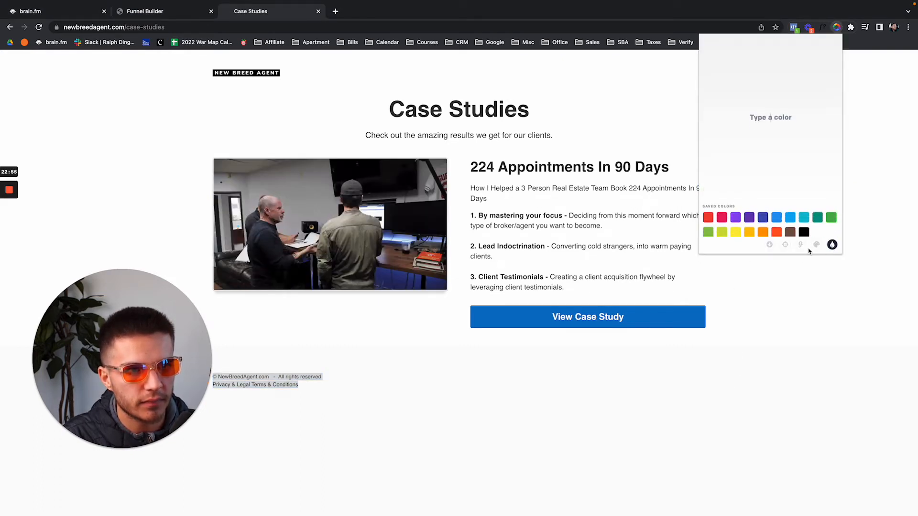
pyautogui.click(744, 378)
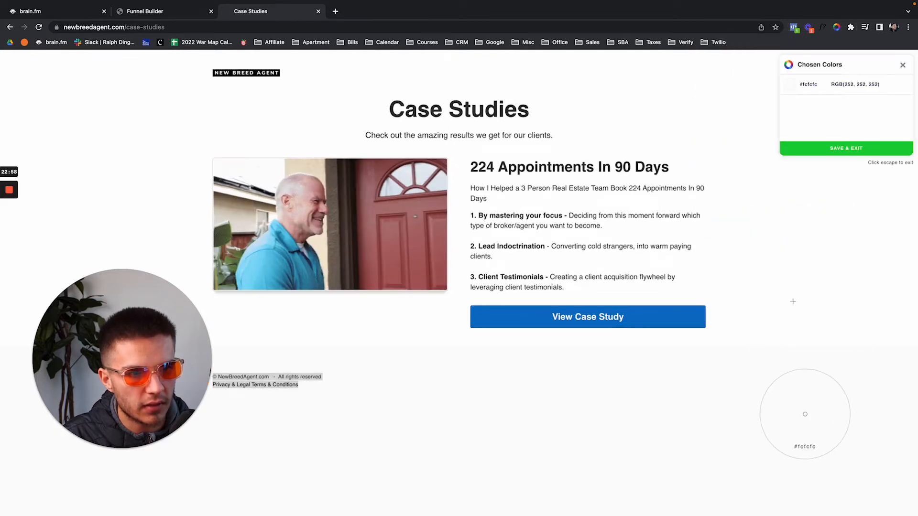
# Back in the funnel builder, add custom color #fcfcfc as the page's background color and save the page
pyautogui.click(143, 11)
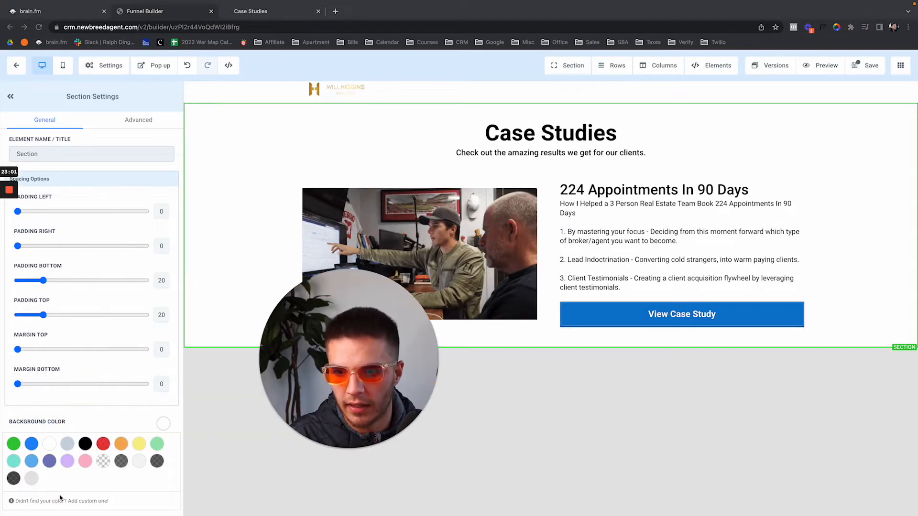
pyautogui.scroll(-2, 67, 465)
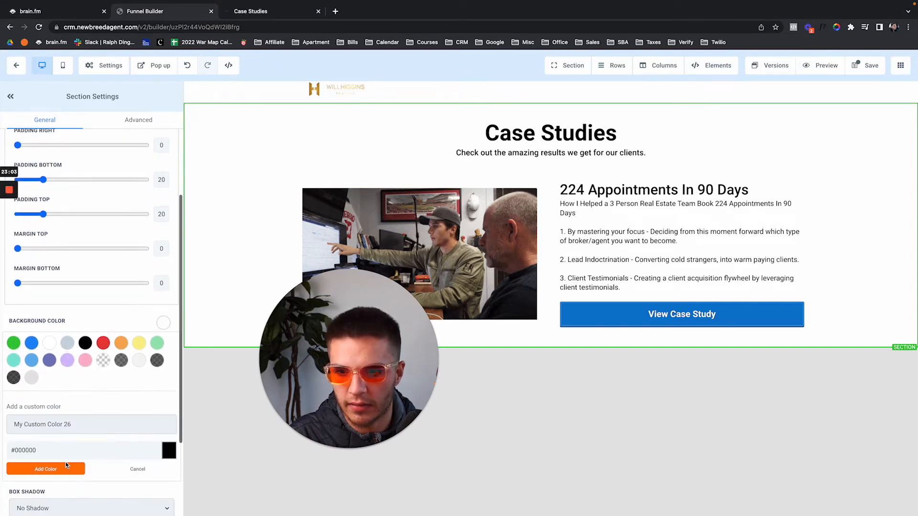
pyautogui.click(227, 371)
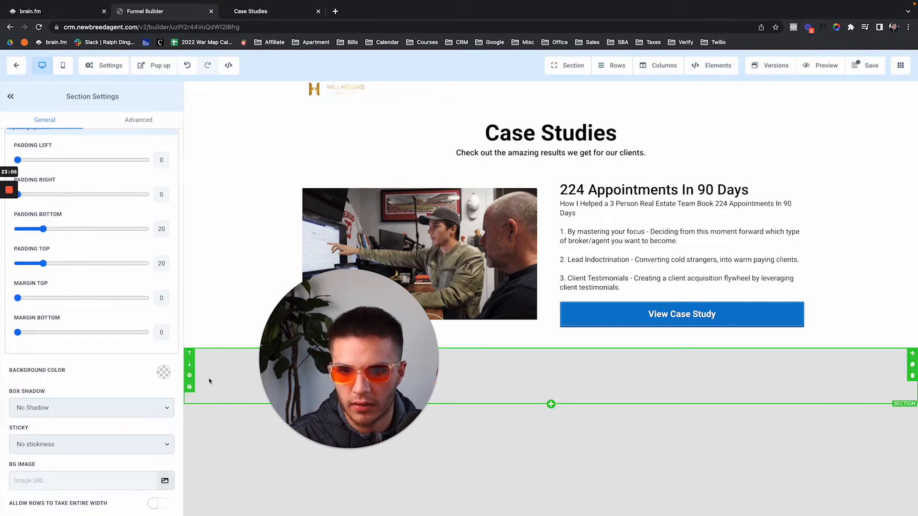
pyautogui.click(103, 65)
pyautogui.click(103, 118)
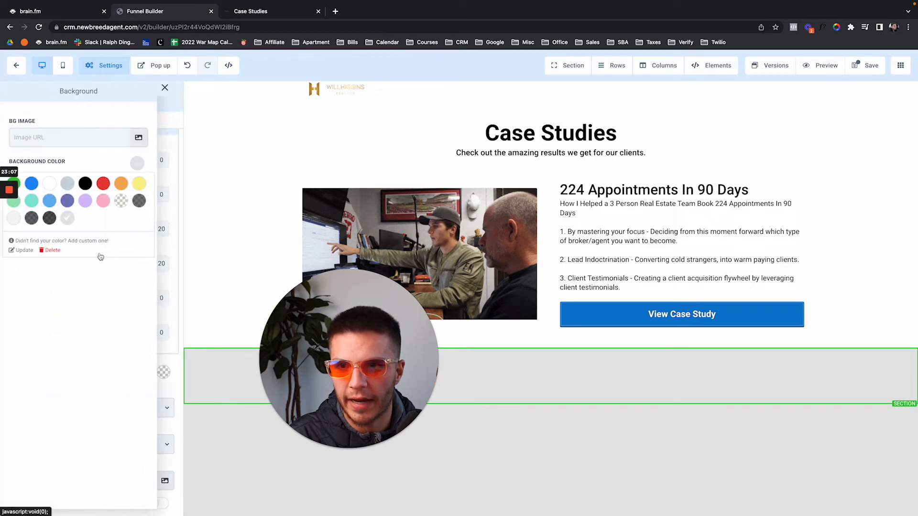
pyautogui.click(82, 242)
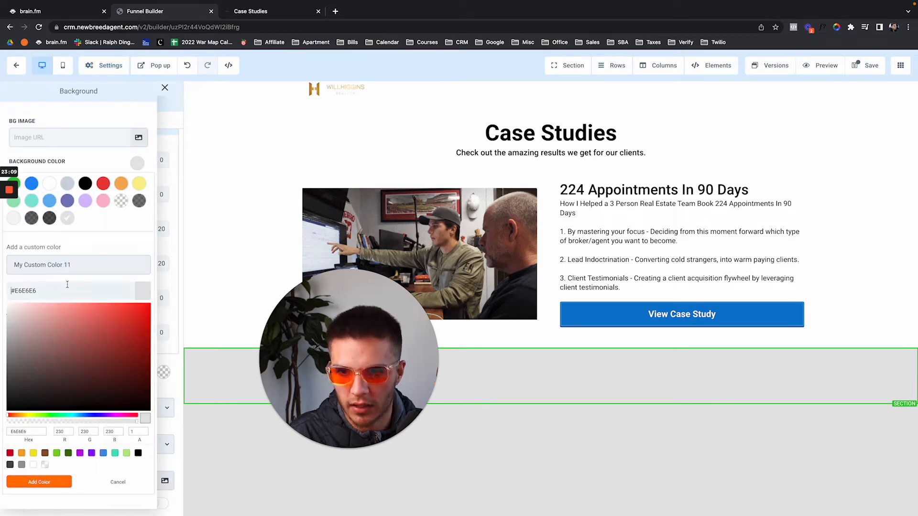
pyautogui.tripleClick(67, 286)
pyautogui.write('#fcfcfc')
pyautogui.click(35, 483)
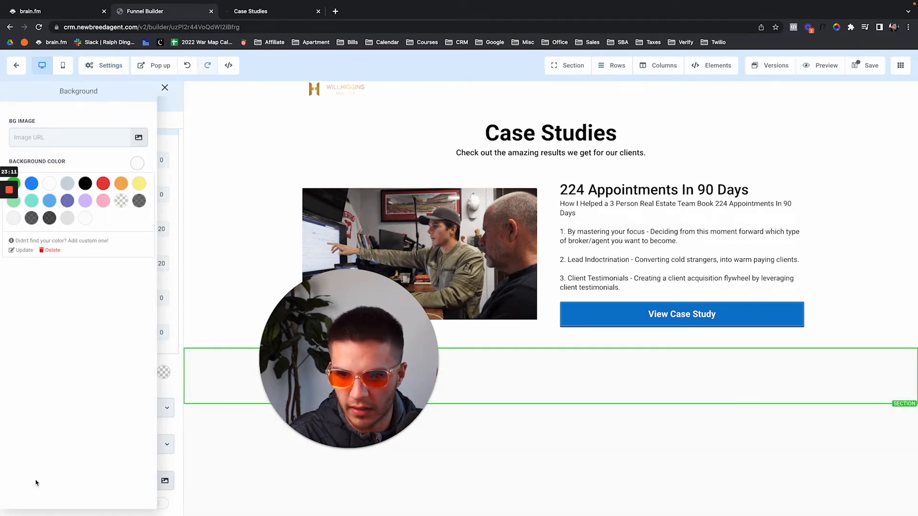
pyautogui.click(165, 87)
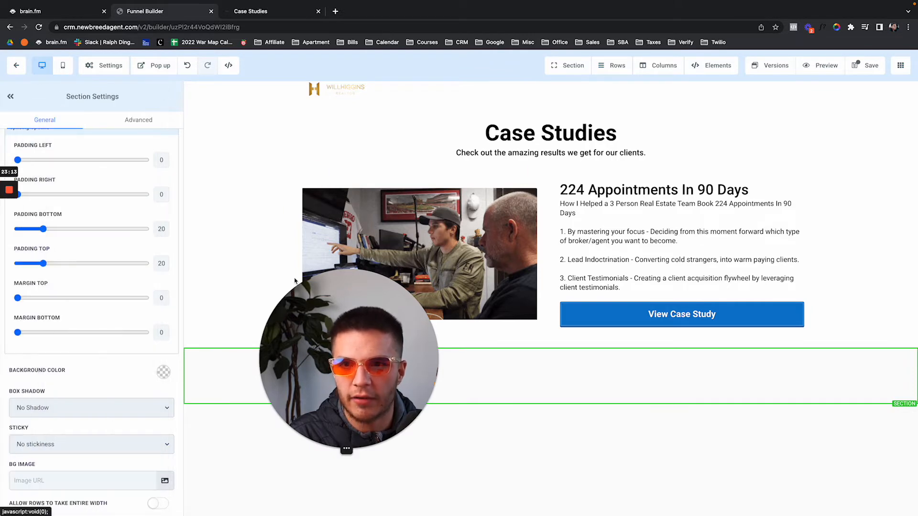
pyautogui.scroll(1, 418, 198)
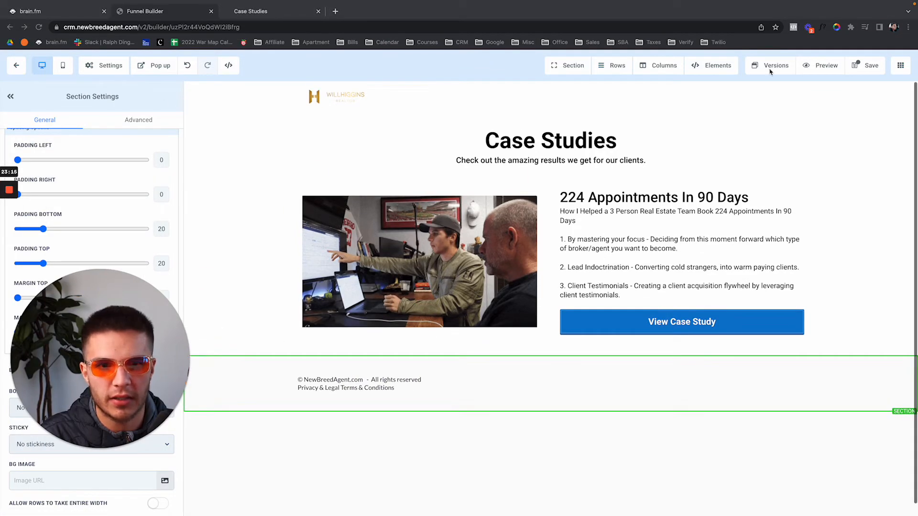
pyautogui.click(865, 69)
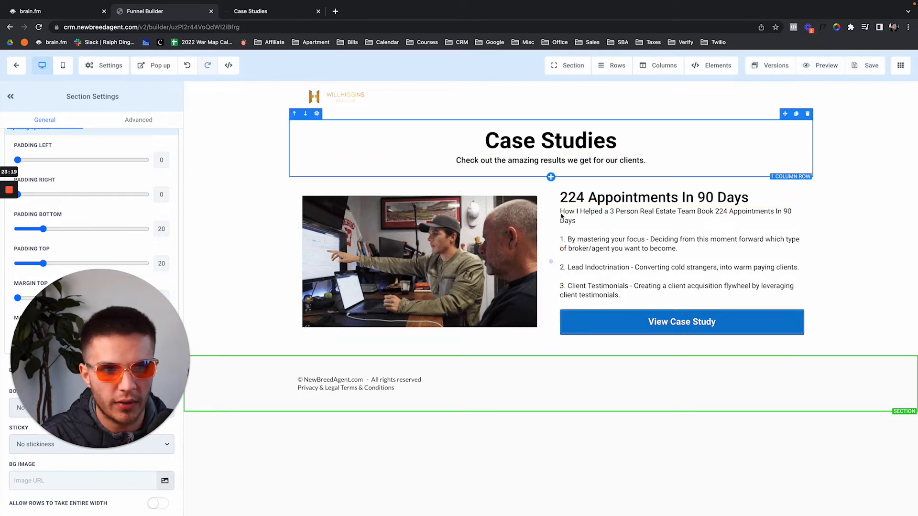
# Check the reference page's image style, apply the thin white framed theme to the case study image, and save the page
pyautogui.click(330, 264)
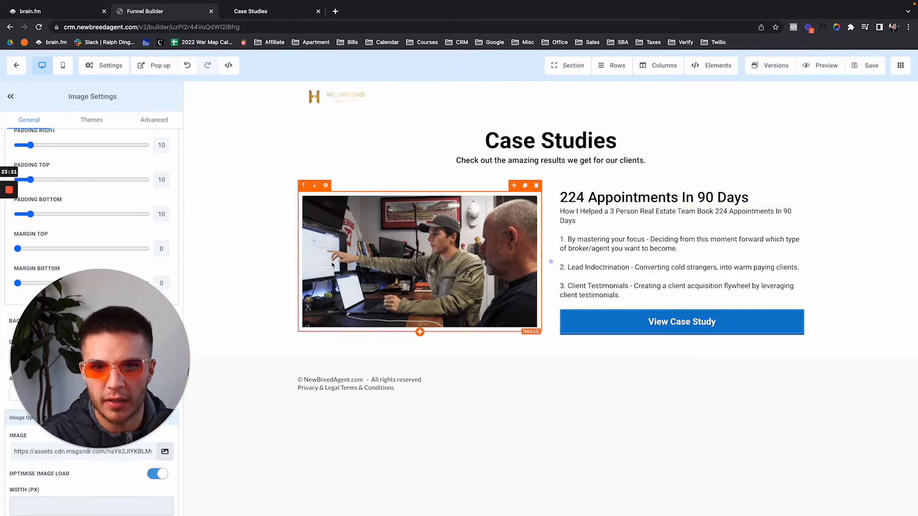
pyautogui.moveTo(86, 372); pyautogui.dragTo(352, 372)
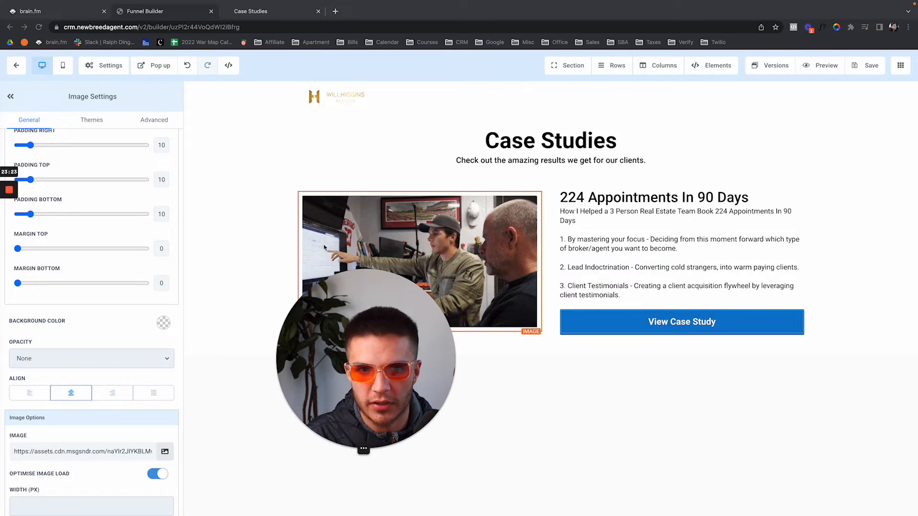
pyautogui.scroll(-1, 239, 358)
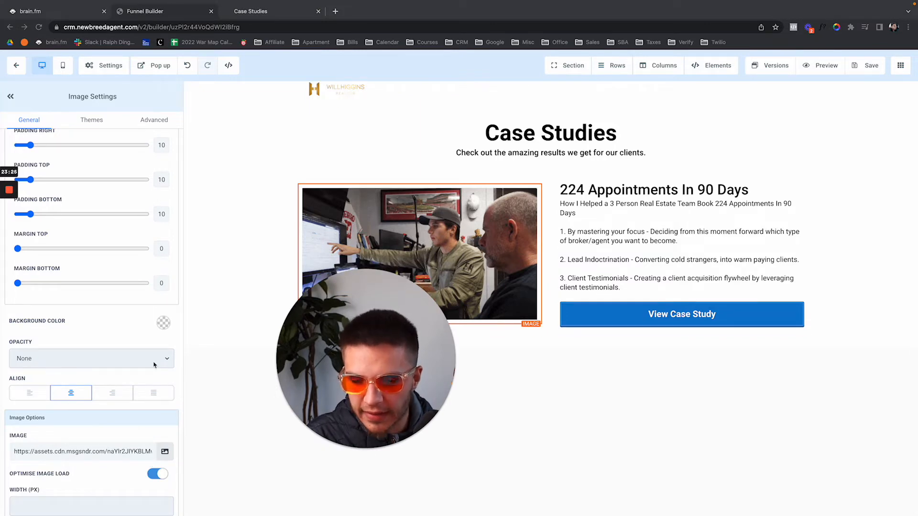
pyautogui.click(92, 120)
pyautogui.click(254, 12)
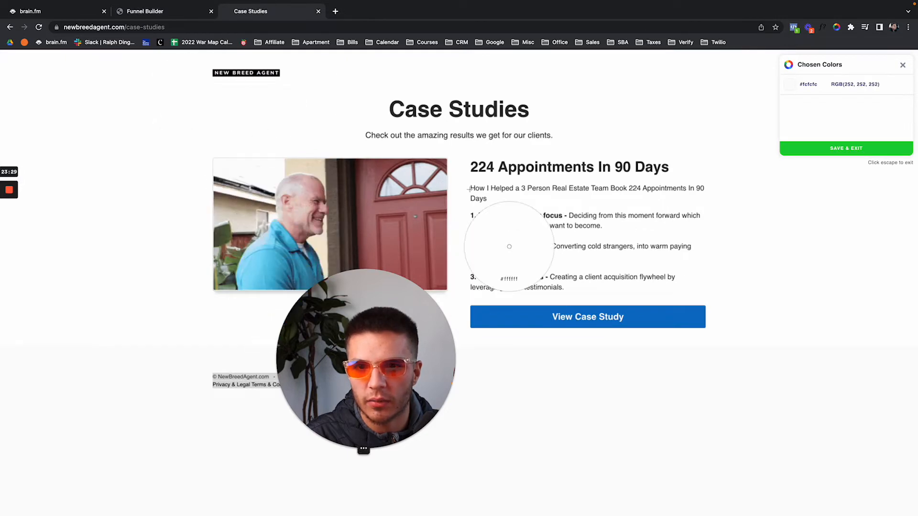
pyautogui.click(903, 66)
pyautogui.click(172, 11)
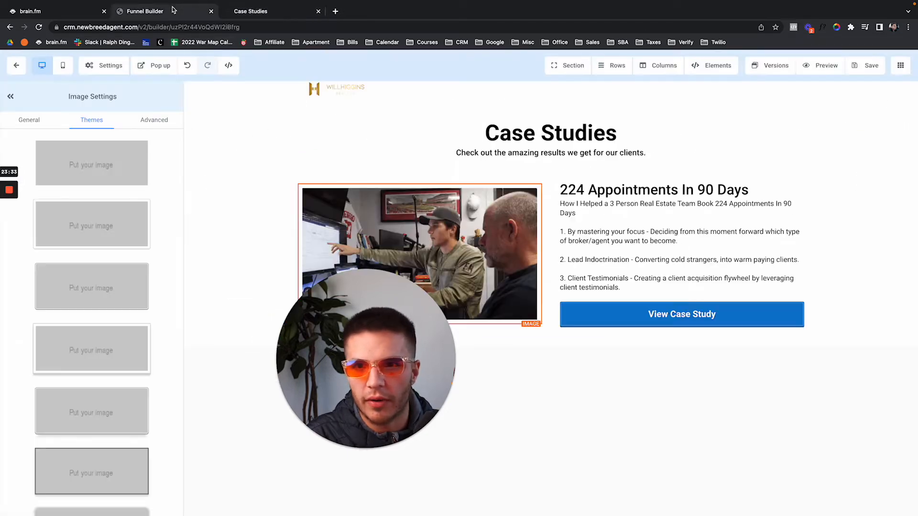
pyautogui.click(115, 226)
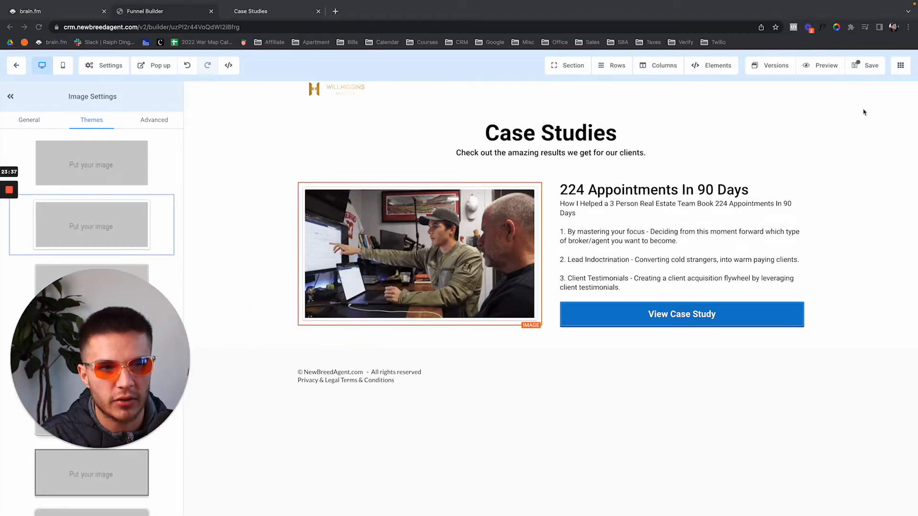
pyautogui.click(867, 66)
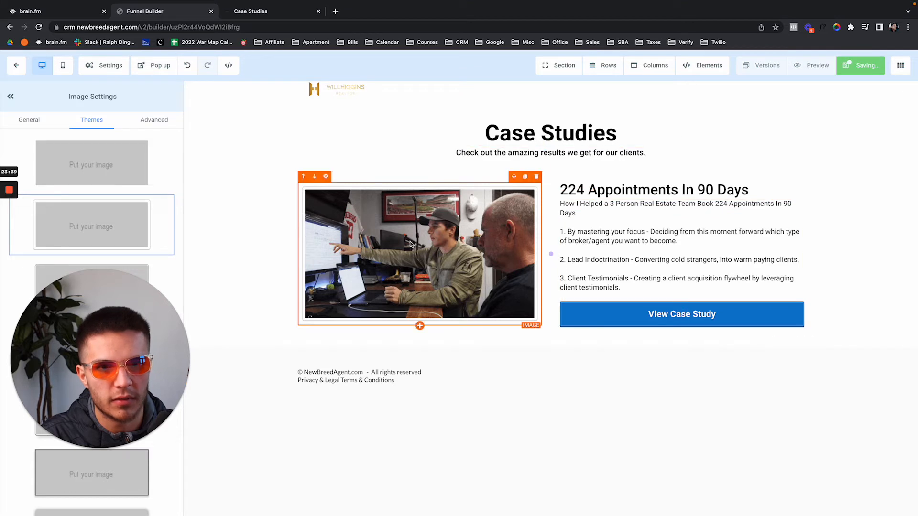
# Open the page preview, and on the reference page examine the opt-in page that the View Case Study button leads to
pyautogui.click(825, 67)
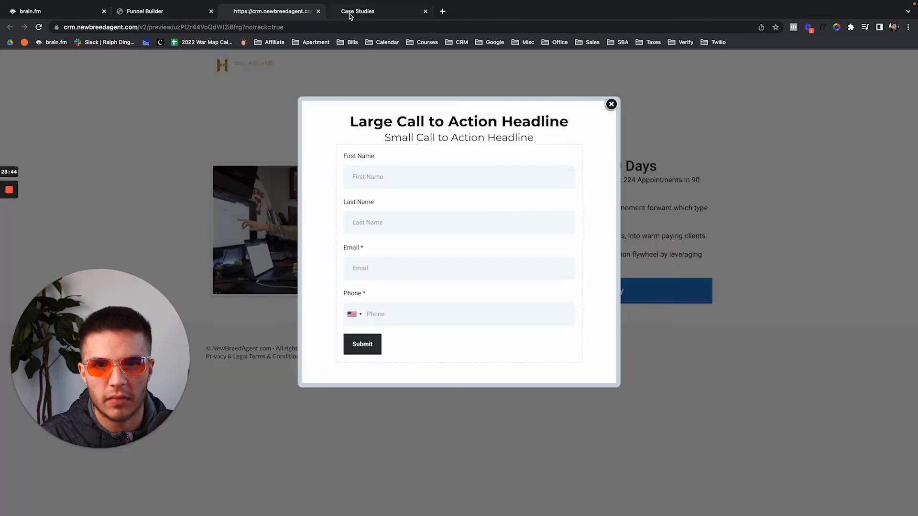
pyautogui.click(352, 13)
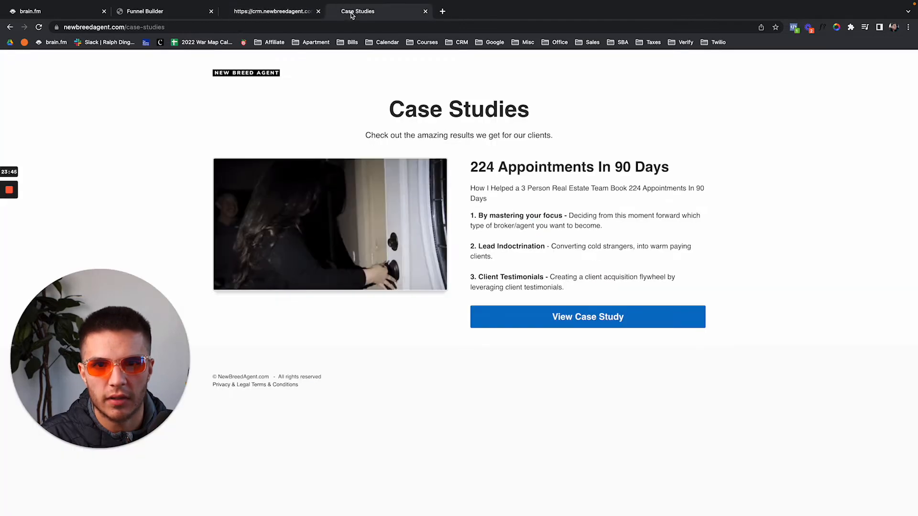
pyautogui.click(530, 320)
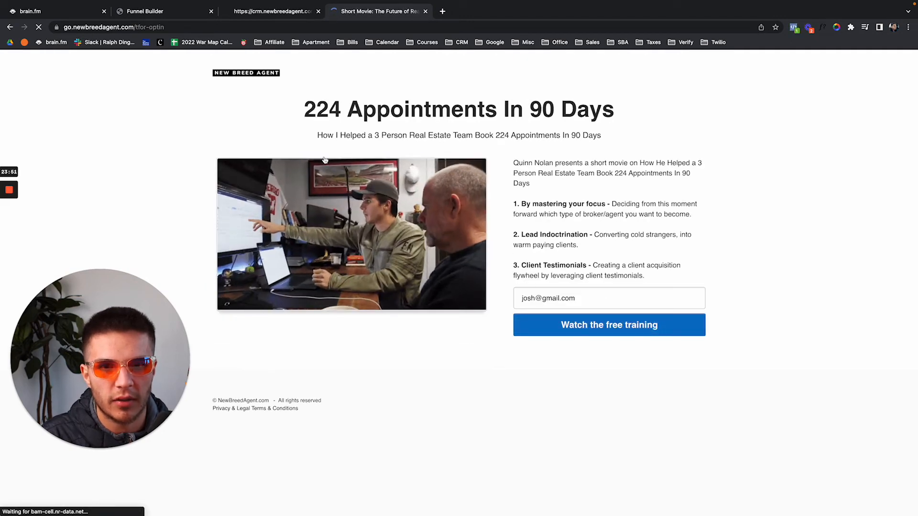
pyautogui.moveTo(289, 118); pyautogui.dragTo(601, 147)
pyautogui.click(637, 225)
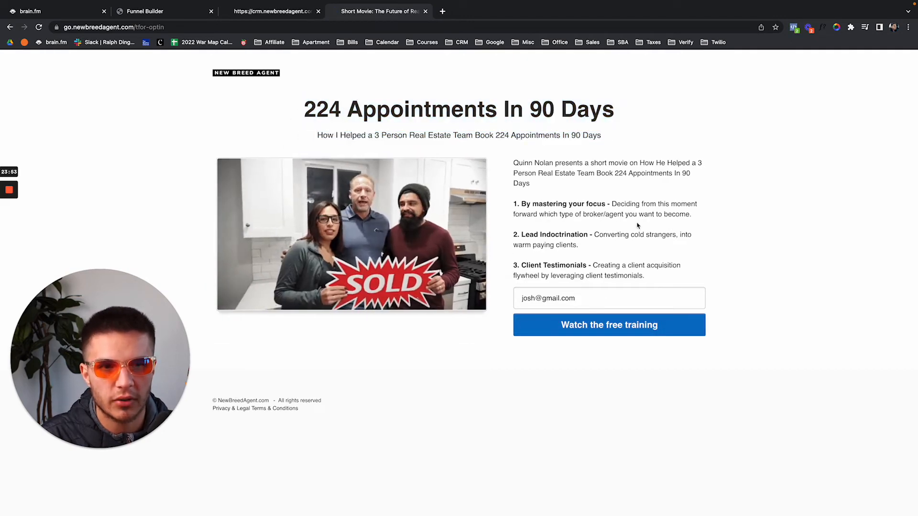
pyautogui.click(12, 27)
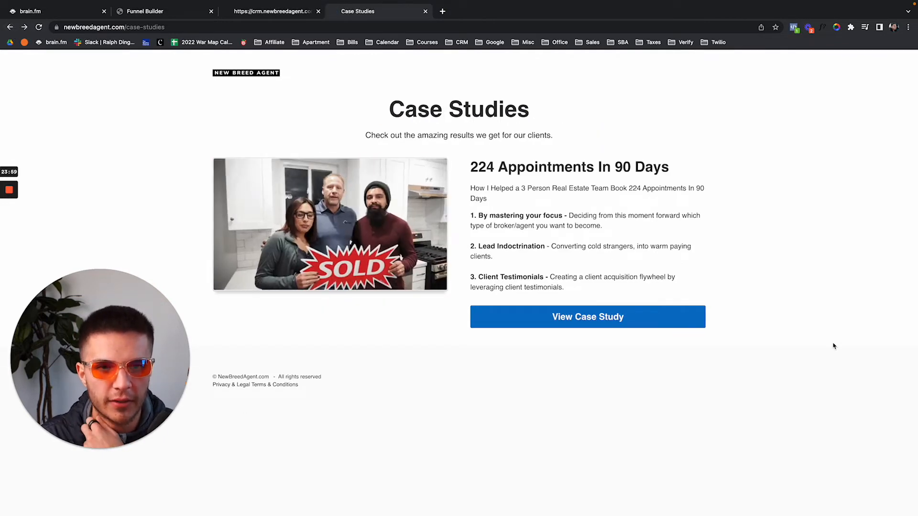
pyautogui.click(635, 314)
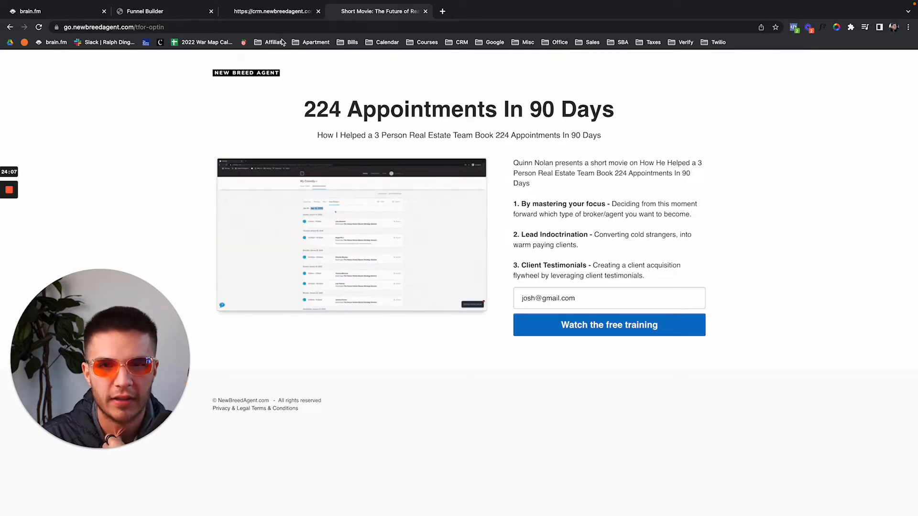
# Dismiss the preview's sign-up pop-up to review the Case Studies page, and return to the funnel builder
pyautogui.click(280, 14)
pyautogui.click(611, 105)
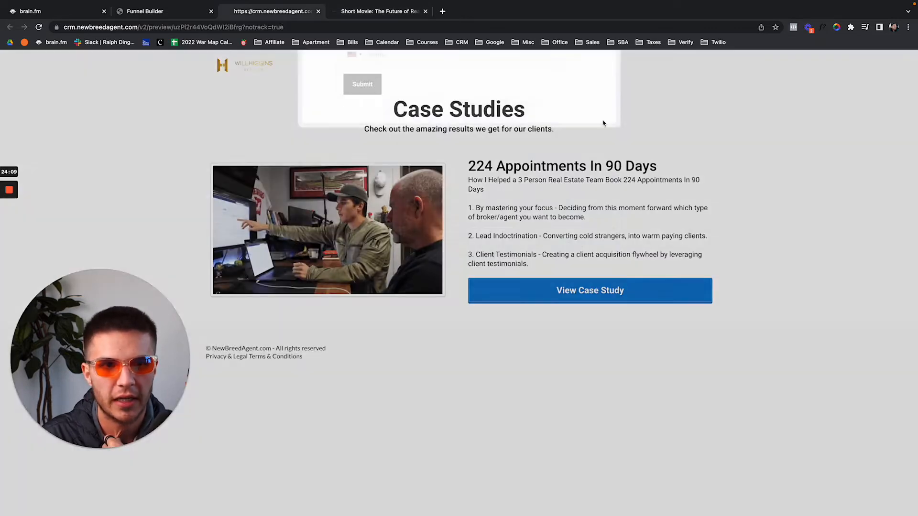
pyautogui.click(187, 12)
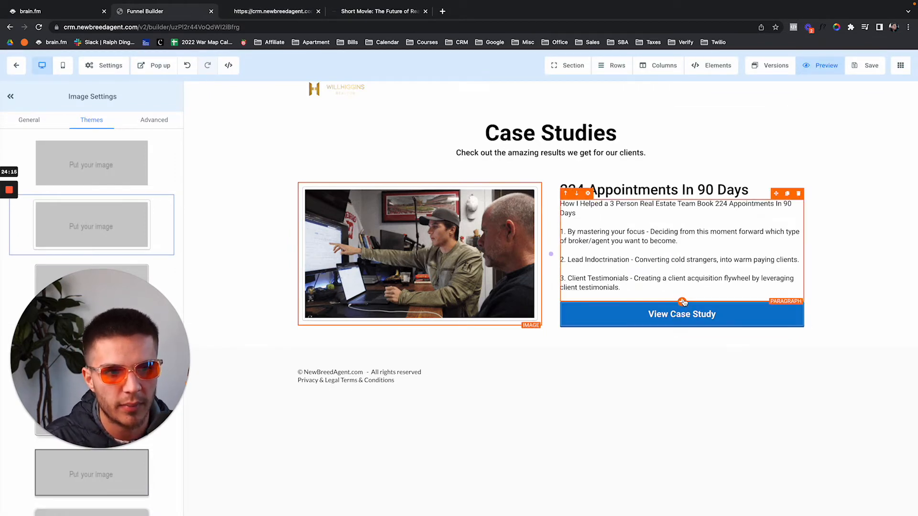
# Add a form element above the View Case Study button and create a new blank form for it in the form builder
pyautogui.click(683, 301)
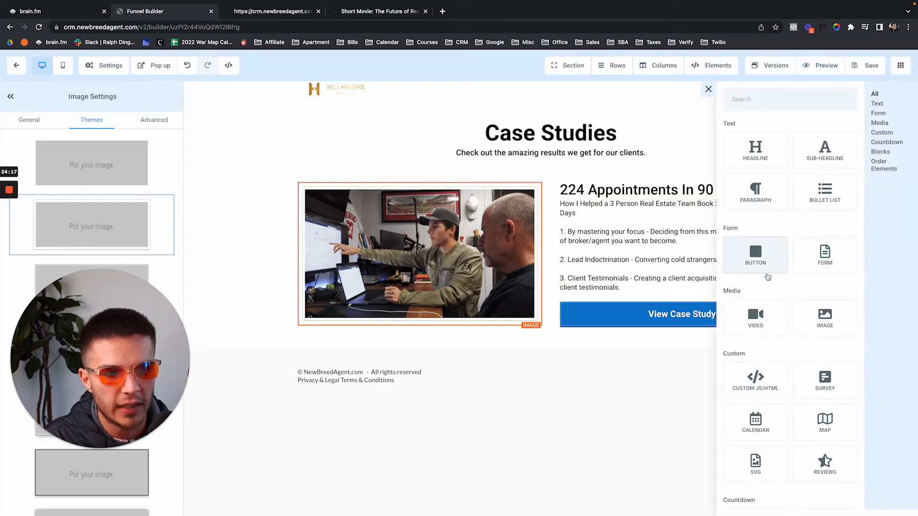
pyautogui.click(810, 266)
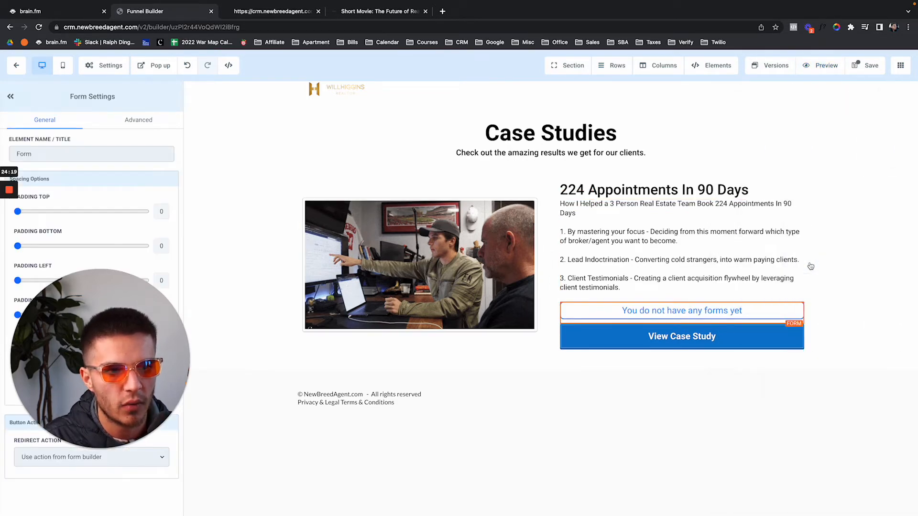
pyautogui.click(497, 276)
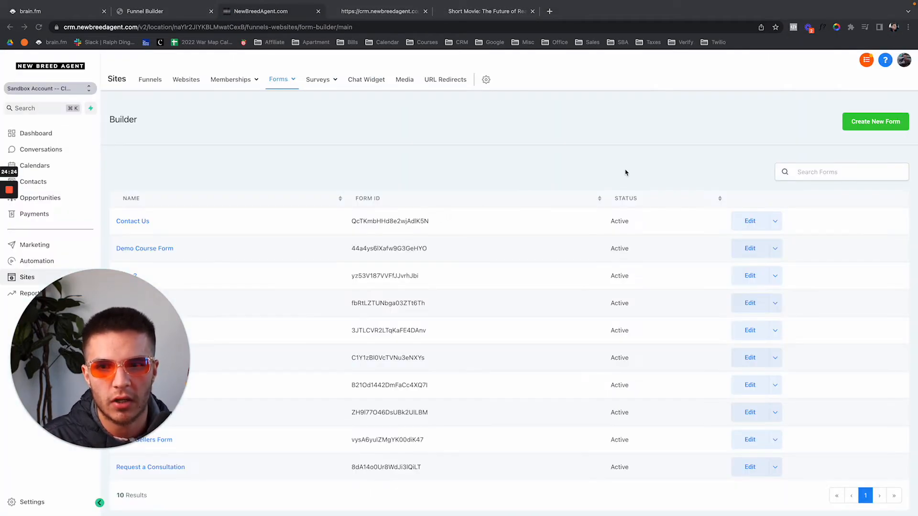
pyautogui.click(871, 121)
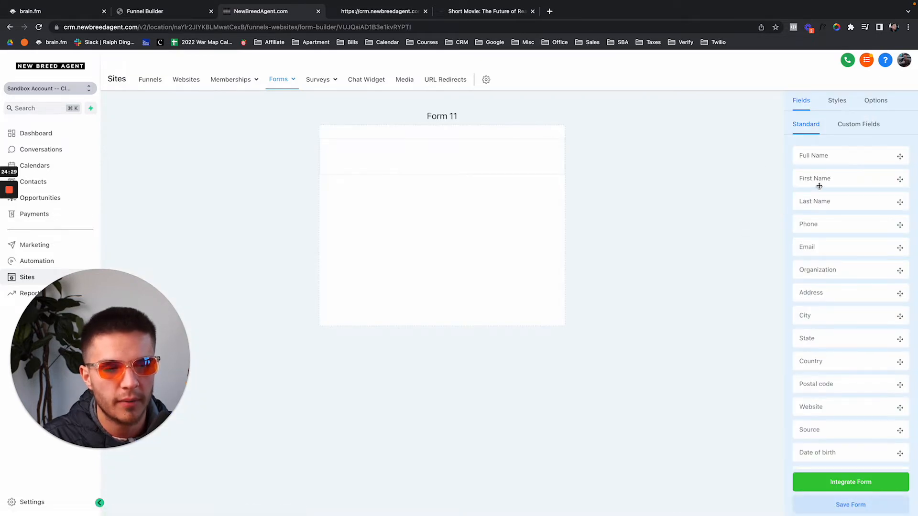
# Add an Email field to the blank form and place a Button element below it
pyautogui.moveTo(821, 181)
pyautogui.mouseDown()
pyautogui.moveTo(508, 166)
pyautogui.moveTo(814, 179)
pyautogui.moveTo(827, 193)
pyautogui.mouseUp()
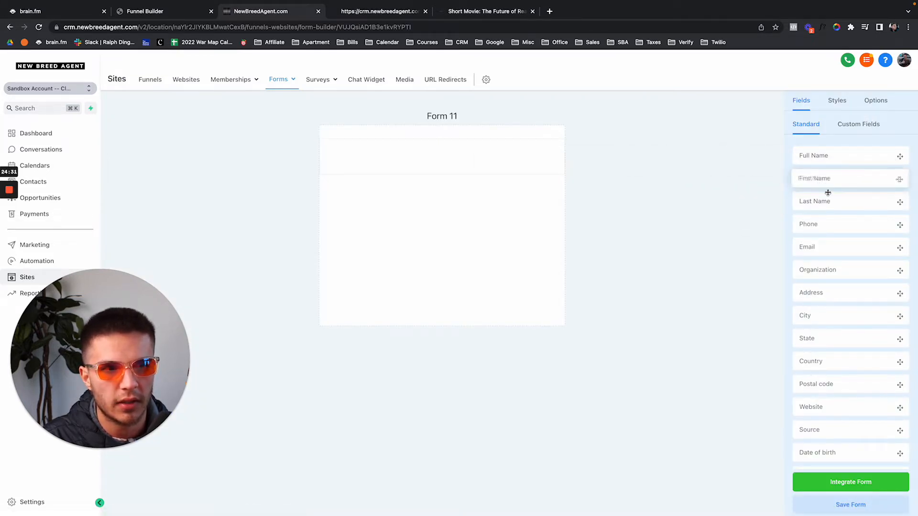
pyautogui.moveTo(812, 246); pyautogui.dragTo(461, 143)
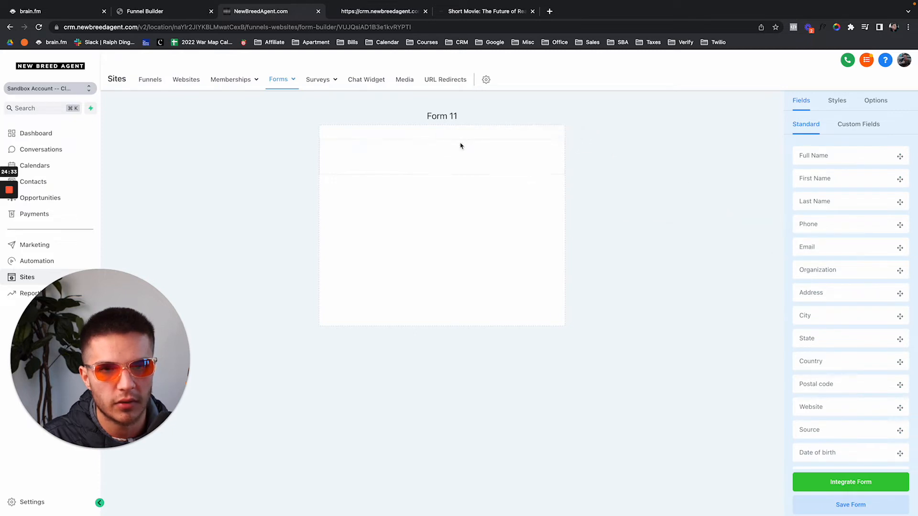
pyautogui.scroll(-3, 801, 314)
pyautogui.moveTo(812, 436); pyautogui.dragTo(411, 201)
pyautogui.click(364, 199)
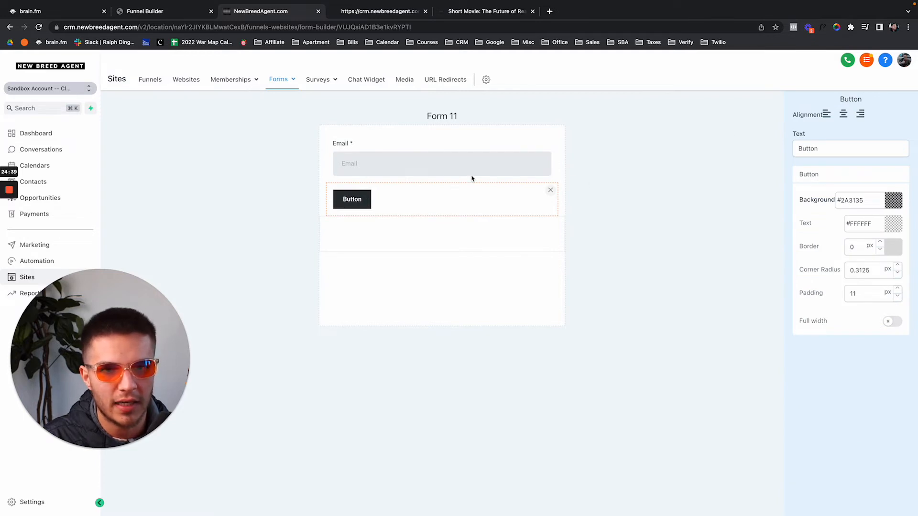
# Turn on full width for the form's button
pyautogui.click(438, 163)
pyautogui.click(425, 199)
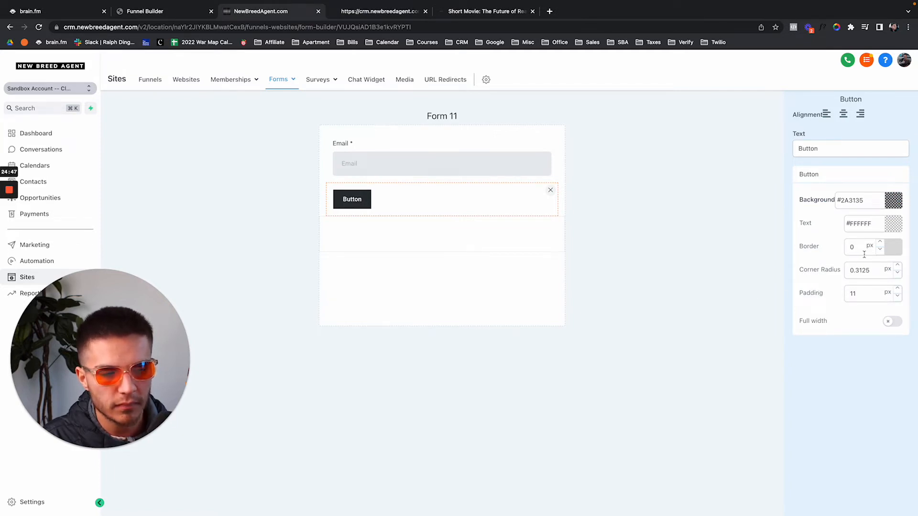
pyautogui.click(895, 322)
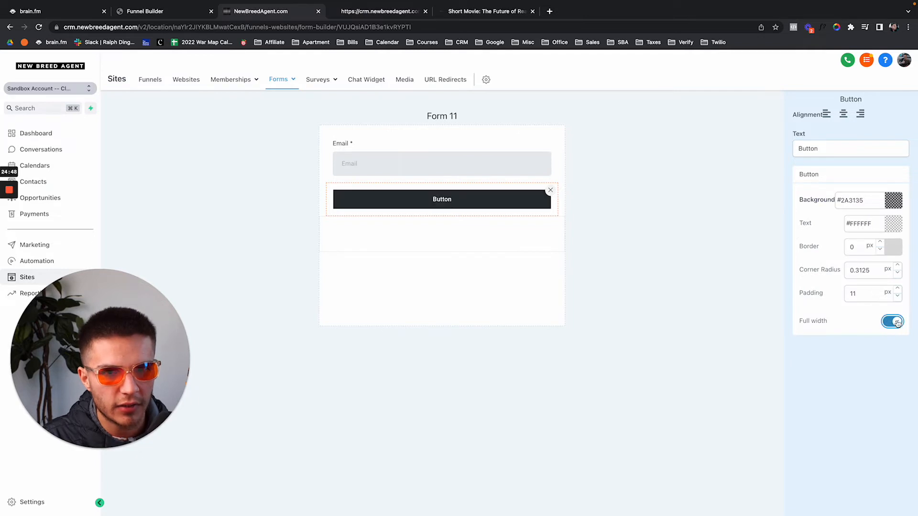
pyautogui.click(770, 276)
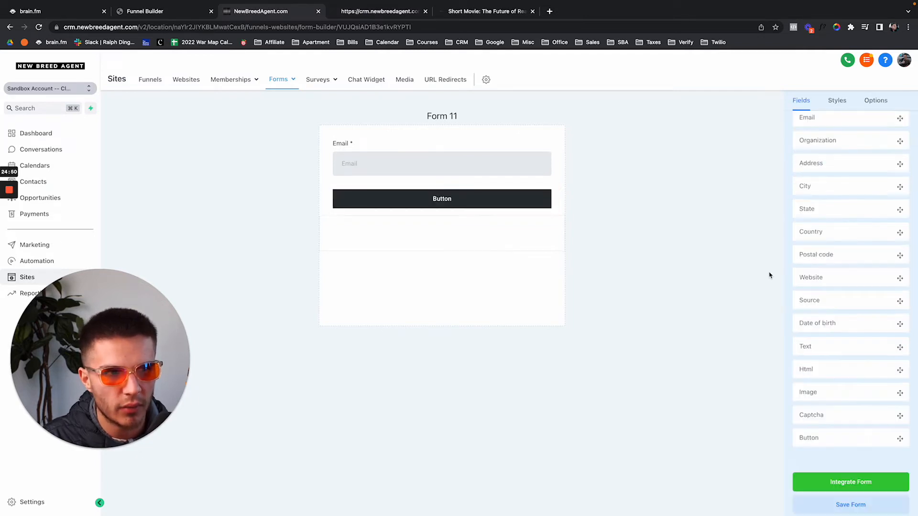
pyautogui.click(529, 193)
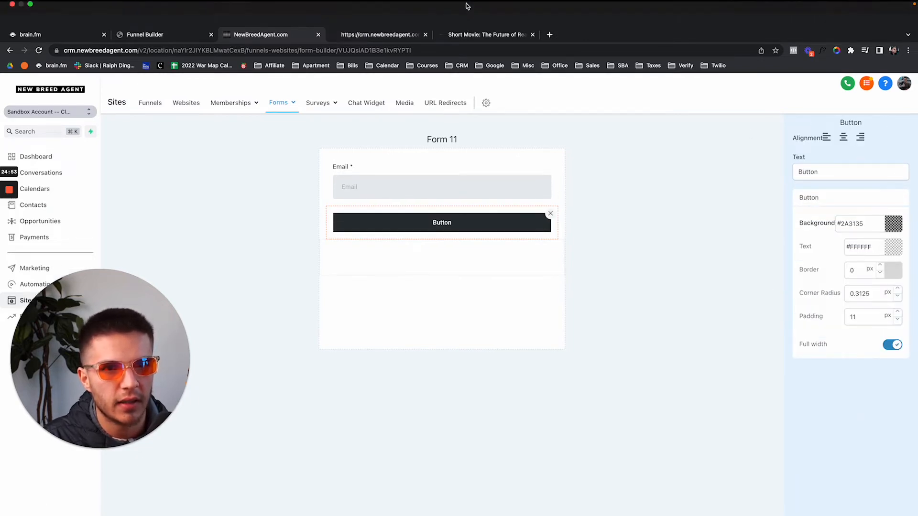
# Try to sample the Watch the free training button's blue on the reference opt-in page, and return to the form builder
pyautogui.click(471, 34)
pyautogui.click(839, 53)
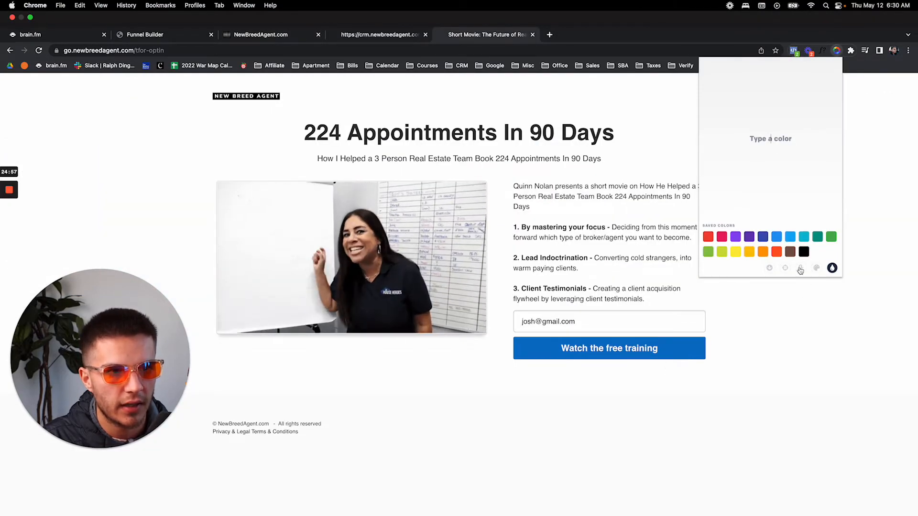
pyautogui.click(681, 329)
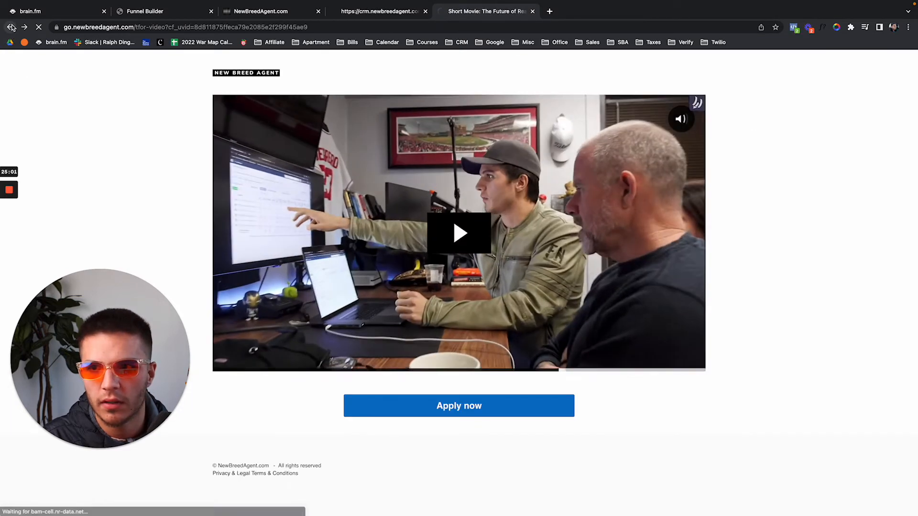
pyautogui.click(10, 29)
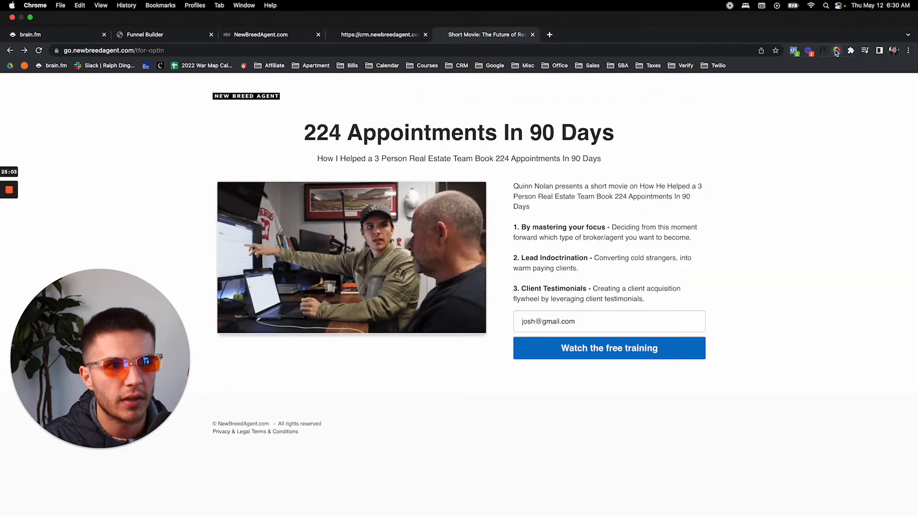
pyautogui.click(836, 50)
pyautogui.click(786, 269)
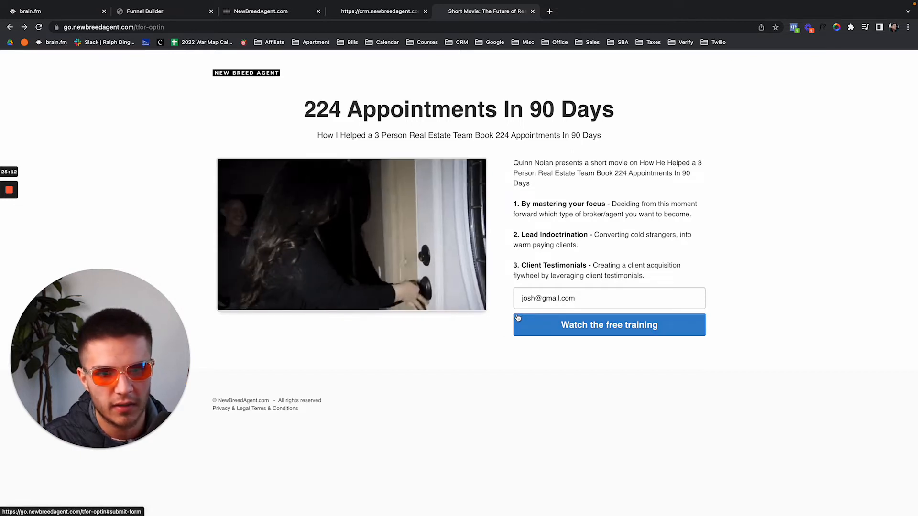
pyautogui.click(837, 27)
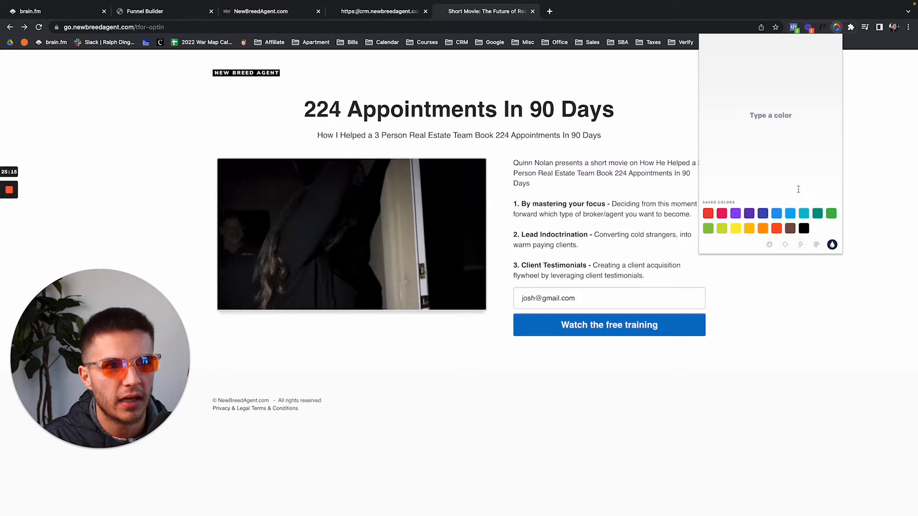
pyautogui.click(402, 14)
pyautogui.click(284, 13)
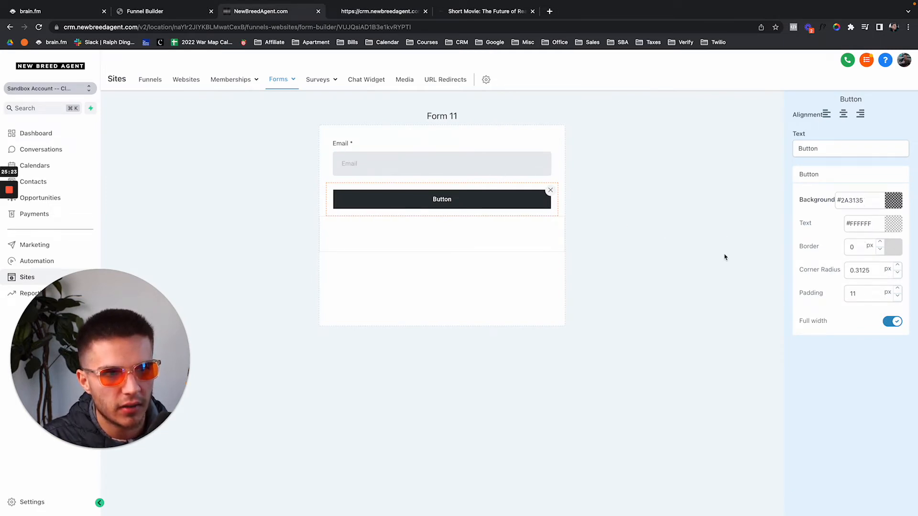
# Set the form button's background color to blue #317FA2 and save the form
pyautogui.click(726, 229)
pyautogui.click(495, 196)
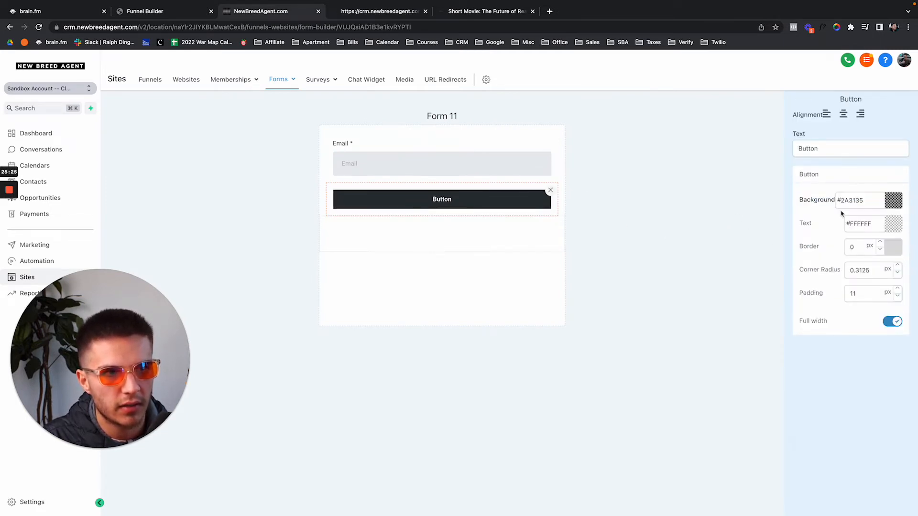
pyautogui.click(895, 202)
pyautogui.moveTo(854, 234); pyautogui.dragTo(874, 233)
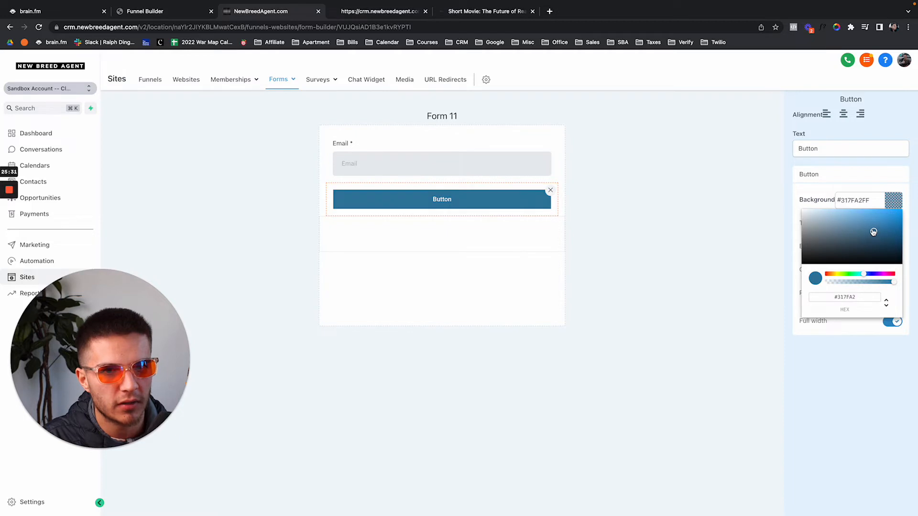
pyautogui.click(692, 233)
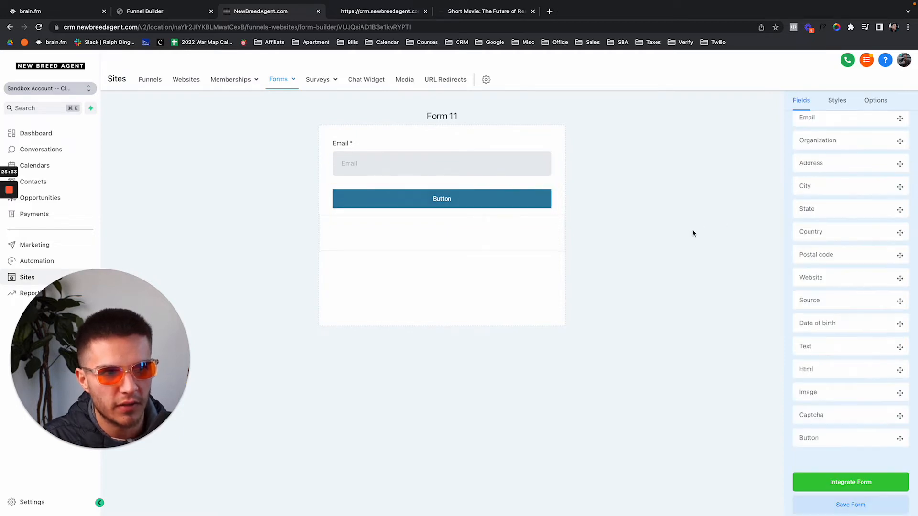
pyautogui.click(850, 505)
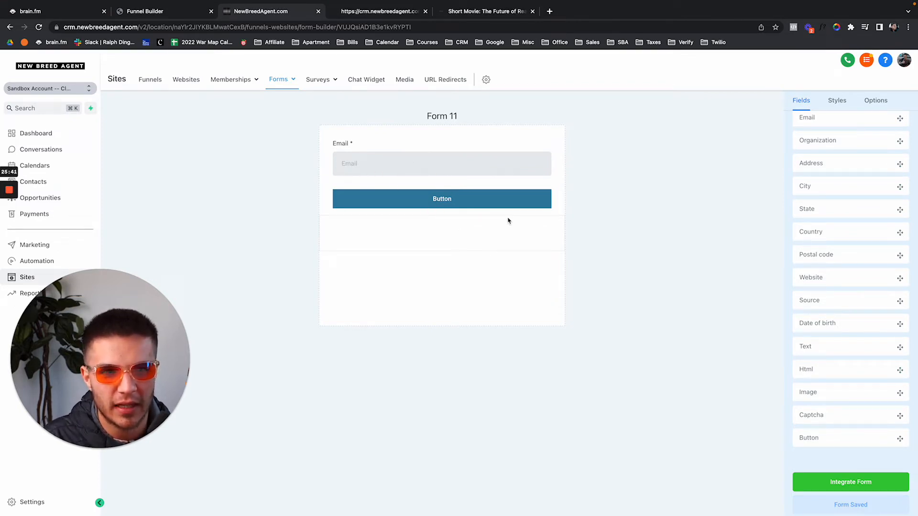
# Set the form's width to 450 px in its style settings and save the form
pyautogui.click(870, 102)
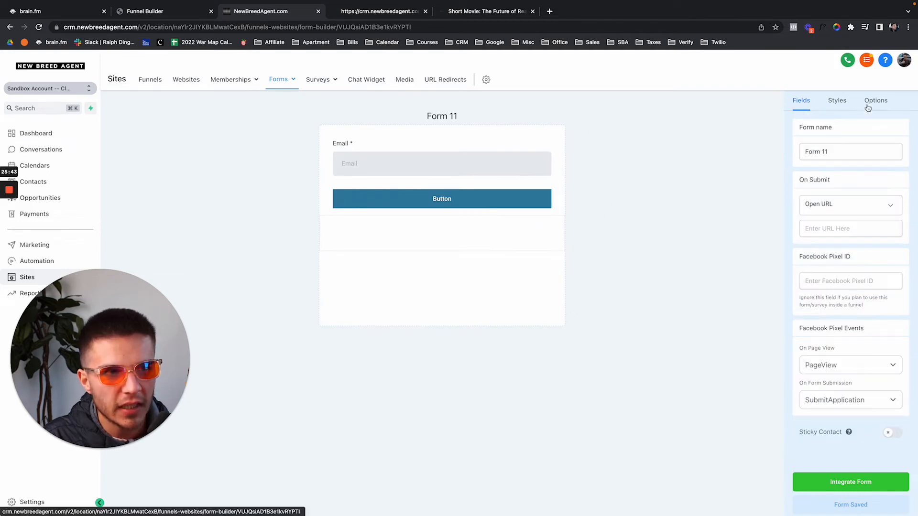
pyautogui.click(836, 102)
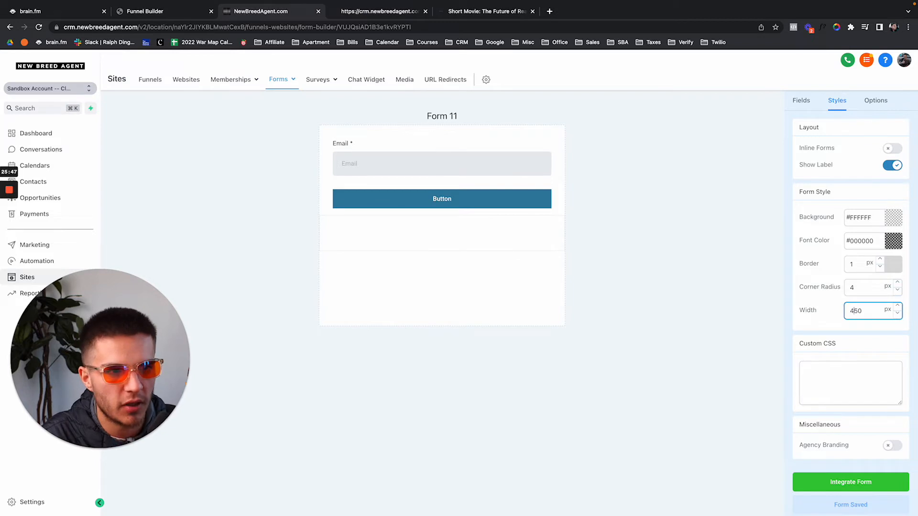
pyautogui.click(858, 501)
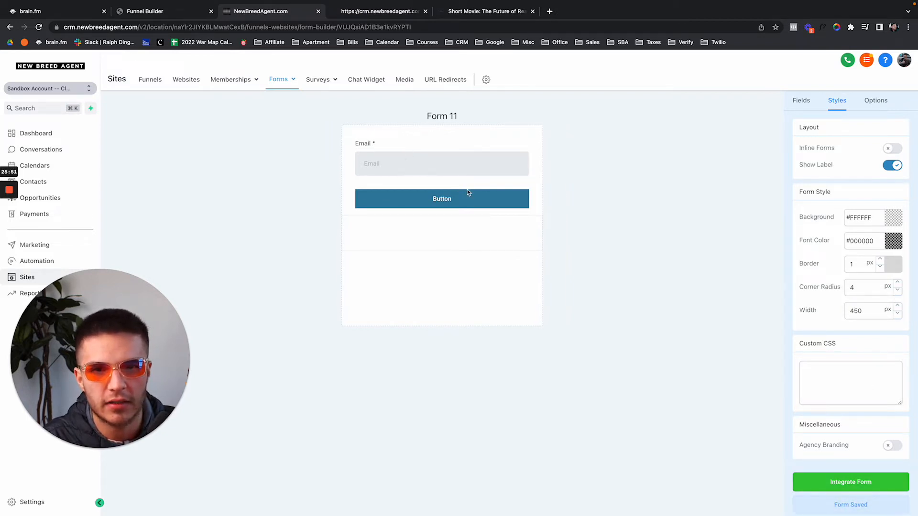
# Back in the funnel builder, assign Form 11 to the new form element and delete the View Case Study button below it
pyautogui.hotkey('ctrl', 'shift', 'Tab')
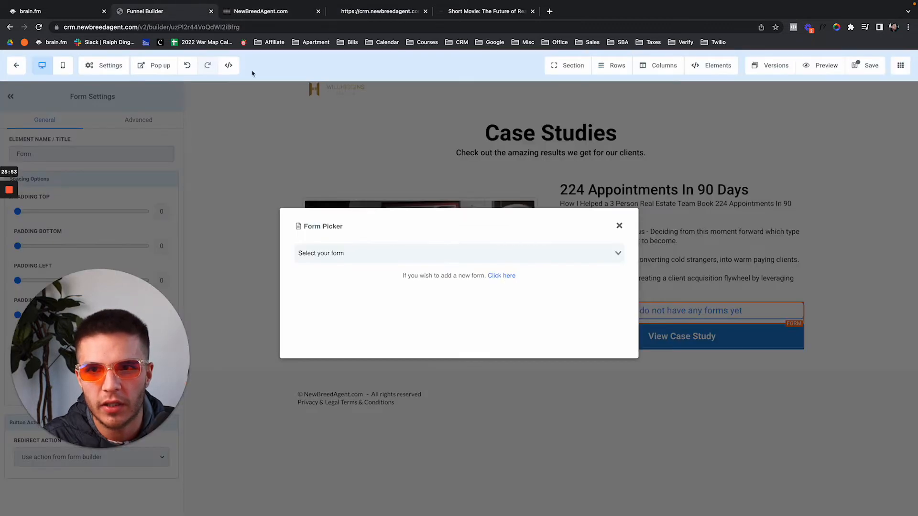
pyautogui.click(357, 252)
pyautogui.scroll(-2, 353, 320)
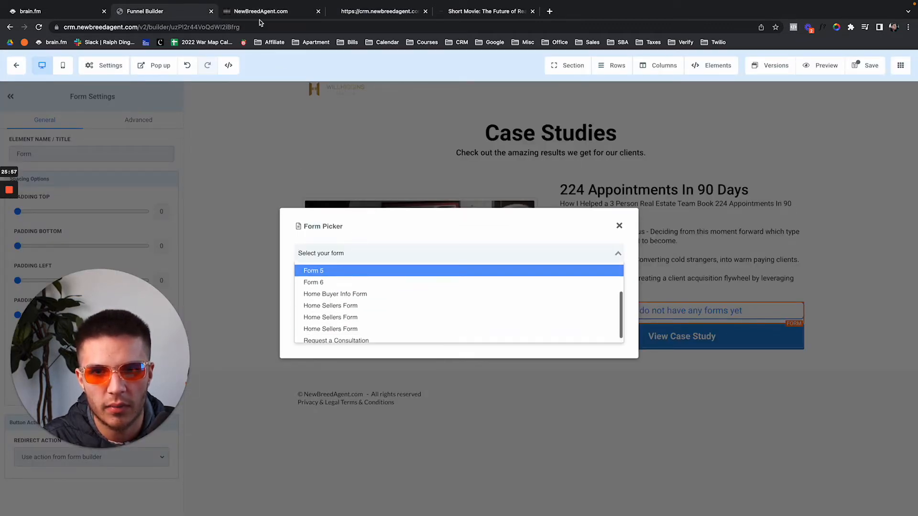
pyautogui.click(263, 12)
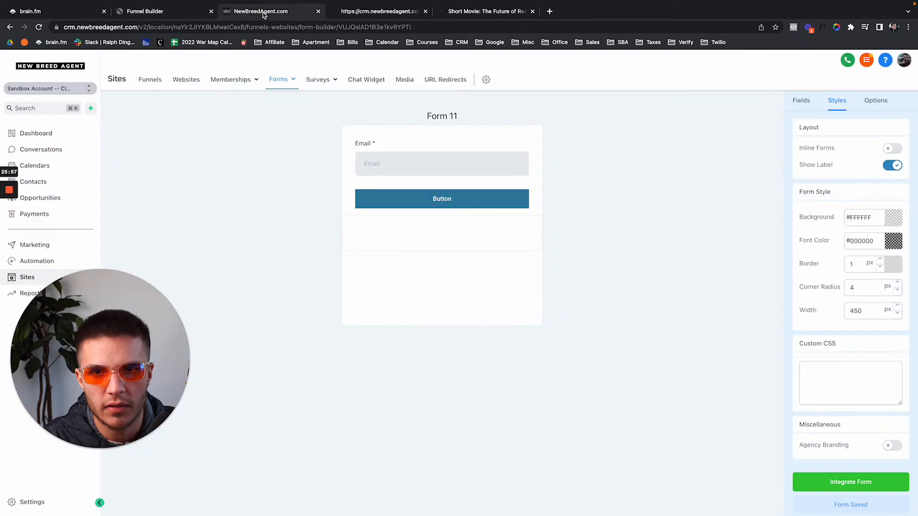
pyautogui.click(185, 15)
pyautogui.click(424, 298)
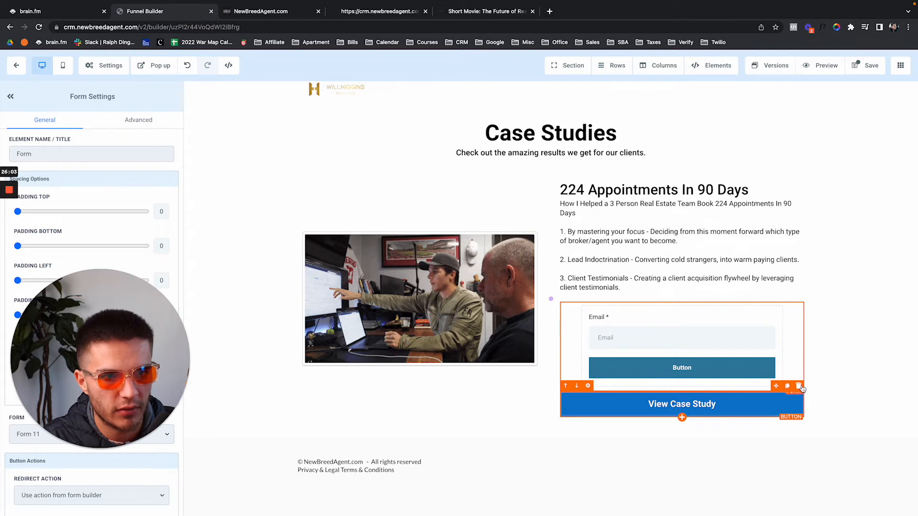
pyautogui.click(800, 387)
pyautogui.click(661, 325)
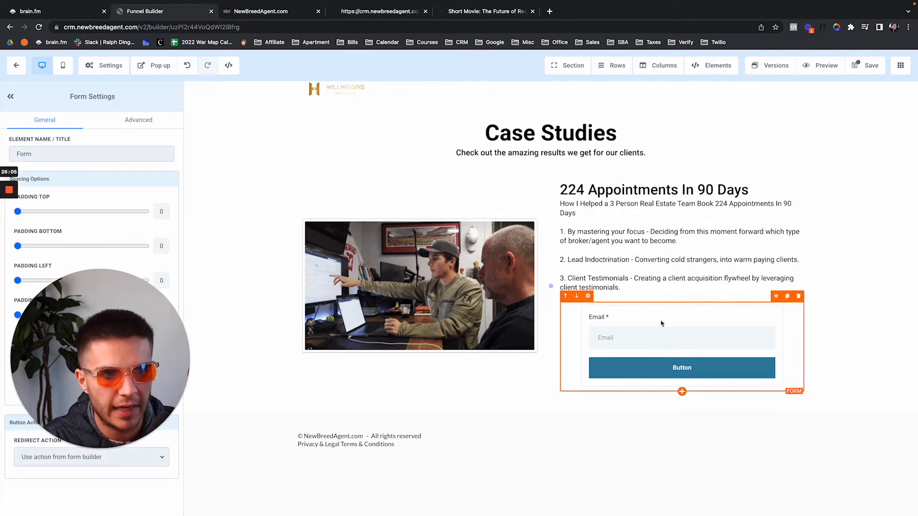
# Set Form 11's border to 0 px in the form builder, save the form, and save the page in the funnel builder
pyautogui.click(257, 14)
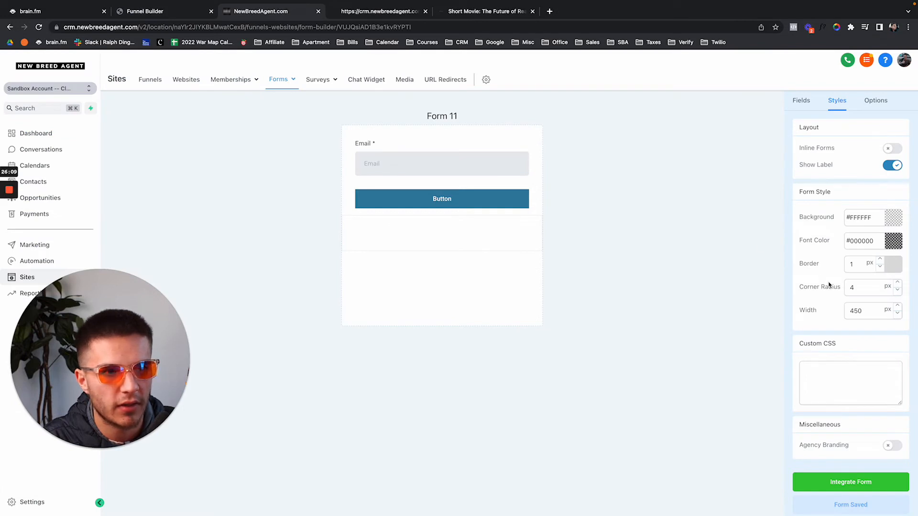
pyautogui.click(880, 267)
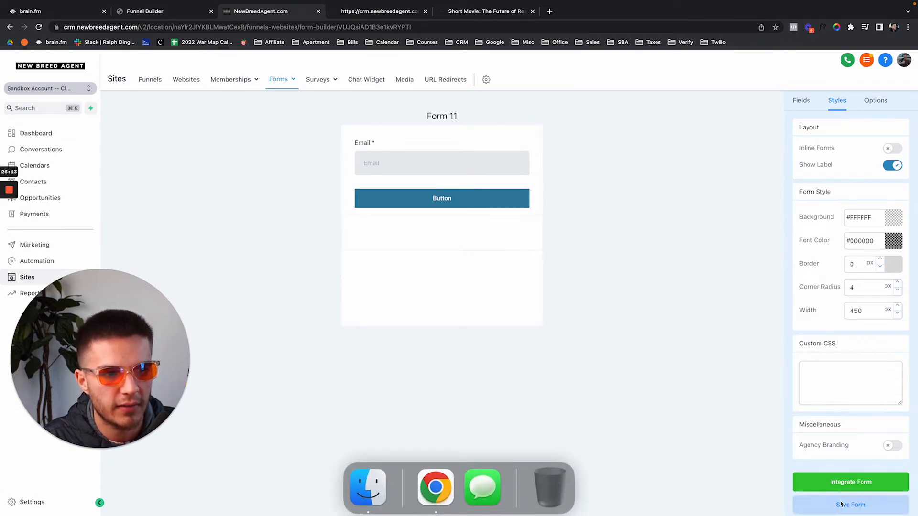
pyautogui.click(170, 41)
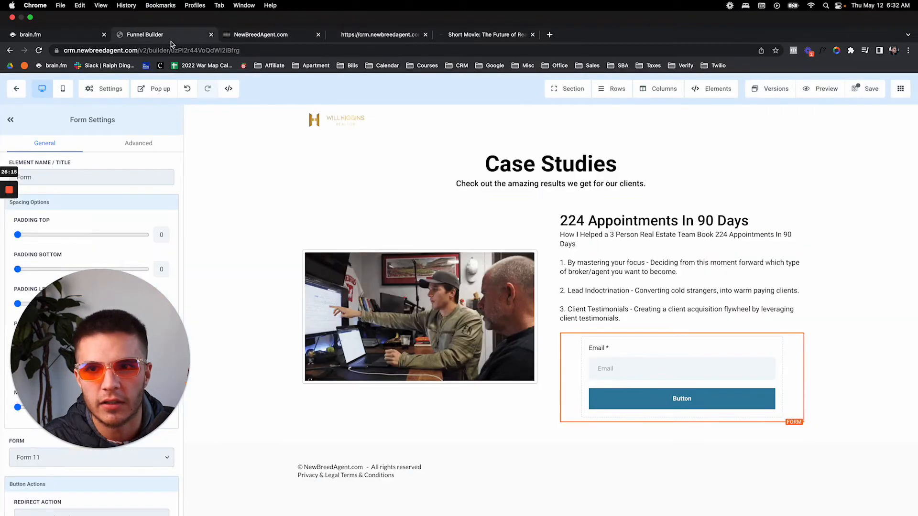
pyautogui.click(855, 72)
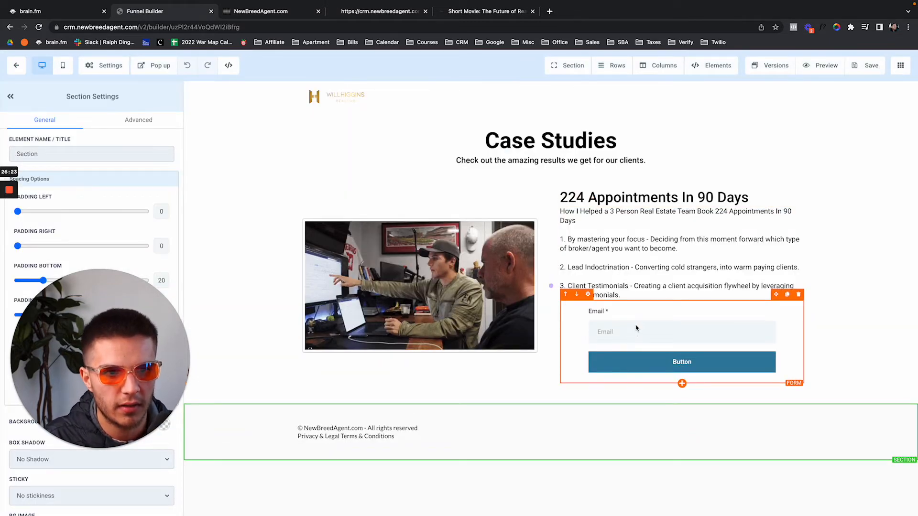
# Select the embedded form on the Case Studies page, and close the page preview to view the reference opt-in page
pyautogui.click(636, 328)
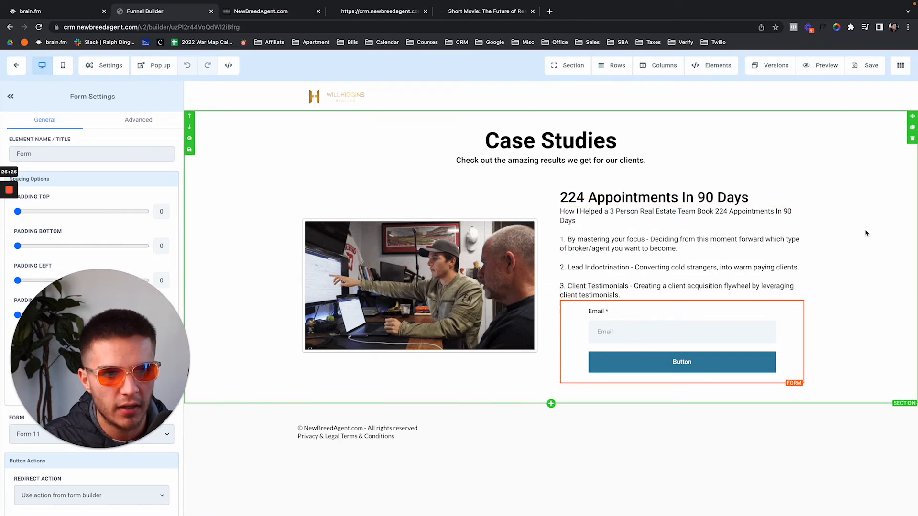
pyautogui.click(427, 13)
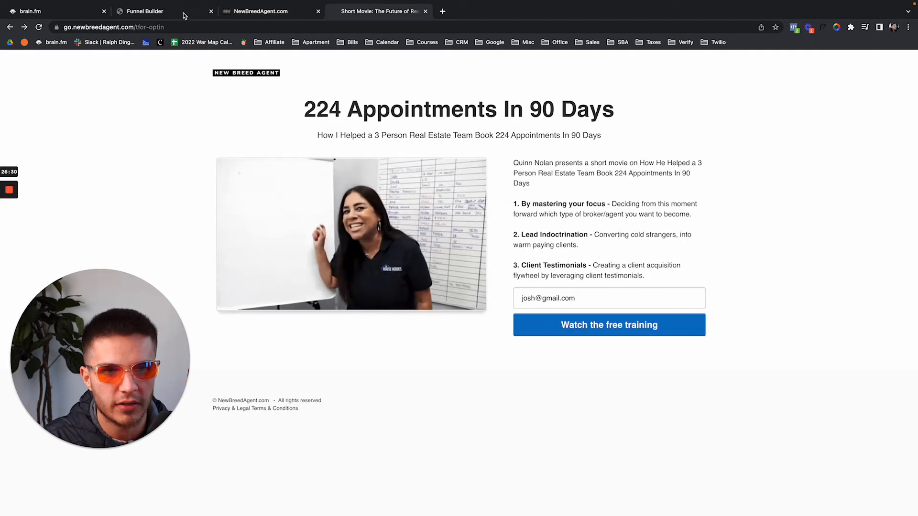
# In the funnel builder, widen the image column of the case study row, save the page, and dismiss the SEO settings
pyautogui.click(184, 16)
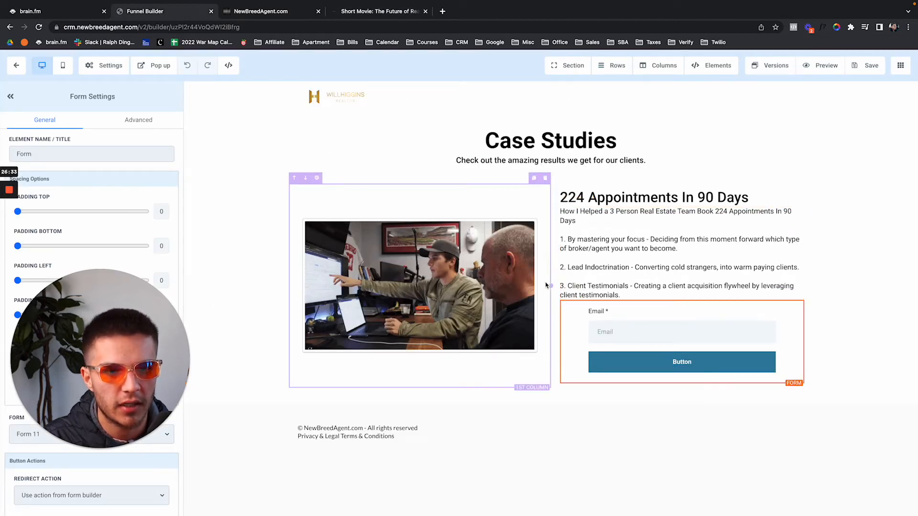
pyautogui.moveTo(550, 287); pyautogui.dragTo(591, 288)
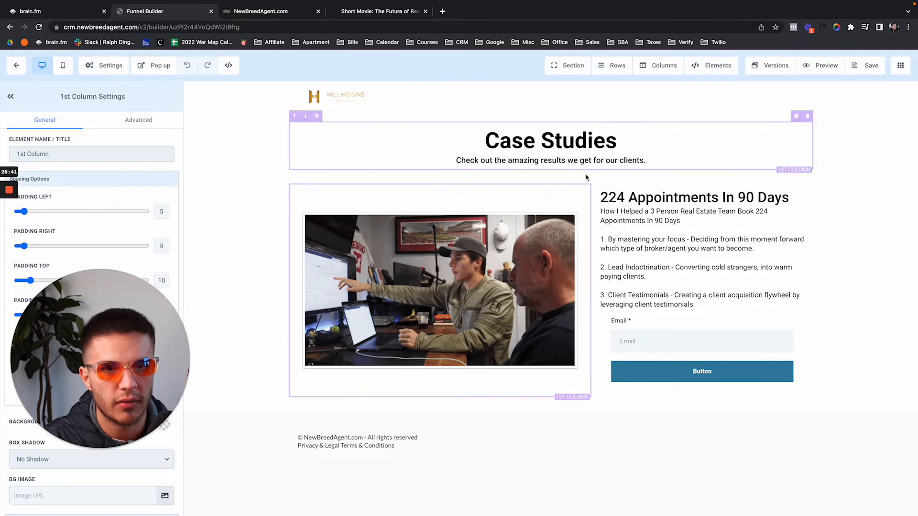
pyautogui.click(701, 189)
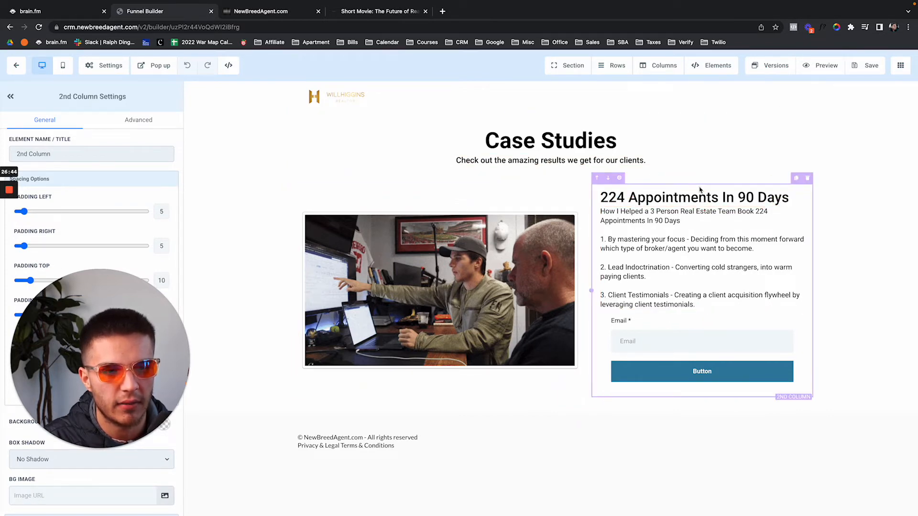
pyautogui.click(729, 328)
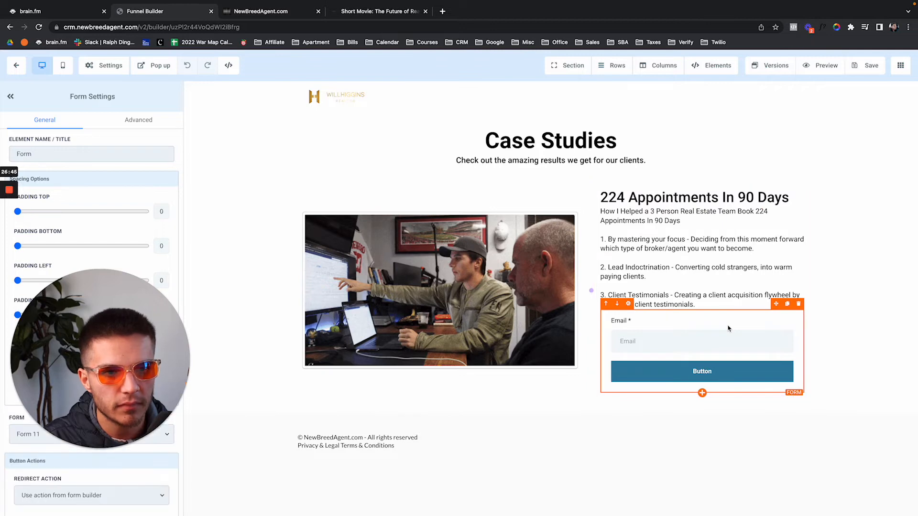
pyautogui.click(869, 70)
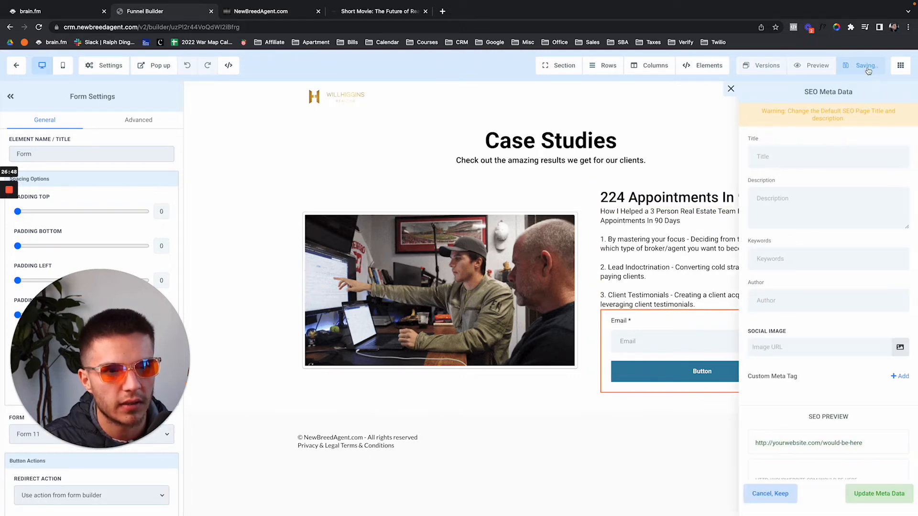
pyautogui.click(731, 89)
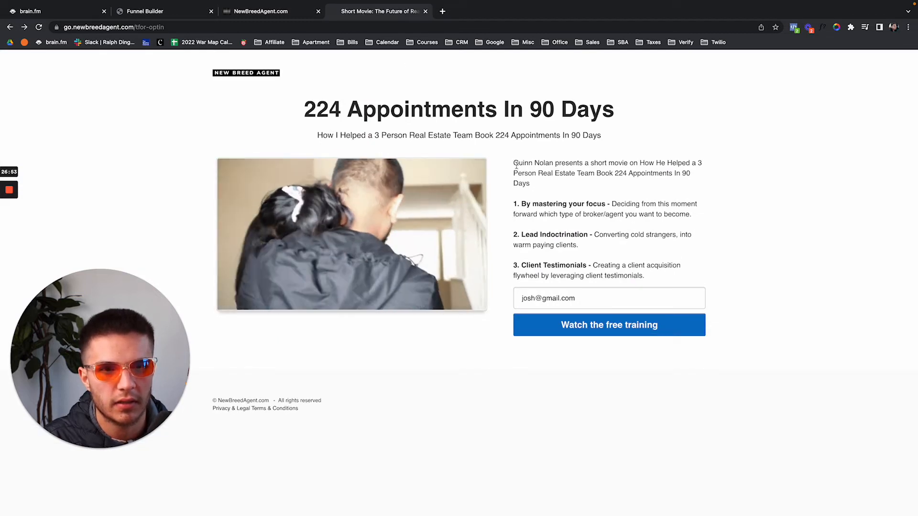
# Back in the funnel builder, insert a divider below the case study image
pyautogui.click(144, 11)
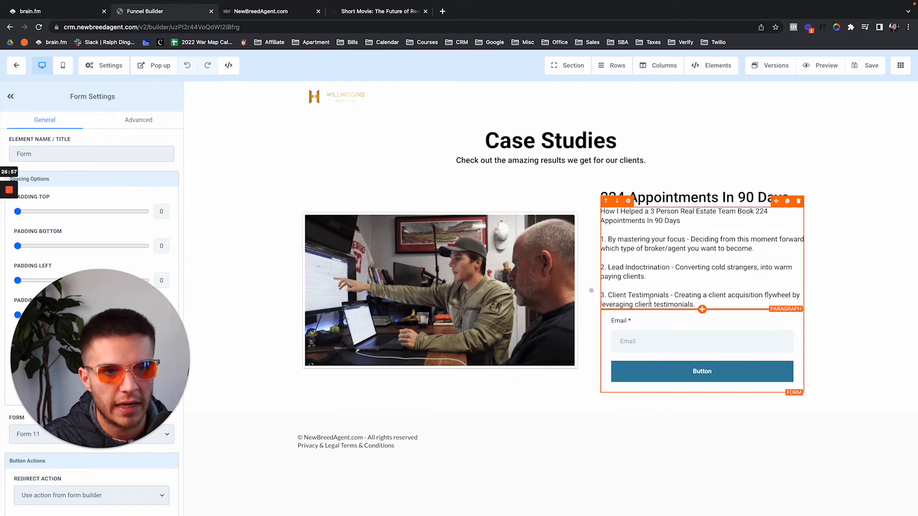
pyautogui.click(454, 370)
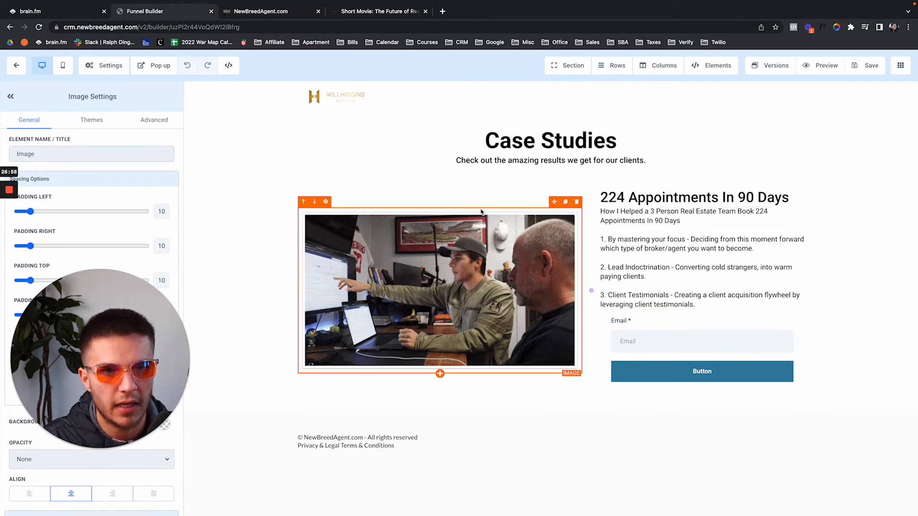
pyautogui.click(440, 373)
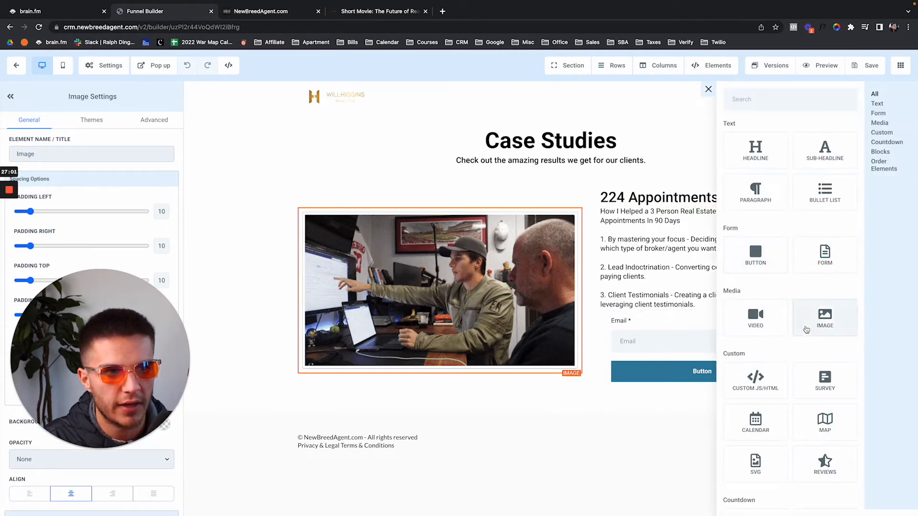
pyautogui.scroll(-6, 825, 316)
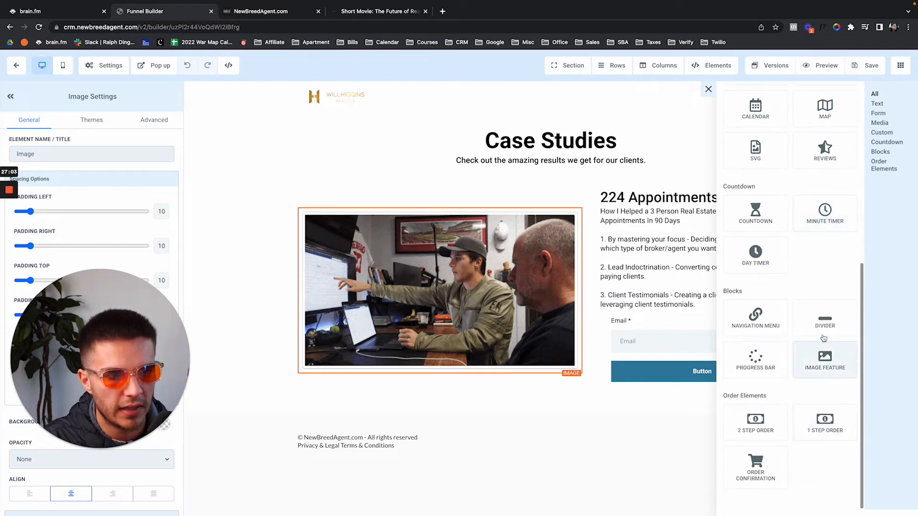
pyautogui.moveTo(825, 319); pyautogui.dragTo(467, 384)
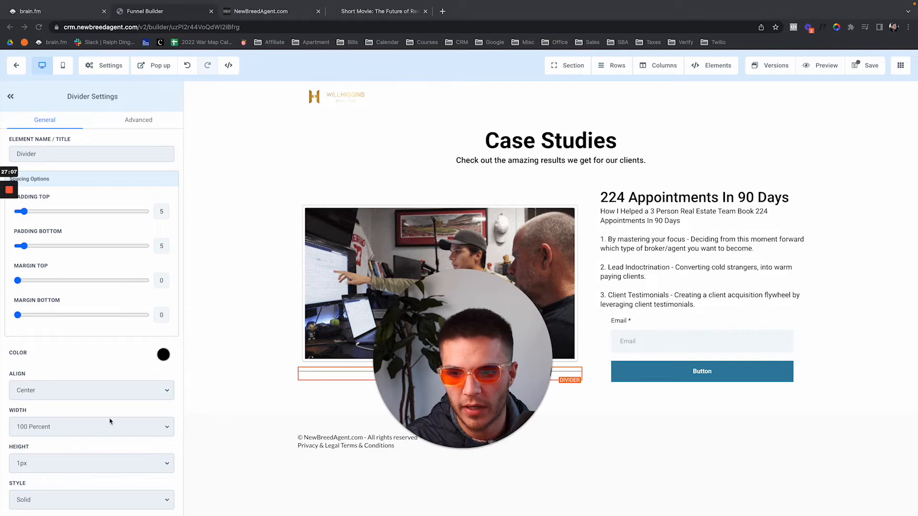
# Recolor the divider so its line blends into the page background, and duplicate it for extra space below the image
pyautogui.click(109, 421)
pyautogui.click(108, 428)
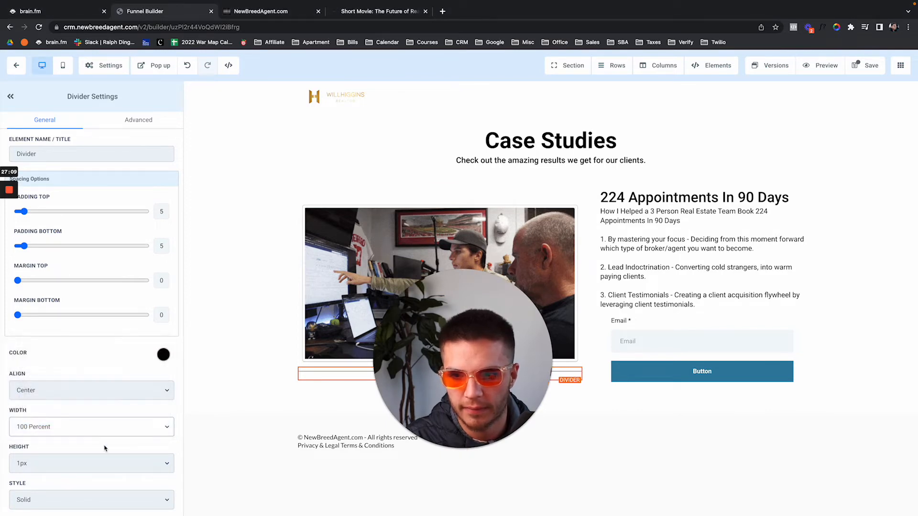
pyautogui.click(162, 355)
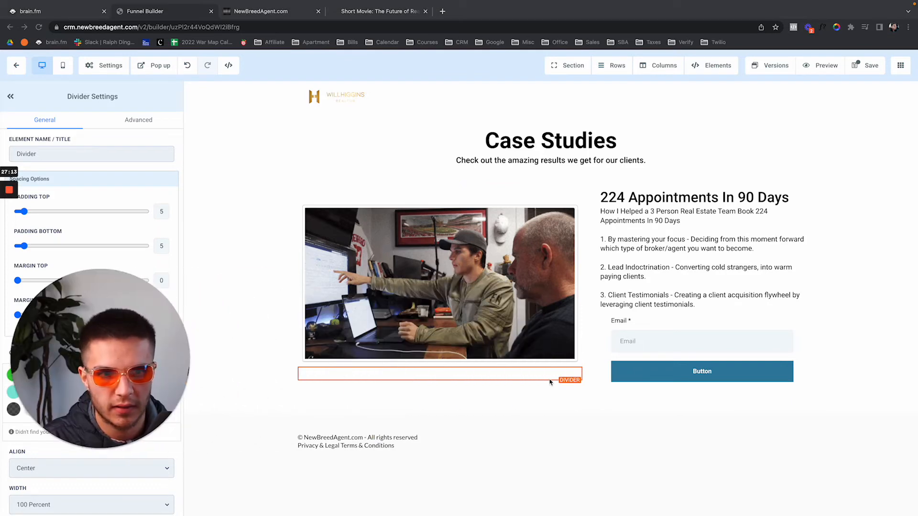
pyautogui.moveTo(568, 372)
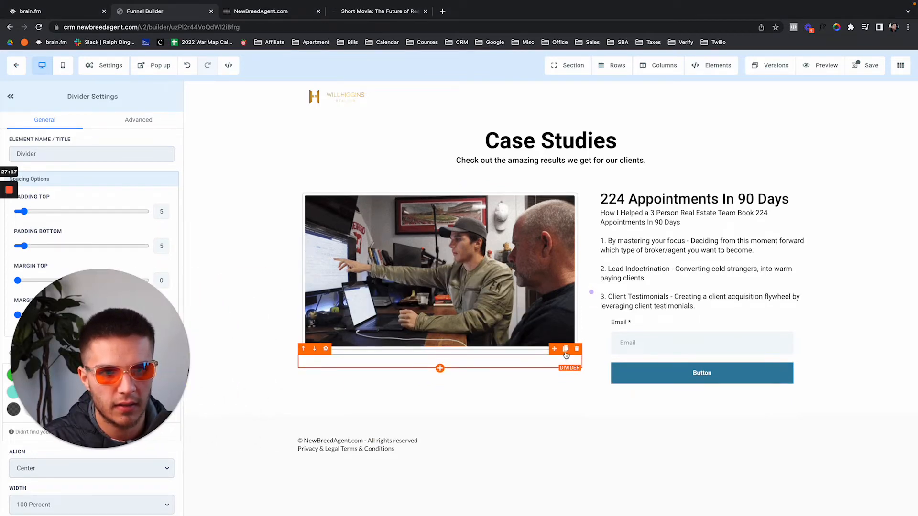
# Narrow the image column slightly to give the text and form column more width
pyautogui.click(629, 349)
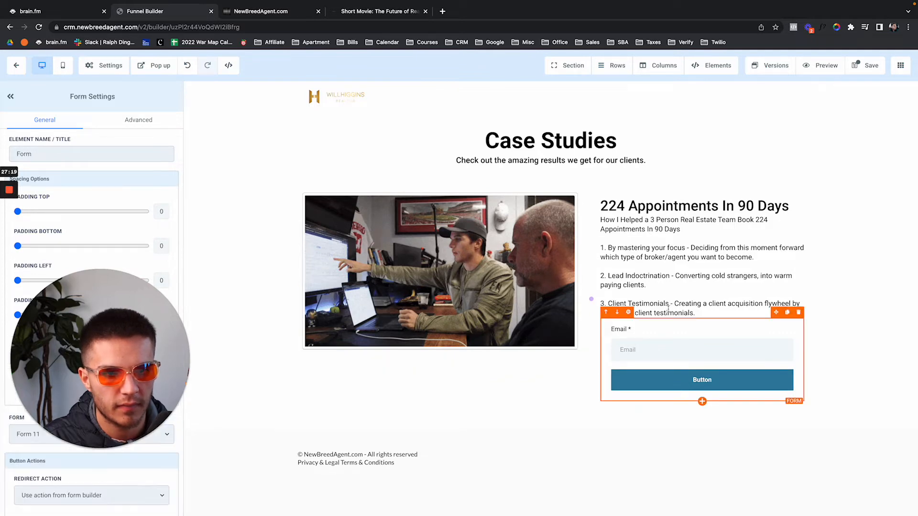
pyautogui.moveTo(591, 300)
pyautogui.mouseDown()
pyautogui.moveTo(601, 301)
pyautogui.moveTo(582, 294)
pyautogui.mouseUp()
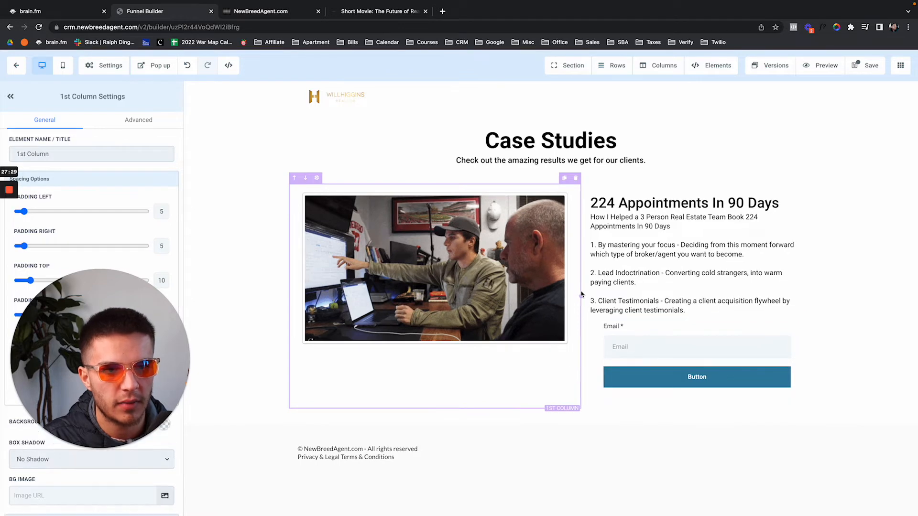
# Try a blank line above the paragraph under the 224 Appointments headline, remove it again, and save the page
pyautogui.click(593, 221)
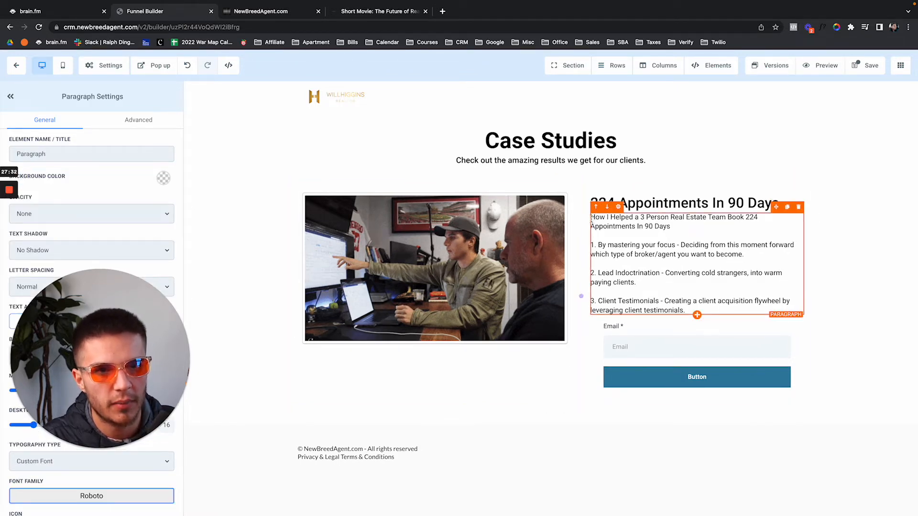
pyautogui.press('Return')
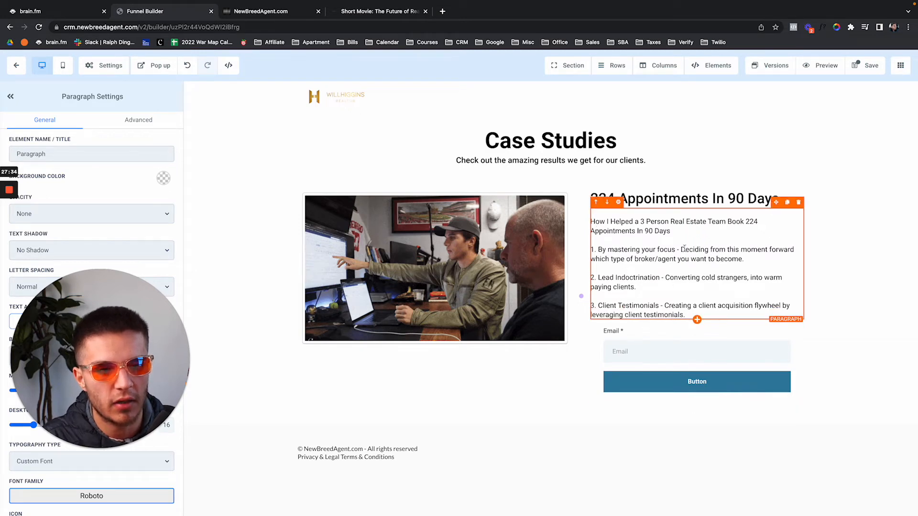
pyautogui.press('BackSpace')
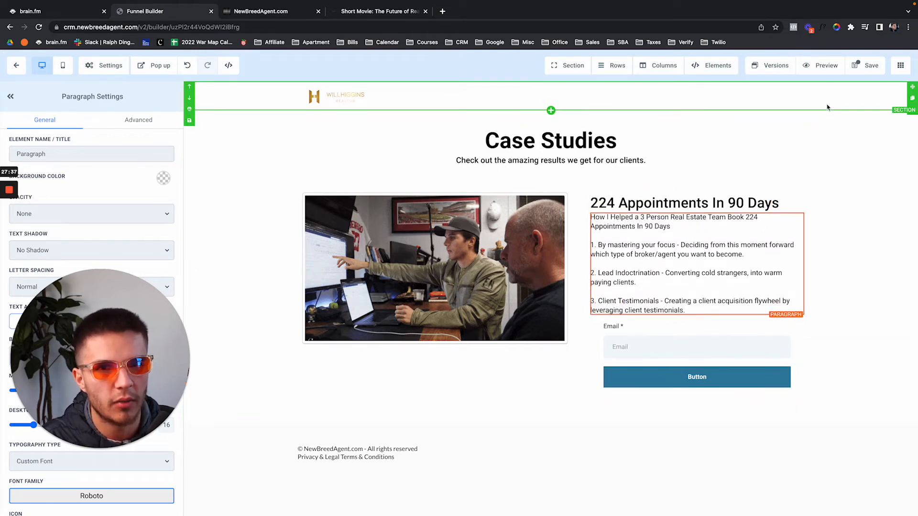
pyautogui.click(858, 67)
pyautogui.click(717, 356)
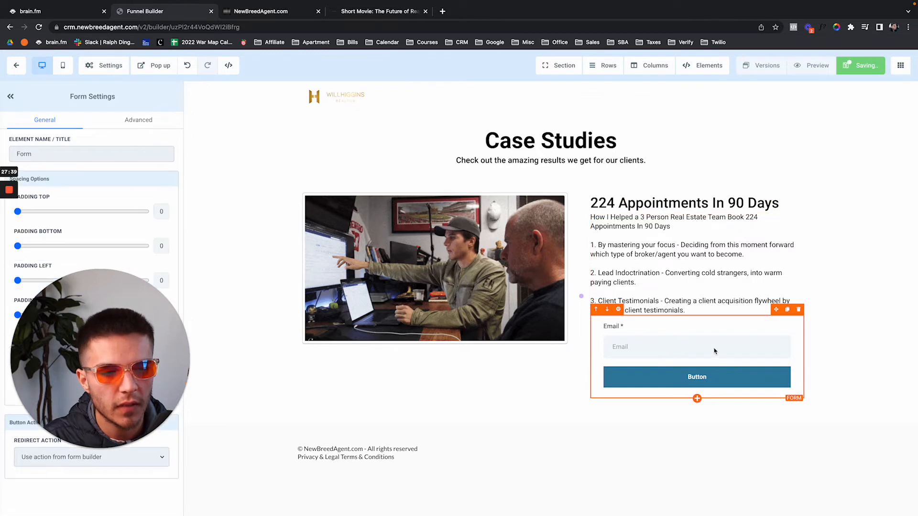
# Set Form 11's width to 475 px in the form builder and save the form
pyautogui.click(264, 14)
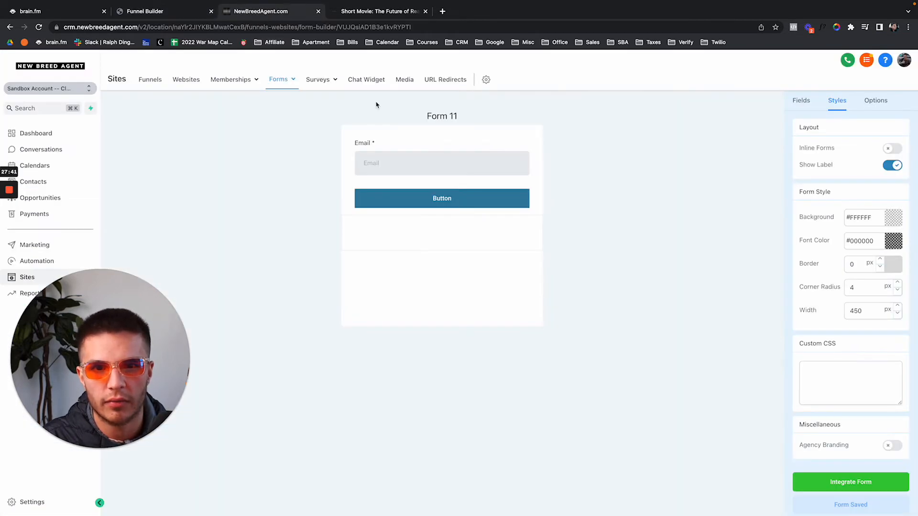
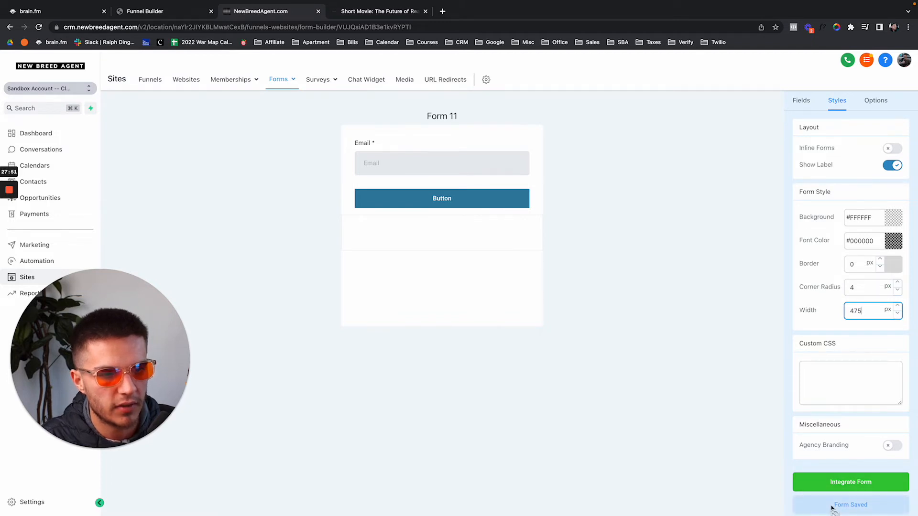
pyautogui.click(655, 305)
pyautogui.click(846, 513)
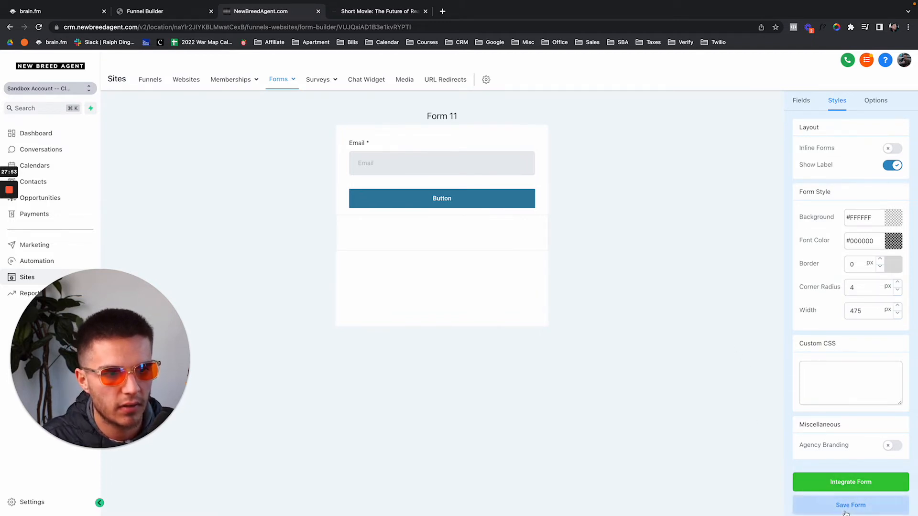
# Back in the funnel builder, save the page and delete the embedded form below the paragraph
pyautogui.click(184, 14)
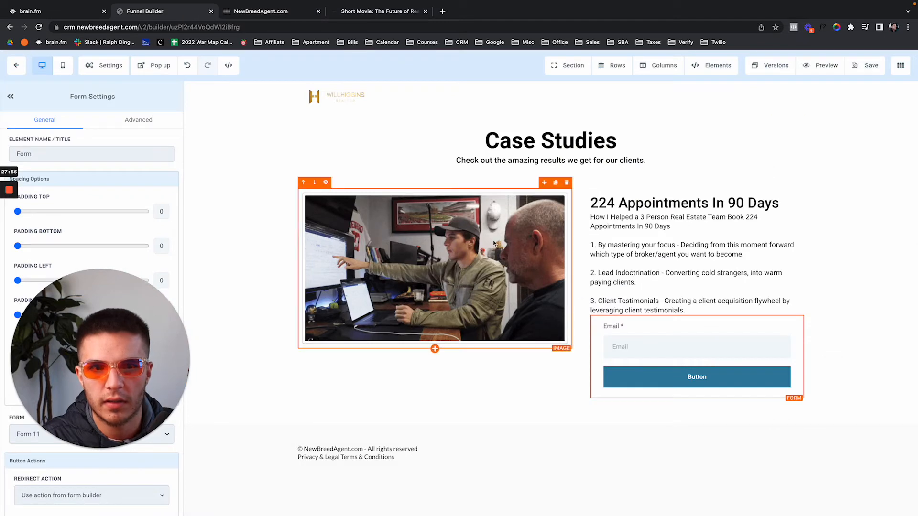
pyautogui.click(871, 65)
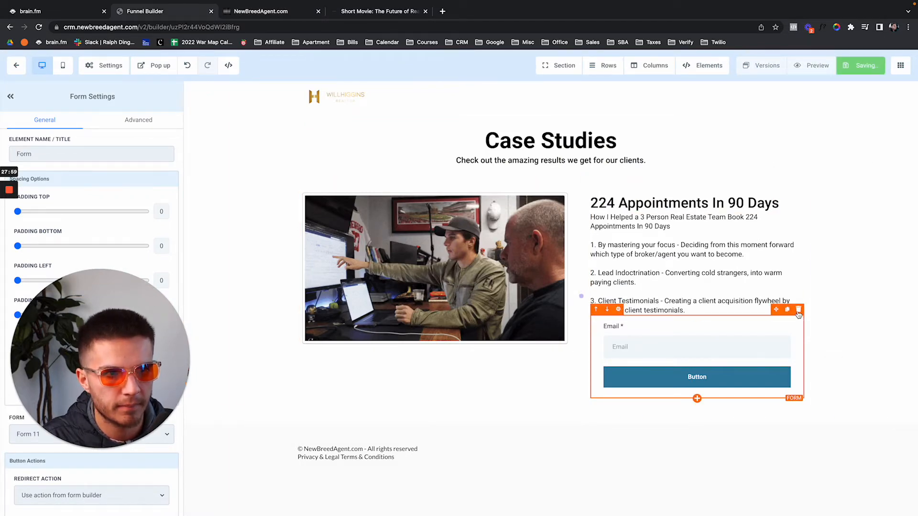
pyautogui.click(798, 311)
pyautogui.click(697, 357)
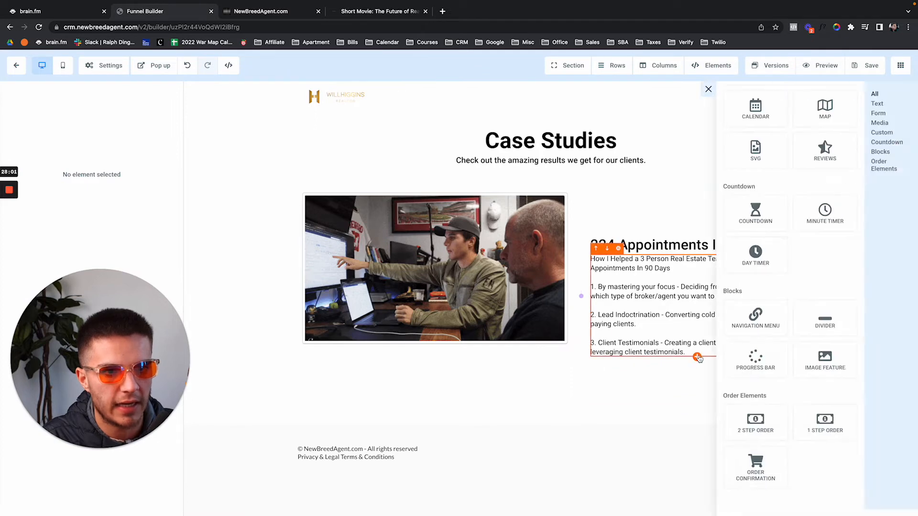
pyautogui.scroll(5, 808, 317)
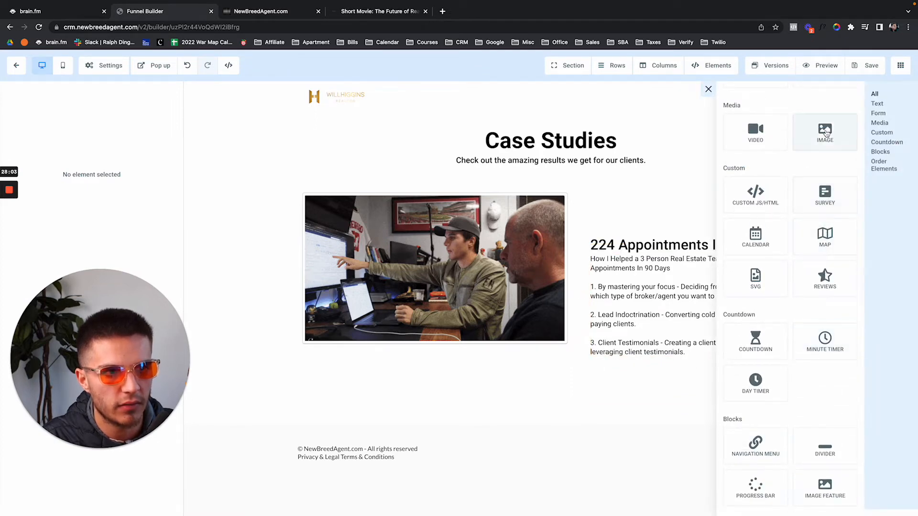
pyautogui.moveTo(824, 130); pyautogui.dragTo(766, 201)
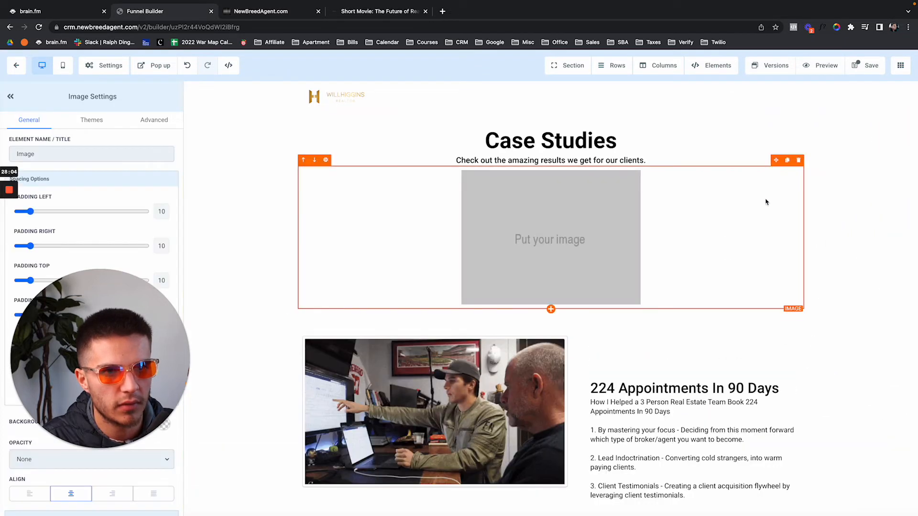
pyautogui.click(799, 161)
# Add a new form element below the case study paragraph and assign Form 11 to it
pyautogui.click(697, 357)
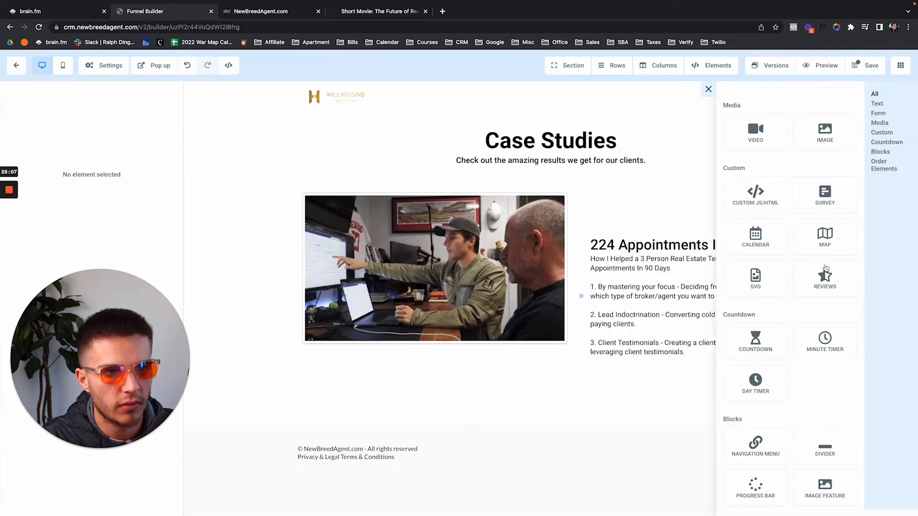
pyautogui.scroll(4, 826, 268)
pyautogui.click(825, 261)
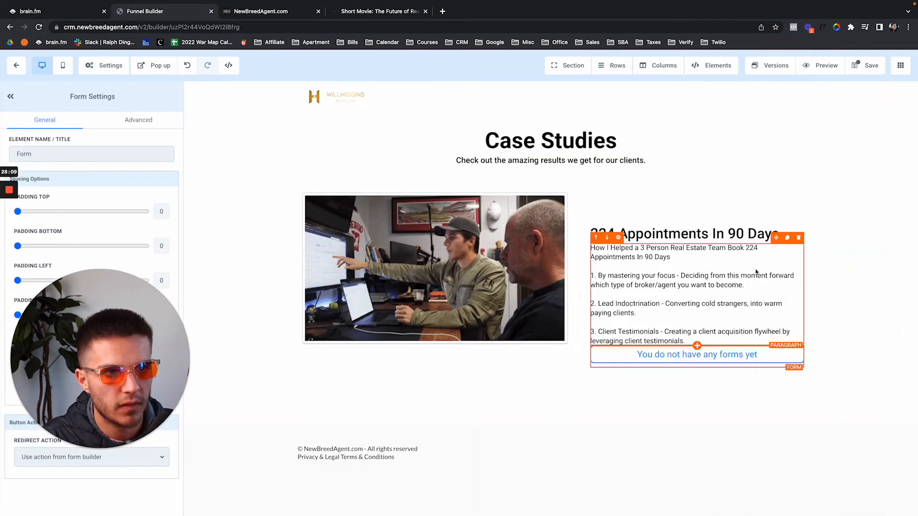
pyautogui.click(529, 256)
pyautogui.click(521, 293)
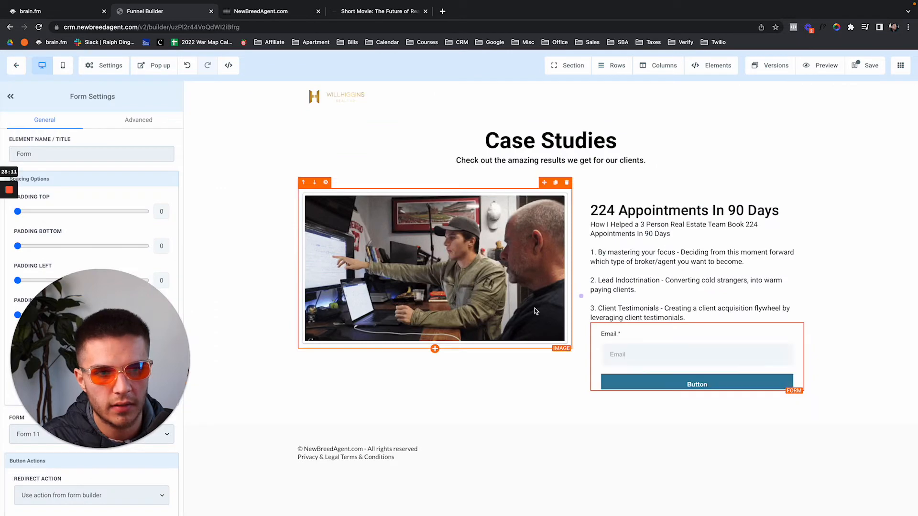
pyautogui.click(857, 267)
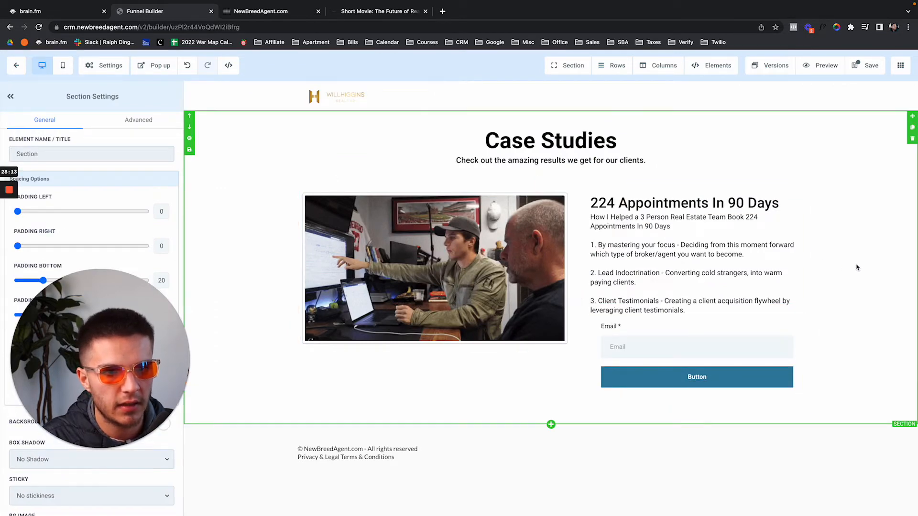
# Set Form 11's width to 500 px in the form builder, save the form, and return to the funnel builder
pyautogui.click(278, 12)
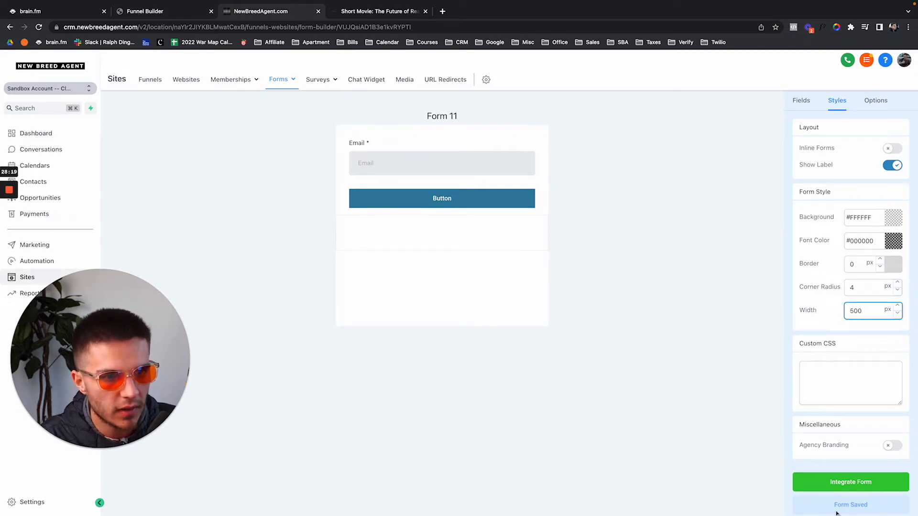
pyautogui.click(714, 441)
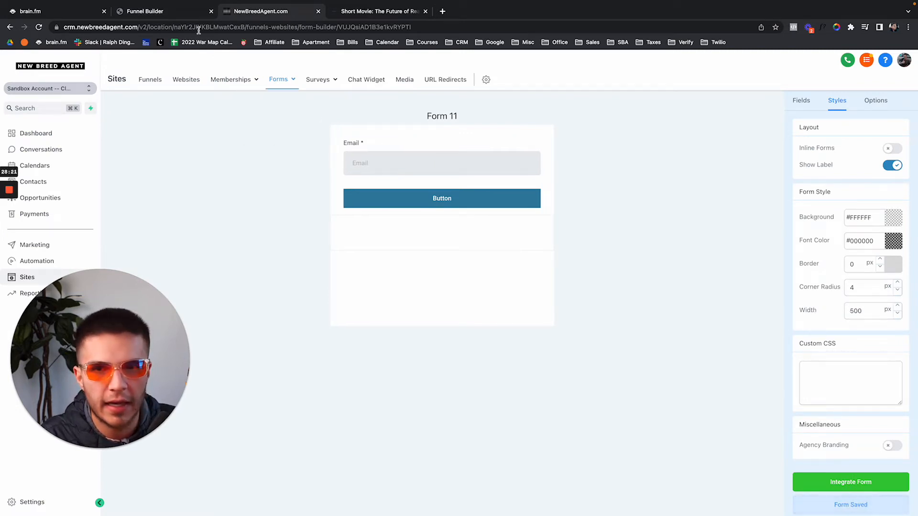
pyautogui.click(185, 7)
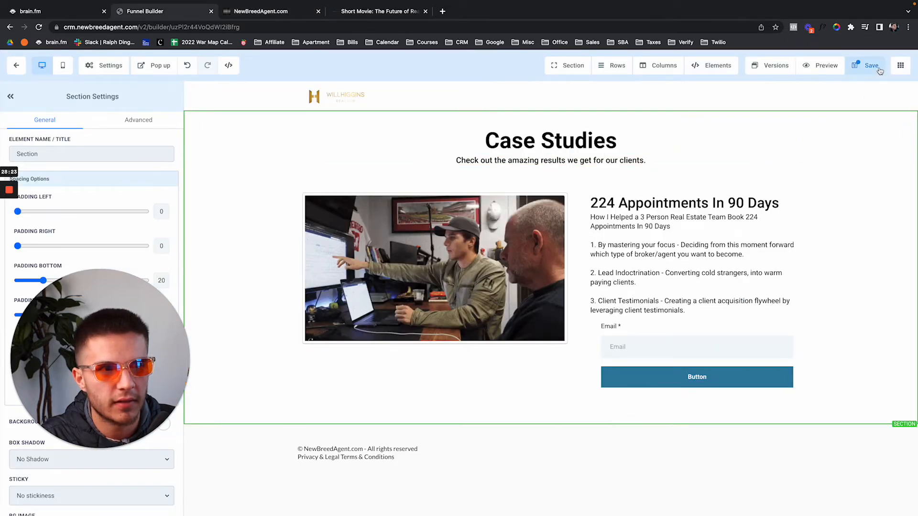
# Delete the embedded form, add a new form element below the case study paragraph, and assign Form 11 to it
pyautogui.click(798, 310)
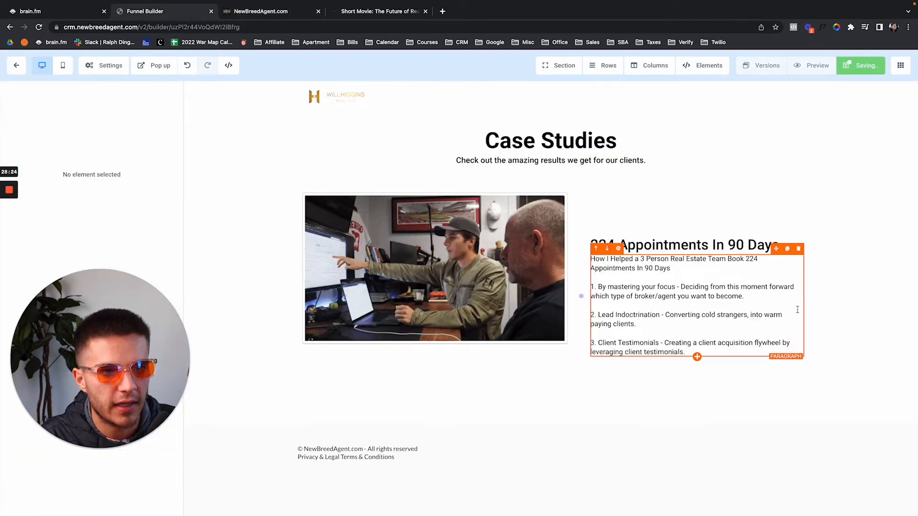
pyautogui.click(696, 357)
pyautogui.click(832, 255)
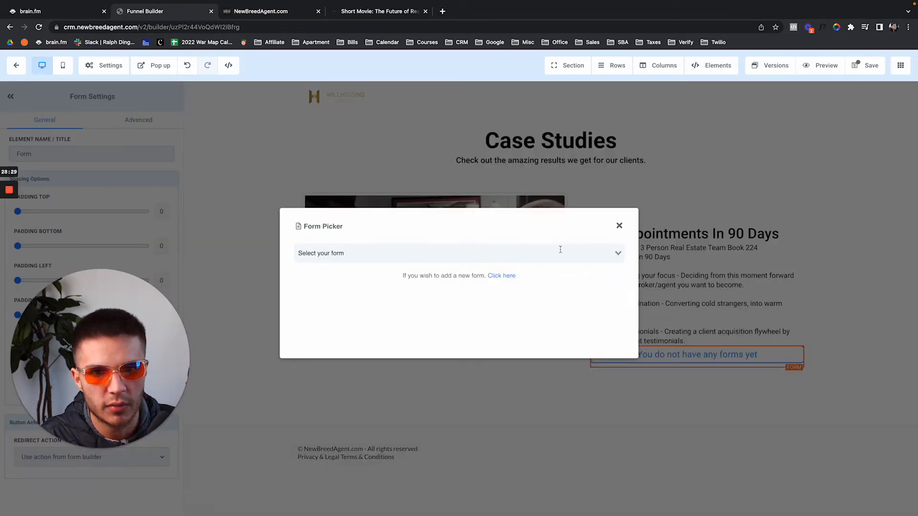
pyautogui.click(560, 249)
pyautogui.click(440, 294)
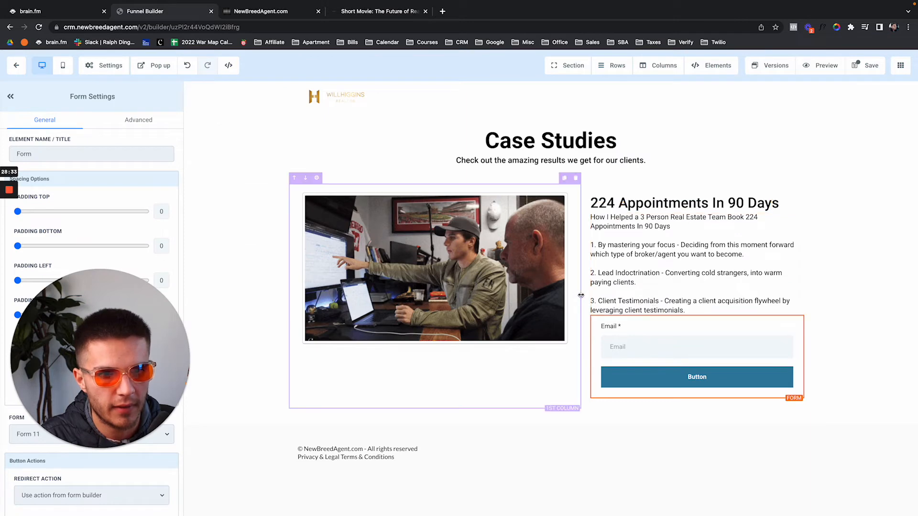
# Narrow the image column to give the text column more width, then save the page and reload the builder
pyautogui.moveTo(581, 295); pyautogui.dragTo(554, 256)
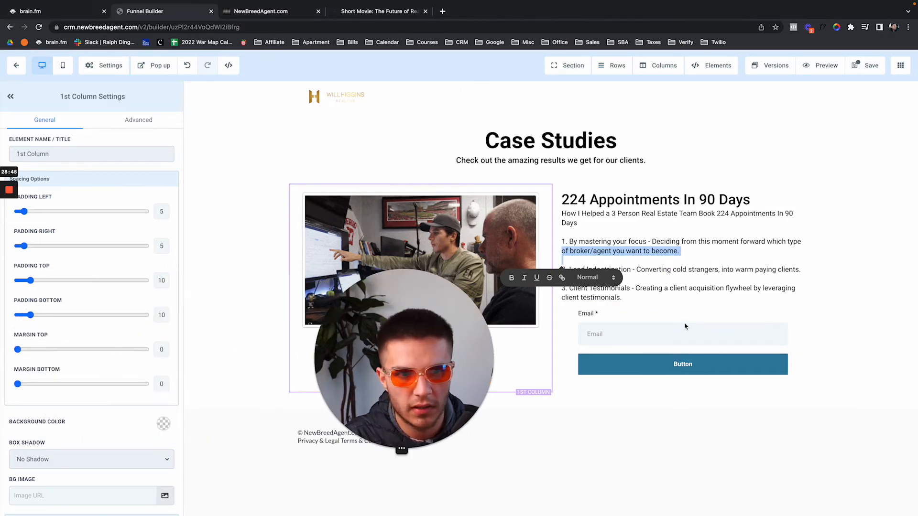
pyautogui.click(700, 333)
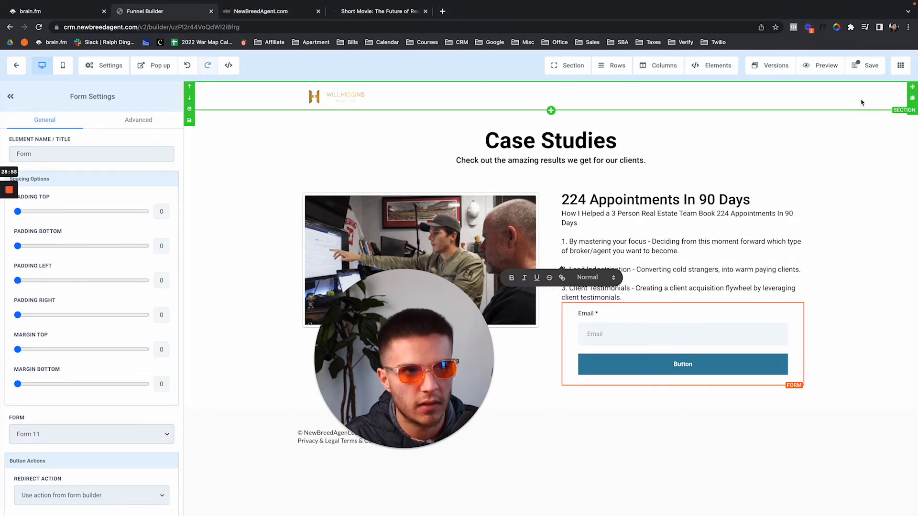
pyautogui.click(864, 67)
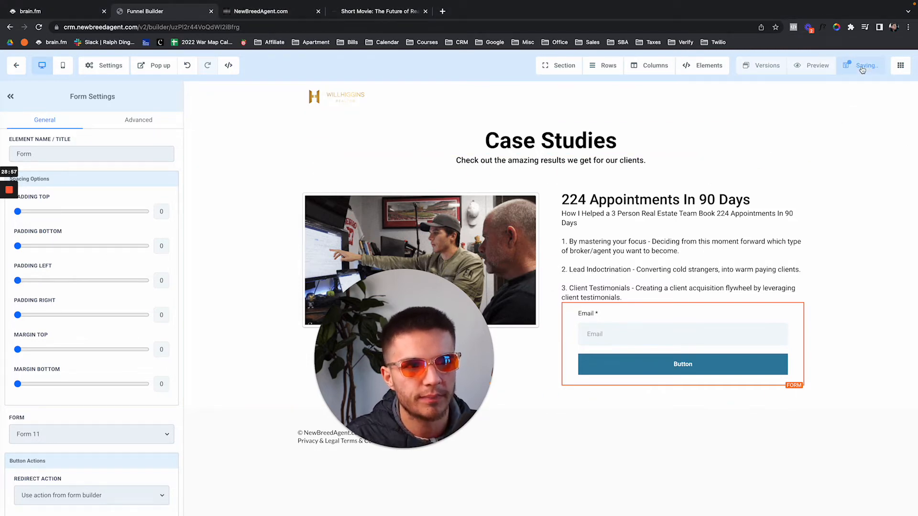
pyautogui.click(40, 27)
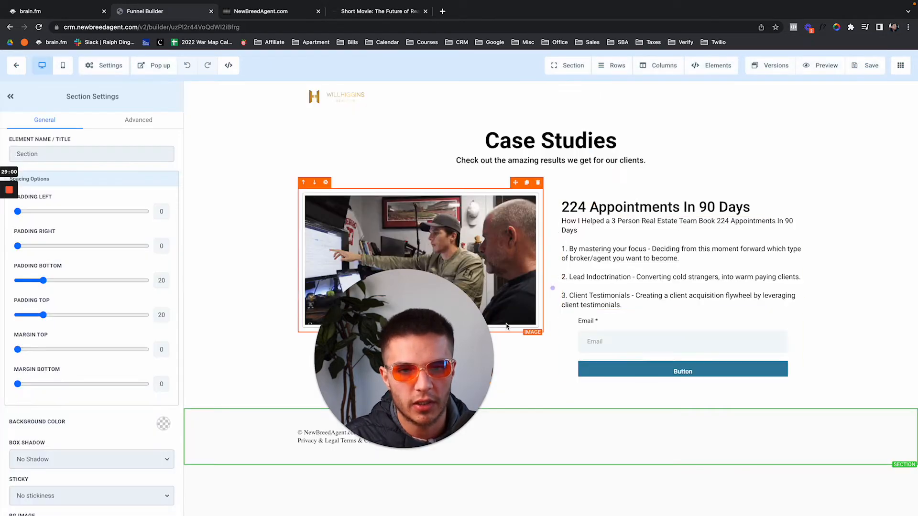
# Set the embedded form's right padding to 76
pyautogui.click(668, 336)
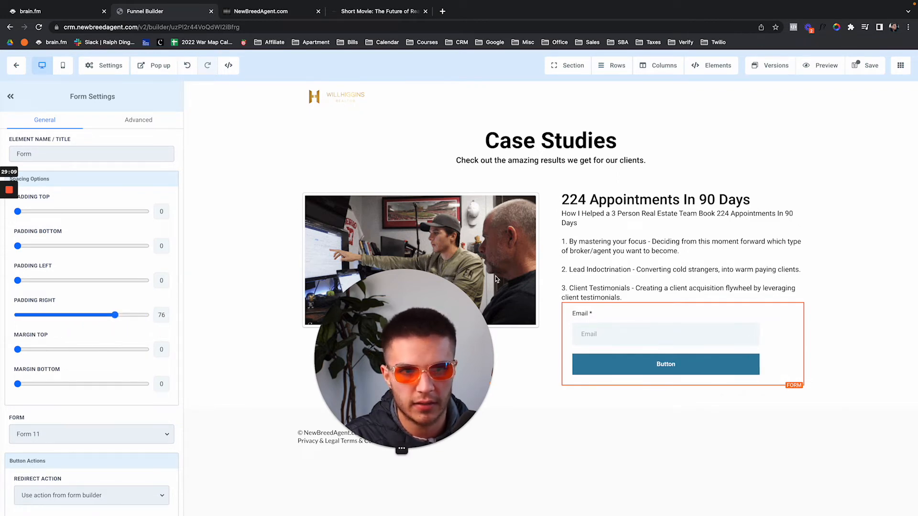
pyautogui.moveTo(441, 317); pyautogui.dragTo(285, 317)
# Narrow the image column further and remove the stray line breaks before "Client Testimonials" in the paragraph's third item
pyautogui.click(566, 260)
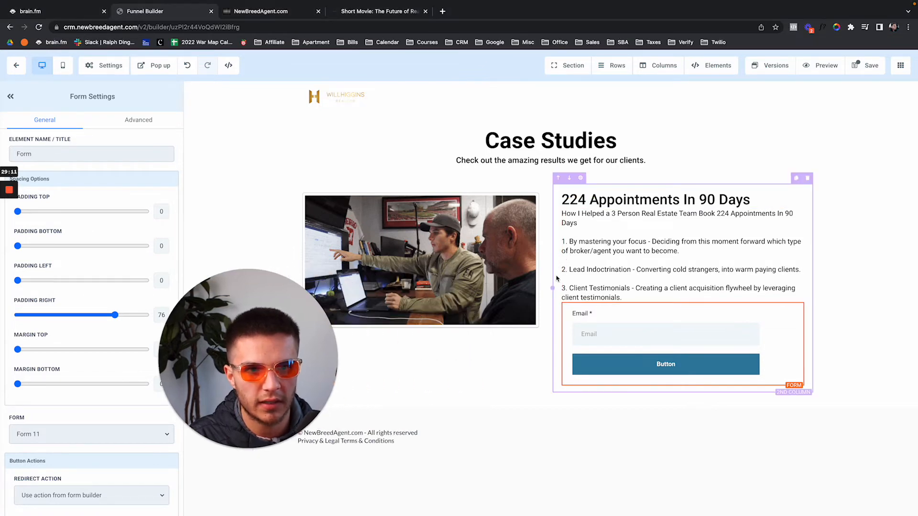
pyautogui.click(553, 287)
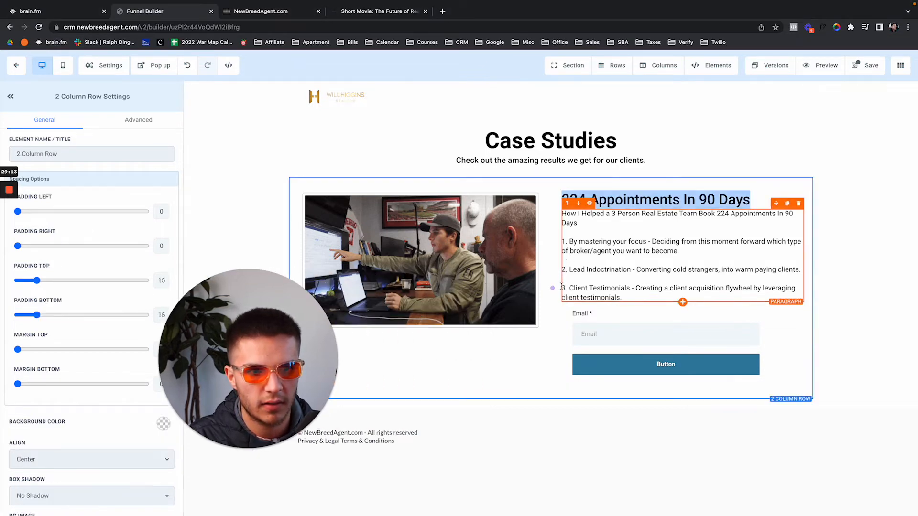
pyautogui.moveTo(570, 290); pyautogui.dragTo(540, 296)
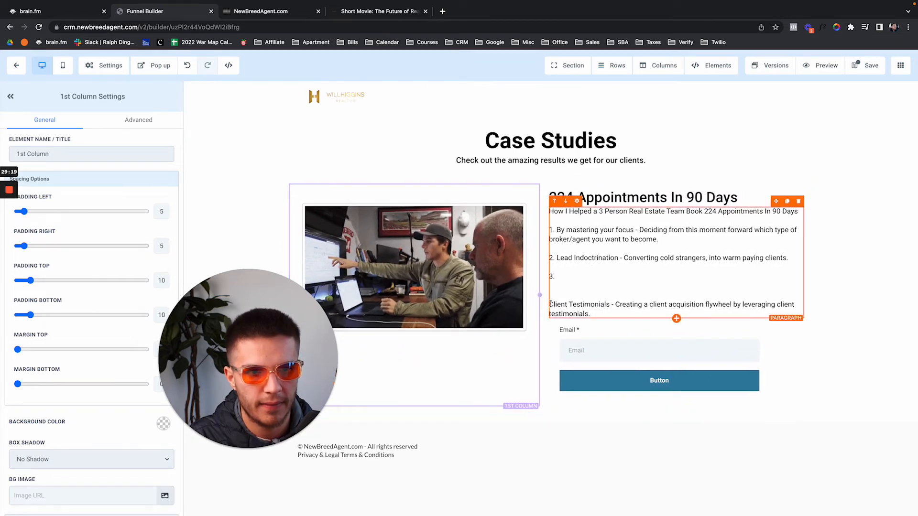
pyautogui.click(550, 308)
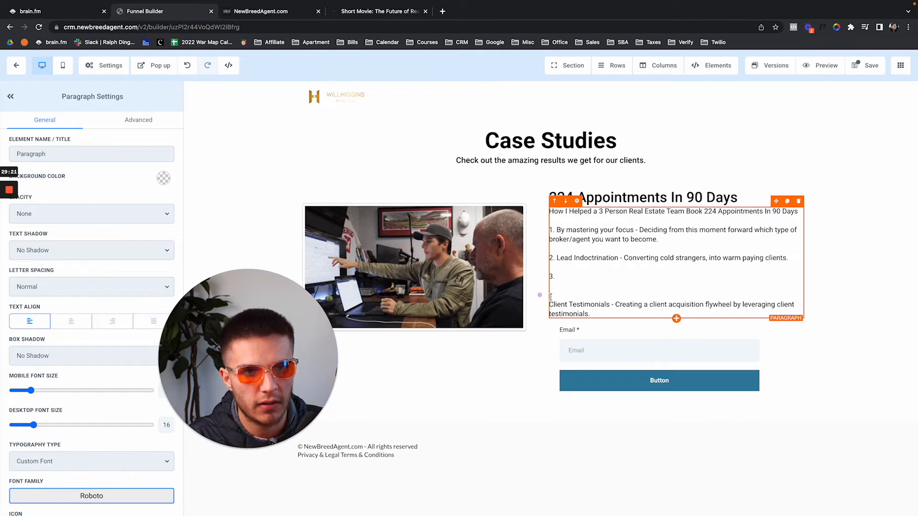
pyautogui.press('BackSpace')
pyautogui.press('BackSpace')
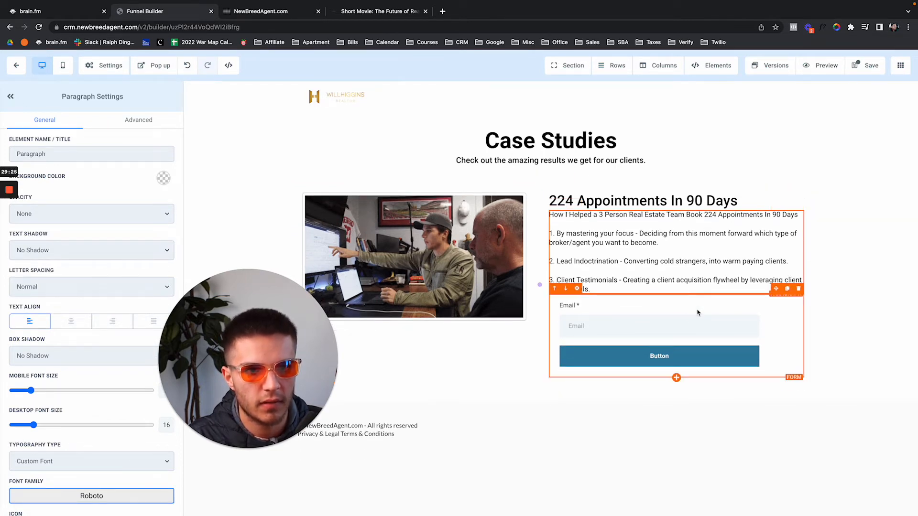
# Widen the image column slightly so the paragraph wraps within a narrower text column, and save the page
pyautogui.click(824, 310)
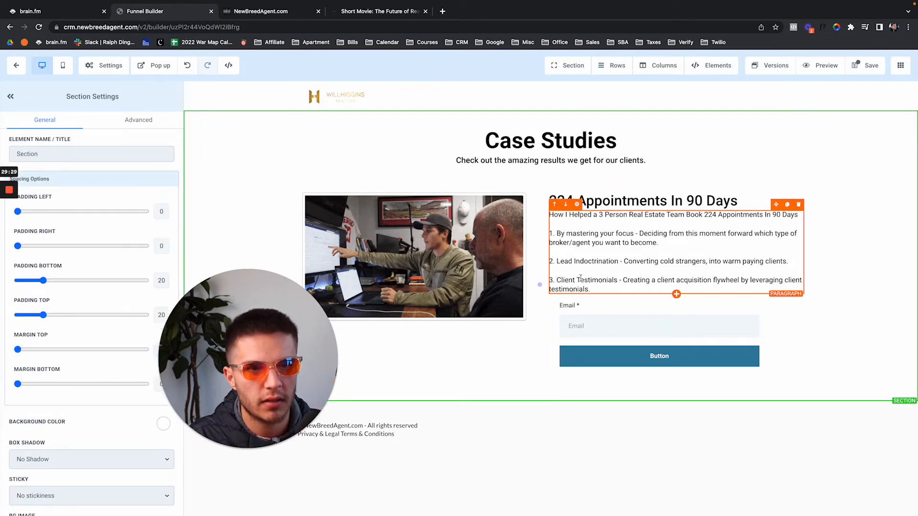
pyautogui.moveTo(540, 285); pyautogui.dragTo(566, 287)
pyautogui.click(845, 305)
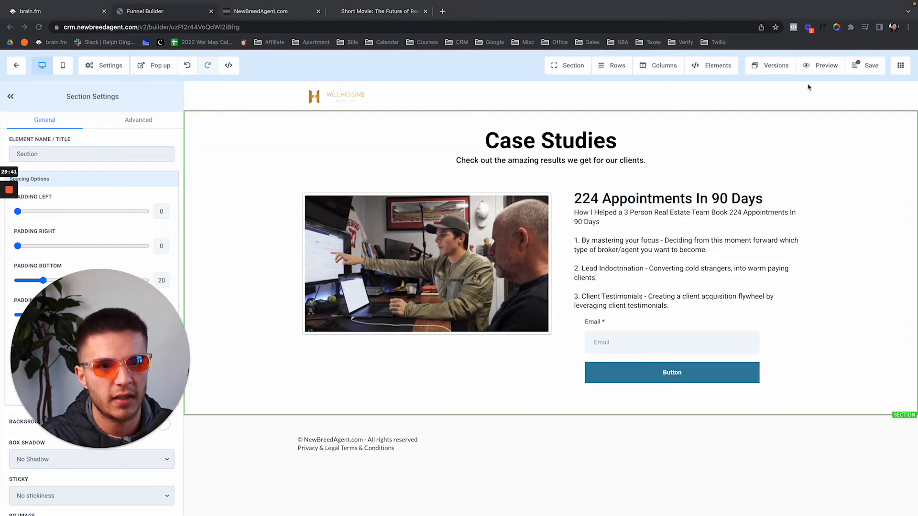
pyautogui.click(865, 66)
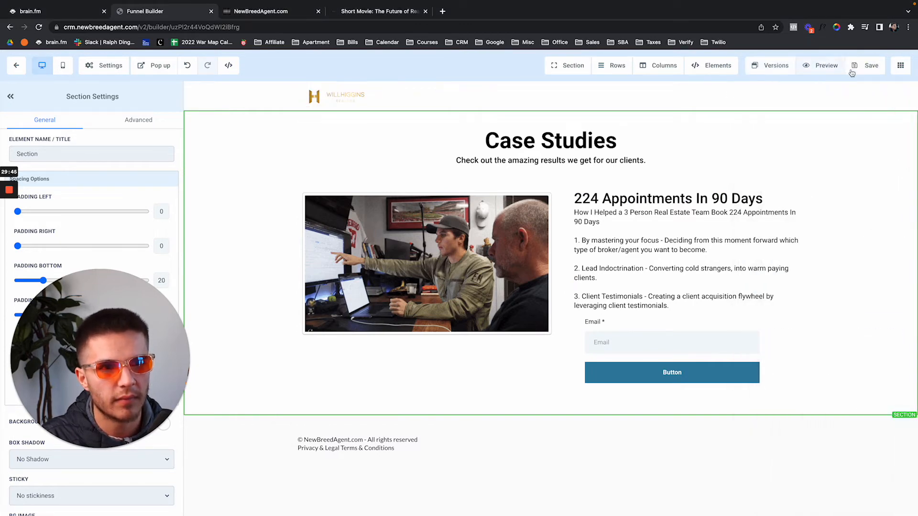
# Preview the Case Studies page and compare its layout and form with the reference opt-in page
pyautogui.click(823, 67)
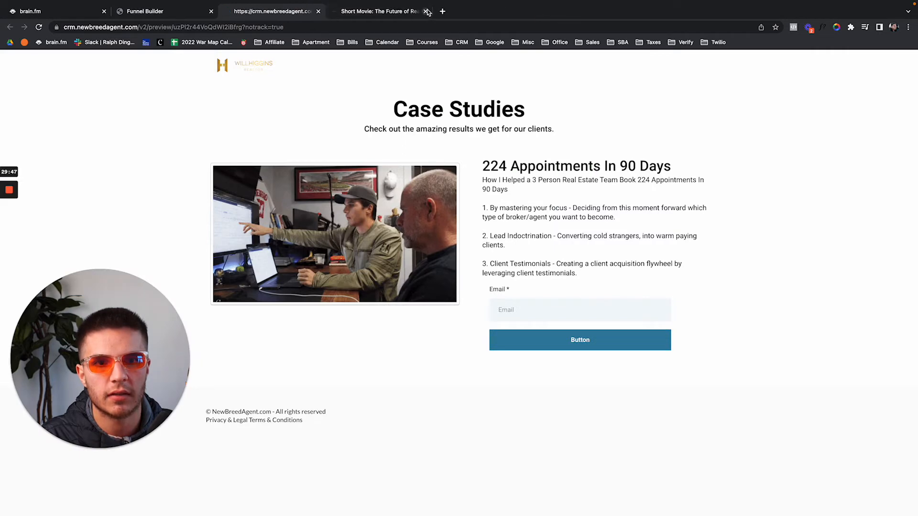
pyautogui.click(383, 16)
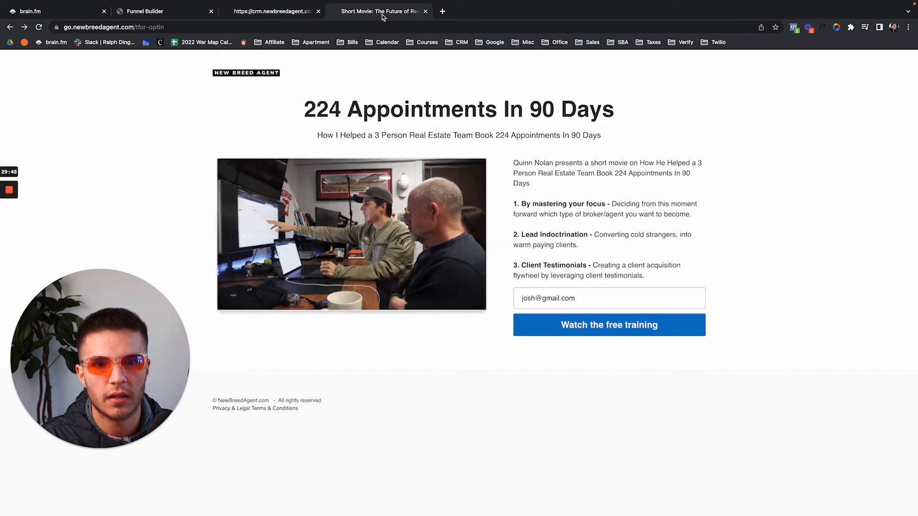
pyautogui.click(256, 14)
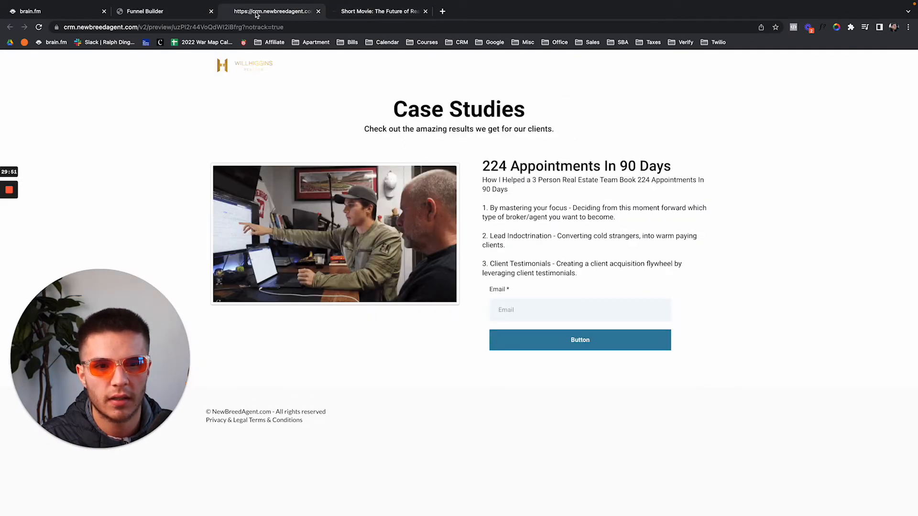
pyautogui.click(378, 16)
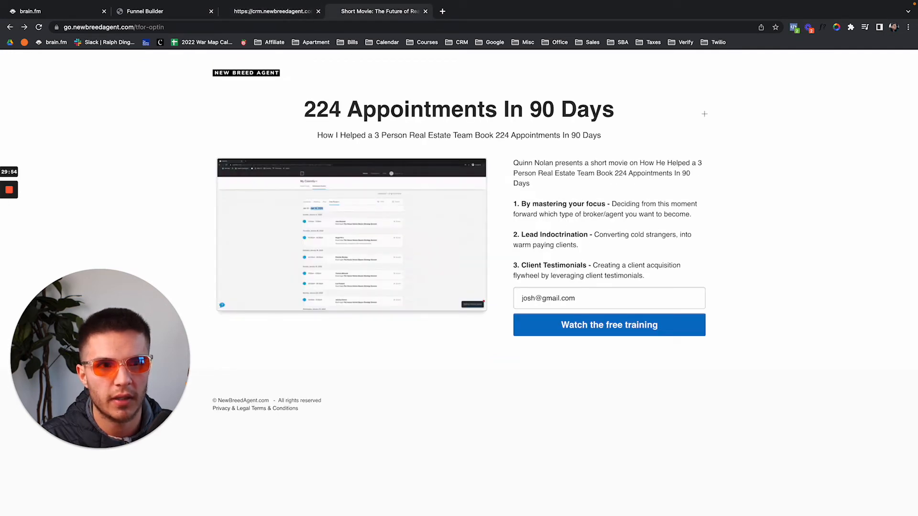
# Inspect the font of the reference page's body text with WhatFont, and close the reference page
pyautogui.click(823, 27)
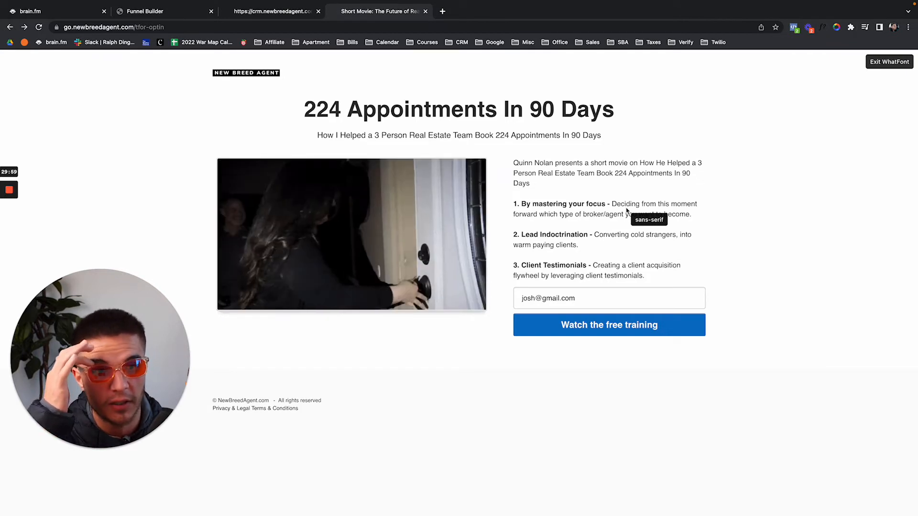
pyautogui.click(627, 212)
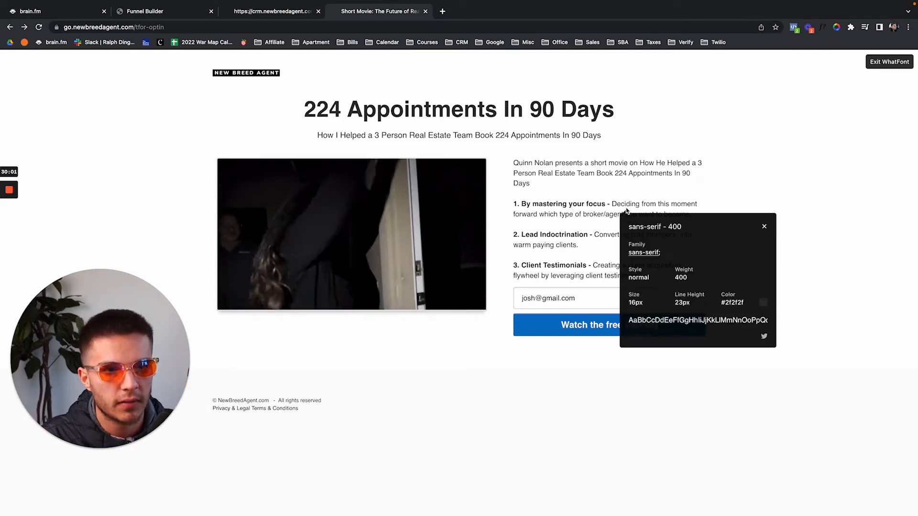
pyautogui.click(764, 226)
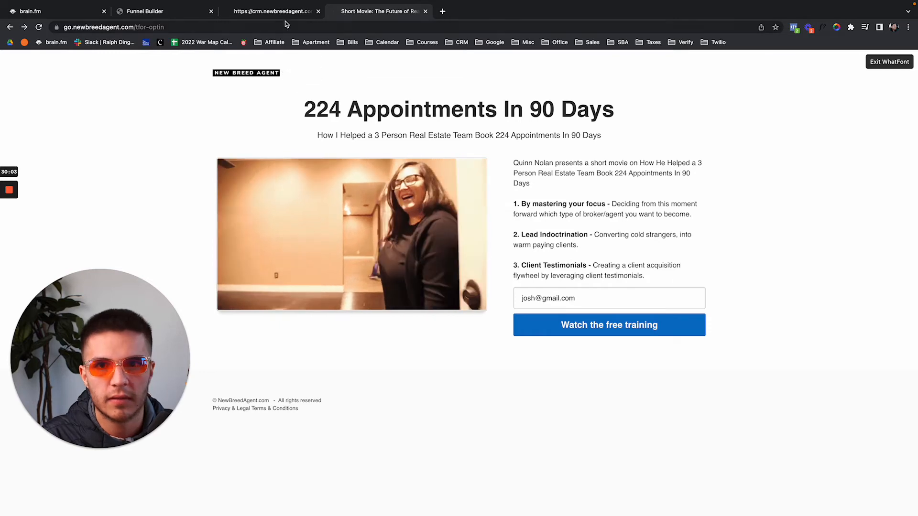
pyautogui.click(297, 11)
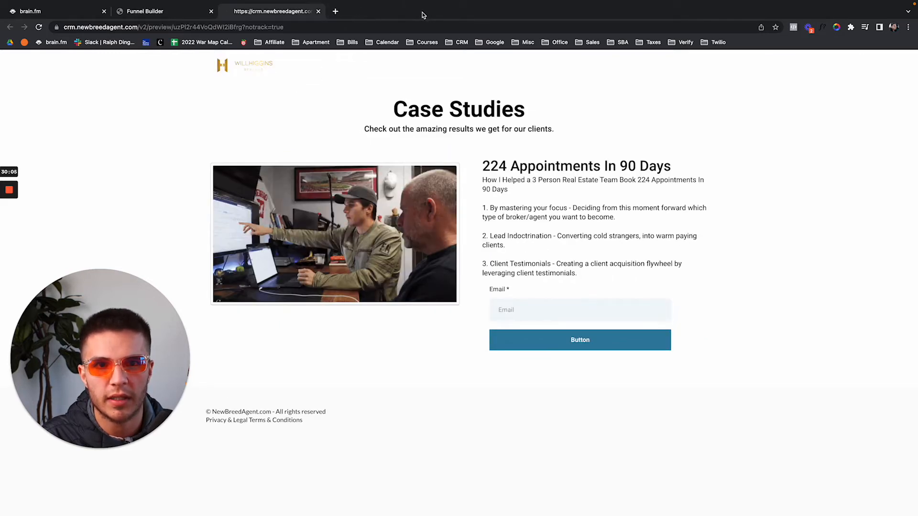
# Back in the funnel builder, reduce the embedded form's right padding so it fills more of the text column
pyautogui.click(189, 14)
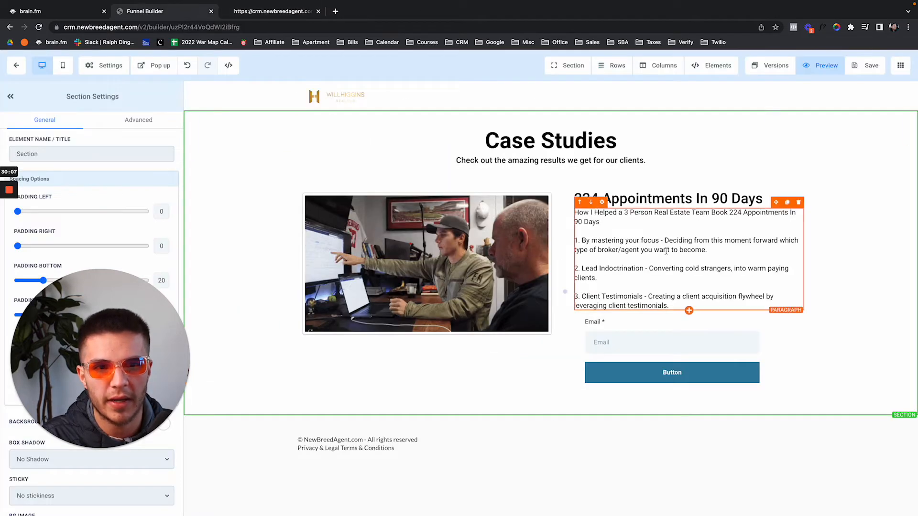
pyautogui.click(675, 325)
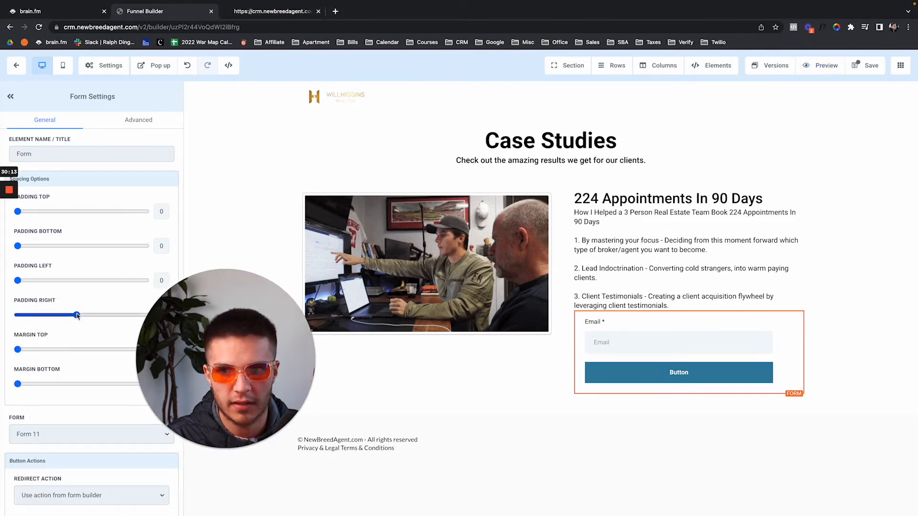
pyautogui.moveTo(79, 315); pyautogui.dragTo(40, 316)
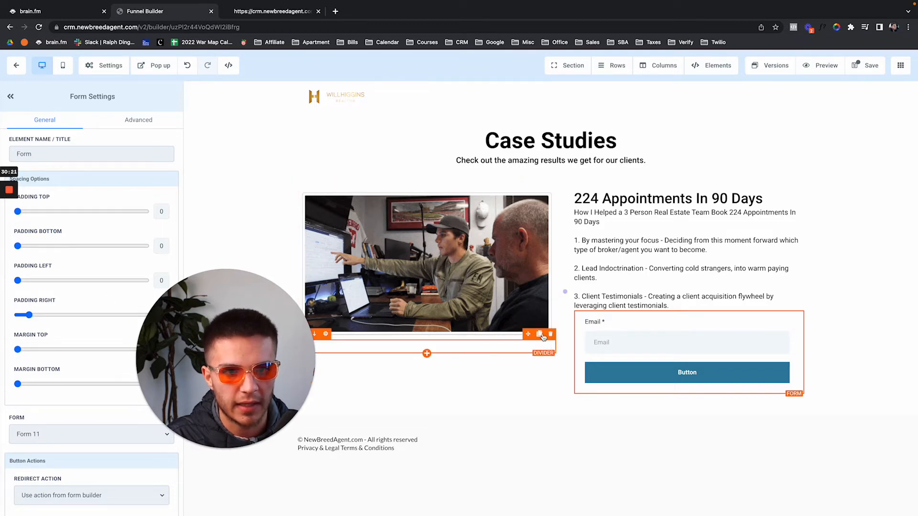
# Try deleting the divider below the case study image and undo the deletion
pyautogui.click(550, 336)
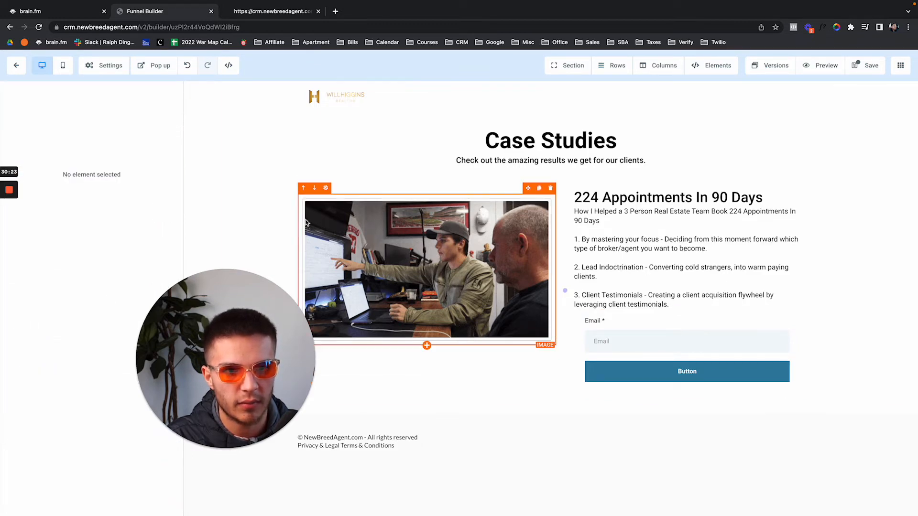
pyautogui.click(187, 65)
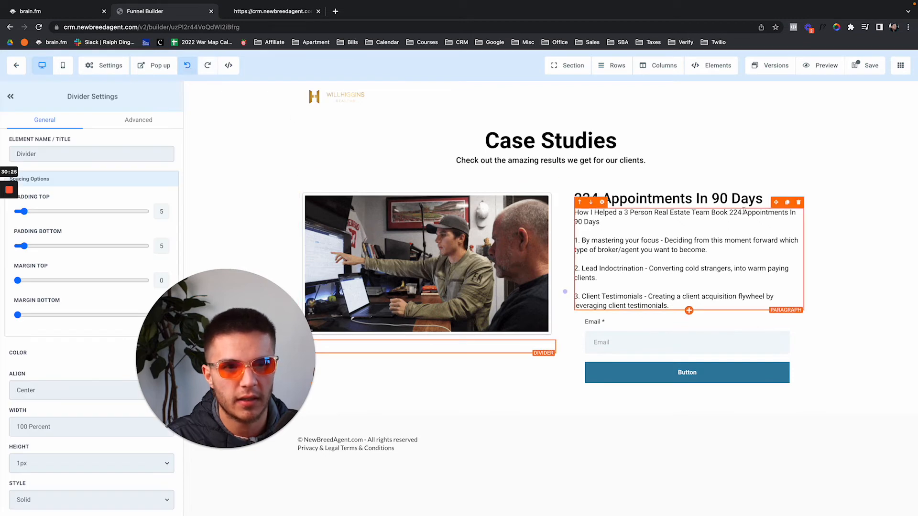
# Make the "224 Appointments In 90 Days" sub headline bold and save the page
pyautogui.click(730, 199)
pyautogui.tripleClick(730, 201)
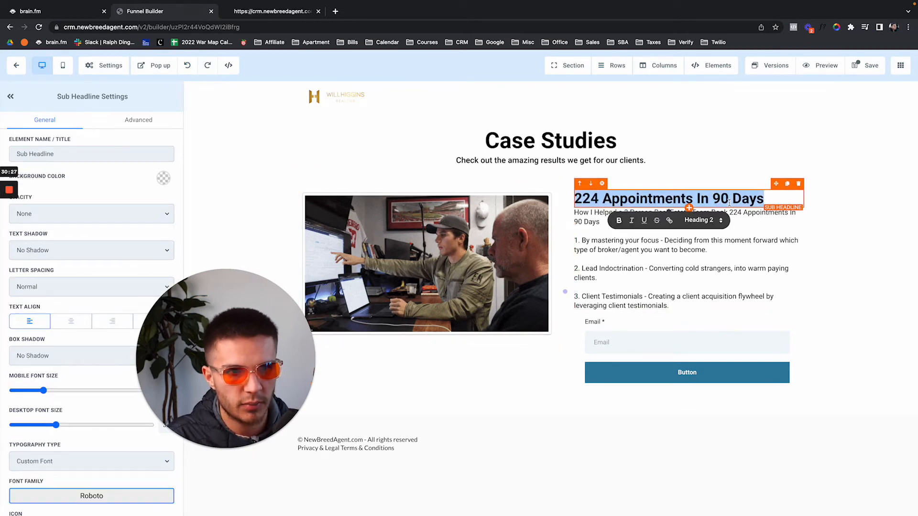
pyautogui.click(603, 325)
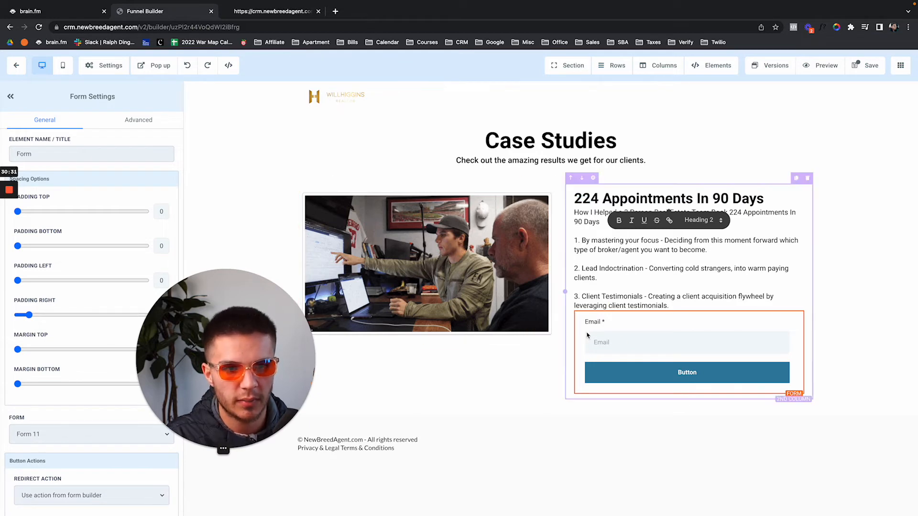
pyautogui.click(863, 67)
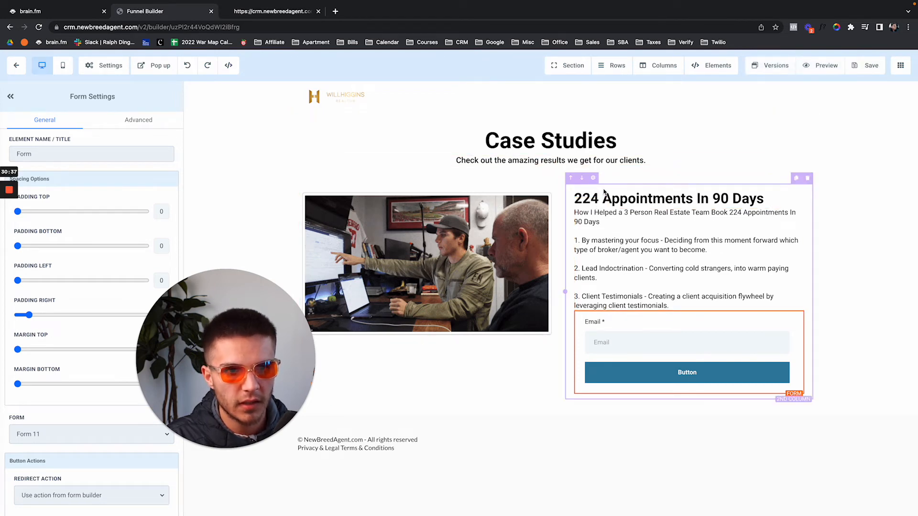
# Try a desktop font size of 14 on the case study paragraph and set it back to 16
pyautogui.click(590, 241)
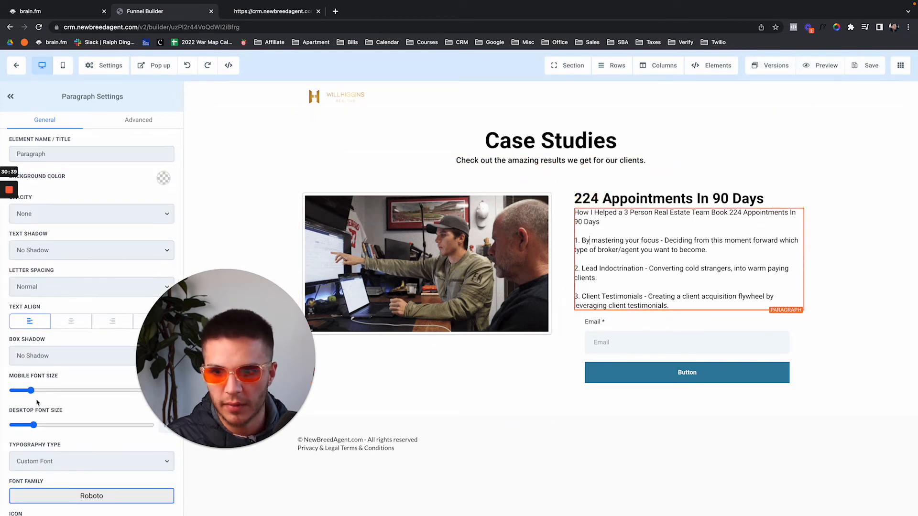
pyautogui.click(31, 425)
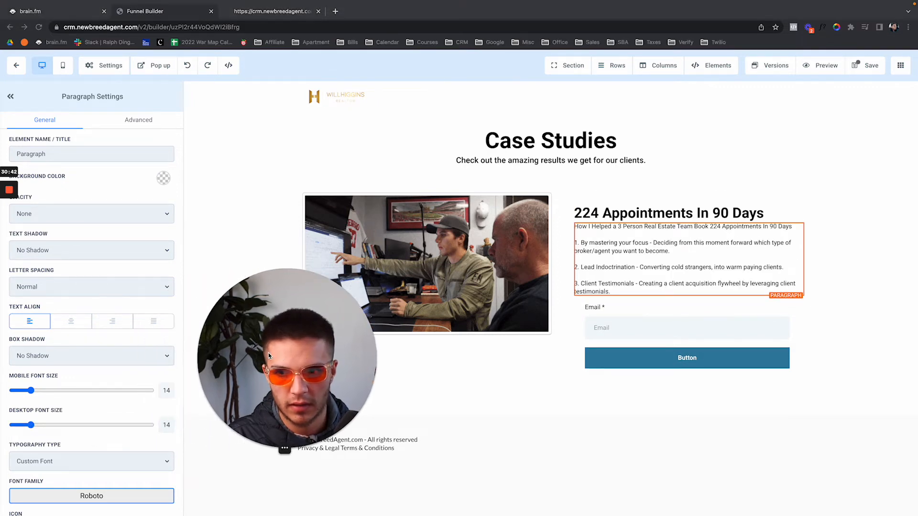
pyautogui.doubleClick(170, 424)
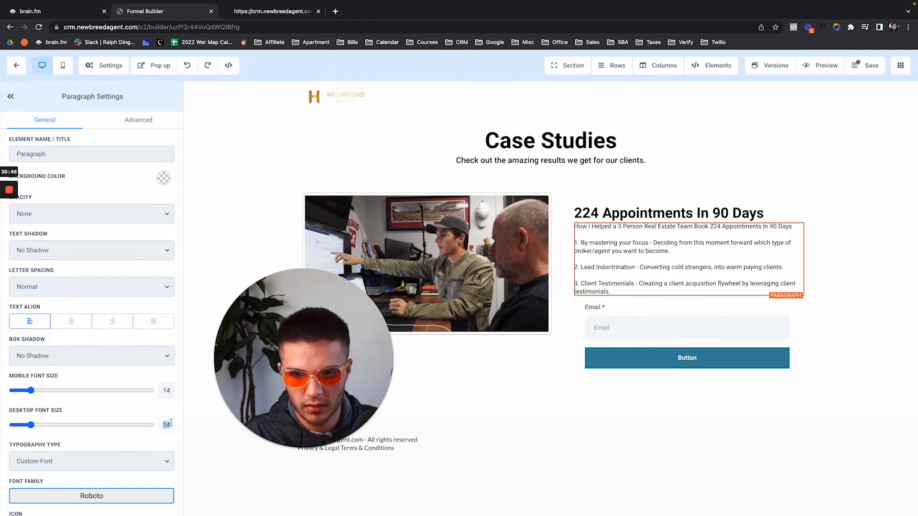
pyautogui.write('16')
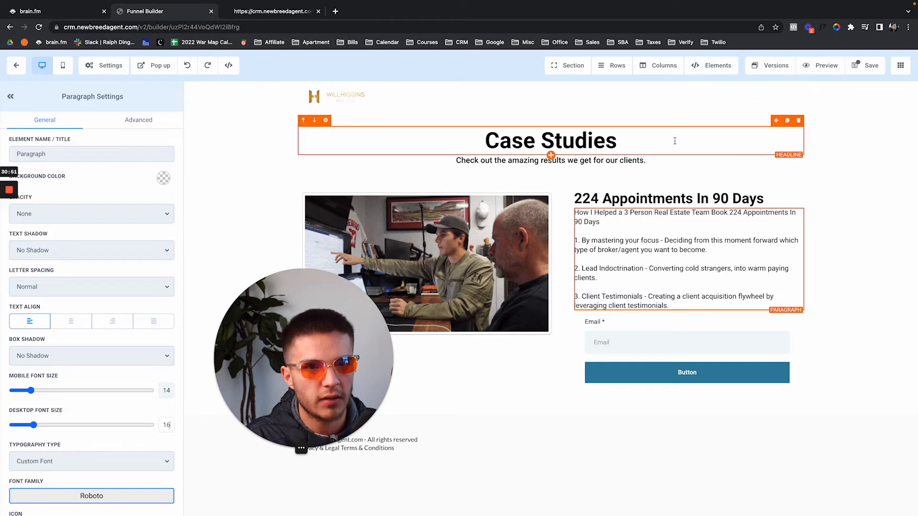
# Set the two-column row's top and bottom padding to 0 and the headline row's bottom padding to 5
pyautogui.click(651, 170)
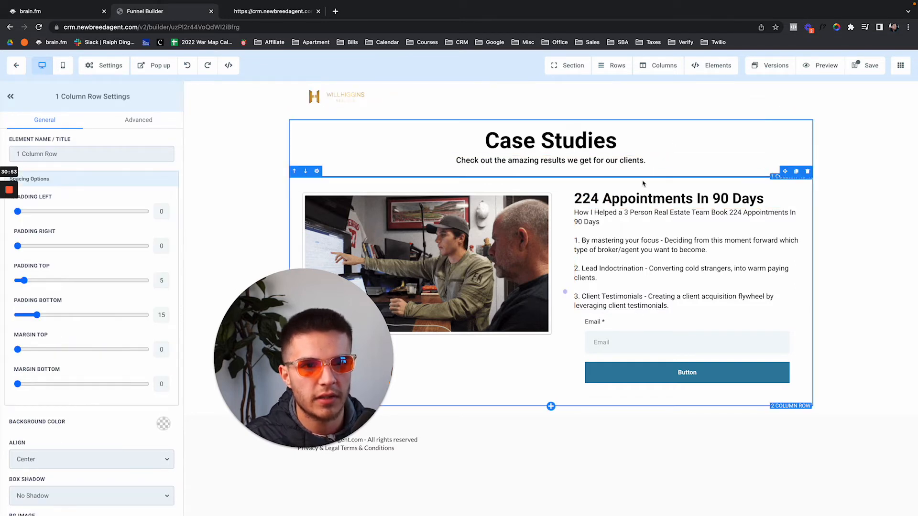
pyautogui.click(645, 182)
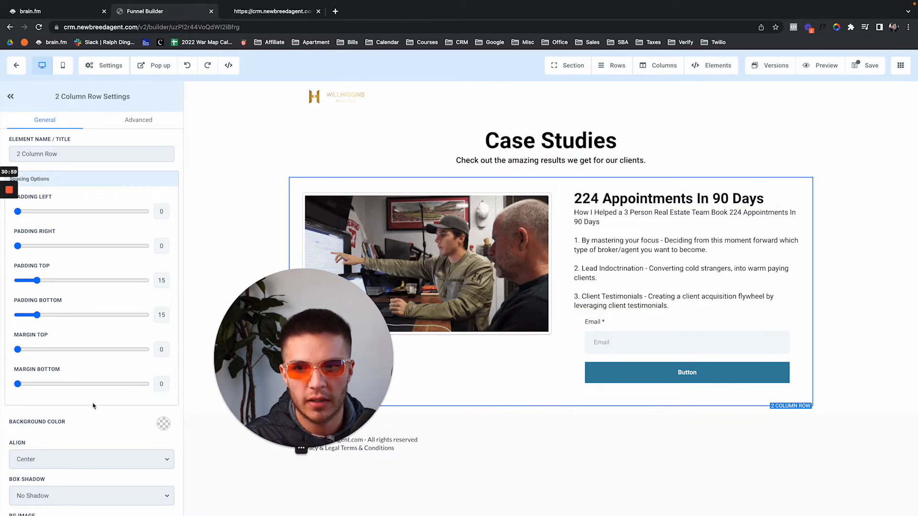
pyautogui.moveTo(37, 281); pyautogui.dragTo(6, 281)
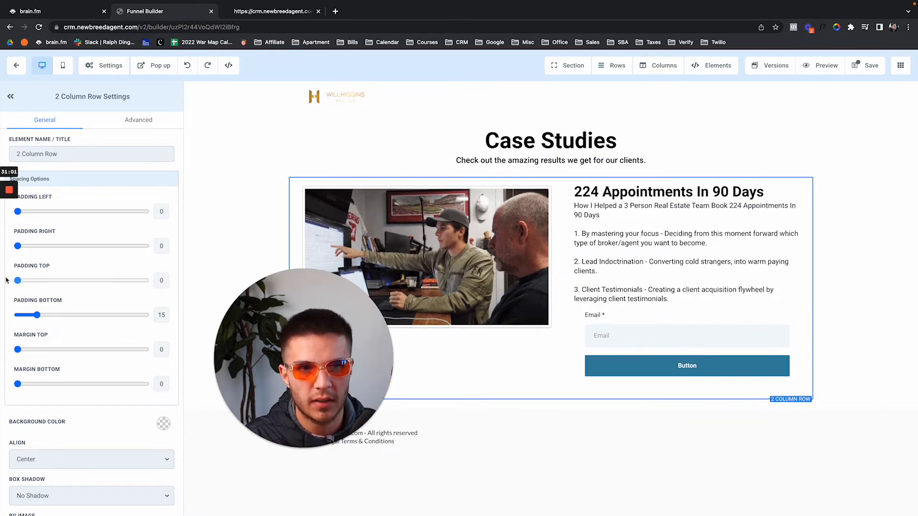
pyautogui.moveTo(37, 315); pyautogui.dragTo(9, 318)
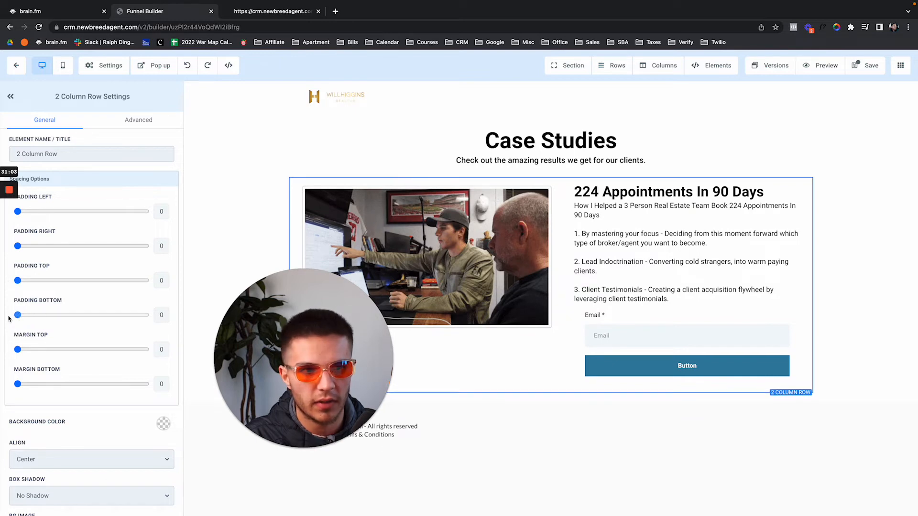
pyautogui.click(696, 124)
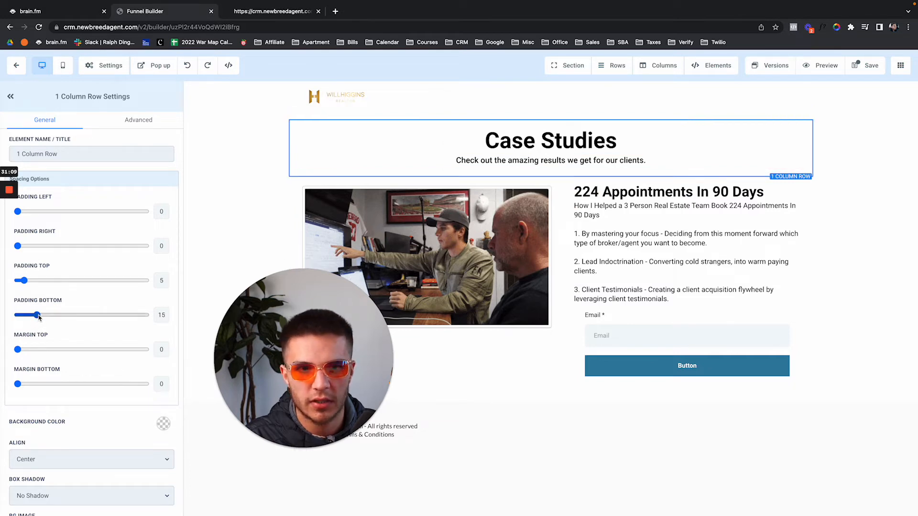
pyautogui.moveTo(37, 315); pyautogui.dragTo(24, 316)
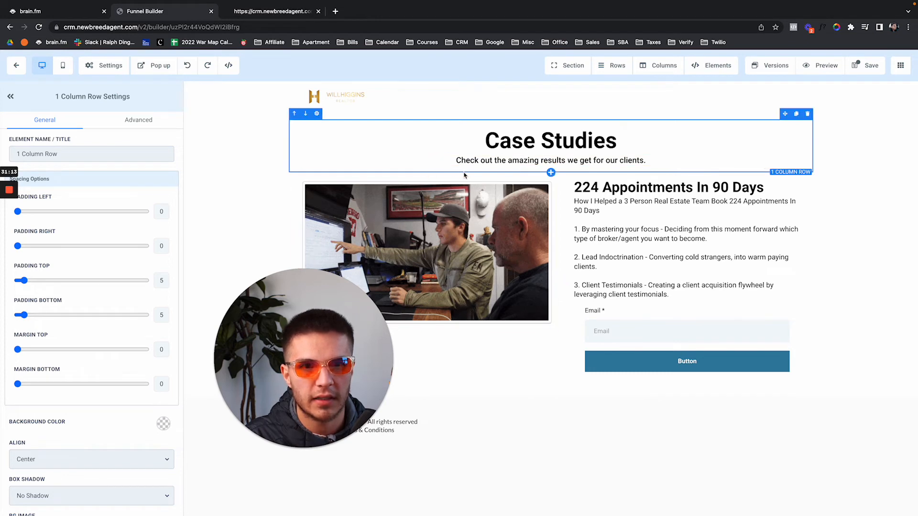
# Widen the case study image column slightly and set the email form's right padding to 20
pyautogui.click(616, 358)
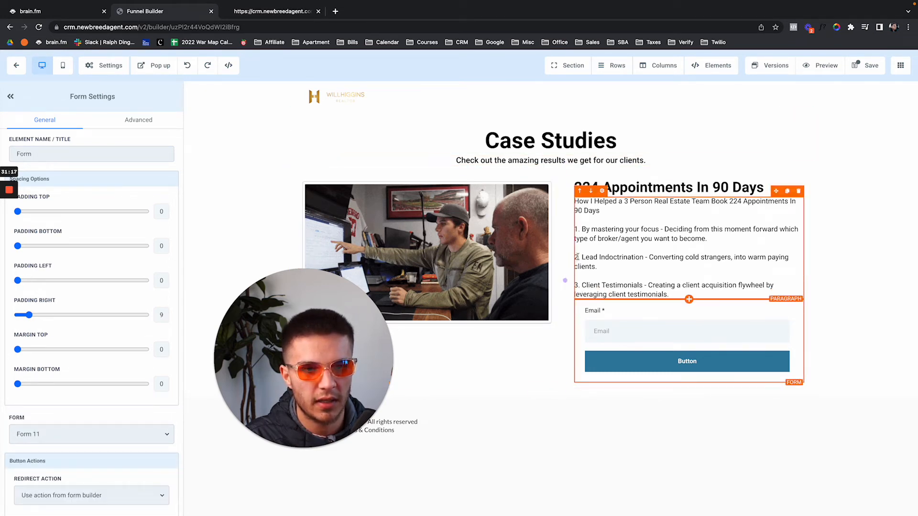
pyautogui.moveTo(566, 280)
pyautogui.mouseDown()
pyautogui.moveTo(574, 281)
pyautogui.moveTo(549, 278)
pyautogui.moveTo(573, 279)
pyautogui.mouseUp()
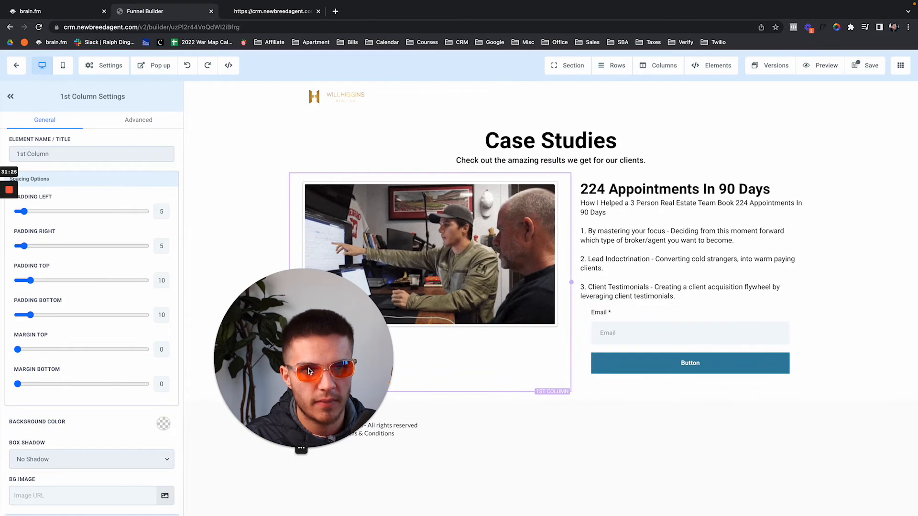
pyautogui.click(596, 331)
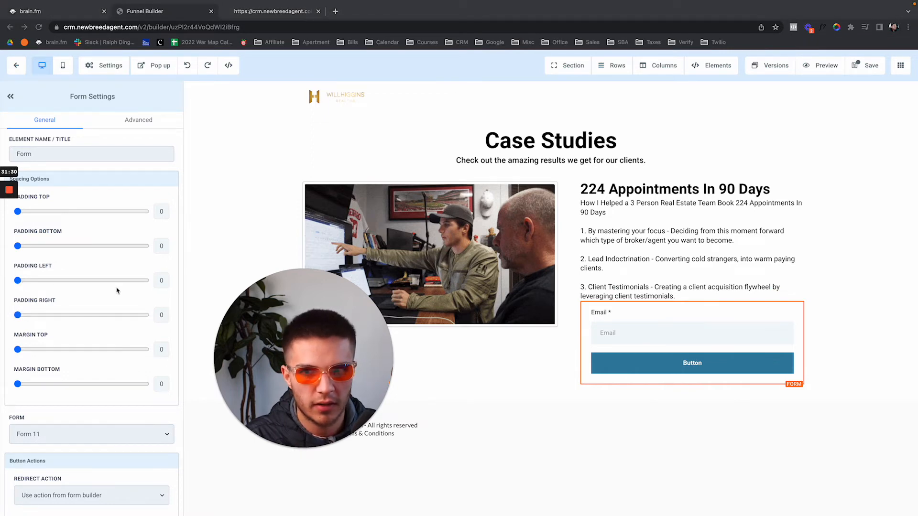
pyautogui.moveTo(17, 280); pyautogui.dragTo(1, 306)
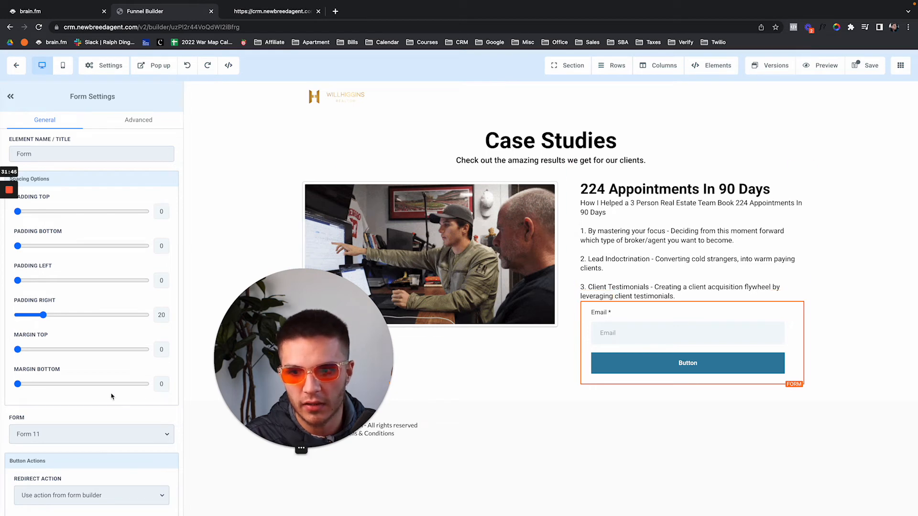
# Save the Case Studies page and open its preview
pyautogui.click(861, 69)
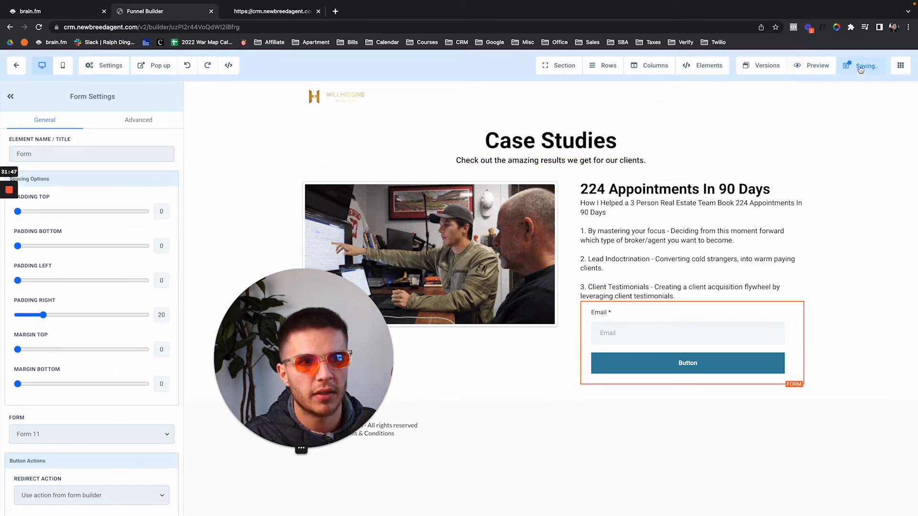
pyautogui.moveTo(342, 414); pyautogui.dragTo(139, 414)
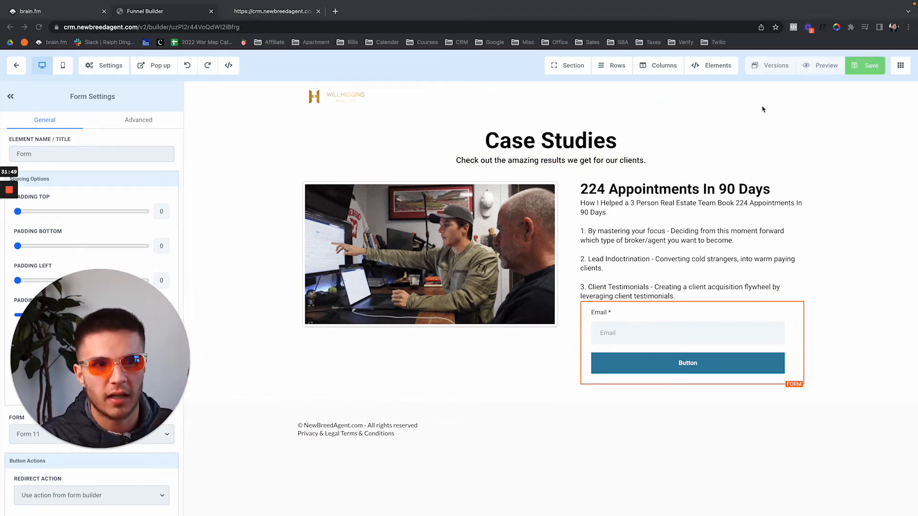
pyautogui.click(814, 66)
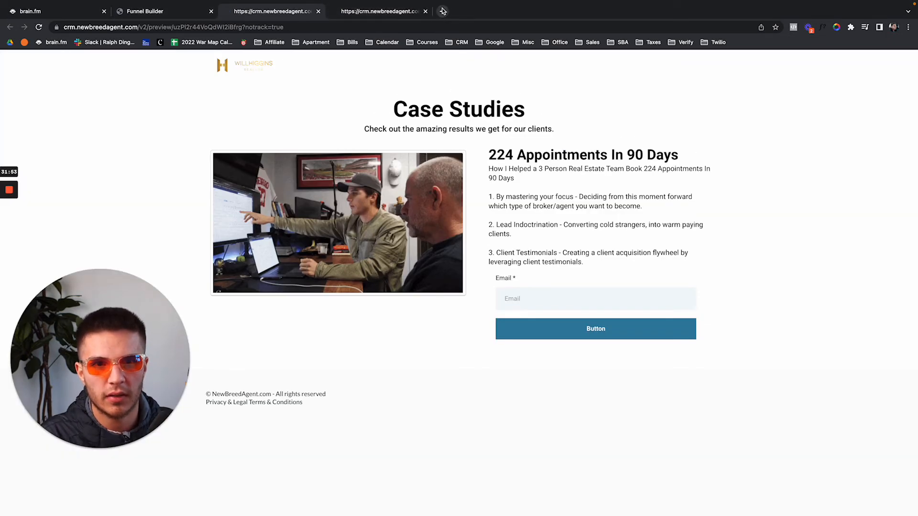
# Open the reference case study opt-in page through newbreedagent.com's Case Studies page and compare it with the preview, dismissing the preview's popup
pyautogui.click(443, 11)
pyautogui.write('new')
pyautogui.press('Return')
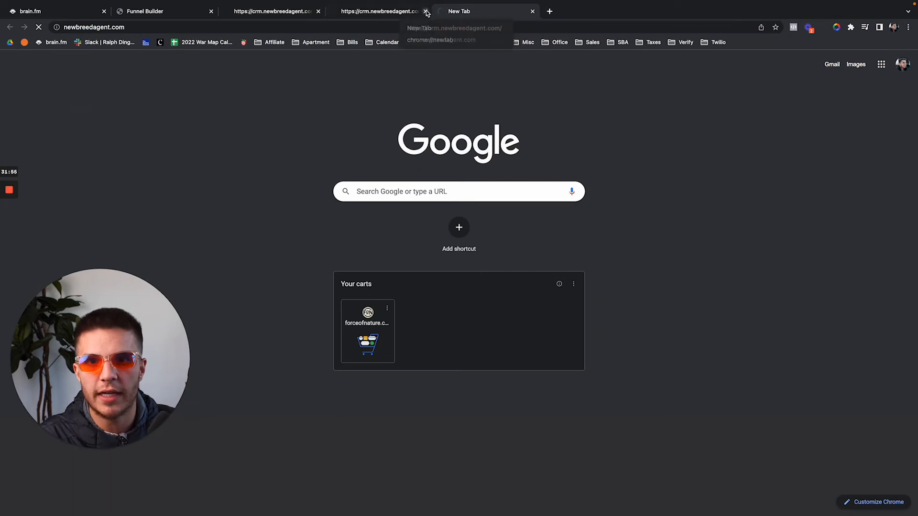
pyautogui.click(426, 11)
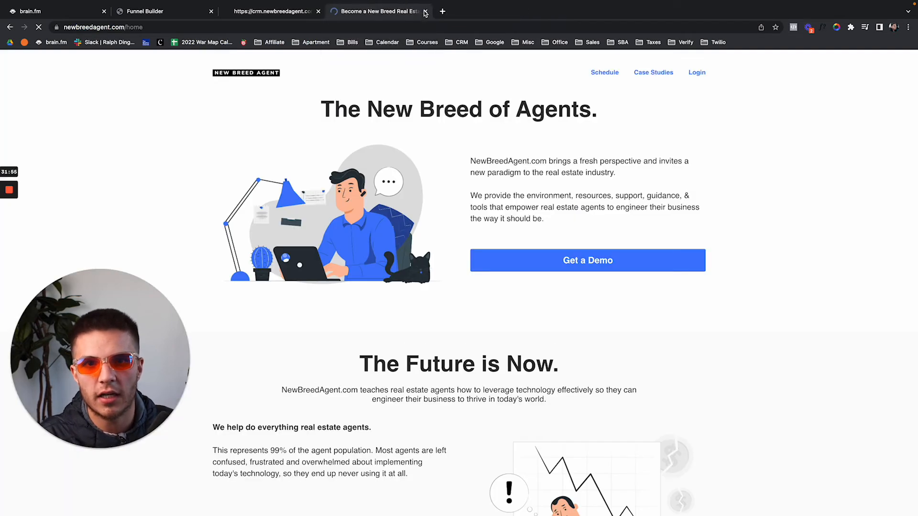
pyautogui.click(654, 74)
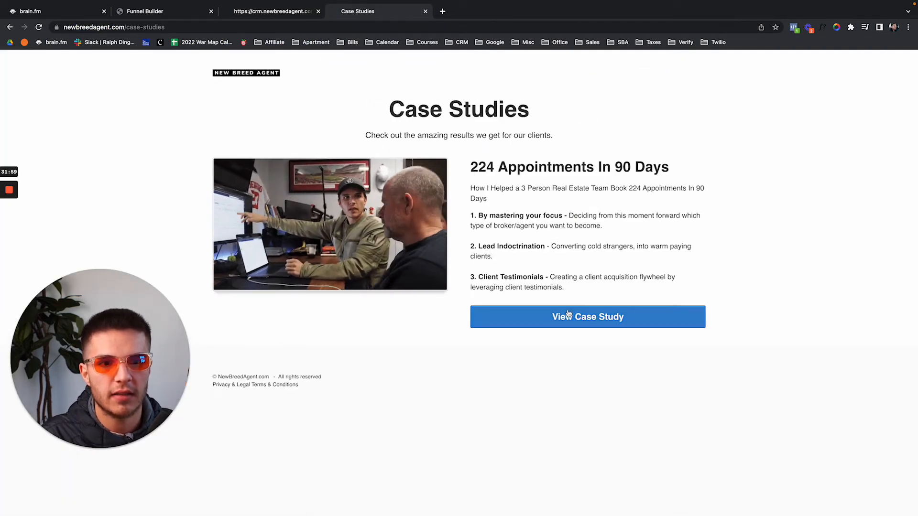
pyautogui.click(568, 315)
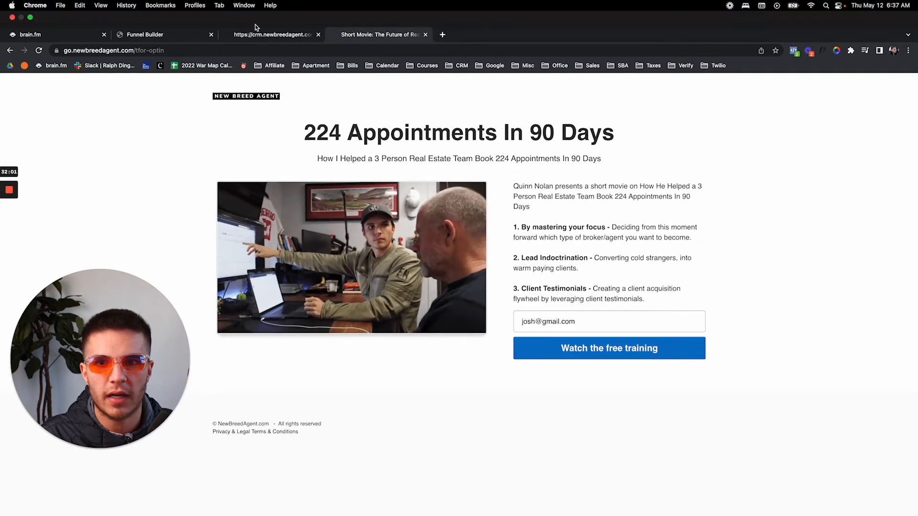
pyautogui.click(262, 35)
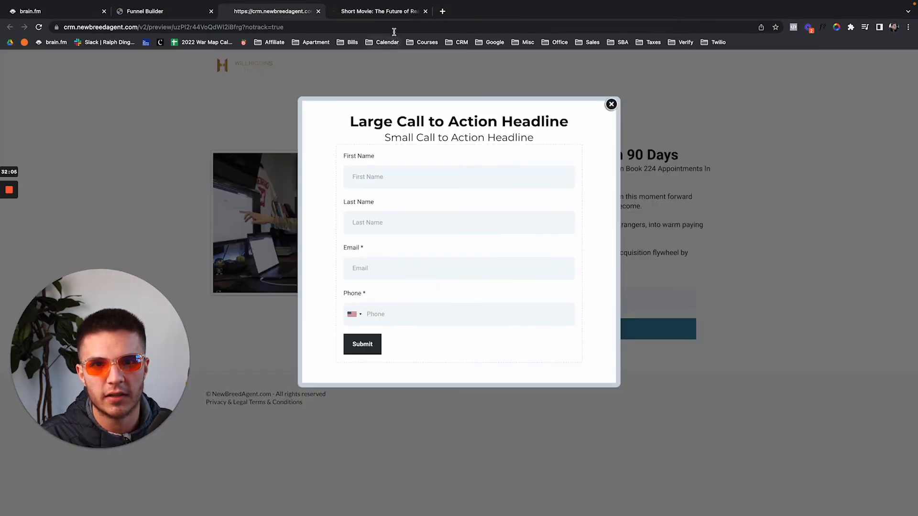
pyautogui.click(611, 104)
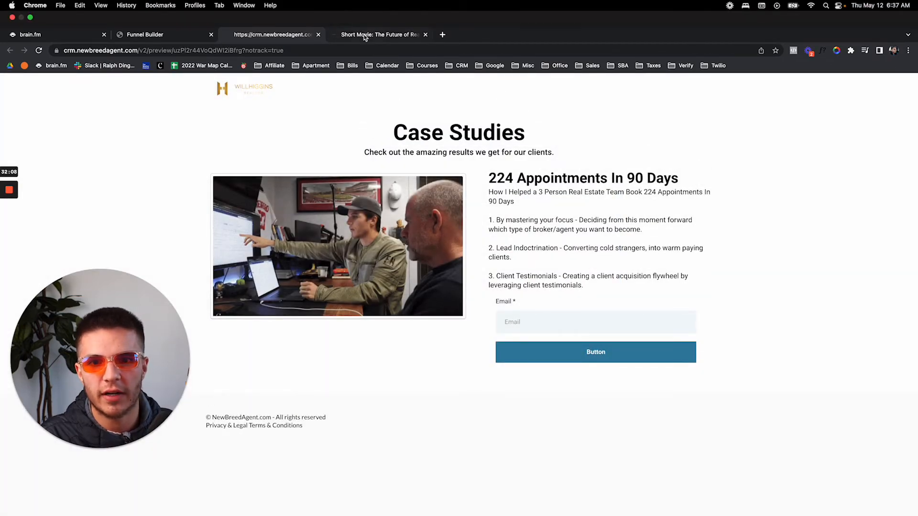
# Back in the funnel builder, disable the page's popup, close it and save the page
pyautogui.click(178, 40)
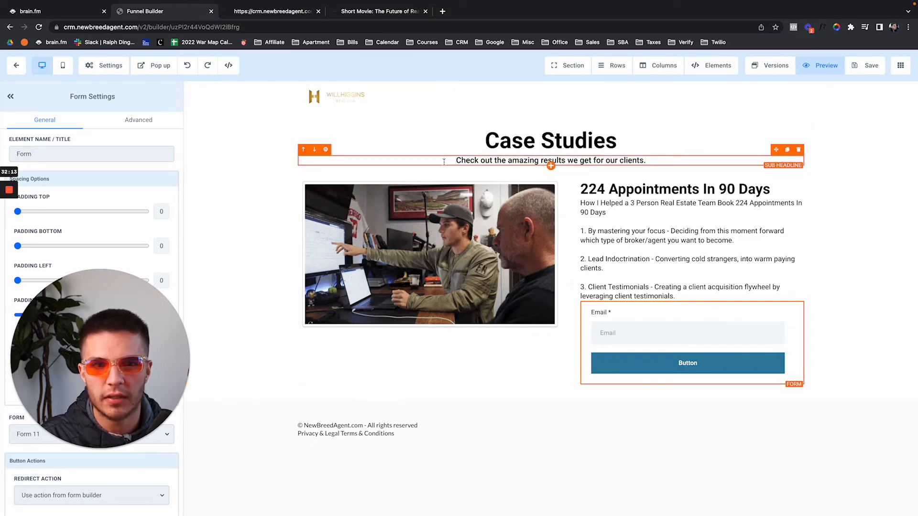
pyautogui.click(154, 65)
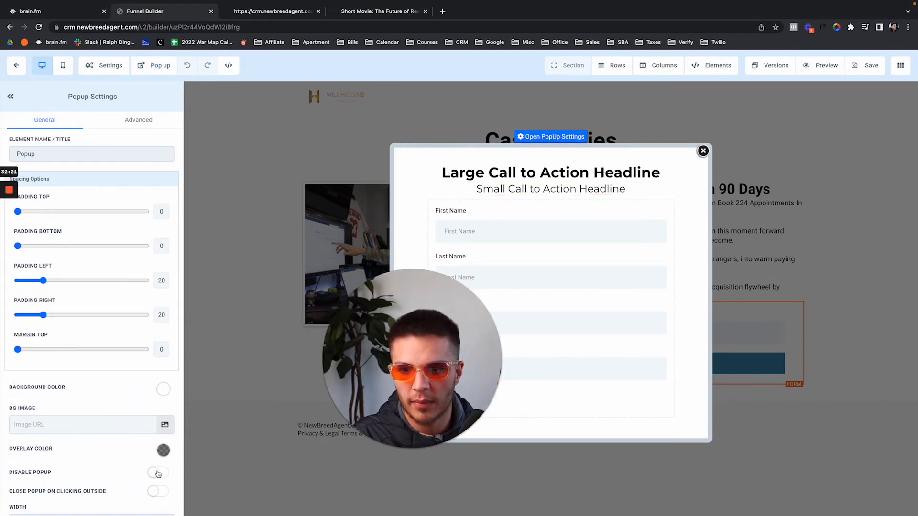
pyautogui.moveTo(412, 367); pyautogui.dragTo(40, 393)
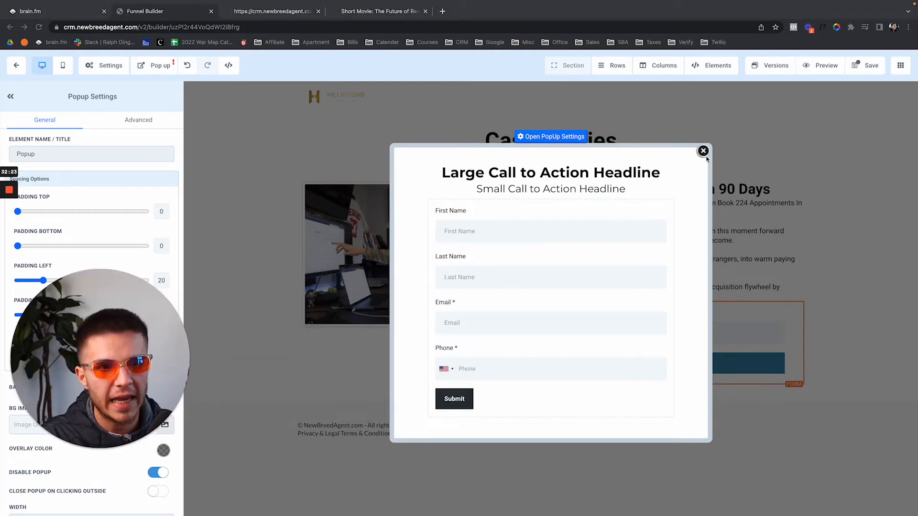
pyautogui.click(702, 151)
pyautogui.click(851, 67)
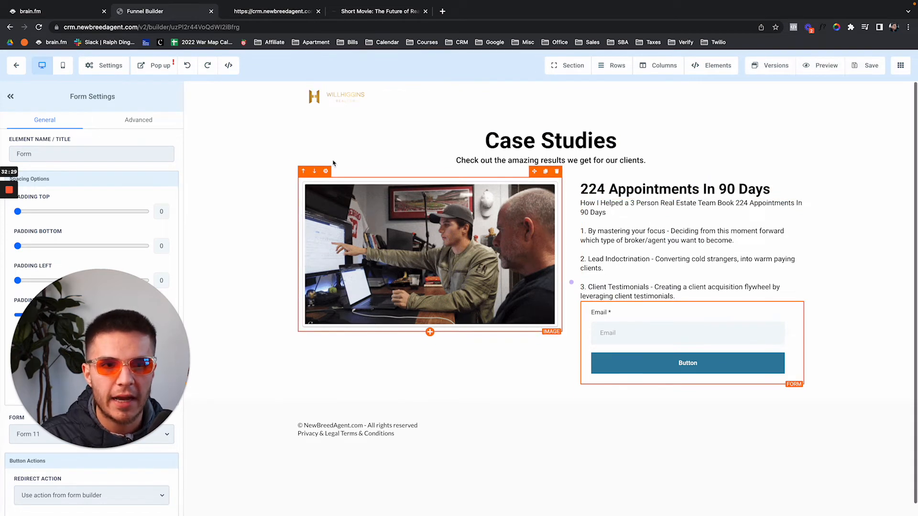
# Exit to the funnel steps, preview the Seller Guide Landing Page, close the older preview and check how the email form lines up with the text
pyautogui.click(16, 66)
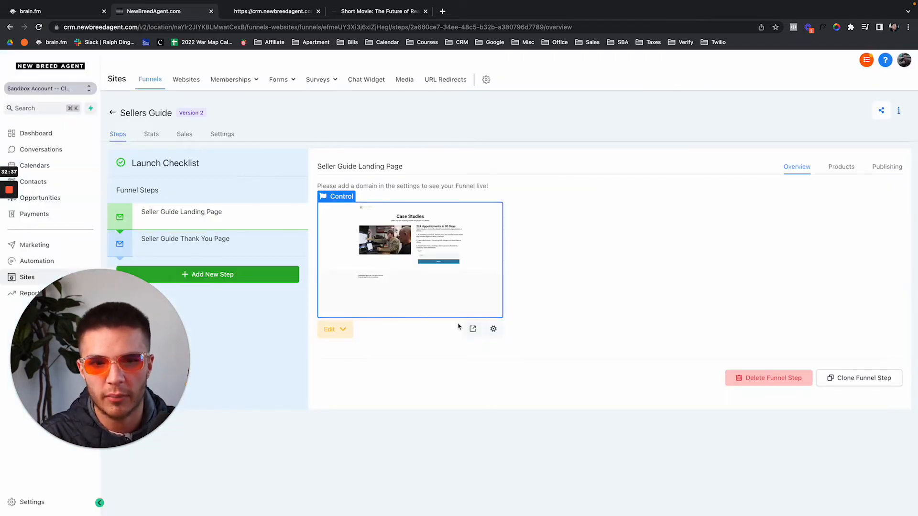
pyautogui.click(473, 329)
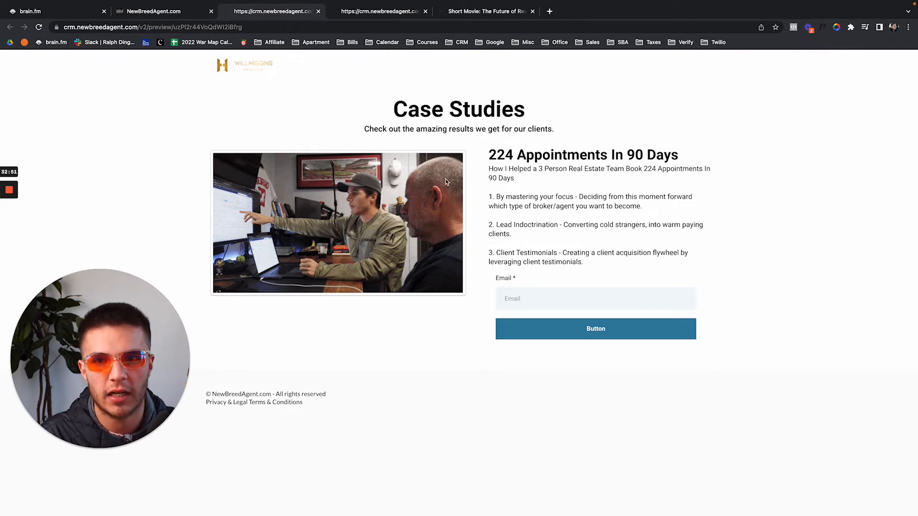
pyautogui.click(420, 14)
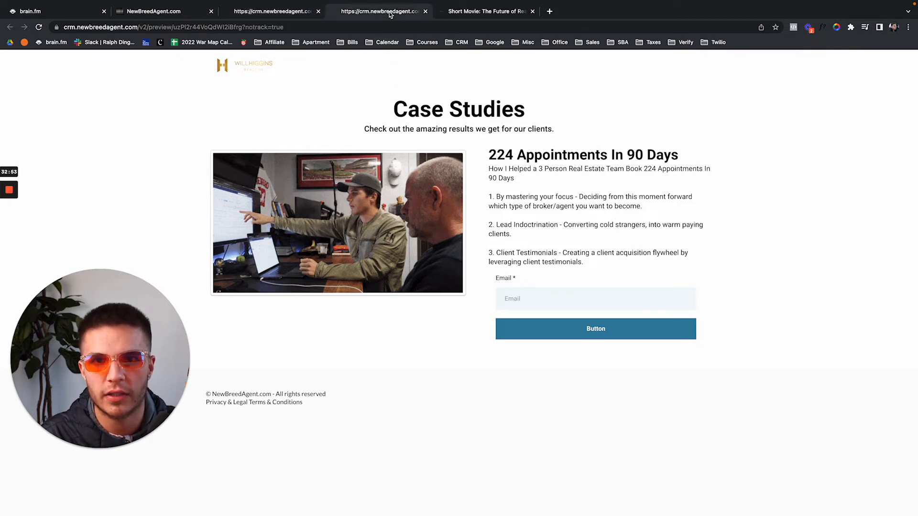
pyautogui.click(425, 11)
pyautogui.click(297, 11)
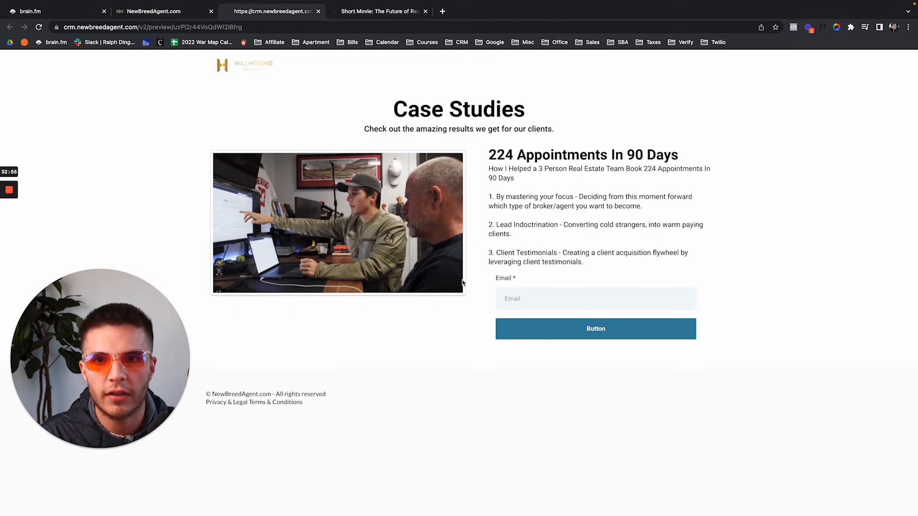
pyautogui.moveTo(510, 280); pyautogui.dragTo(484, 282)
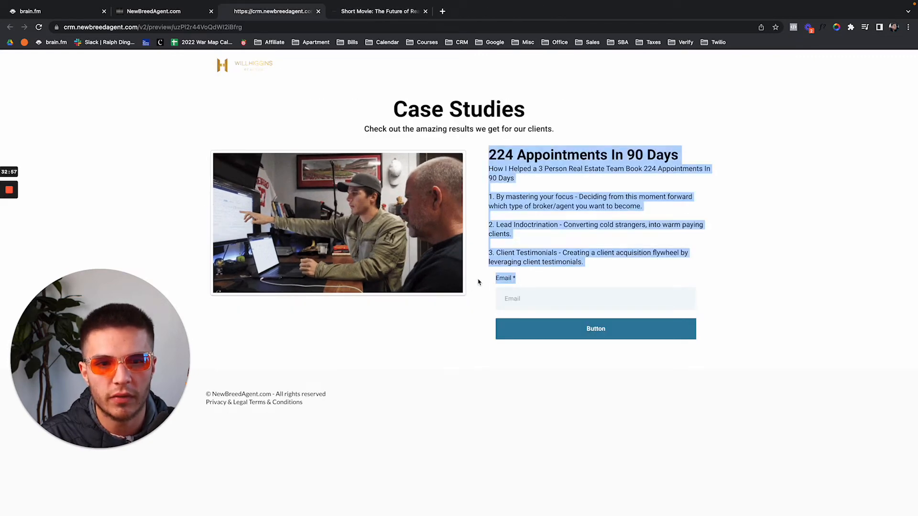
pyautogui.click(512, 299)
# Return to the CRM and open the form builder's list of forms
pyautogui.click(172, 10)
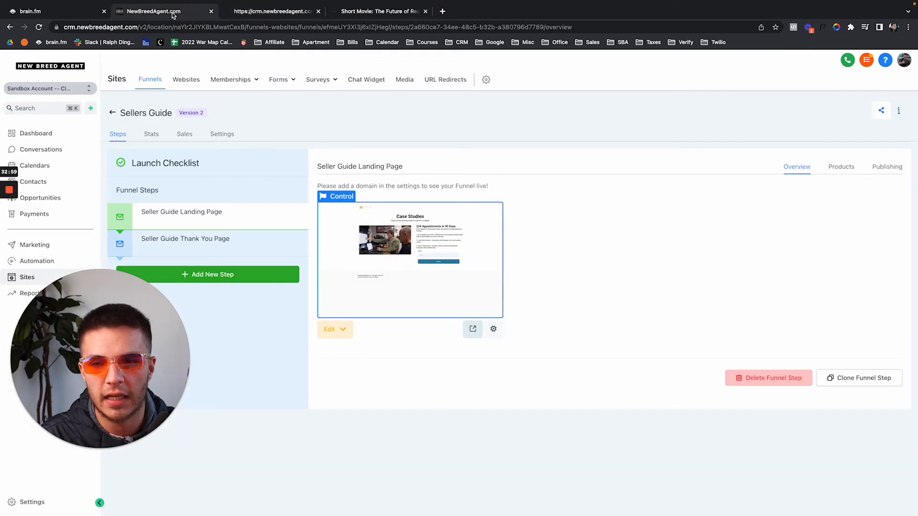
pyautogui.click(277, 97)
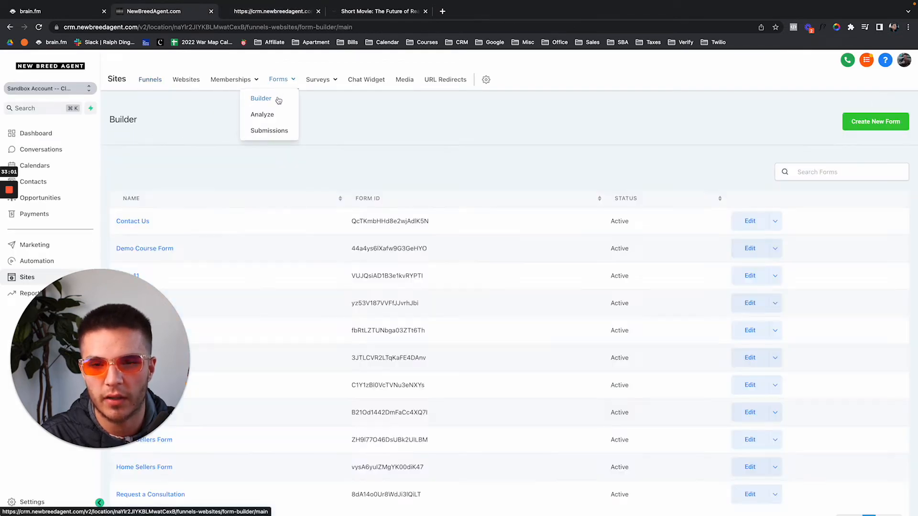
pyautogui.moveTo(124, 306); pyautogui.dragTo(320, 306)
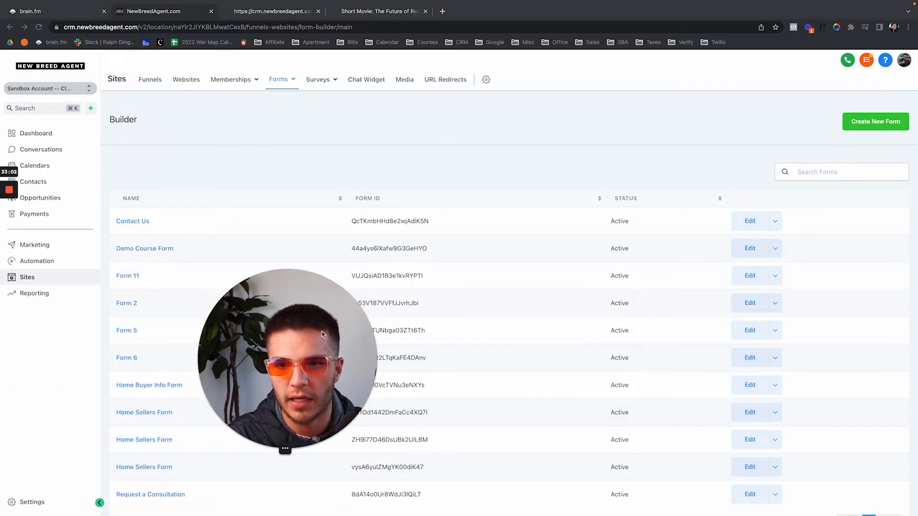
# Open Form 11 for editing, turn off its field labels and save the form
pyautogui.click(750, 275)
pyautogui.moveTo(262, 323); pyautogui.dragTo(75, 323)
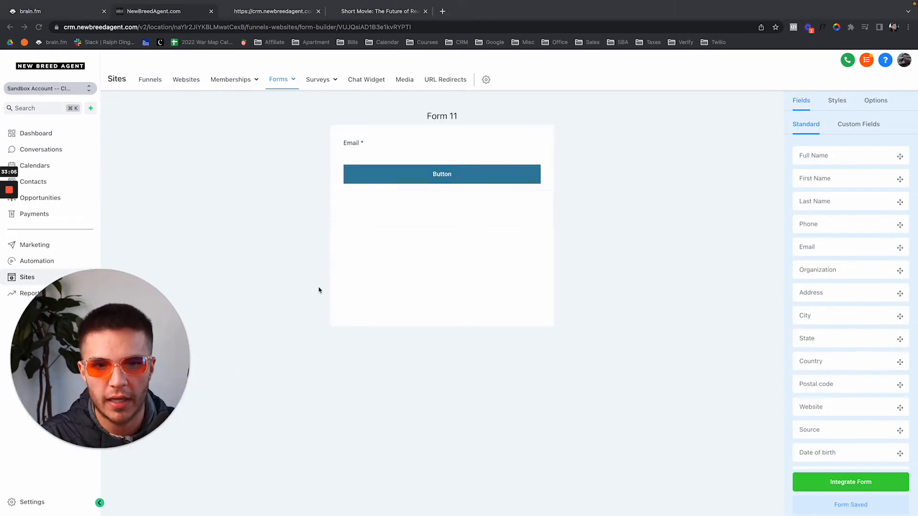
pyautogui.click(397, 149)
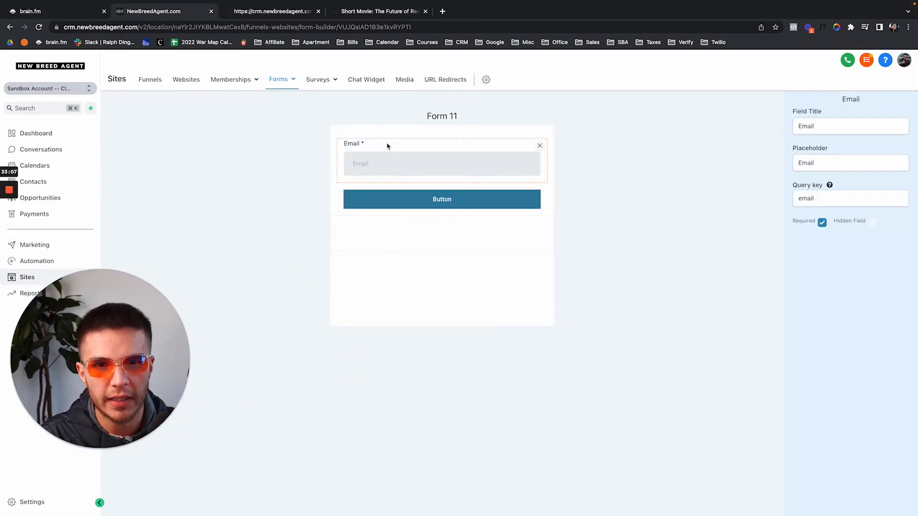
pyautogui.click(734, 173)
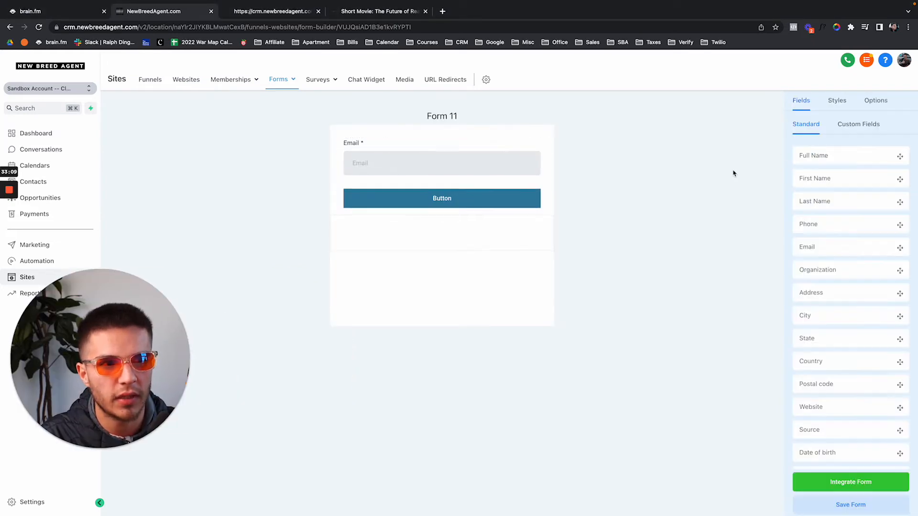
pyautogui.click(841, 100)
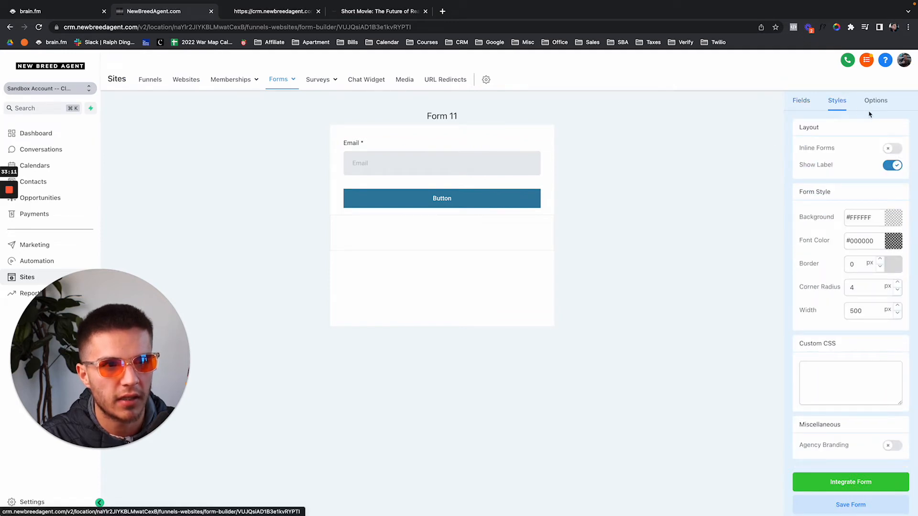
pyautogui.click(891, 166)
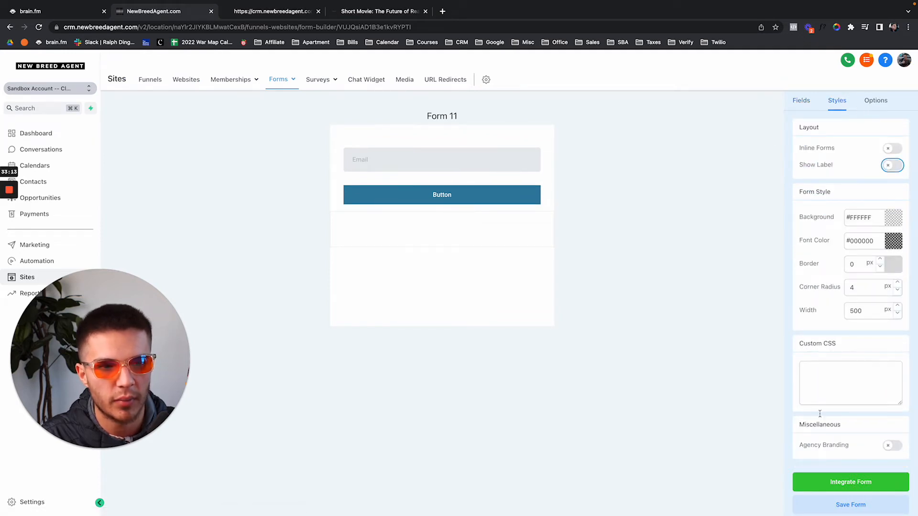
pyautogui.click(840, 512)
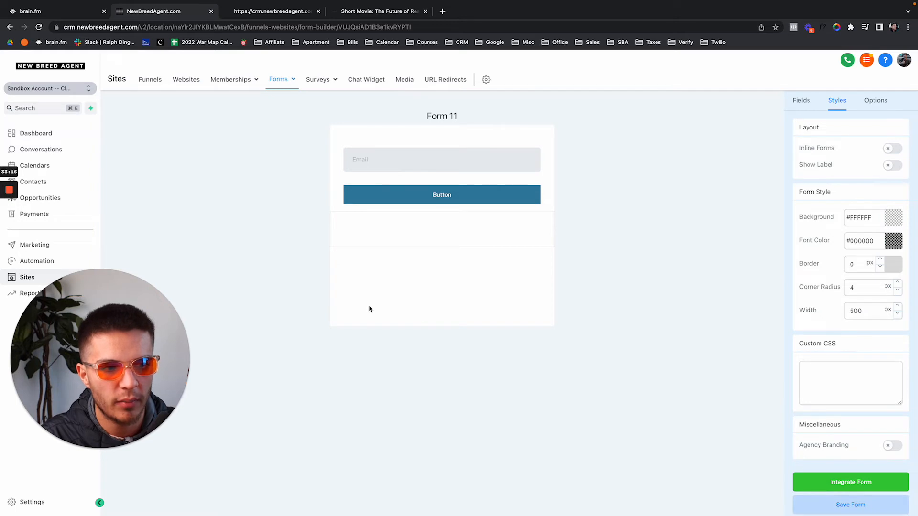
# Reload the Case Studies preview, then check where the reference page's free training opt-in leads and return to that opt-in page
pyautogui.click(268, 14)
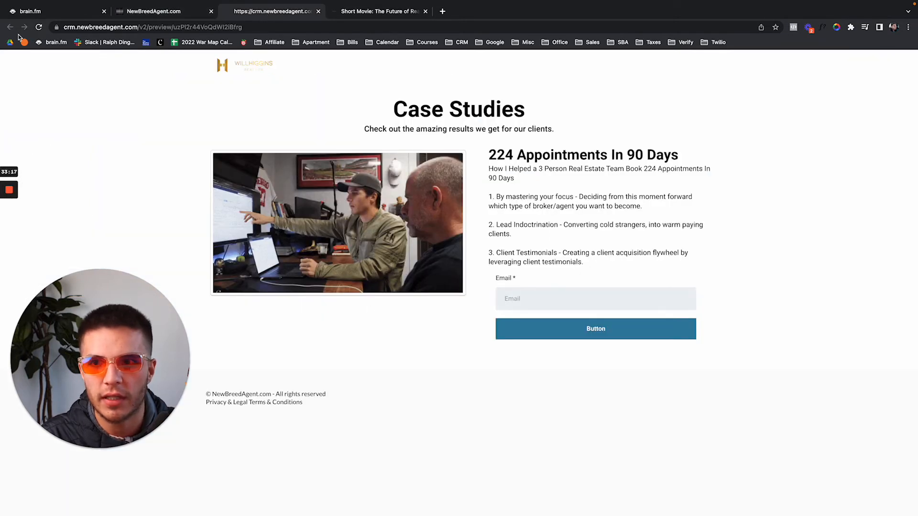
pyautogui.click(39, 28)
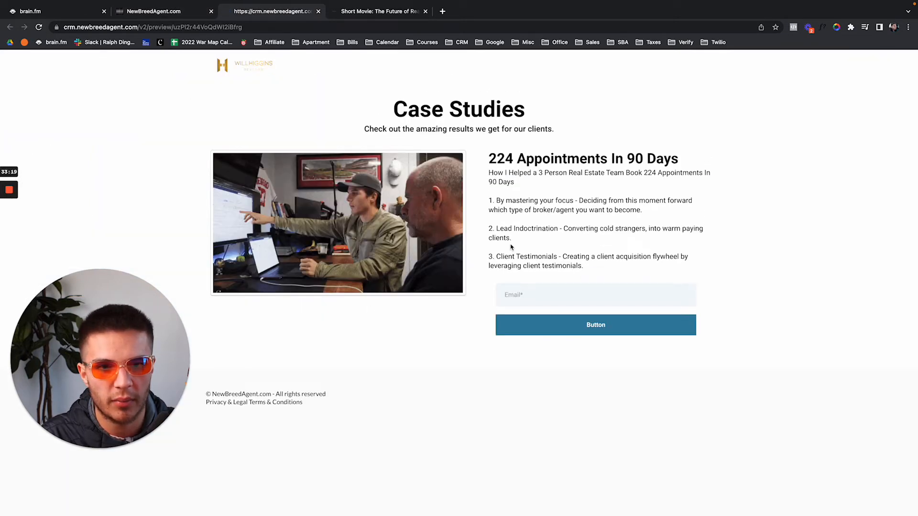
pyautogui.click(387, 14)
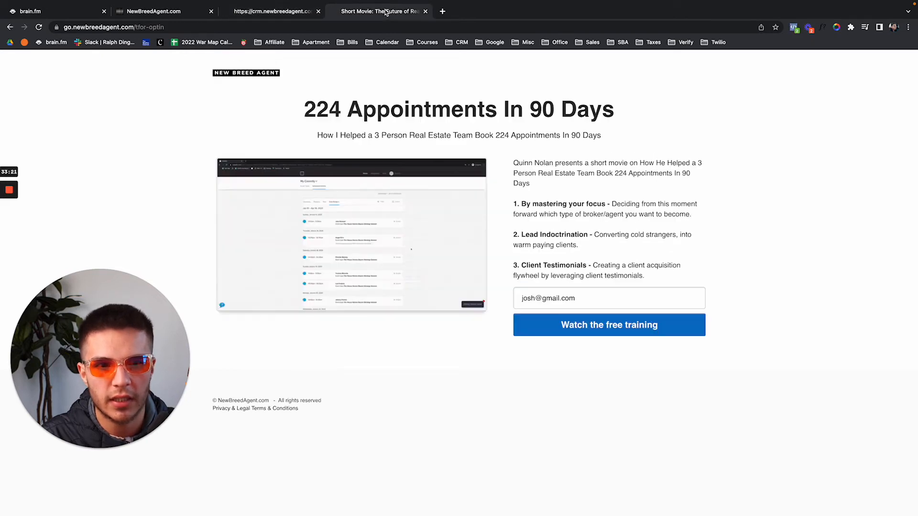
pyautogui.click(592, 317)
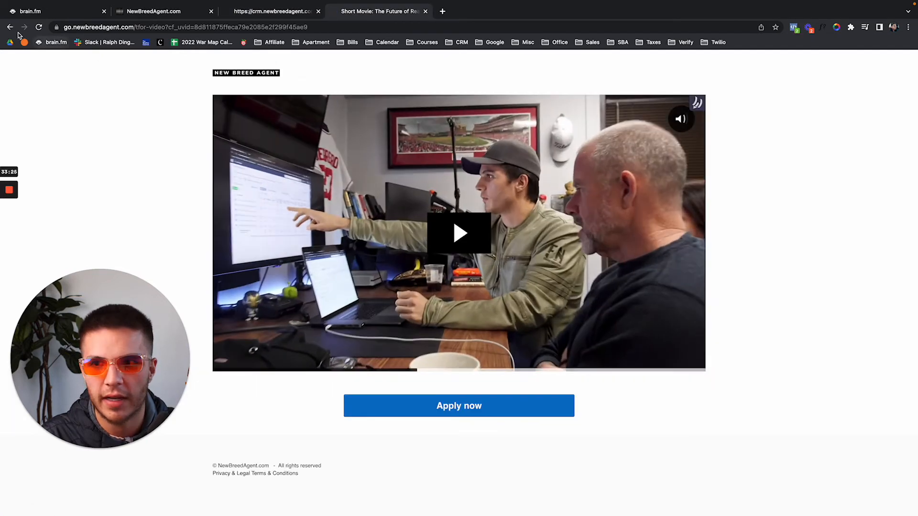
pyautogui.click(10, 27)
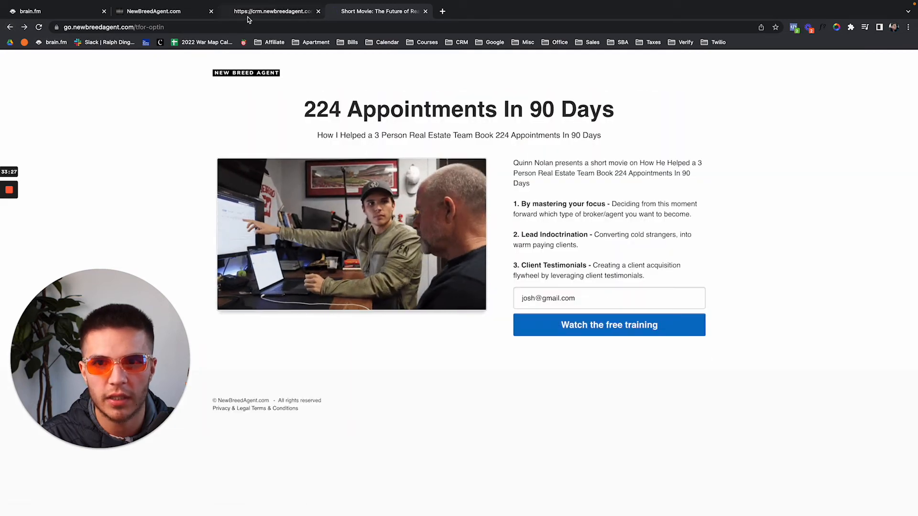
# Compare the headline and paragraph text of the Case Studies preview with the reference 224 Appointments opt-in page
pyautogui.click(249, 18)
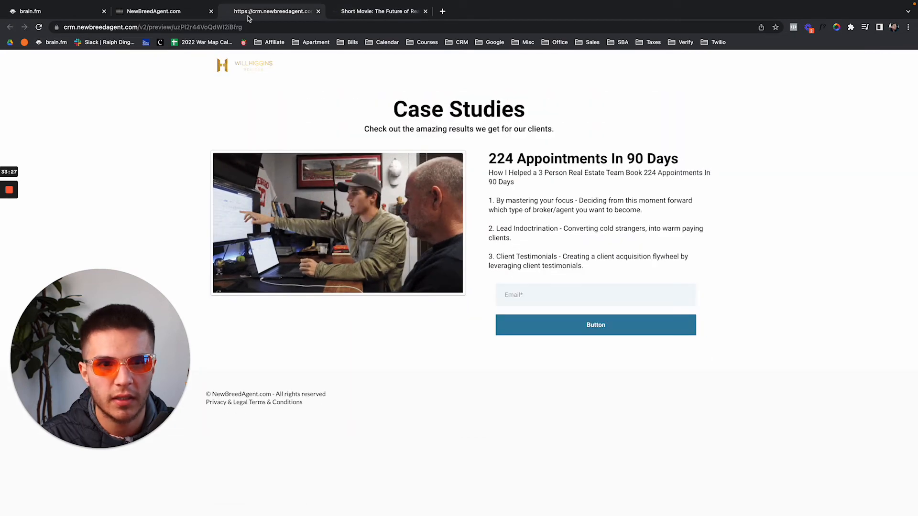
pyautogui.click(395, 17)
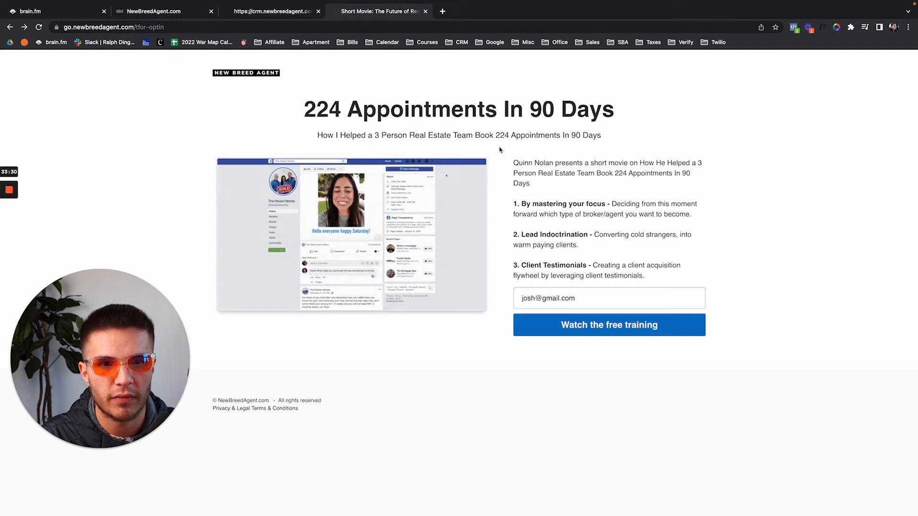
pyautogui.click(276, 16)
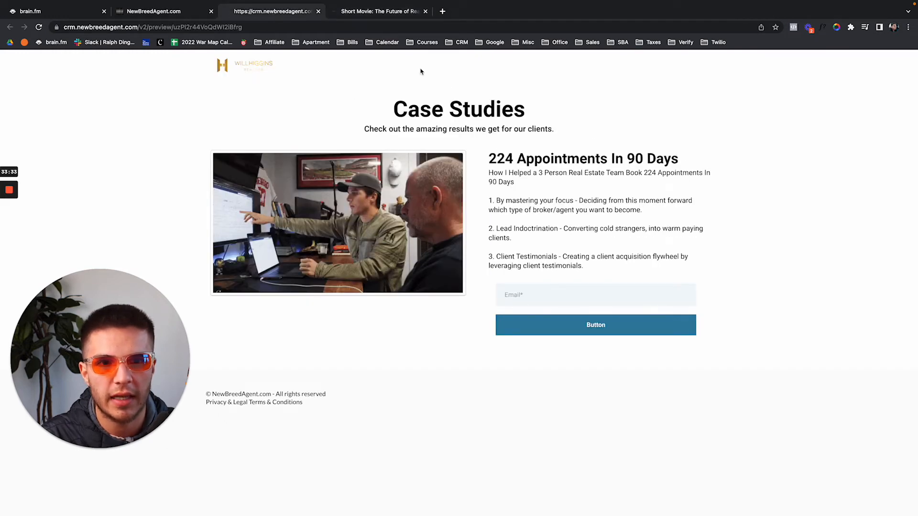
pyautogui.click(371, 11)
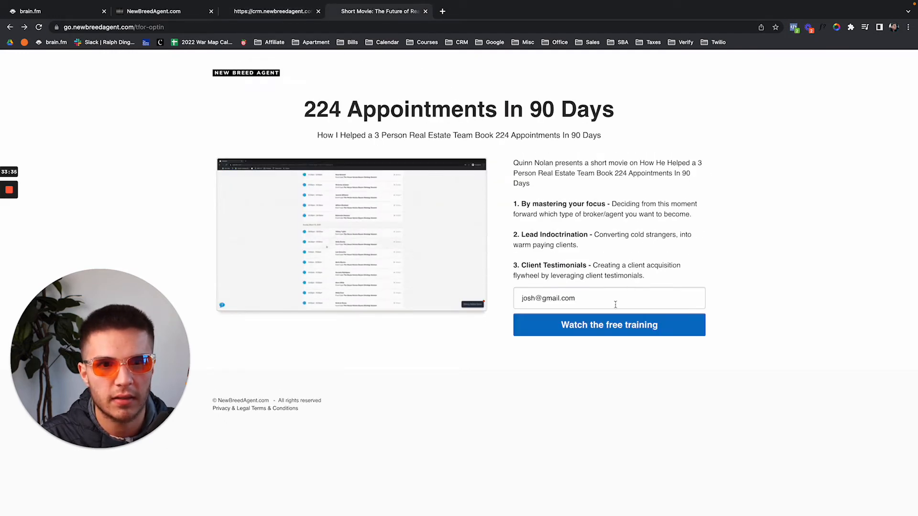
pyautogui.moveTo(508, 163); pyautogui.dragTo(634, 163)
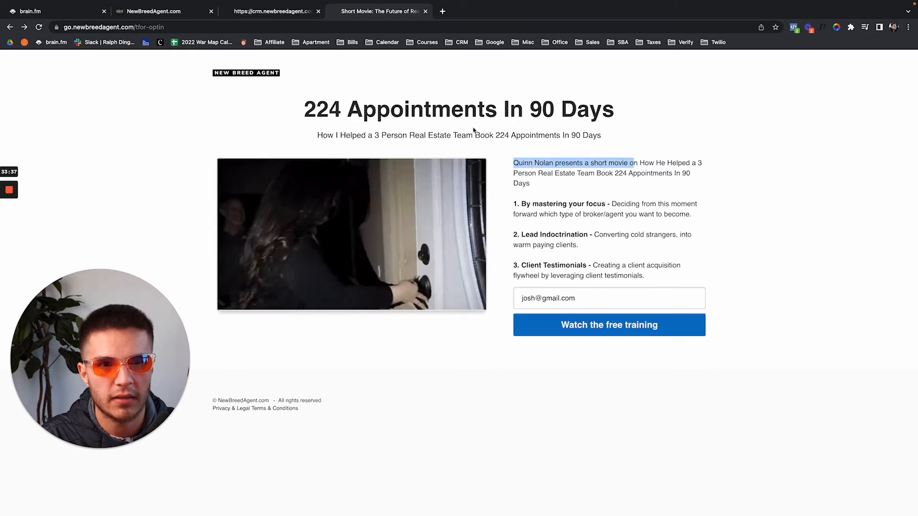
pyautogui.click(294, 11)
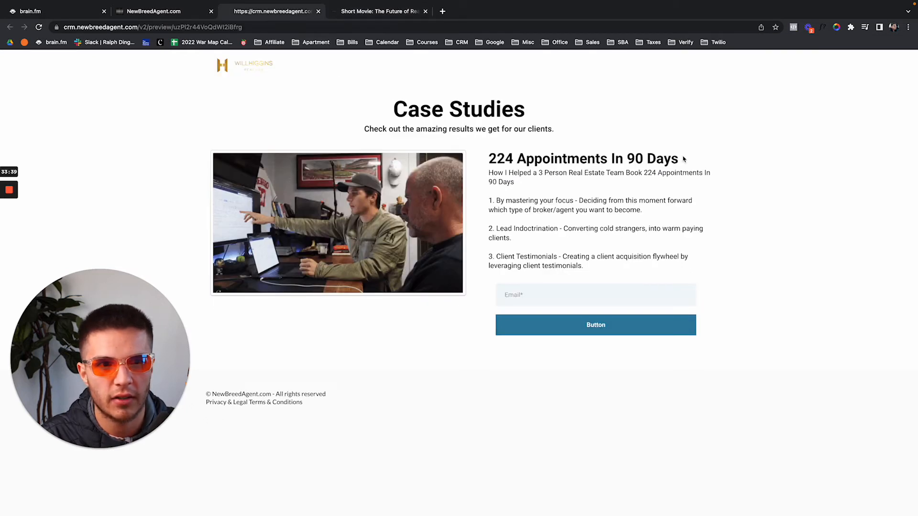
pyautogui.moveTo(684, 160); pyautogui.dragTo(483, 159)
# Open the Sellers Guide funnel's landing page in the page editor and delete the "224 Appointments In 90 Days" sub-headline
pyautogui.click(179, 12)
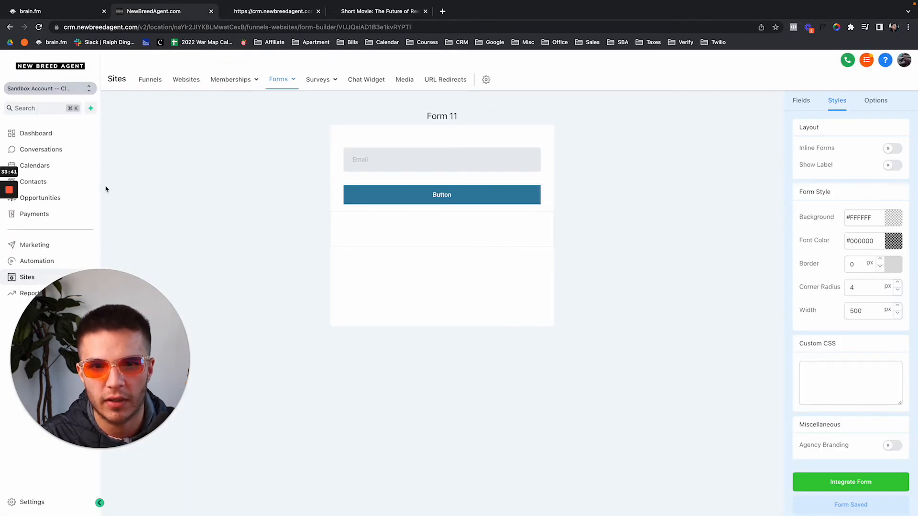
pyautogui.click(149, 80)
pyautogui.click(304, 149)
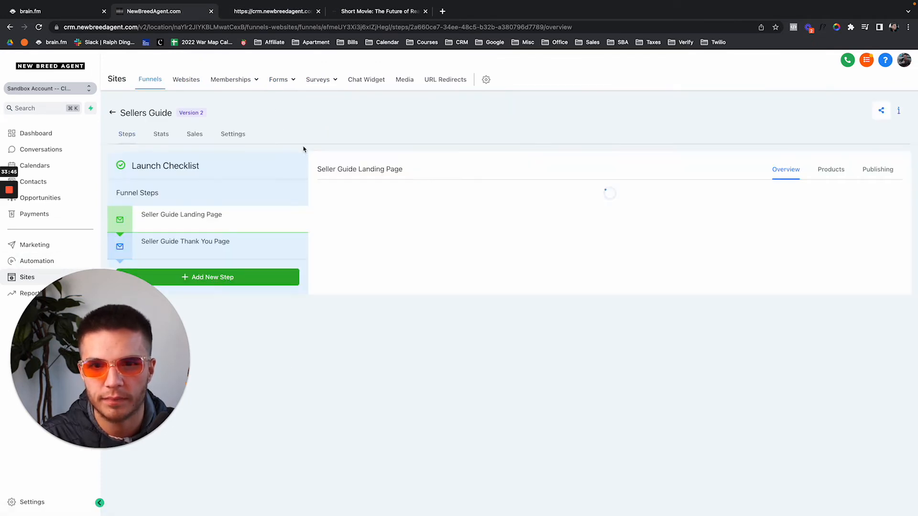
pyautogui.click(332, 335)
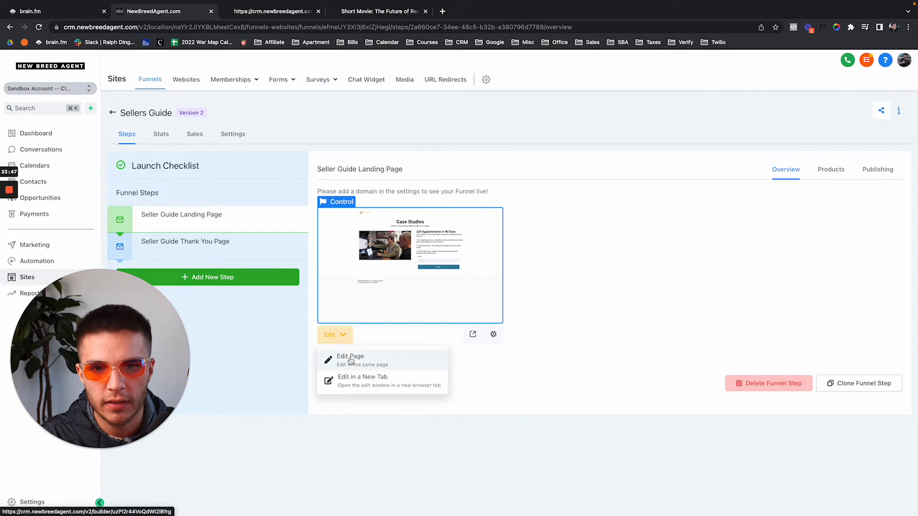
pyautogui.click(335, 356)
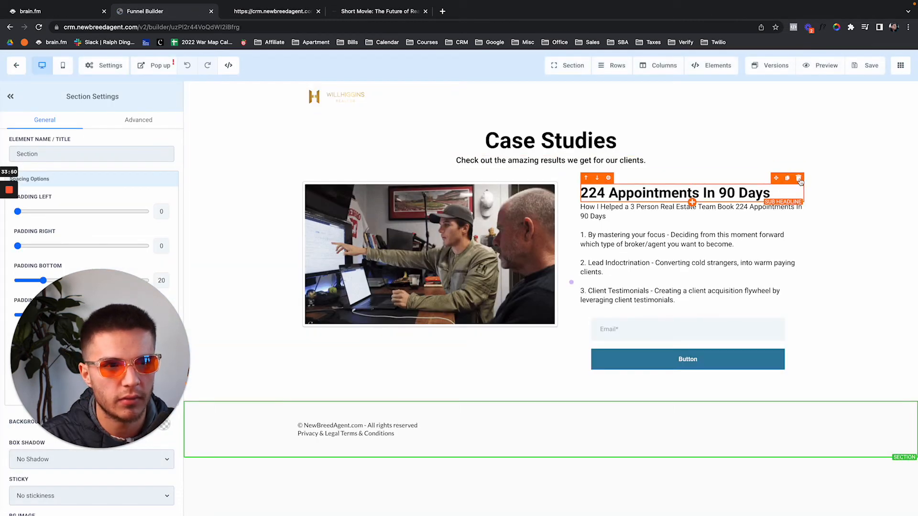
pyautogui.click(799, 180)
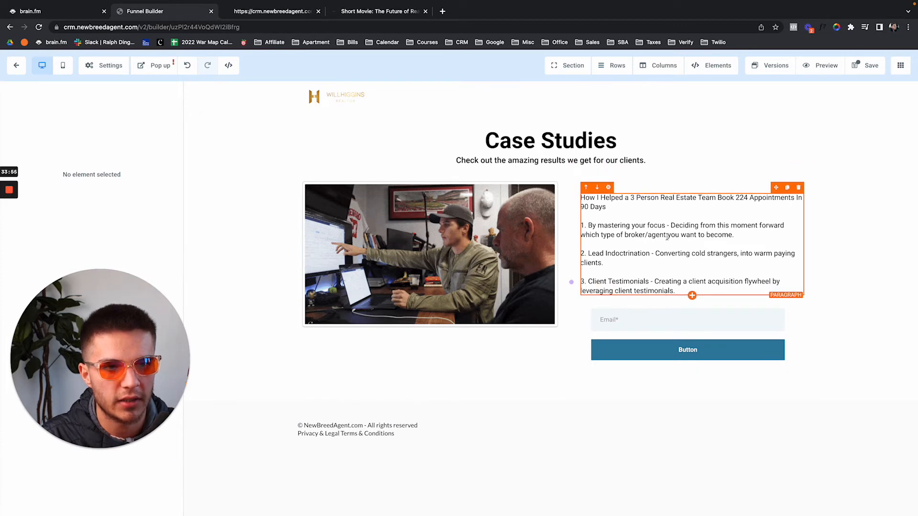
# Try a bottom padding of 40 on the case study paragraph, then undo the padding change
pyautogui.click(681, 208)
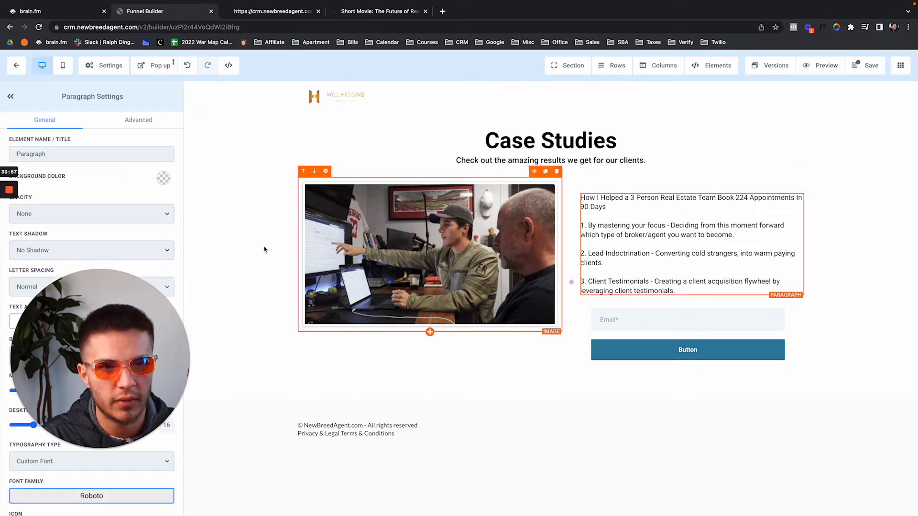
pyautogui.scroll(-5, 46, 399)
pyautogui.scroll(-8, 45, 399)
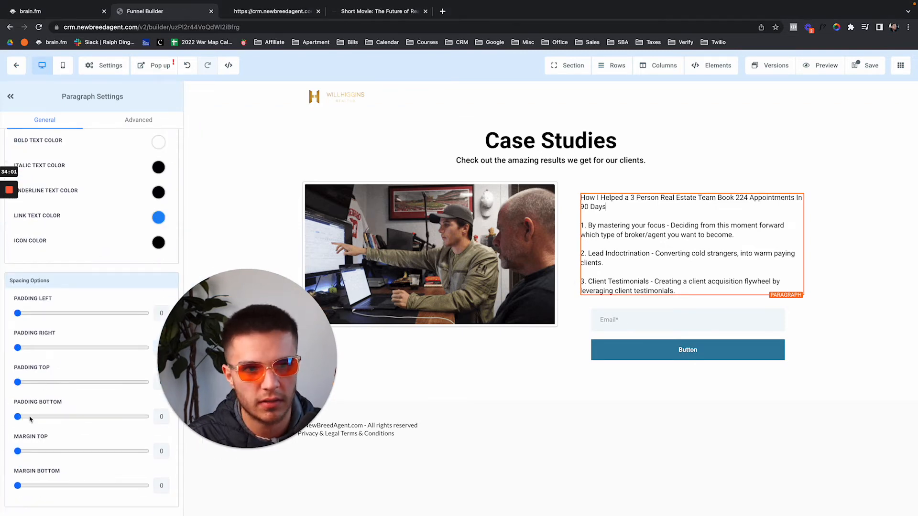
pyautogui.moveTo(39, 418); pyautogui.dragTo(70, 420)
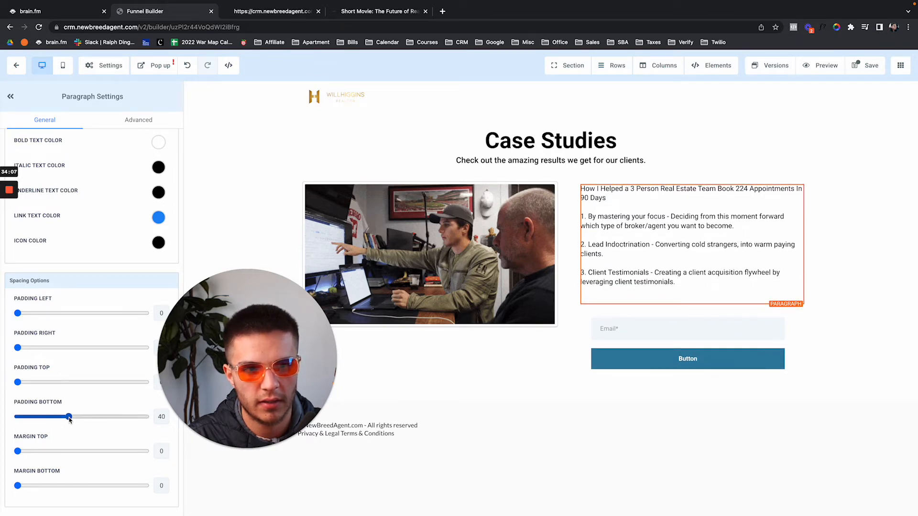
pyautogui.click(757, 293)
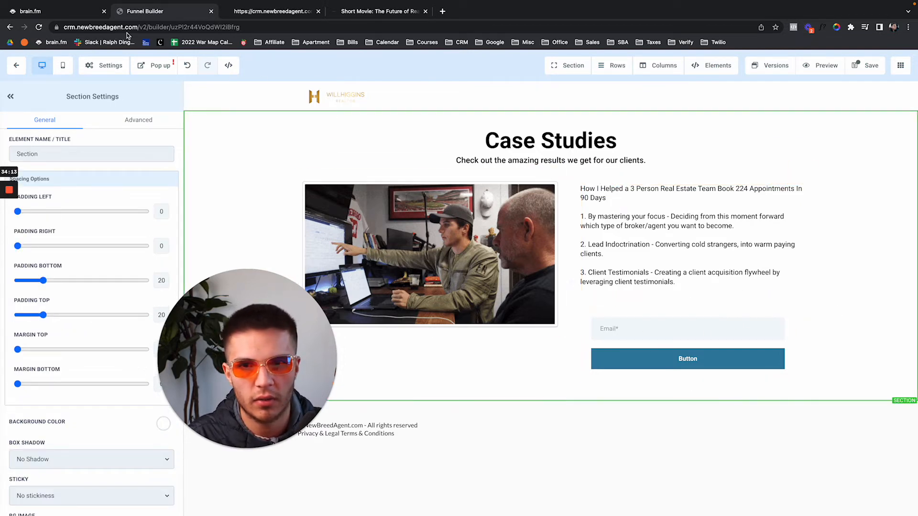
pyautogui.click(188, 67)
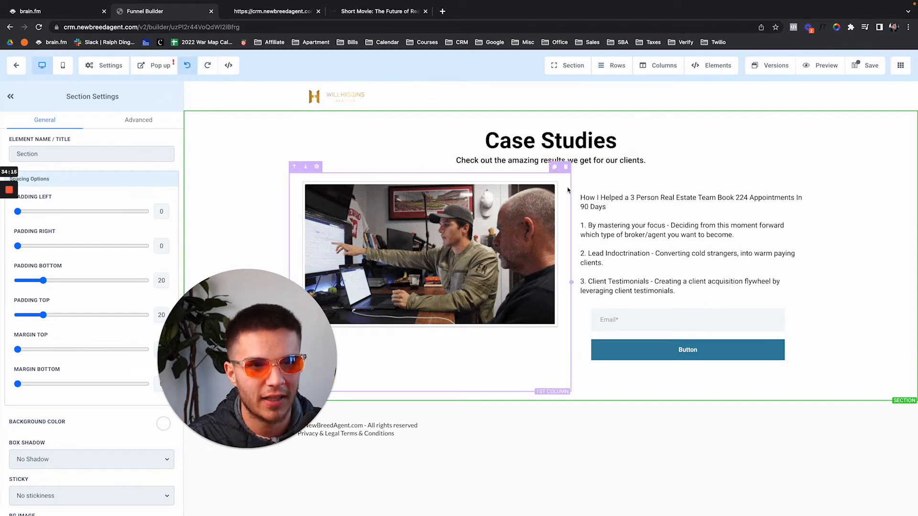
# Save the landing page, dismiss the SEO meta data form and exit to the funnel's steps
pyautogui.click(867, 66)
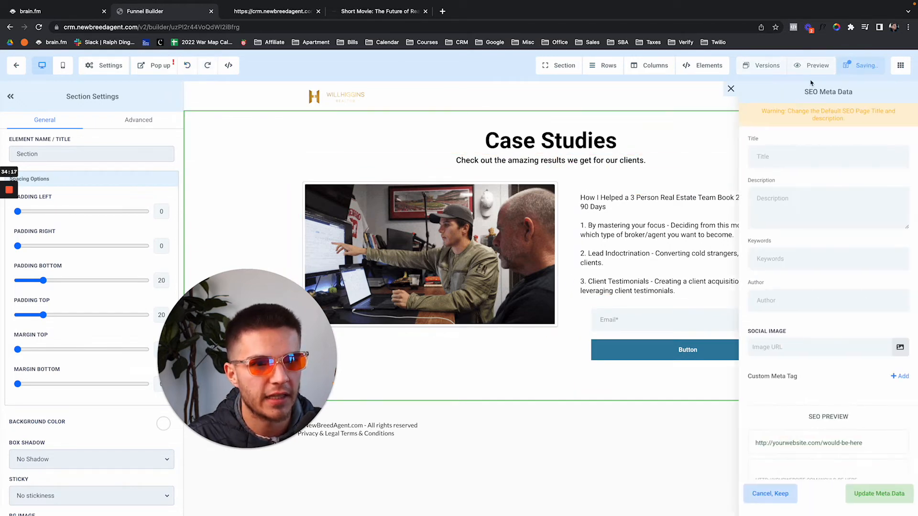
pyautogui.click(732, 90)
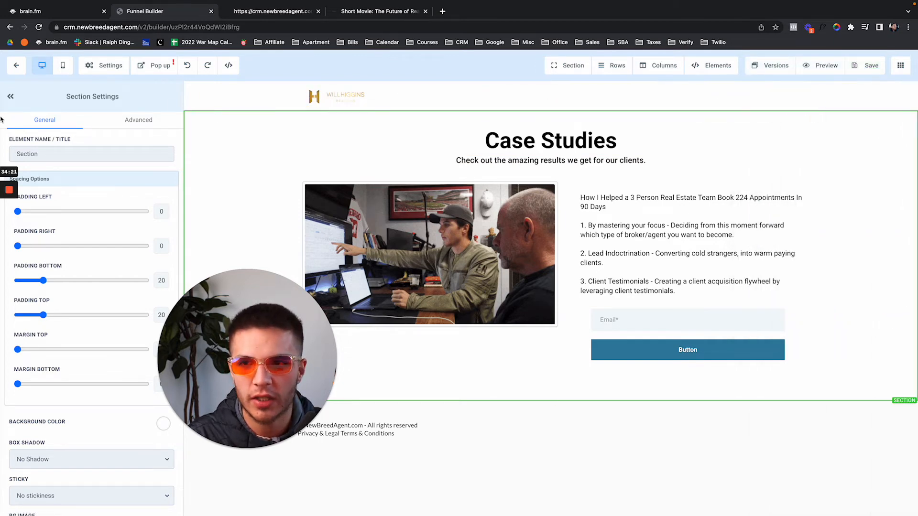
pyautogui.click(16, 66)
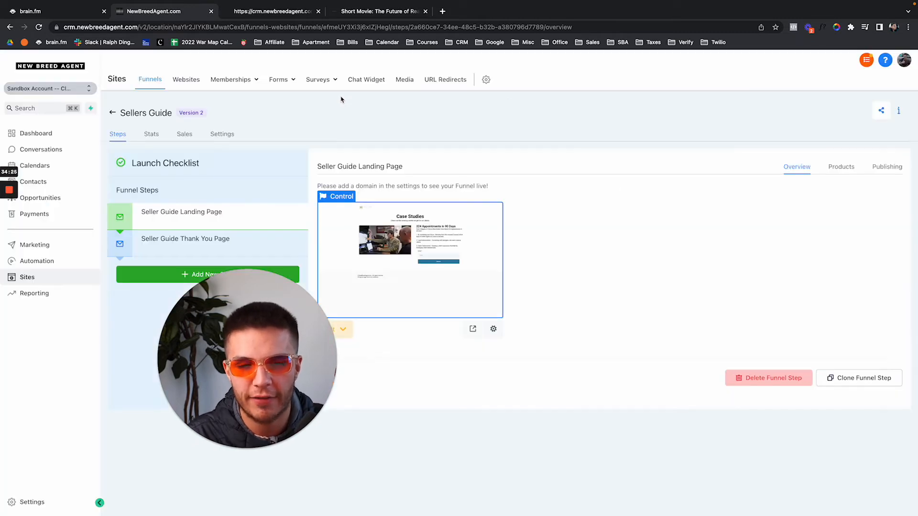
pyautogui.moveTo(245, 364); pyautogui.dragTo(99, 363)
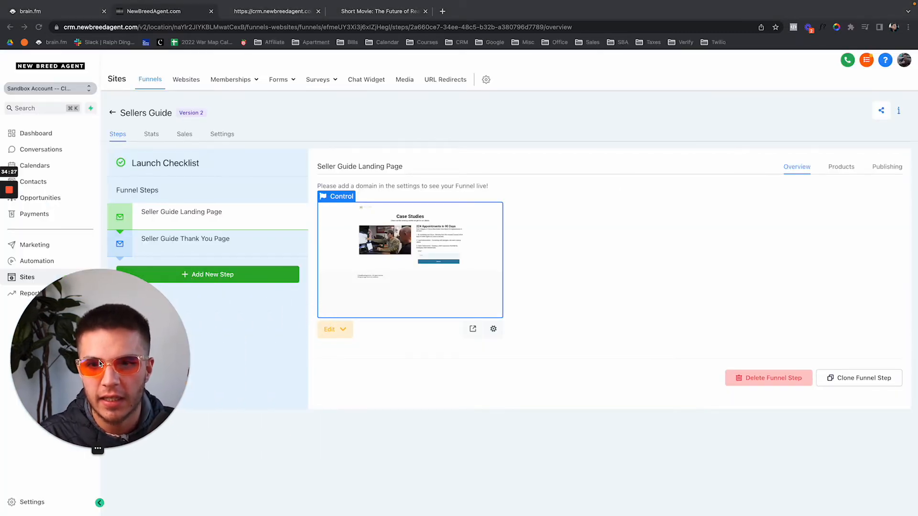
# Leave the Sellers Guide funnel and create a new automation workflow from scratch
pyautogui.click(113, 114)
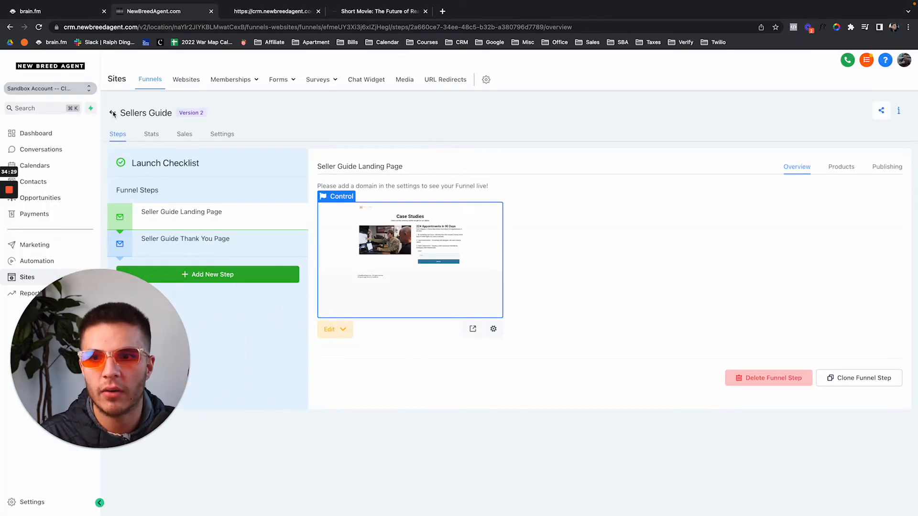
pyautogui.click(113, 114)
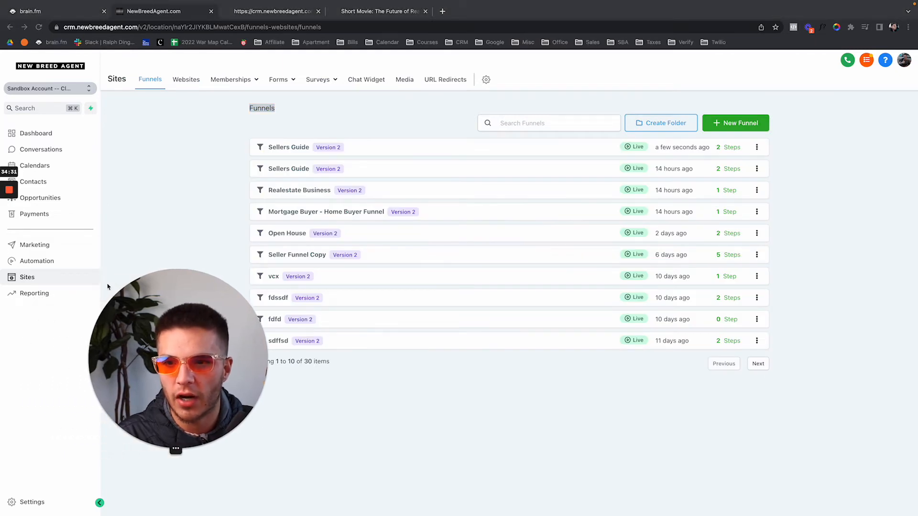
pyautogui.click(38, 261)
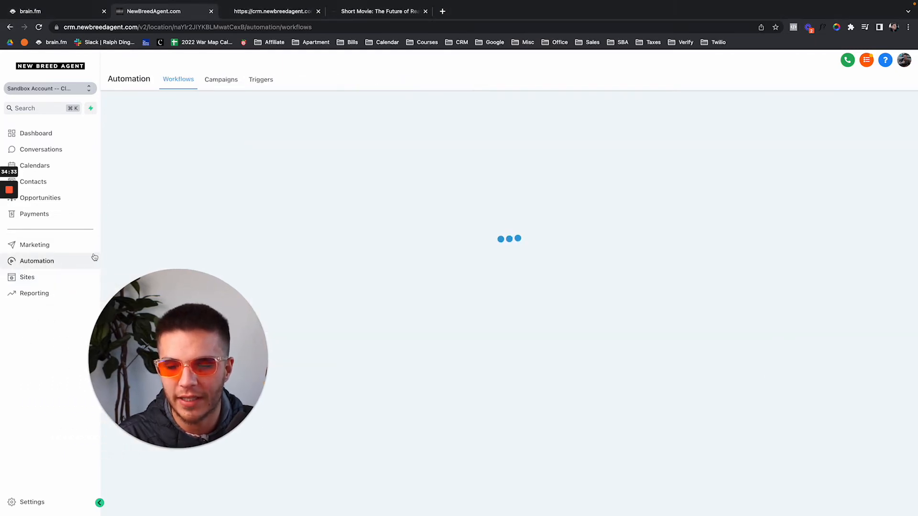
pyautogui.click(788, 118)
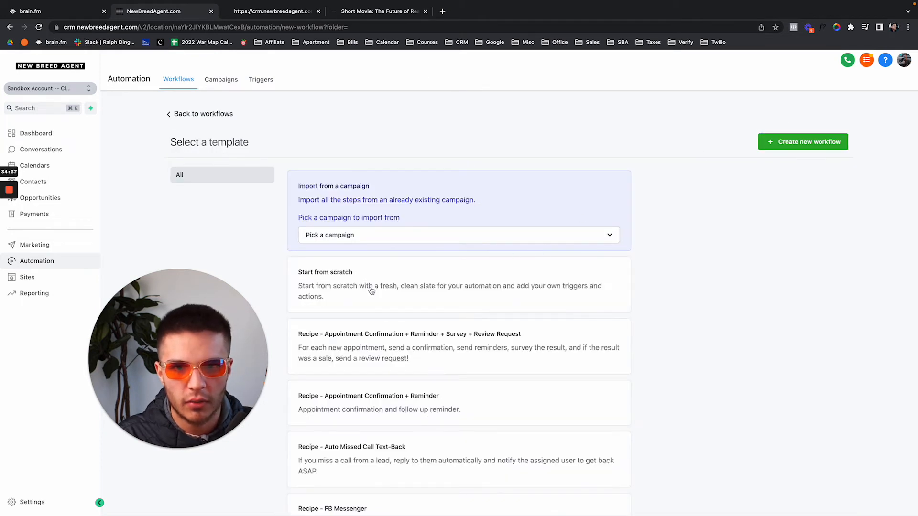
pyautogui.click(401, 287)
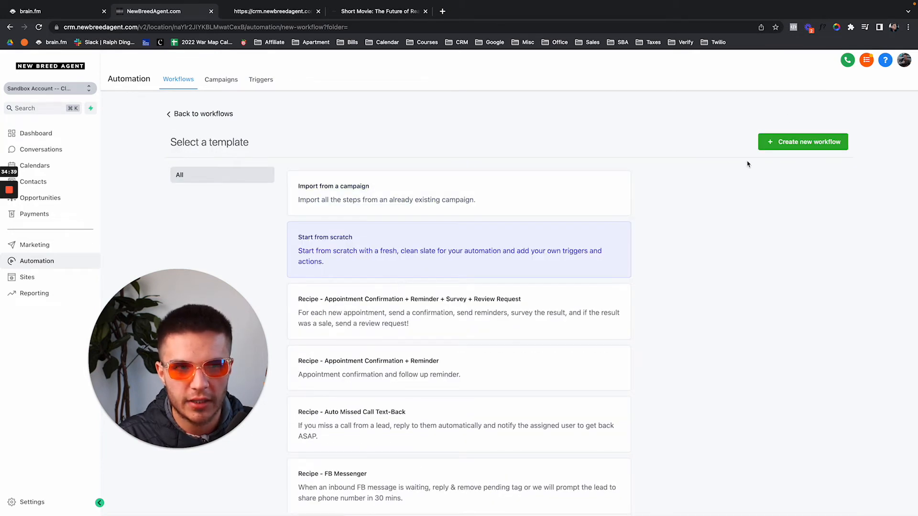
pyautogui.click(803, 141)
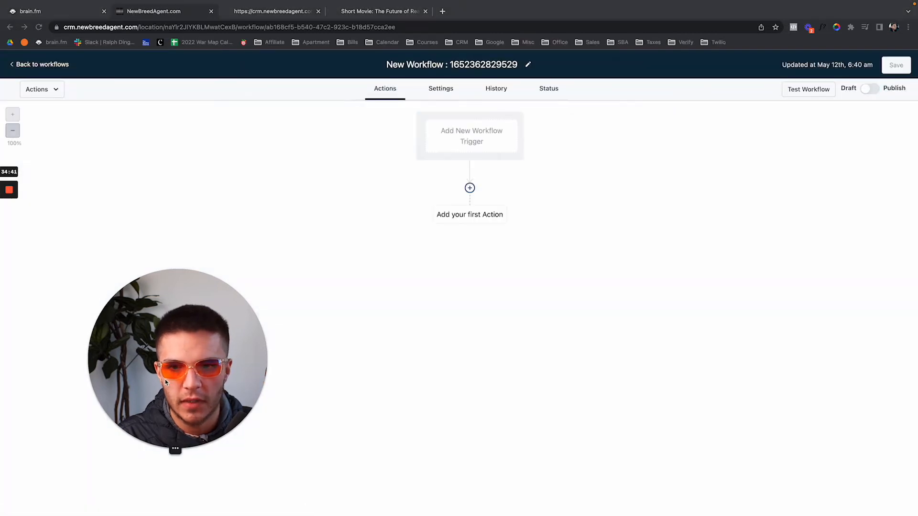
pyautogui.moveTo(165, 380); pyautogui.dragTo(96, 383)
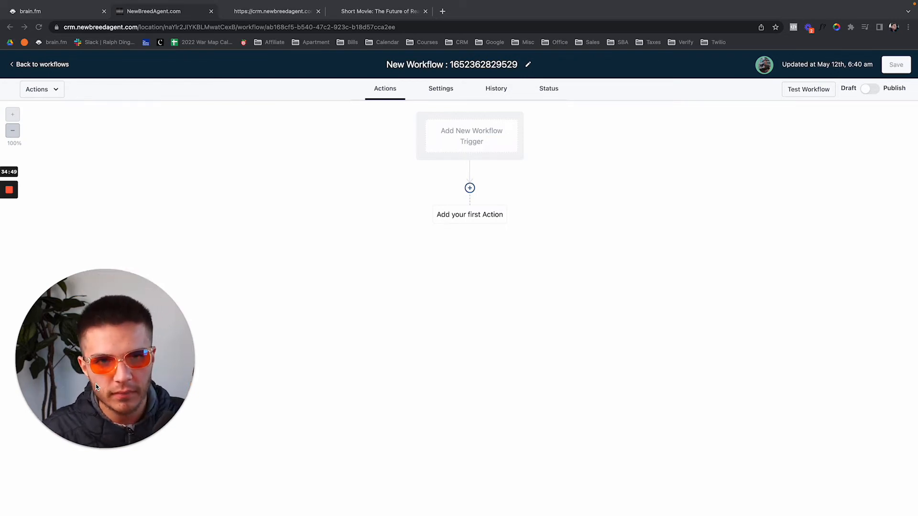
# Add a workflow trigger named "Form Submitted" that uses the Form submitted trigger
pyautogui.click(480, 141)
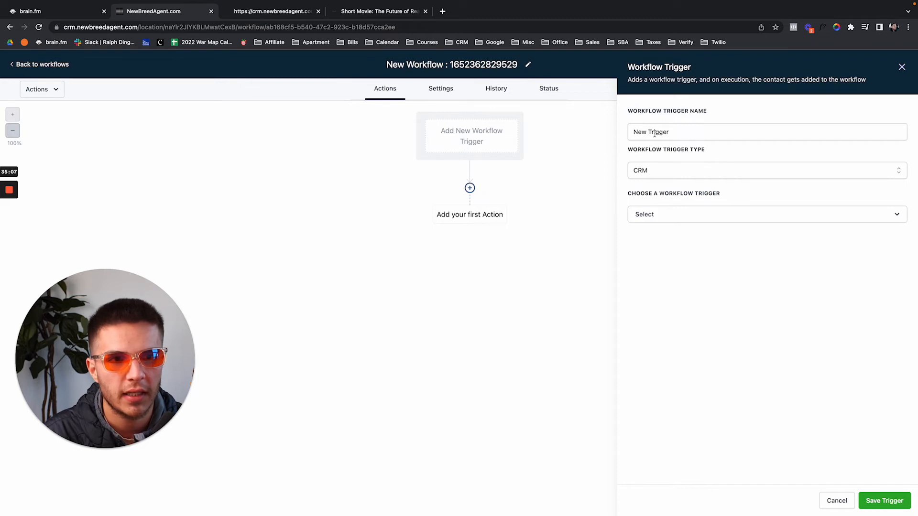
pyautogui.moveTo(669, 133); pyautogui.dragTo(634, 133)
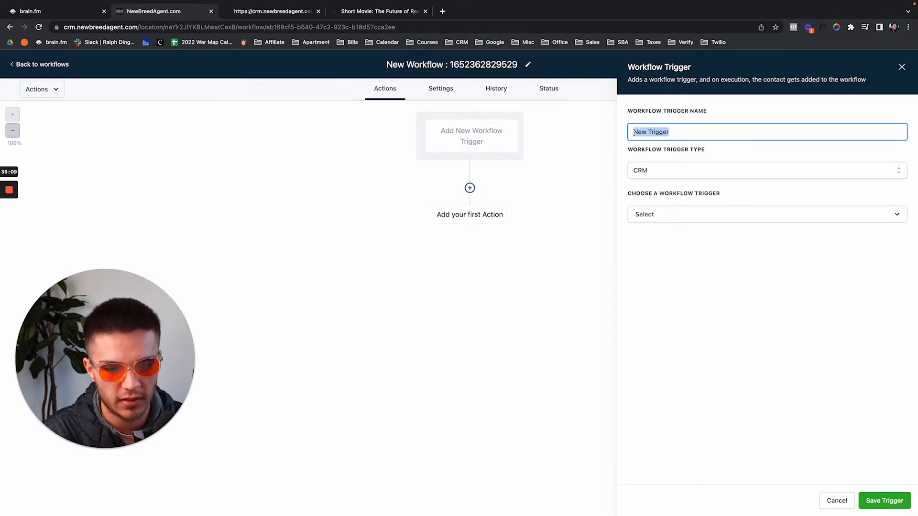
pyautogui.write('Form Submitted')
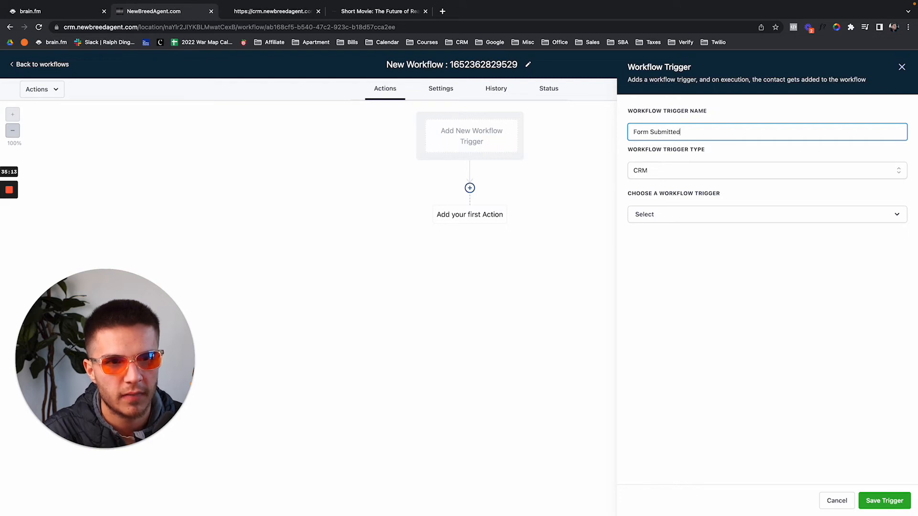
pyautogui.click(647, 212)
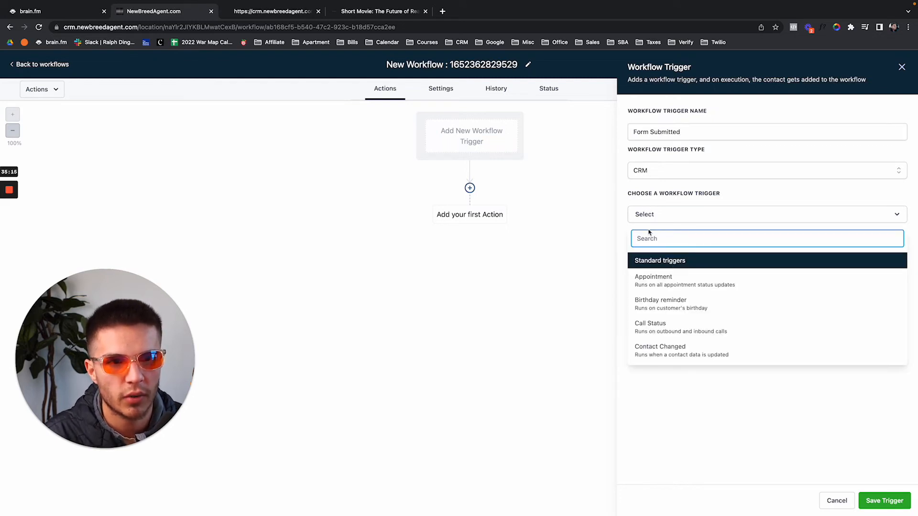
pyautogui.write('form')
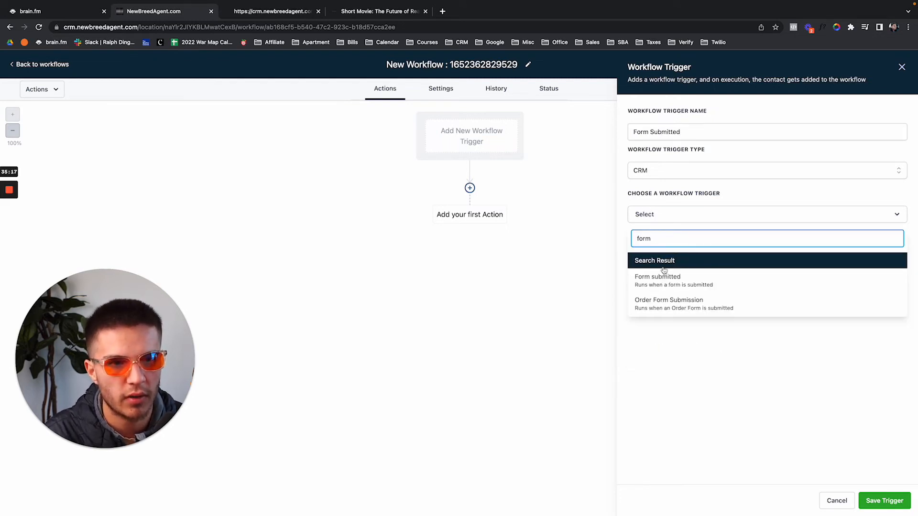
pyautogui.click(664, 276)
pyautogui.click(668, 246)
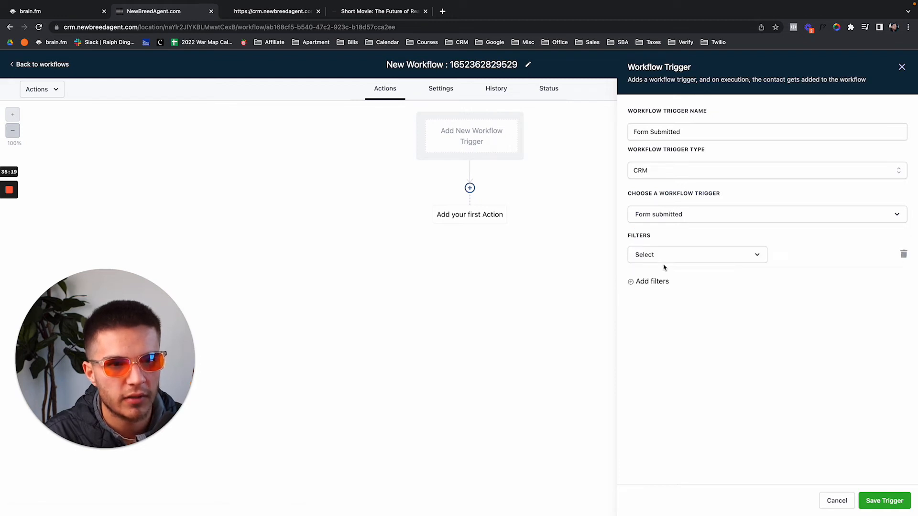
# Filter the Form Submitted trigger so that Form is Form 11
pyautogui.click(659, 255)
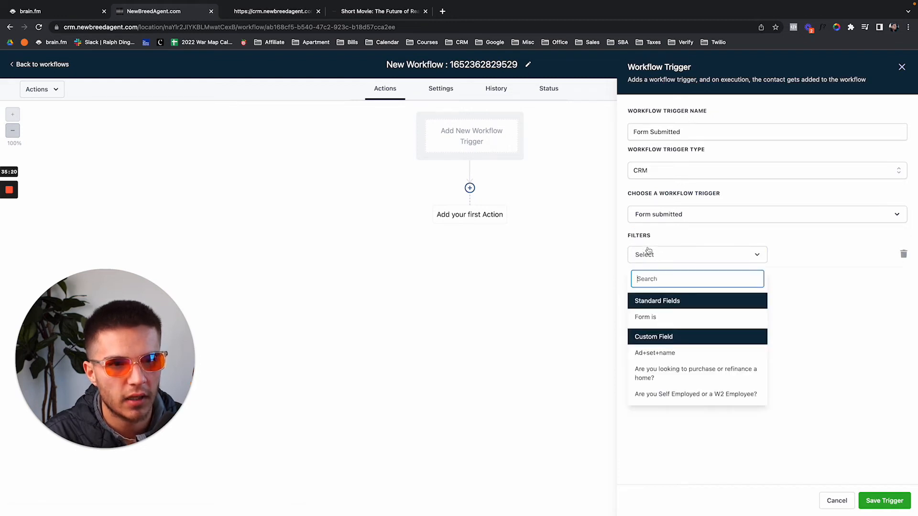
pyautogui.click(657, 317)
pyautogui.click(788, 262)
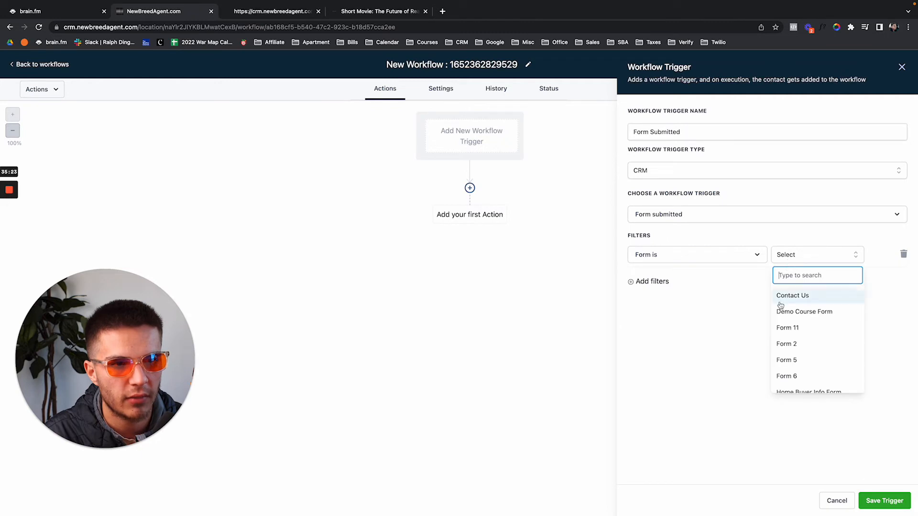
pyautogui.click(784, 327)
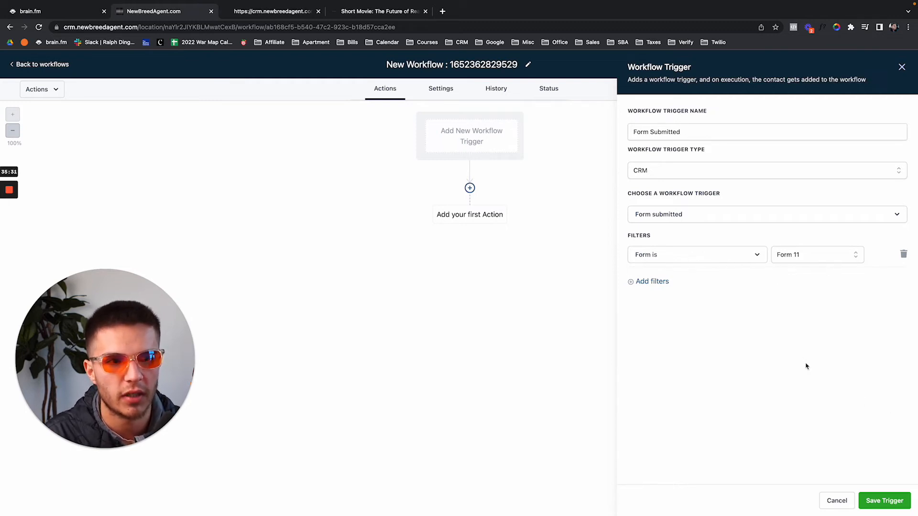
# Check the field choices for a second trigger filter, remove that empty filter and save the trigger
pyautogui.click(666, 282)
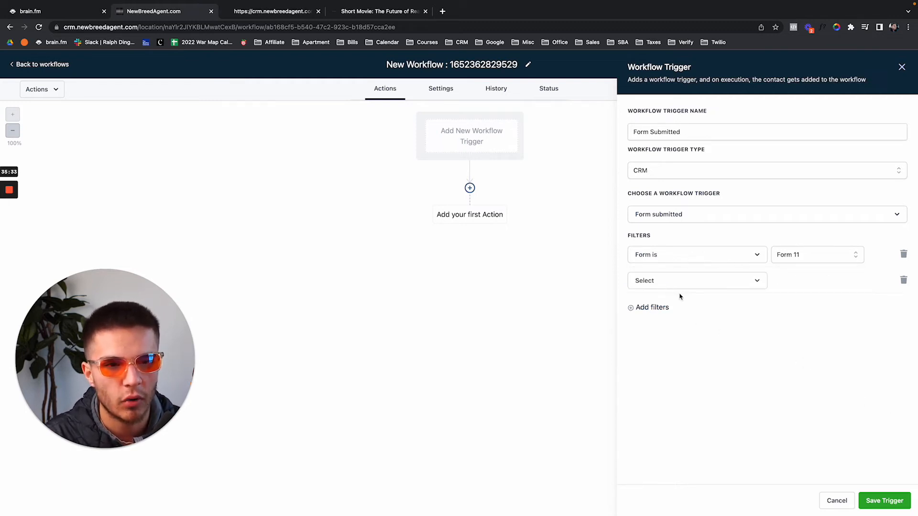
pyautogui.click(684, 286)
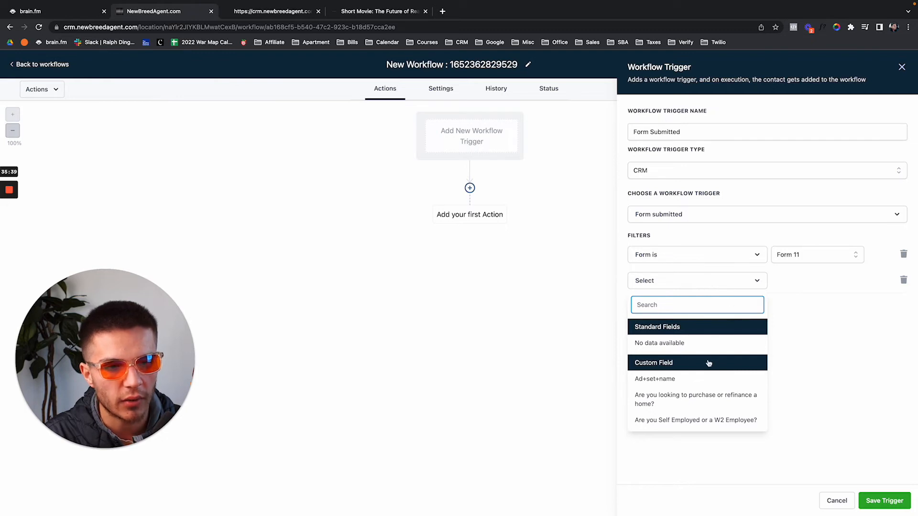
pyautogui.click(758, 283)
pyautogui.click(754, 283)
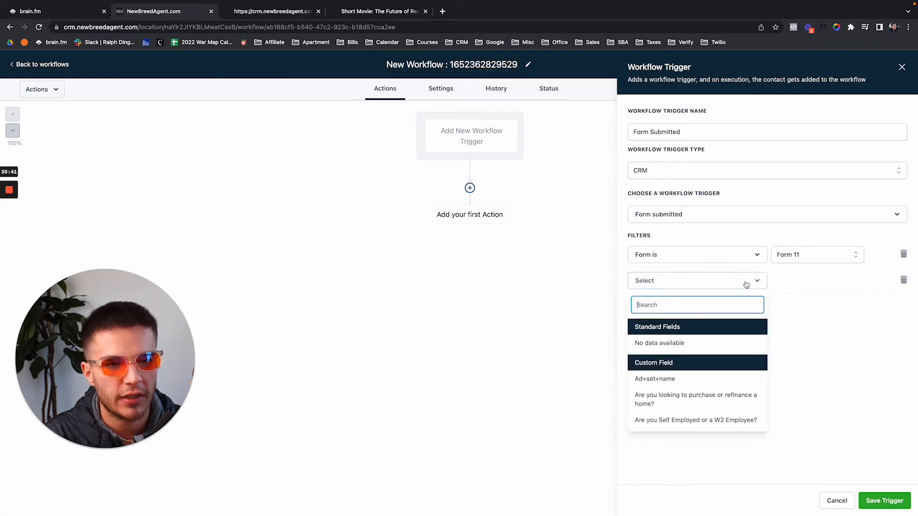
pyautogui.click(796, 290)
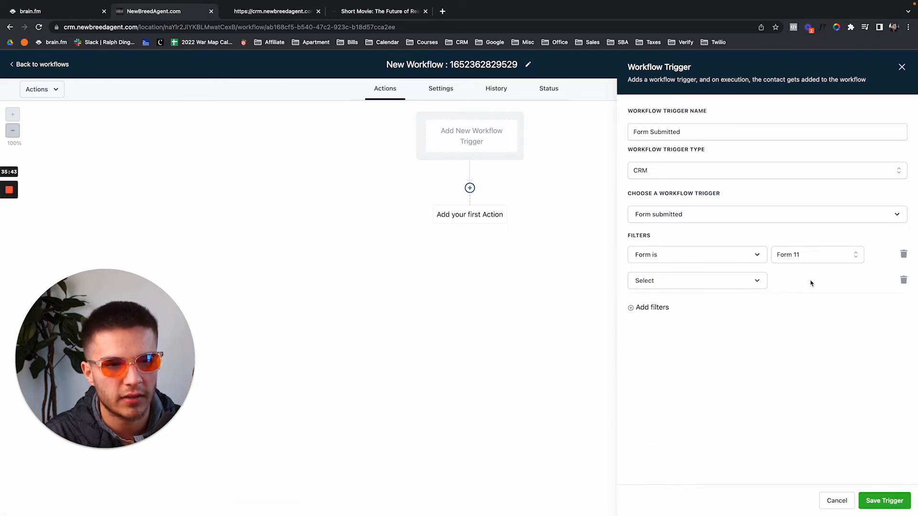
pyautogui.click(748, 285)
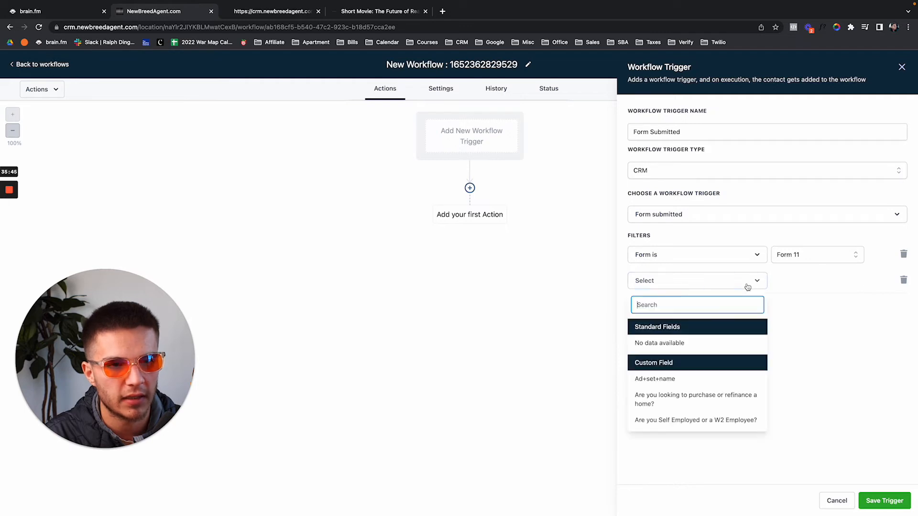
pyautogui.click(801, 309)
pyautogui.click(902, 281)
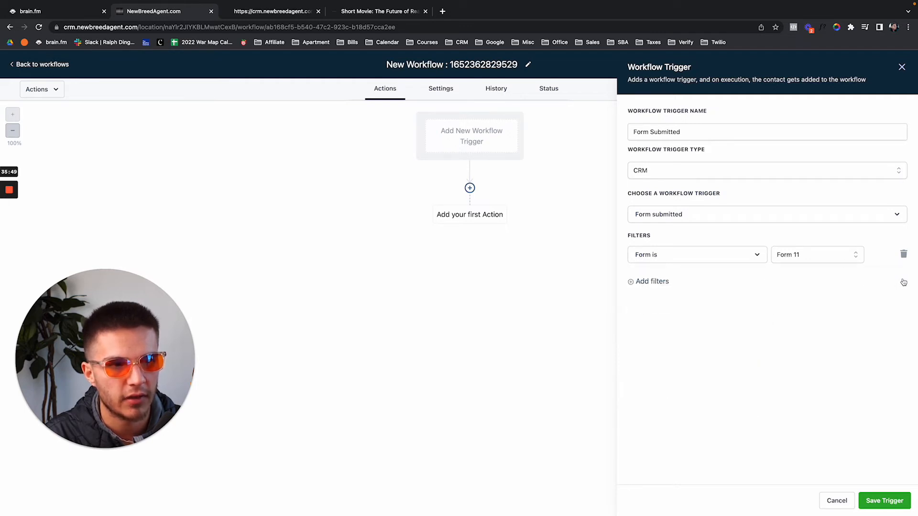
pyautogui.click(884, 501)
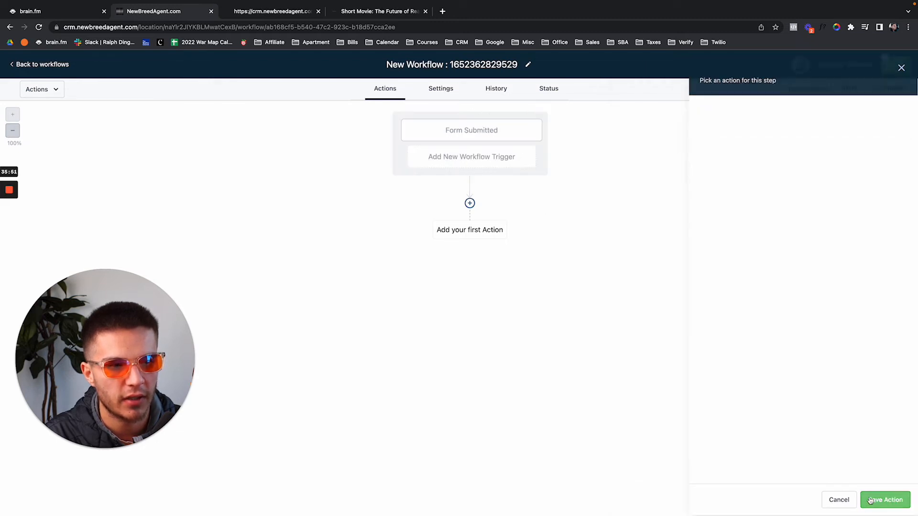
# Add a second Form submitted trigger to the workflow, filter it to Form 2 and save it
pyautogui.click(447, 158)
pyautogui.click(653, 220)
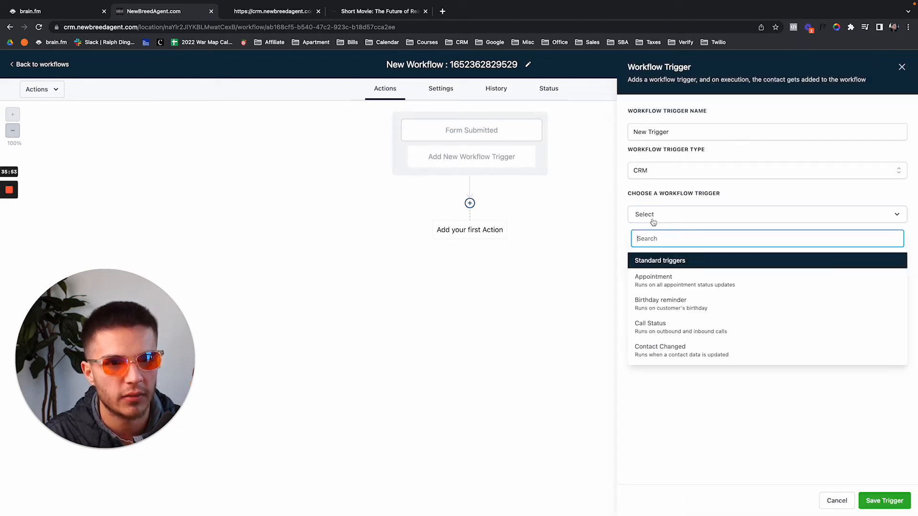
pyautogui.write('form')
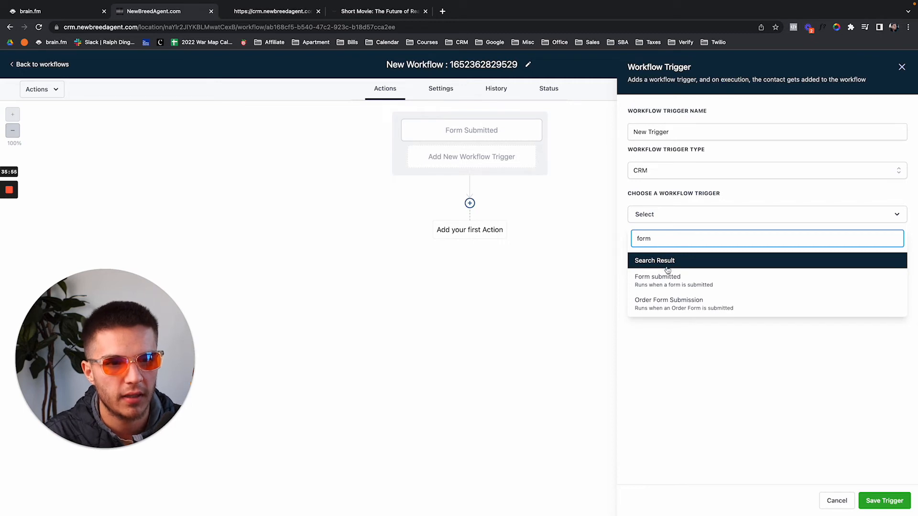
pyautogui.click(668, 277)
pyautogui.click(648, 246)
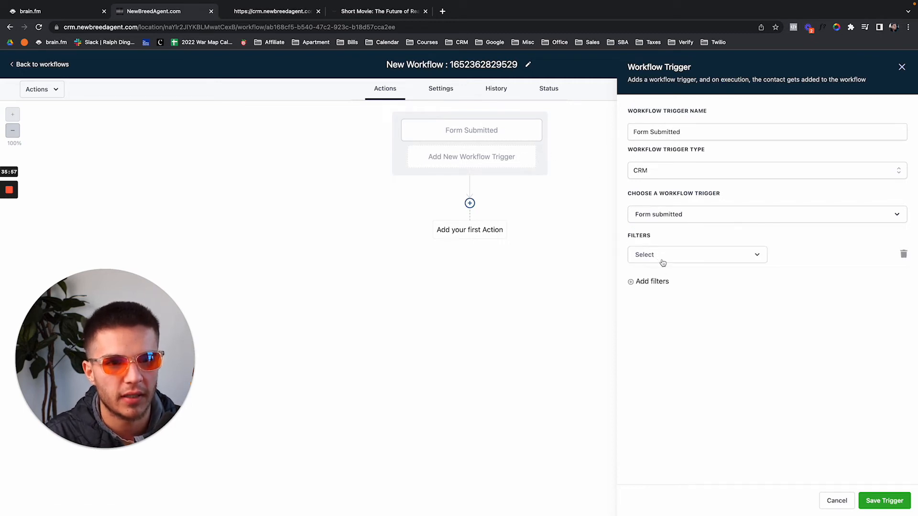
pyautogui.click(662, 255)
pyautogui.click(668, 318)
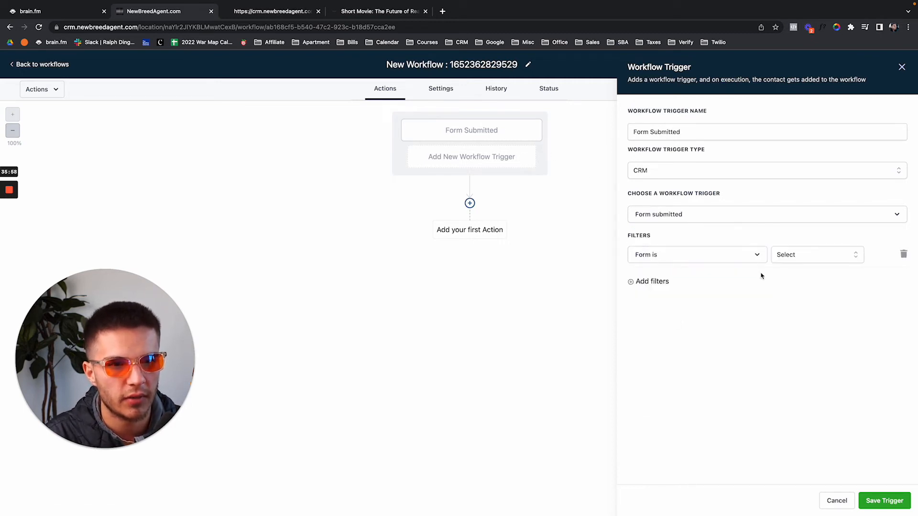
pyautogui.click(812, 257)
pyautogui.click(796, 345)
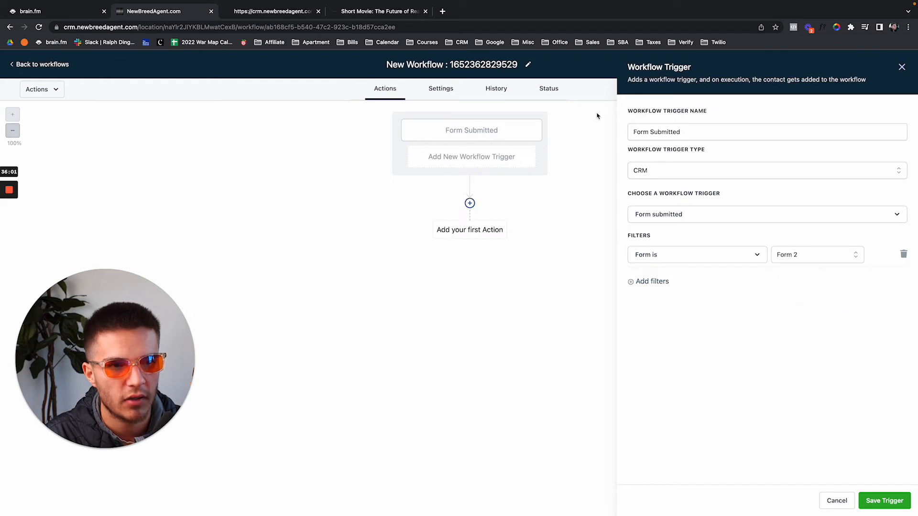
pyautogui.click(881, 492)
# Inspect the two Form Submitted triggers and delete the one filtered to Form 2
pyautogui.click(428, 131)
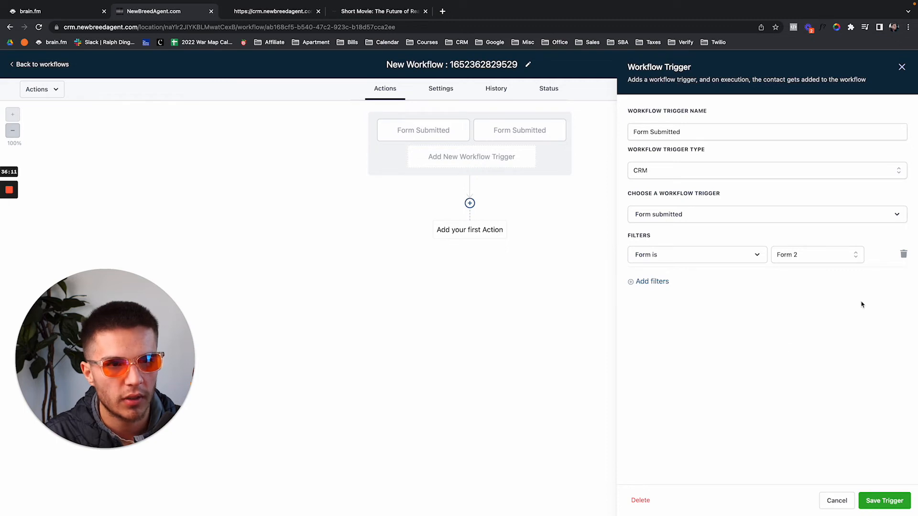
pyautogui.click(904, 256)
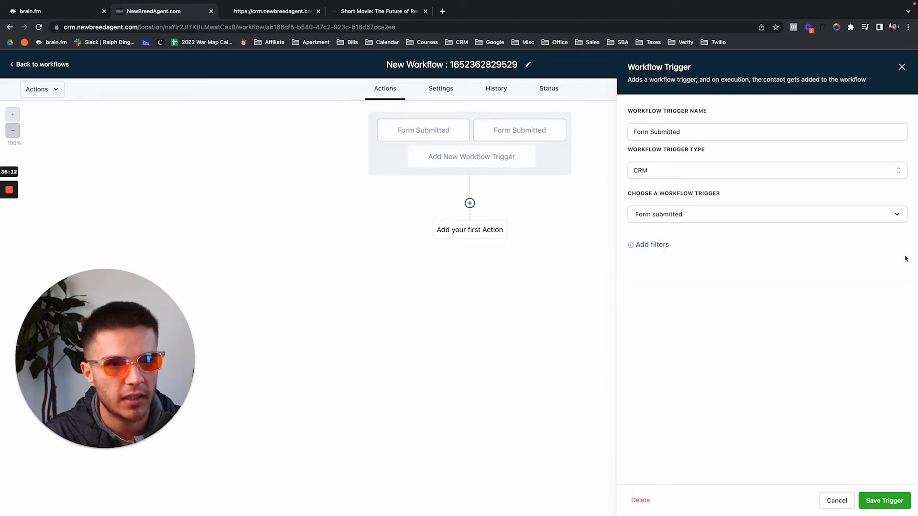
pyautogui.click(836, 501)
pyautogui.click(550, 132)
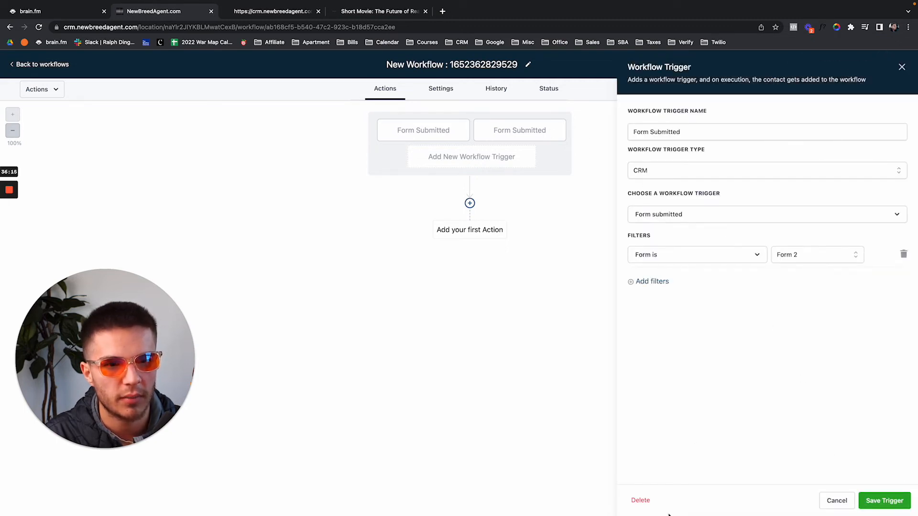
pyautogui.click(640, 500)
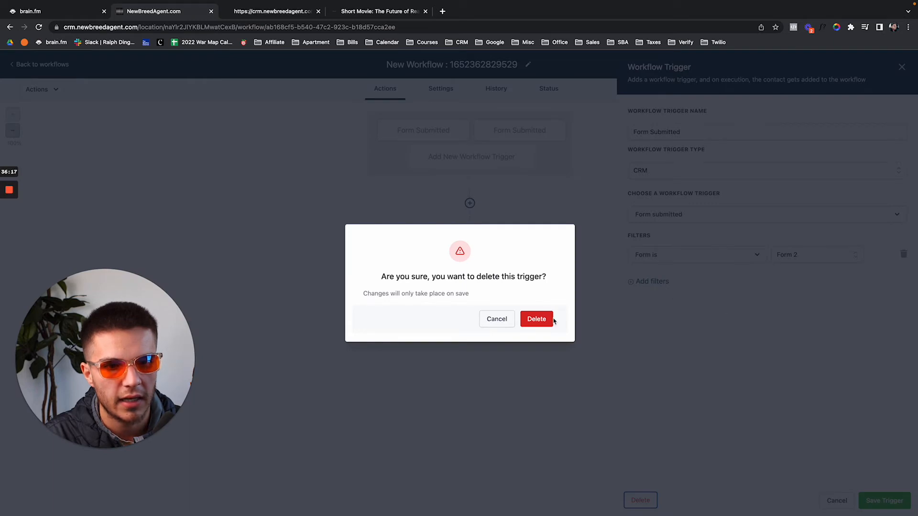
pyautogui.click(537, 319)
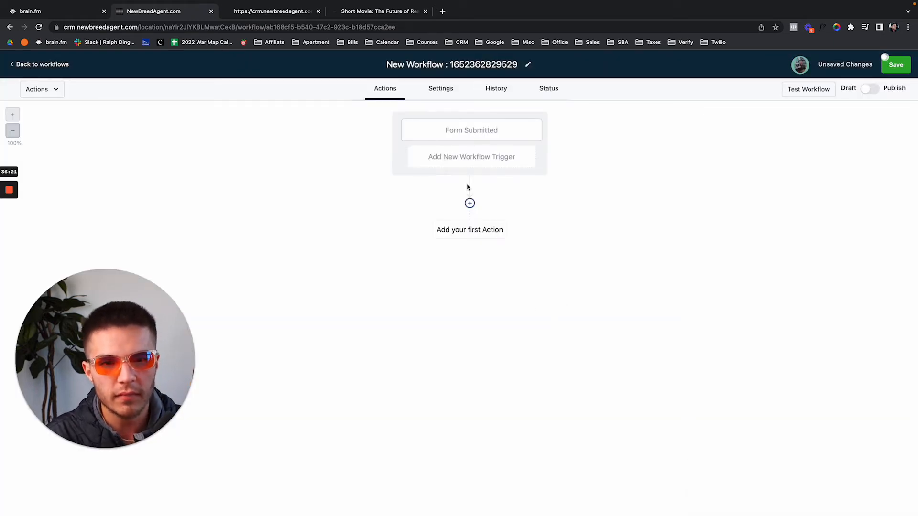
# Add an If / Else action as the first action below the Form Submitted trigger
pyautogui.click(470, 202)
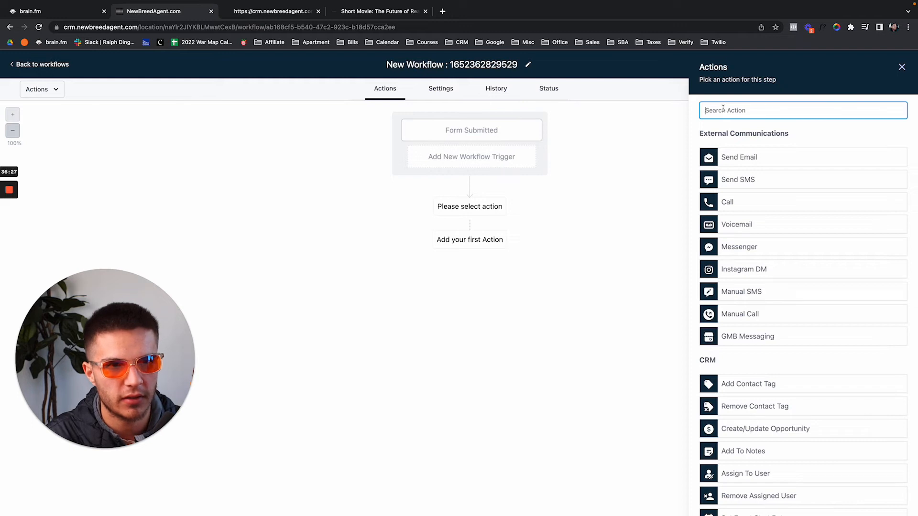
pyautogui.write('condi')
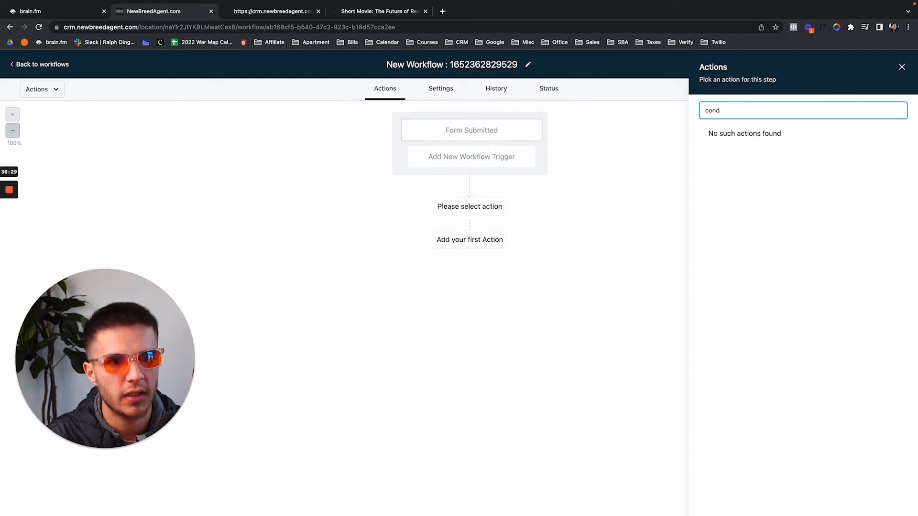
pyautogui.press('BackSpace')
pyautogui.press('BackSpace')
pyautogui.press('BackSpace')
pyautogui.press('BackSpace')
pyautogui.write('if')
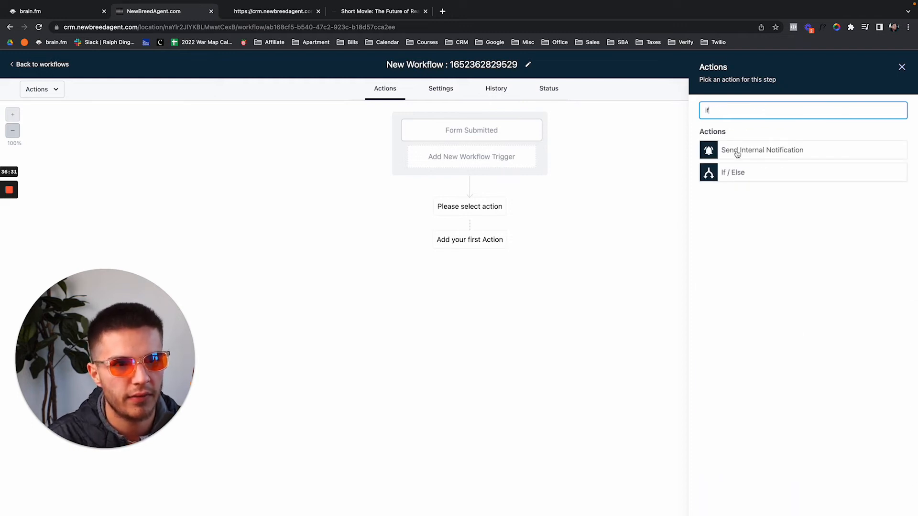
pyautogui.click(740, 170)
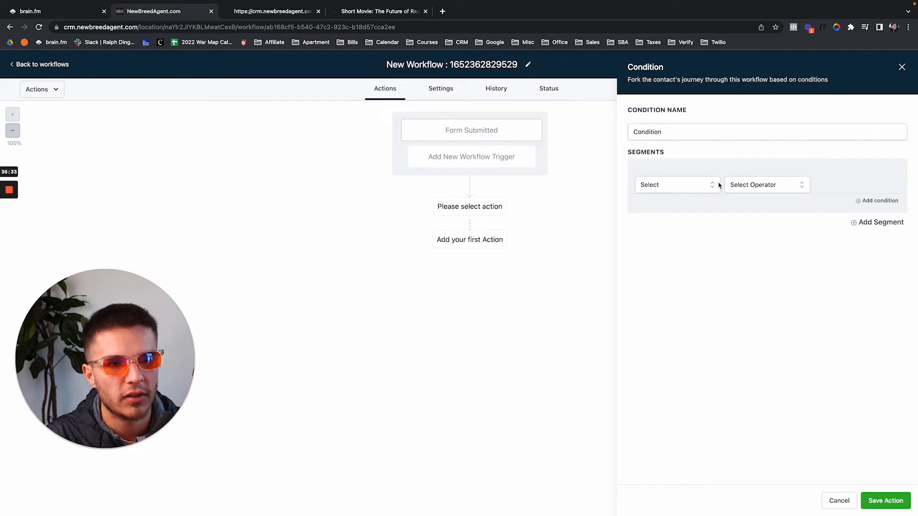
# Base the condition's first segment on the contact's Tags field and open its operator choices
pyautogui.click(719, 185)
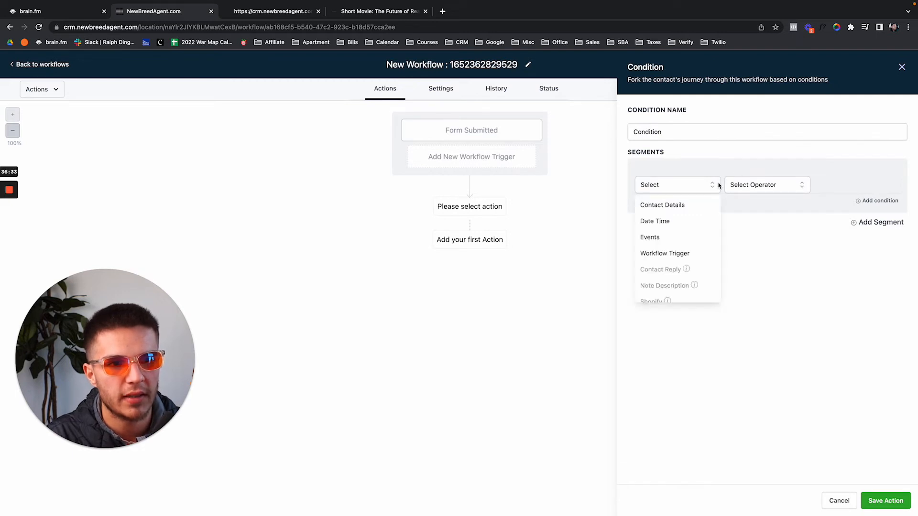
pyautogui.click(701, 206)
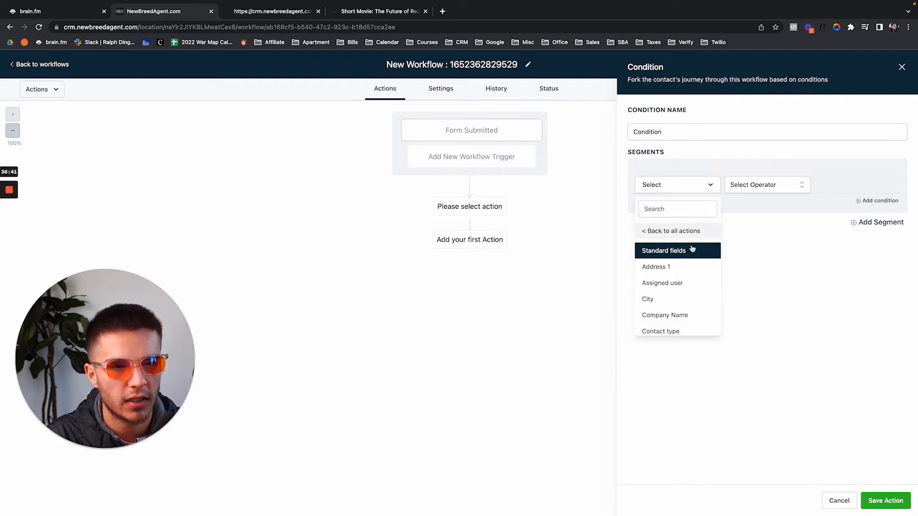
pyautogui.scroll(-5, 692, 251)
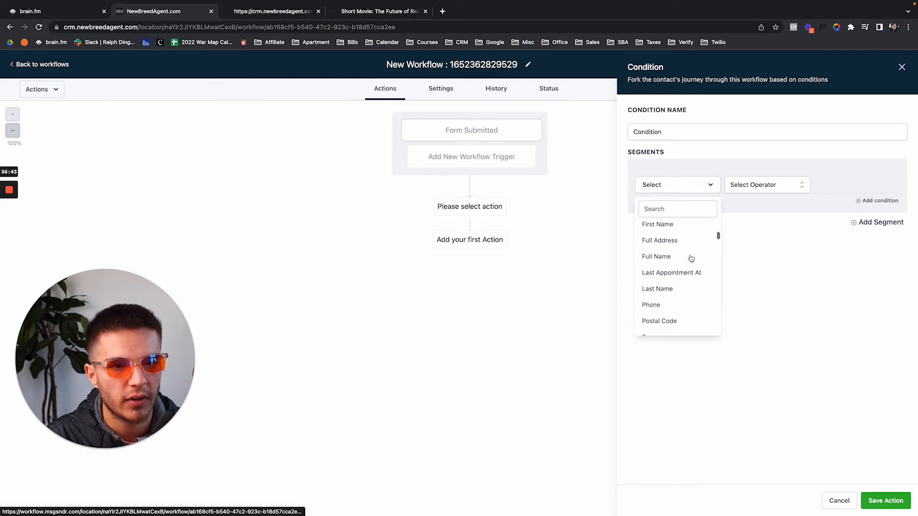
pyautogui.scroll(-4, 691, 258)
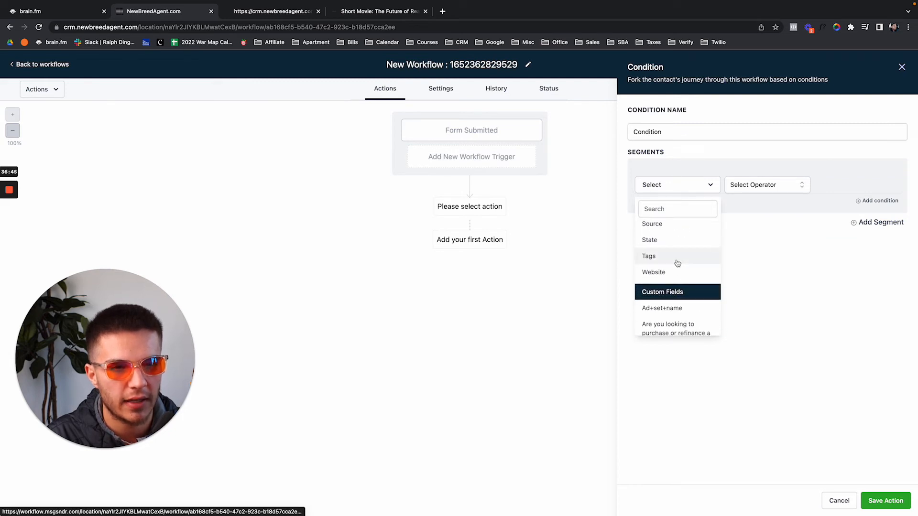
pyautogui.click(678, 263)
pyautogui.click(771, 187)
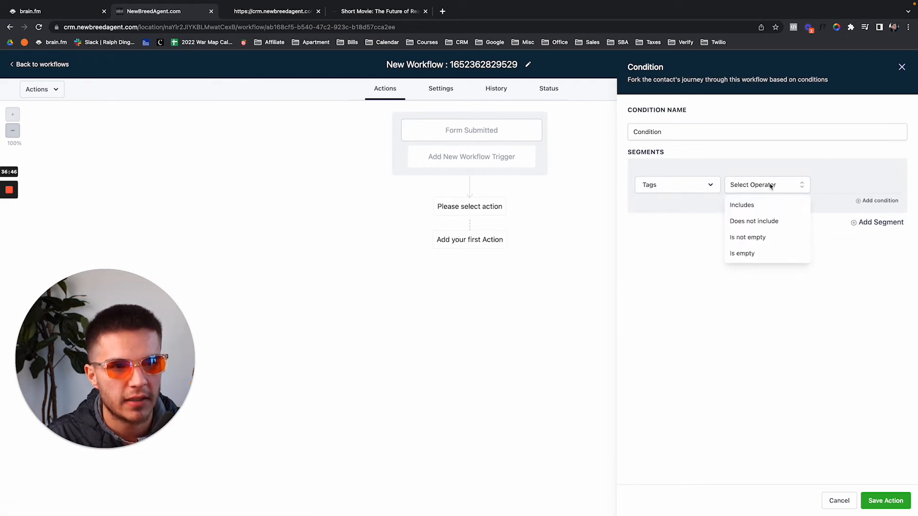
# Set the condition to check that the contact's tags include "jotform submitted", and save the condition action
pyautogui.click(765, 209)
pyautogui.click(835, 185)
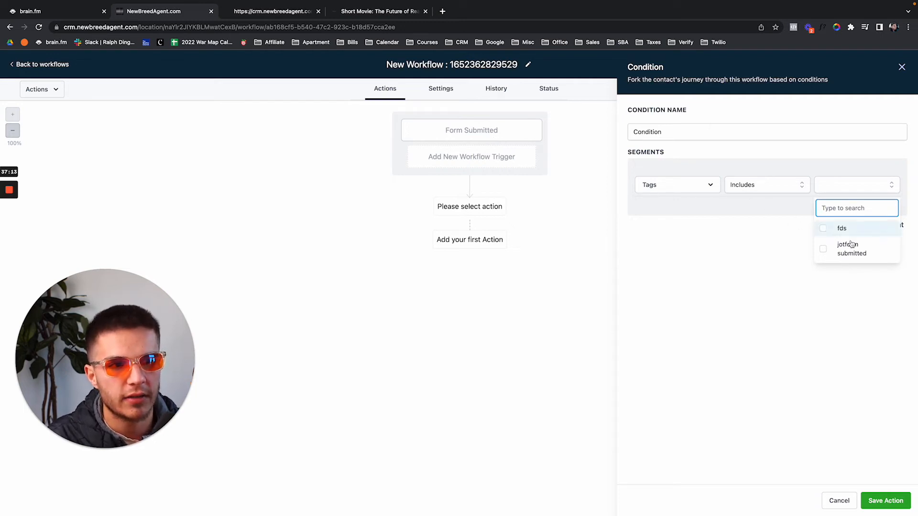
pyautogui.click(829, 255)
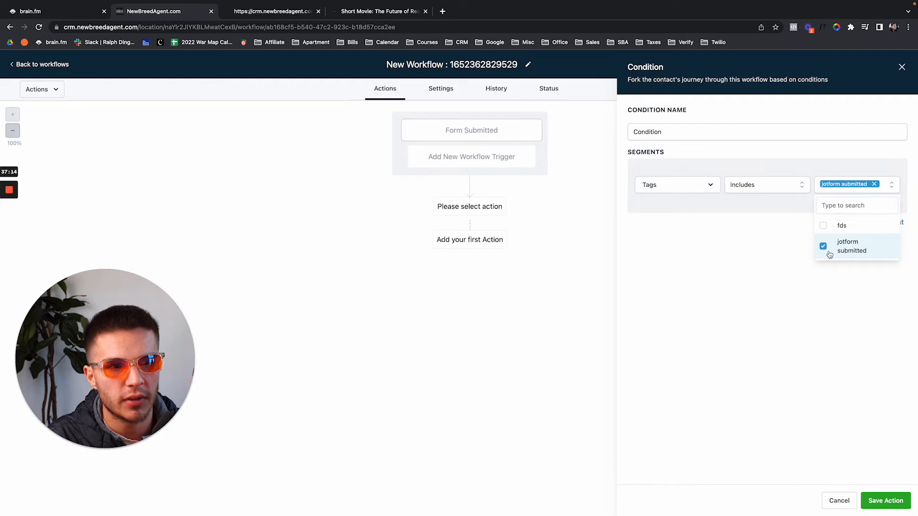
pyautogui.click(831, 170)
pyautogui.click(886, 501)
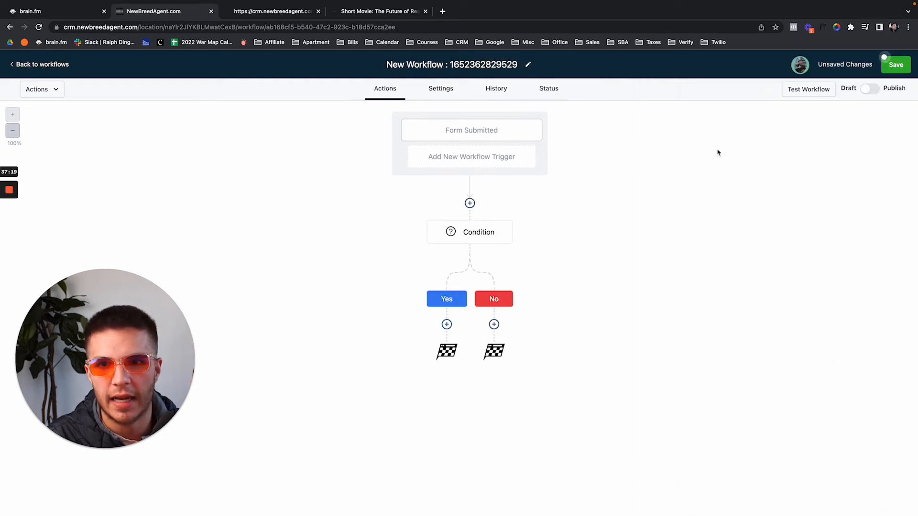
# Rename the workflow to "May 12, 2022", and save it as published
pyautogui.click(526, 64)
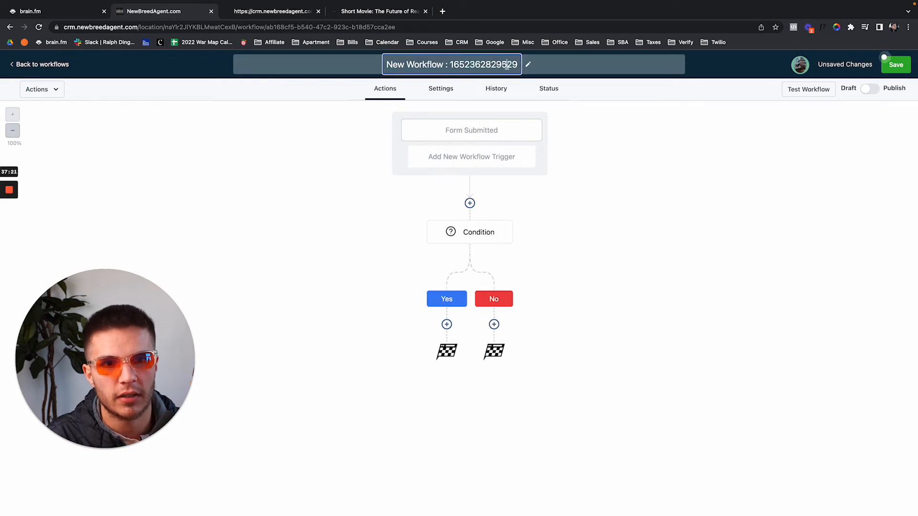
pyautogui.tripleClick(507, 65)
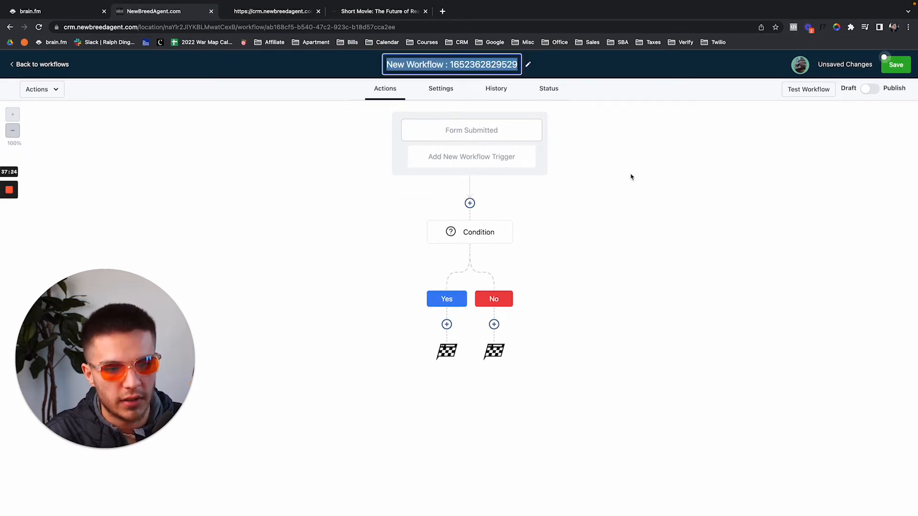
pyautogui.write('May')
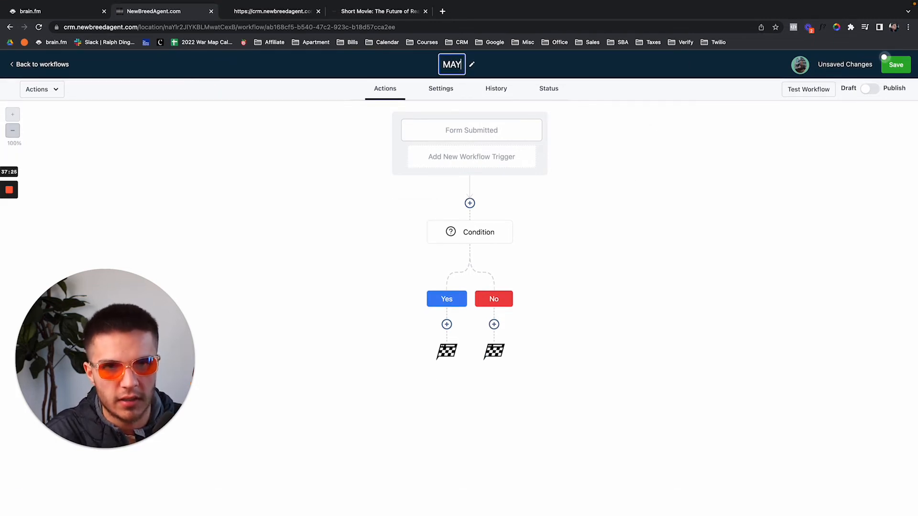
pyautogui.write(' 12, 2022')
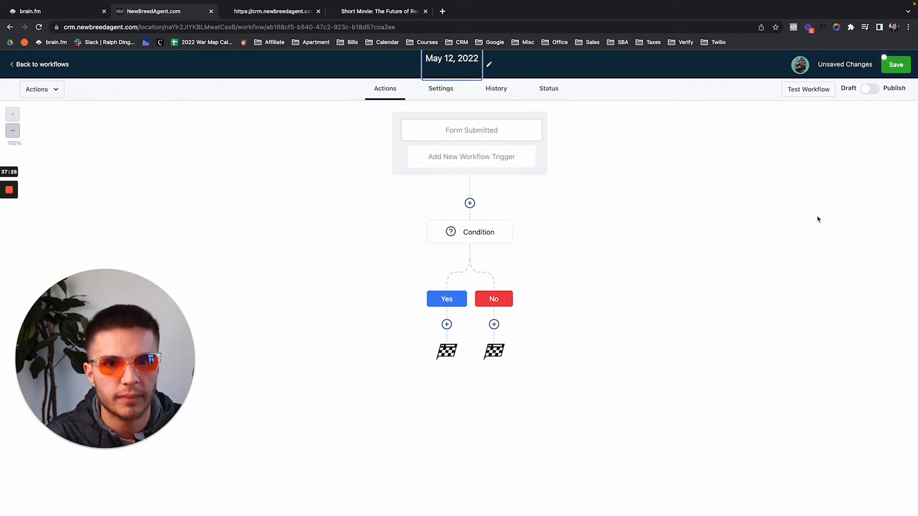
pyautogui.press('BackSpace')
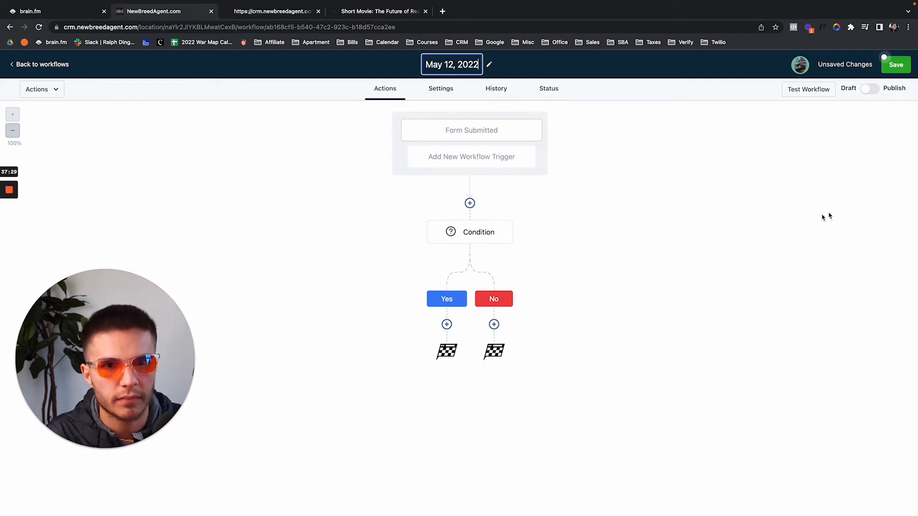
pyautogui.click(892, 67)
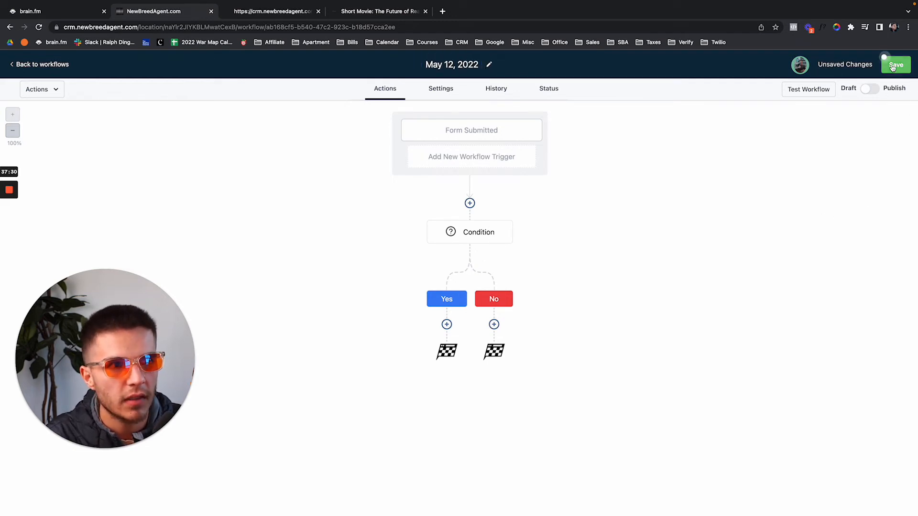
pyautogui.click(870, 90)
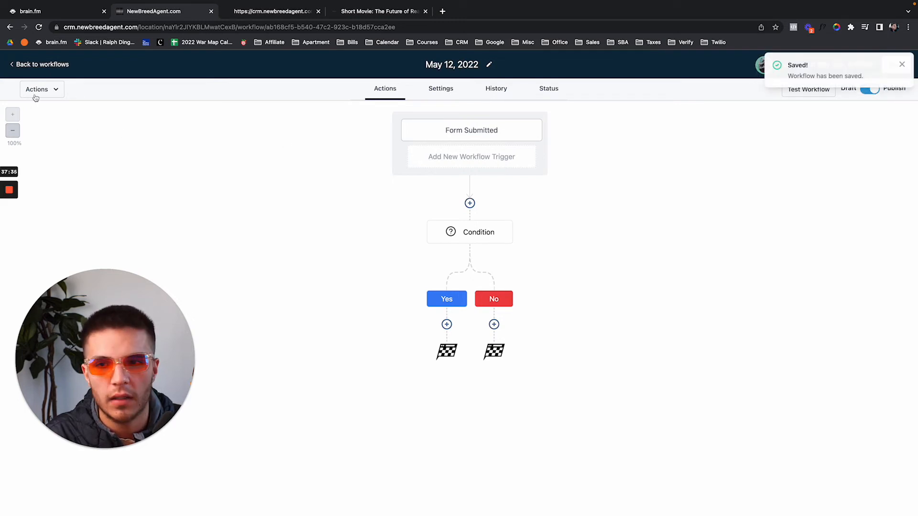
# Leave the workflow and create a new tag named "booked appt" in the account settings
pyautogui.click(17, 65)
pyautogui.moveTo(64, 323); pyautogui.dragTo(206, 323)
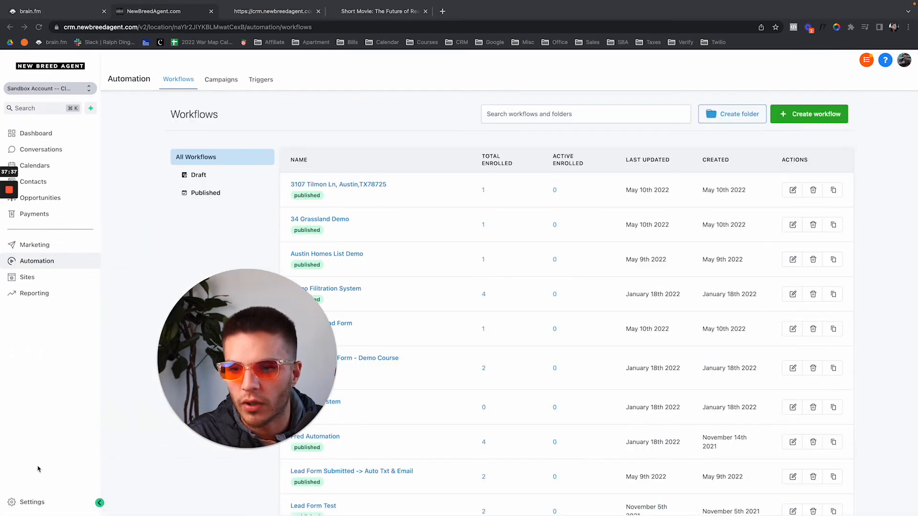
pyautogui.click(31, 502)
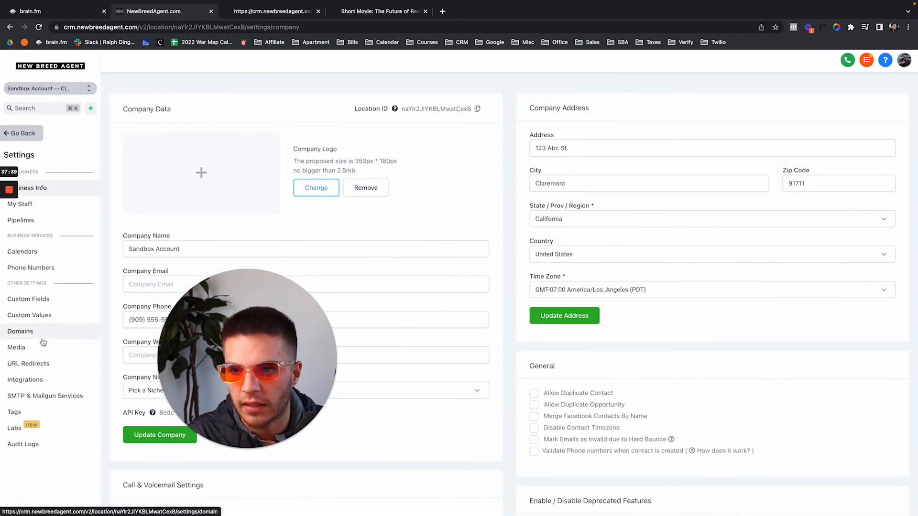
pyautogui.click(36, 413)
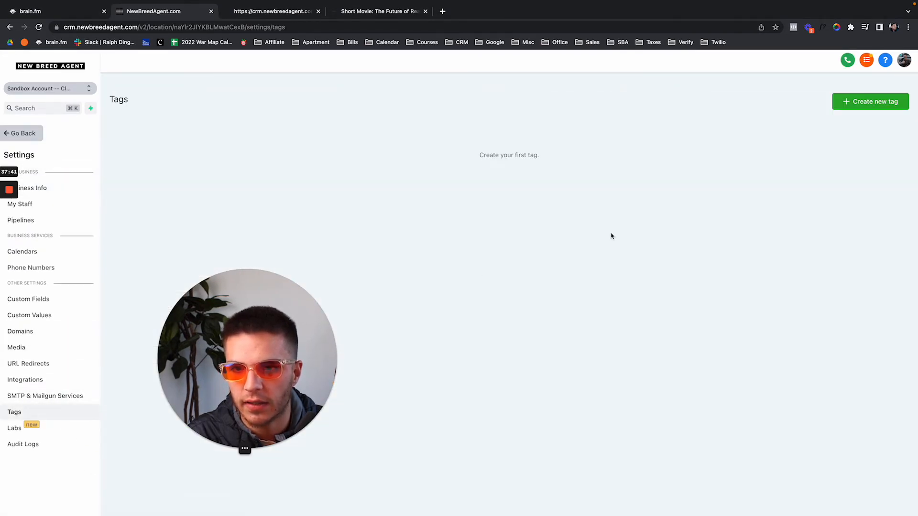
pyautogui.click(880, 105)
pyautogui.click(455, 117)
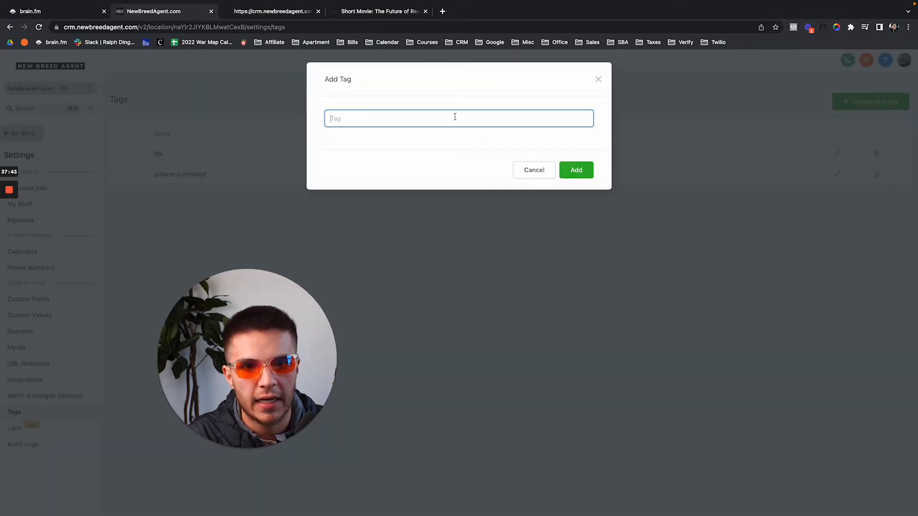
pyautogui.write('booked appt')
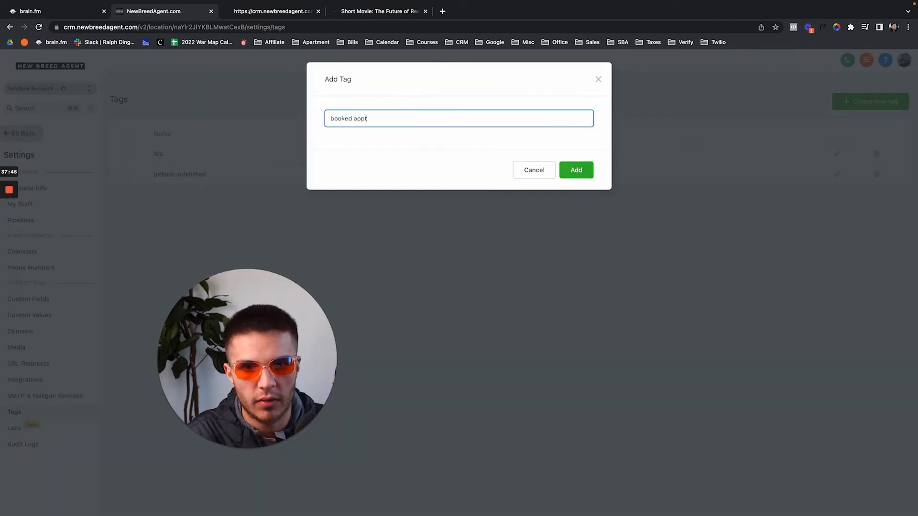
pyautogui.click(579, 172)
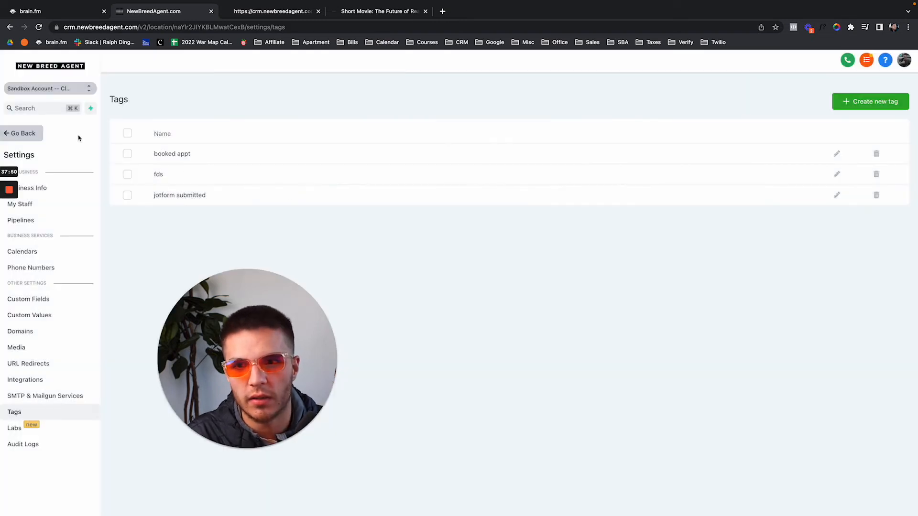
# Return to the automation workflows, search for "may 12" and open the "May 12, 2022" workflow
pyautogui.click(22, 133)
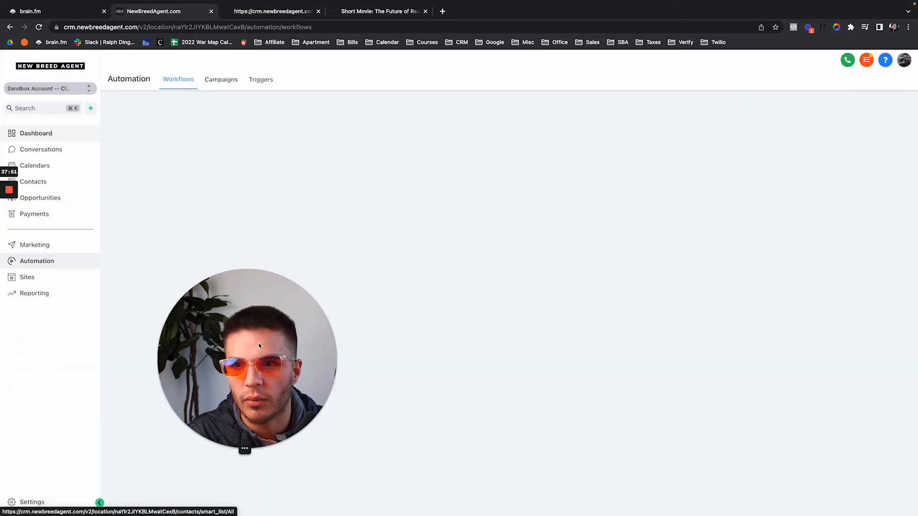
pyautogui.scroll(-3, 330, 225)
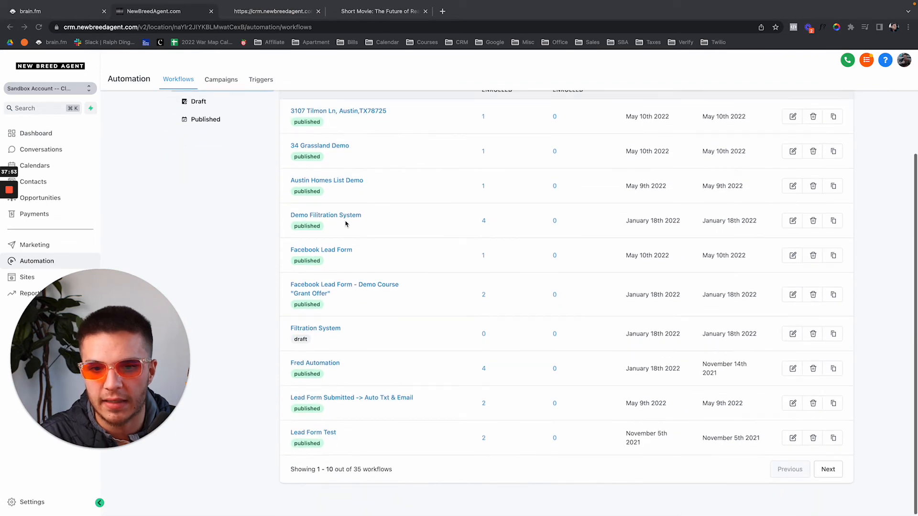
pyautogui.scroll(3, 461, 331)
pyautogui.click(563, 117)
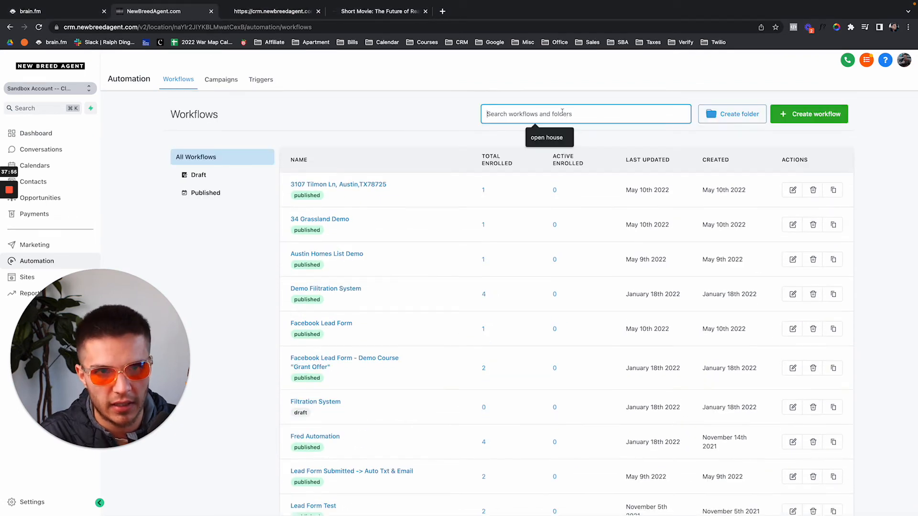
pyautogui.write('may 10')
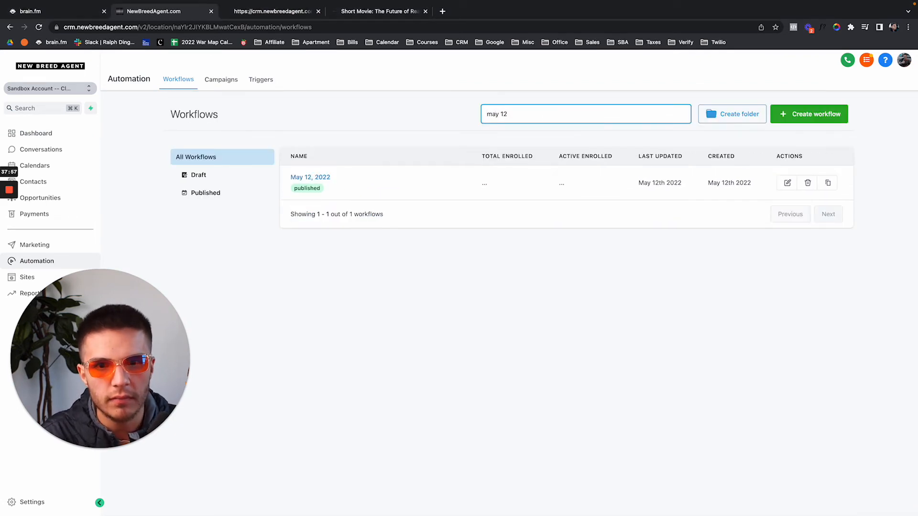
pyautogui.click(322, 177)
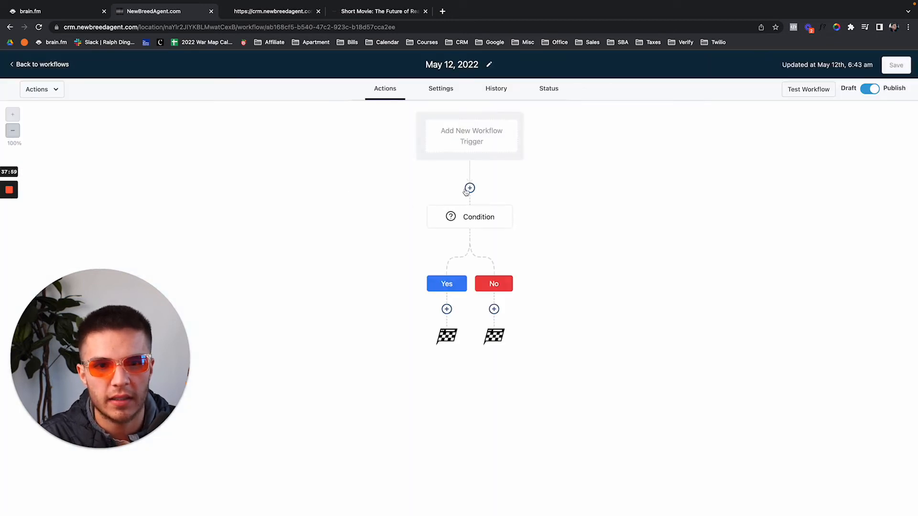
# Replace the "jotform submitted" tag in the condition with "booked appt", and save the action and the workflow
pyautogui.click(477, 233)
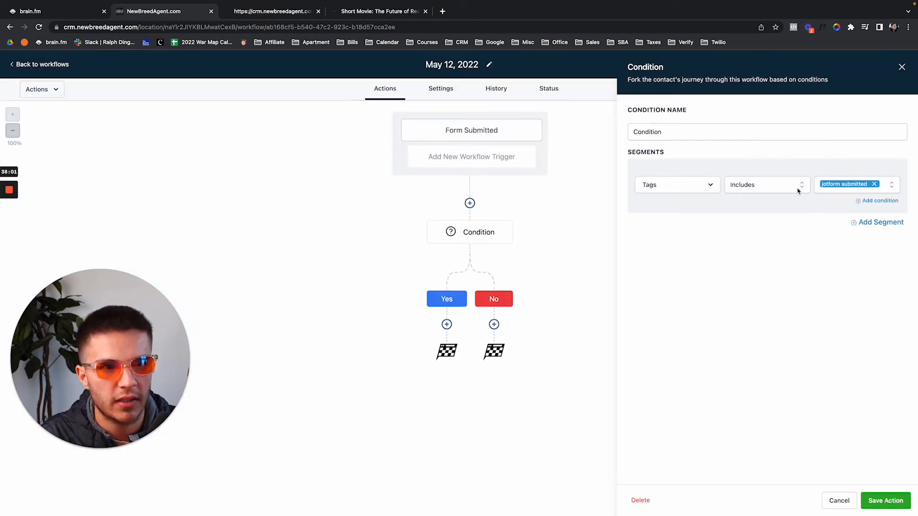
pyautogui.click(874, 184)
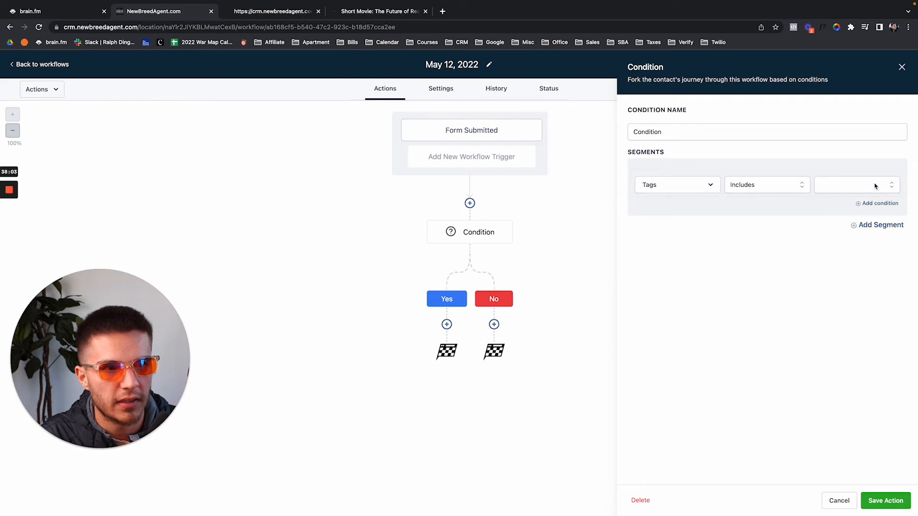
pyautogui.click(875, 186)
pyautogui.click(843, 235)
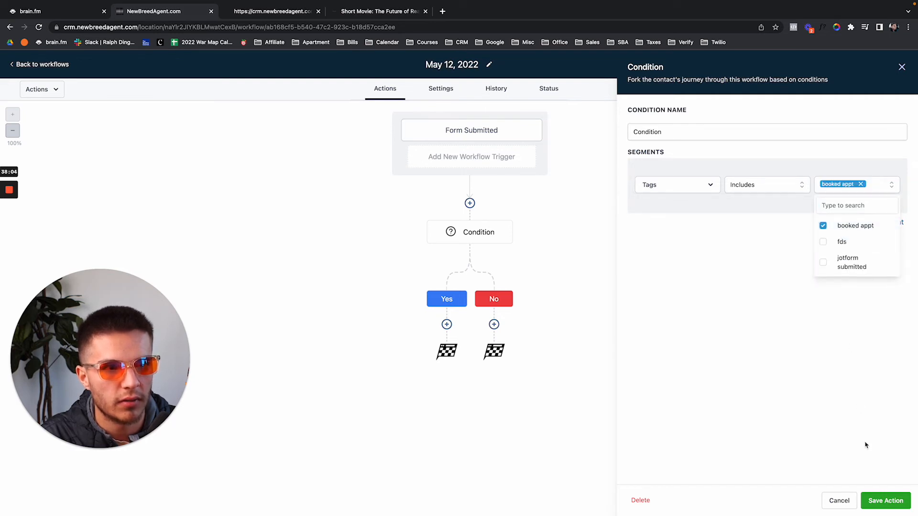
pyautogui.click(882, 500)
pyautogui.click(899, 69)
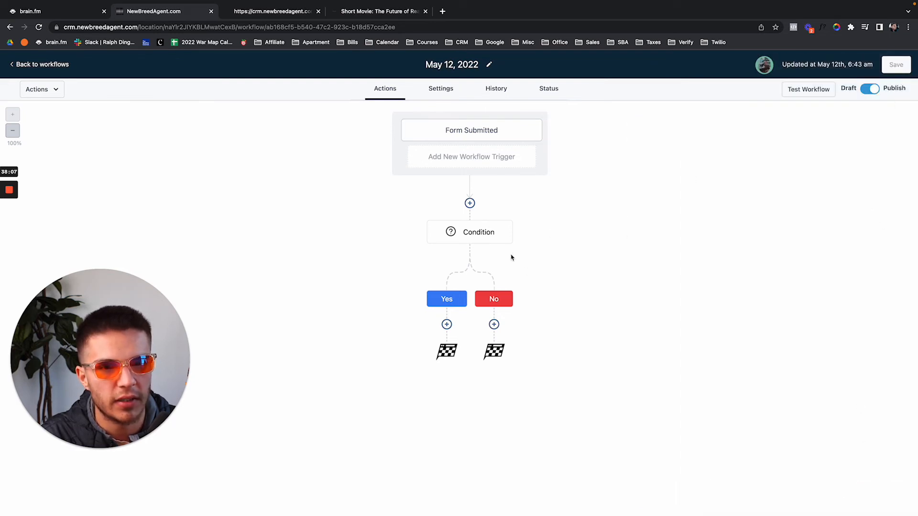
pyautogui.click(902, 65)
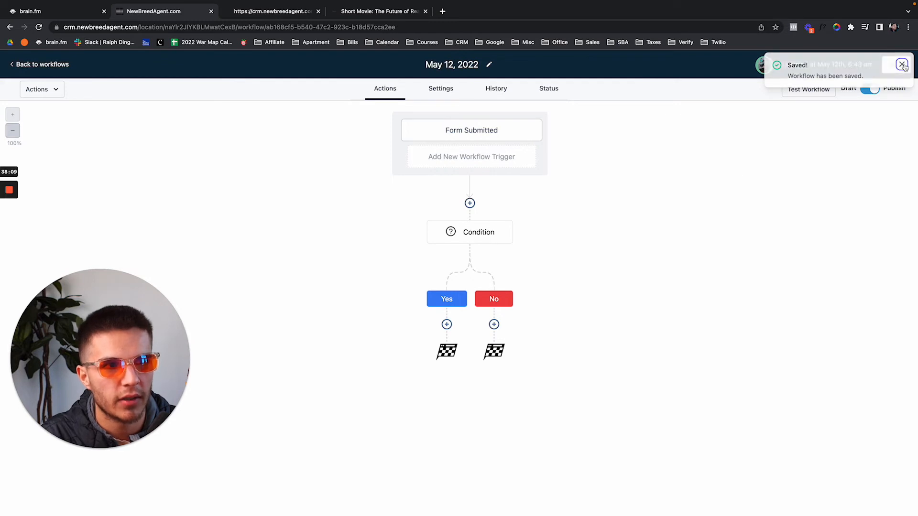
# Add an Email action between the form trigger and the condition, name it "Email #1" and copy that name
pyautogui.click(470, 203)
pyautogui.click(735, 158)
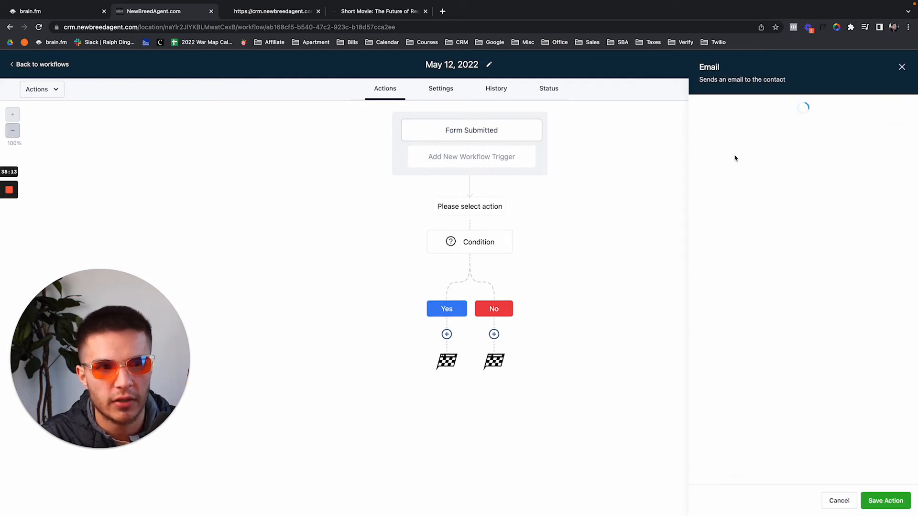
pyautogui.write('#')
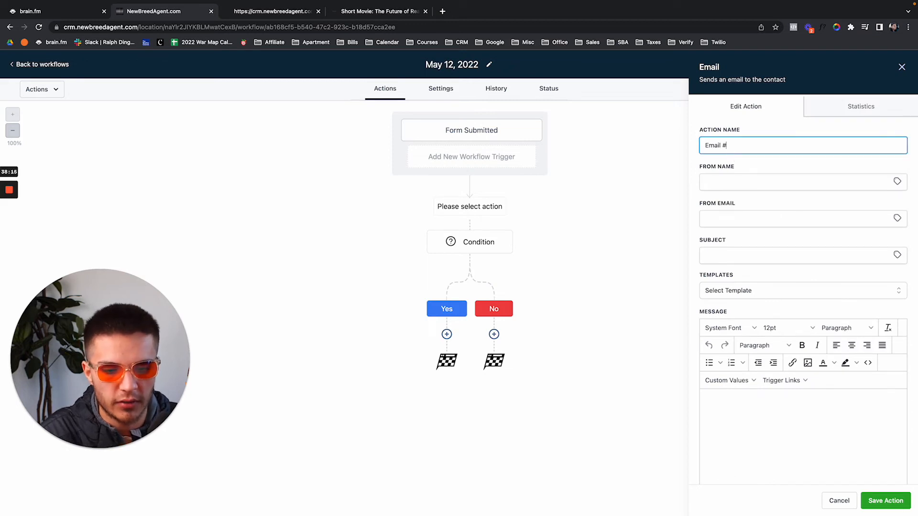
pyautogui.write('1')
pyautogui.press('super+a')
pyautogui.press('super+c')
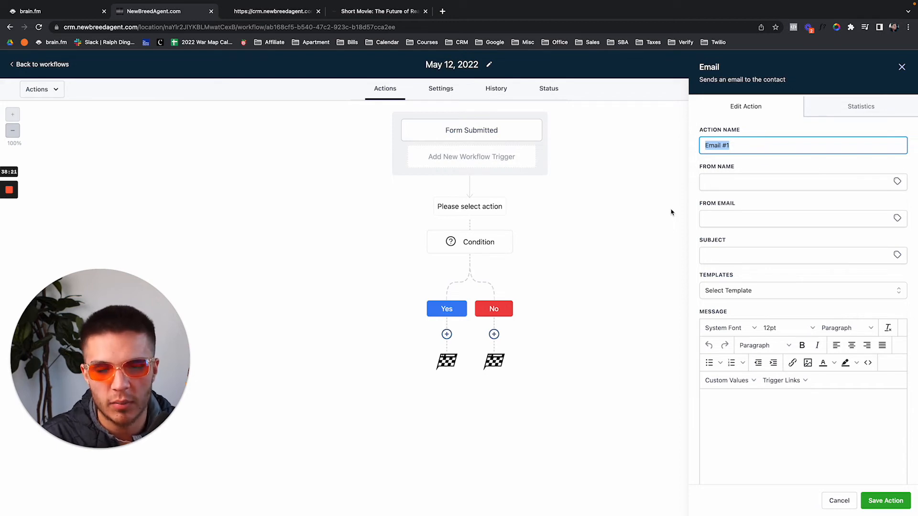
# Try to save the email action, and fill in its subject as "Email #1"
pyautogui.scroll(-2, 789, 335)
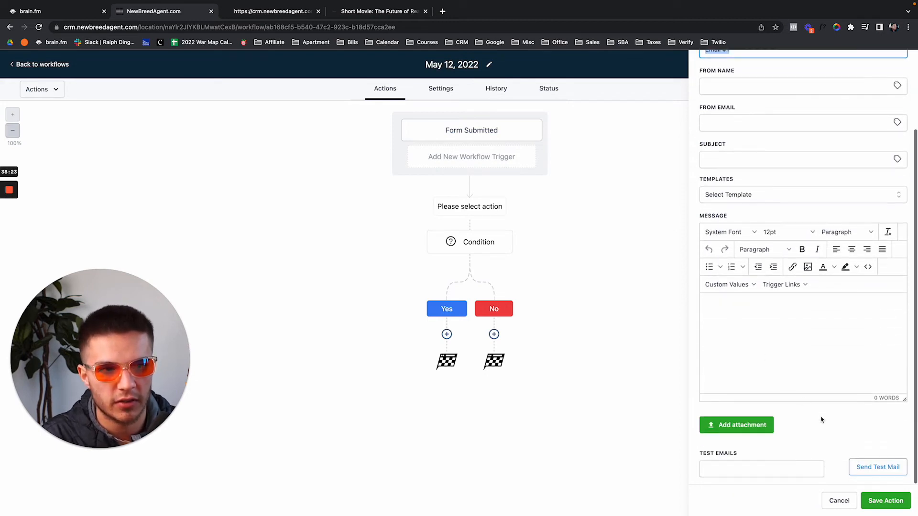
pyautogui.click(885, 502)
pyautogui.scroll(2, 722, 134)
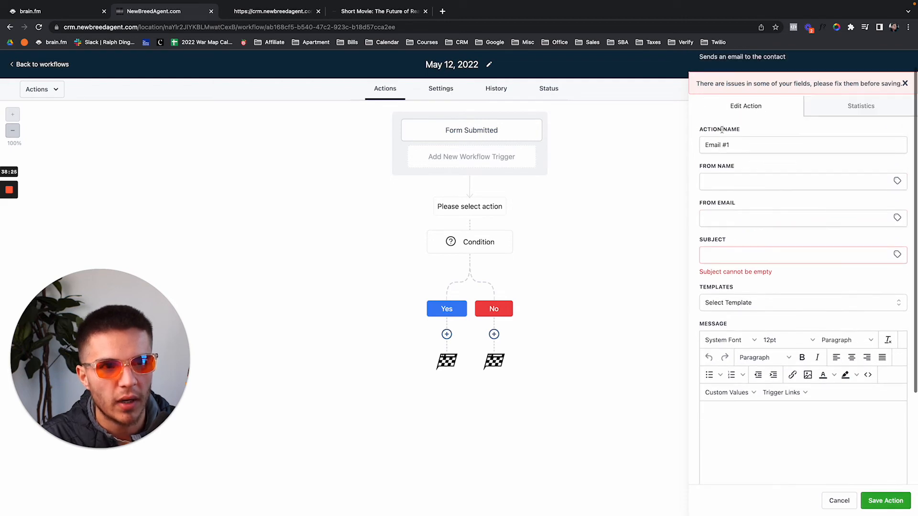
pyautogui.click(727, 252)
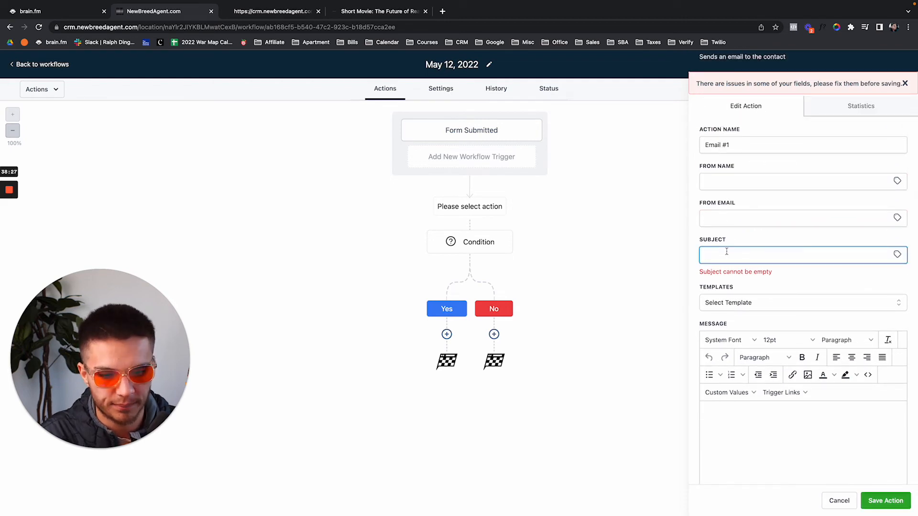
pyautogui.write('Email #1')
pyautogui.scroll(-1, 727, 252)
pyautogui.scroll(2, 716, 164)
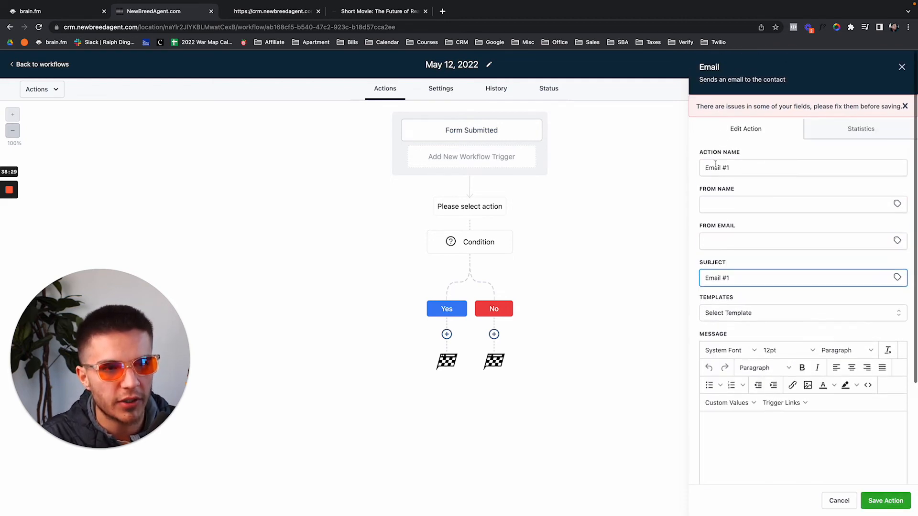
# Fill in the email's message body as "Email #1", and save the action and the workflow
pyautogui.click(716, 204)
pyautogui.scroll(-2, 718, 234)
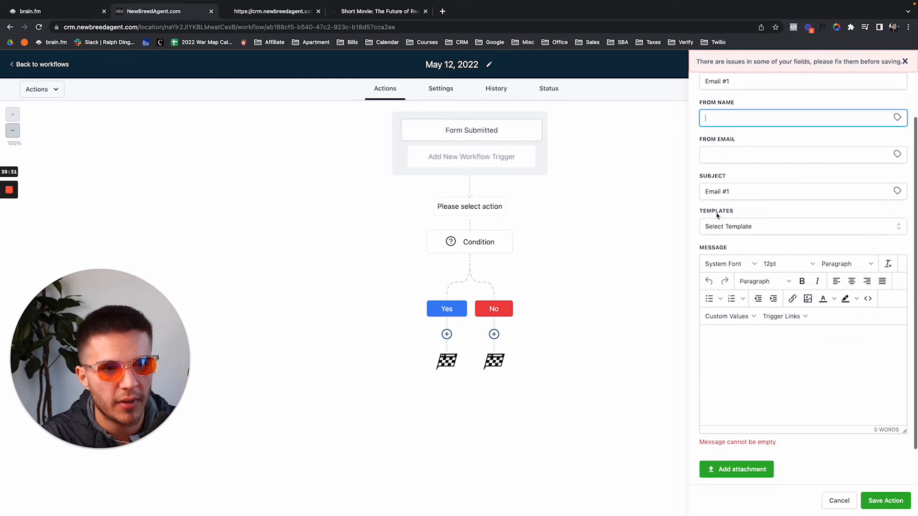
pyautogui.click(726, 339)
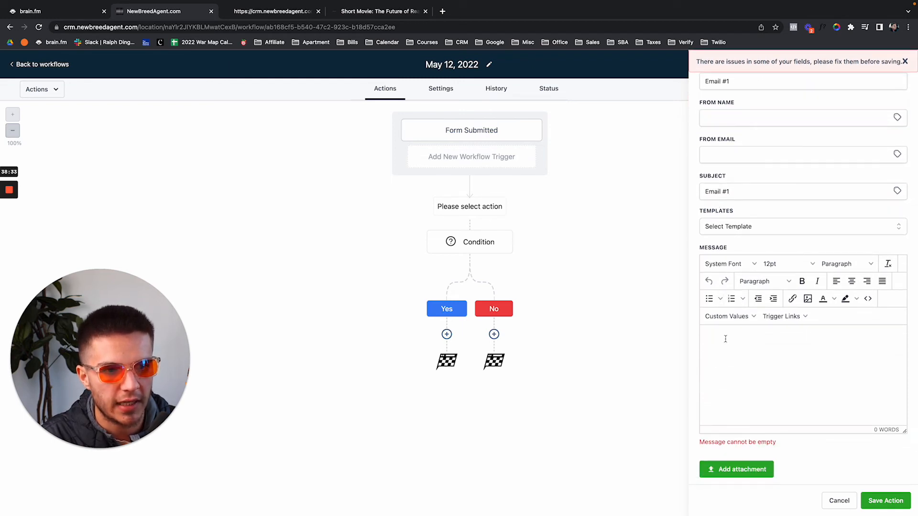
pyautogui.press('super+v')
pyautogui.scroll(-1, 726, 339)
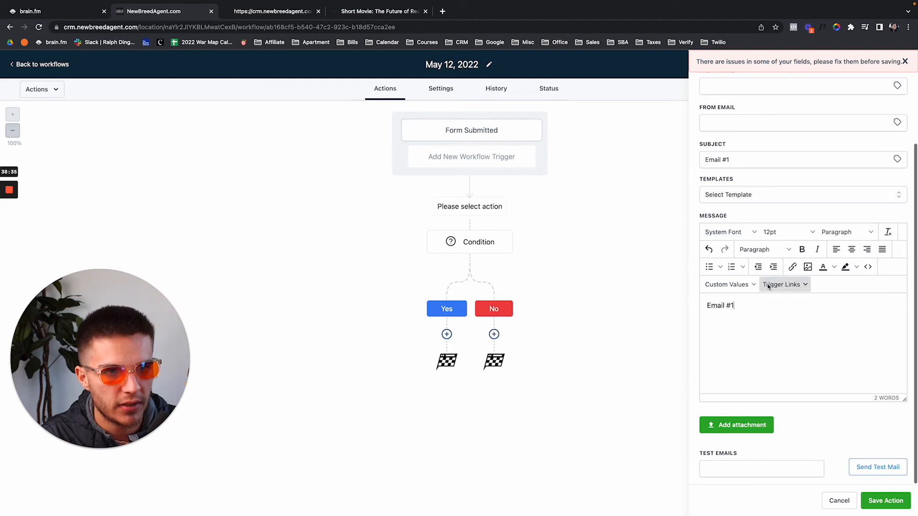
pyautogui.click(808, 267)
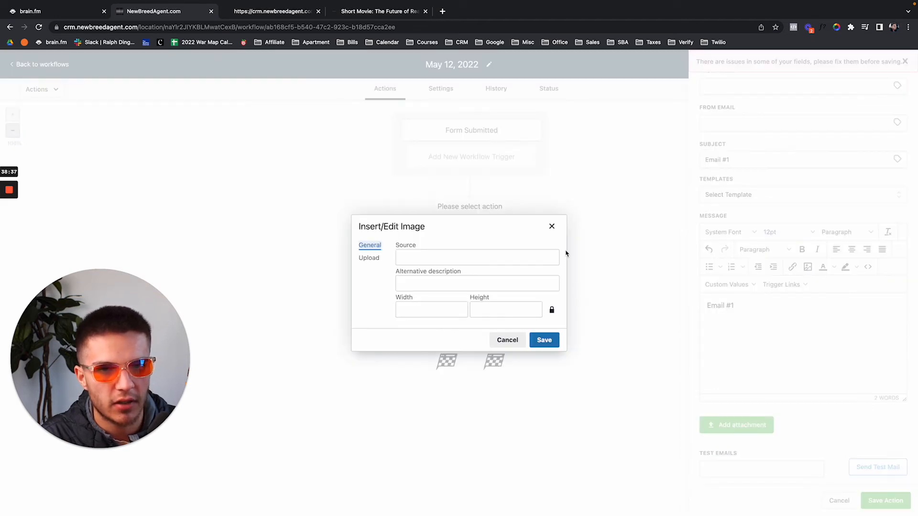
pyautogui.click(551, 227)
pyautogui.click(875, 503)
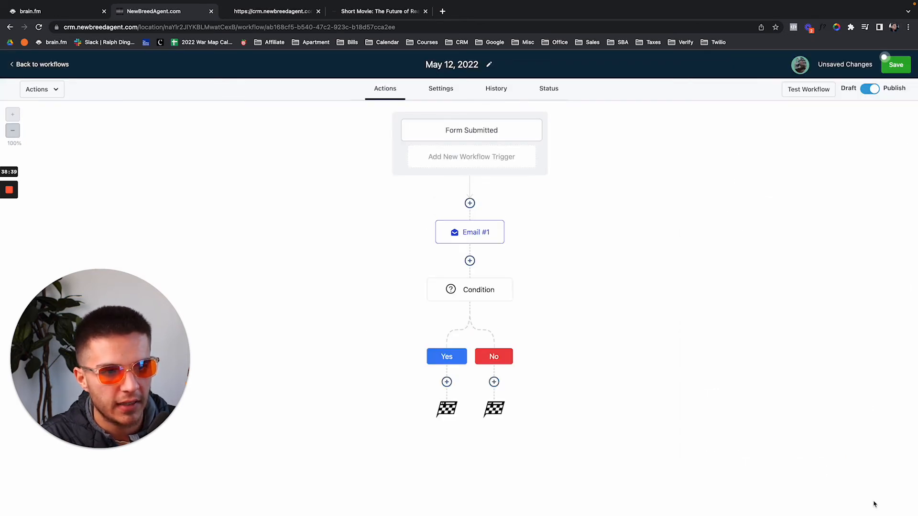
pyautogui.click(895, 66)
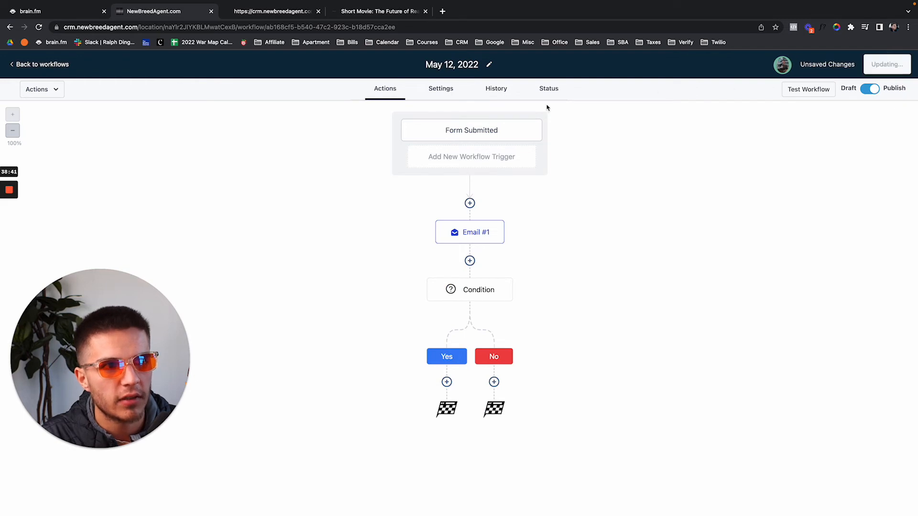
# Review the settings and form filter of the Form Submitted trigger, and close it without changes
pyautogui.click(442, 135)
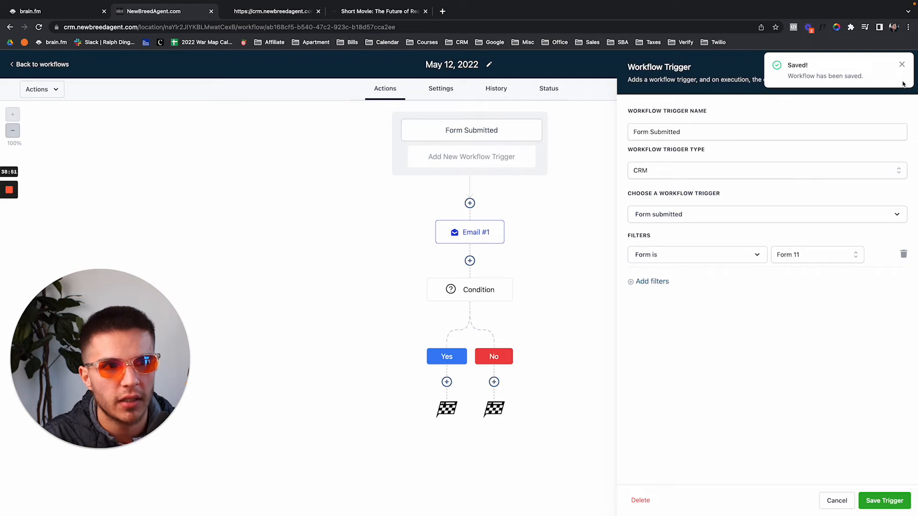
pyautogui.click(902, 65)
pyautogui.click(902, 66)
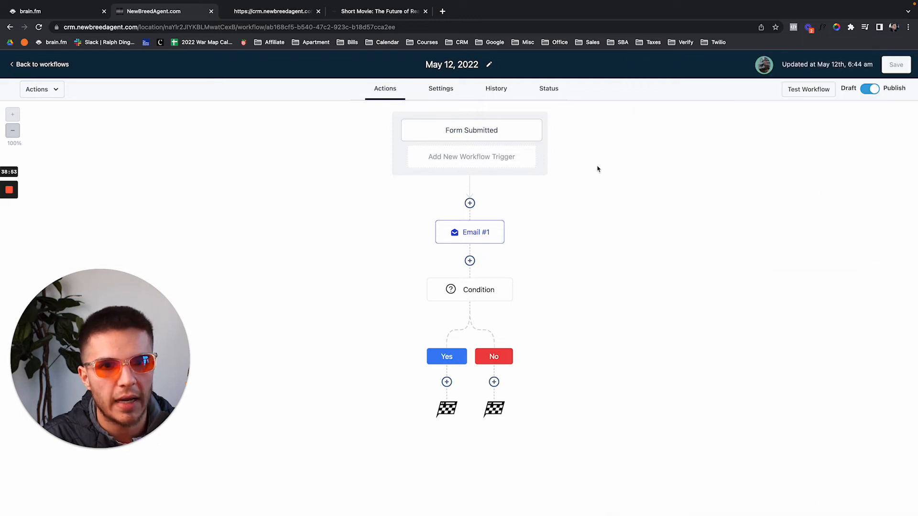
pyautogui.click(470, 204)
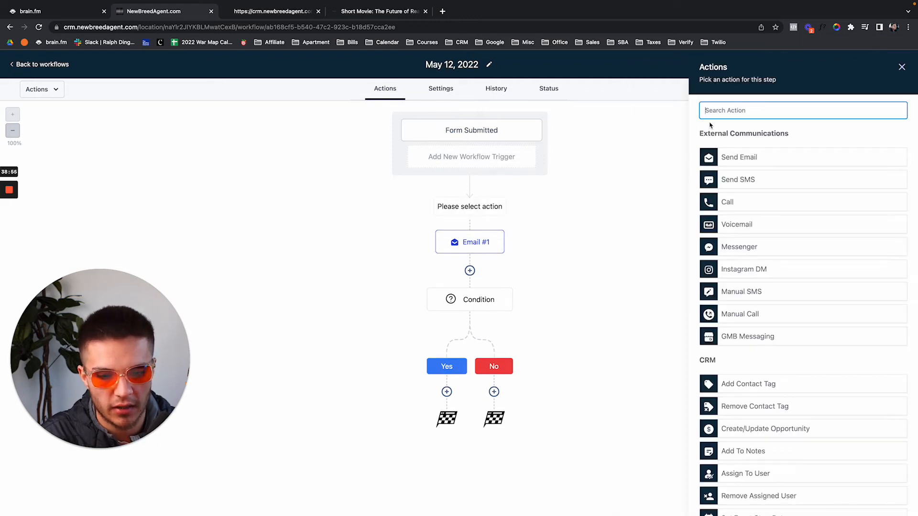
pyautogui.write('wait')
pyautogui.click(729, 152)
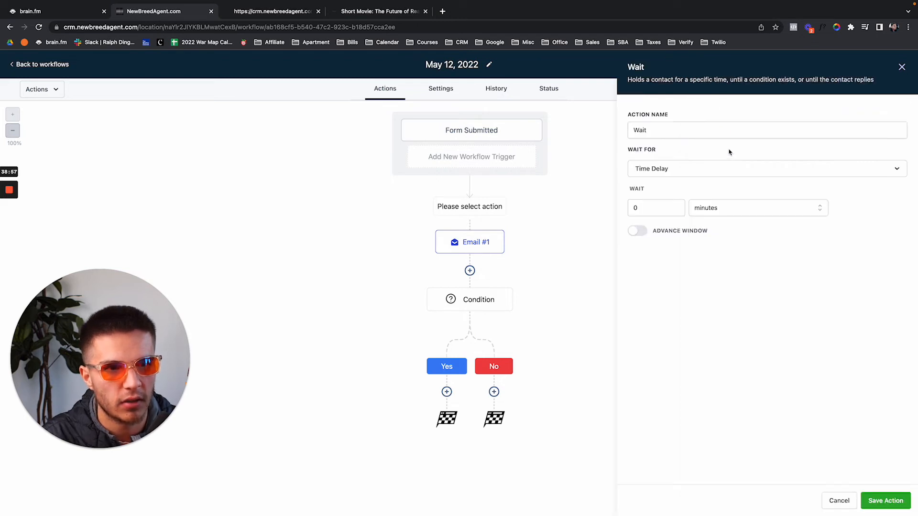
pyautogui.click(678, 208)
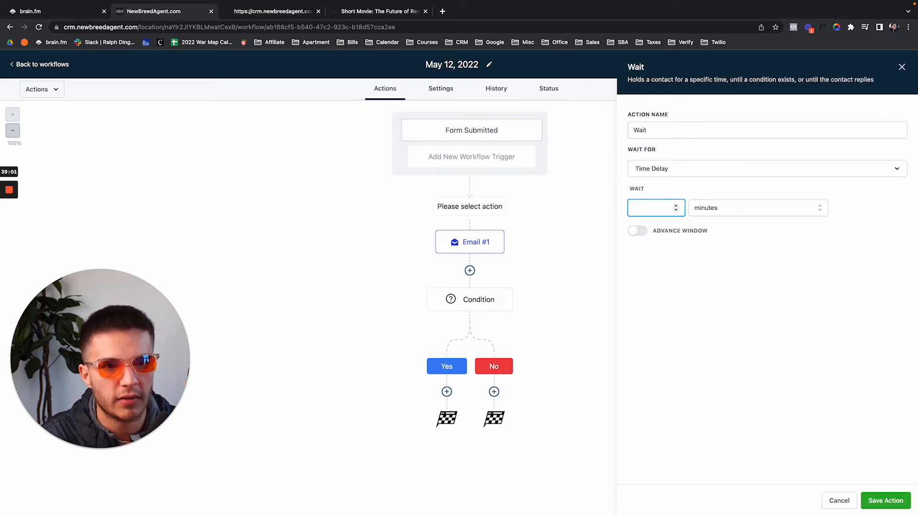
pyautogui.click(726, 213)
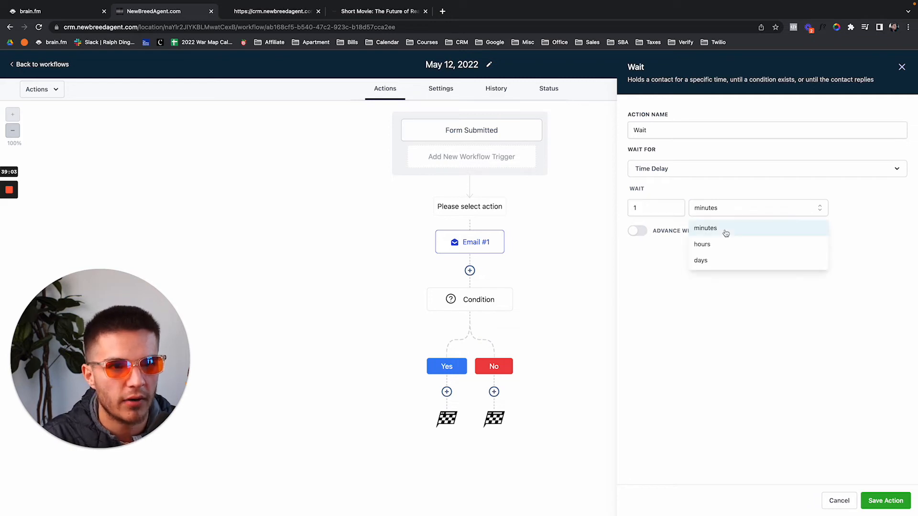
pyautogui.click(709, 181)
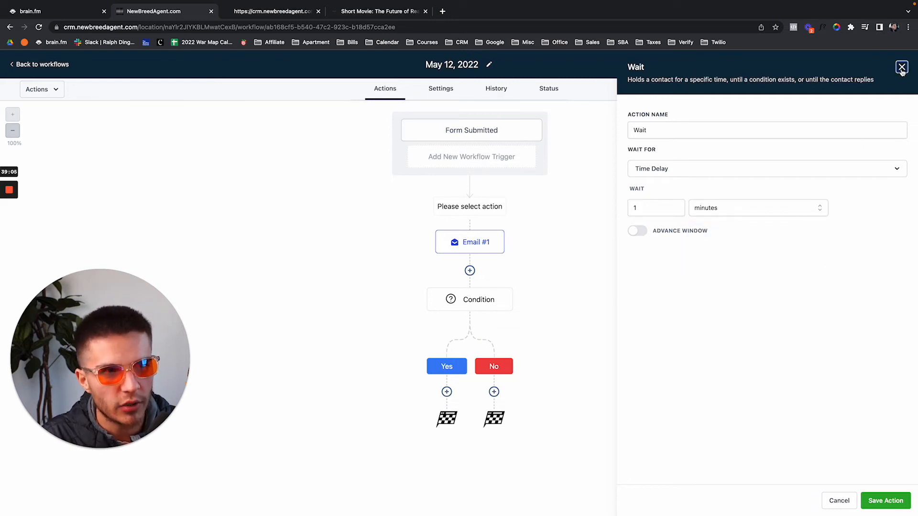
pyautogui.click(902, 67)
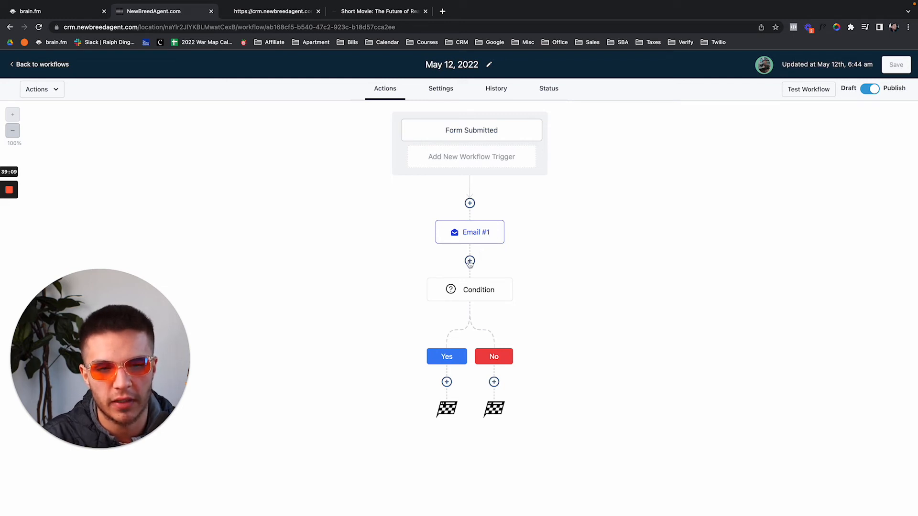
# Add an SMS action with the message "SMS #1" between Email #1 and the condition, and save the action and the workflow
pyautogui.click(469, 260)
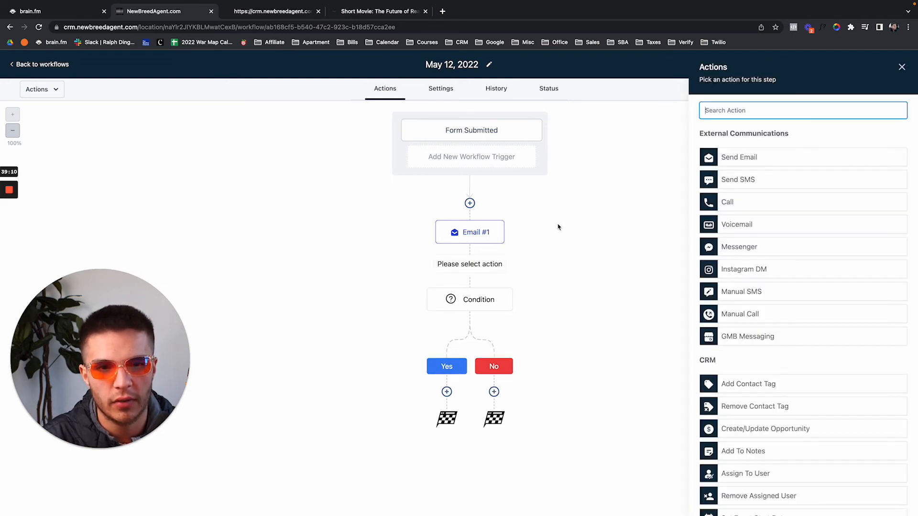
pyautogui.click(734, 180)
pyautogui.click(730, 234)
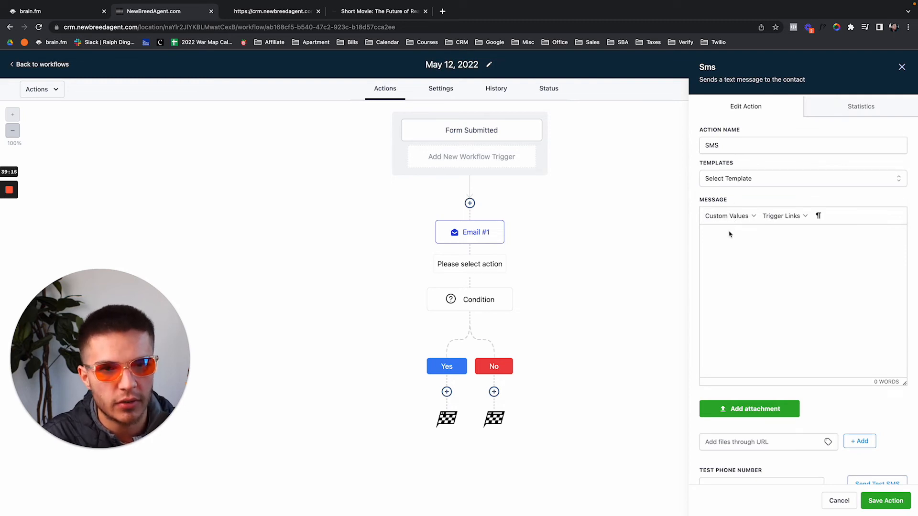
pyautogui.write('Email #')
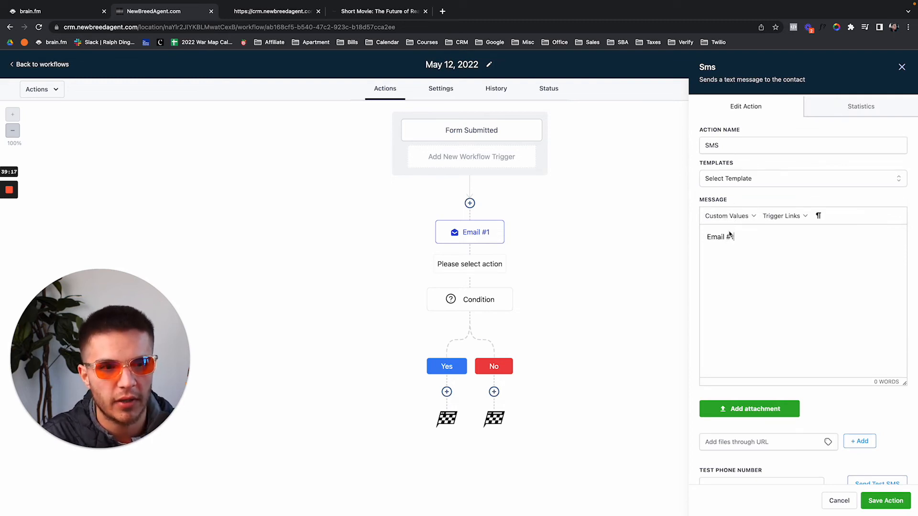
pyautogui.tripleClick(730, 235)
pyautogui.write('S S')
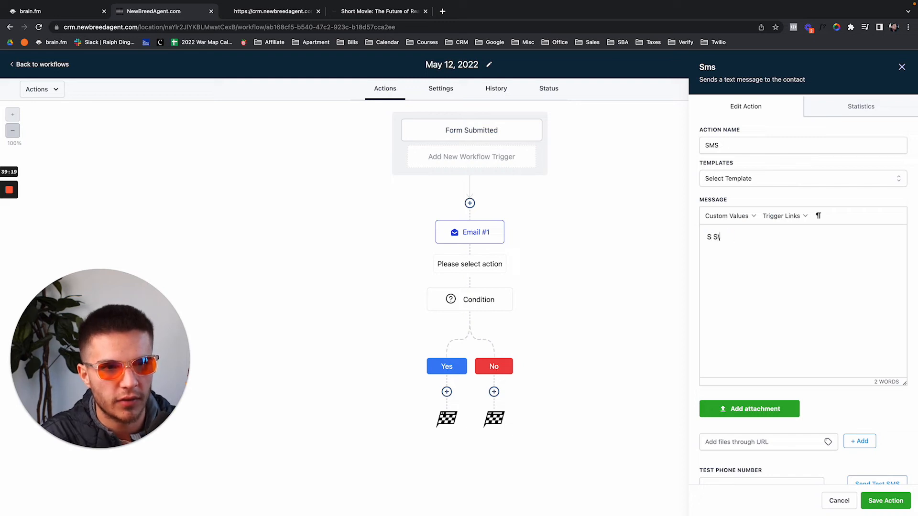
pyautogui.write('\\')
pyautogui.press('super+a')
pyautogui.write('SMS $#1')
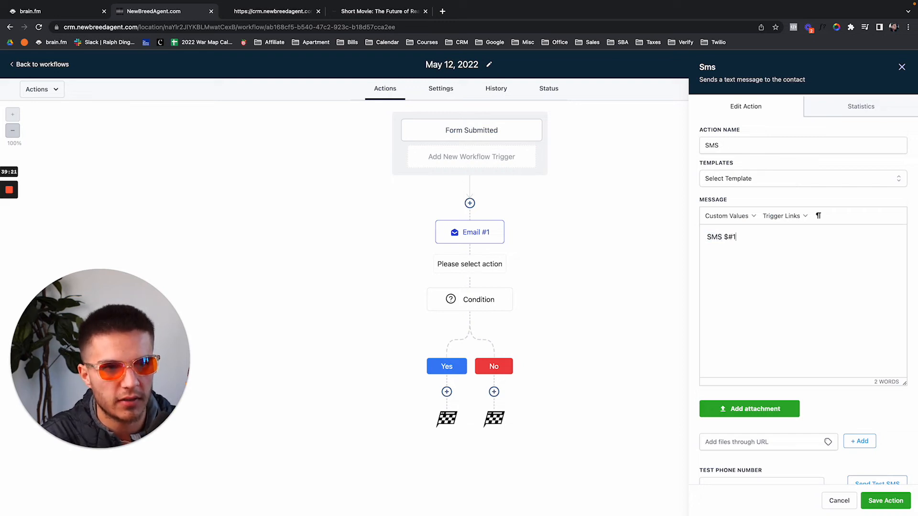
pyautogui.press('BackSpace')
pyautogui.press('BackSpace')
pyautogui.press('BackSpace')
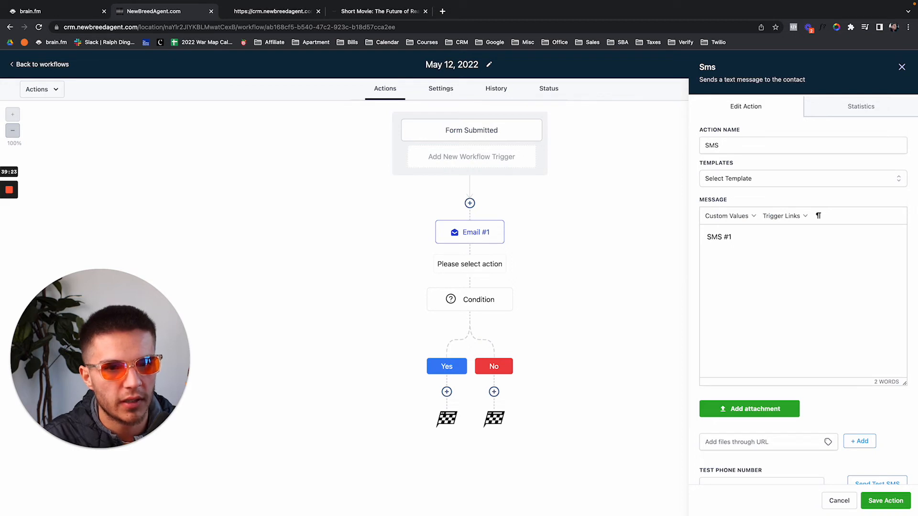
pyautogui.click(905, 506)
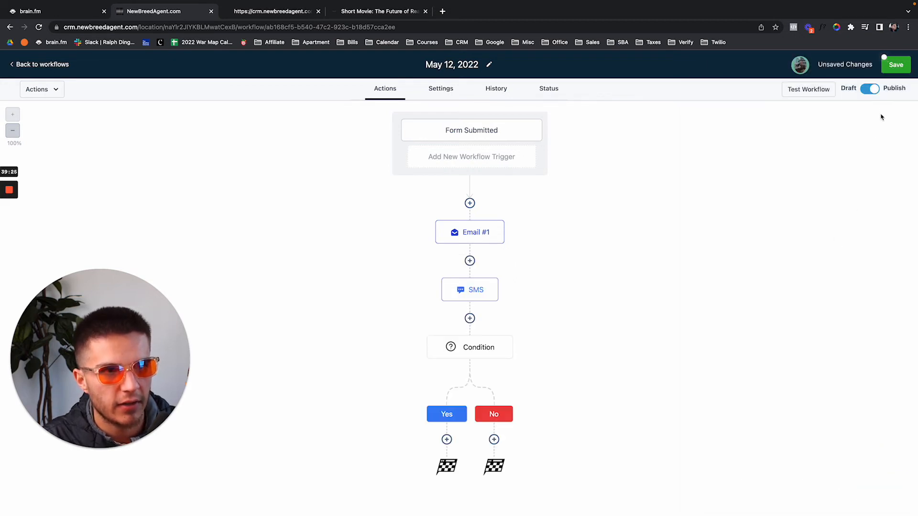
pyautogui.click(895, 65)
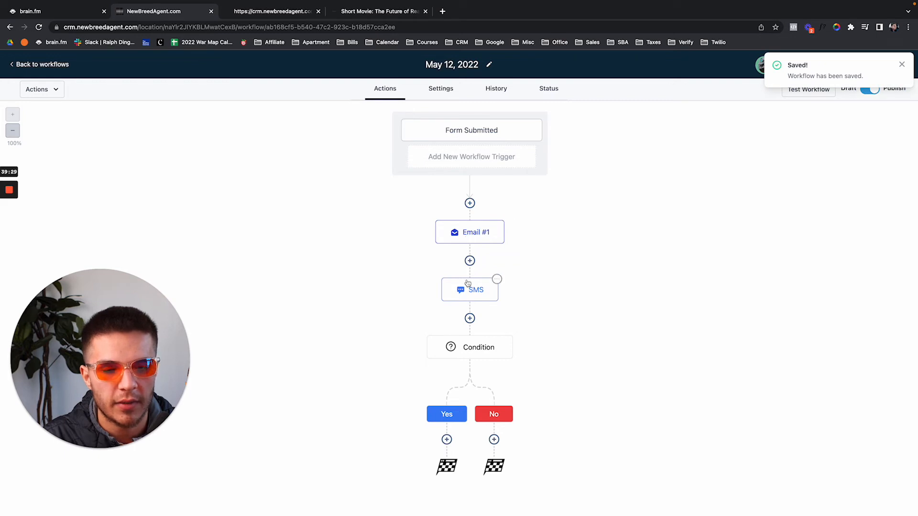
# Add a Wait action with a 10-minute time delay between the SMS and the condition, and save the action and the workflow
pyautogui.click(470, 318)
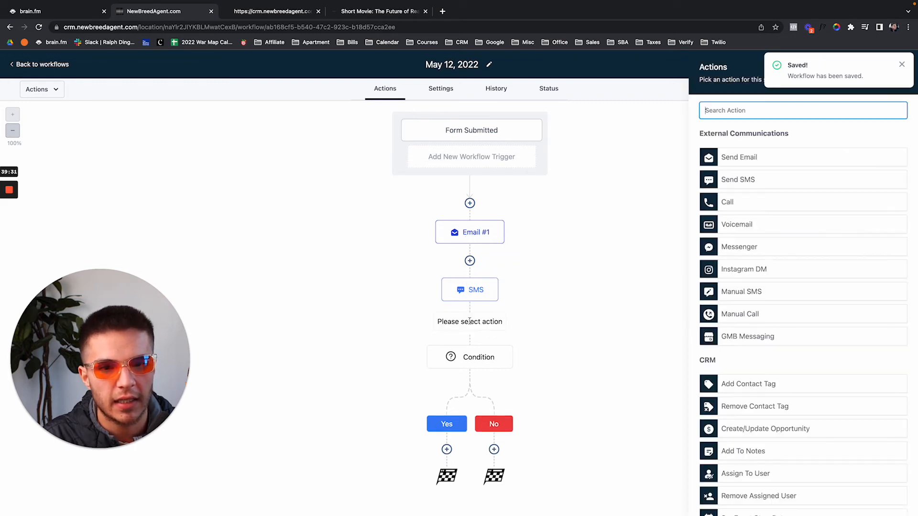
pyautogui.write('WAIT')
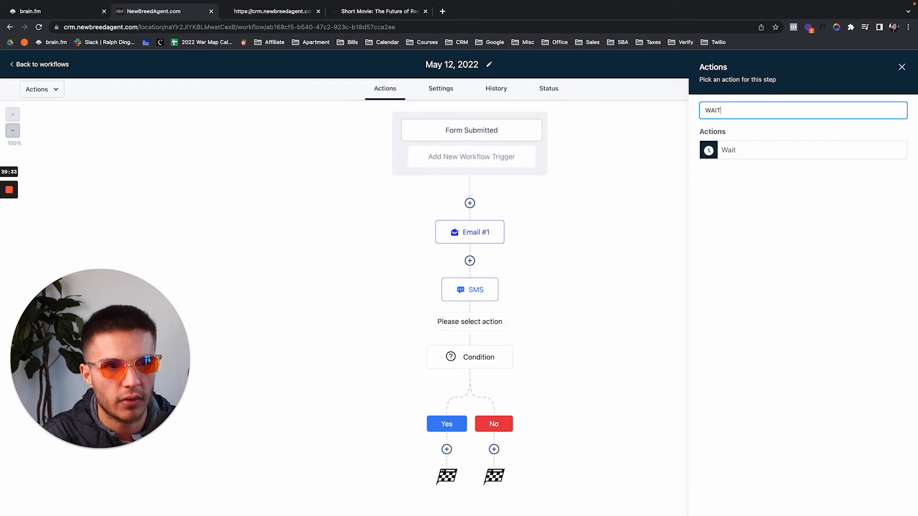
pyautogui.click(753, 150)
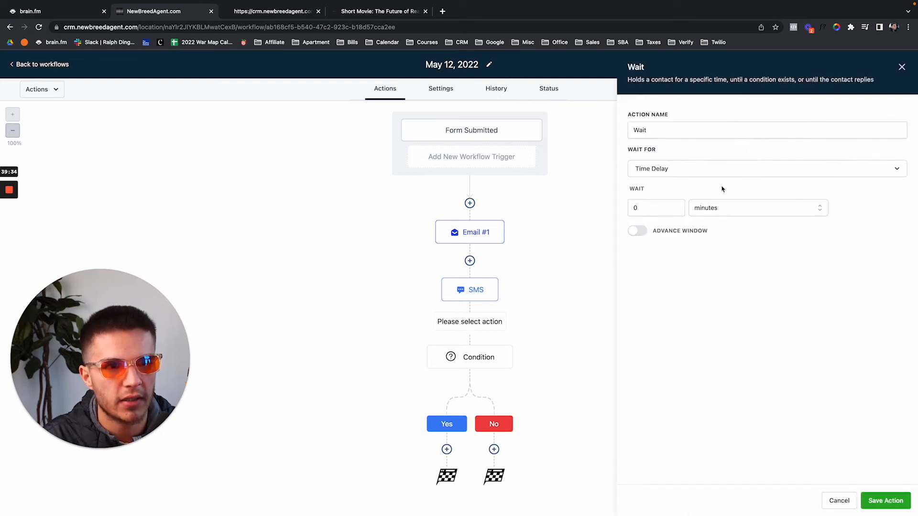
pyautogui.click(653, 206)
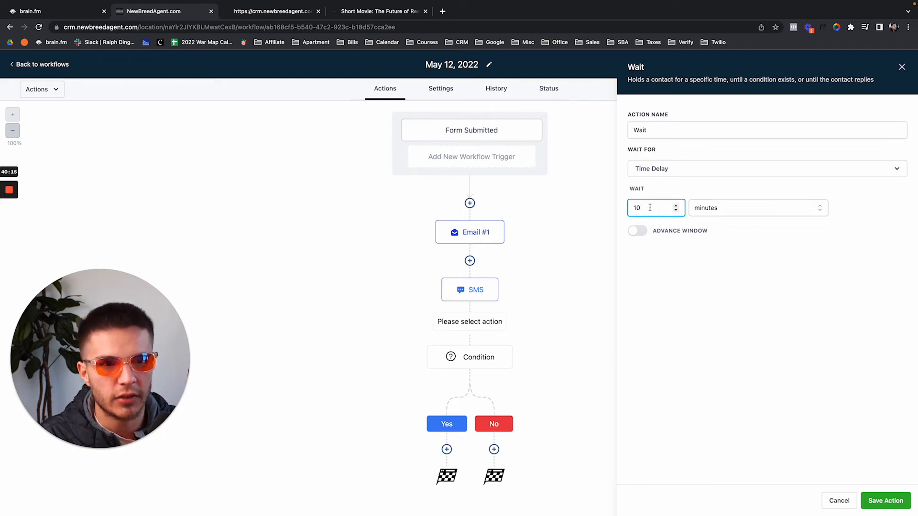
pyautogui.click(875, 501)
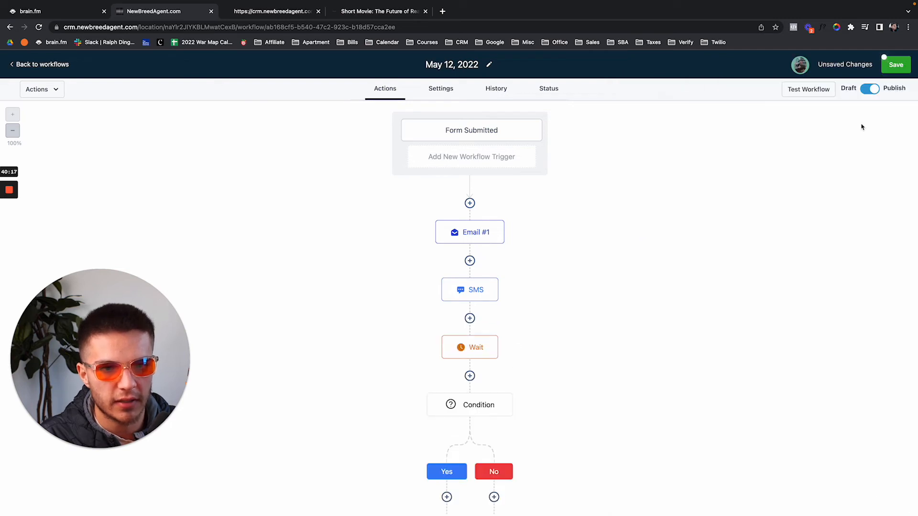
pyautogui.click(884, 75)
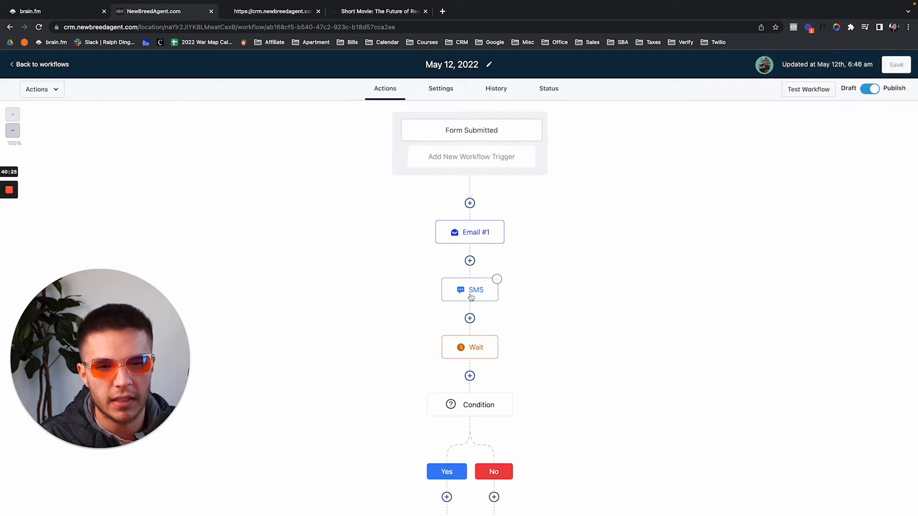
# Review the tag rule of the condition after the wait, and close it without changes
pyautogui.scroll(-2, 471, 297)
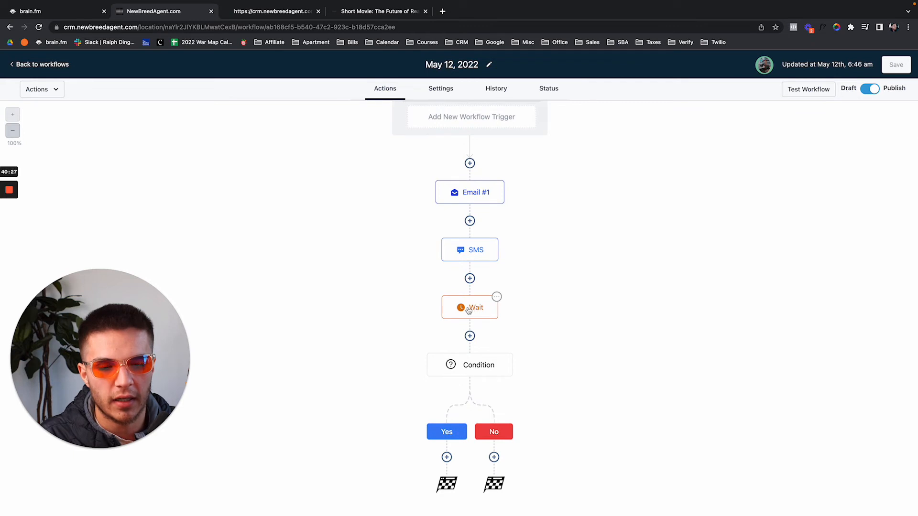
pyautogui.click(465, 366)
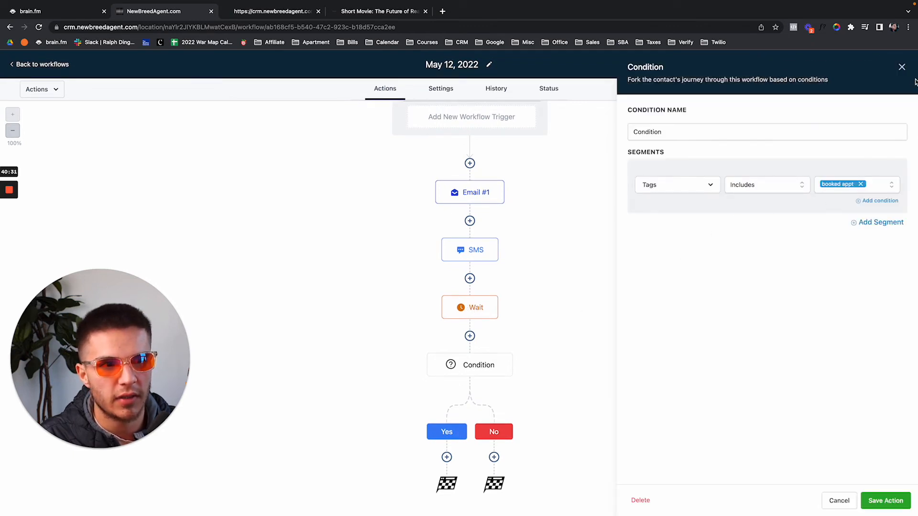
pyautogui.click(902, 67)
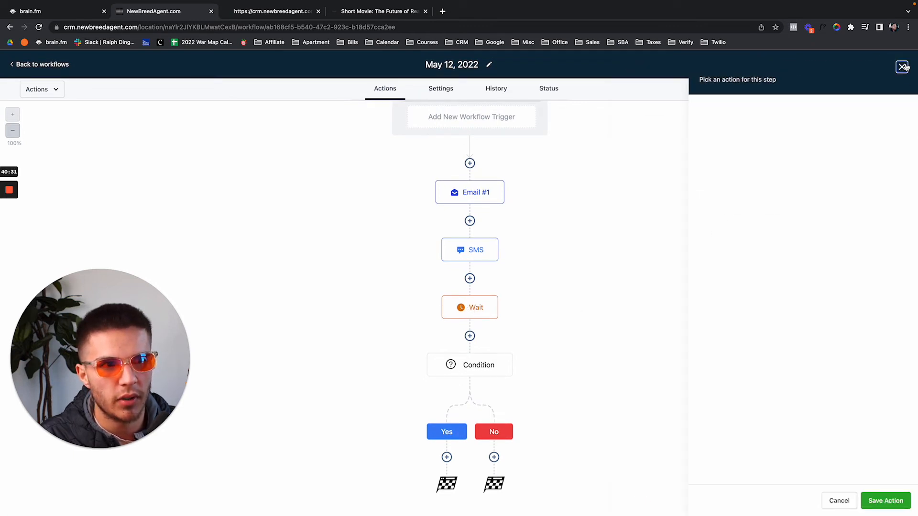
pyautogui.click(447, 459)
pyautogui.scroll(-1, 565, 387)
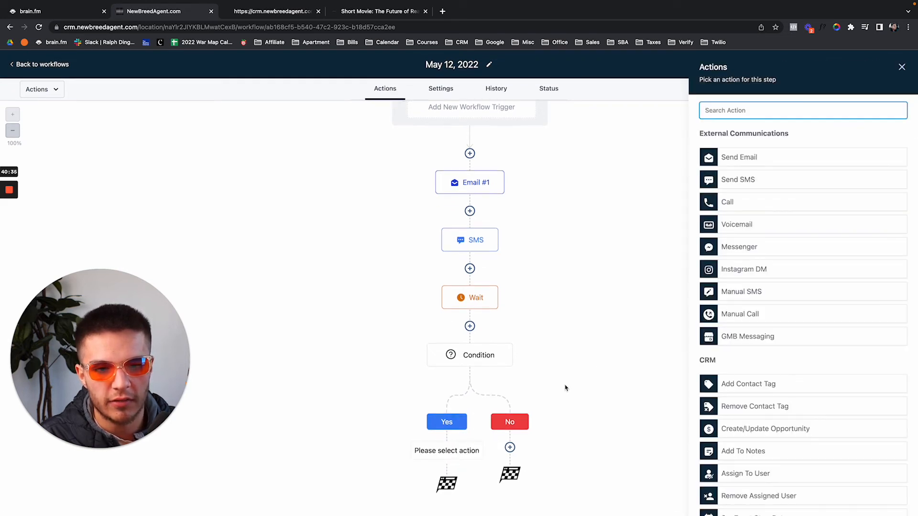
pyautogui.click(902, 67)
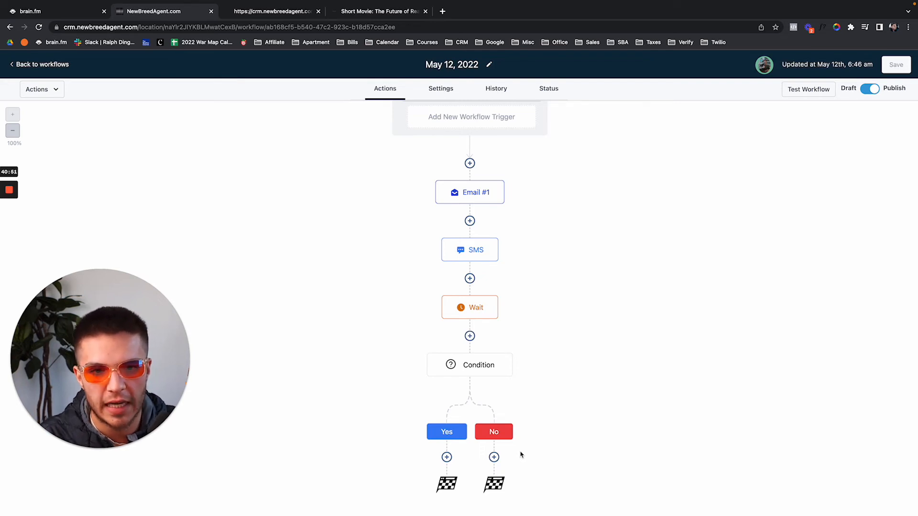
# Add an email action to the condition's No branch and name it "Email #2"
pyautogui.scroll(2, 521, 455)
pyautogui.scroll(-2, 521, 455)
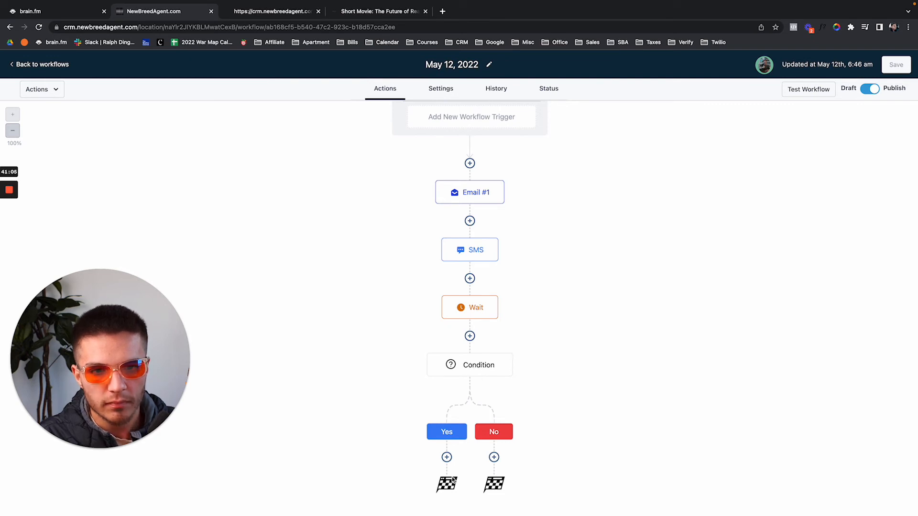
pyautogui.click(493, 458)
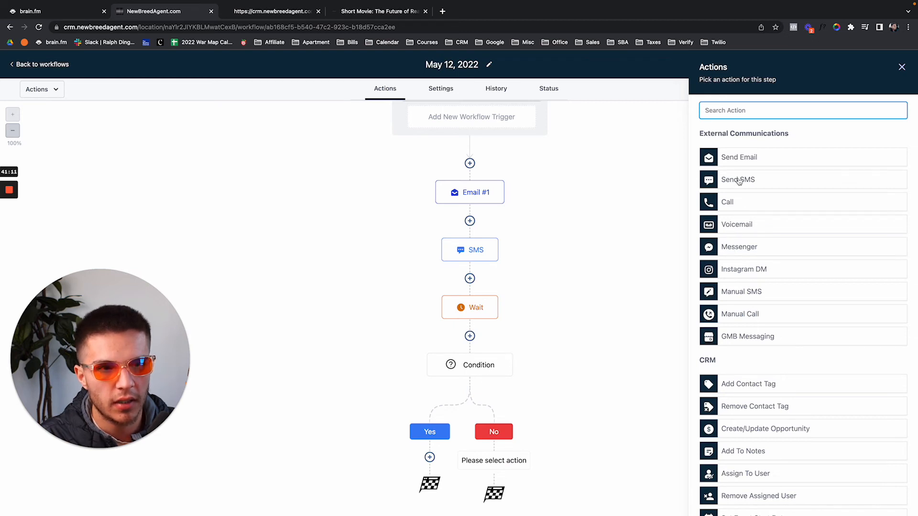
pyautogui.click(746, 164)
pyautogui.scroll(-1, 598, 340)
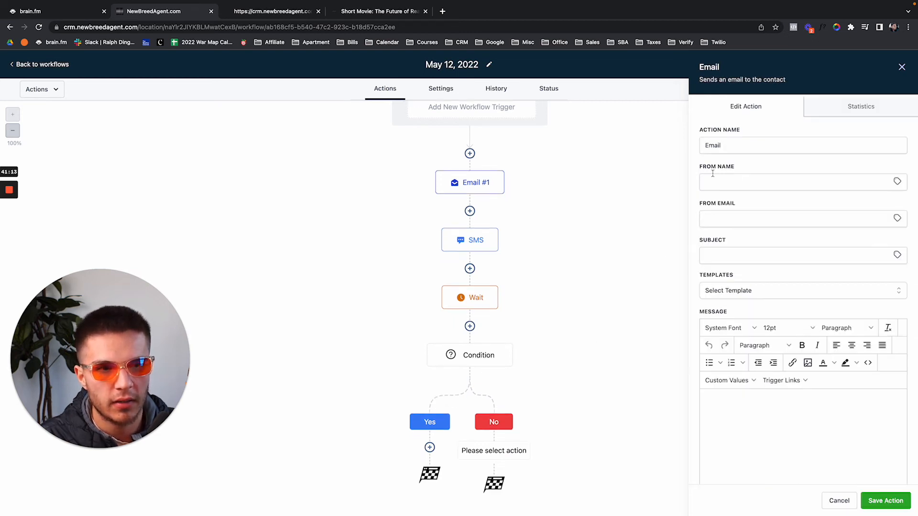
pyautogui.click(725, 145)
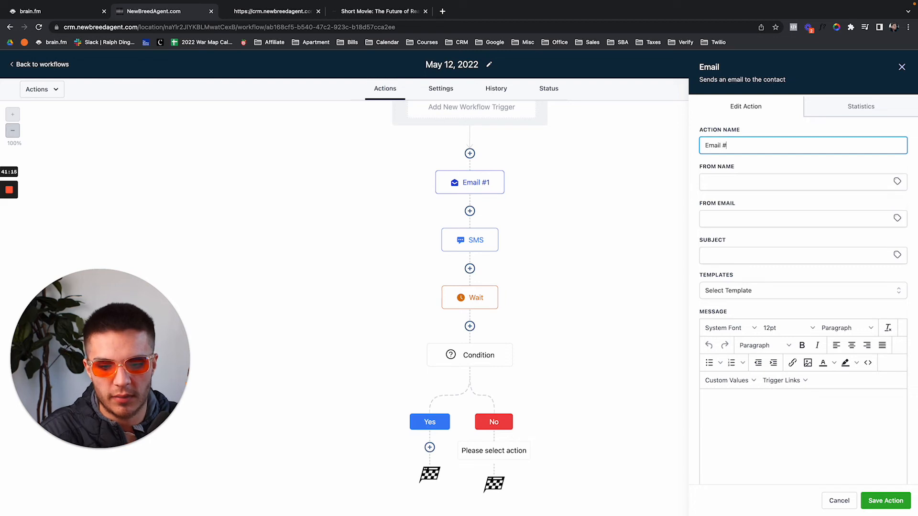
# Set both the subject and the message of the new email action to "Email #2", and save the action
pyautogui.hotkey('ctrl', 'a')
pyautogui.hotkey('ctrl', 'c')
pyautogui.press('Tab')
pyautogui.press('Tab')
pyautogui.press('Tab')
pyautogui.press('Tab')
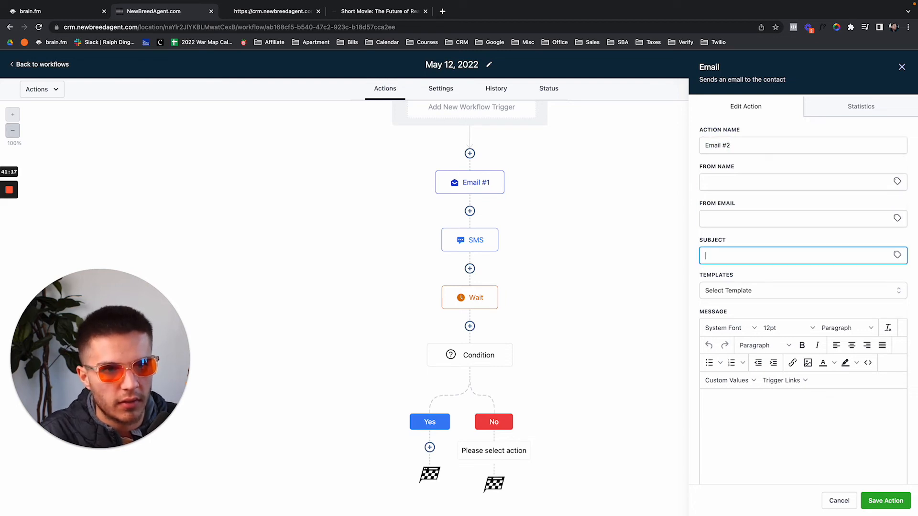
pyautogui.hotkey('ctrl', 'v')
pyautogui.press('Tab')
pyautogui.hotkey('ctrl', 'v')
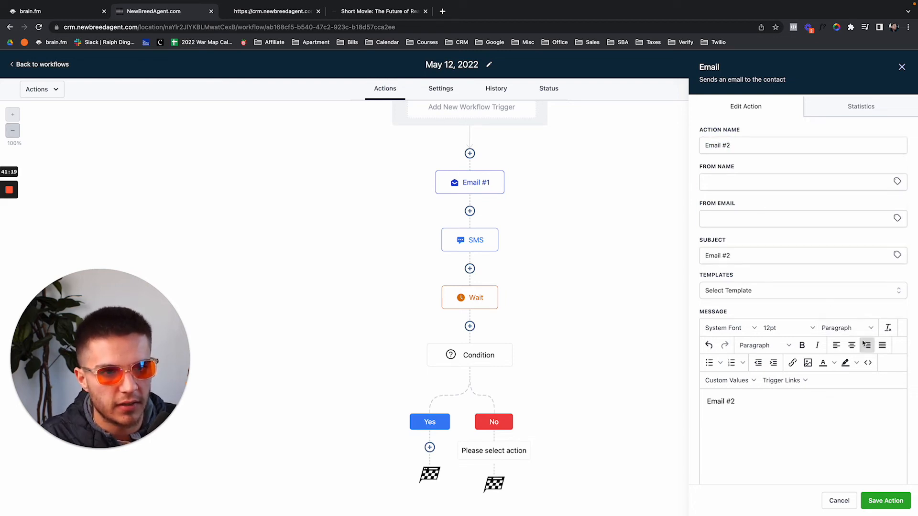
pyautogui.click(876, 500)
# Add an SMS action with the message "SMS #2" after Email #2, and save the action and the workflow
pyautogui.scroll(-2, 523, 461)
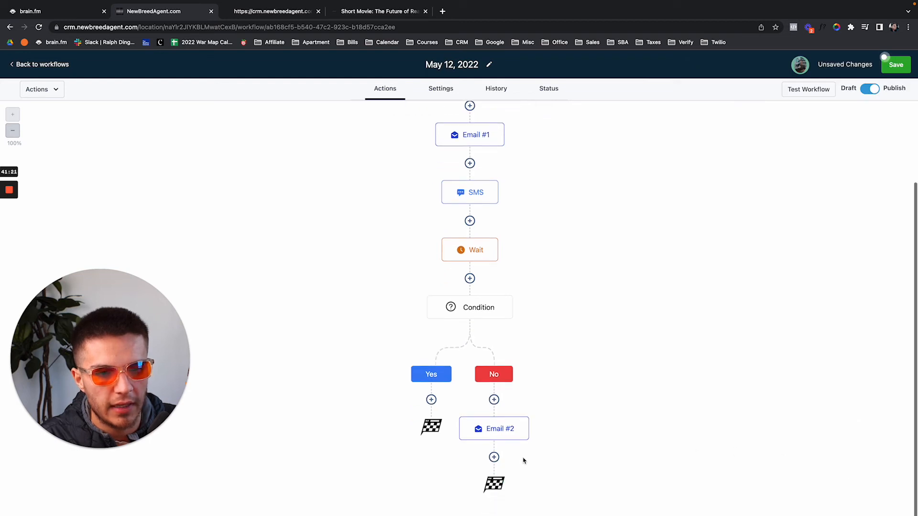
pyautogui.click(494, 457)
pyautogui.click(765, 180)
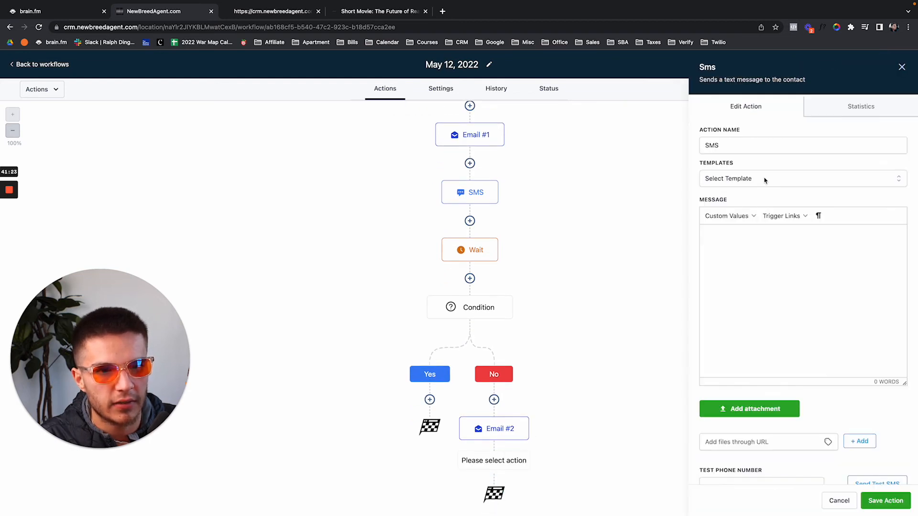
pyautogui.click(750, 233)
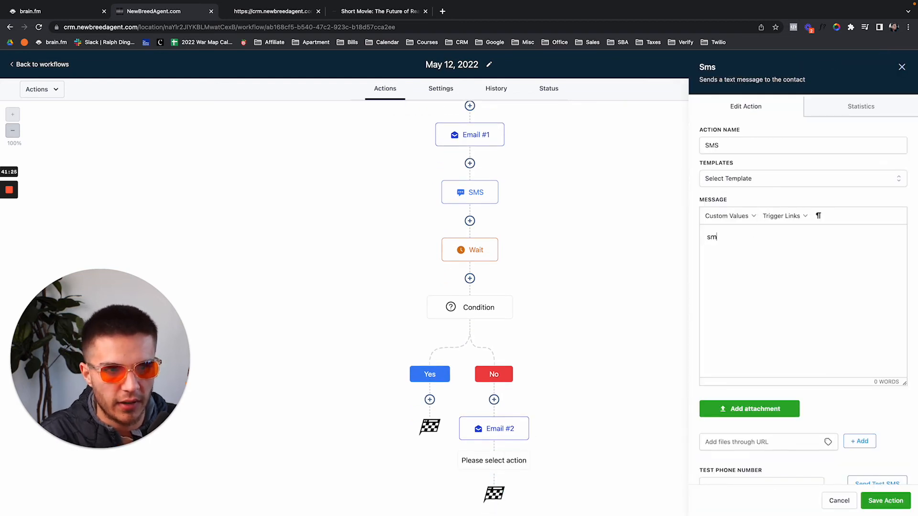
pyautogui.write('SMS #2')
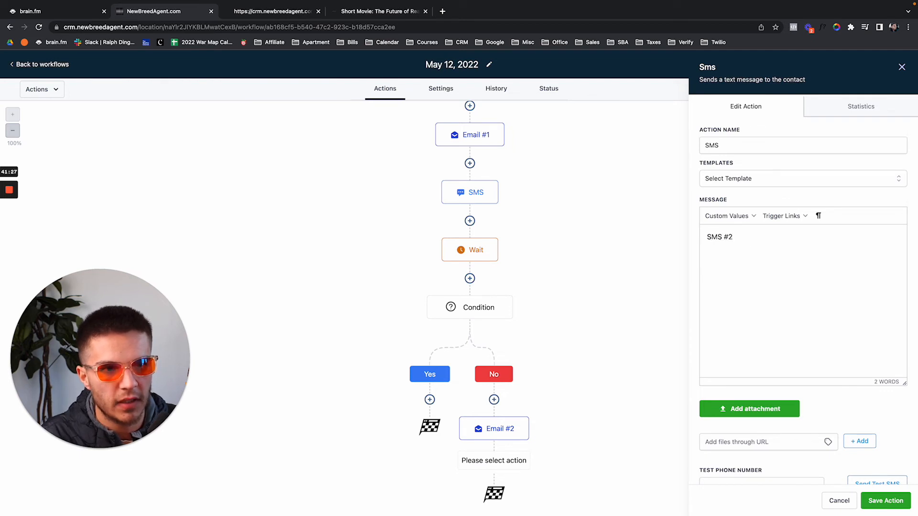
pyautogui.click(886, 501)
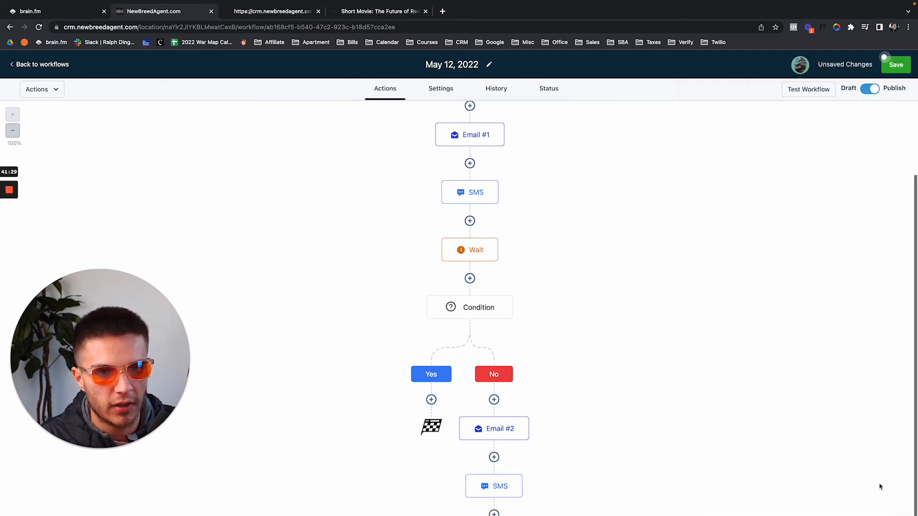
pyautogui.click(897, 65)
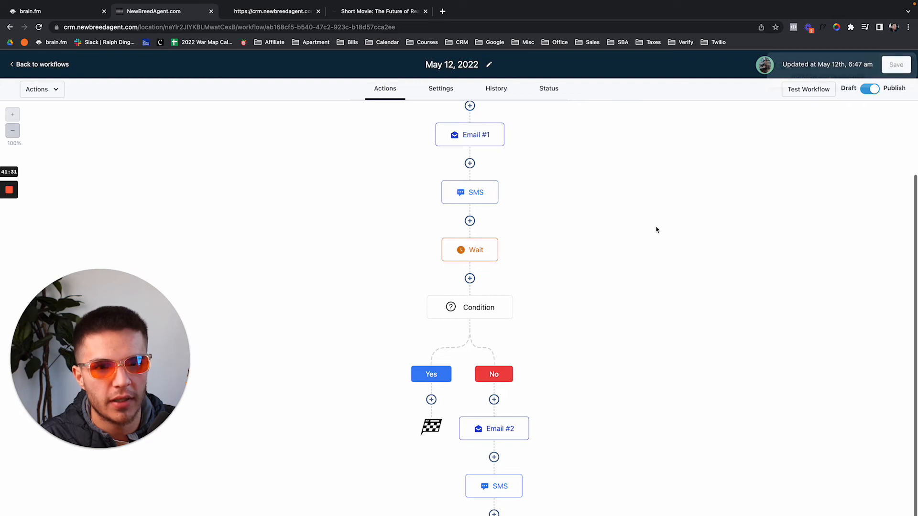
# Rename the Wait action before the condition as "Wait for 10 Minutes" and save the action
pyautogui.scroll(-2, 656, 230)
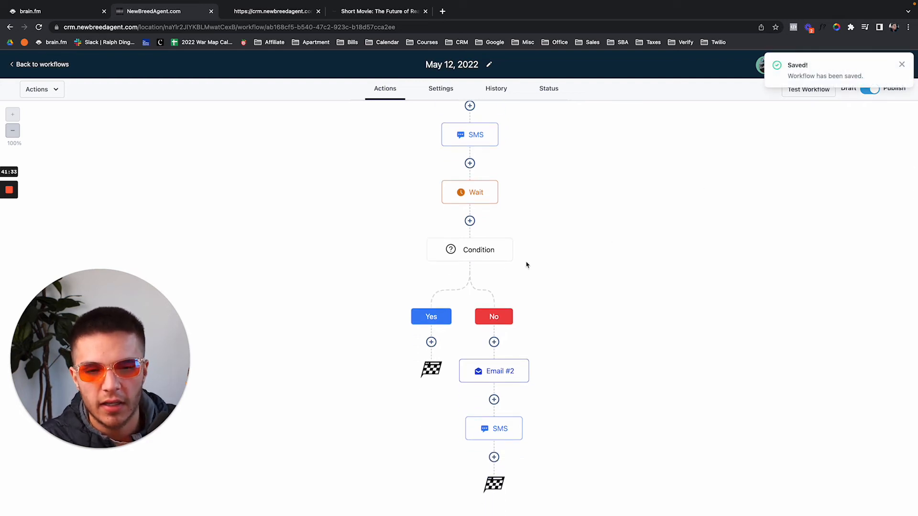
pyautogui.click(479, 259)
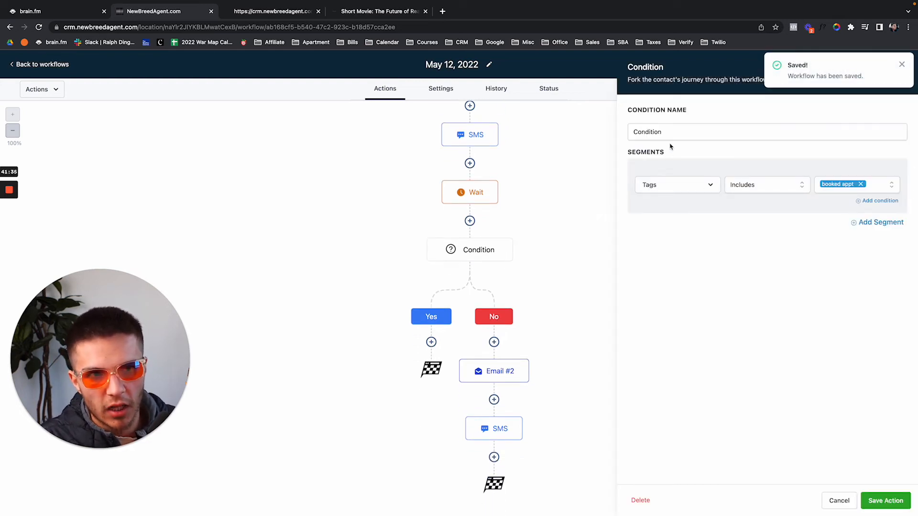
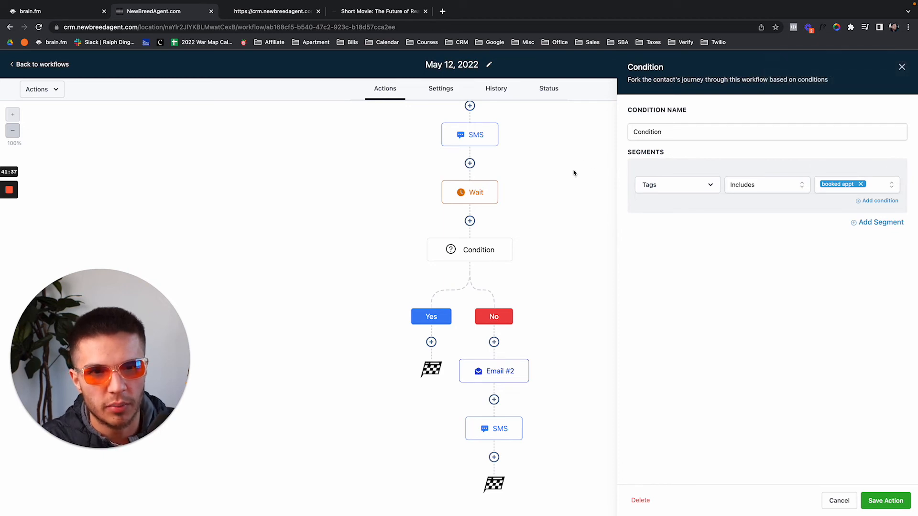
pyautogui.scroll(3, 544, 259)
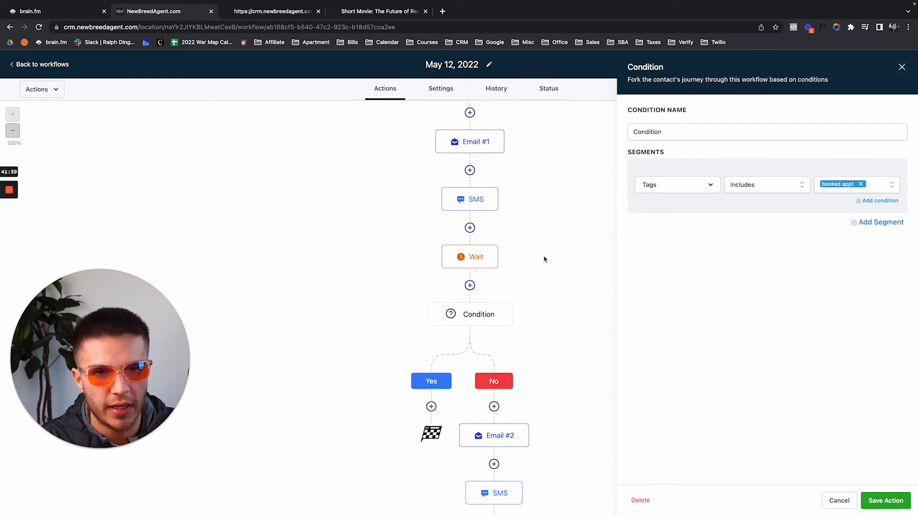
pyautogui.click(478, 356)
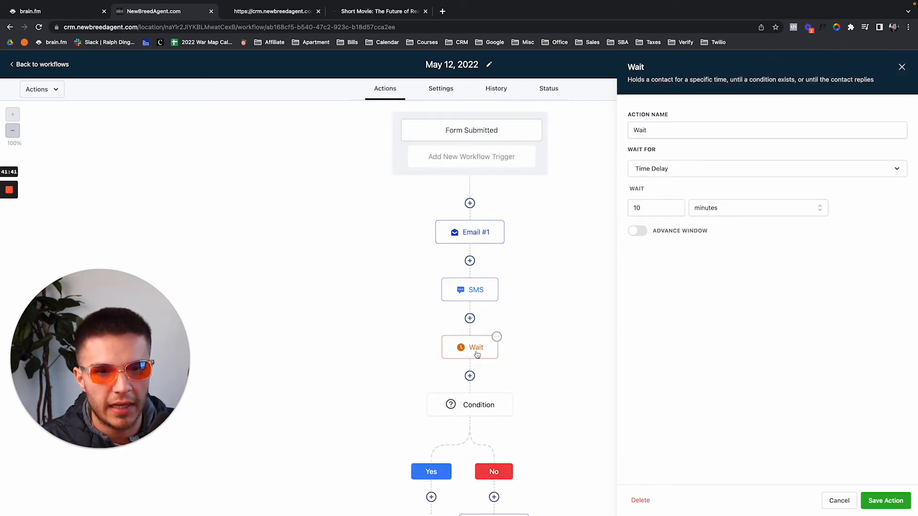
pyautogui.click(652, 134)
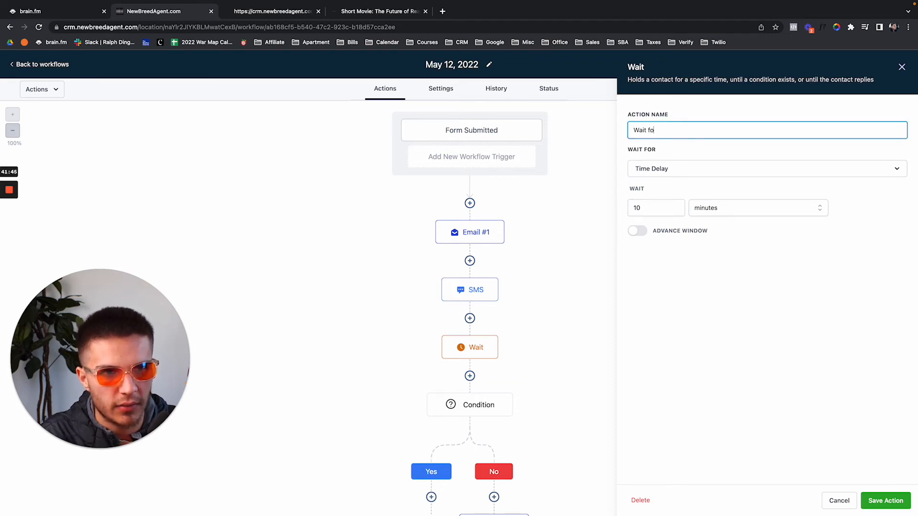
pyautogui.write('for 10 Minutes')
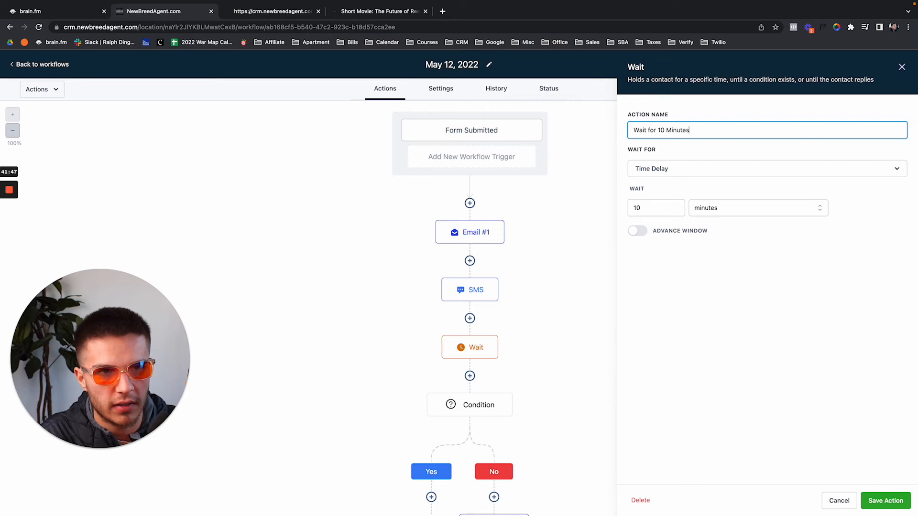
pyautogui.click(883, 500)
# Rename the condition after the wait as "Did lead book a call?" and save the action
pyautogui.scroll(-2, 622, 392)
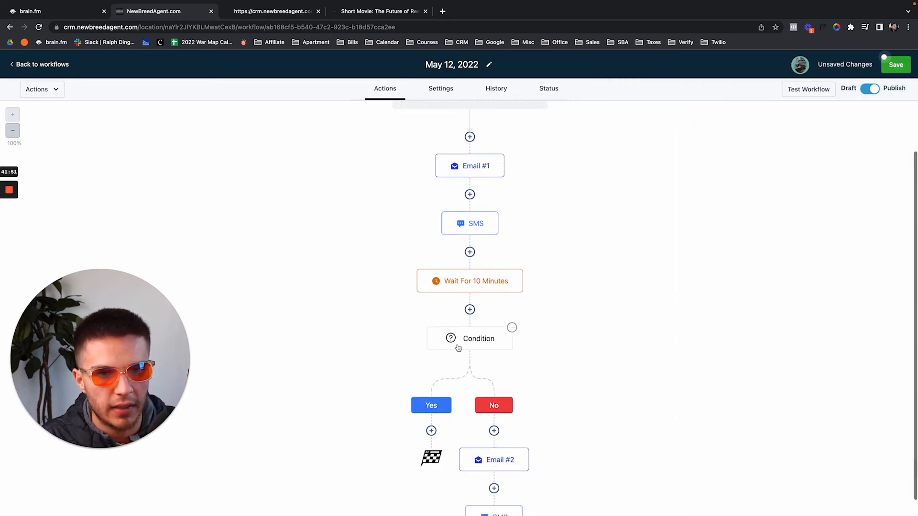
pyautogui.click(458, 348)
pyautogui.click(670, 131)
pyautogui.doubleClick(670, 129)
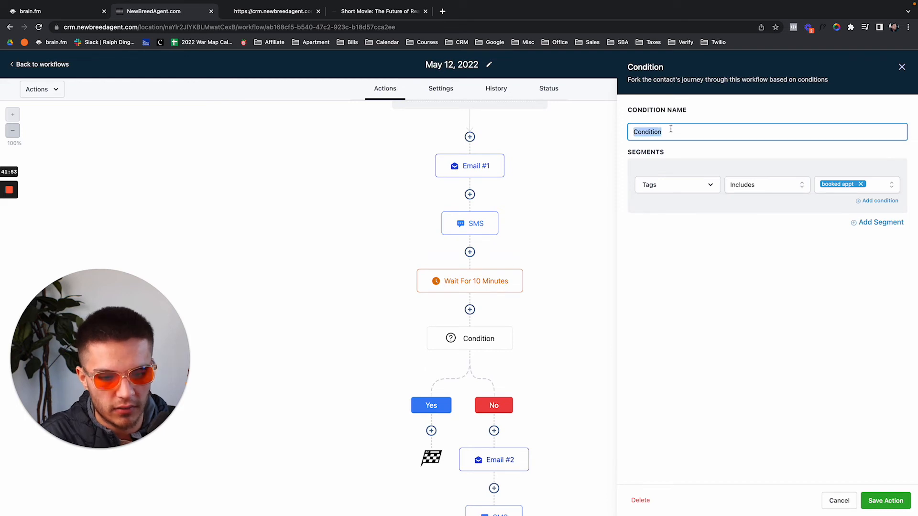
pyautogui.write('Did lead book a call?')
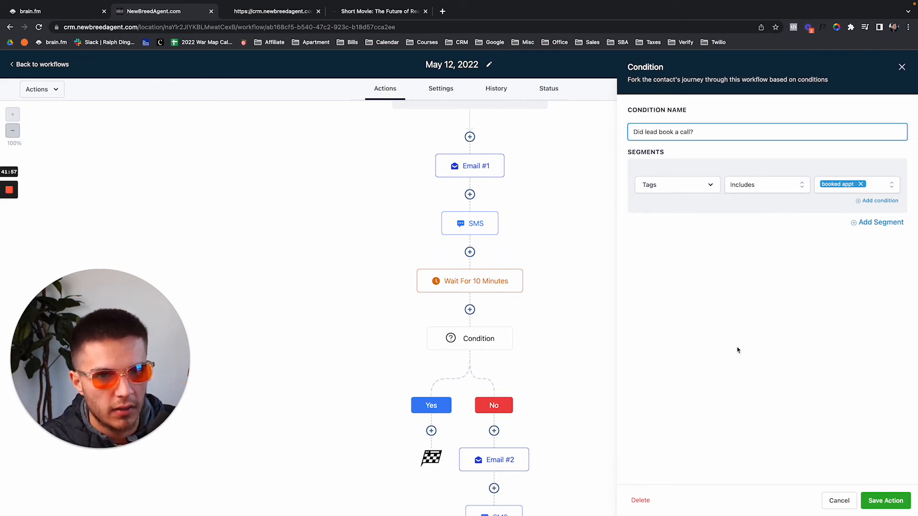
pyautogui.click(879, 498)
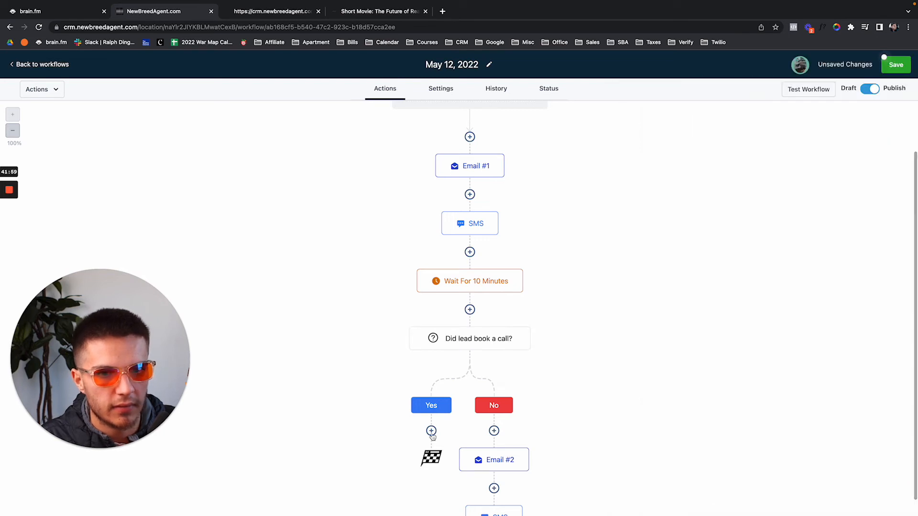
# Copy all actions from the "Did lead book a call?" condition onward to the end of its No branch, after the second SMS
pyautogui.scroll(-3, 461, 371)
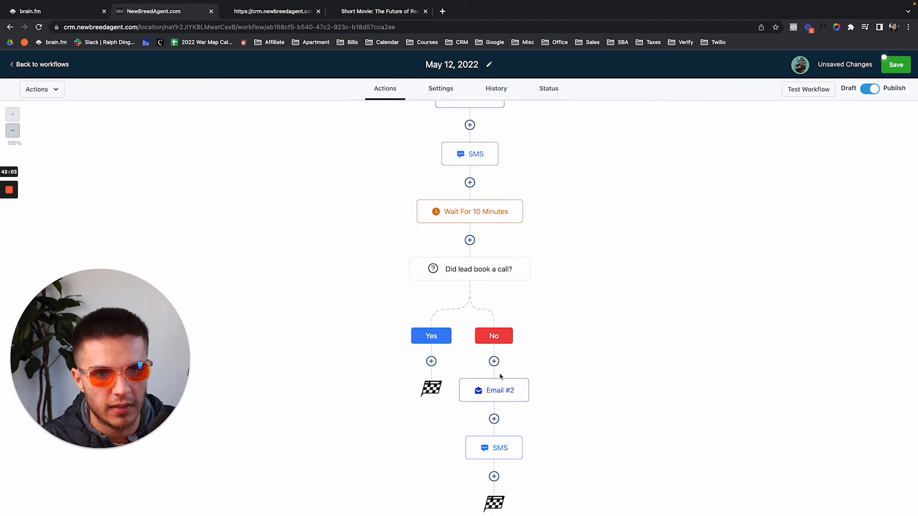
pyautogui.scroll(-1, 501, 377)
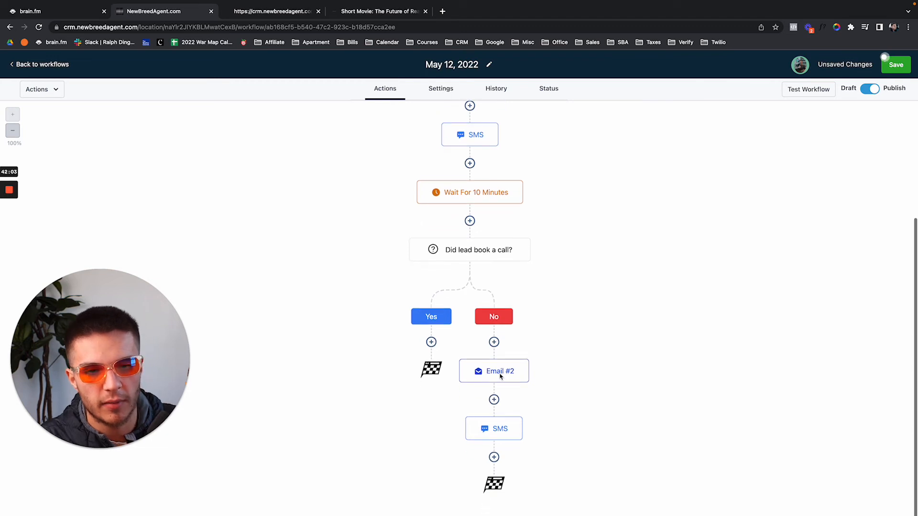
pyautogui.click(530, 240)
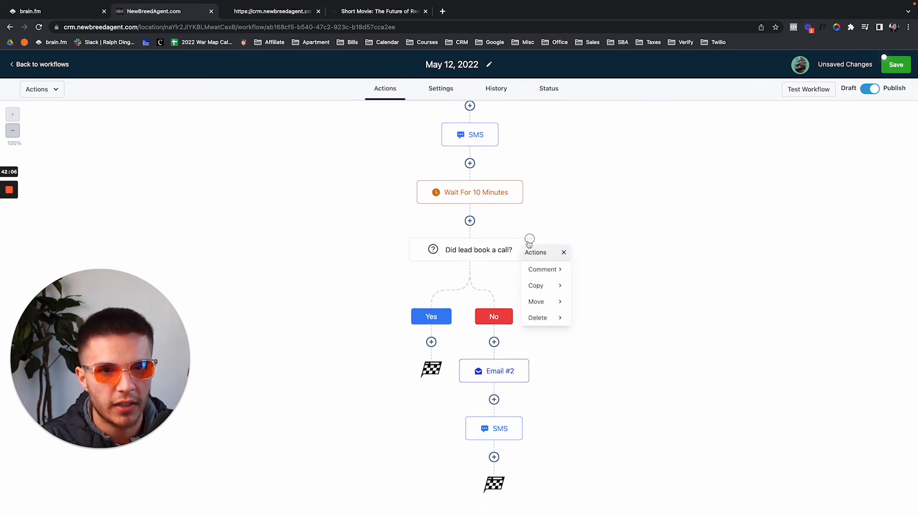
pyautogui.click(550, 288)
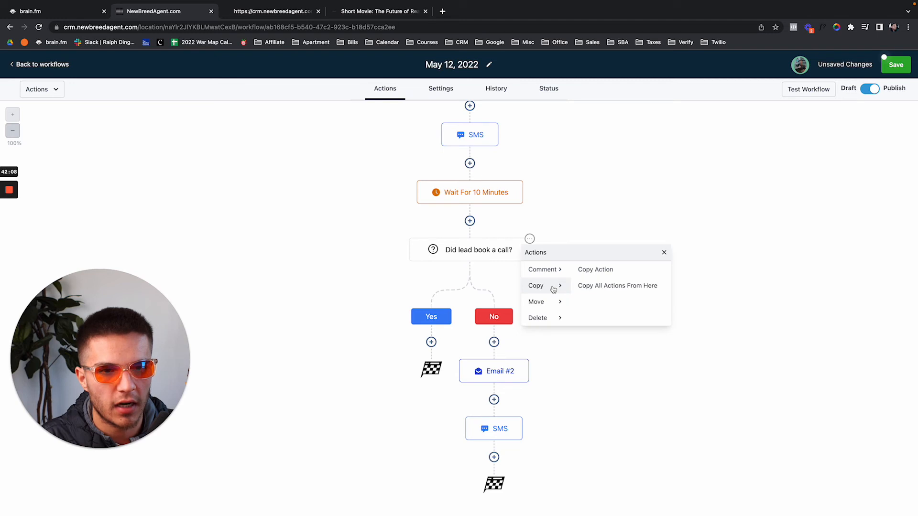
pyautogui.click(587, 288)
pyautogui.scroll(-2, 587, 289)
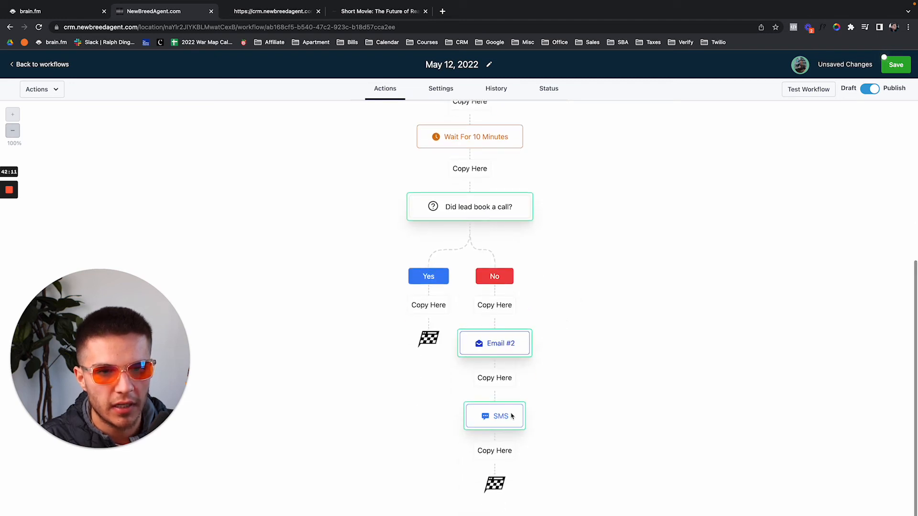
pyautogui.click(495, 453)
pyautogui.scroll(-4, 495, 453)
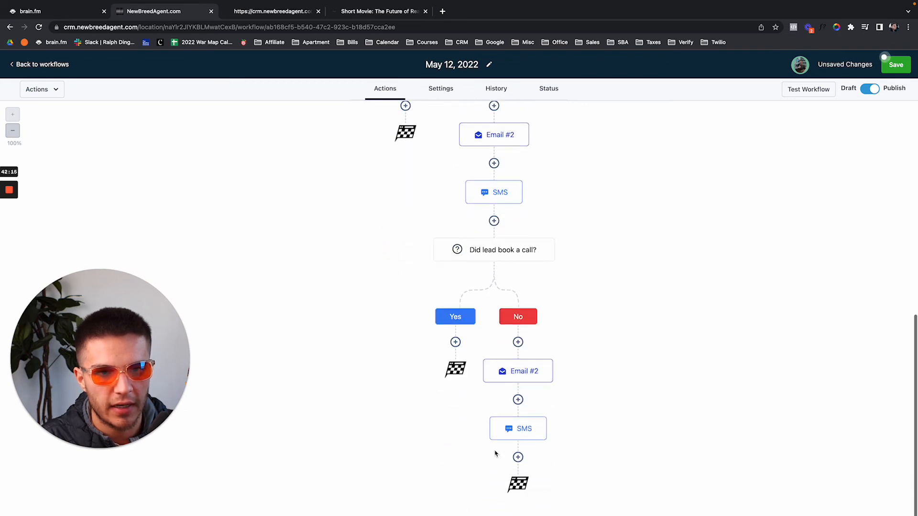
# Rename the copied Email #2 action in the second condition's No branch as "Email #3"
pyautogui.scroll(10, 492, 305)
pyautogui.scroll(-3, 492, 304)
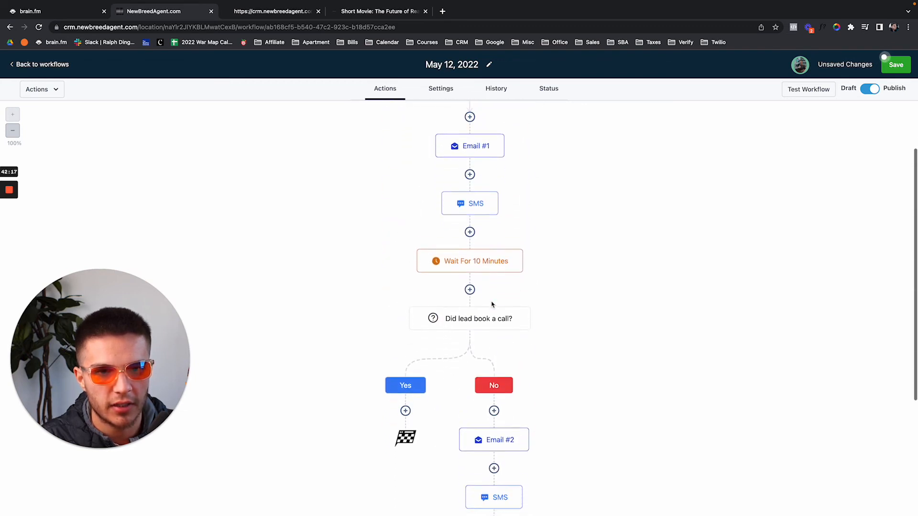
pyautogui.scroll(-3, 492, 295)
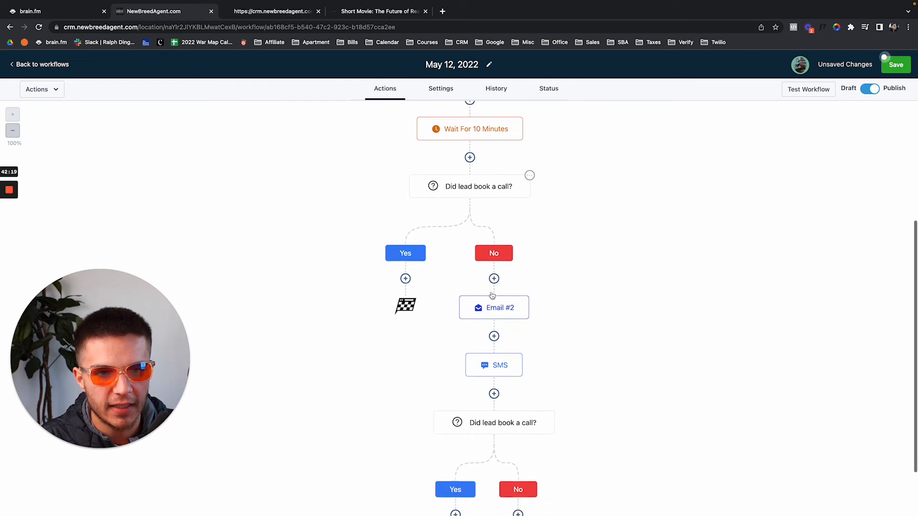
pyautogui.scroll(-3, 492, 296)
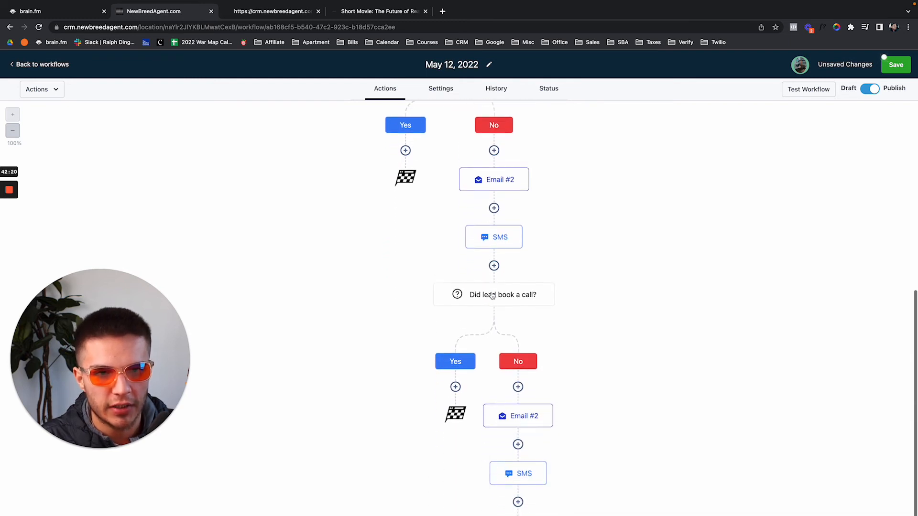
pyautogui.click(526, 400)
pyautogui.click(734, 143)
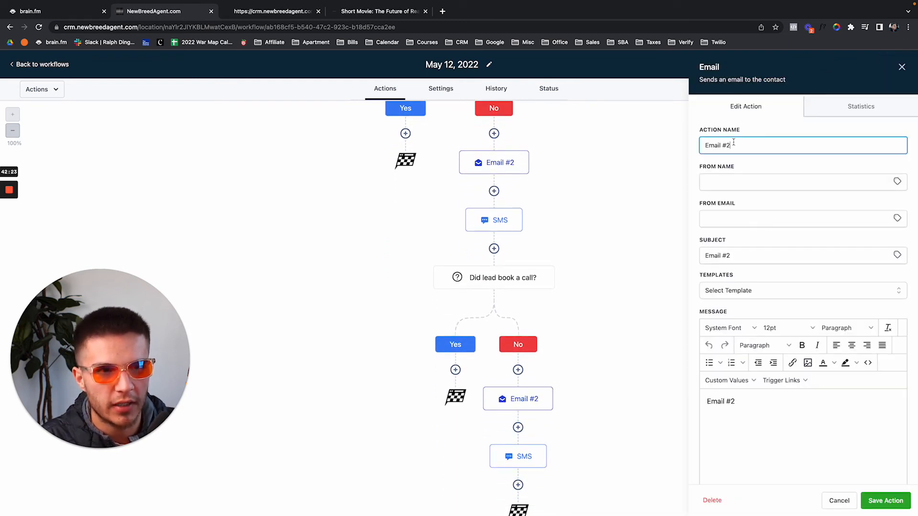
pyautogui.press('super+a')
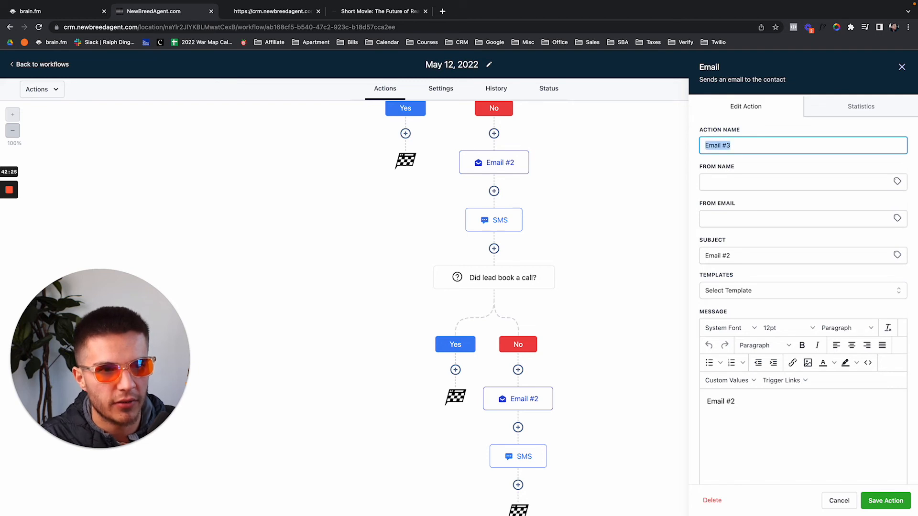
# Set the subject and message of the renamed email to "Email #3" and save the action
pyautogui.click(764, 252)
pyautogui.press('super+a')
pyautogui.press('super+v')
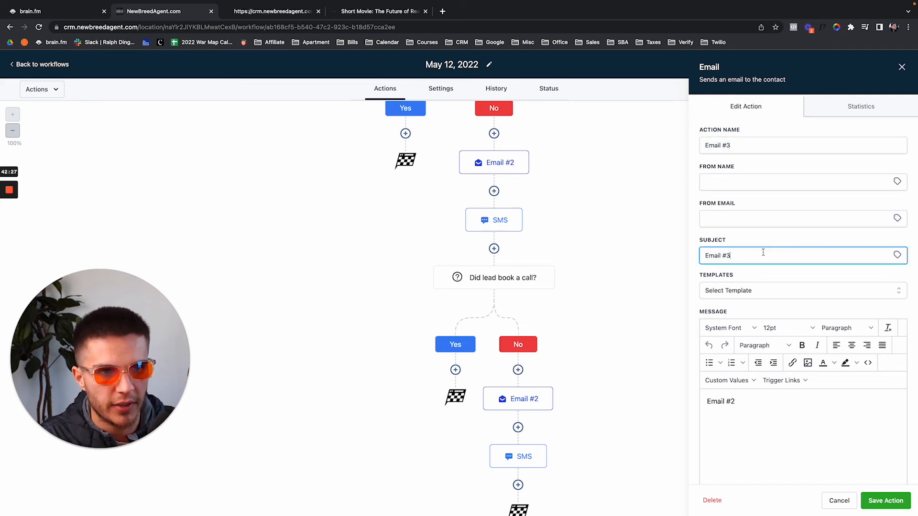
pyautogui.click(723, 404)
pyautogui.press('super+a')
pyautogui.press('super+v')
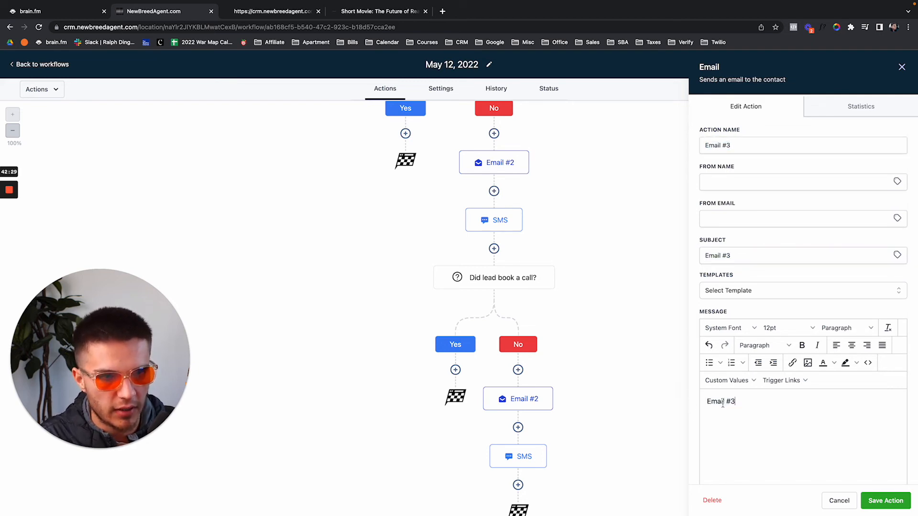
pyautogui.click(886, 500)
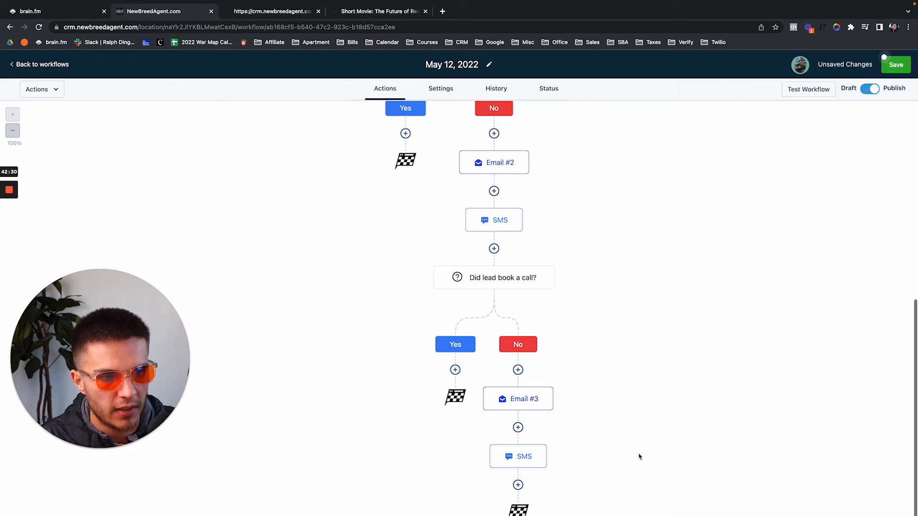
# Rename the SMS below Email #3 as "SMS #3", set its message to "SMS #3", and save the action and the workflow
pyautogui.click(541, 452)
pyautogui.click(756, 152)
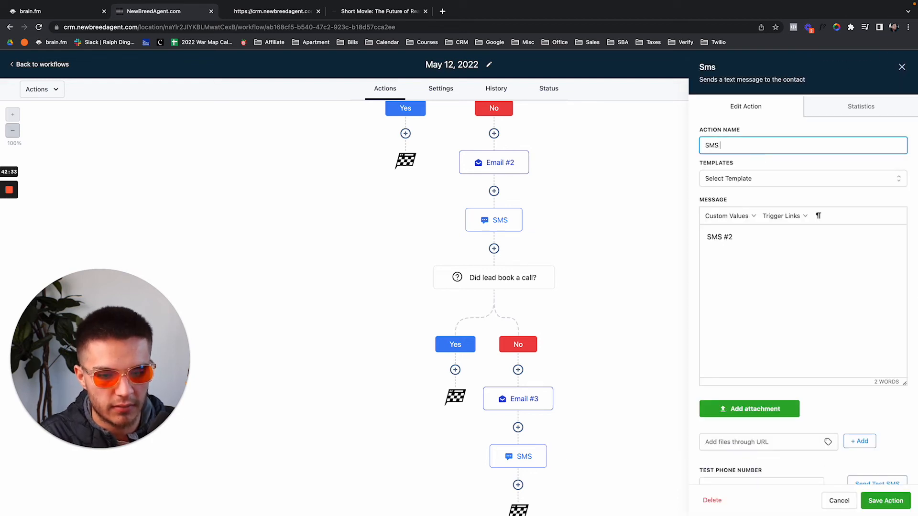
pyautogui.press('super+a')
pyautogui.click(755, 248)
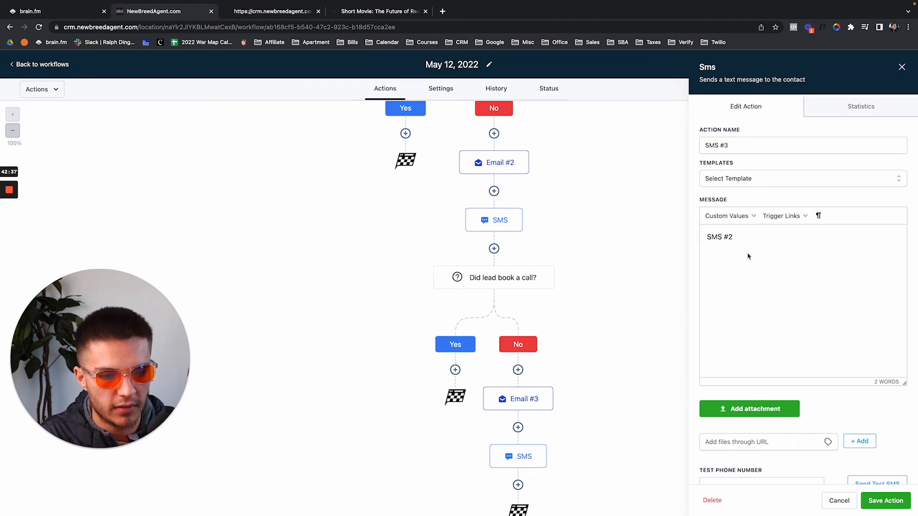
pyautogui.press('super+a')
pyautogui.press('super+v')
pyautogui.click(883, 500)
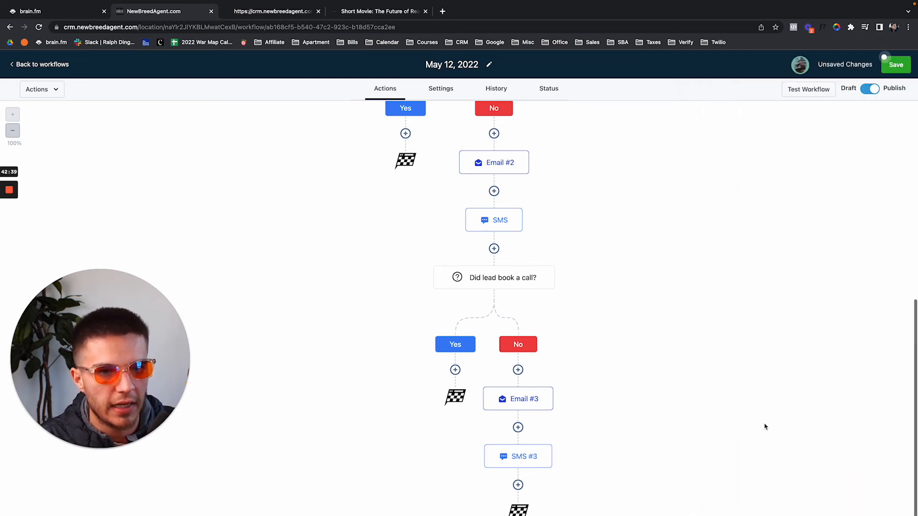
pyautogui.click(892, 65)
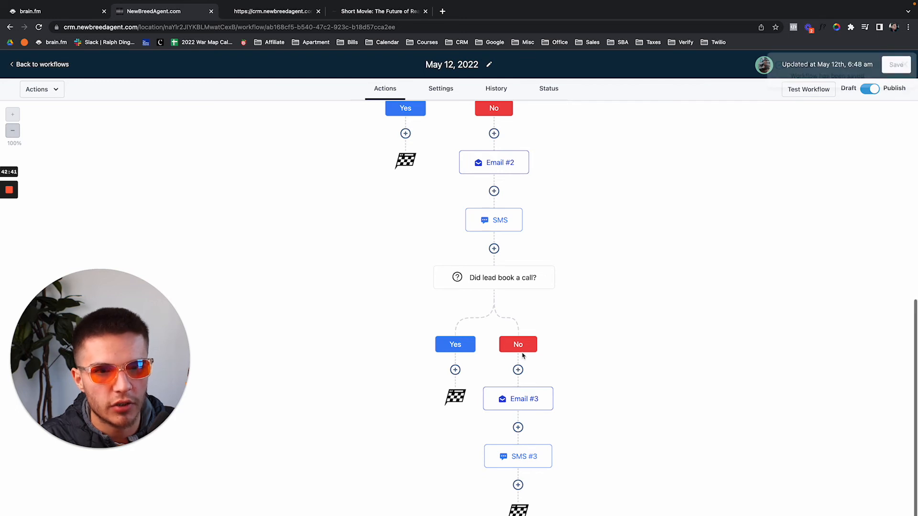
# Rename the SMS action below Email #2 as "SMS #2" and save the action and the workflow
pyautogui.scroll(-1, 526, 337)
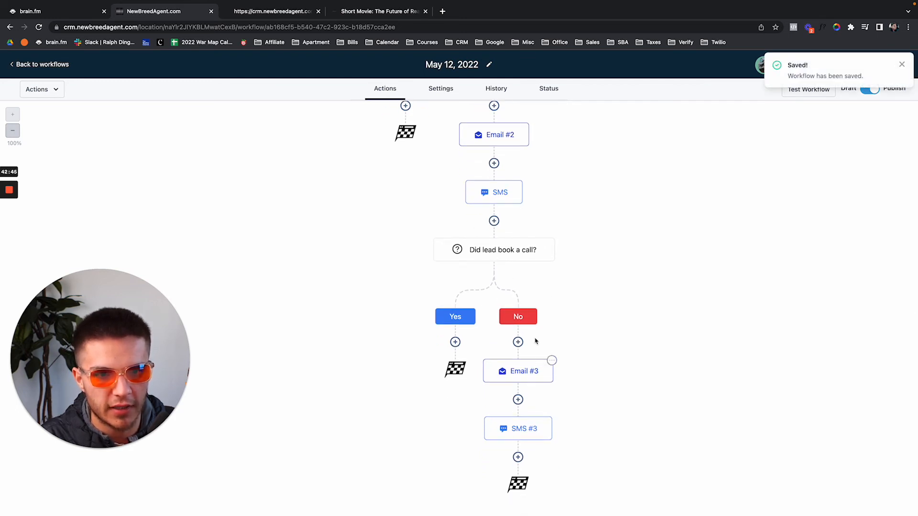
pyautogui.scroll(3, 534, 330)
pyautogui.click(514, 205)
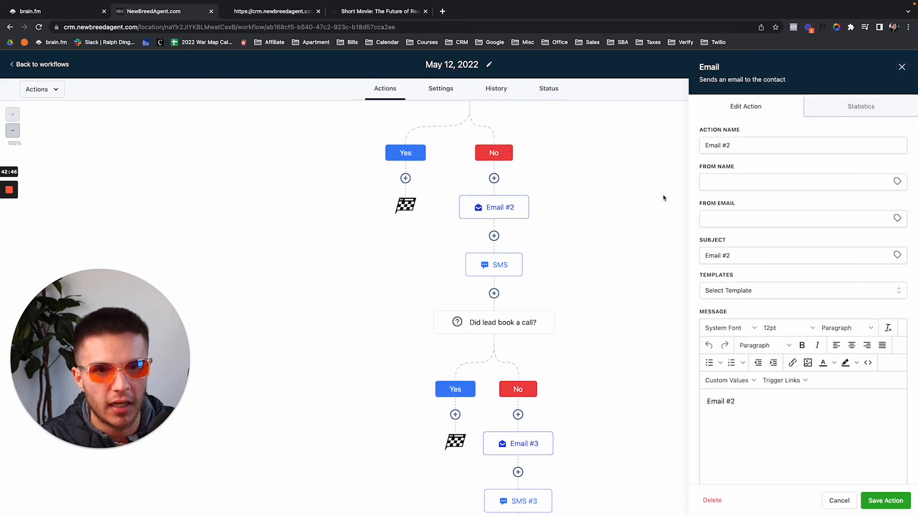
pyautogui.click(745, 147)
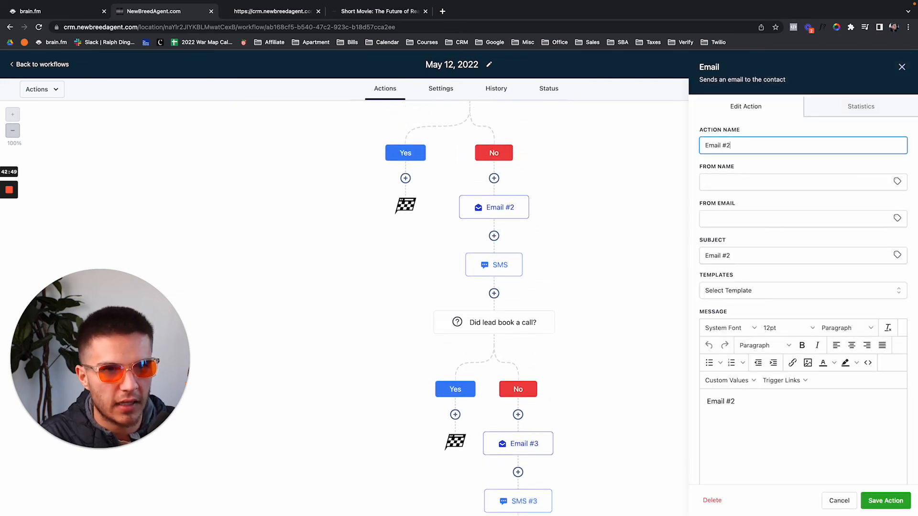
pyautogui.click(519, 258)
pyautogui.click(730, 148)
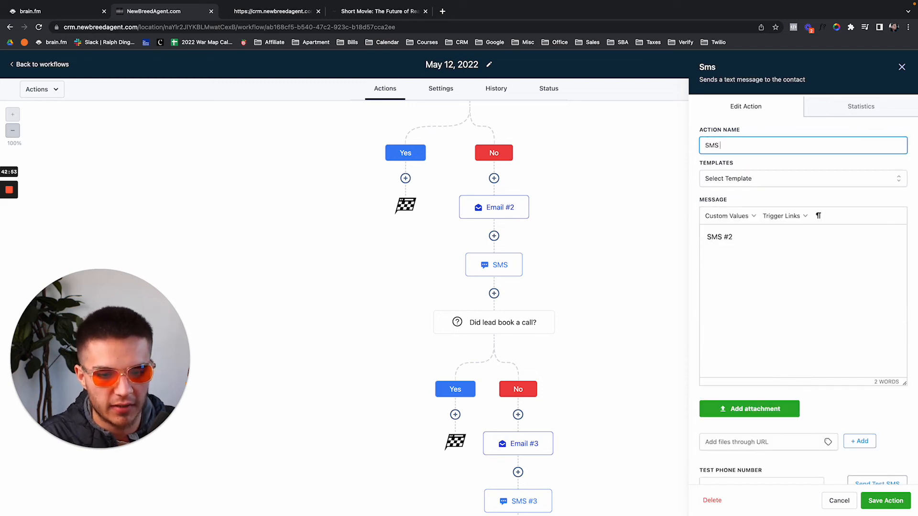
pyautogui.write('#2')
pyautogui.hotkey('ctrl', 'a')
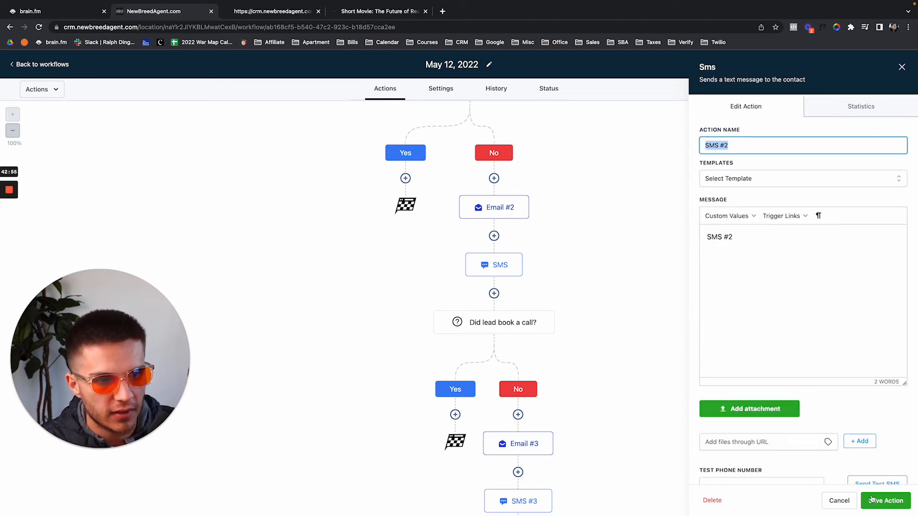
pyautogui.click(885, 500)
pyautogui.scroll(2, 488, 192)
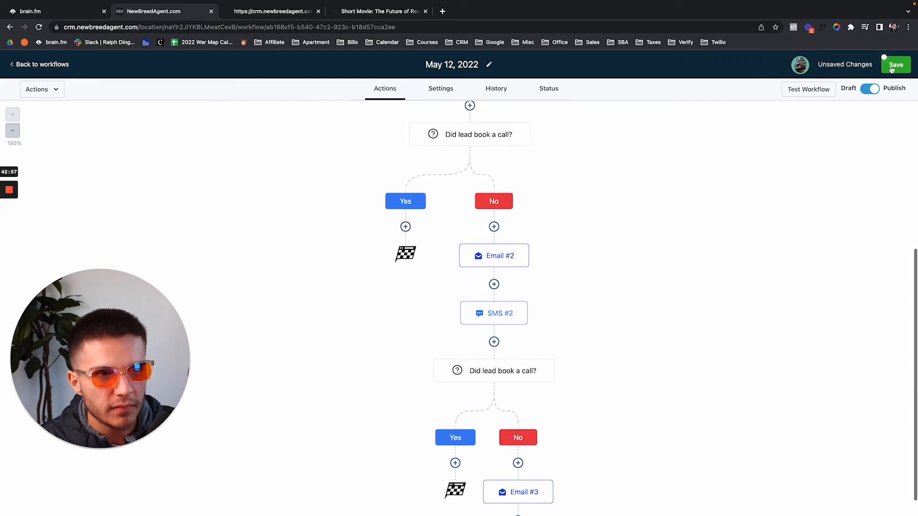
pyautogui.click(889, 62)
# Copy all actions from the first "Did lead book a call?" condition onward to the end of the No branch, after SMS #3
pyautogui.scroll(5, 631, 191)
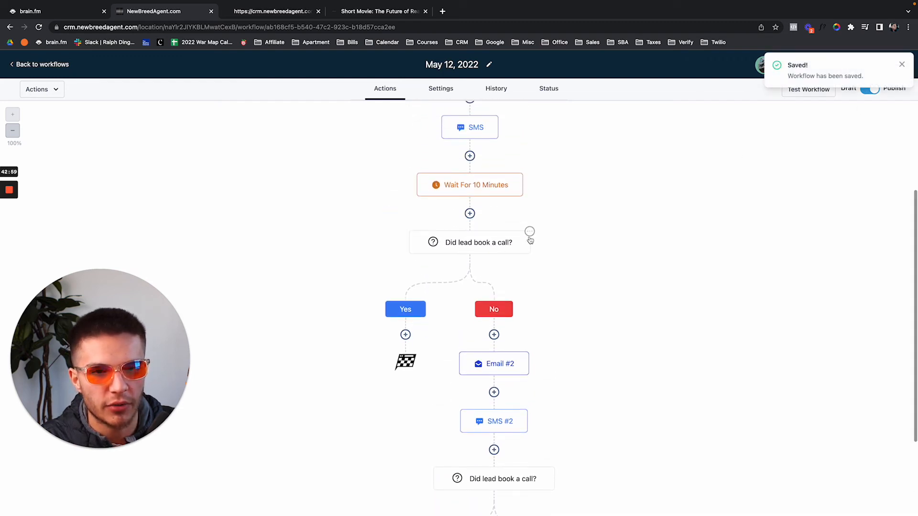
pyautogui.click(530, 232)
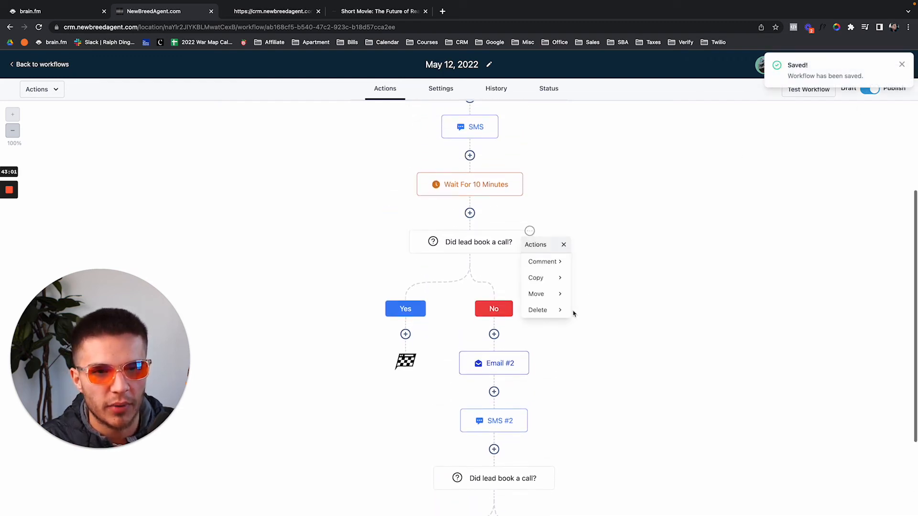
pyautogui.scroll(-5, 573, 313)
pyautogui.scroll(2, 579, 315)
pyautogui.scroll(4, 580, 316)
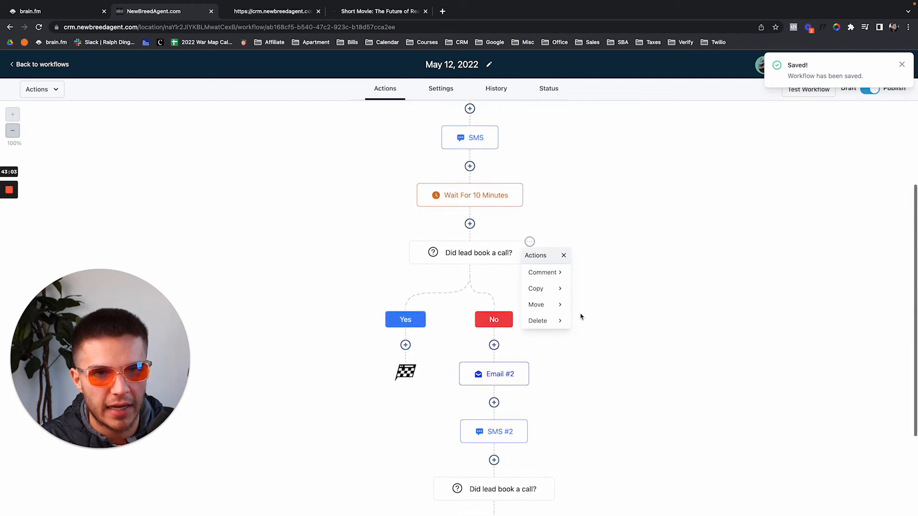
pyautogui.moveTo(561, 311)
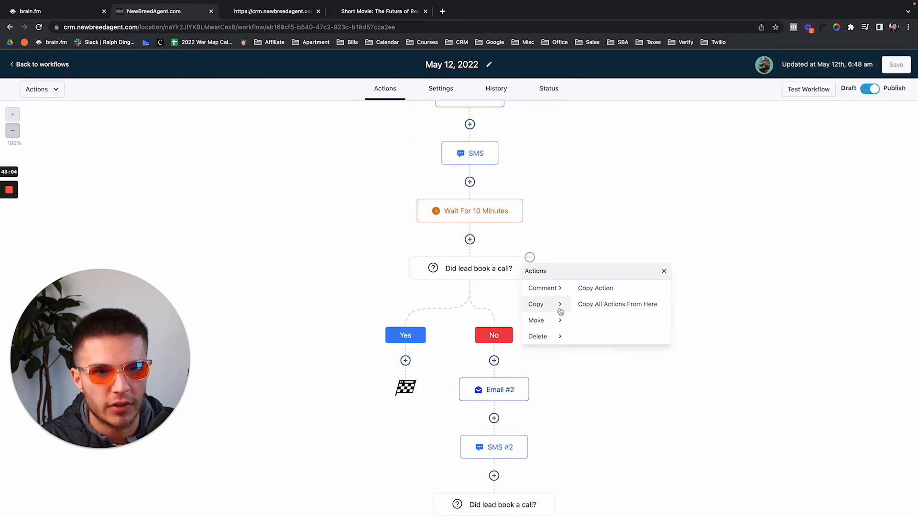
pyautogui.click(605, 307)
pyautogui.scroll(-8, 541, 364)
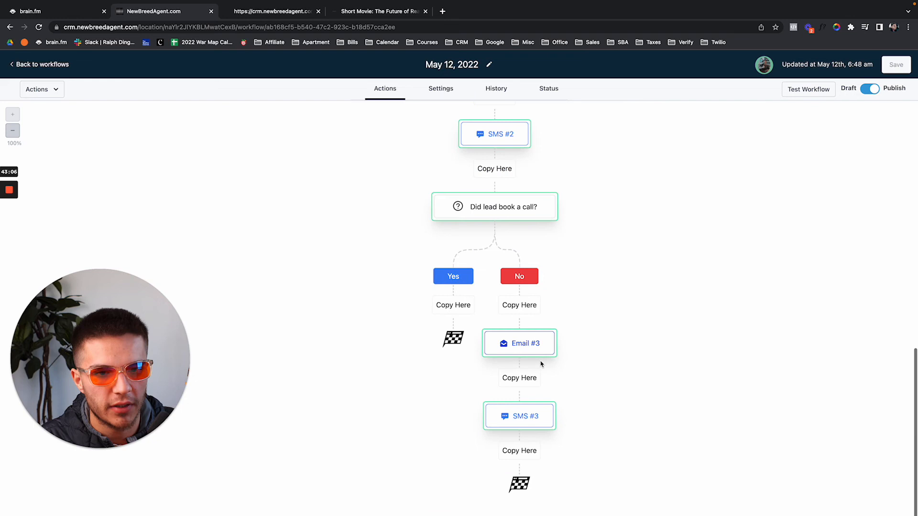
pyautogui.click(526, 453)
# Copy all actions from the first condition onward once more, to the end of the last No branch of the extended workflow
pyautogui.scroll(12, 531, 332)
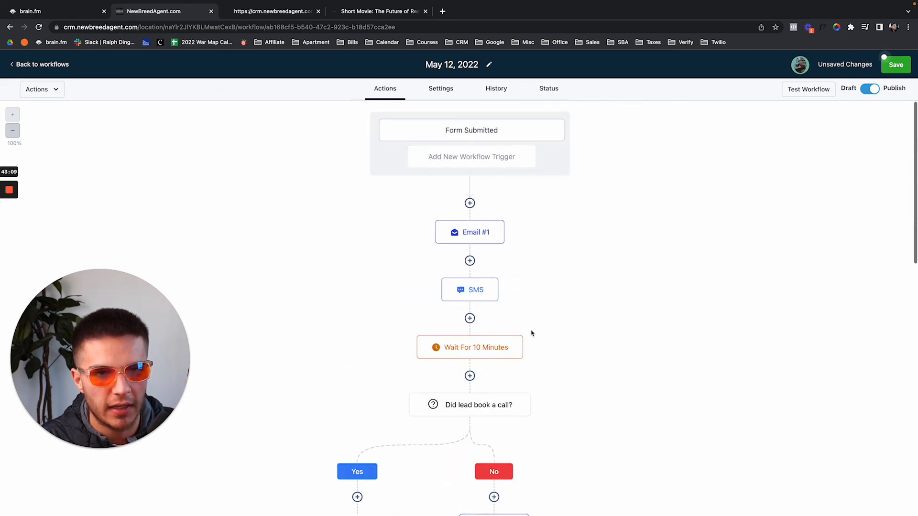
pyautogui.scroll(-2, 527, 354)
pyautogui.click(529, 320)
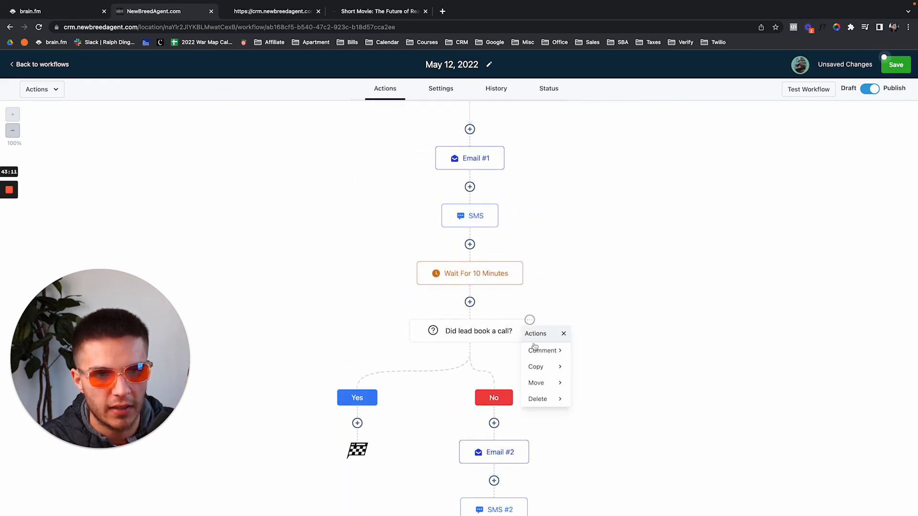
pyautogui.moveTo(557, 370)
pyautogui.click(588, 369)
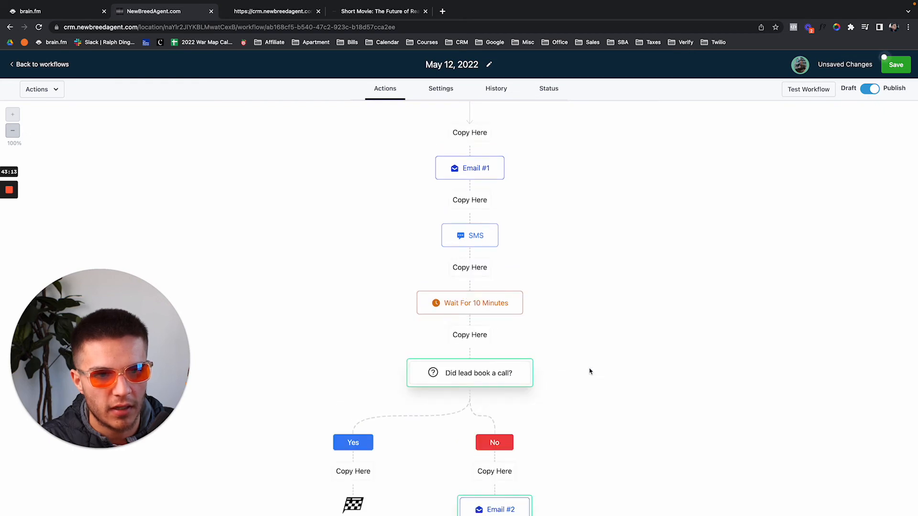
pyautogui.scroll(-4, 589, 371)
pyautogui.click(570, 452)
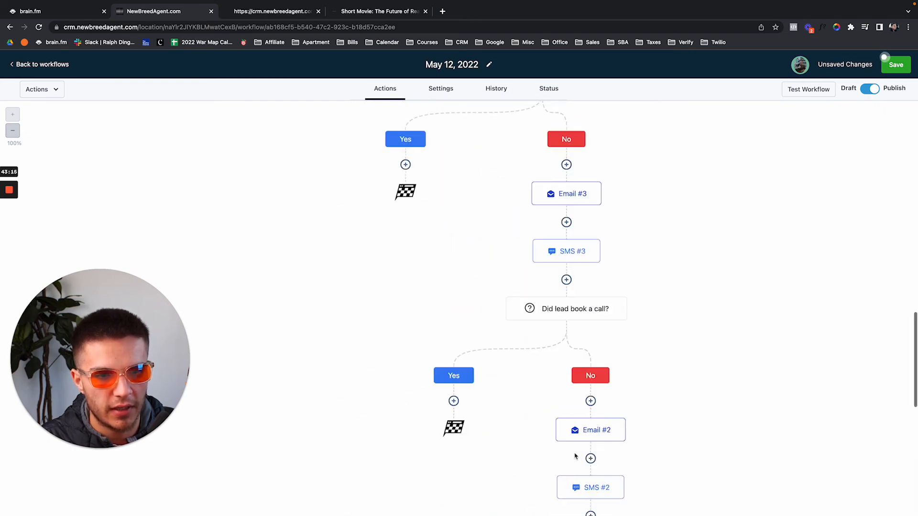
# Rename the copied Email #2 action in the third condition's No branch as "Email #4" and save the action
pyautogui.scroll(13, 688, 284)
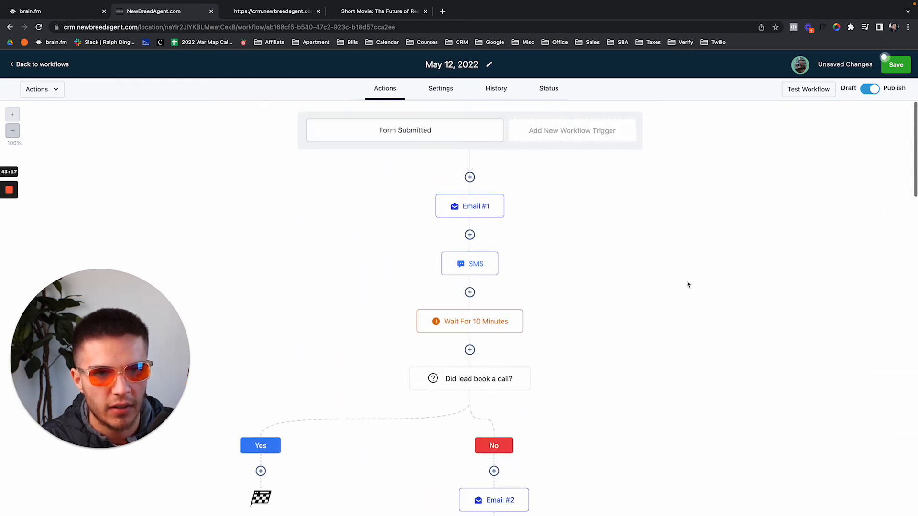
pyautogui.scroll(-4, 687, 285)
pyautogui.scroll(-3, 687, 285)
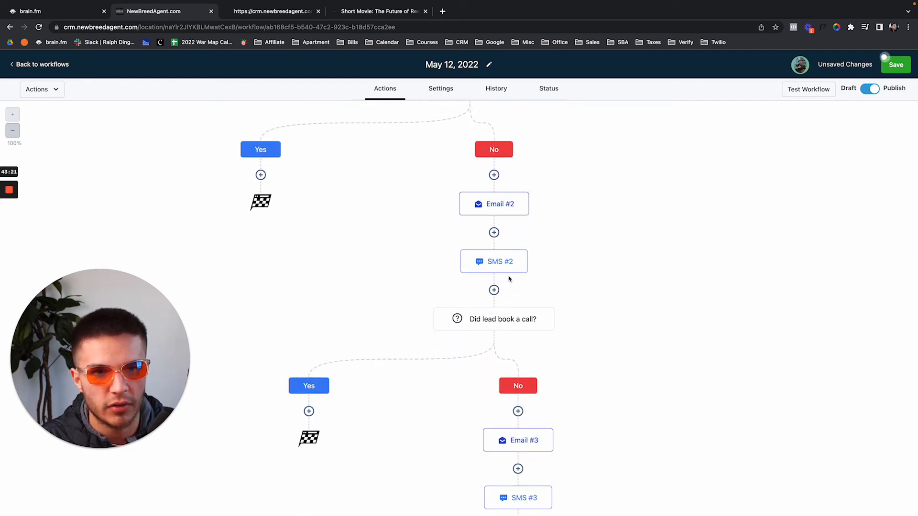
pyautogui.scroll(-3, 536, 279)
pyautogui.scroll(-4, 520, 357)
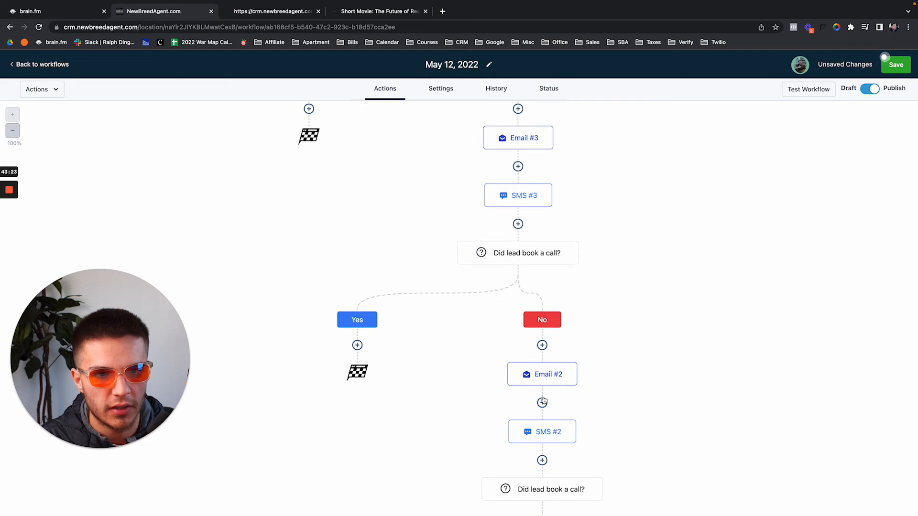
pyautogui.click(543, 380)
pyautogui.click(728, 146)
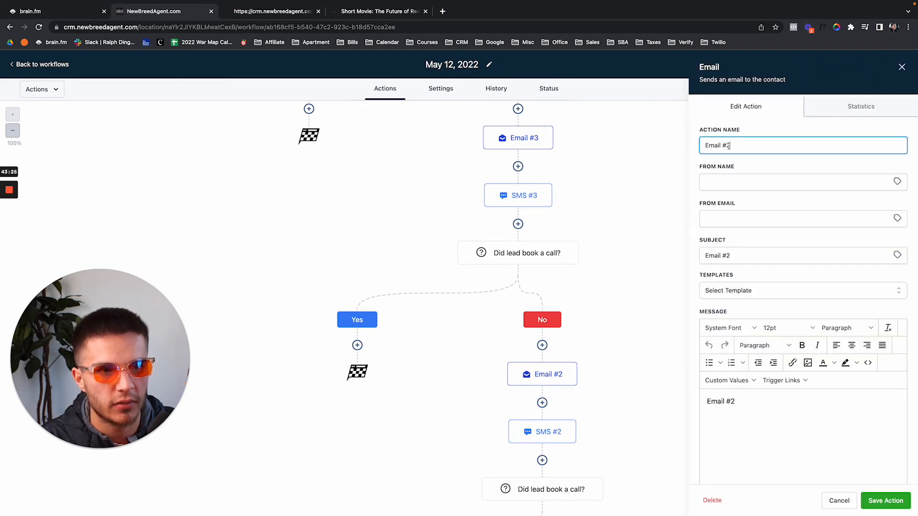
pyautogui.write('4')
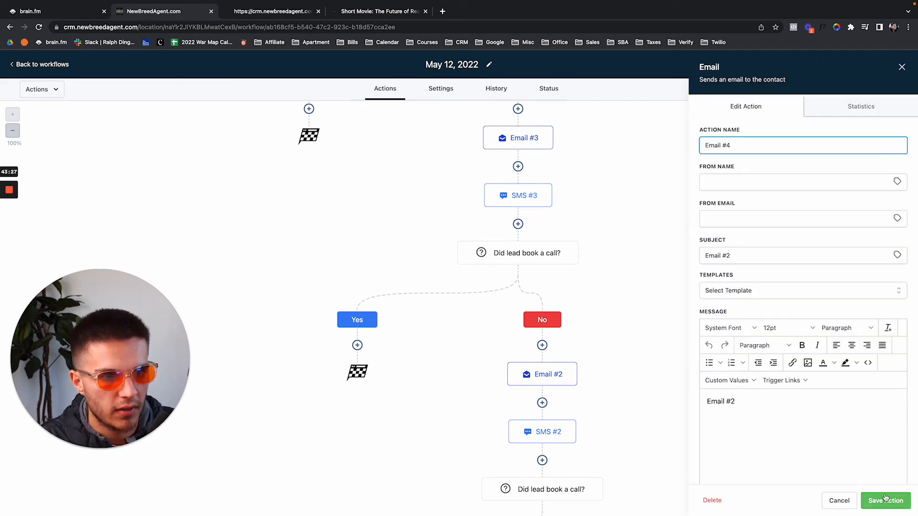
pyautogui.click(882, 500)
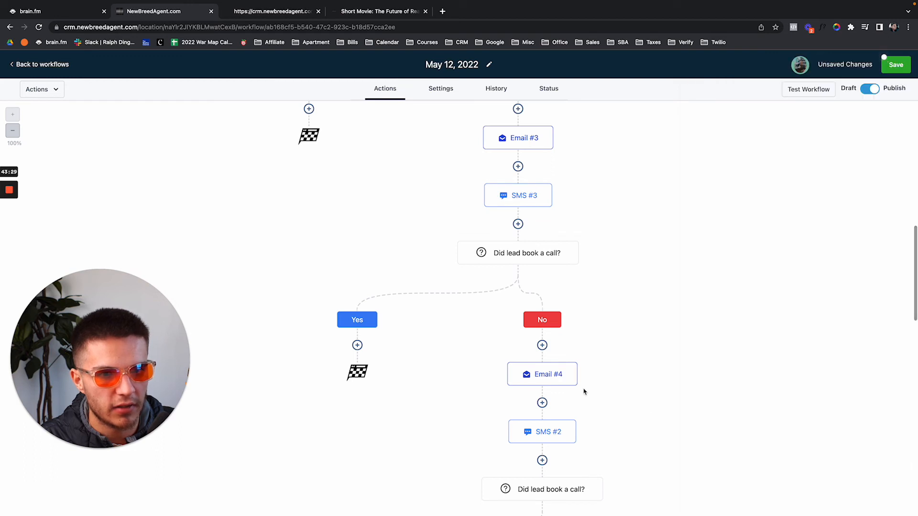
# Rename the copied SMS #2 action below Email #4 as "SMS #4" and save the action
pyautogui.scroll(-1, 558, 369)
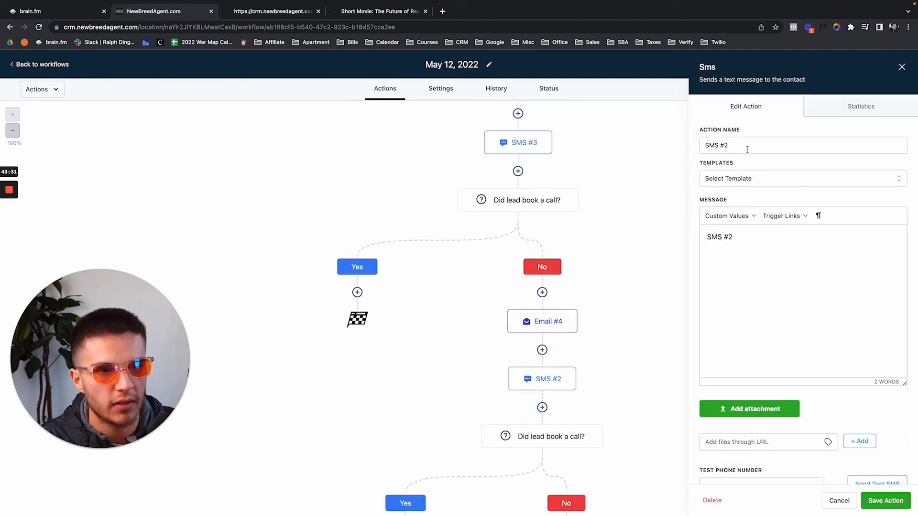
pyautogui.click(747, 150)
pyautogui.write('4')
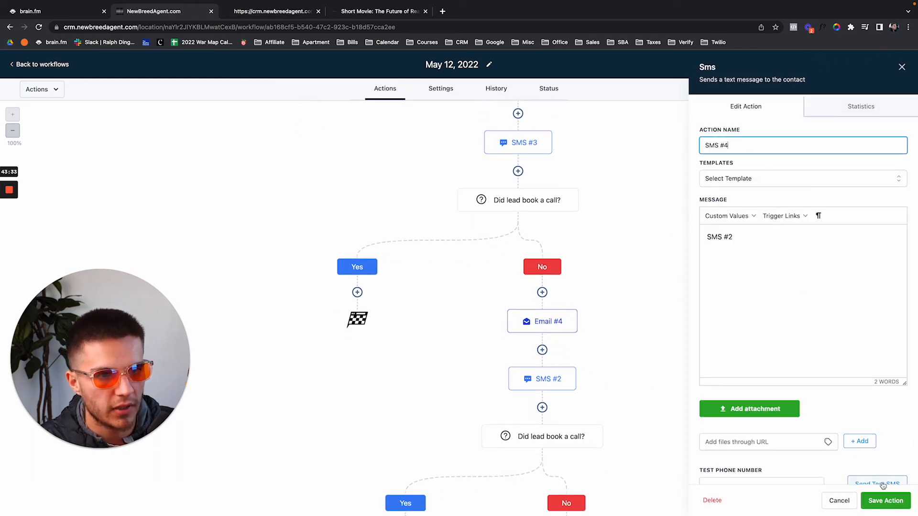
pyautogui.click(885, 500)
# Rename the copied Email #3 action in the No branch after SMS #4 as "Email #5" and save the action
pyautogui.scroll(2, 614, 409)
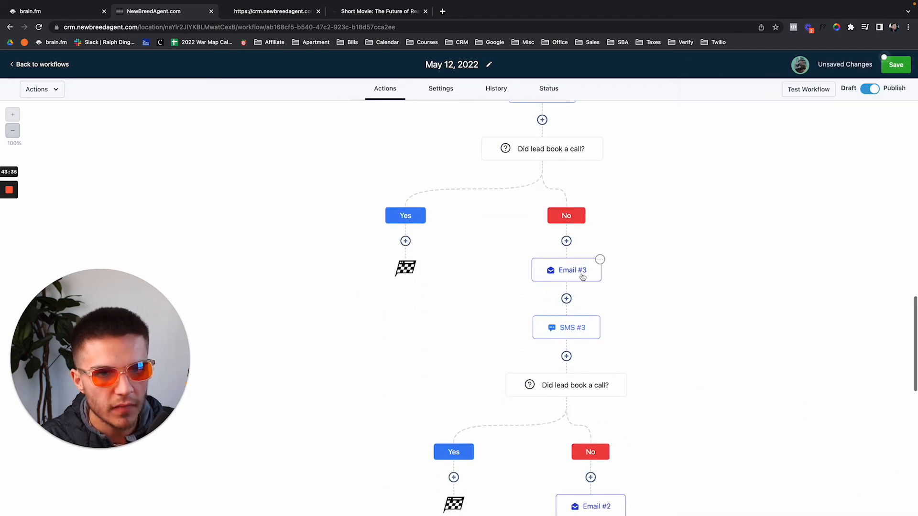
pyautogui.click(597, 261)
pyautogui.click(738, 144)
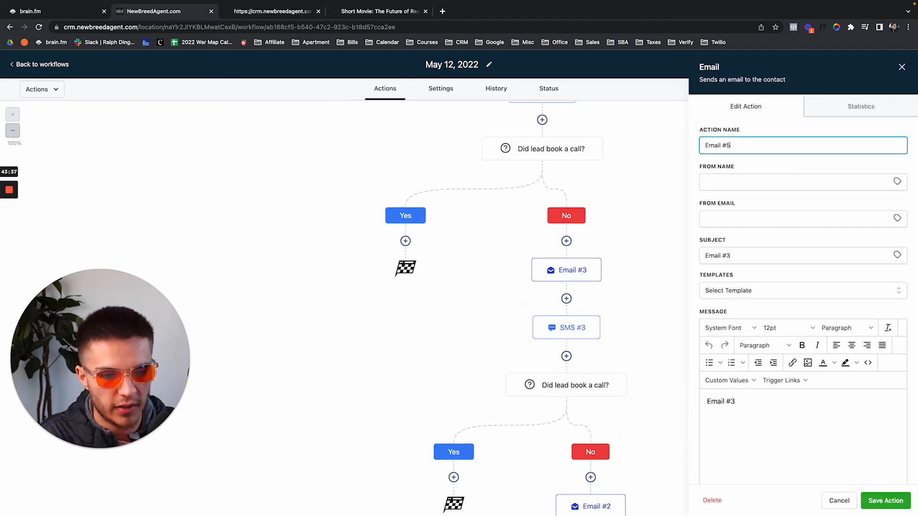
pyautogui.write('5')
pyautogui.click(885, 501)
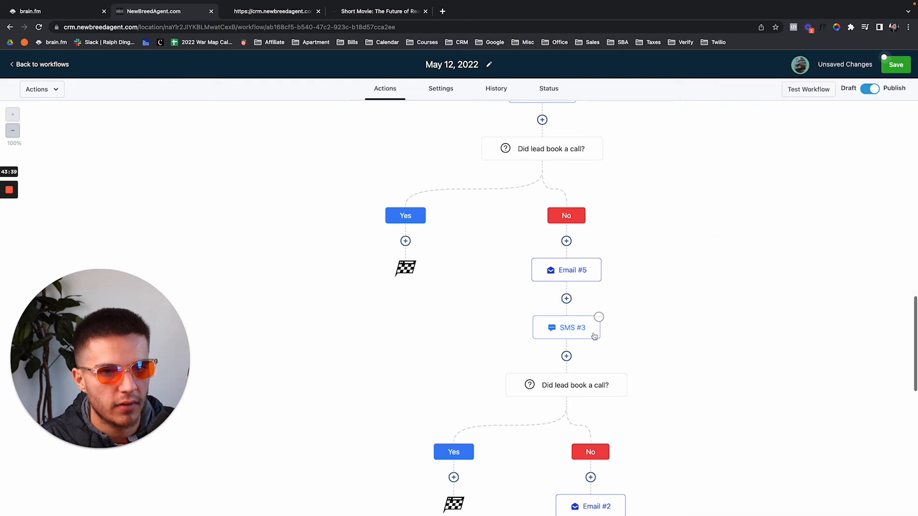
# Rename the copied SMS #3 action below Email #5 as "SMS #5", then save the action and the workflow
pyautogui.click(593, 328)
pyautogui.click(737, 148)
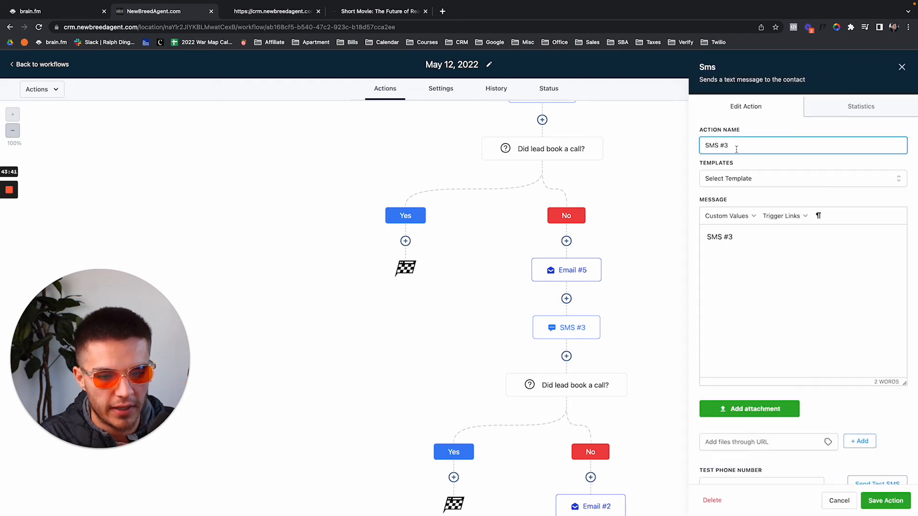
pyautogui.write('5')
pyautogui.click(885, 501)
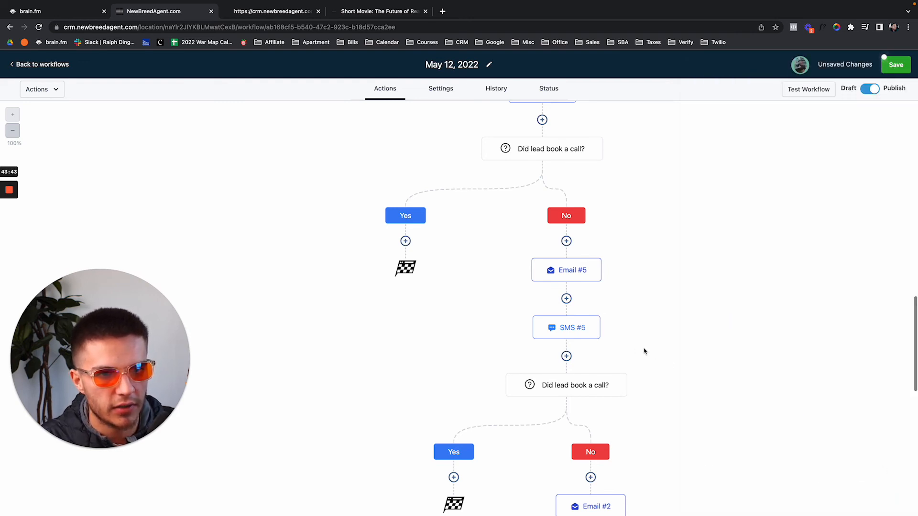
pyautogui.scroll(-5, 644, 351)
pyautogui.click(894, 63)
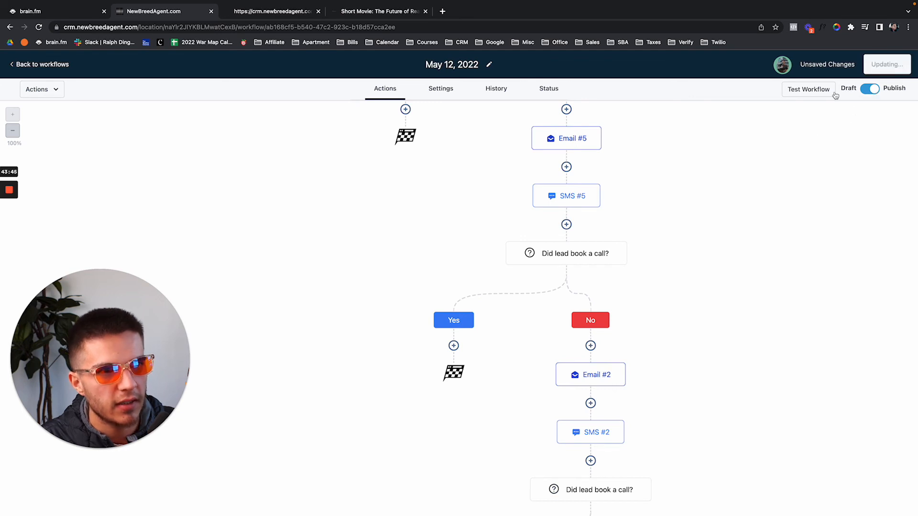
# Rename the copied Email #2 action in the No branch after SMS #5 as "Email #6" and save the action
pyautogui.scroll(-4, 633, 269)
pyautogui.click(603, 268)
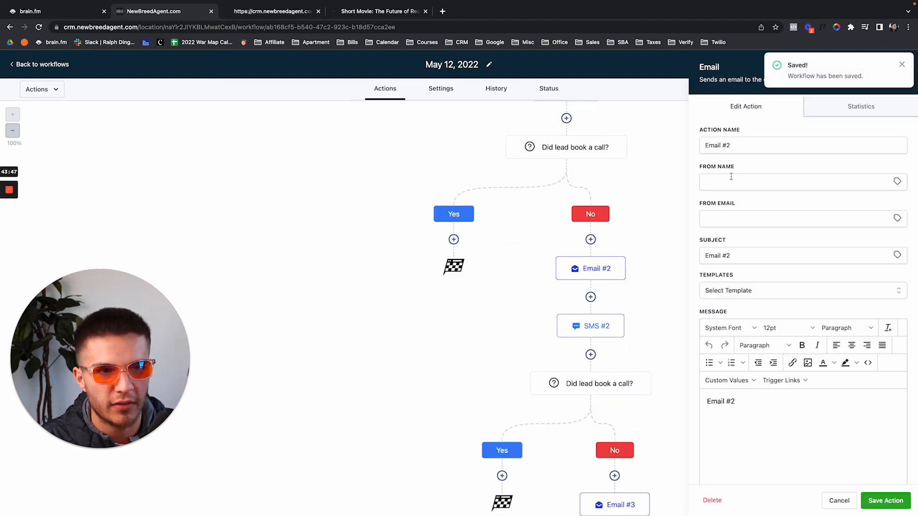
pyautogui.click(742, 148)
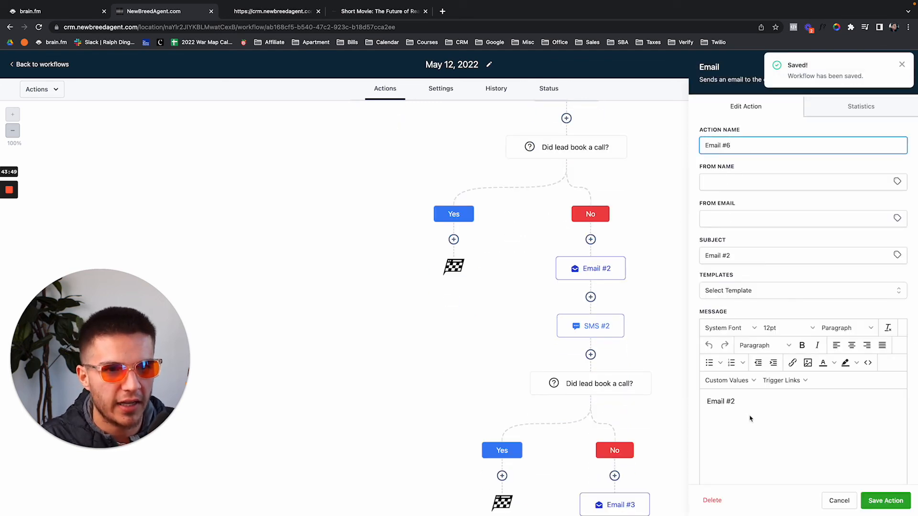
pyautogui.click(886, 500)
# Rename the copied SMS #2 action below Email #6 as "SMS #6" and save the action
pyautogui.click(593, 326)
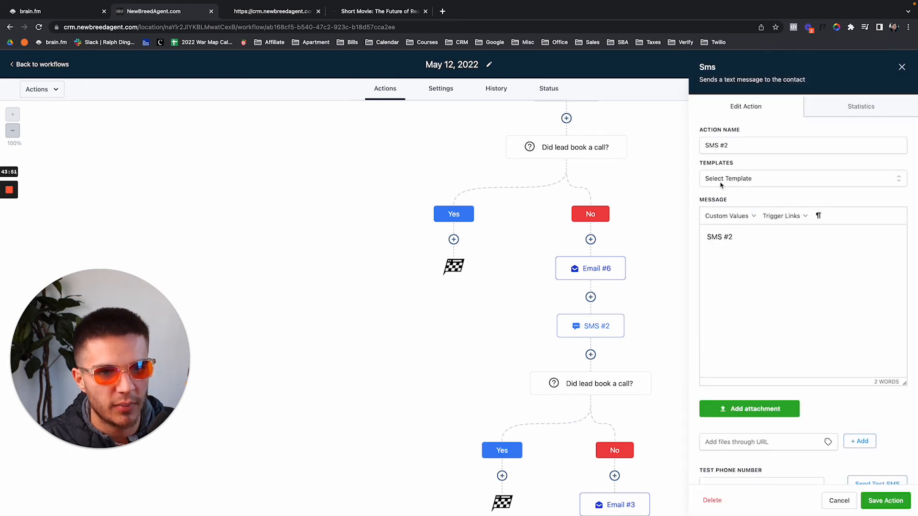
pyautogui.click(734, 145)
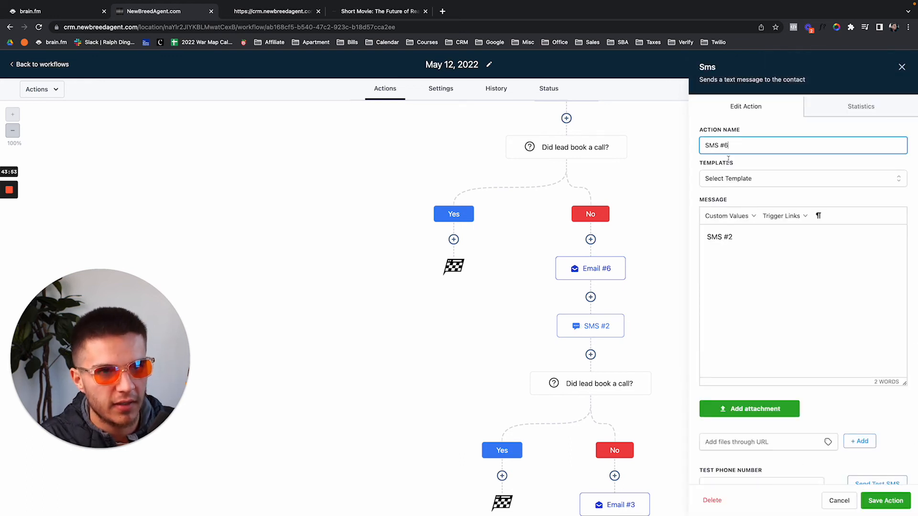
pyautogui.write('6')
pyautogui.click(885, 501)
# Rename the copied Email #3 action in the No branch after SMS #6 as "Email #7" and save the action
pyautogui.scroll(-8, 725, 381)
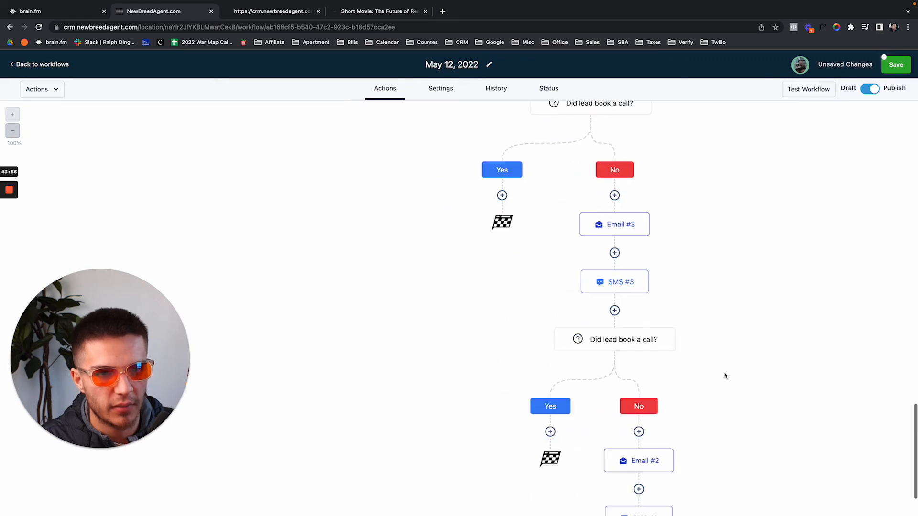
pyautogui.scroll(10, 725, 380)
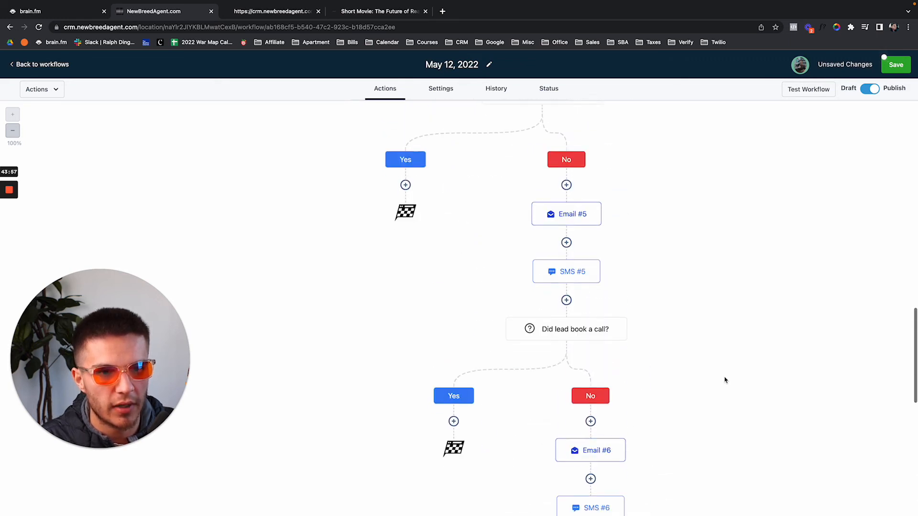
pyautogui.scroll(-4, 723, 380)
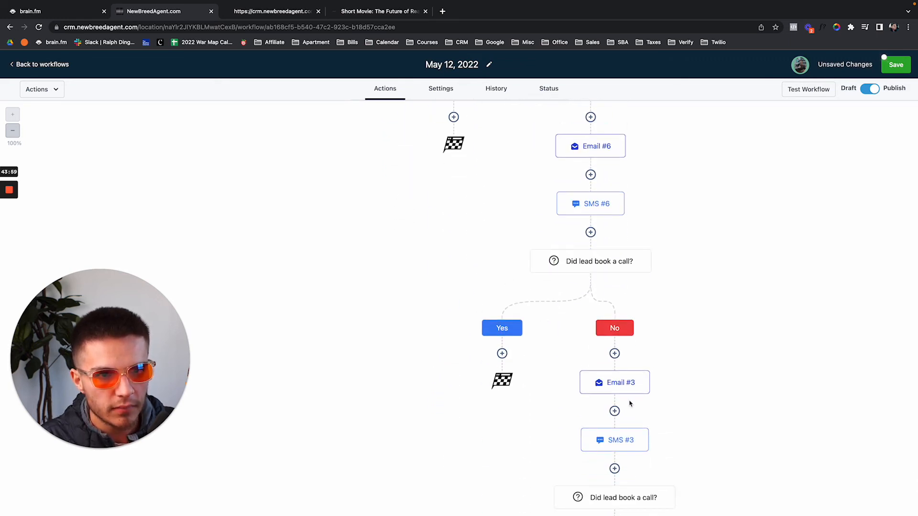
pyautogui.click(635, 395)
pyautogui.click(752, 145)
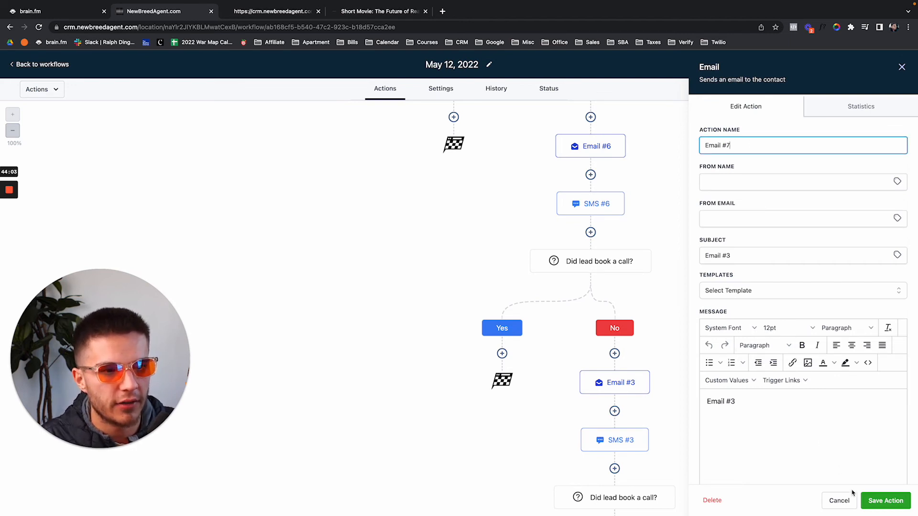
pyautogui.click(865, 499)
# Delete the "Did lead book a call?" condition following Email #7 and its SMS, including all of its branches
pyautogui.scroll(-5, 715, 366)
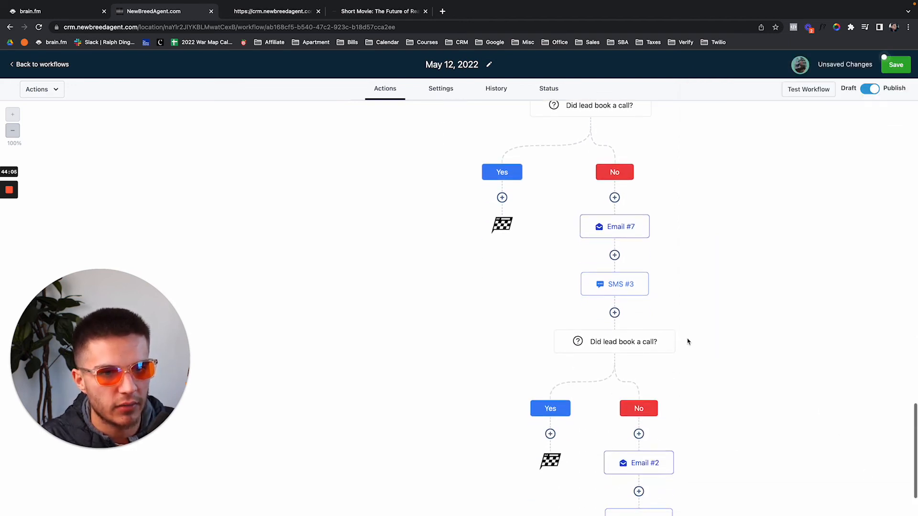
pyautogui.scroll(-2, 688, 342)
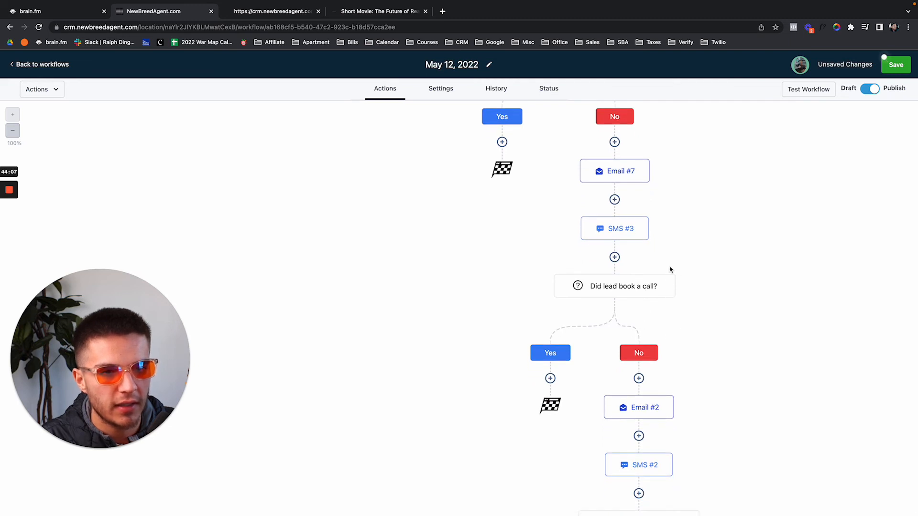
pyautogui.click(674, 278)
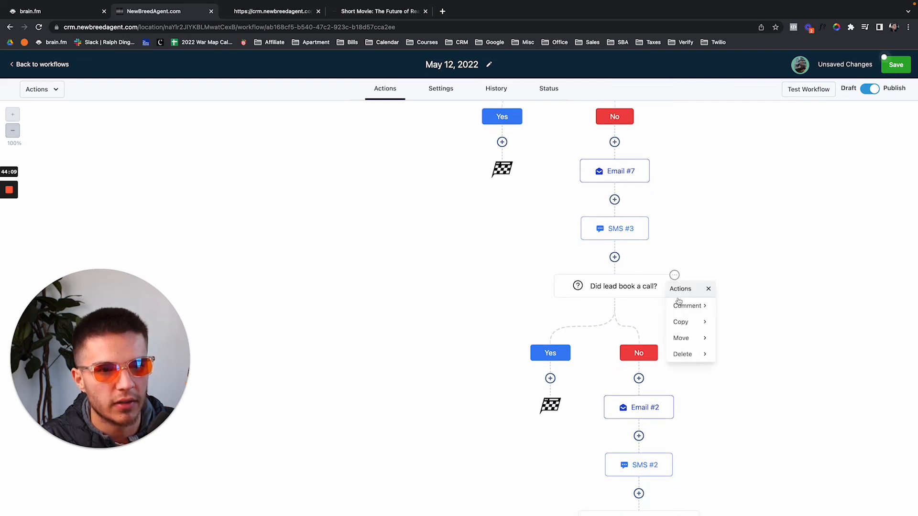
pyautogui.moveTo(686, 354)
pyautogui.click(743, 306)
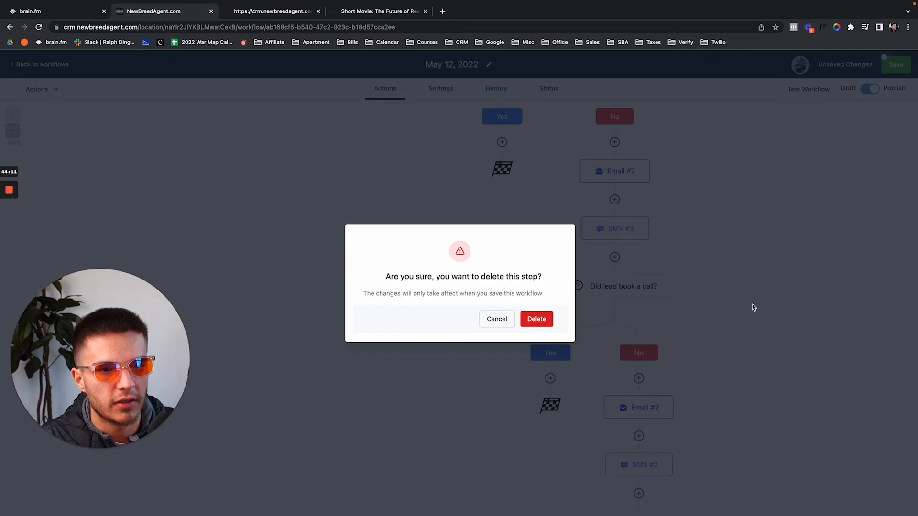
pyautogui.click(537, 319)
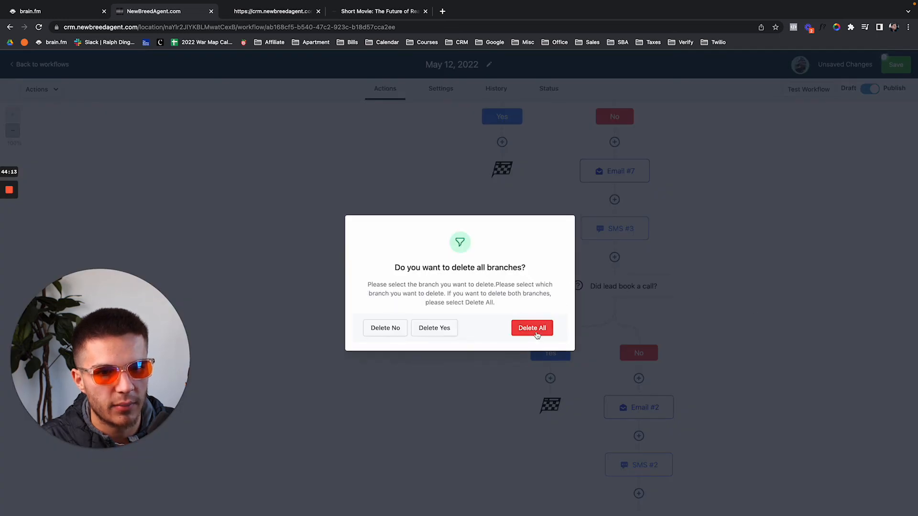
pyautogui.click(536, 331)
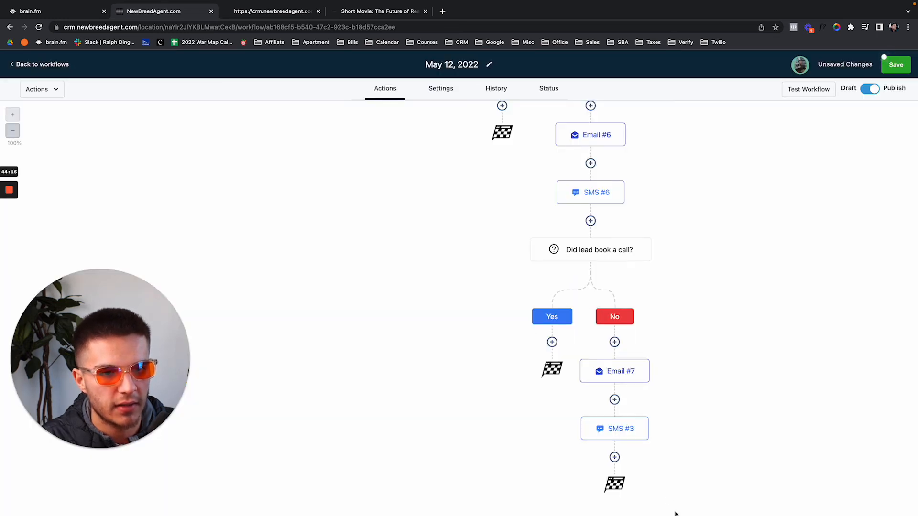
# Rename the last SMS action, below Email #7, as "SMS #7" and save the action and the workflow
pyautogui.click(609, 428)
pyautogui.click(755, 141)
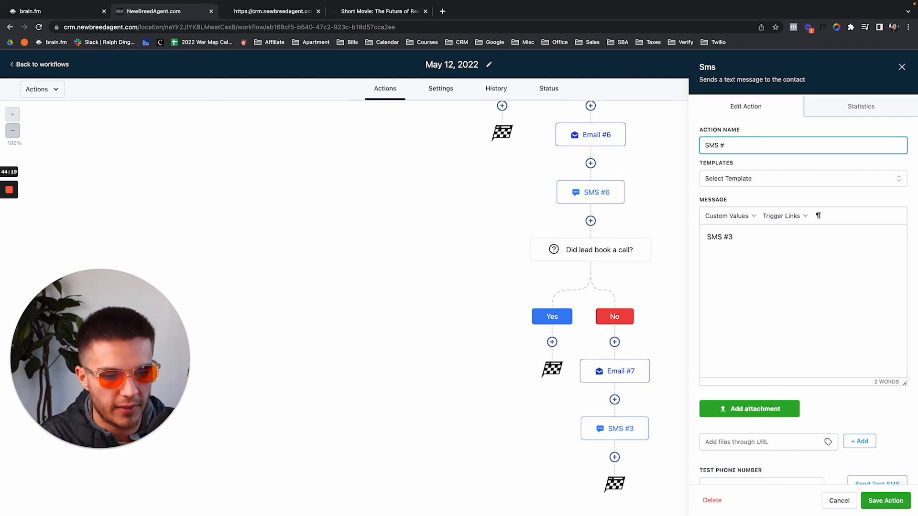
pyautogui.write('7')
pyautogui.click(880, 498)
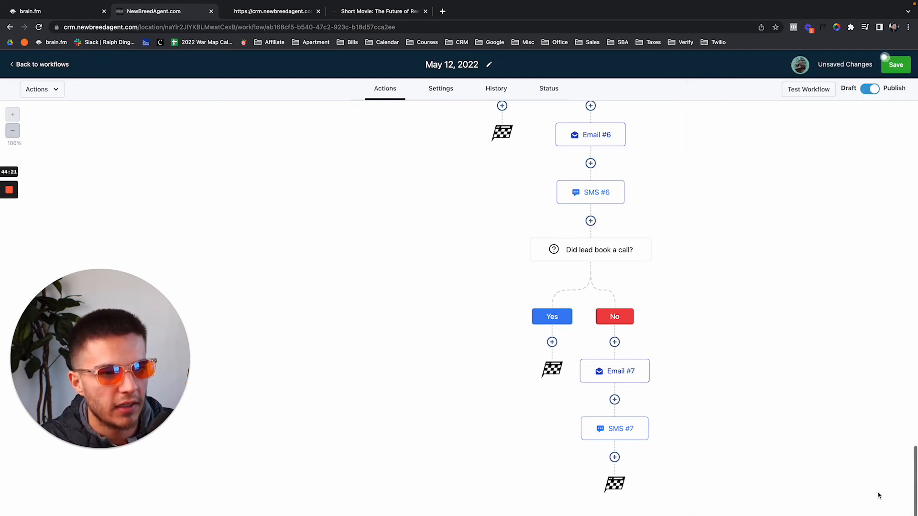
# Review the workflow from the Form Submitted trigger through the 10-minute wait, the first condition and the Email #2 and SMS #2 follow-ups
pyautogui.scroll(15, 672, 227)
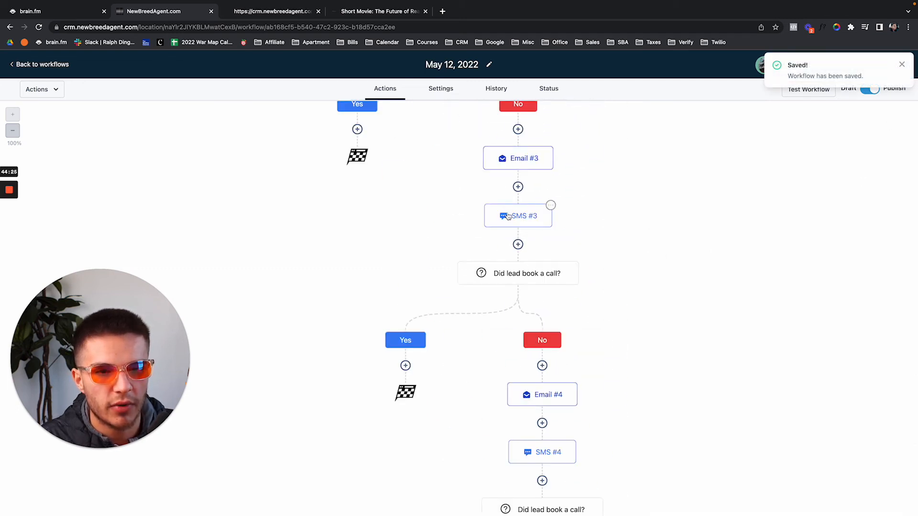
pyautogui.scroll(10, 549, 206)
pyautogui.scroll(1, 509, 217)
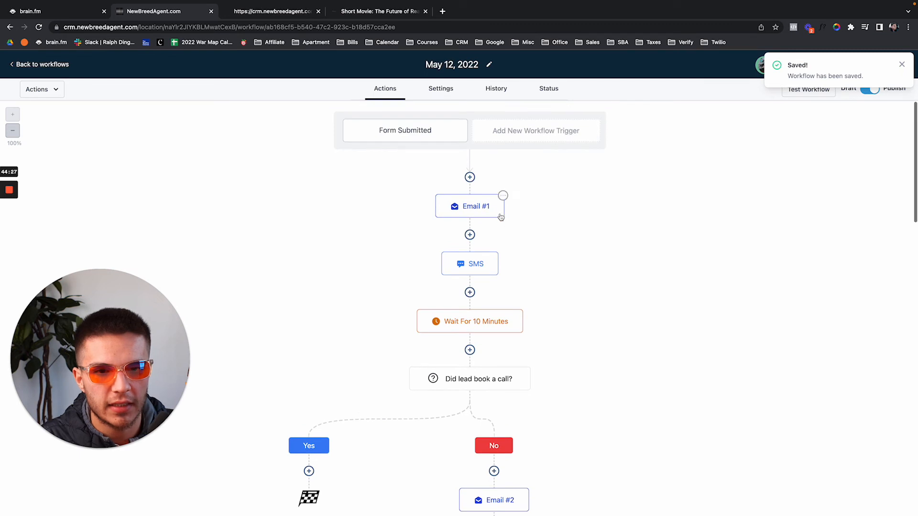
pyautogui.scroll(-2, 537, 416)
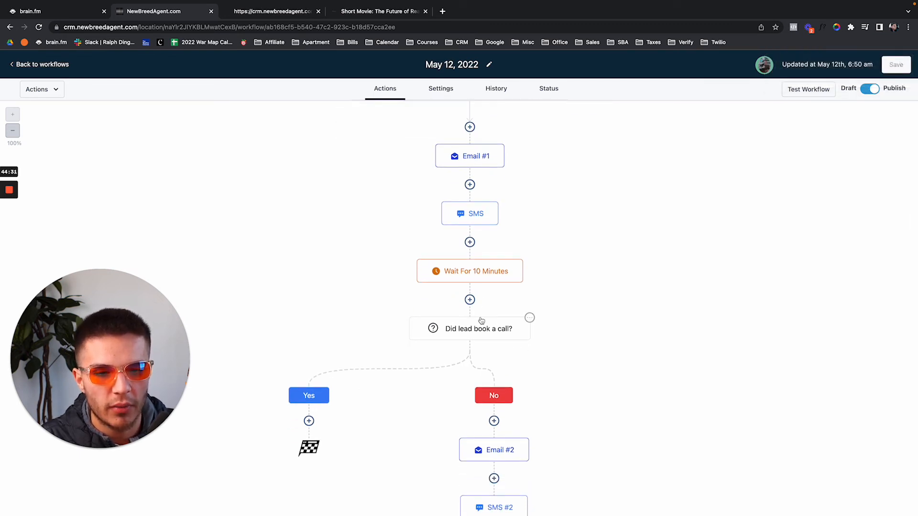
pyautogui.scroll(-1, 526, 313)
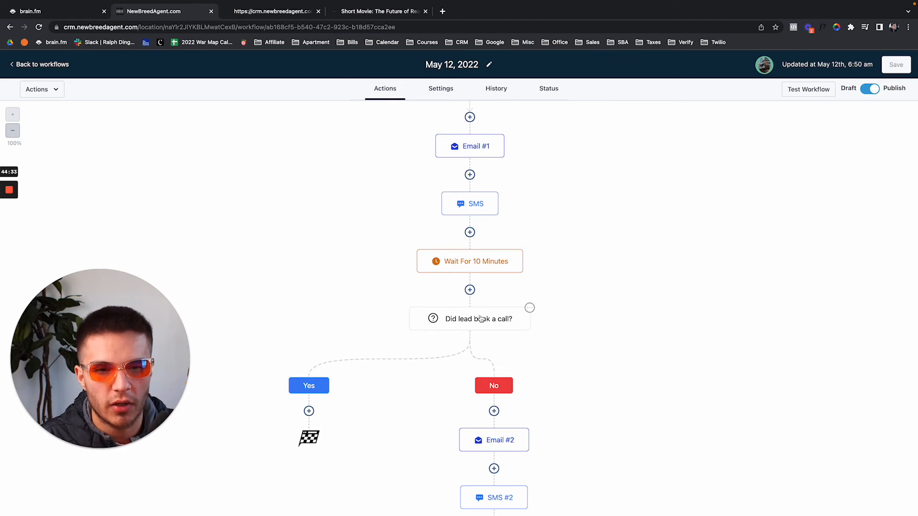
pyautogui.scroll(-3, 477, 270)
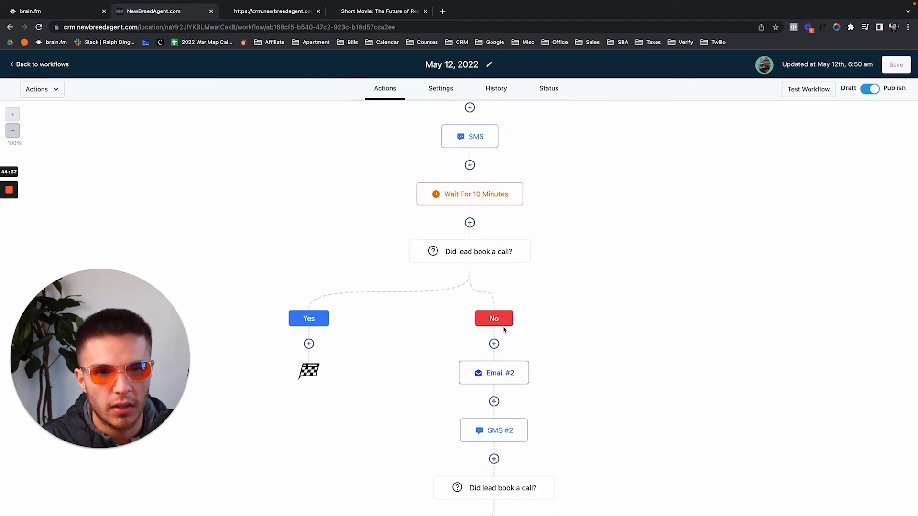
pyautogui.scroll(-1, 500, 335)
pyautogui.scroll(2, 482, 306)
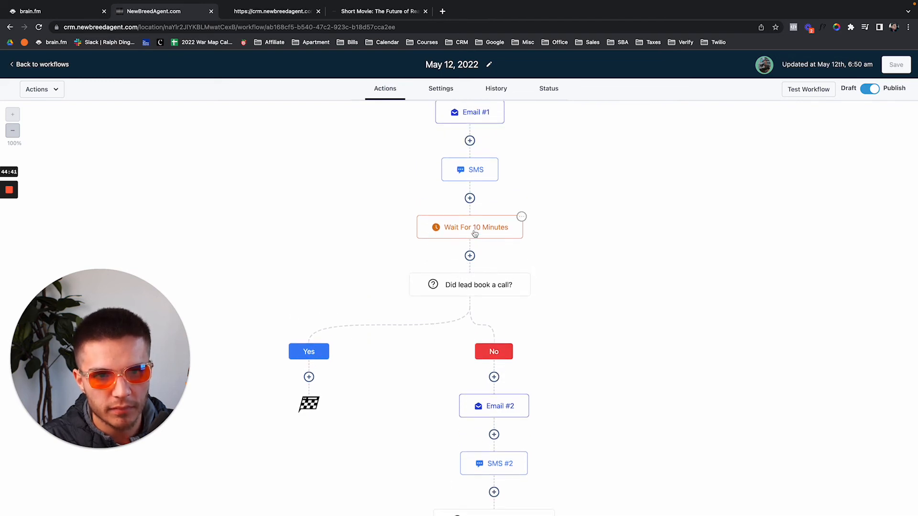
pyautogui.scroll(-2, 479, 323)
pyautogui.scroll(1, 497, 373)
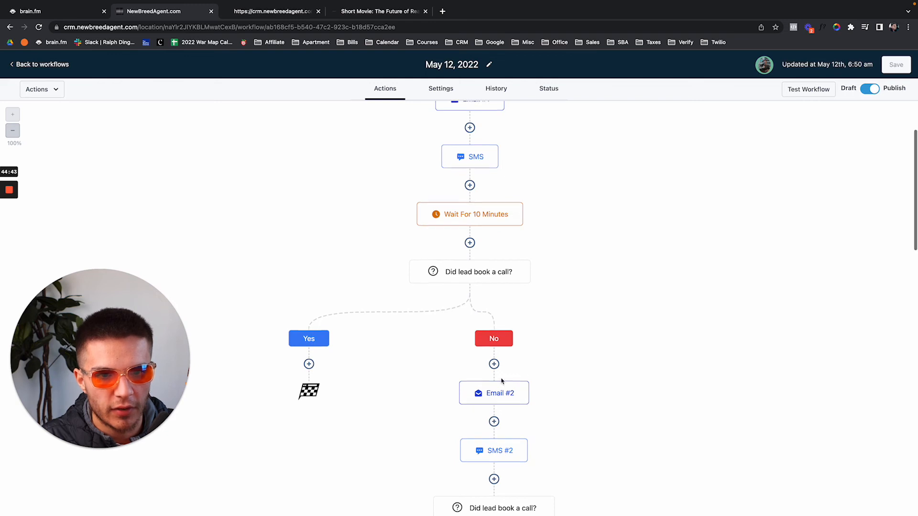
pyautogui.scroll(3, 502, 378)
pyautogui.scroll(-5, 533, 375)
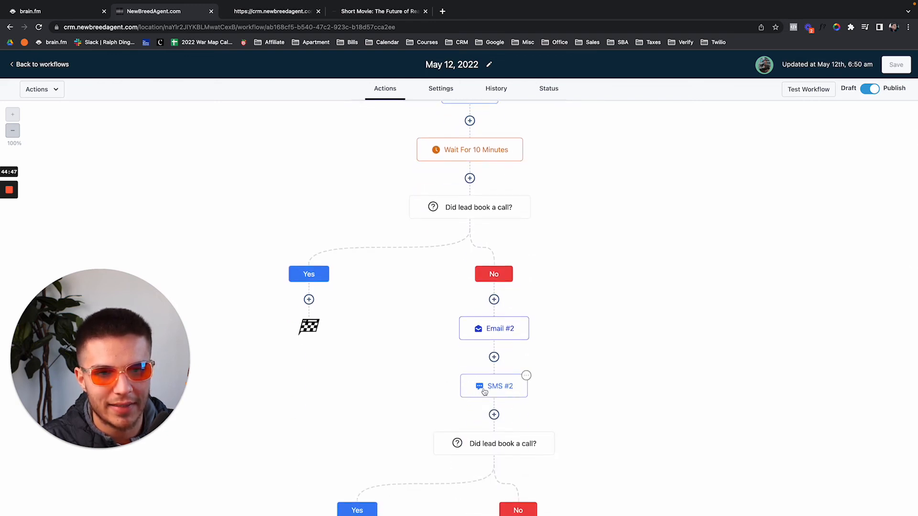
pyautogui.scroll(4, 456, 366)
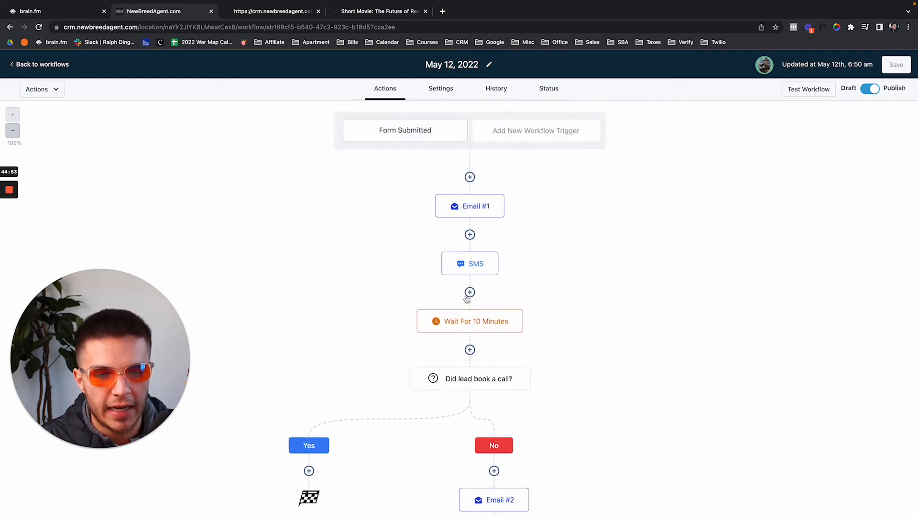
pyautogui.scroll(-1, 467, 319)
pyautogui.scroll(-3, 468, 319)
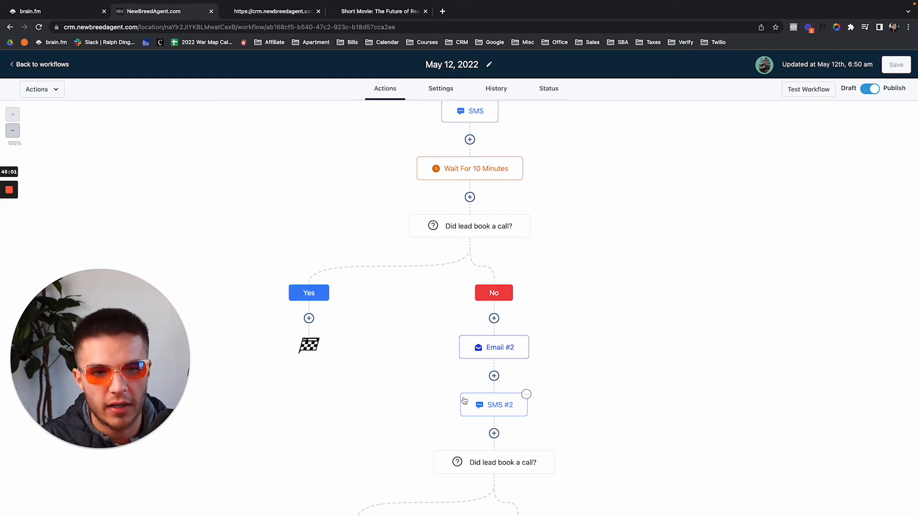
pyautogui.scroll(-1, 481, 402)
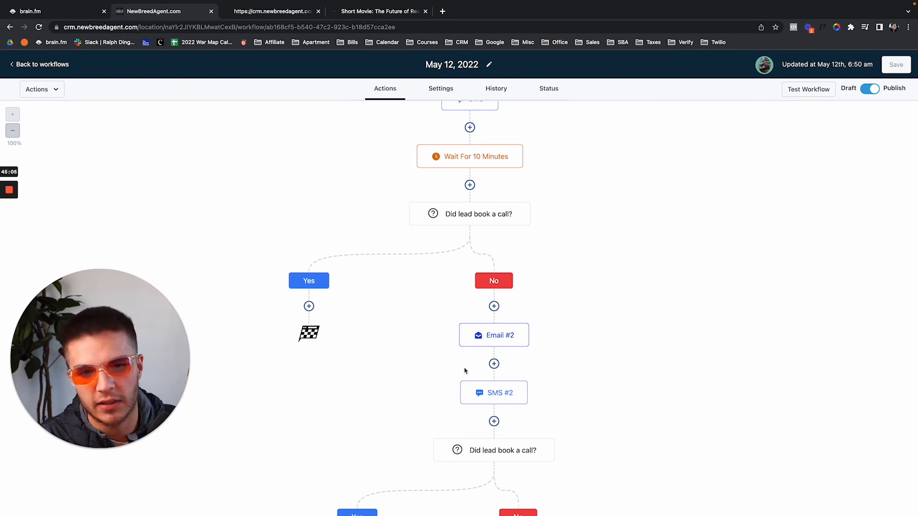
# Examine the sequence from Email #1 to SMS #3 for the delays between follow-ups and the "Did lead book a call?" conditions
pyautogui.scroll(-3, 464, 371)
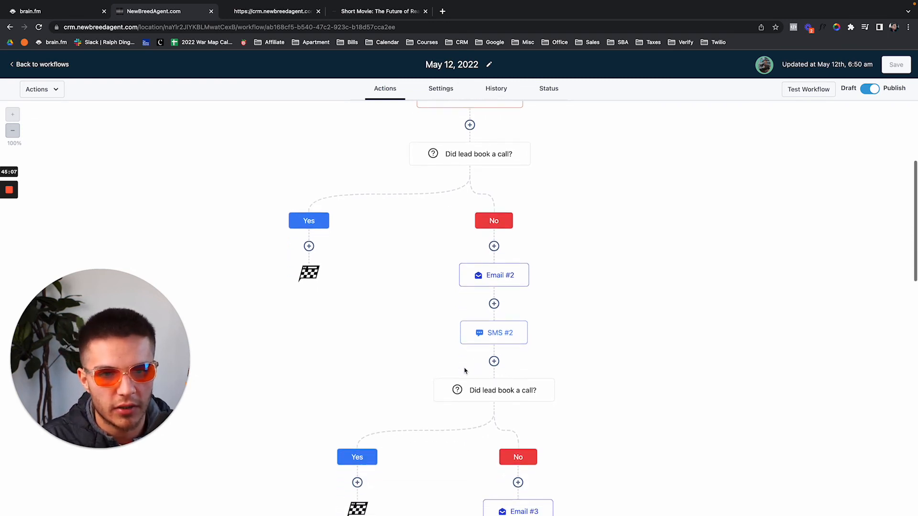
pyautogui.scroll(10, 463, 318)
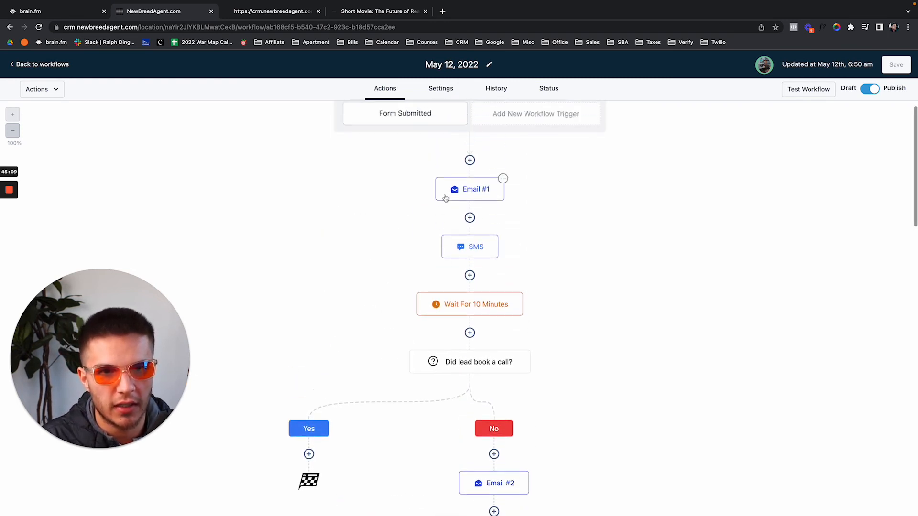
pyautogui.scroll(-4, 488, 330)
pyautogui.scroll(-9, 461, 282)
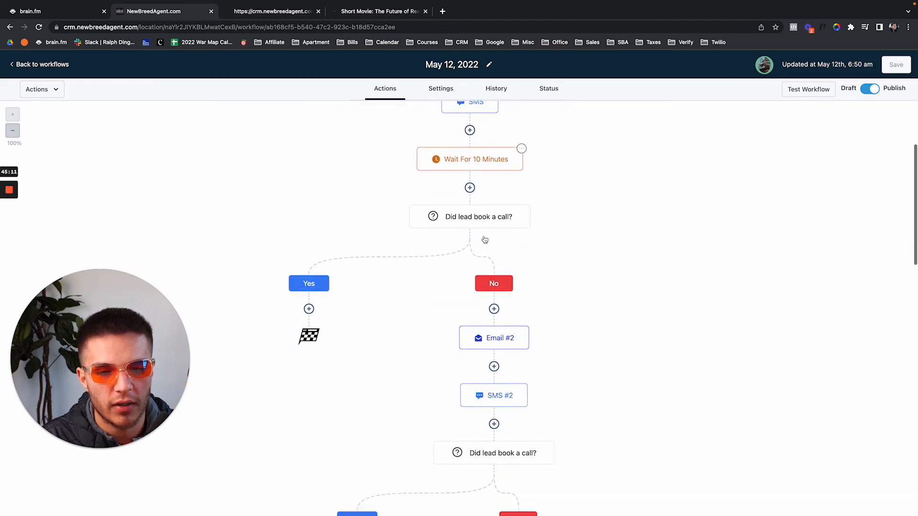
pyautogui.scroll(-9, 458, 292)
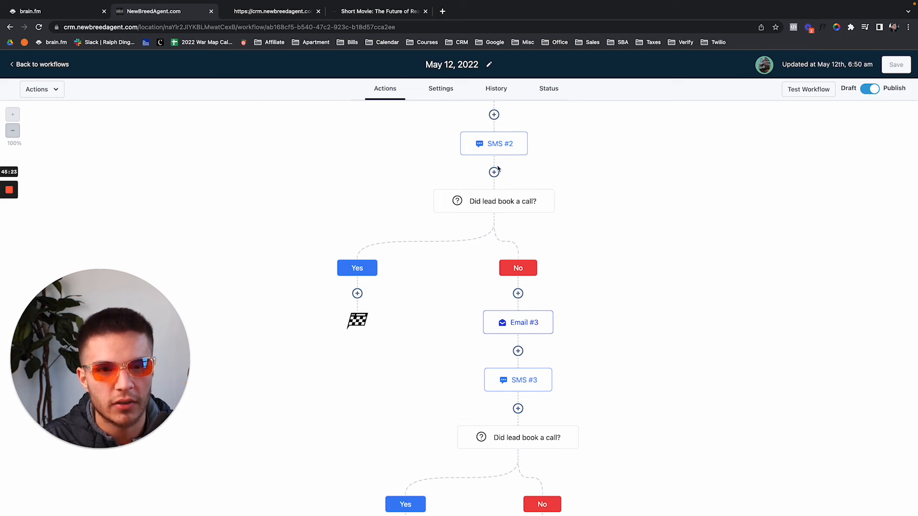
pyautogui.scroll(3, 497, 169)
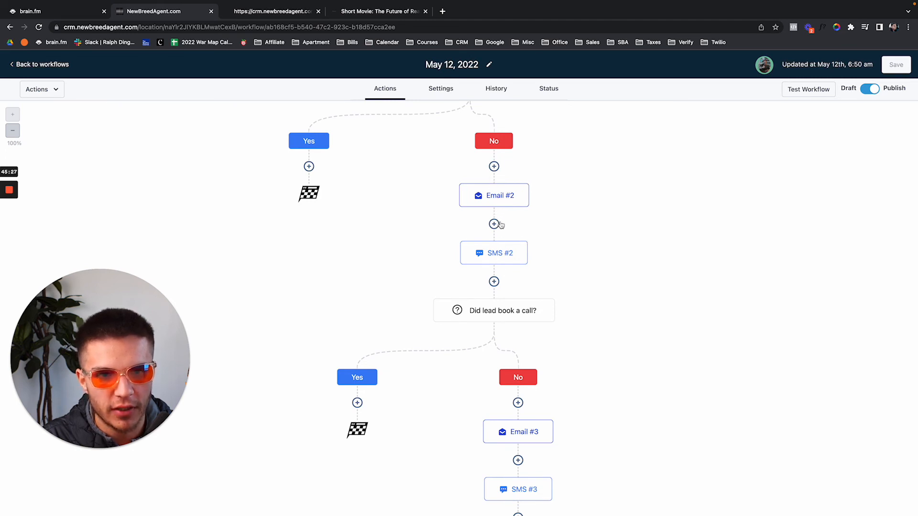
pyautogui.scroll(1, 499, 258)
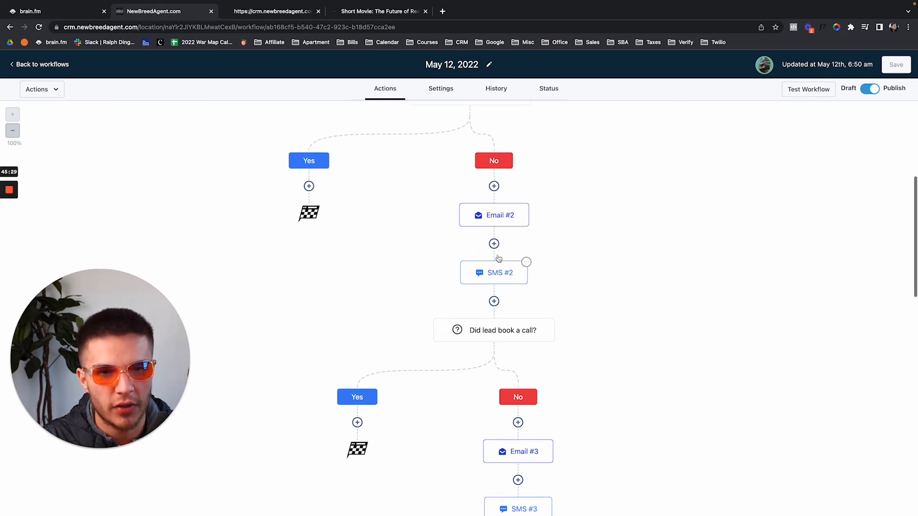
pyautogui.scroll(3, 499, 258)
pyautogui.scroll(-2, 502, 287)
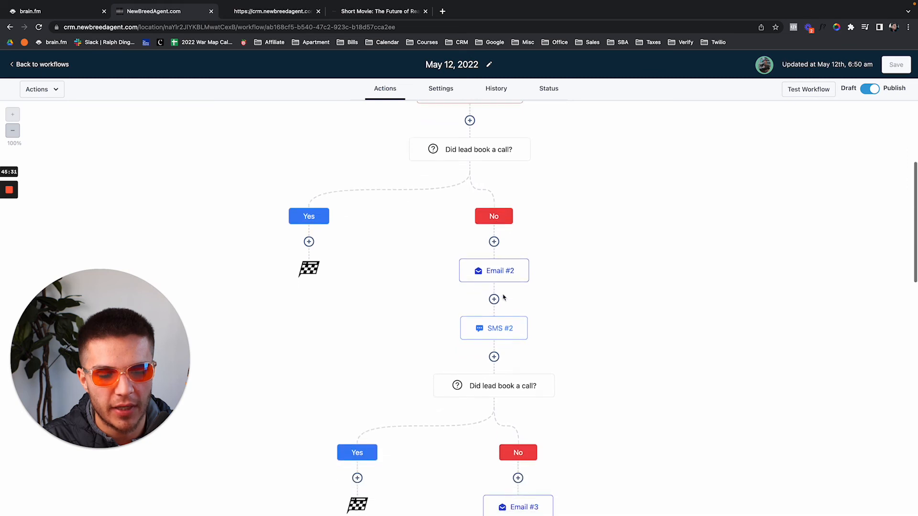
# Add a Wait action with a 2-day time delay after SMS #2 and save the action
pyautogui.click(494, 357)
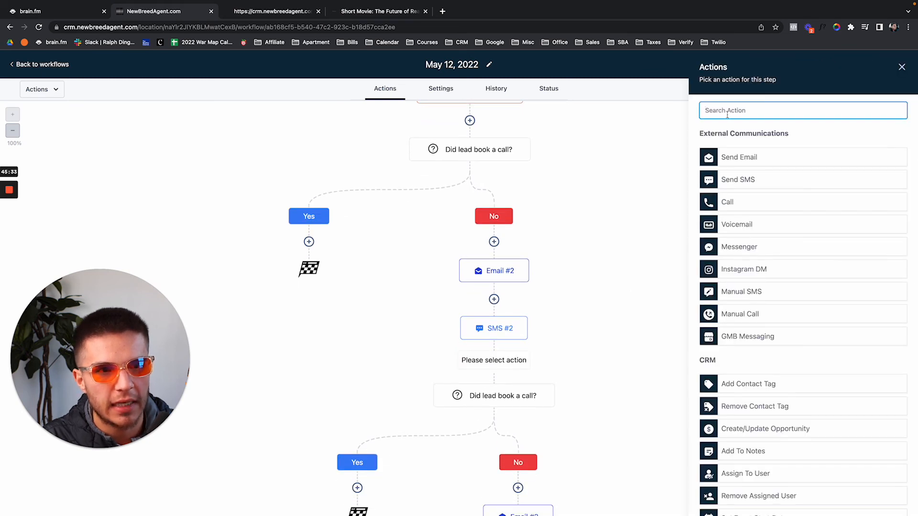
pyautogui.write('wait')
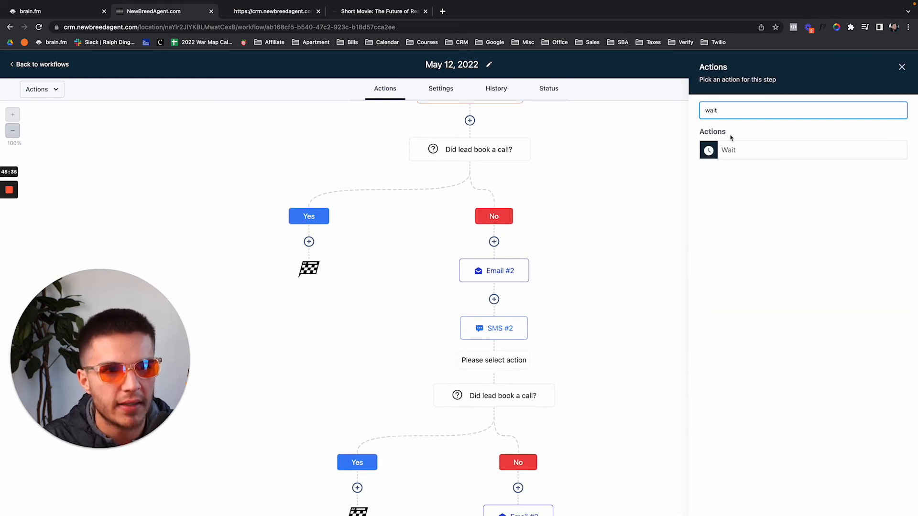
pyautogui.click(734, 149)
pyautogui.click(661, 212)
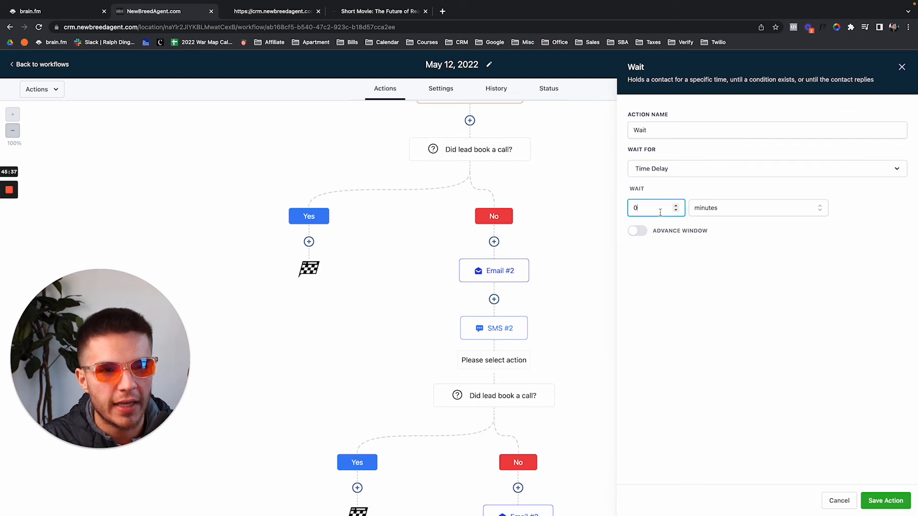
pyautogui.click(723, 214)
pyautogui.click(716, 260)
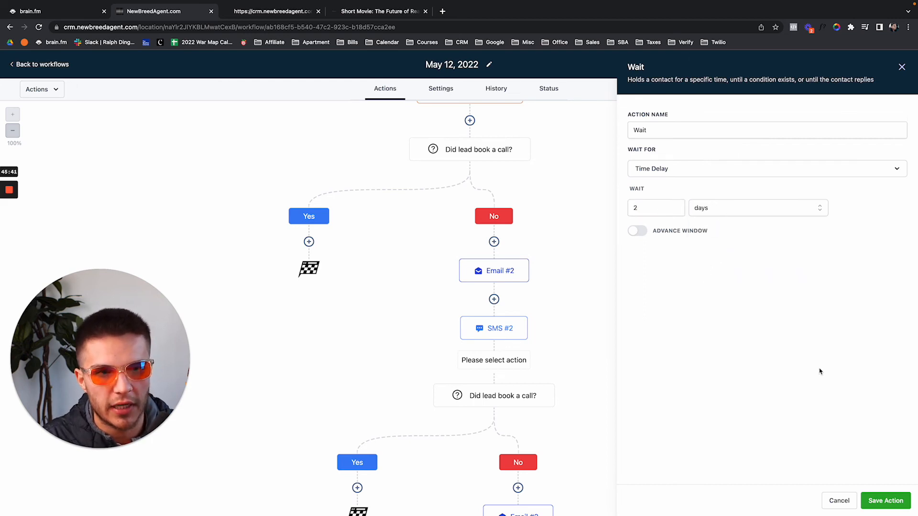
pyautogui.click(884, 500)
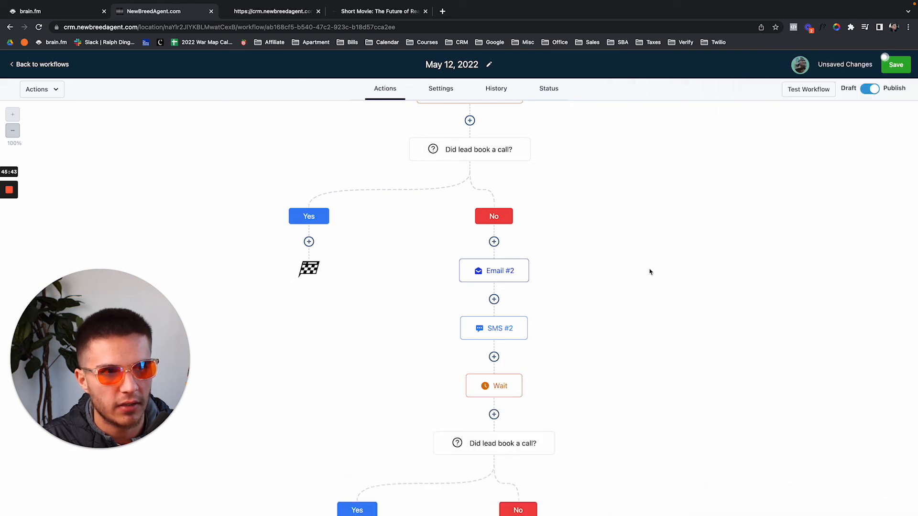
# Rename the Wait action below SMS #2 as "Wait 2 days", then save the action and the workflow
pyautogui.click(499, 397)
pyautogui.click(684, 133)
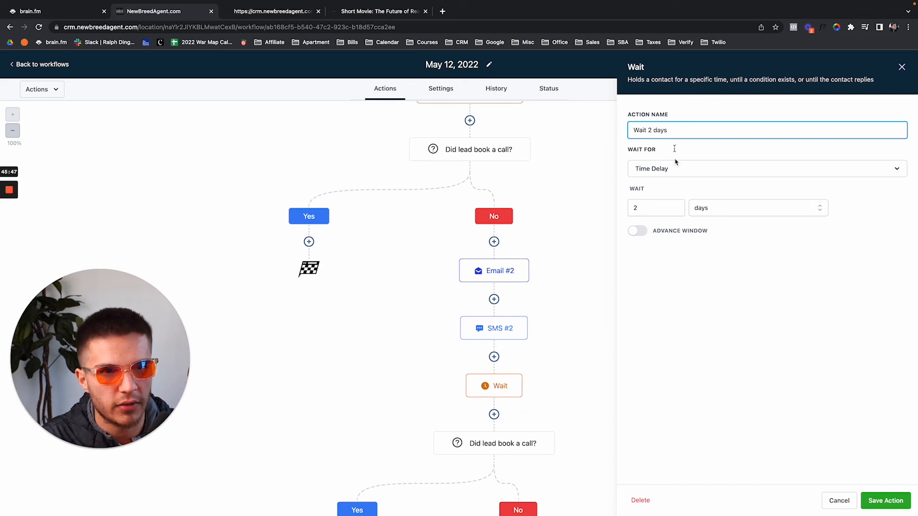
pyautogui.write('2 days')
pyautogui.click(886, 500)
pyautogui.click(901, 71)
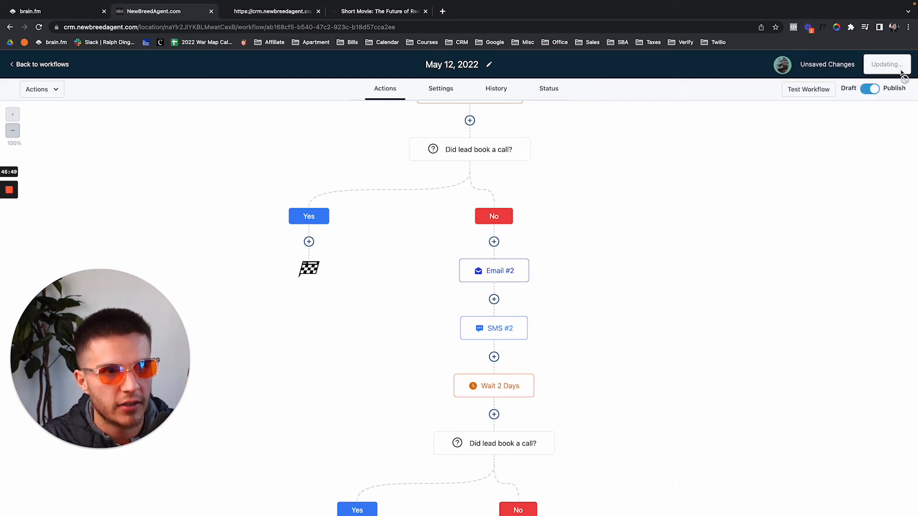
# Review the flow from the Form Submitted trigger through both waits and the first two conditions down to Email #3 and SMS #3
pyautogui.scroll(-5, 626, 214)
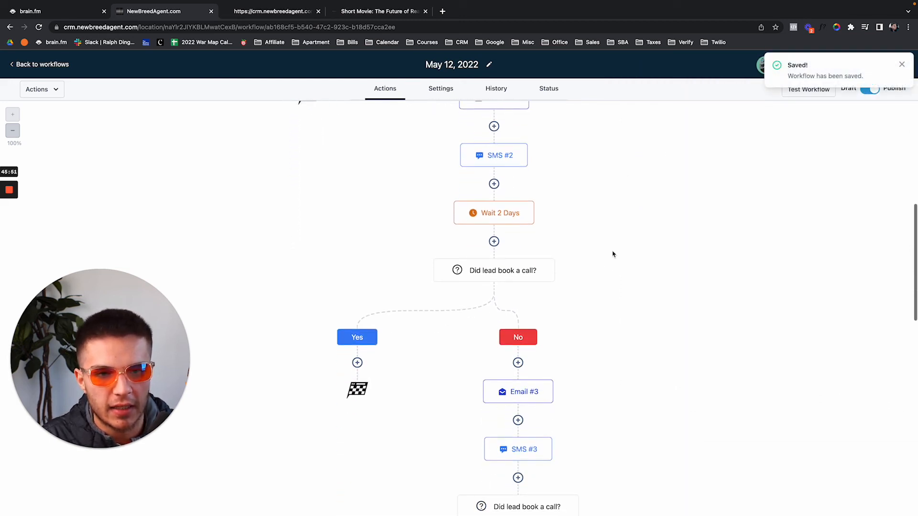
pyautogui.scroll(10, 593, 267)
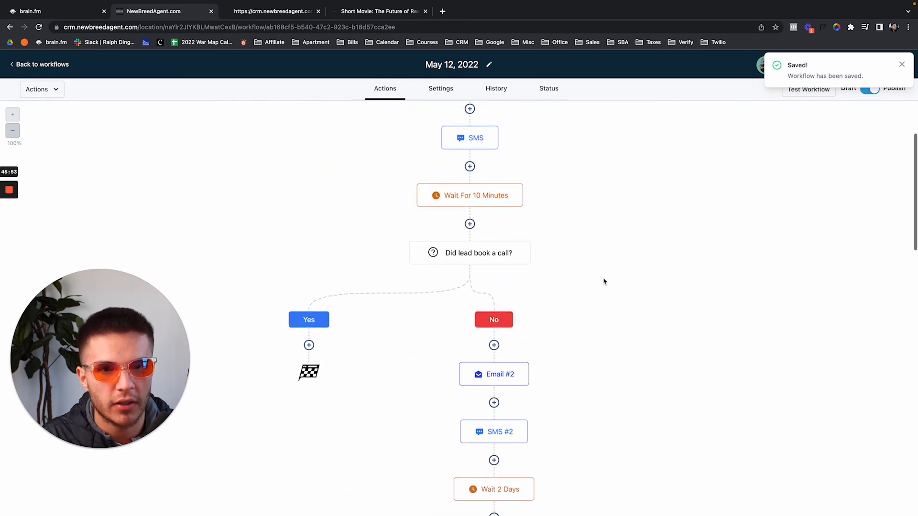
pyautogui.scroll(1, 555, 240)
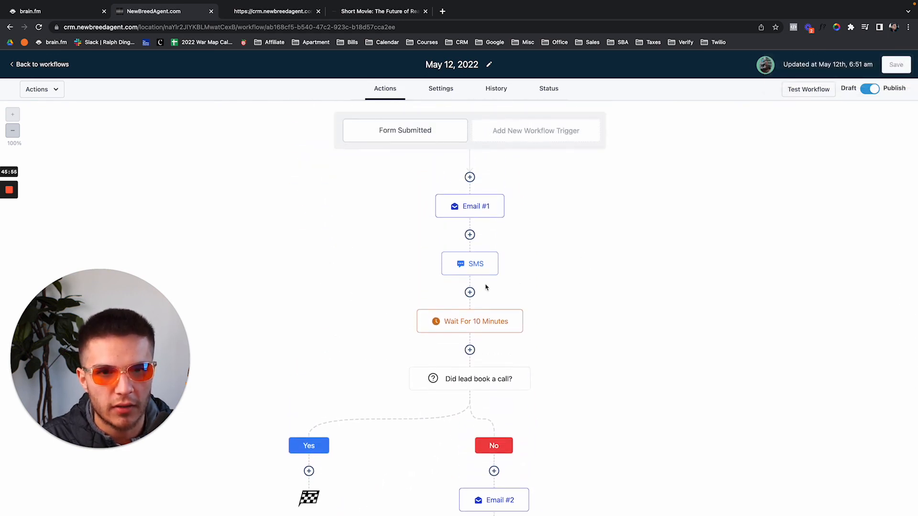
pyautogui.scroll(-3, 478, 261)
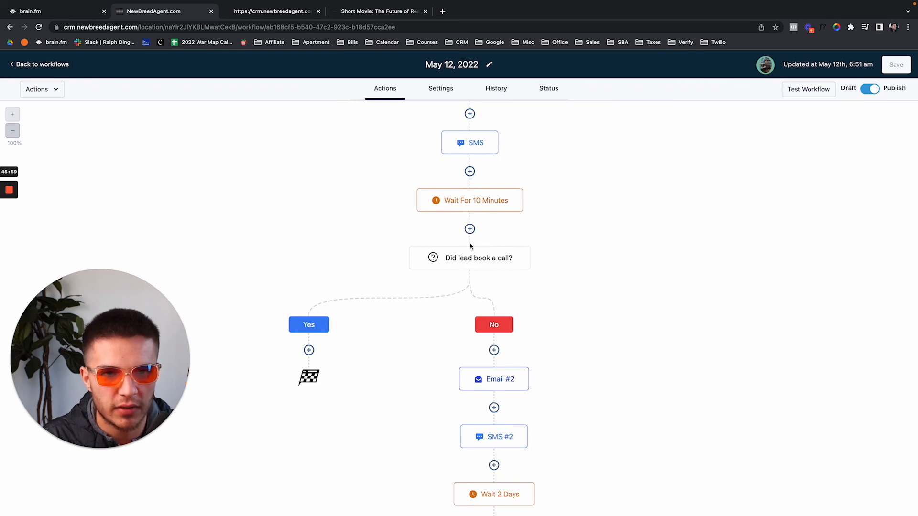
pyautogui.scroll(-2, 489, 271)
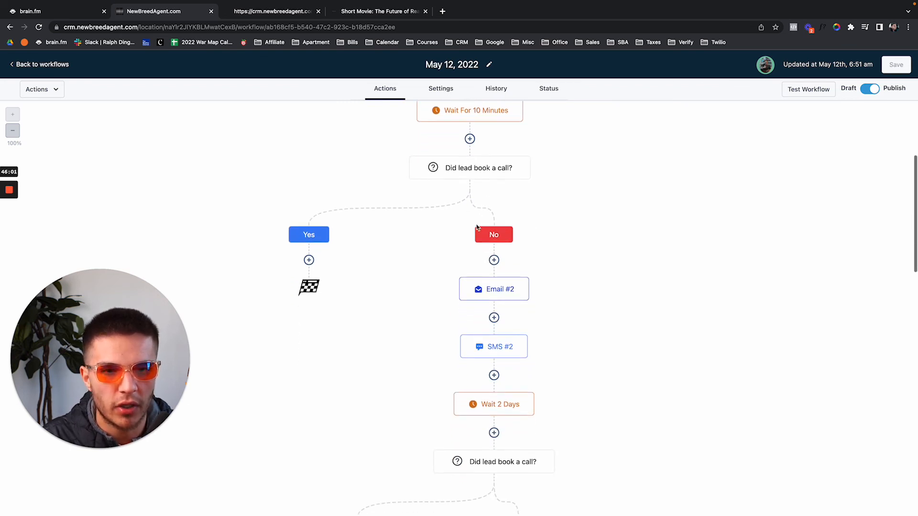
pyautogui.scroll(-1, 478, 345)
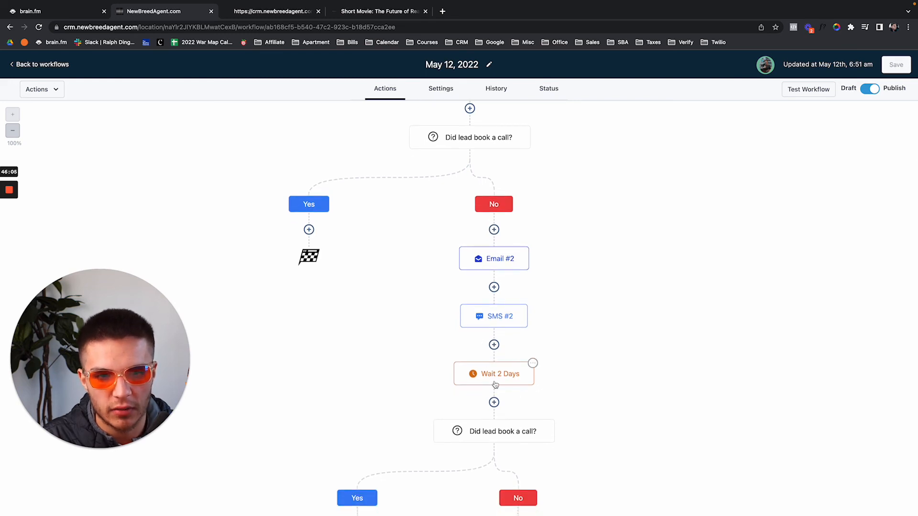
pyautogui.scroll(-2, 487, 381)
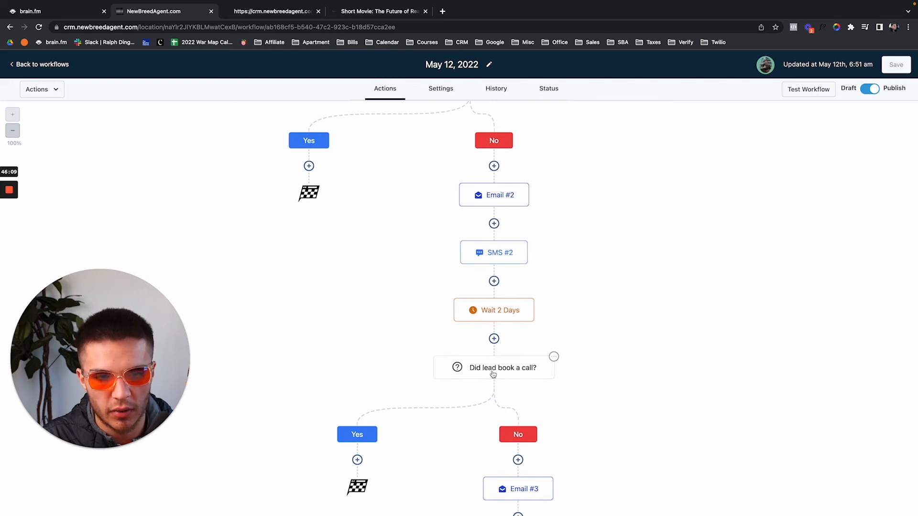
pyautogui.scroll(-5, 493, 374)
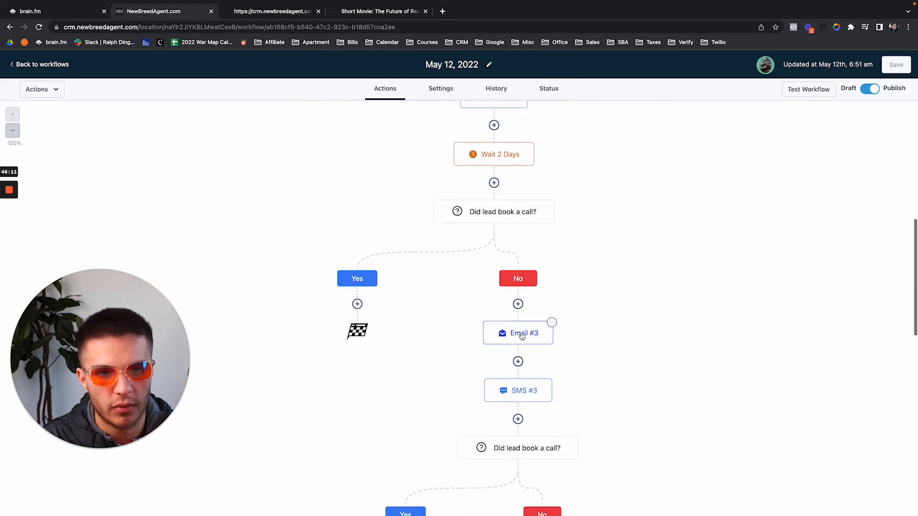
# Add a Wait action with a 2-day time delay after SMS #3, saving the action and the workflow
pyautogui.scroll(-1, 521, 402)
pyautogui.click(518, 381)
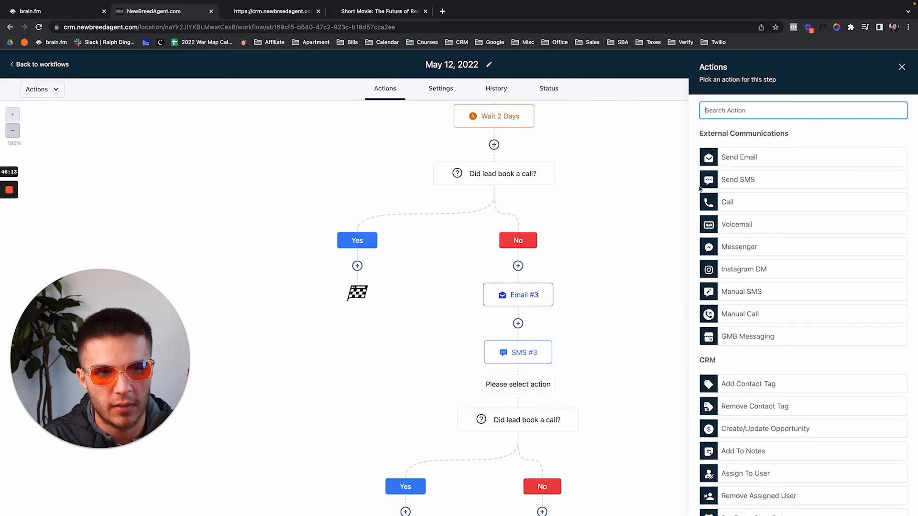
pyautogui.write('wait')
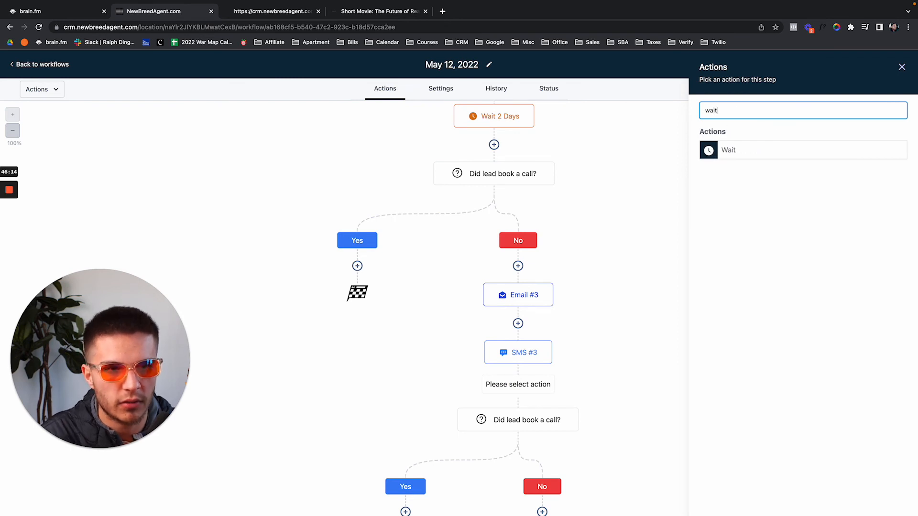
pyautogui.click(749, 151)
pyautogui.click(647, 206)
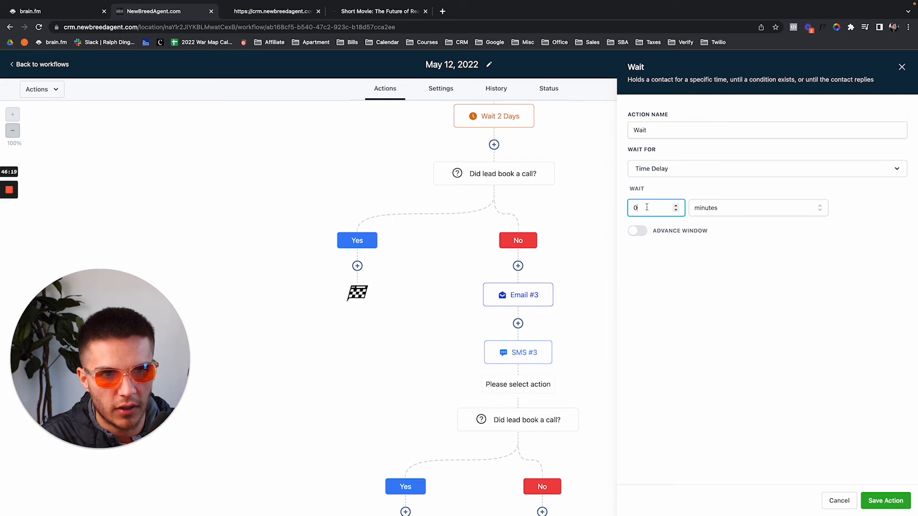
pyautogui.click(703, 213)
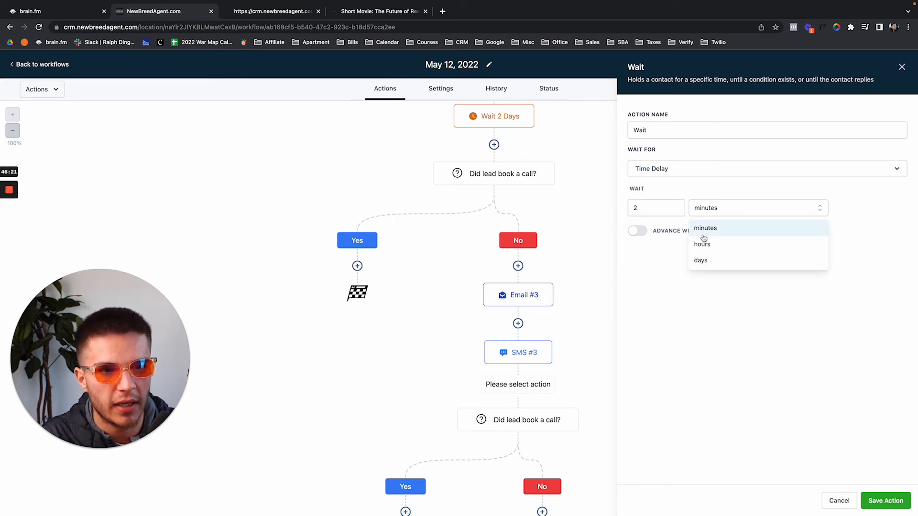
pyautogui.click(706, 258)
pyautogui.click(883, 499)
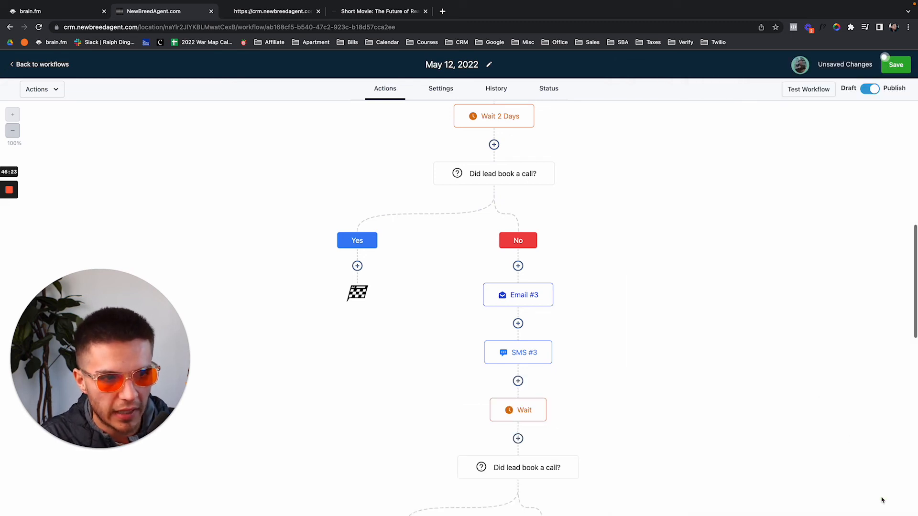
pyautogui.click(895, 67)
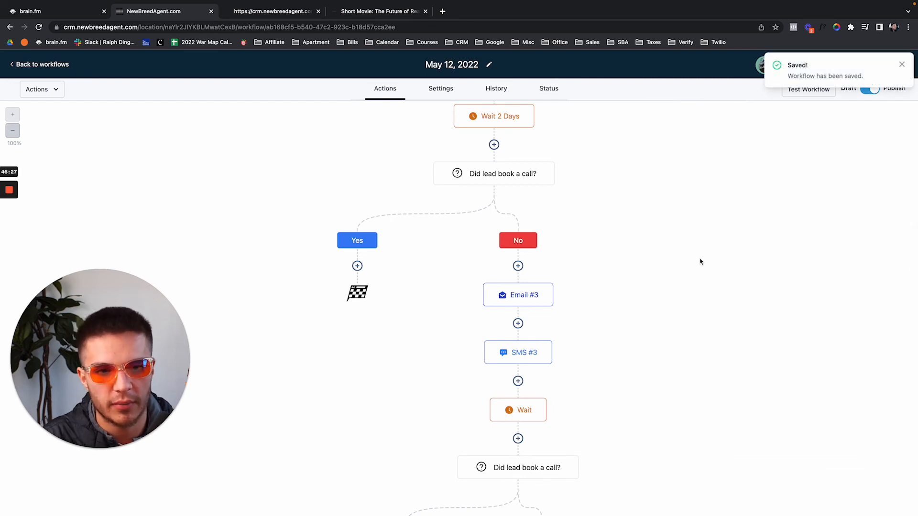
# Rename the Wait action below SMS #3 as "Wait 2 days" and save the change
pyautogui.scroll(-1, 701, 260)
pyautogui.click(519, 363)
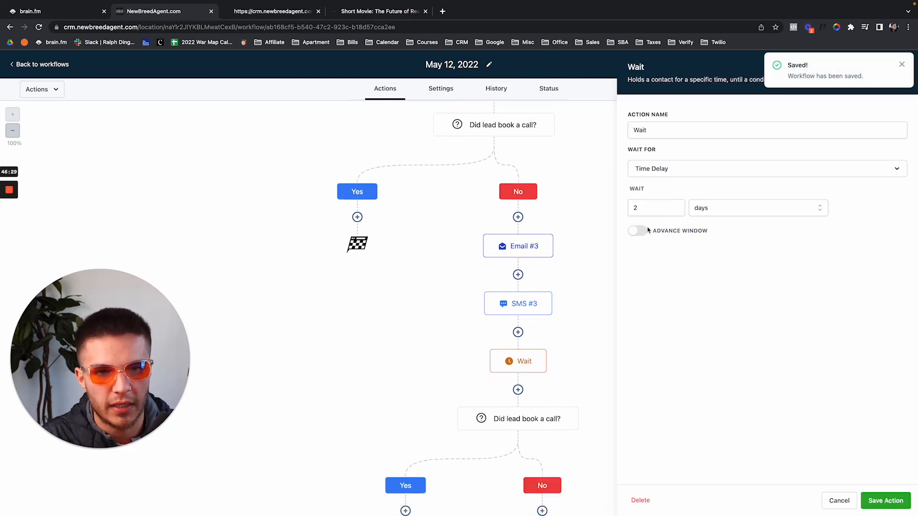
pyautogui.click(695, 132)
pyautogui.write('2 days')
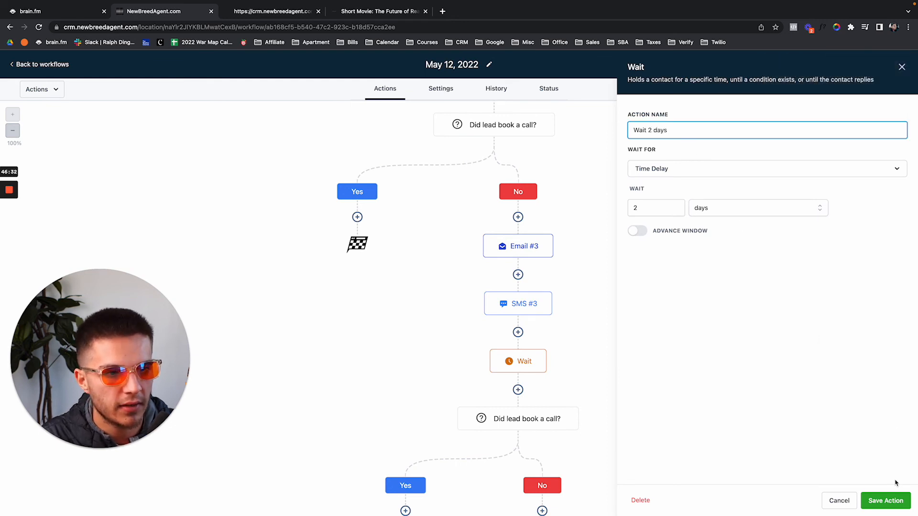
pyautogui.click(889, 501)
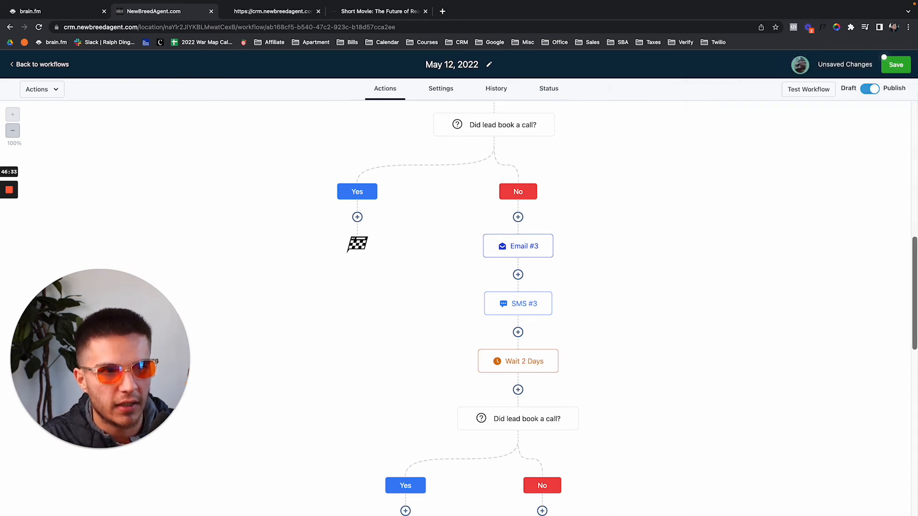
# Add a Wait action with a 4-day time delay after SMS #4, saving the action and the workflow
pyautogui.scroll(-4, 710, 240)
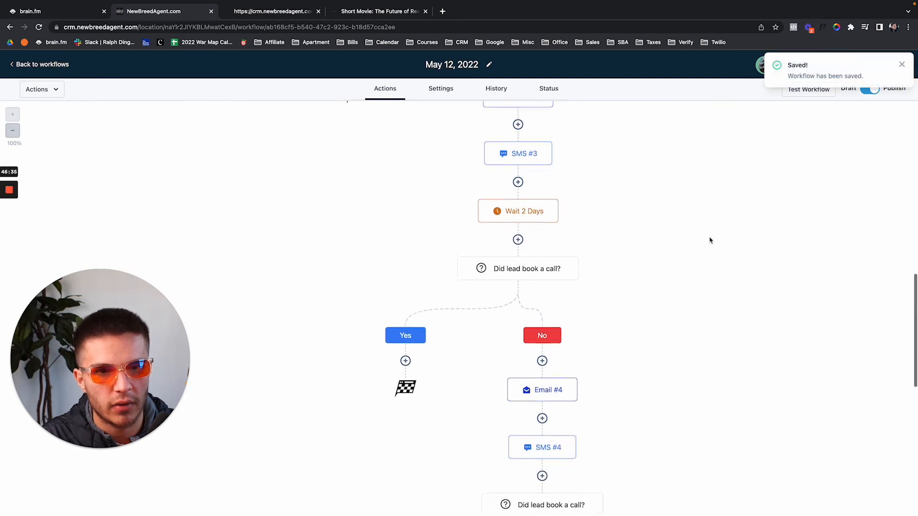
pyautogui.scroll(2, 516, 287)
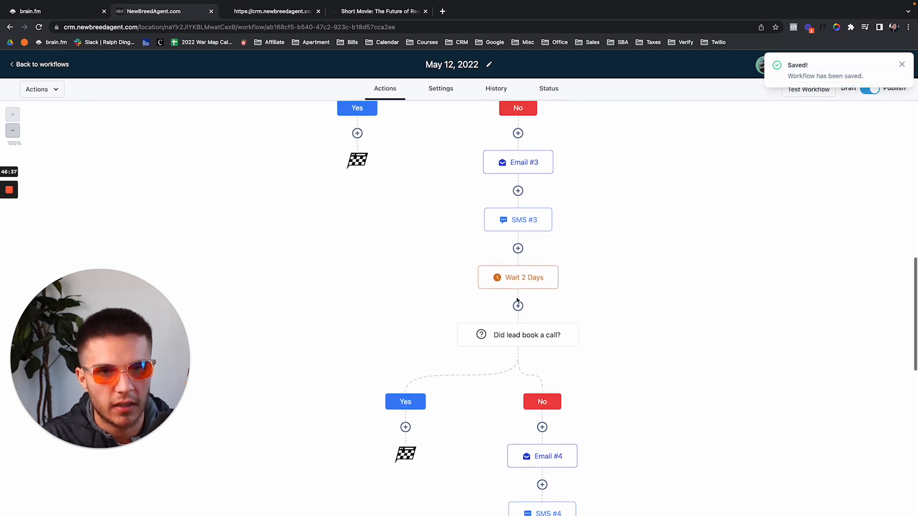
pyautogui.scroll(-3, 528, 319)
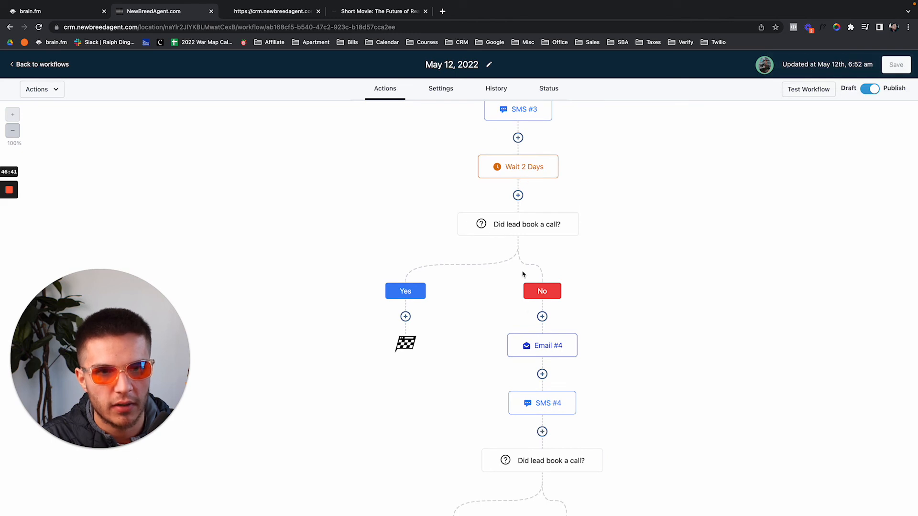
pyautogui.click(542, 432)
pyautogui.write('wait')
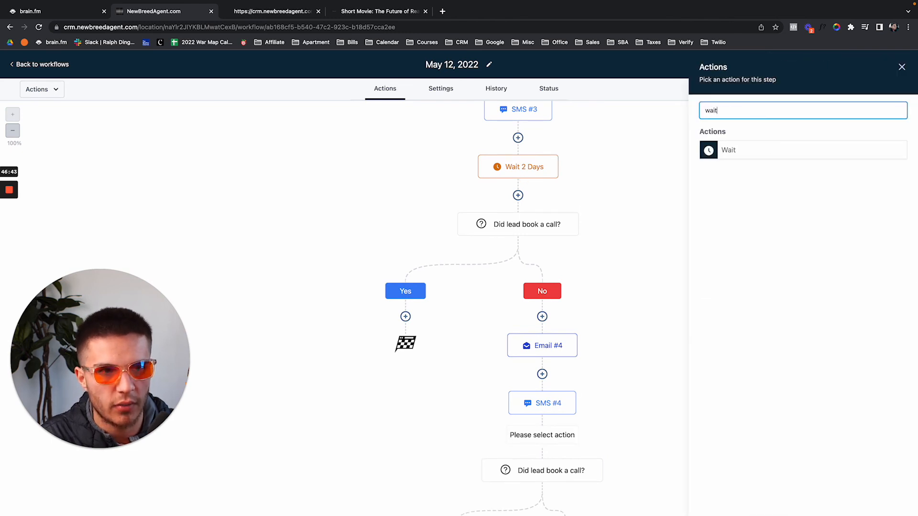
pyautogui.click(752, 149)
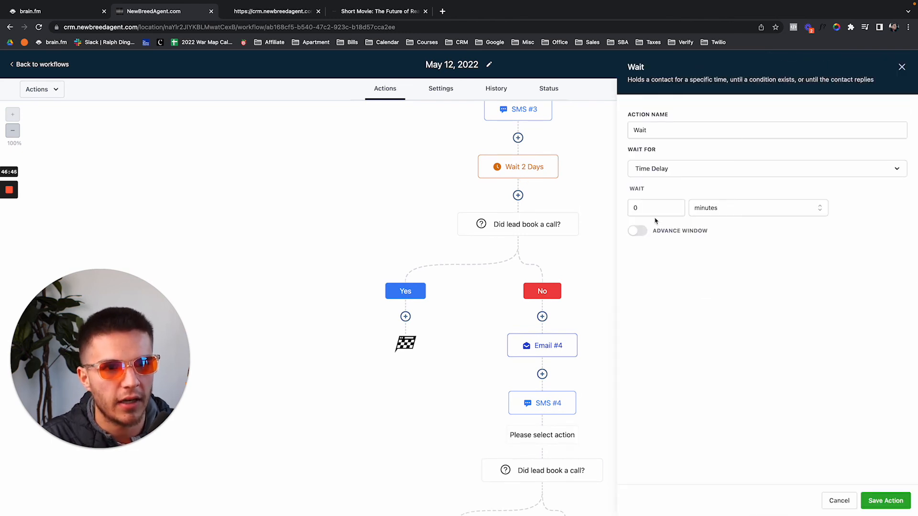
pyautogui.click(655, 208)
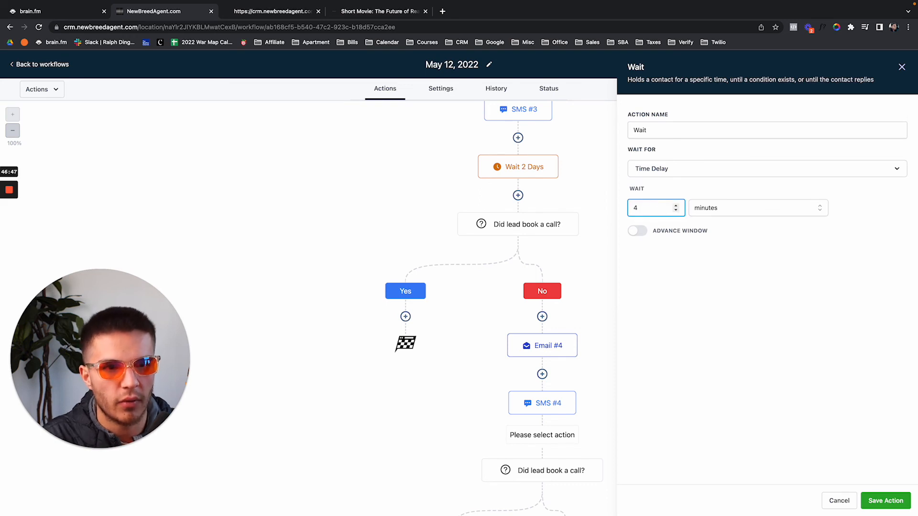
pyautogui.write('4')
pyautogui.click(713, 211)
pyautogui.click(712, 260)
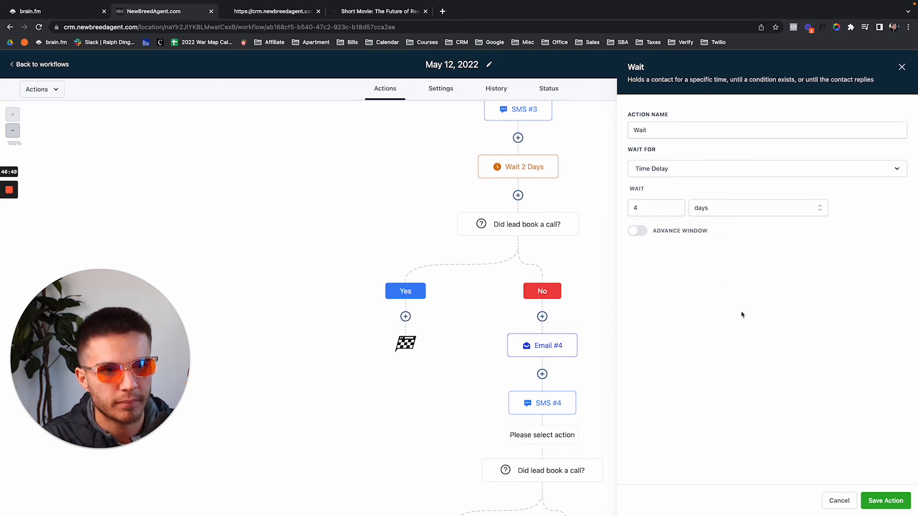
pyautogui.click(872, 497)
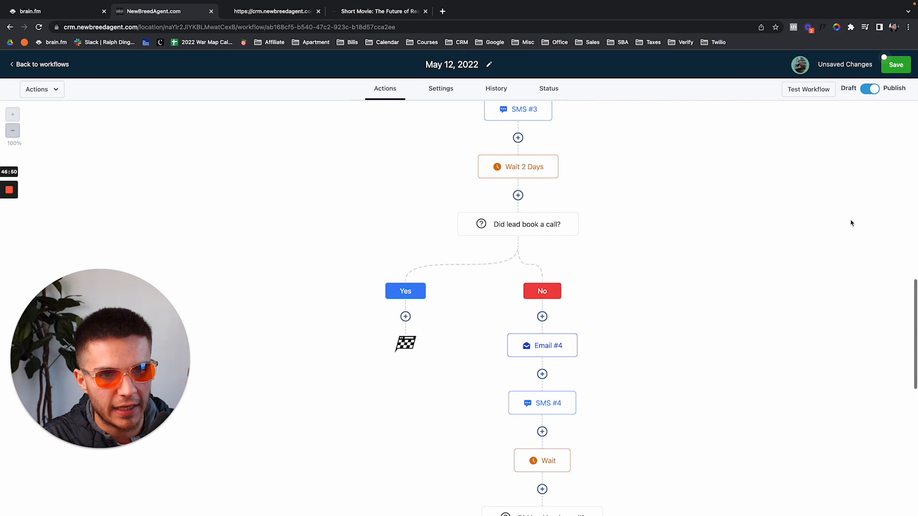
pyautogui.click(896, 65)
# Rename the Wait action below SMS #4 as "Wait 4 days", then save the action and the workflow
pyautogui.scroll(-1, 676, 302)
pyautogui.scroll(-1, 675, 302)
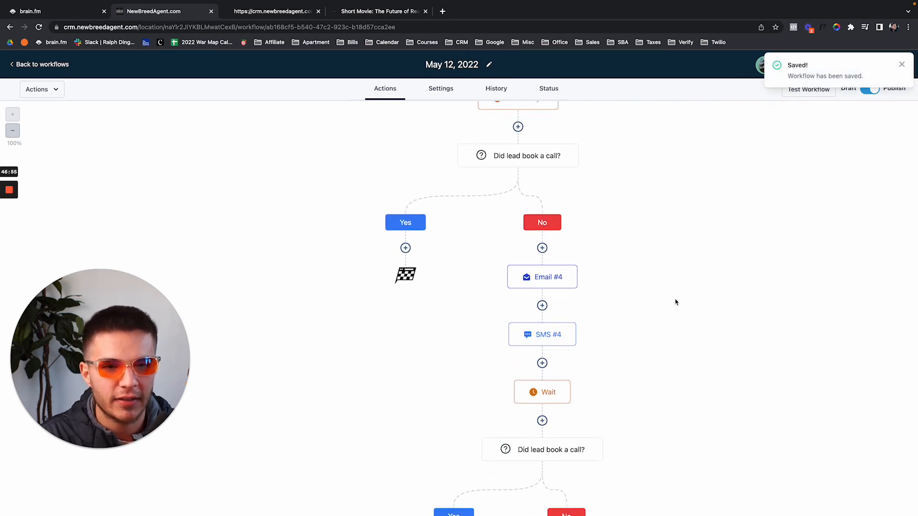
pyautogui.click(565, 386)
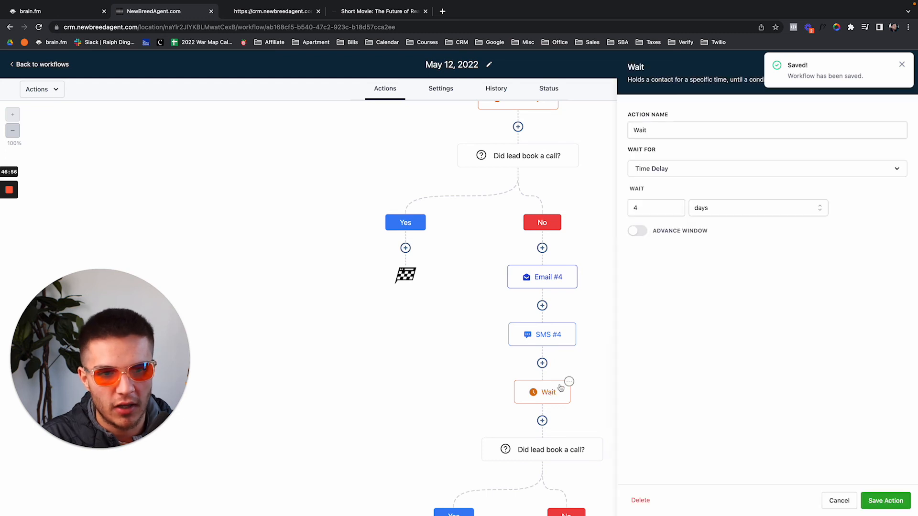
pyautogui.click(676, 133)
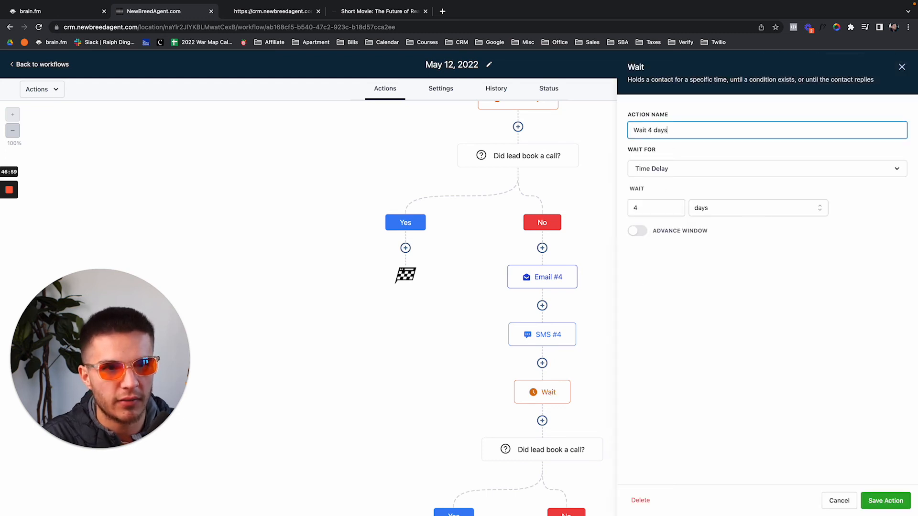
pyautogui.click(880, 501)
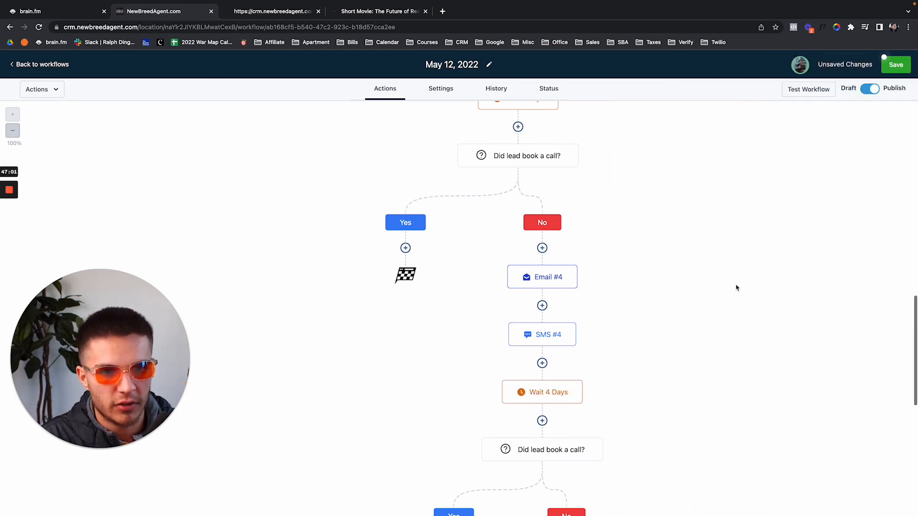
pyautogui.click(895, 67)
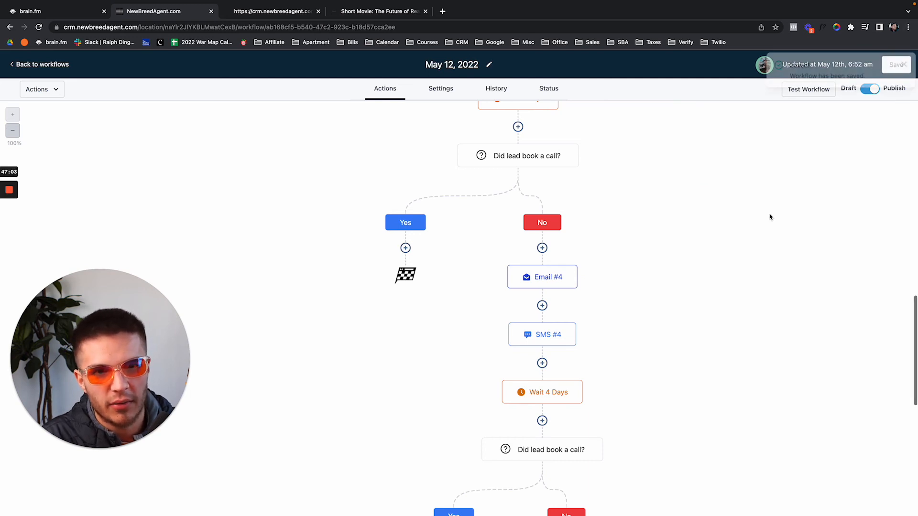
# Review the whole flow from the Form Submitted trigger through the waits and conditions down to Email #7 and SMS #7
pyautogui.scroll(2, 770, 217)
pyautogui.scroll(-1, 770, 218)
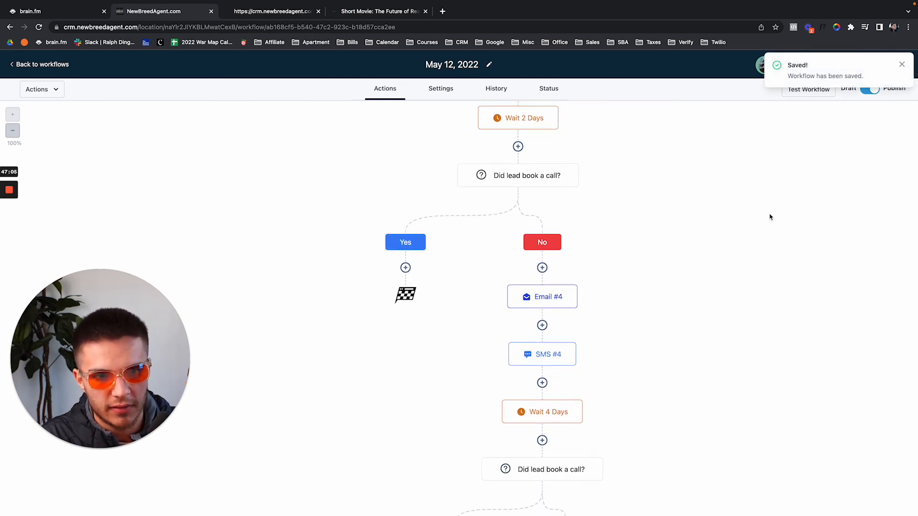
pyautogui.scroll(6, 770, 218)
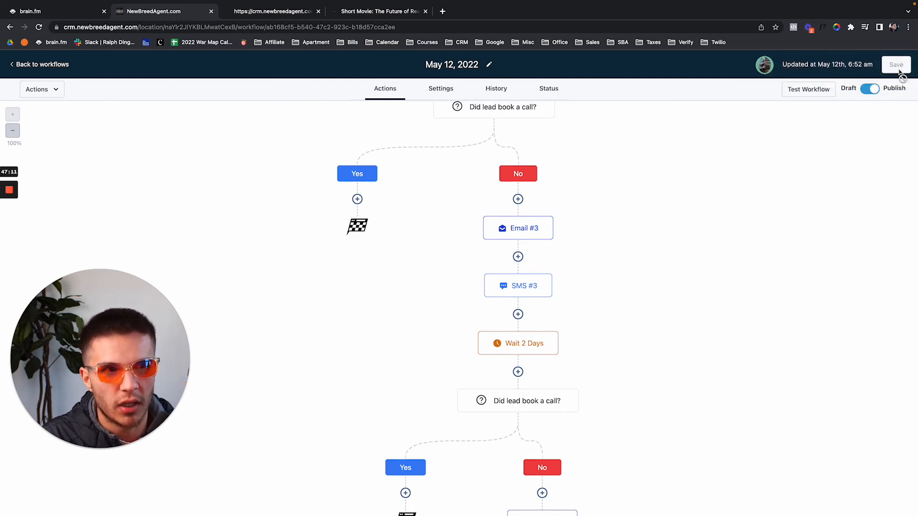
pyautogui.scroll(-4, 690, 240)
pyautogui.scroll(-7, 599, 329)
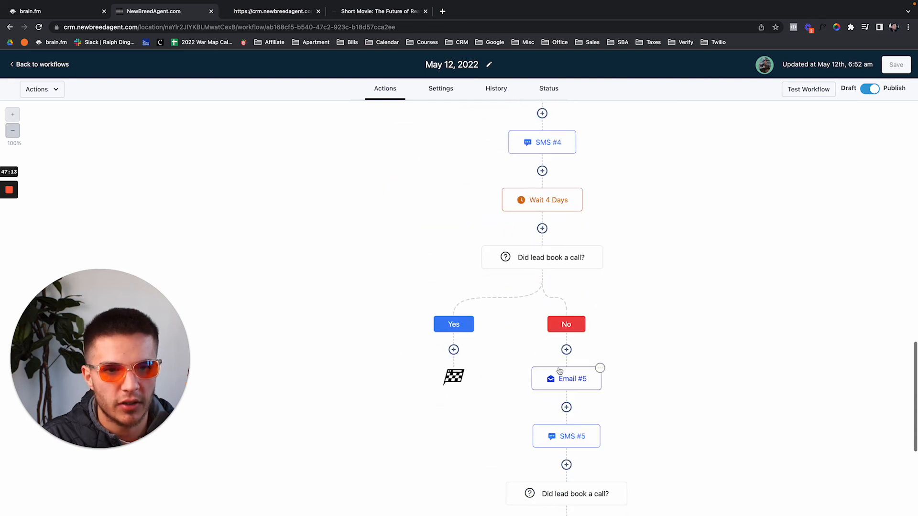
pyautogui.scroll(-3, 598, 365)
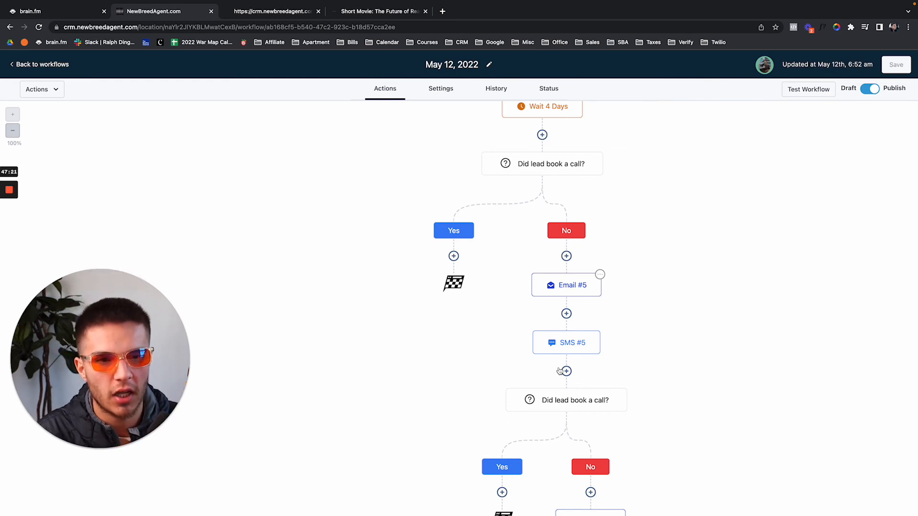
pyautogui.scroll(-8, 559, 372)
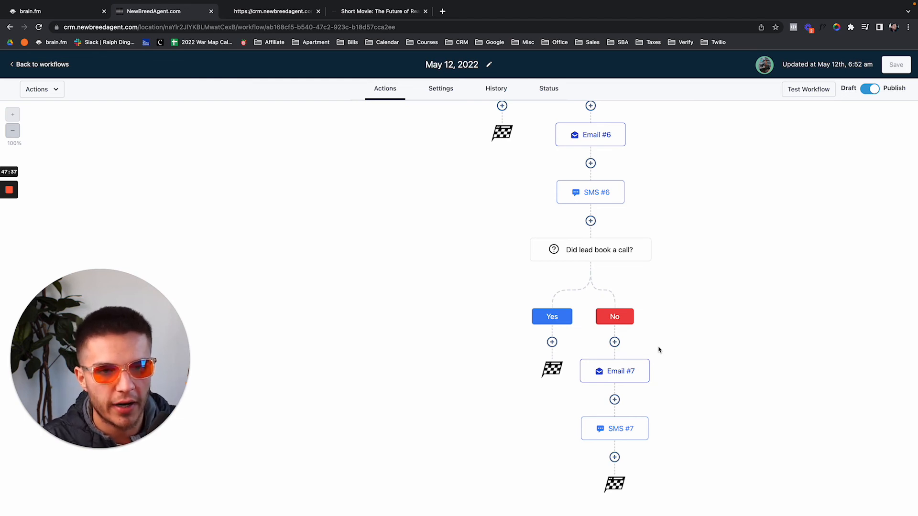
pyautogui.scroll(15, 658, 349)
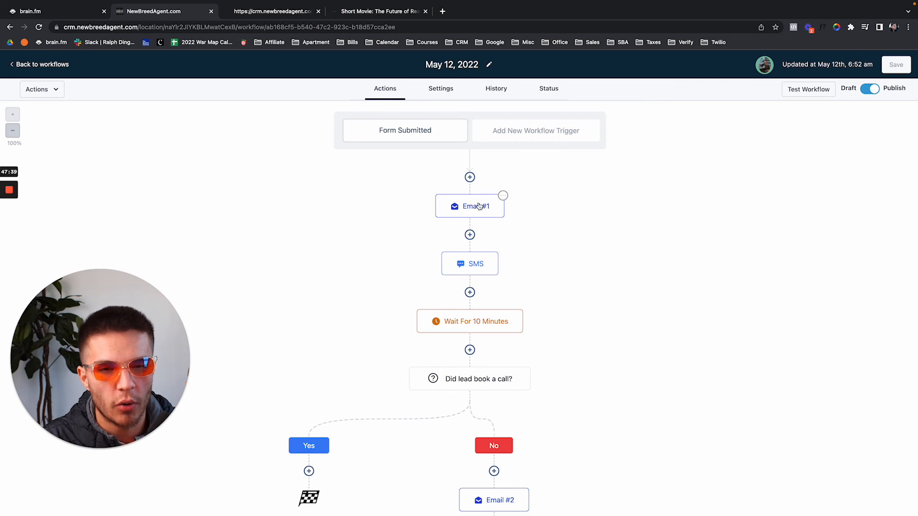
pyautogui.scroll(-5, 495, 239)
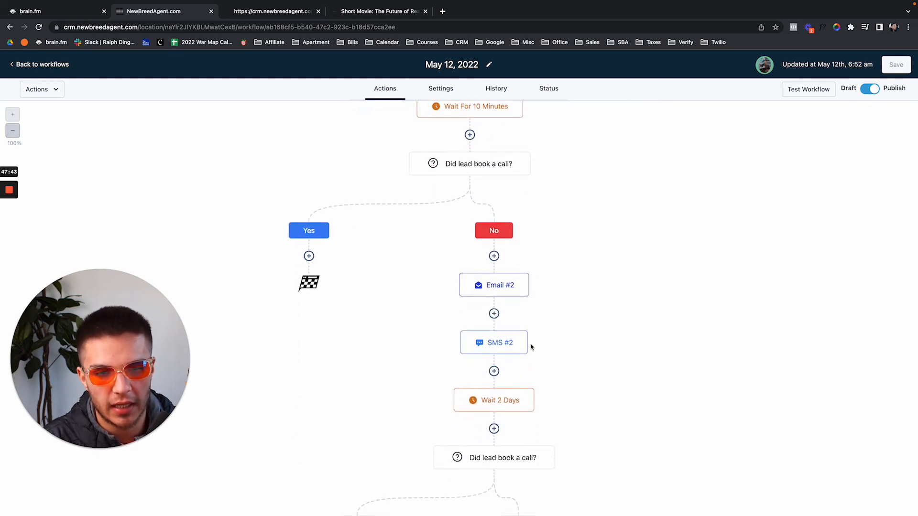
pyautogui.scroll(-3, 530, 347)
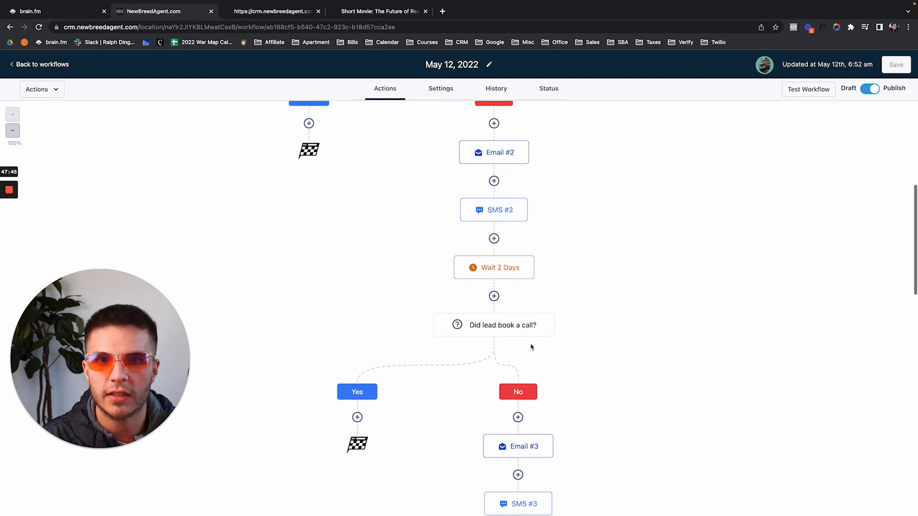
pyautogui.scroll(-12, 530, 347)
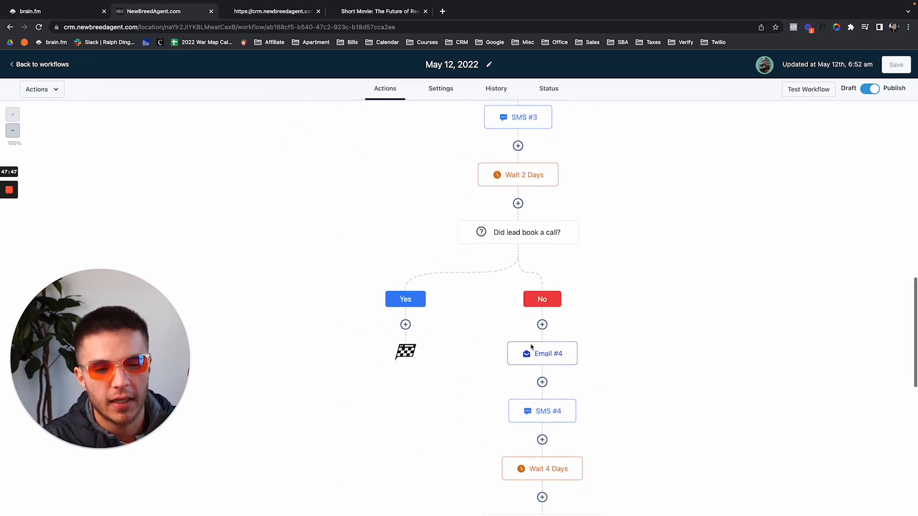
pyautogui.scroll(-6, 531, 347)
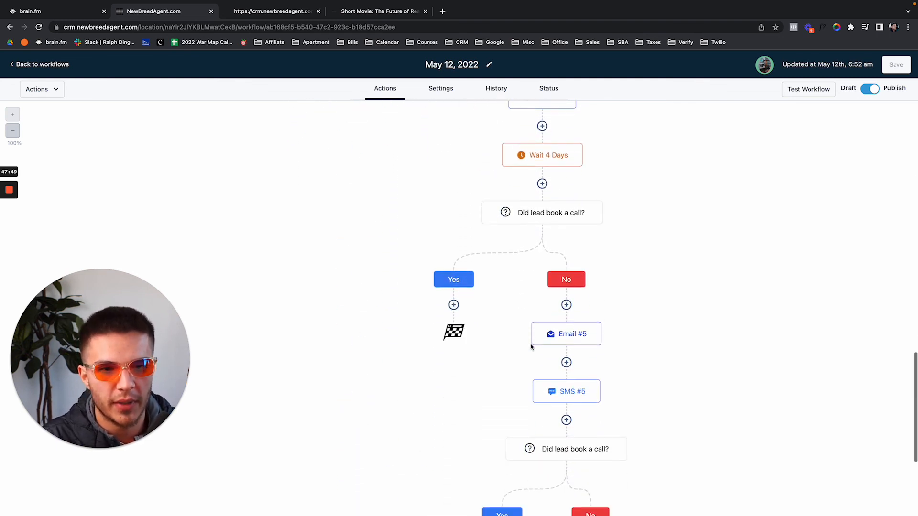
pyautogui.scroll(-6, 531, 347)
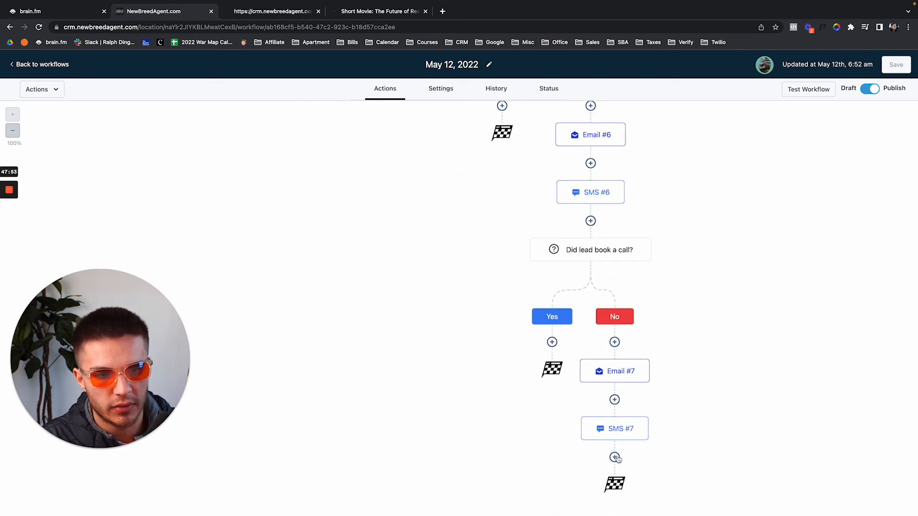
# Add a Wait action with a 15-day time delay after SMS #6, saving the action and the workflow
pyautogui.click(591, 222)
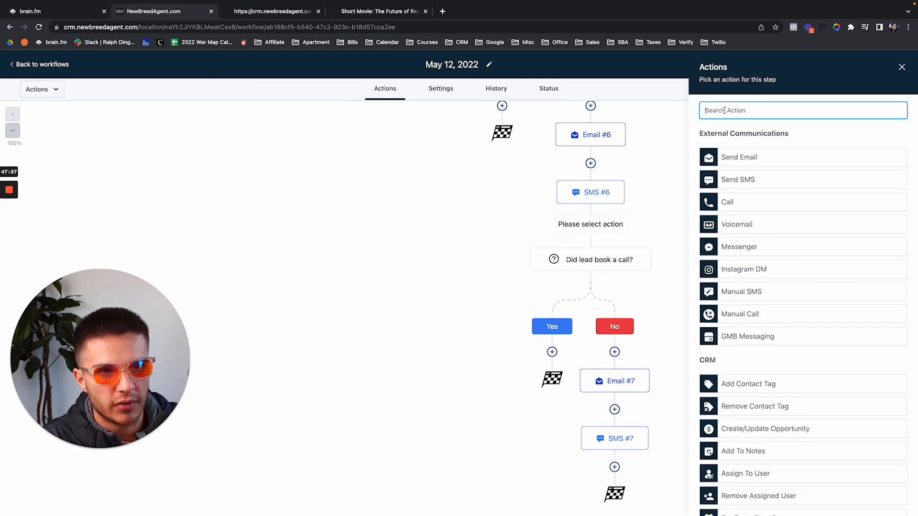
pyautogui.write('wait')
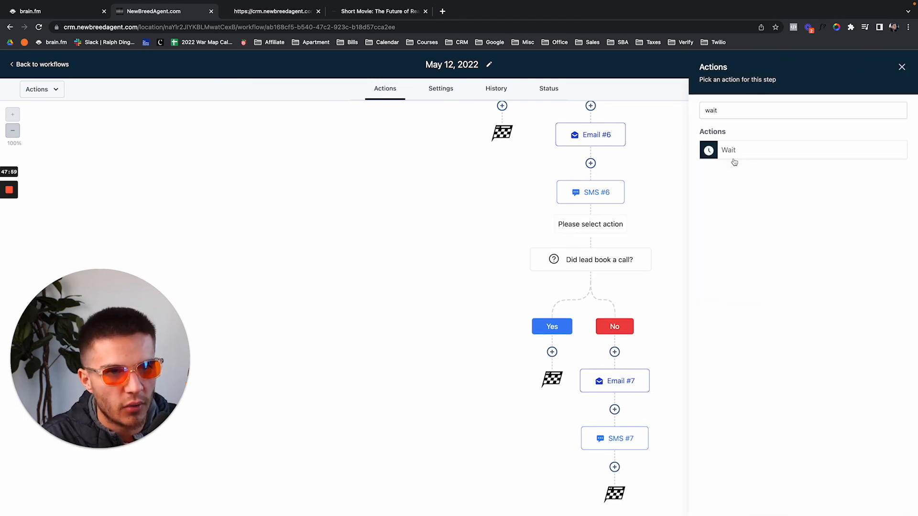
pyautogui.click(734, 158)
pyautogui.click(675, 205)
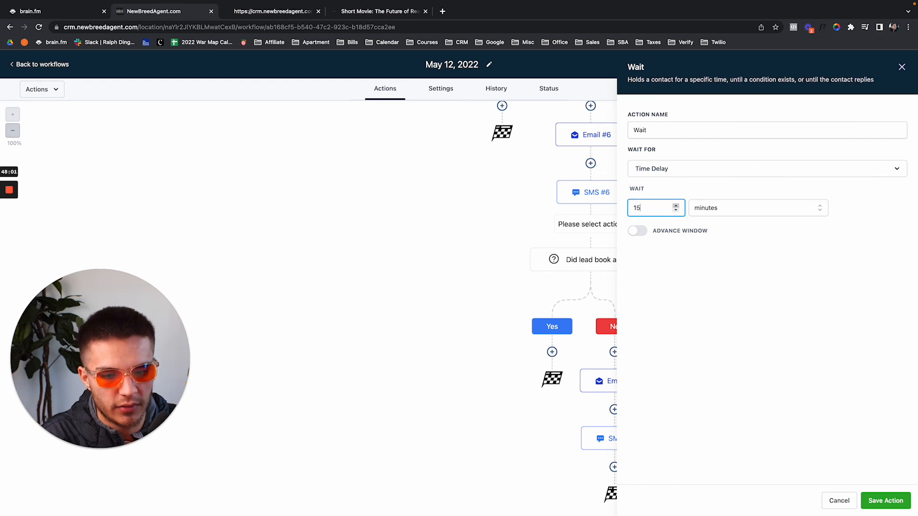
pyautogui.click(701, 209)
pyautogui.click(703, 259)
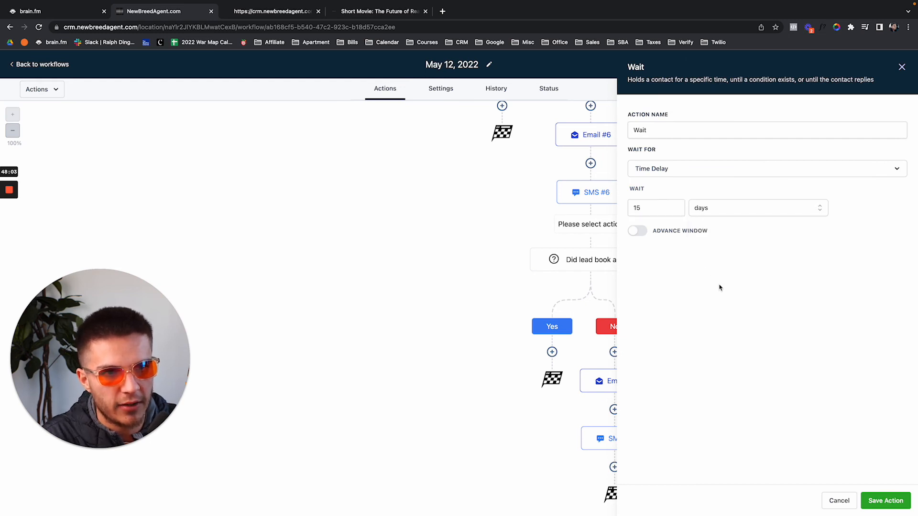
pyautogui.click(882, 502)
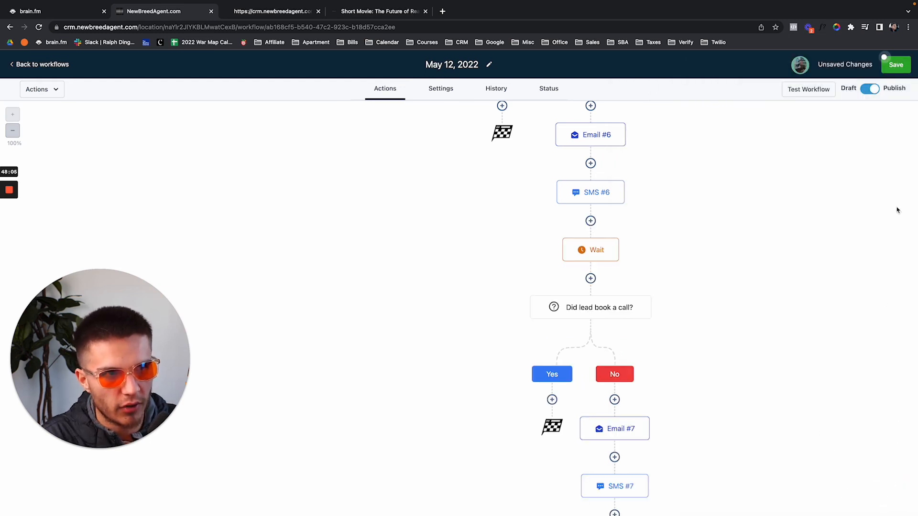
pyautogui.click(898, 66)
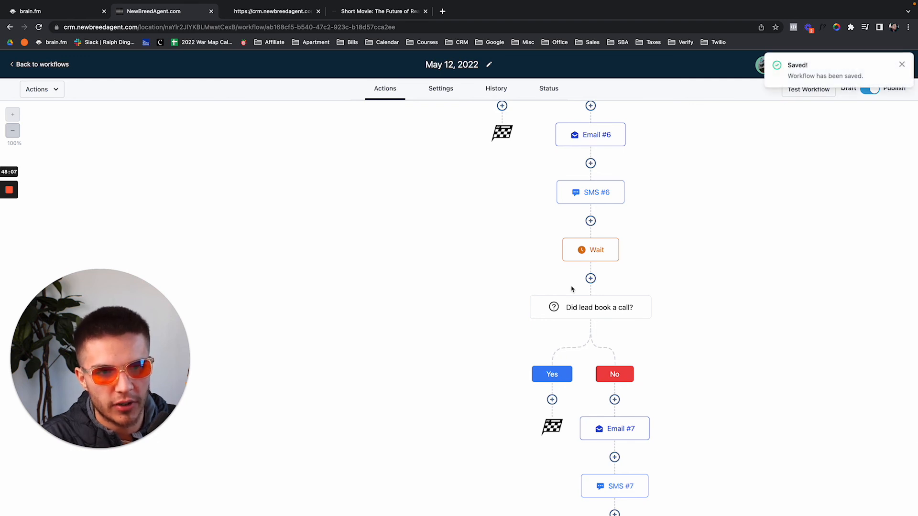
pyautogui.click(605, 255)
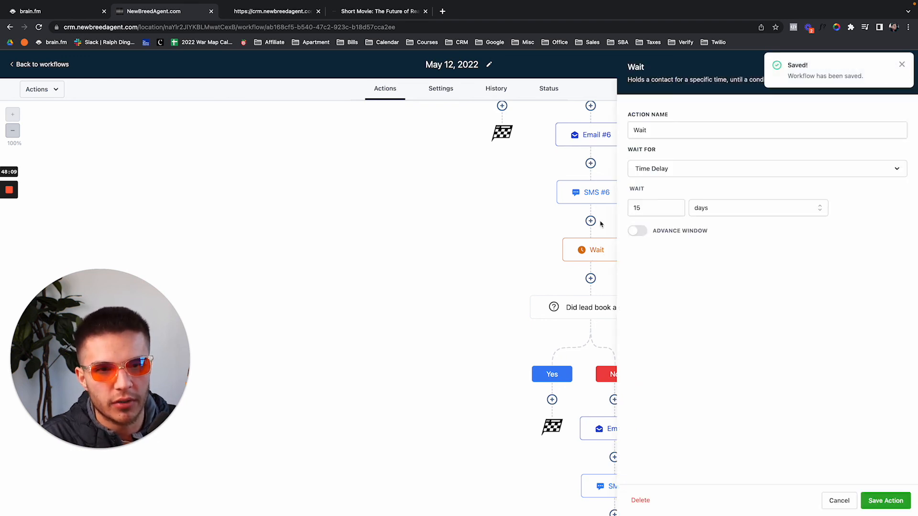
pyautogui.click(903, 67)
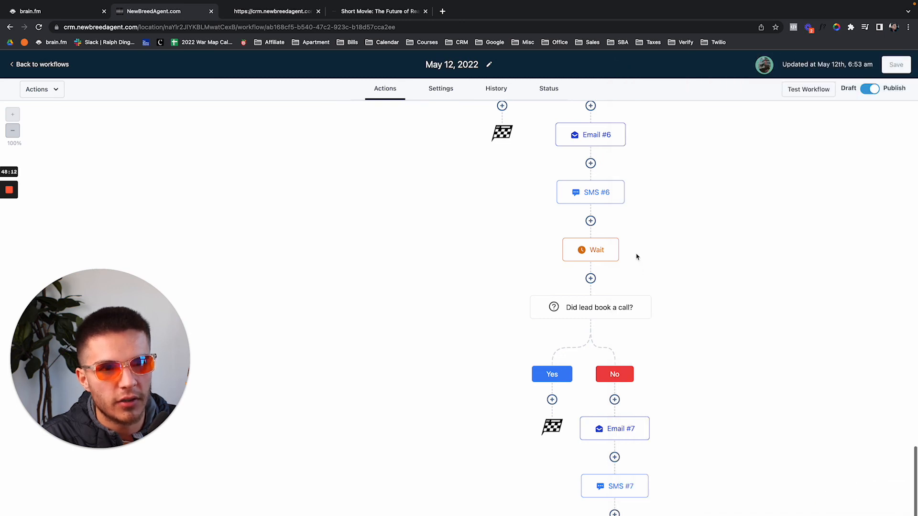
# Insert a Remove From Workflow action for the current workflow between SMS #6 and the Wait action, and save the action
pyautogui.click(592, 221)
pyautogui.write('wor')
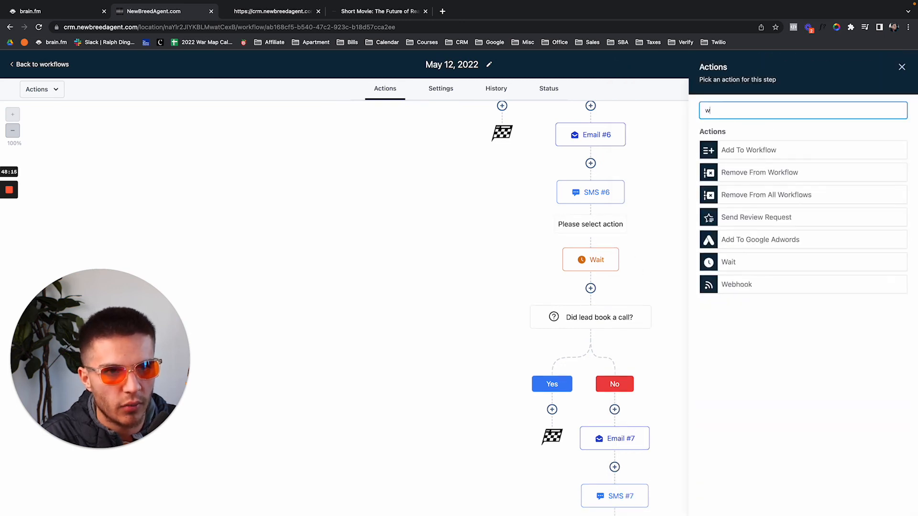
pyautogui.click(753, 175)
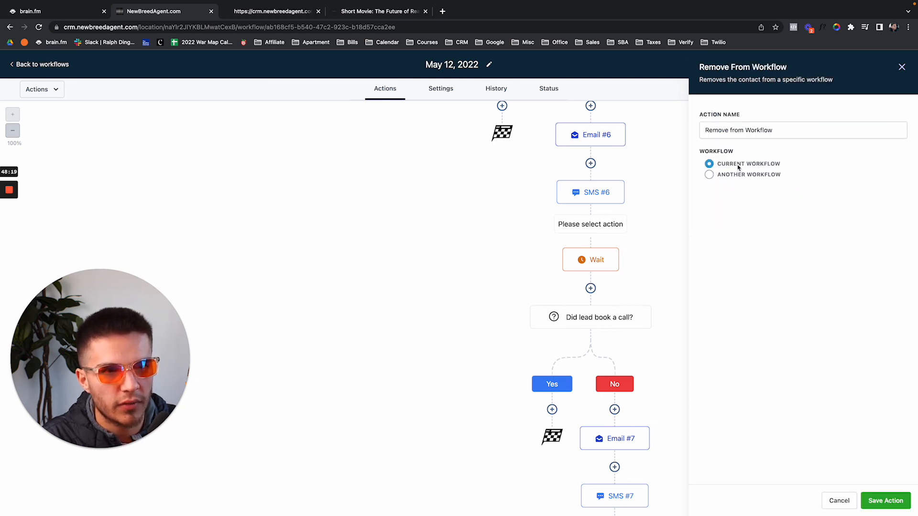
pyautogui.click(890, 500)
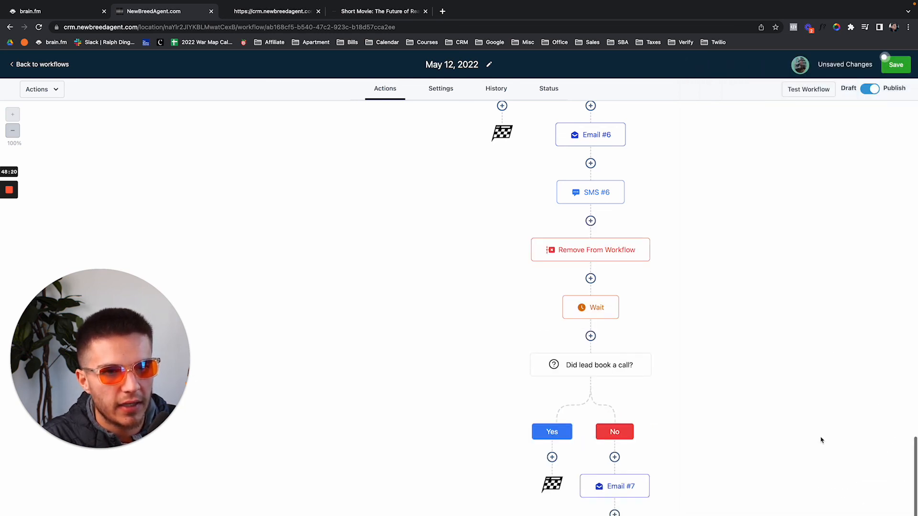
# Insert an Add To Workflow action after Remove From Workflow, targeting the first listed workflow, and save the action and the workflow
pyautogui.click(590, 278)
pyautogui.write('add')
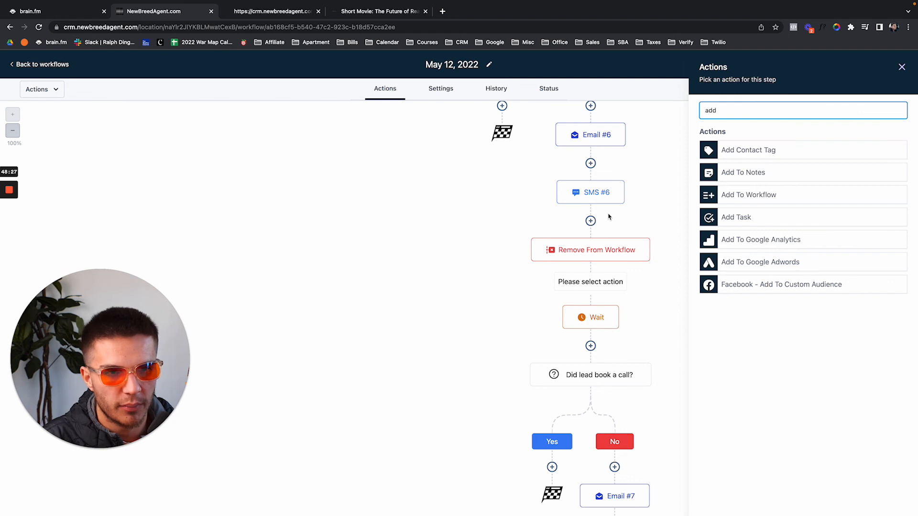
pyautogui.click(728, 197)
pyautogui.click(738, 176)
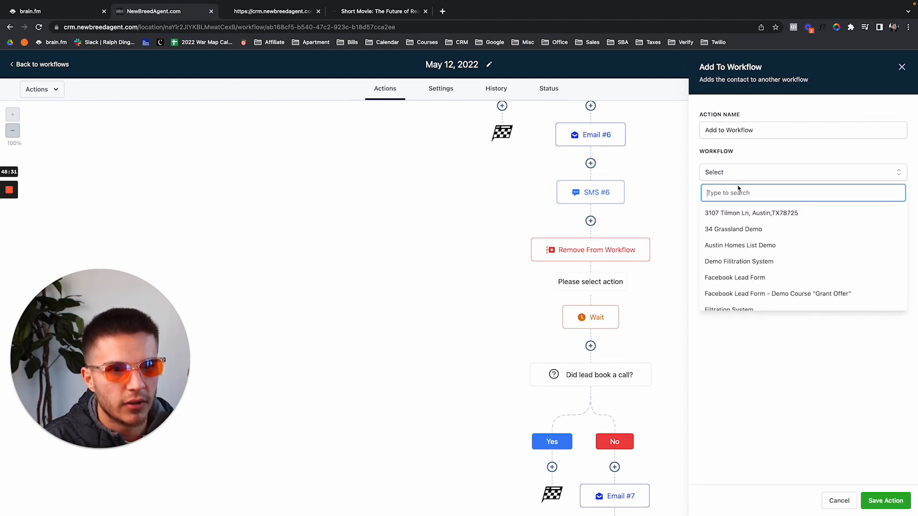
pyautogui.click(752, 212)
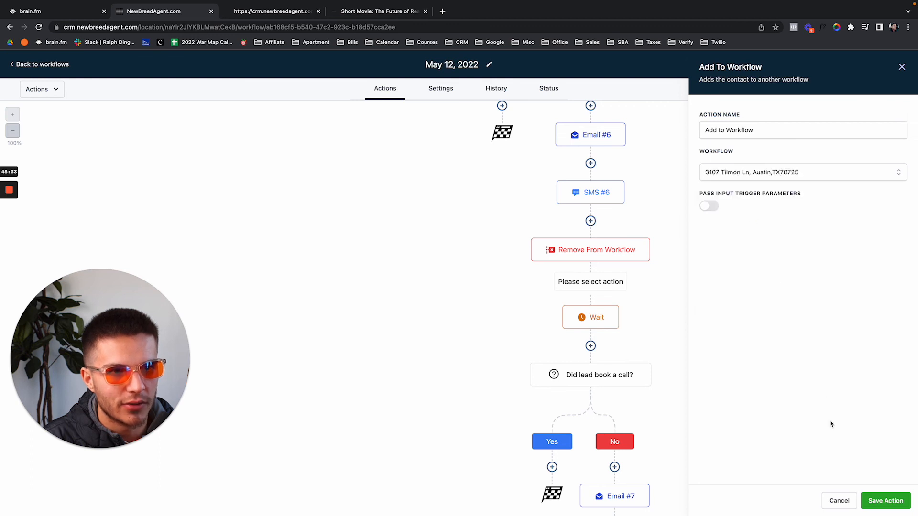
pyautogui.click(886, 501)
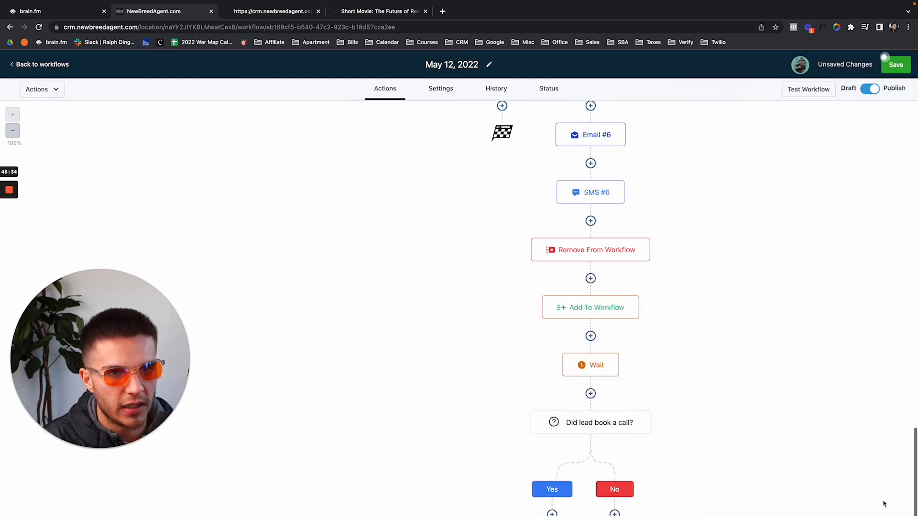
pyautogui.click(887, 71)
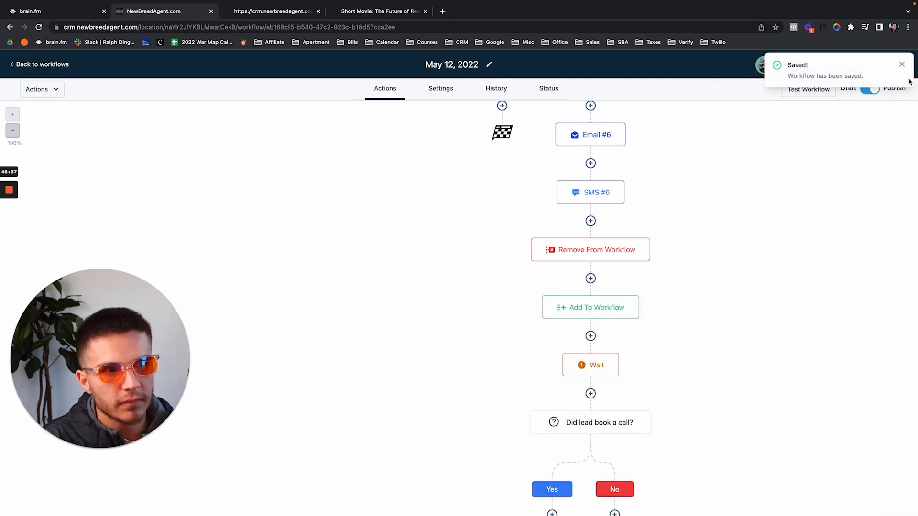
# Review the flow from the Form Submitted trigger down to the SMS #5 follow-up, including the settings of the Email #1 action
pyautogui.scroll(10, 771, 195)
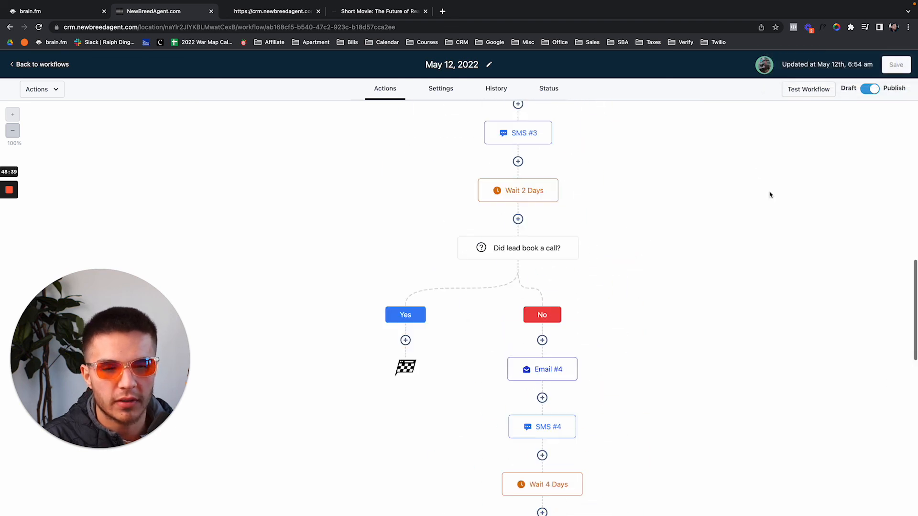
pyautogui.scroll(5, 770, 194)
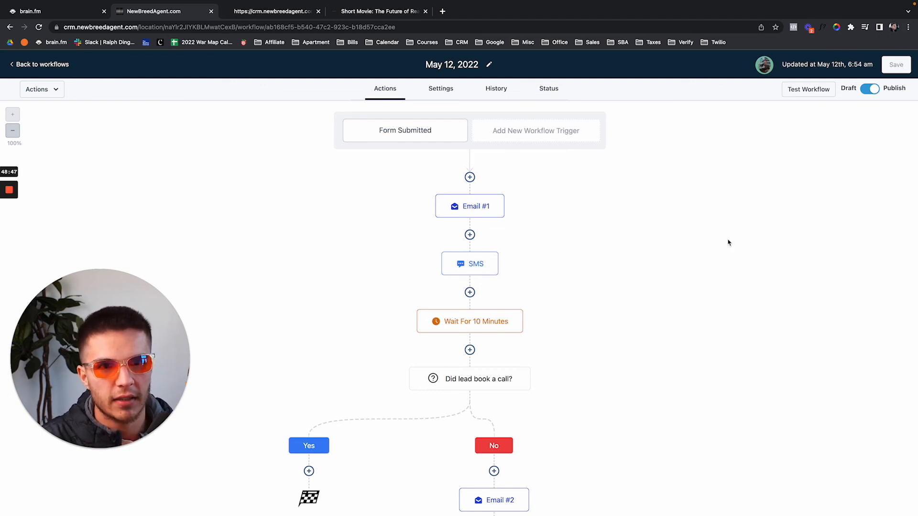
pyautogui.scroll(-6, 645, 330)
pyautogui.scroll(6, 646, 330)
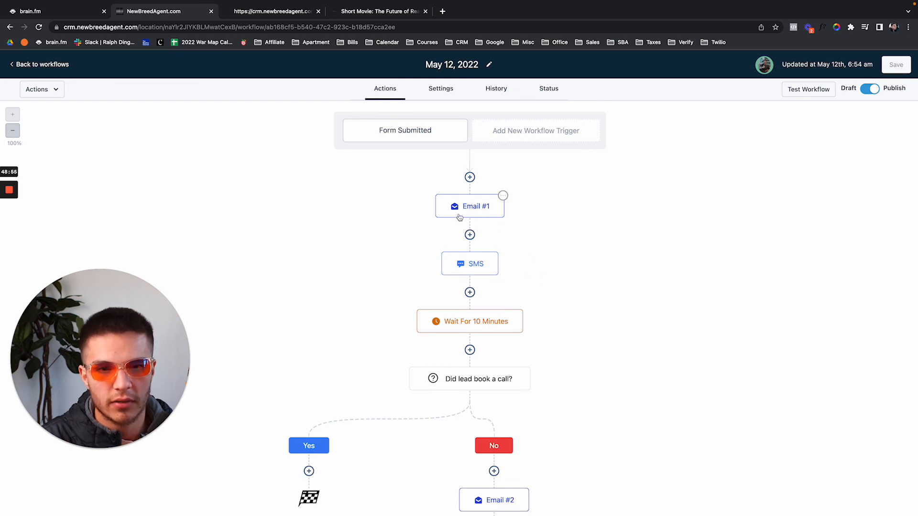
pyautogui.moveTo(482, 211)
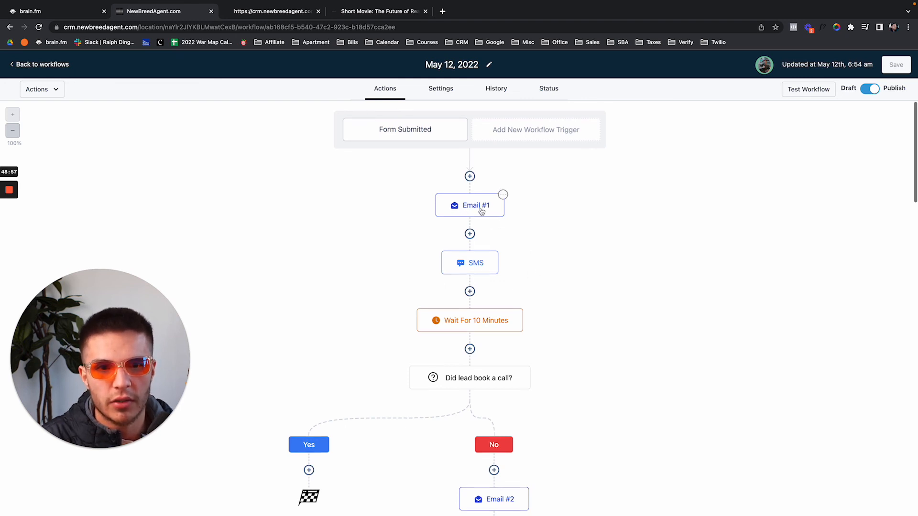
pyautogui.moveTo(477, 257)
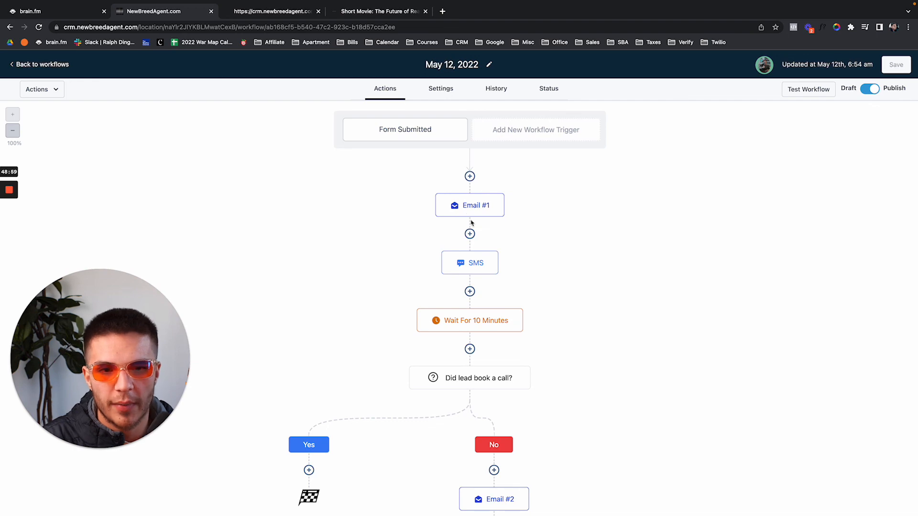
pyautogui.scroll(-8, 450, 297)
pyautogui.scroll(-6, 449, 297)
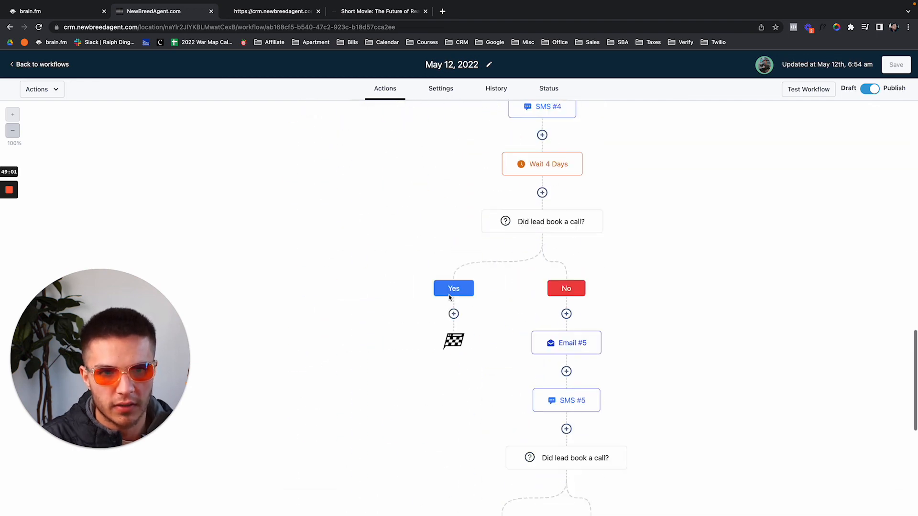
pyautogui.scroll(14, 662, 197)
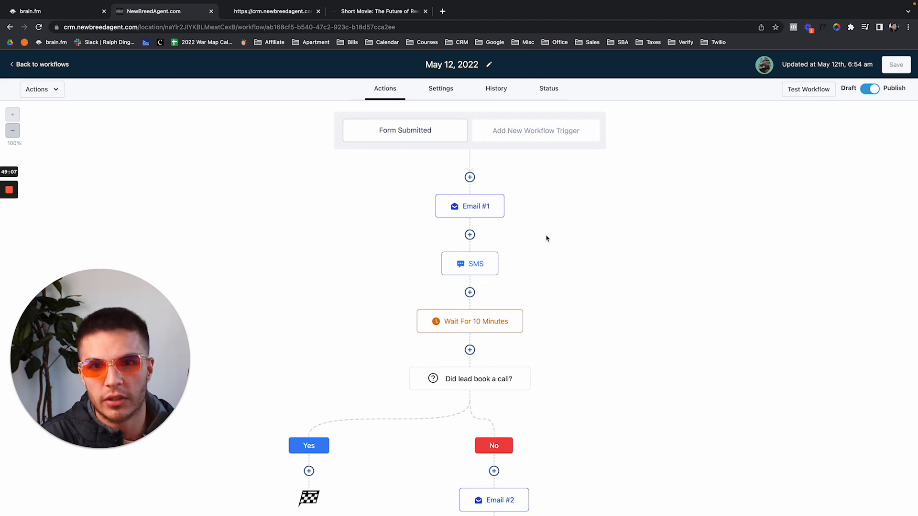
pyautogui.click(477, 212)
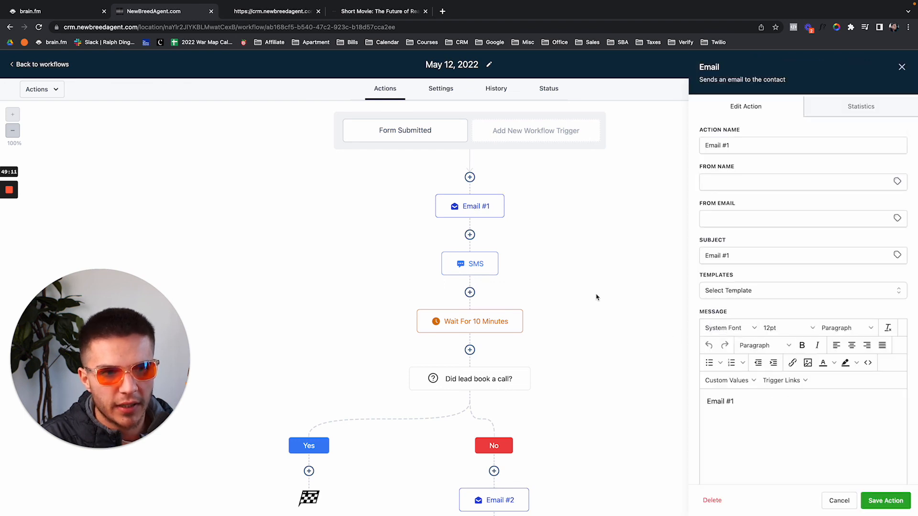
pyautogui.click(902, 67)
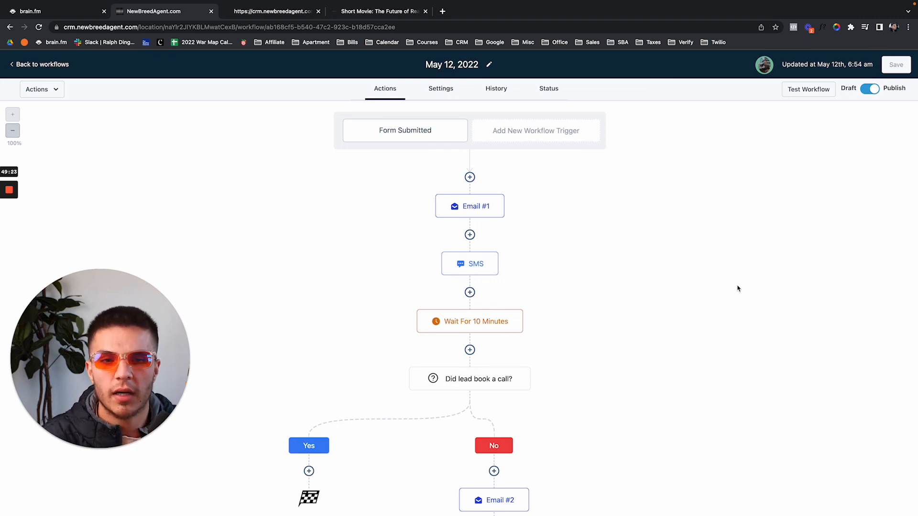
# Leave the workflow, look at the Marketing section's Social Planner, and return to the Automation workflows list
pyautogui.click(29, 67)
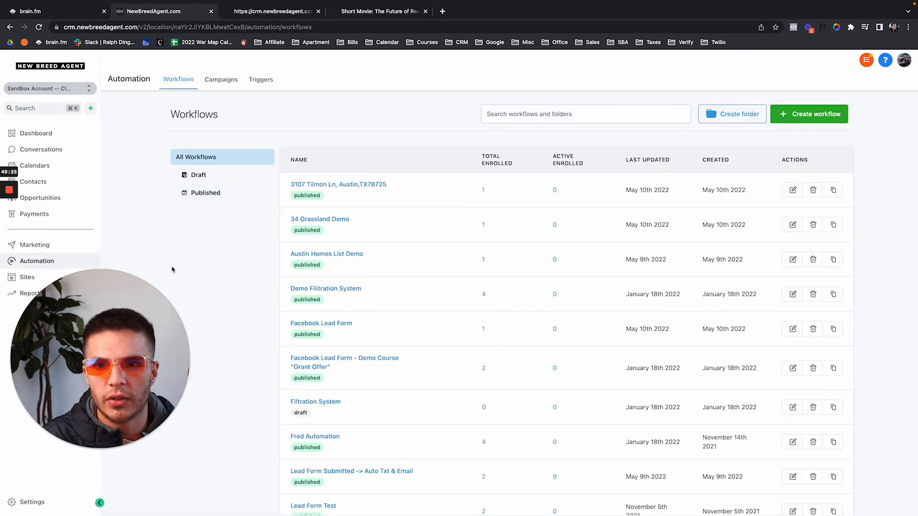
pyautogui.click(41, 245)
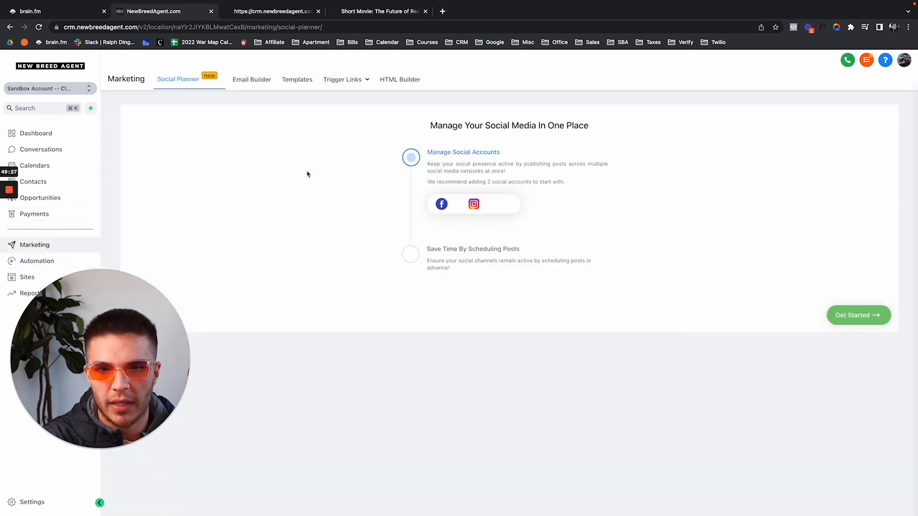
pyautogui.click(28, 261)
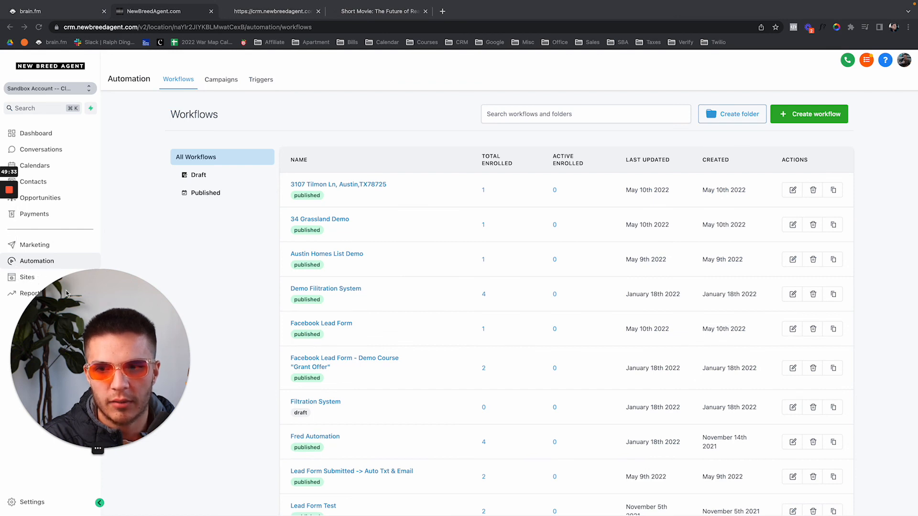
pyautogui.moveTo(139, 322); pyautogui.dragTo(176, 322)
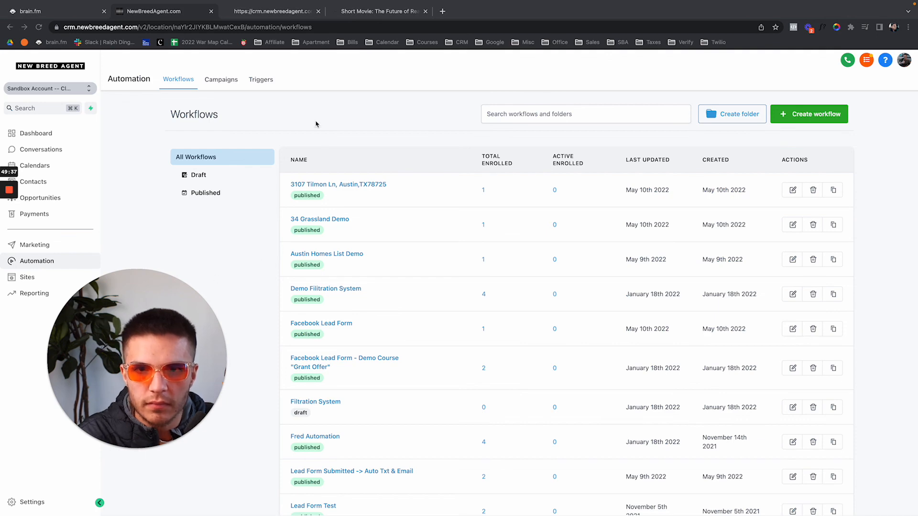
# Open Figma in a new browser tab and open the "Quit your 9-5, Make $1-3k per month in 30 Days" board
pyautogui.press('super+t')
pyautogui.write('figma')
pyautogui.press('Return')
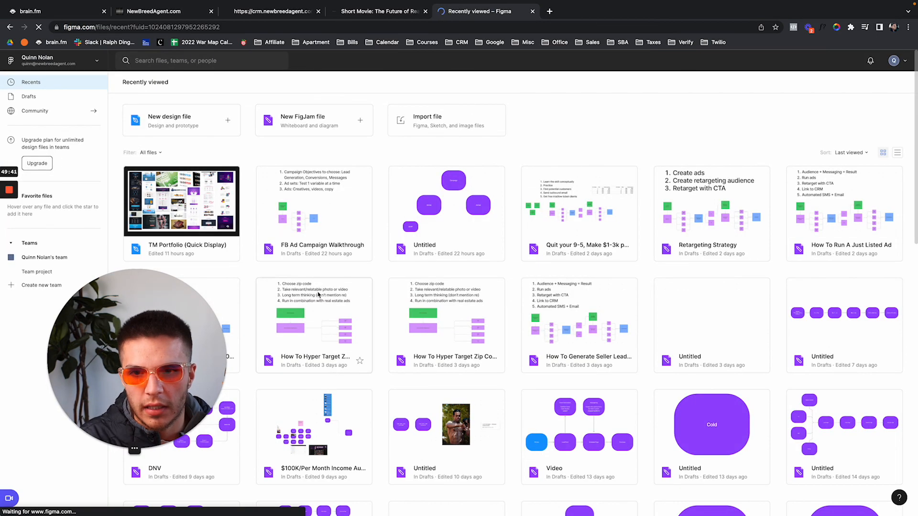
pyautogui.click(606, 233)
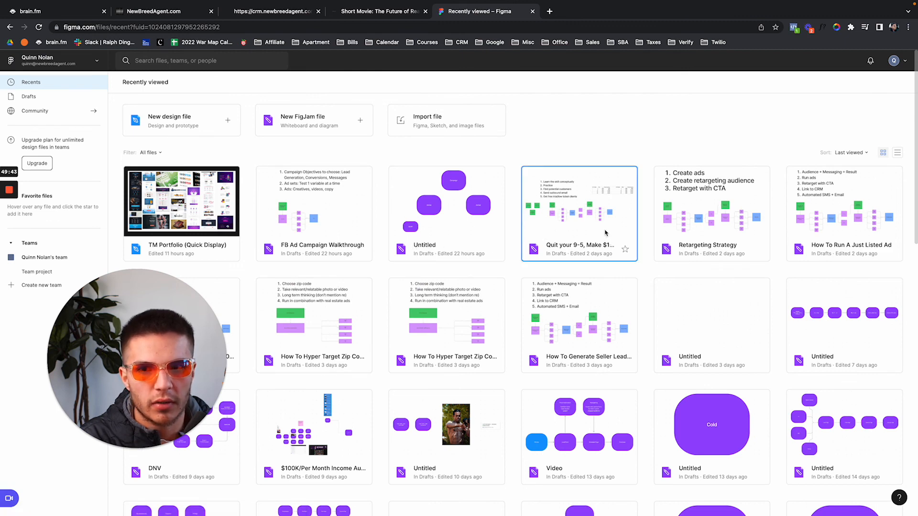
pyautogui.doubleClick(605, 233)
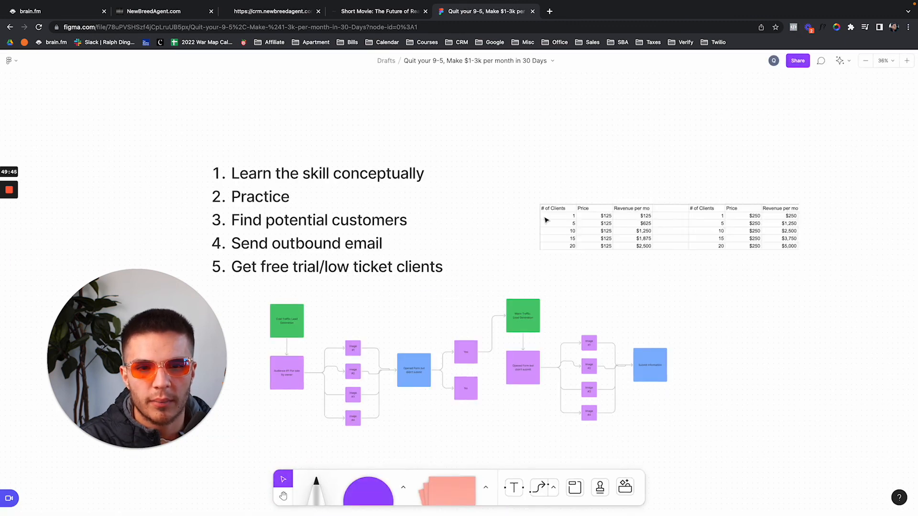
# Examine the cold traffic part of the lead generation flowchart, from its green heading and audience note to the four image notes
pyautogui.scroll(-3, 480, 181)
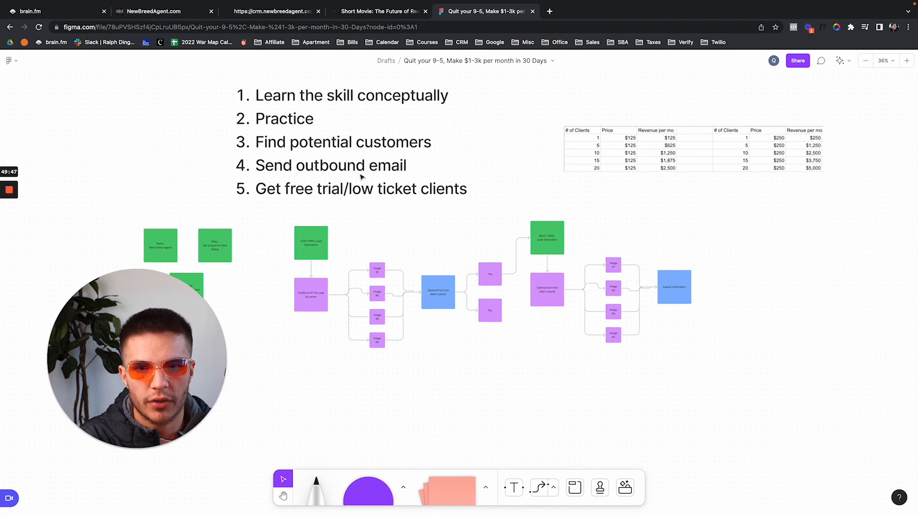
pyautogui.scroll(-2, 362, 177)
pyautogui.click(317, 207)
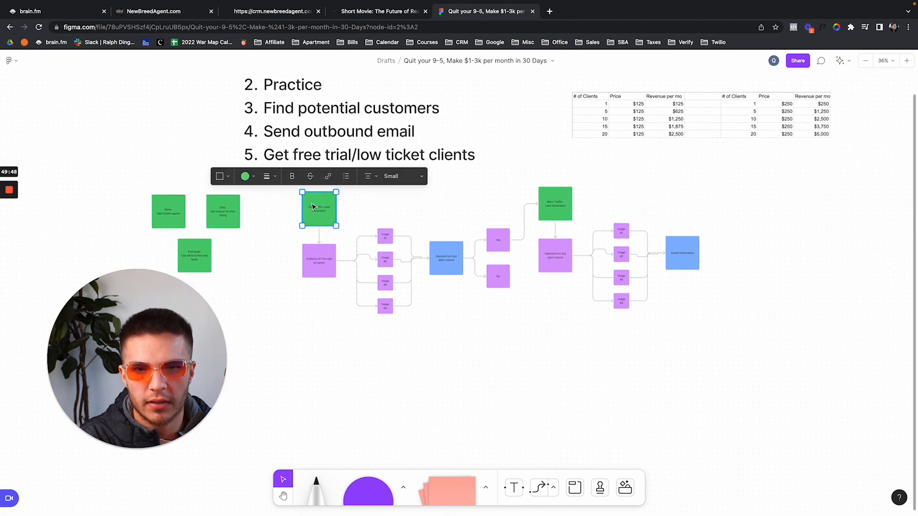
pyautogui.click(320, 257)
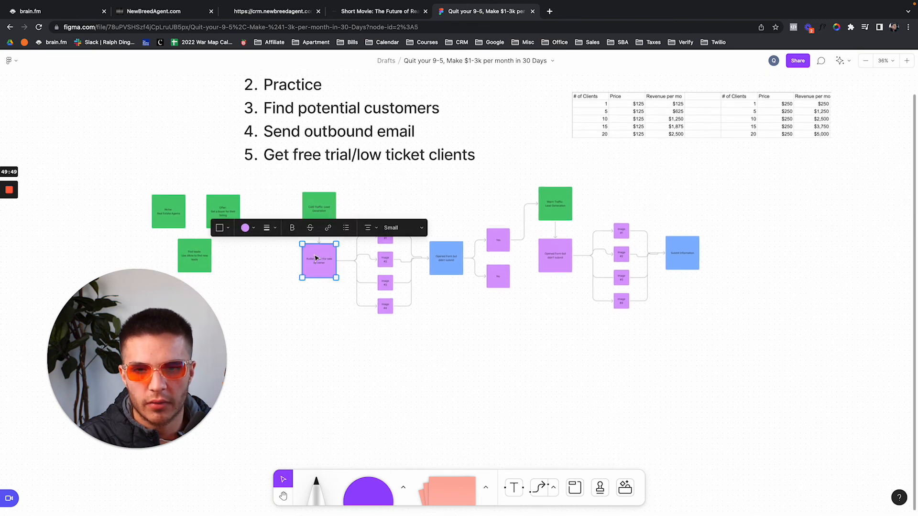
pyautogui.click(400, 203)
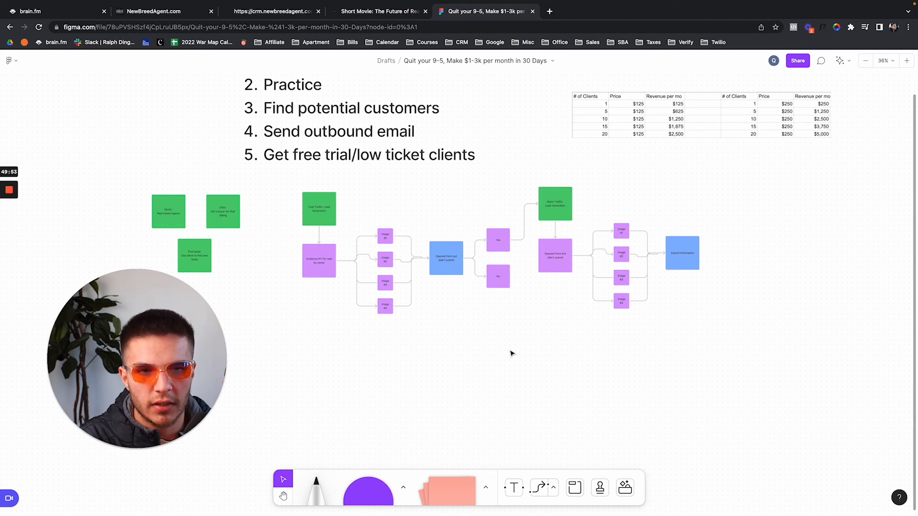
pyautogui.moveTo(397, 337); pyautogui.dragTo(377, 248)
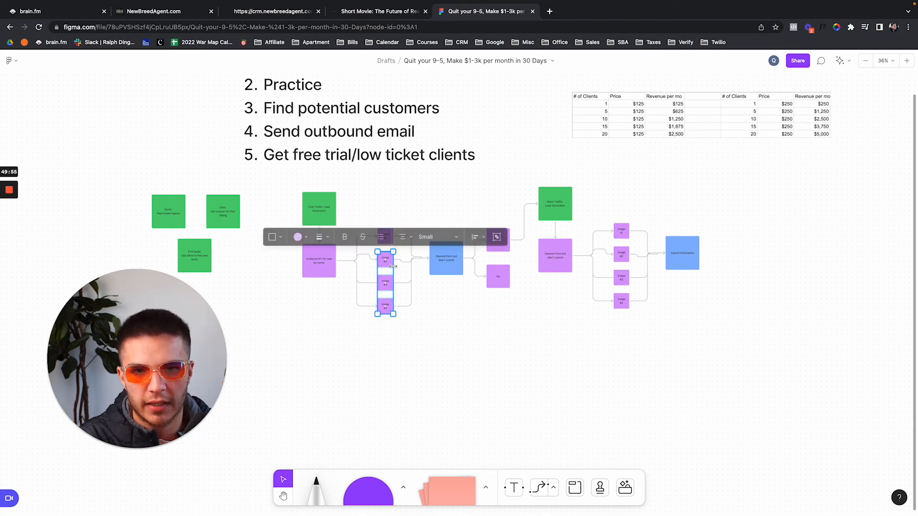
pyautogui.click(399, 400)
# Switch back to the CRM, search the workflows for "may 12" and open the May 12, 2022 workflow
pyautogui.click(283, 12)
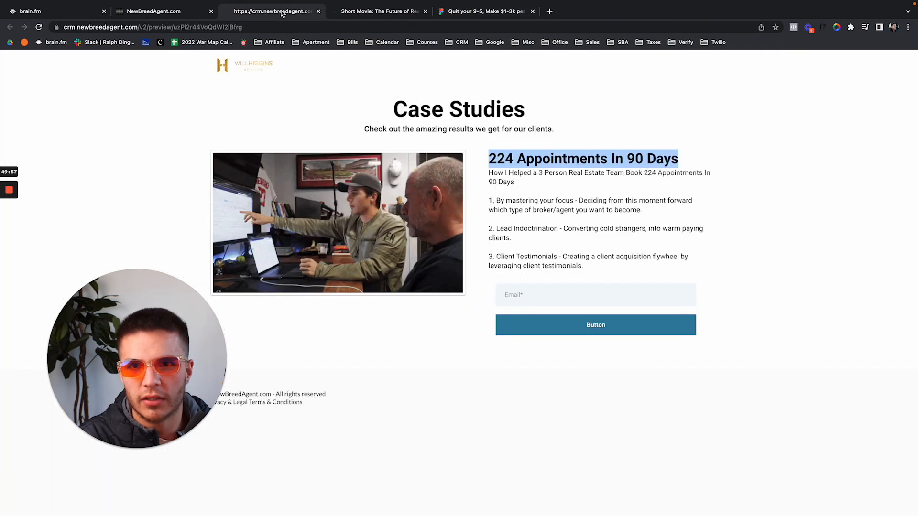
pyautogui.click(187, 12)
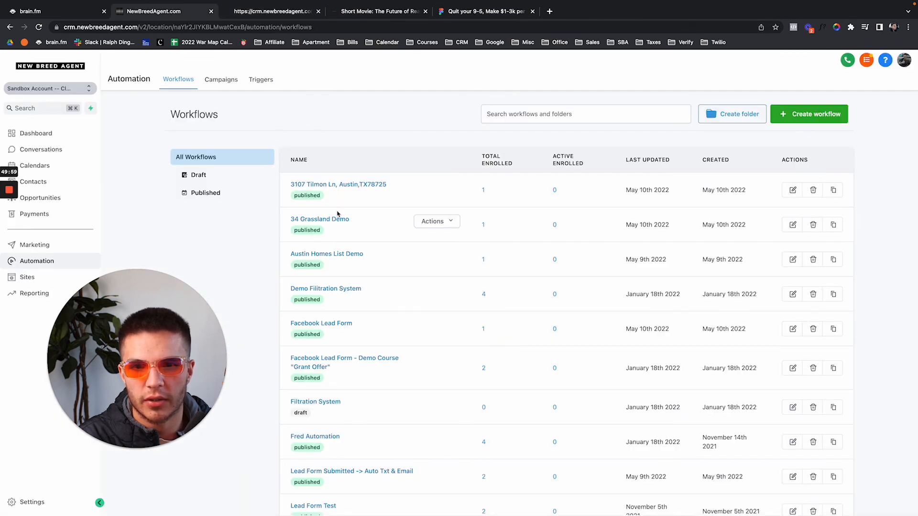
pyautogui.scroll(-1, 431, 220)
pyautogui.scroll(1, 528, 103)
pyautogui.click(529, 116)
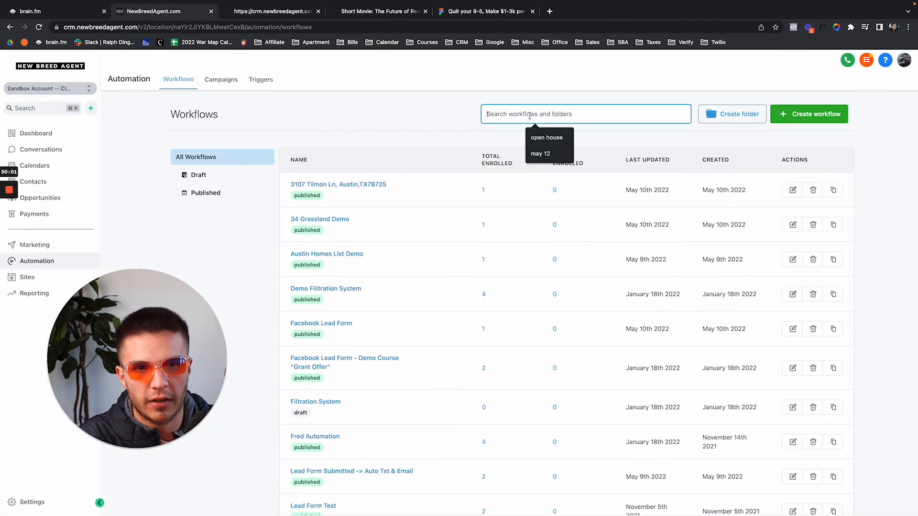
pyautogui.write('may 12')
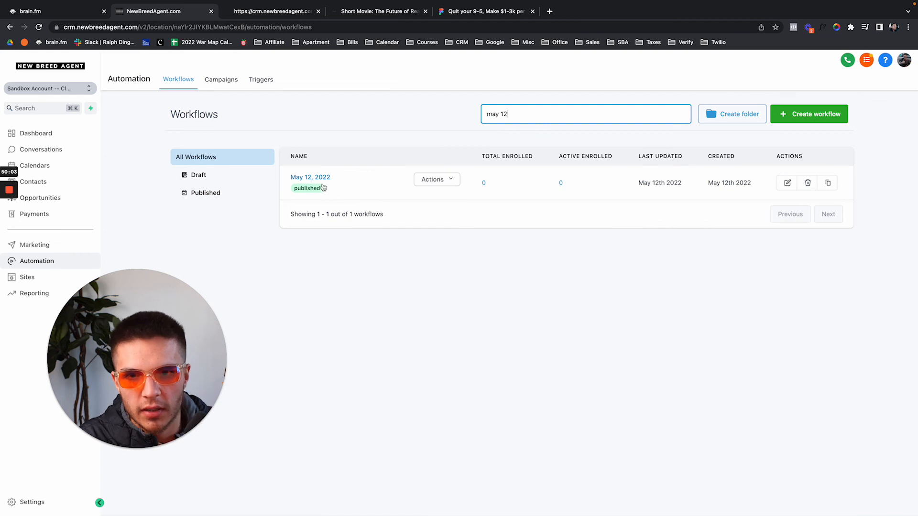
pyautogui.click(319, 179)
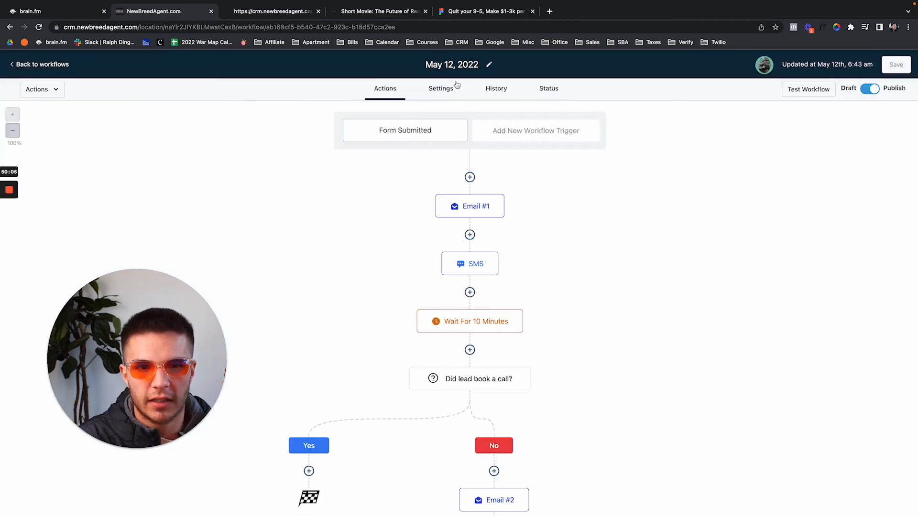
# Compare the cold traffic notes on the Figma board with the Case Studies page preview, and return to the May 12, 2022 workflow
pyautogui.click(467, 15)
pyautogui.scroll(2, 411, 188)
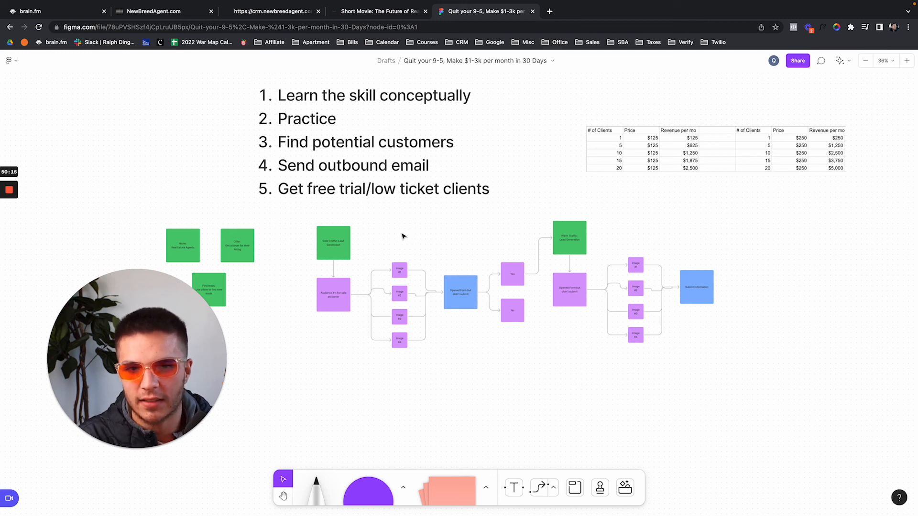
pyautogui.click(325, 243)
pyautogui.click(317, 275)
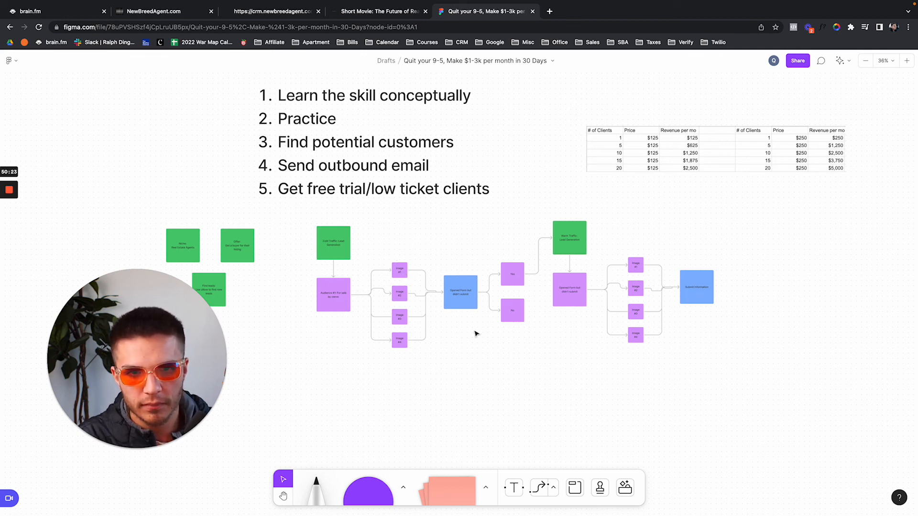
pyautogui.click(295, 15)
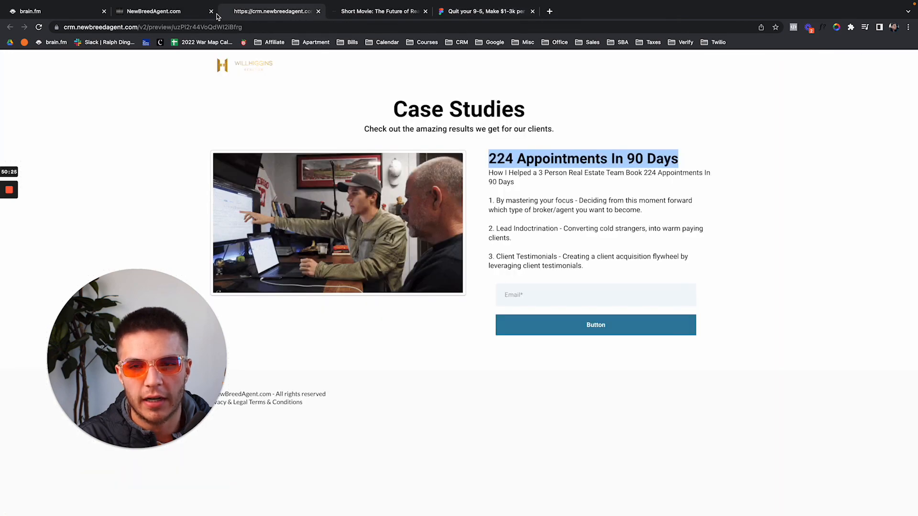
pyautogui.click(201, 10)
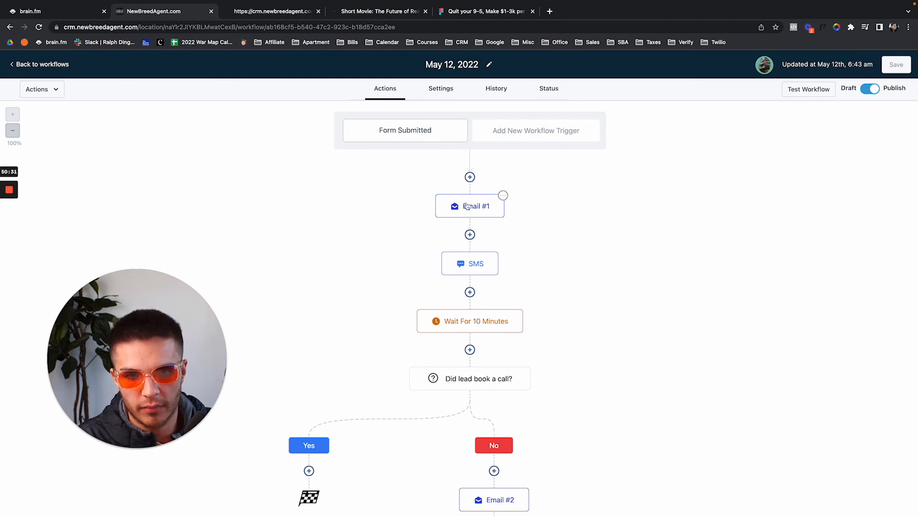
# Examine the May 12, 2022 workflow from the Form Submitted trigger through the call-booking branches to the closing Remove From Workflow and Add To Workflow actions
pyautogui.scroll(-3, 467, 207)
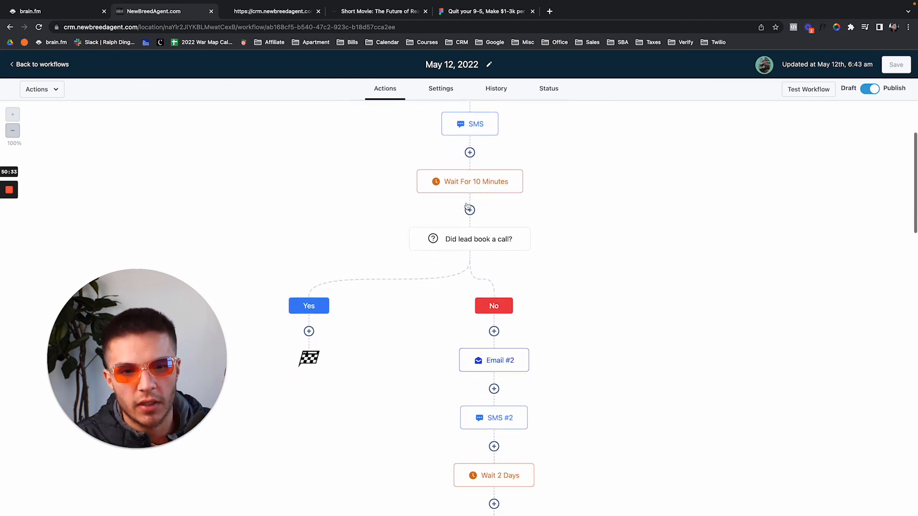
pyautogui.scroll(-15, 467, 206)
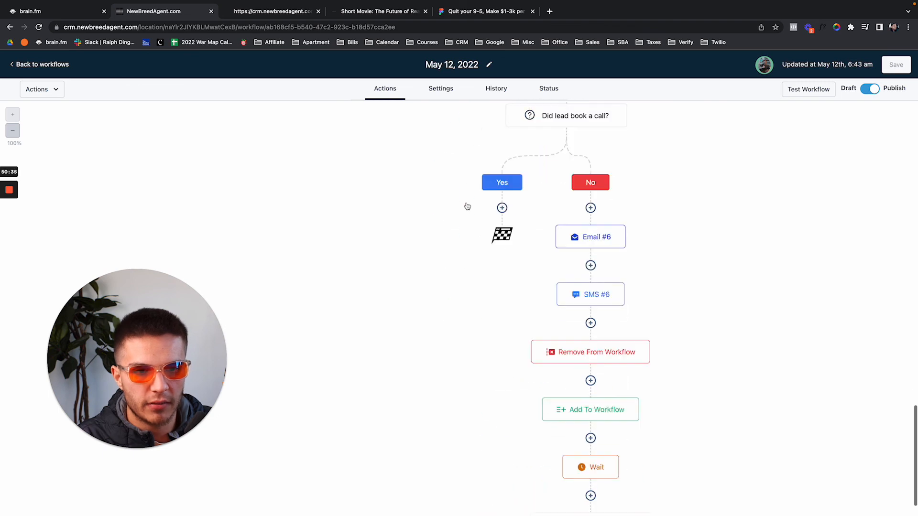
pyautogui.scroll(4, 467, 207)
pyautogui.scroll(-3, 467, 207)
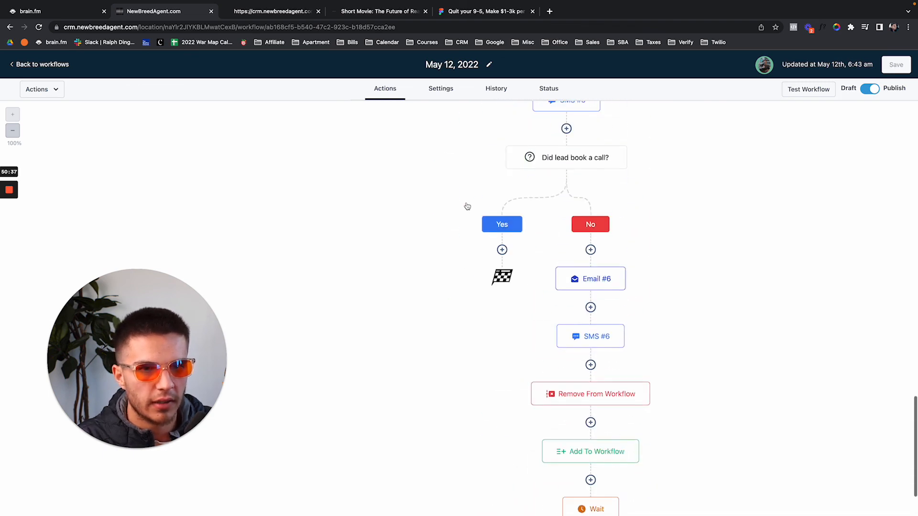
pyautogui.scroll(10, 468, 207)
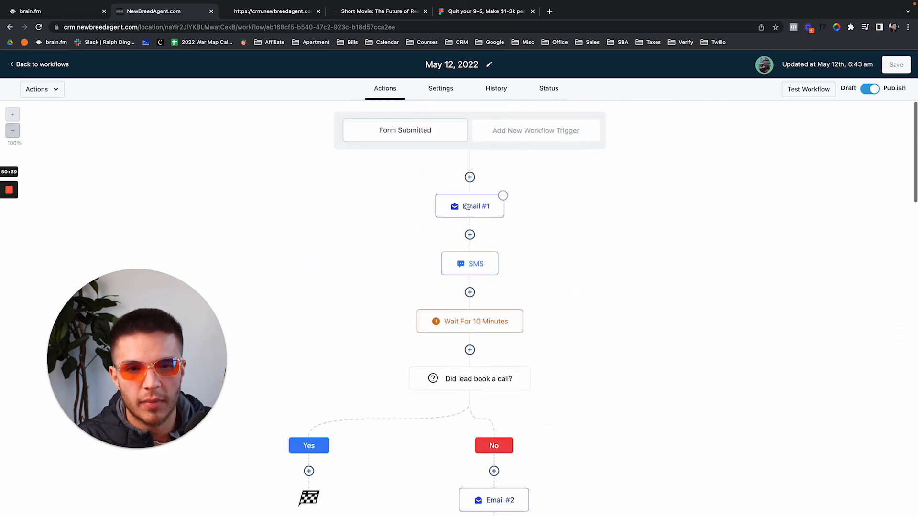
pyautogui.scroll(-3, 419, 292)
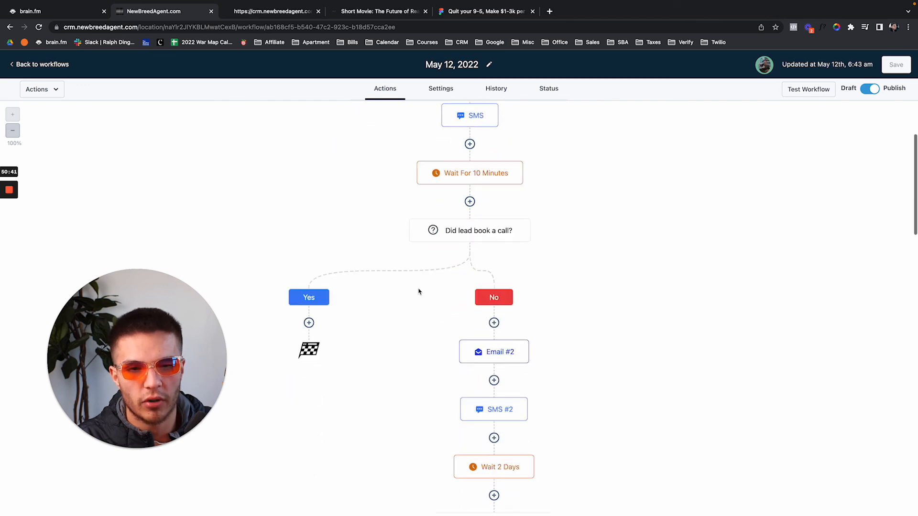
pyautogui.scroll(-7, 419, 292)
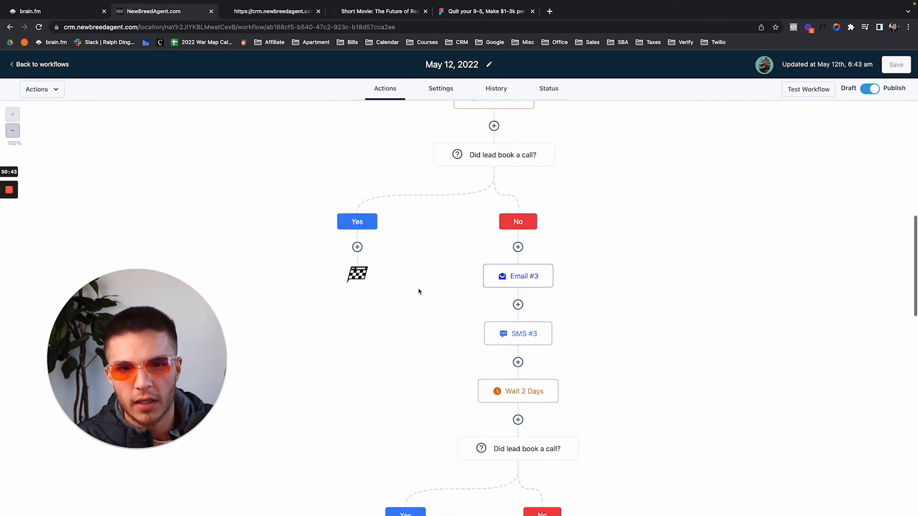
pyautogui.scroll(10, 418, 292)
# Close the Figma board, the Short Movie landing page and the CRM preview page, keeping the May 12, 2022 workflow open
pyautogui.click(480, 14)
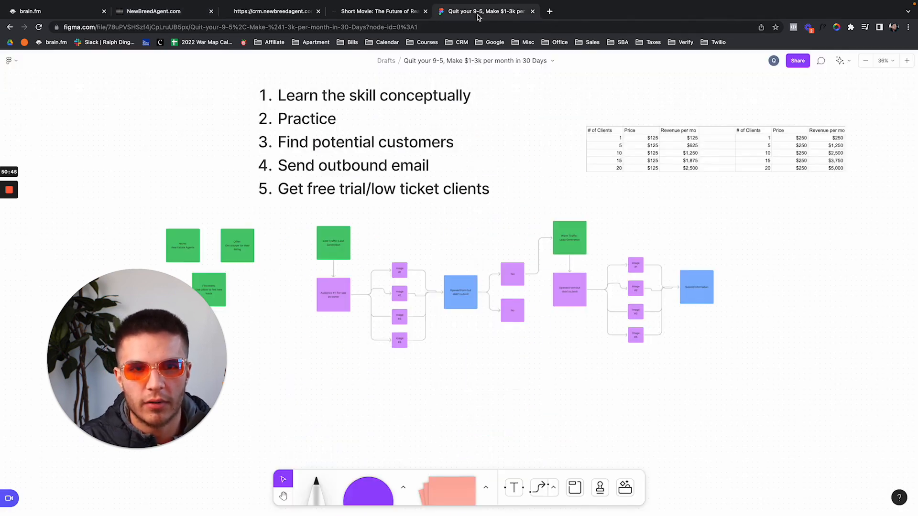
pyautogui.click(534, 11)
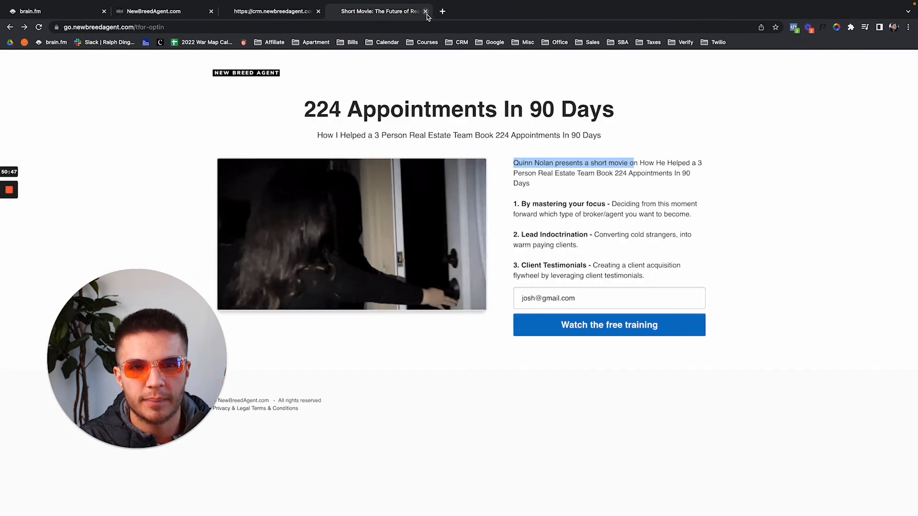
pyautogui.click(426, 11)
pyautogui.click(178, 12)
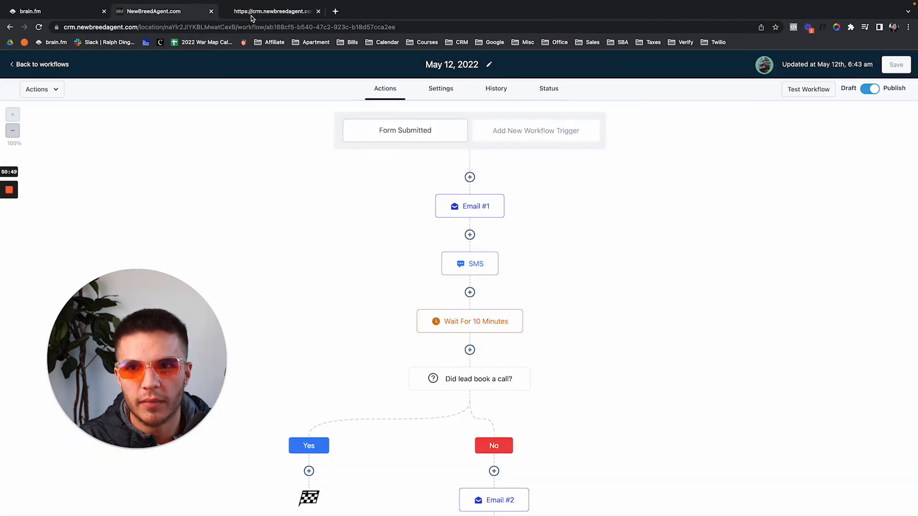
pyautogui.click(318, 11)
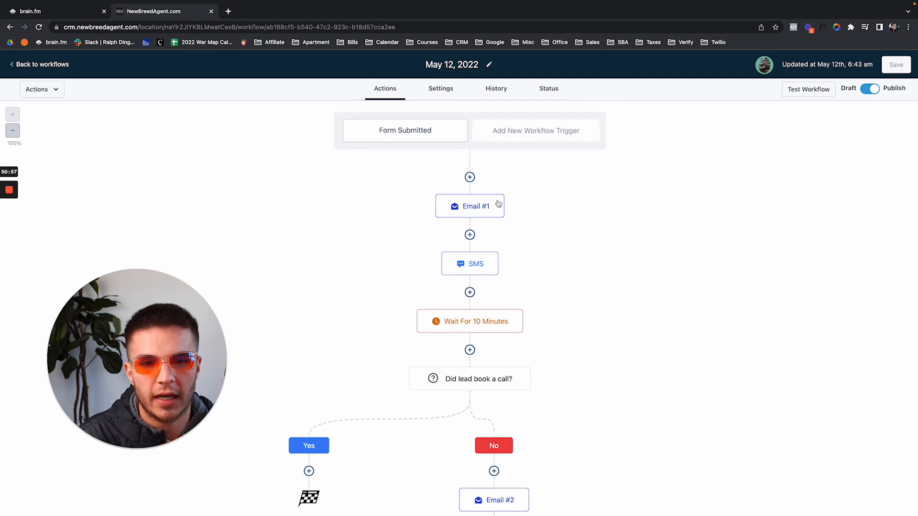
# Review the email, SMS and wait sequence between the "Did lead book a call?" conditions in the workflow
pyautogui.scroll(-5, 388, 187)
pyautogui.scroll(-15, 388, 187)
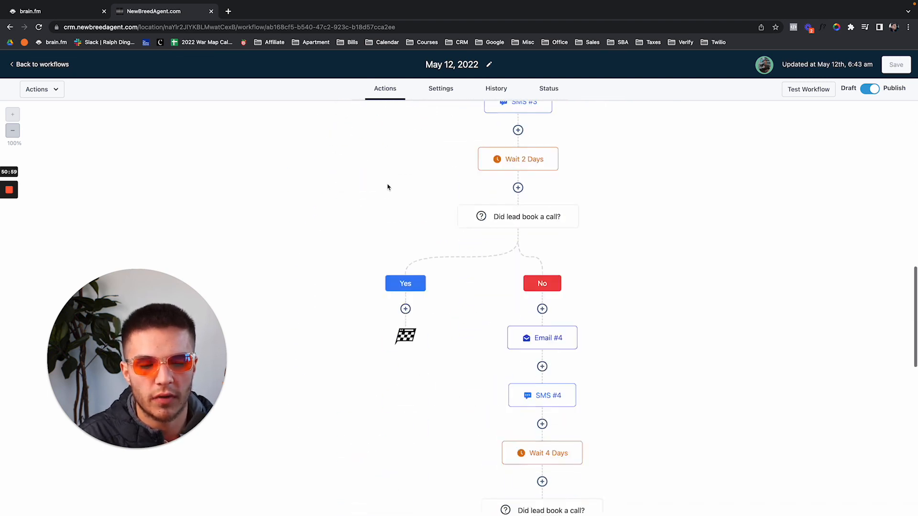
pyautogui.scroll(15, 388, 187)
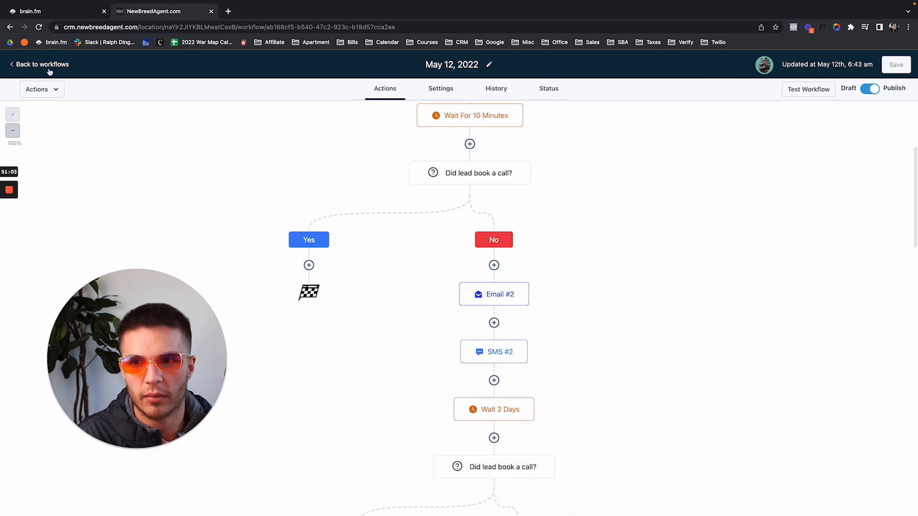
pyautogui.scroll(3, 422, 273)
pyautogui.scroll(-6, 422, 275)
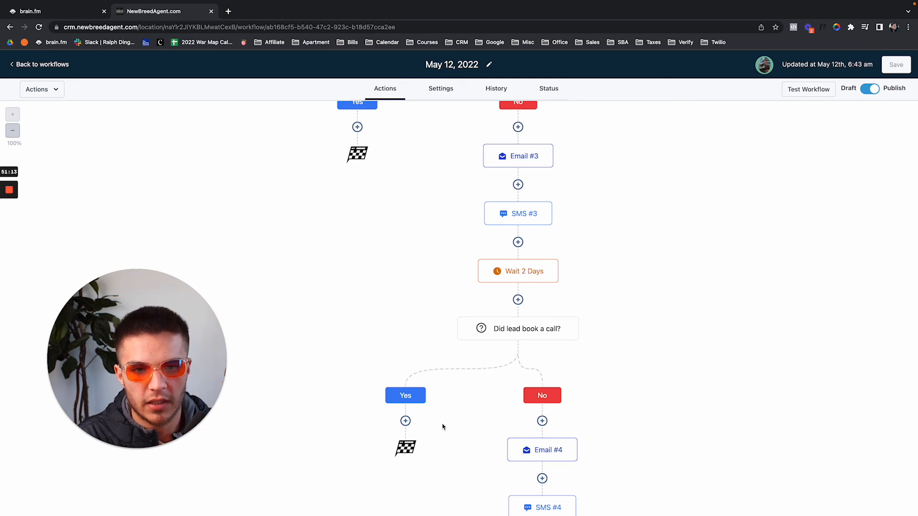
# Add an Add To Workflow action targeting Demo Filitration System to the first condition's Yes branch and save the workflow
pyautogui.scroll(3, 373, 225)
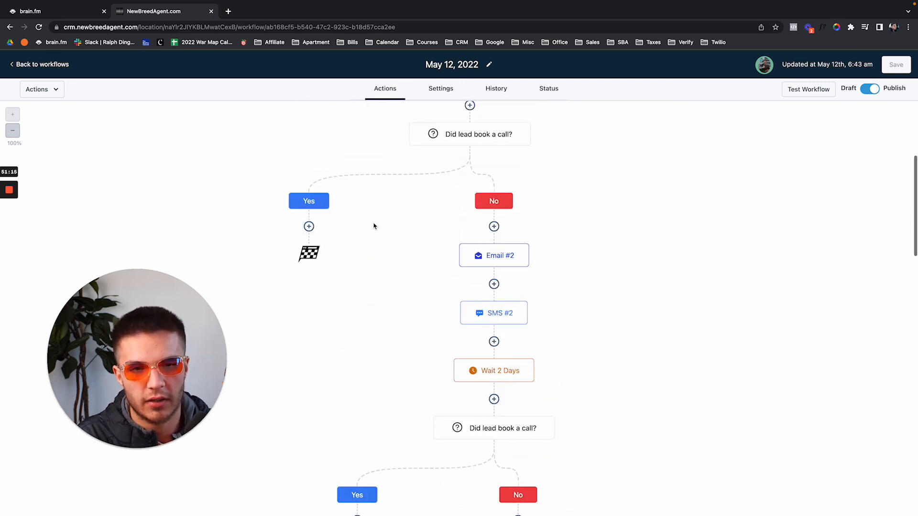
pyautogui.scroll(2, 330, 227)
pyautogui.click(309, 292)
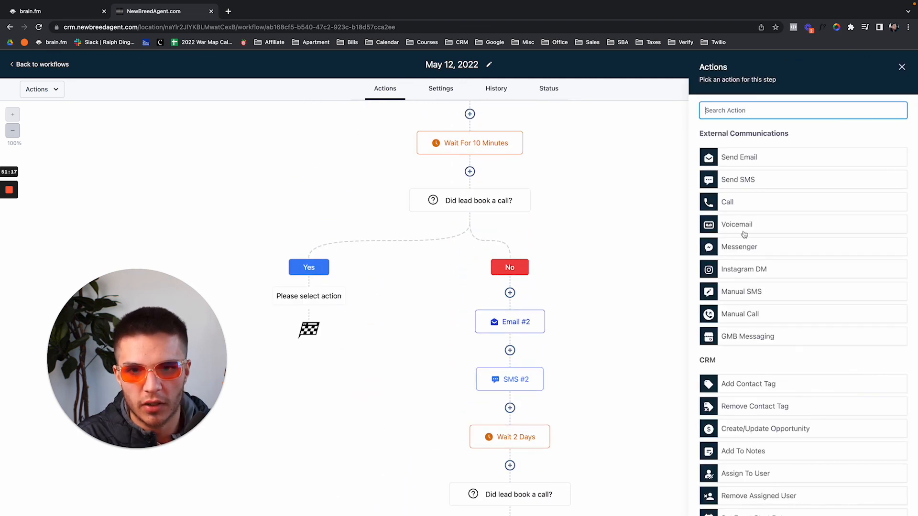
pyautogui.write('add to')
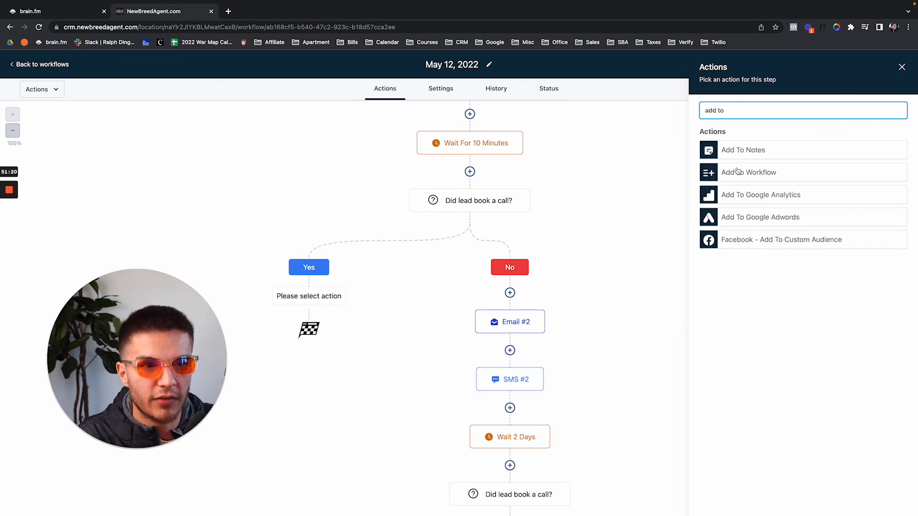
pyautogui.click(738, 173)
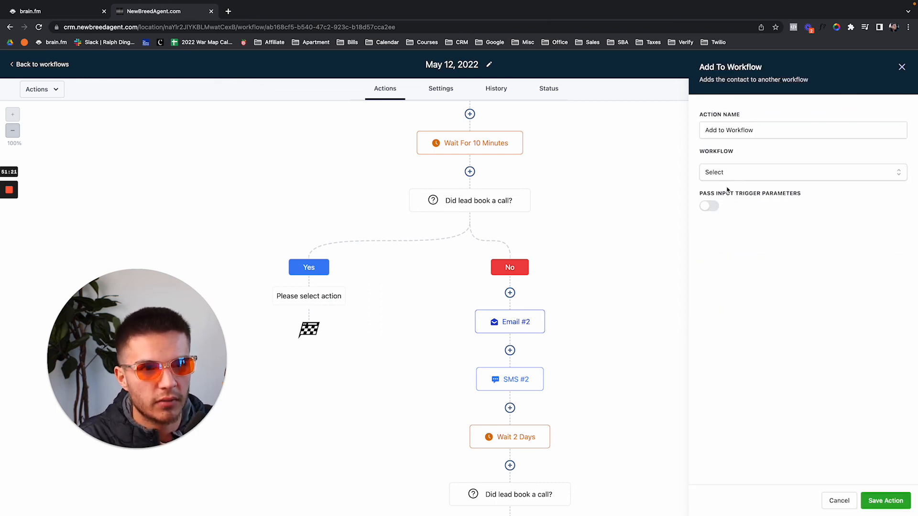
pyautogui.click(727, 173)
pyautogui.click(737, 262)
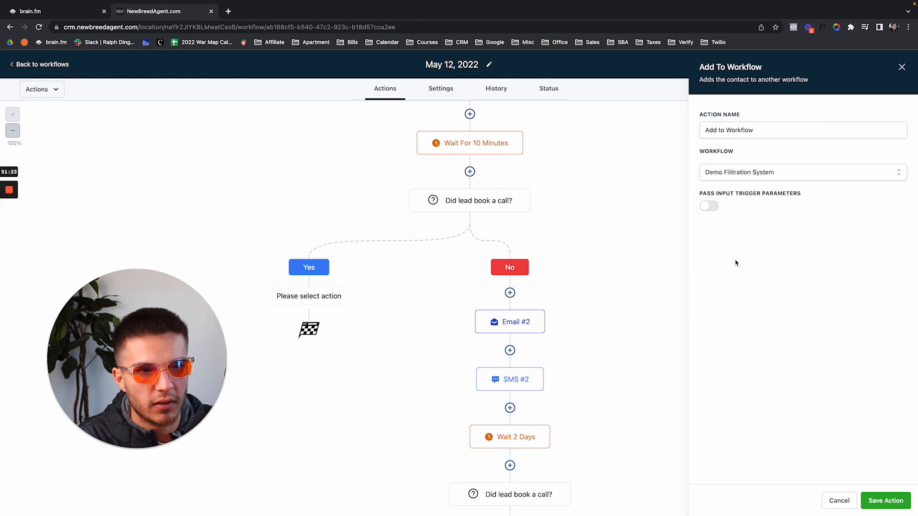
pyautogui.click(885, 501)
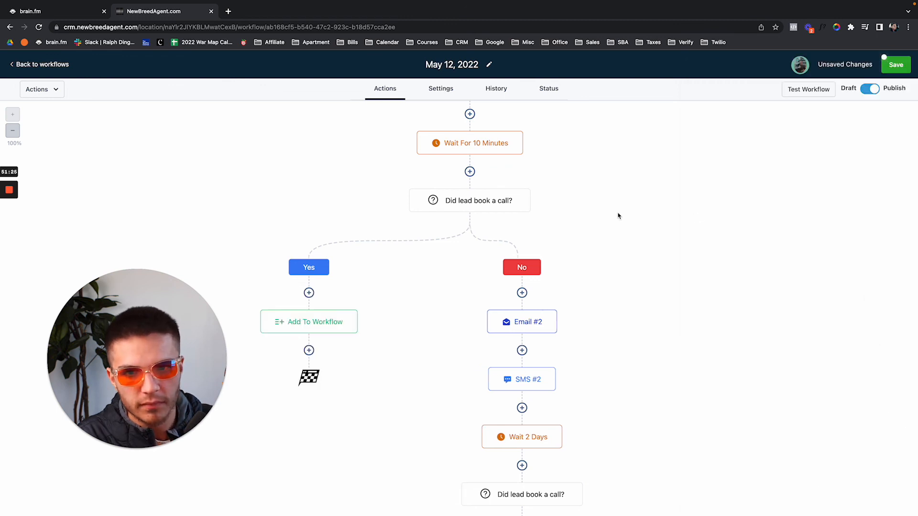
pyautogui.click(896, 64)
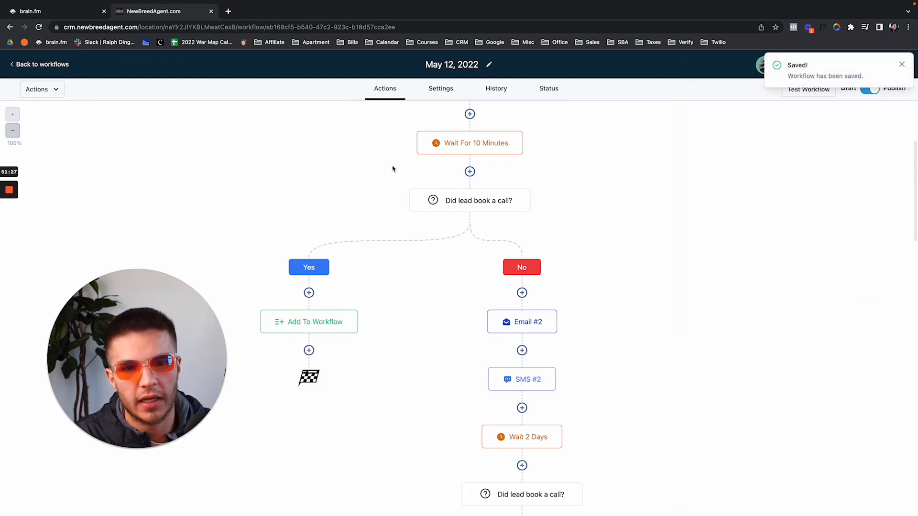
# Return to the workflows list and create a new workflow from scratch
pyautogui.click(51, 66)
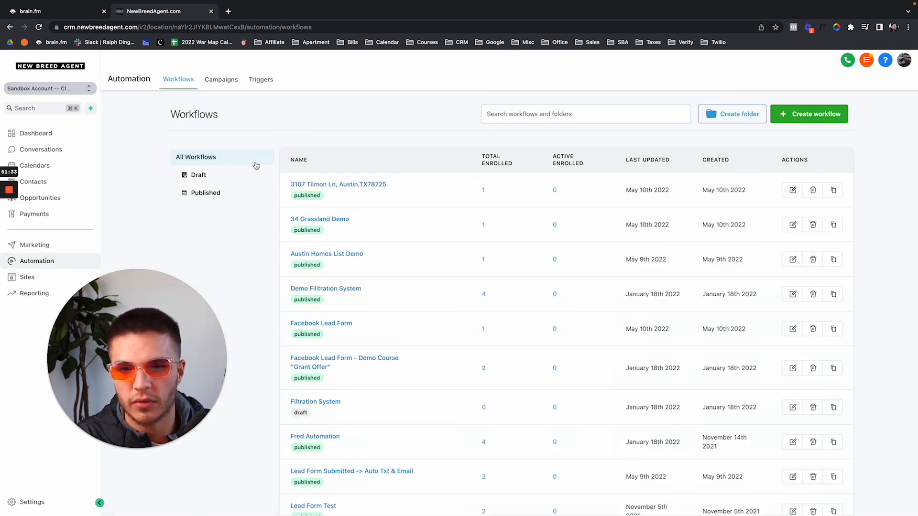
pyautogui.click(256, 166)
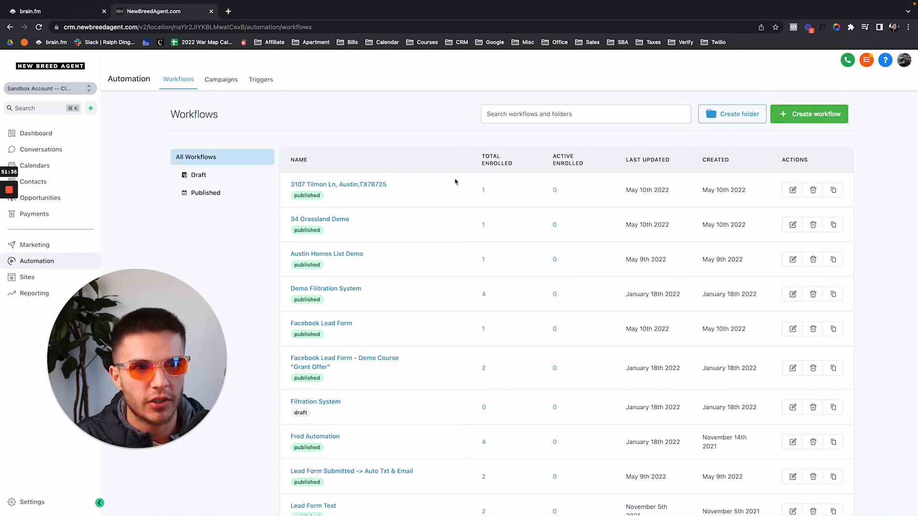
pyautogui.click(794, 114)
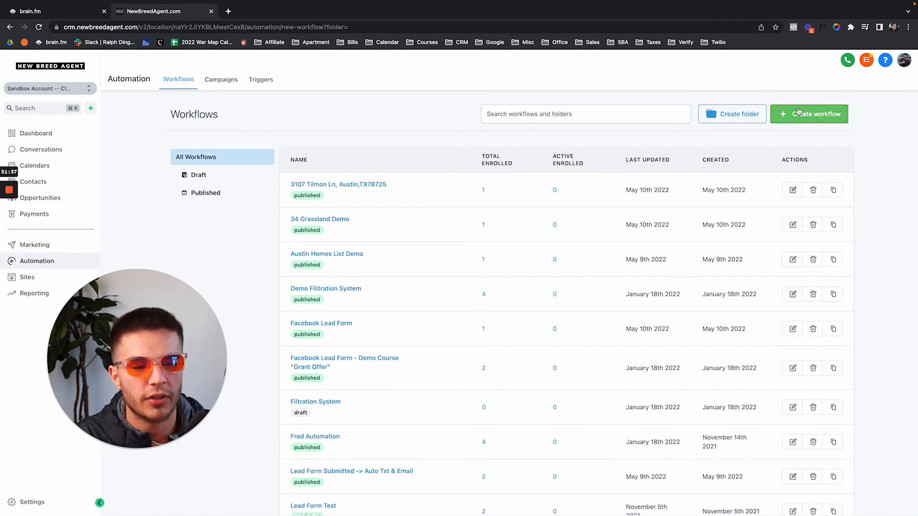
pyautogui.click(451, 298)
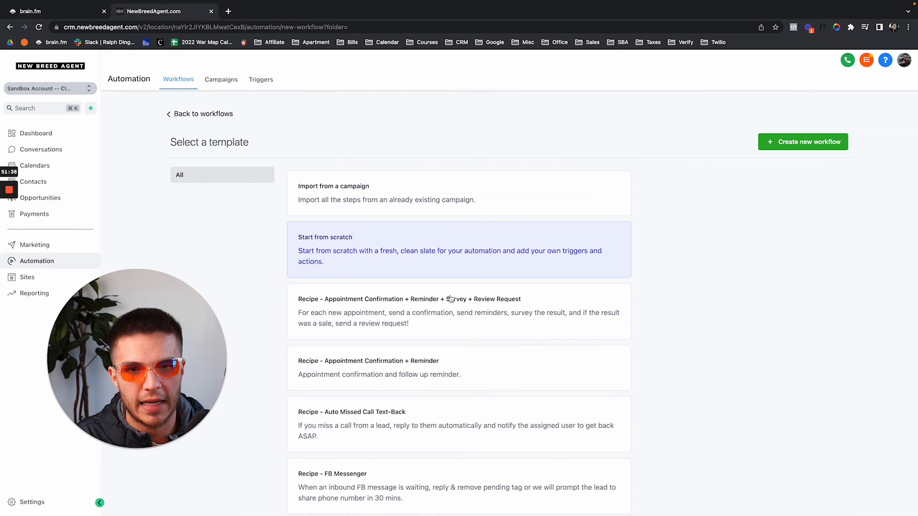
pyautogui.click(789, 147)
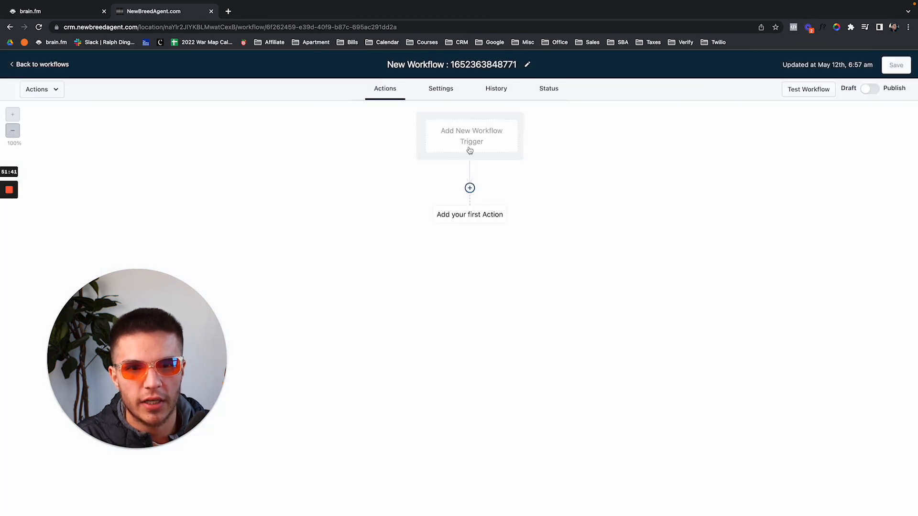
# Add a workflow trigger named "Booked appt" of the type Customer booked appointment and save it
pyautogui.click(471, 149)
pyautogui.moveTo(672, 130); pyautogui.dragTo(617, 136)
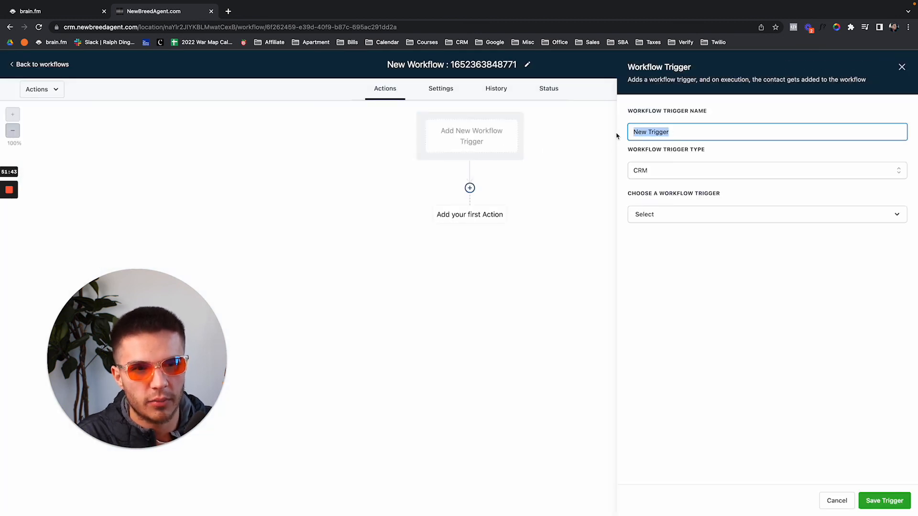
pyautogui.write('Booked appt')
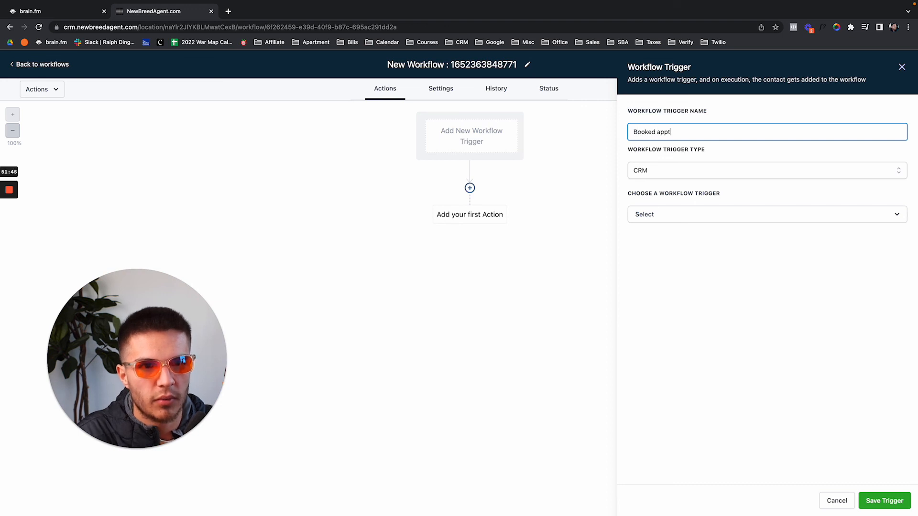
pyautogui.click(650, 211)
pyautogui.write('bool')
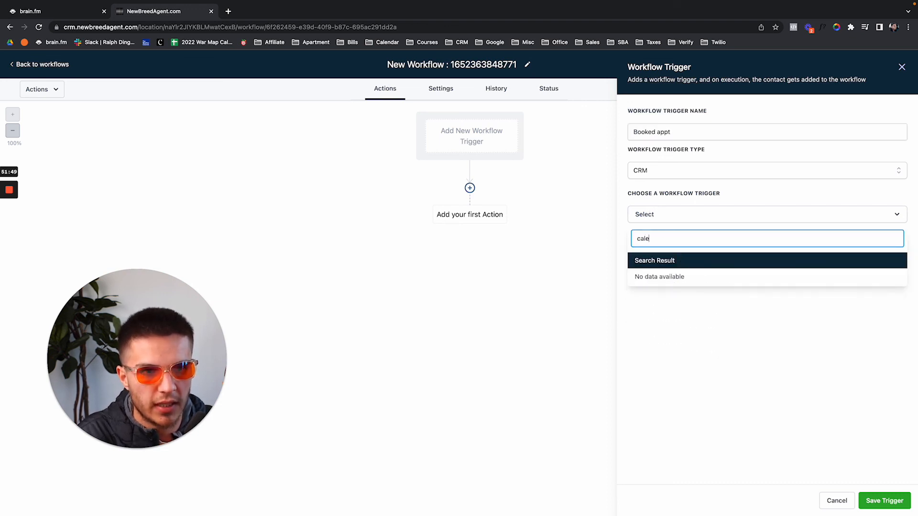
pyautogui.press('super+a')
pyautogui.write('book')
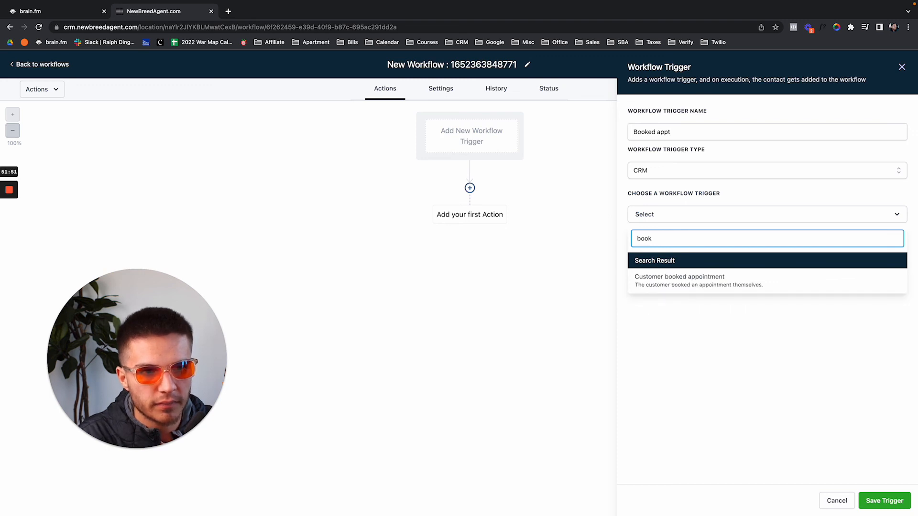
pyautogui.click(663, 277)
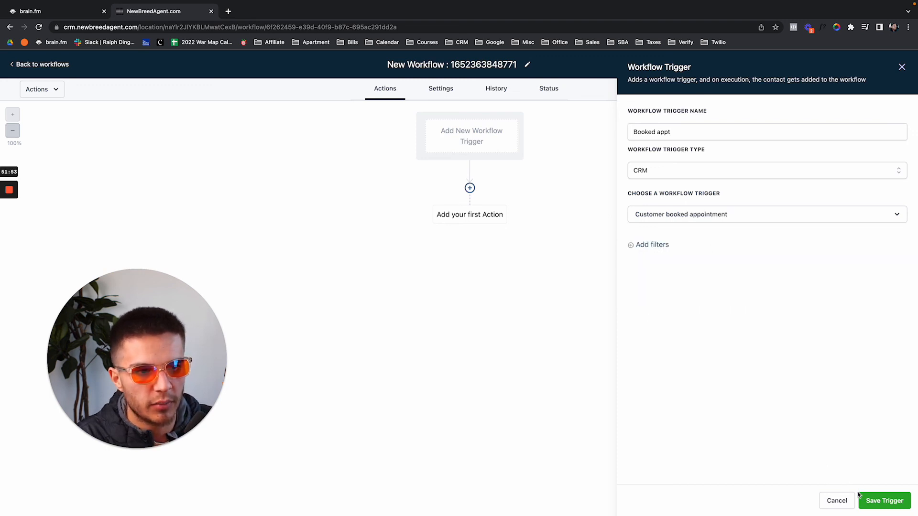
pyautogui.click(873, 502)
# Add an Add Contact Tag action with the "booked appt" tag as the workflow's first action and save the action
pyautogui.click(470, 198)
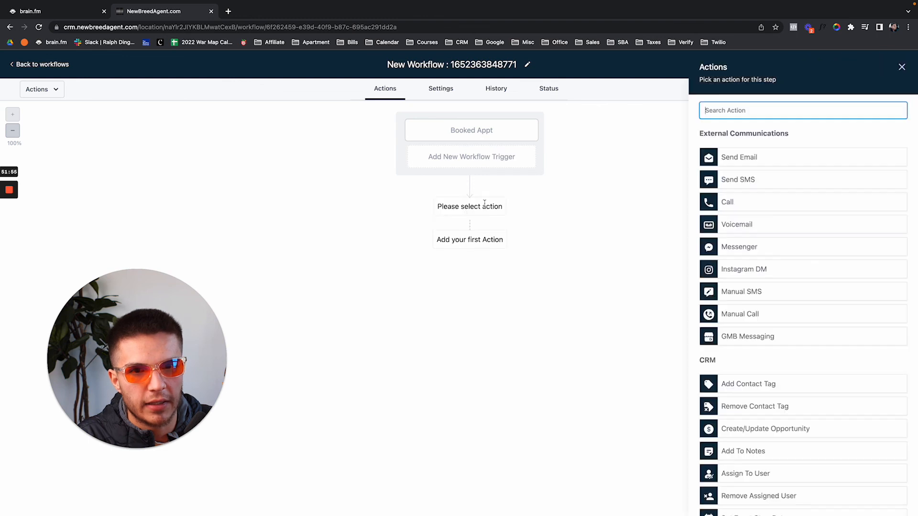
pyautogui.write('tah')
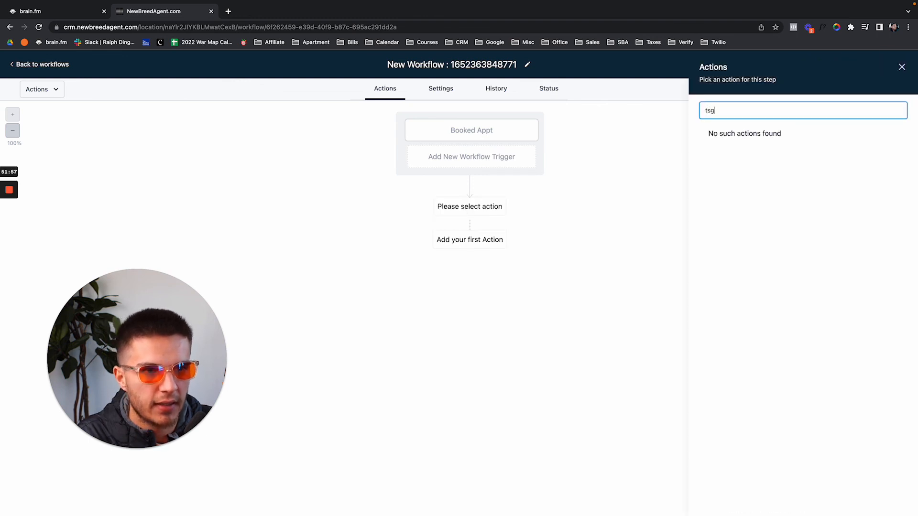
pyautogui.press('BackSpace')
pyautogui.write('g')
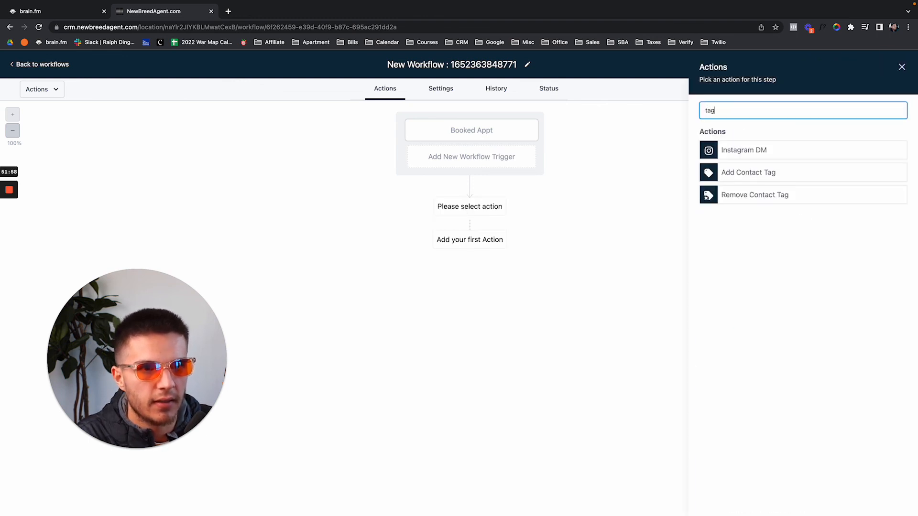
pyautogui.click(743, 171)
pyautogui.click(738, 170)
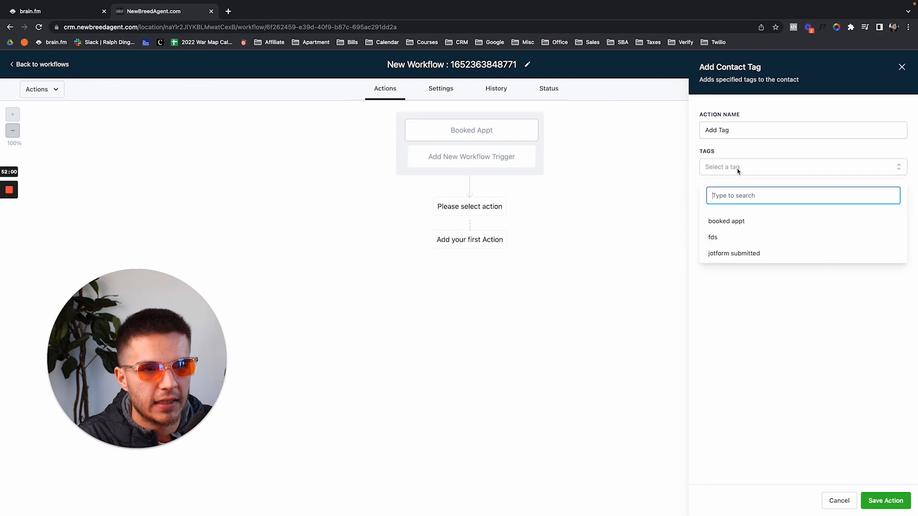
pyautogui.click(730, 217)
pyautogui.click(885, 501)
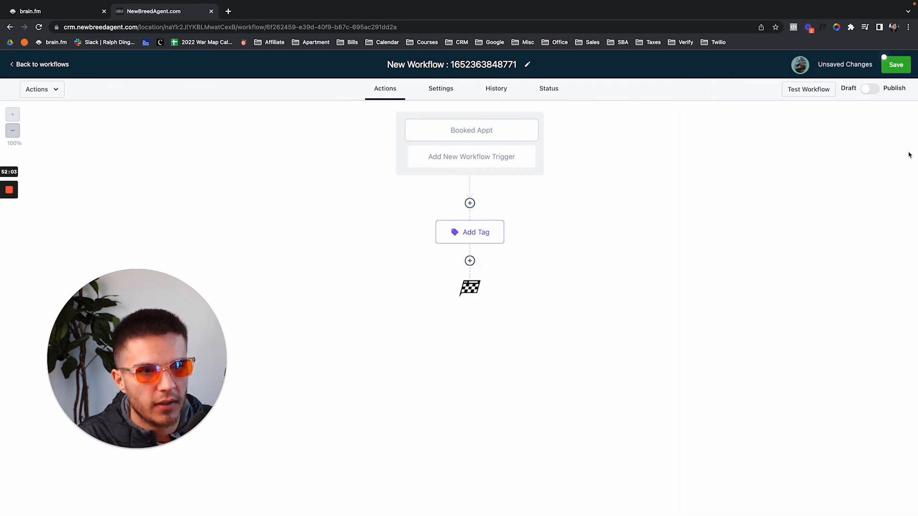
# Save the new booked-appointment workflow, switch it from draft to published, and open its Add Tag action for review
pyautogui.click(887, 64)
pyautogui.click(868, 89)
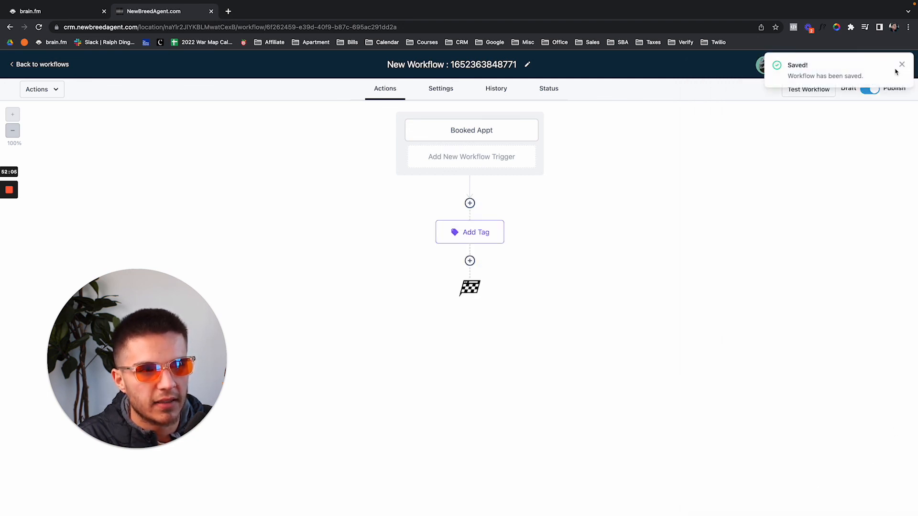
pyautogui.click(899, 65)
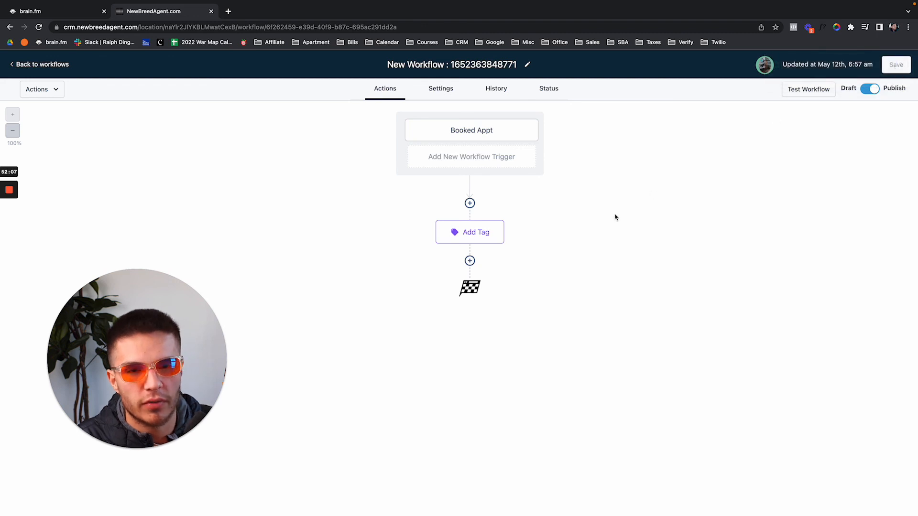
pyautogui.click(475, 239)
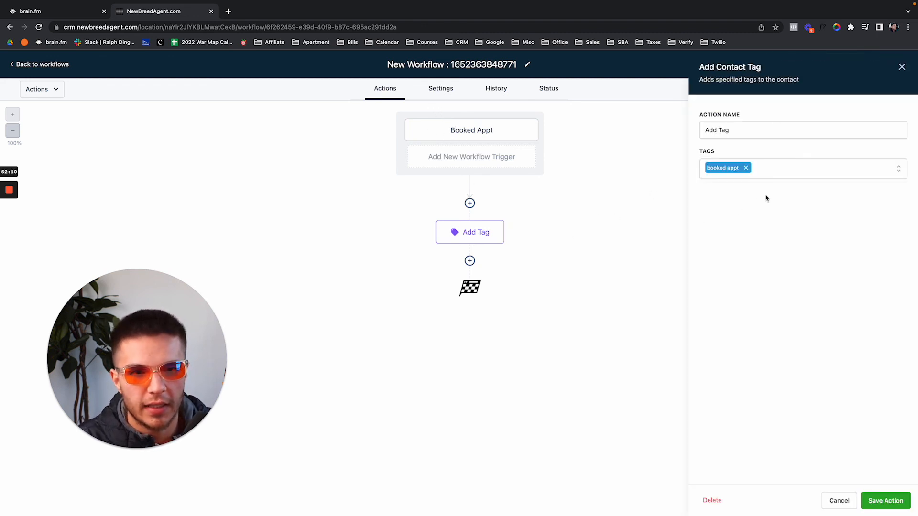
# Return to the workflows list, search for "may 12" and open the May 12, 2022 workflow
pyautogui.click(67, 70)
pyautogui.click(506, 114)
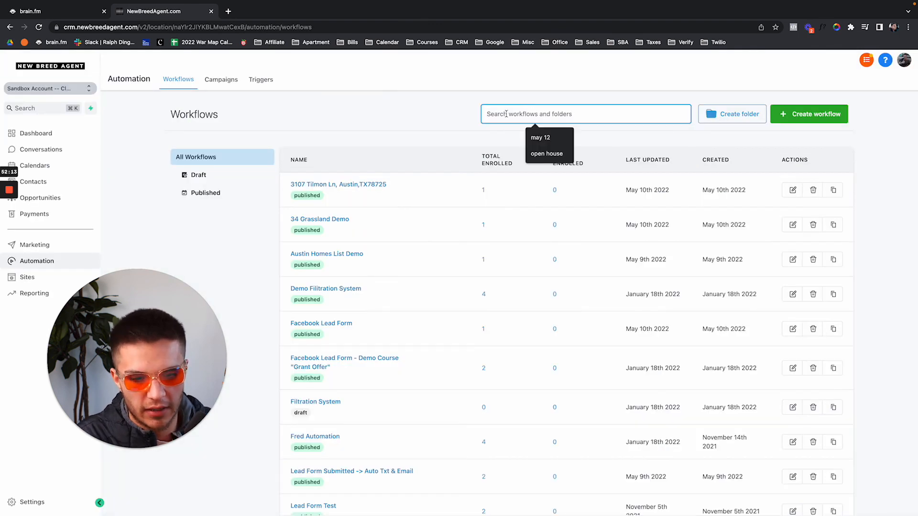
pyautogui.write('may 12')
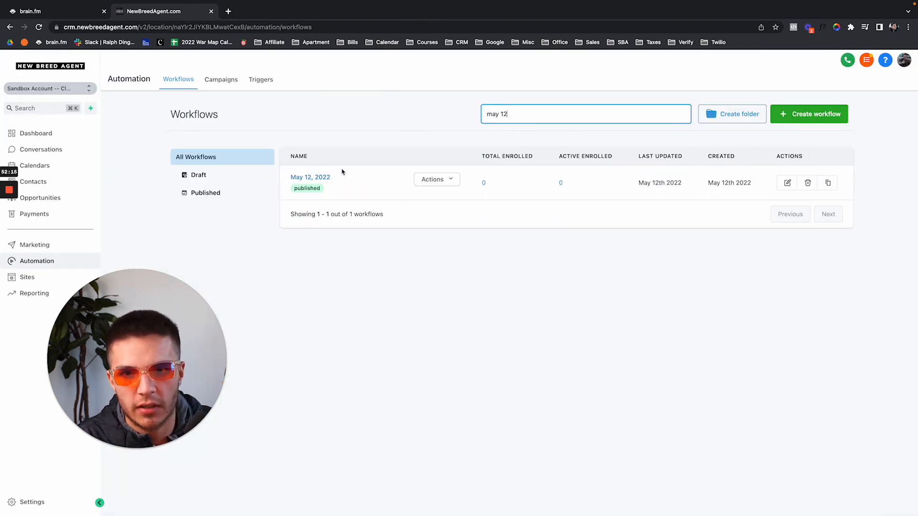
pyautogui.click(316, 177)
# Examine the "Did lead book a call?" conditions and their Yes and No branches in the May 12, 2022 workflow, and return to the workflows list
pyautogui.scroll(-5, 512, 238)
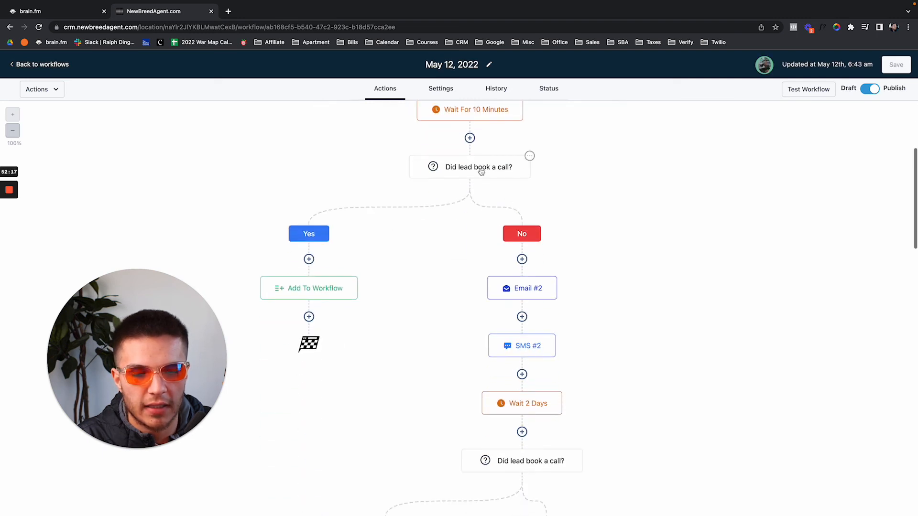
pyautogui.scroll(-3, 453, 336)
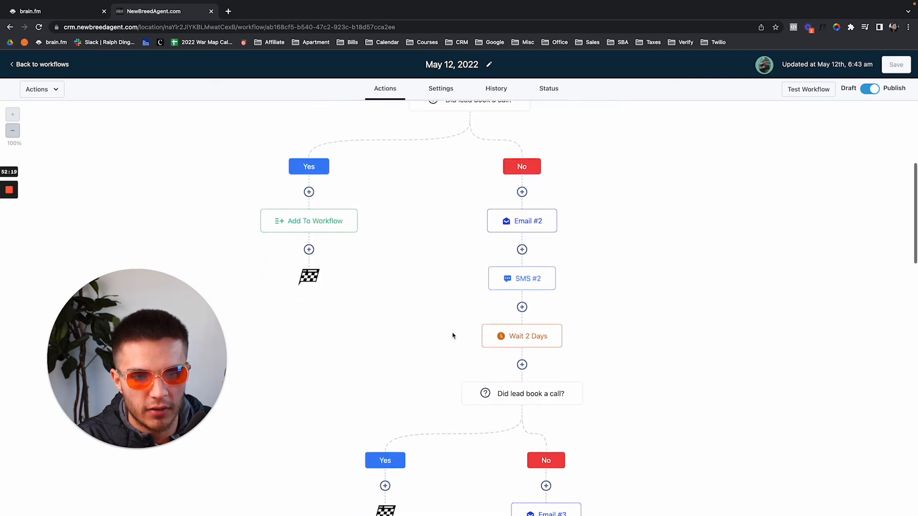
pyautogui.scroll(-5, 521, 382)
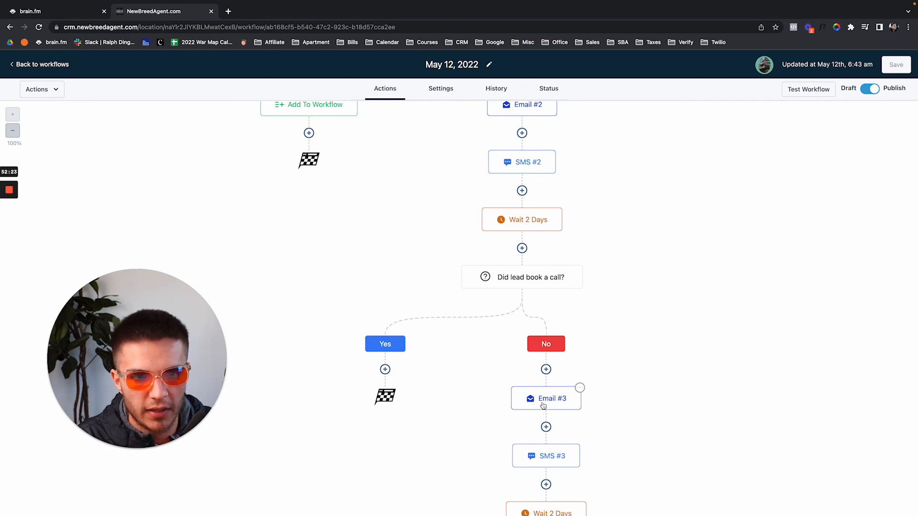
pyautogui.scroll(-1, 544, 404)
pyautogui.scroll(-2, 568, 436)
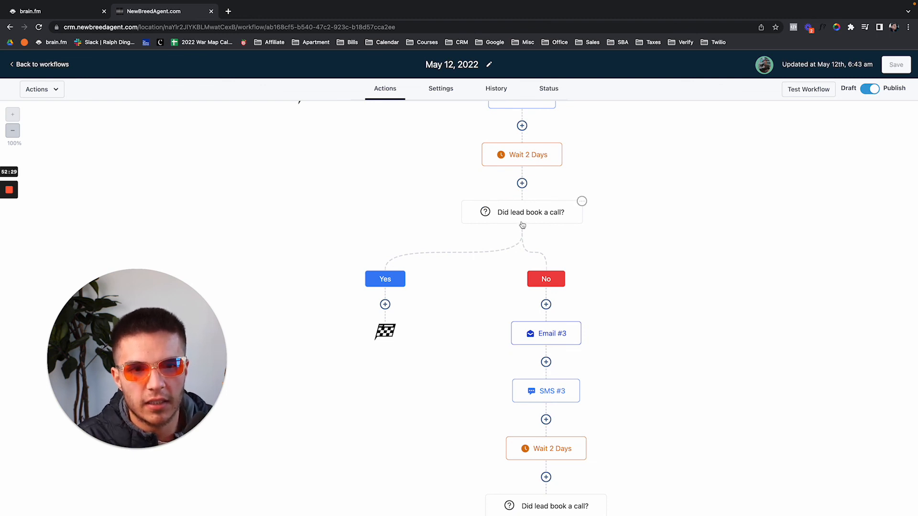
pyautogui.scroll(-3, 548, 311)
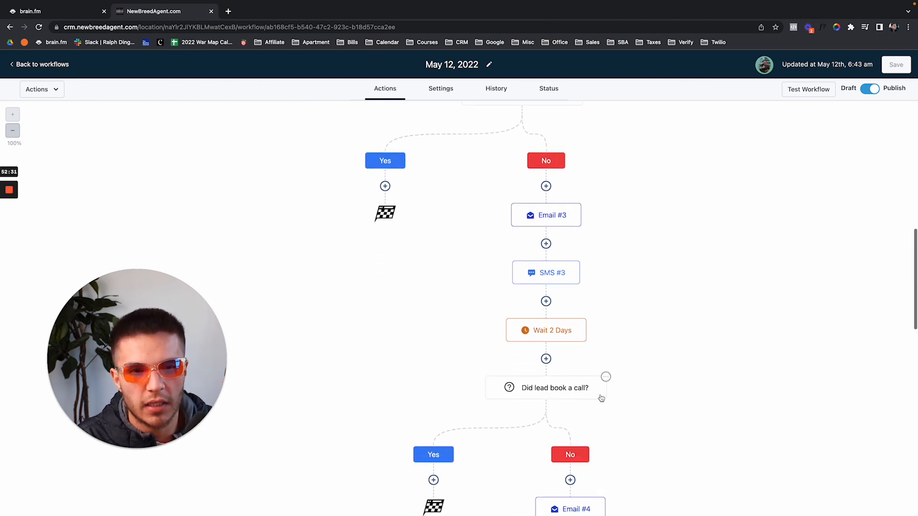
pyautogui.scroll(10, 602, 399)
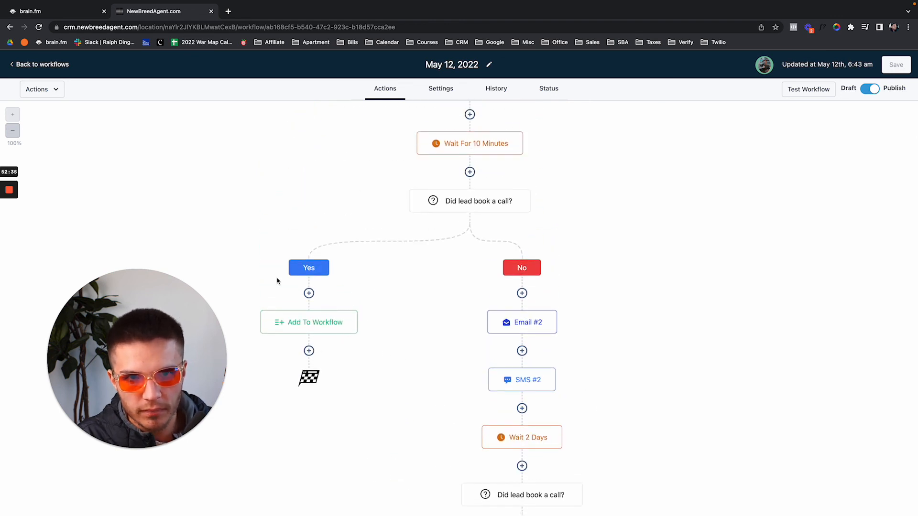
pyautogui.scroll(1, 311, 308)
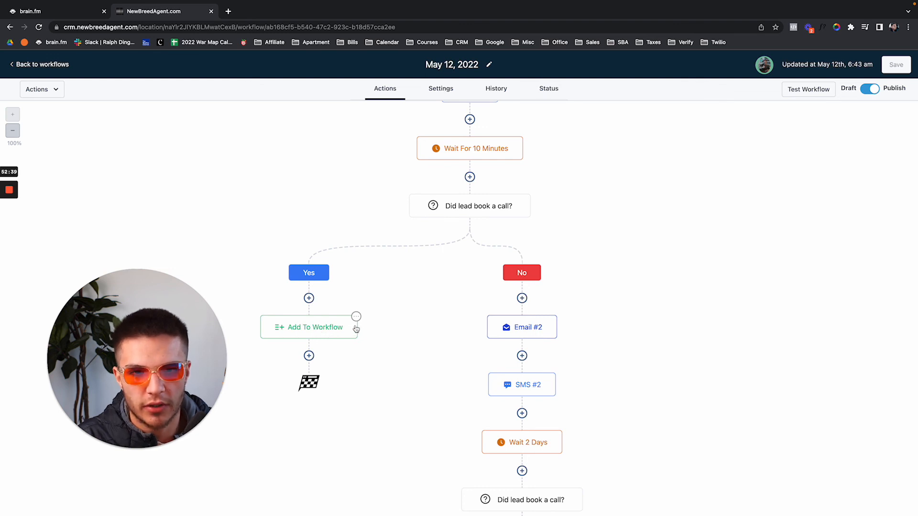
pyautogui.click(55, 66)
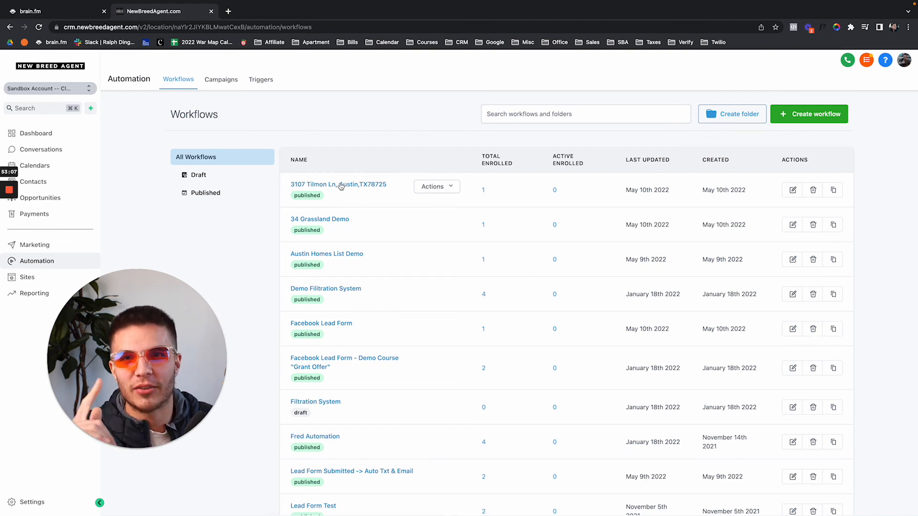
pyautogui.moveTo(10, 191)
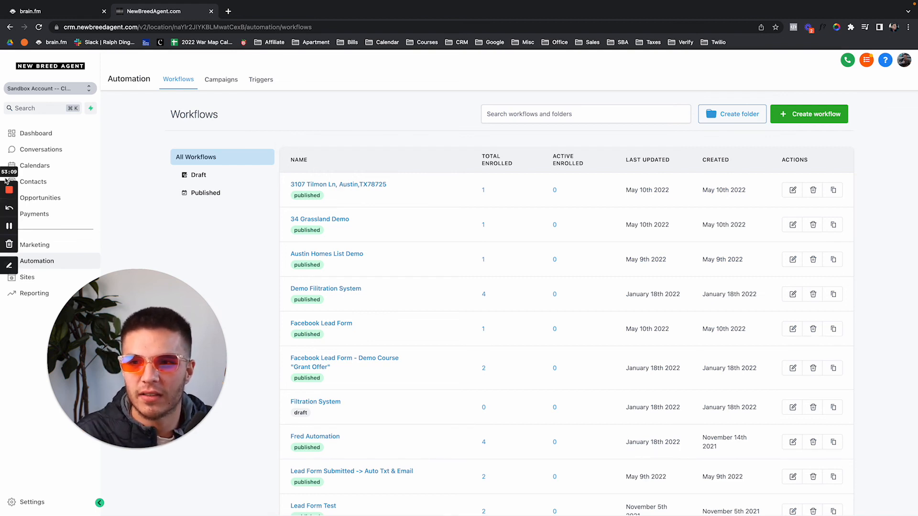